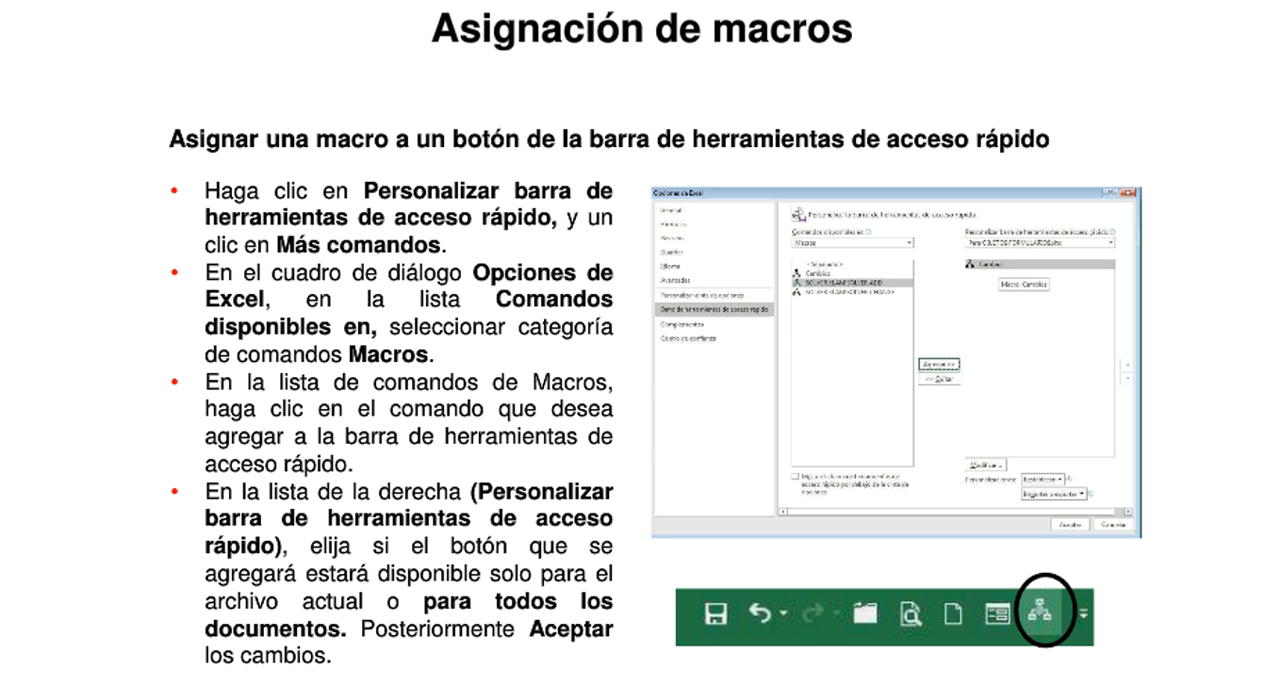
Go back through the macro slides to the title slide and end the slide show.
key("Right")
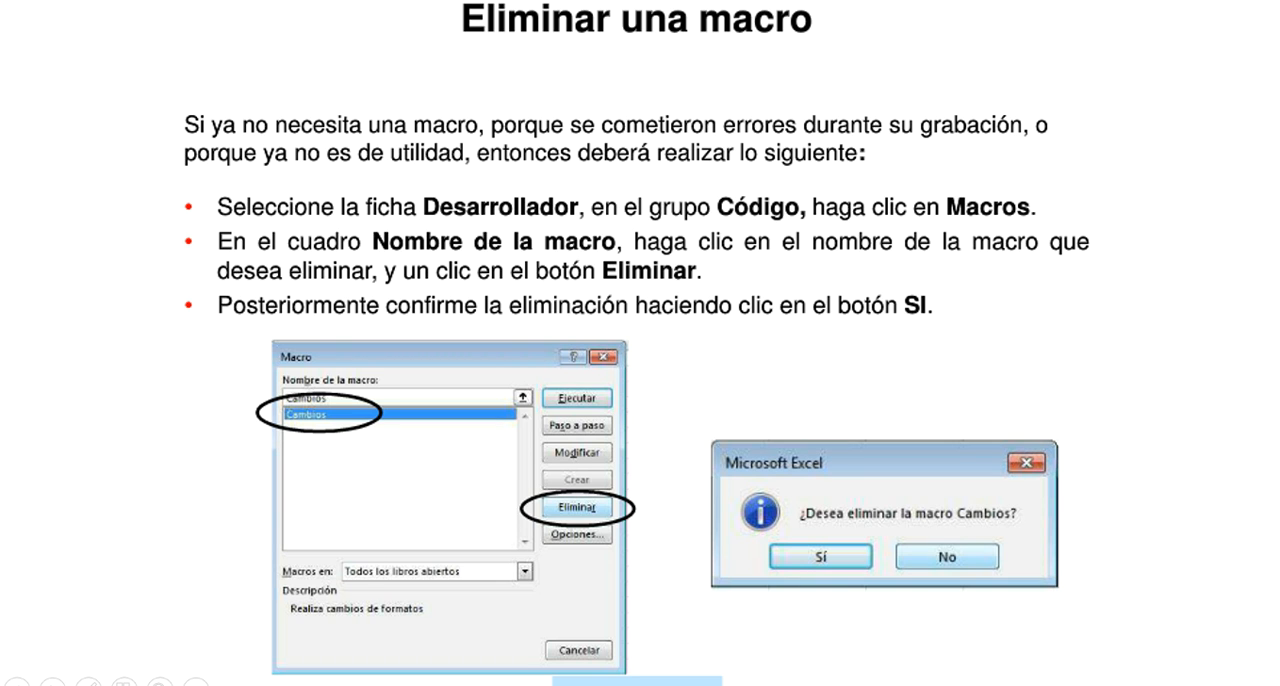
key("Left")
key("Left")
key("Left")
key("Left")
key("Left")
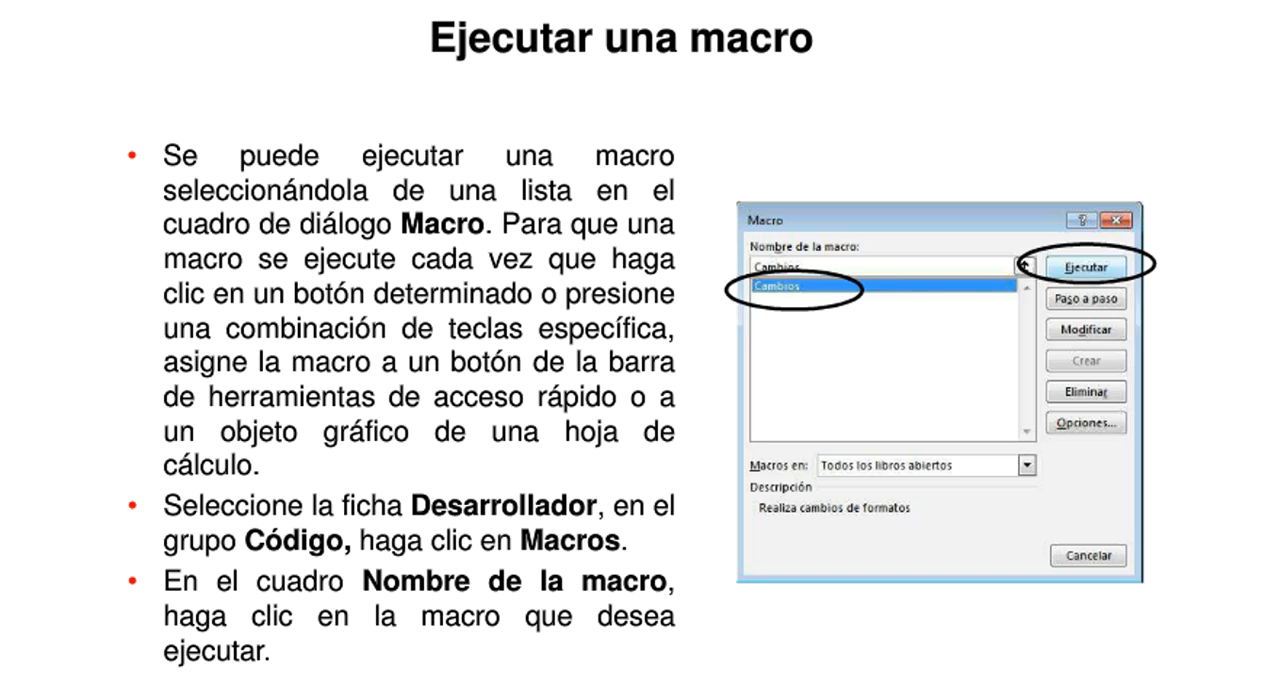
key("Left")
key("Left")
key("Left")
key("Left")
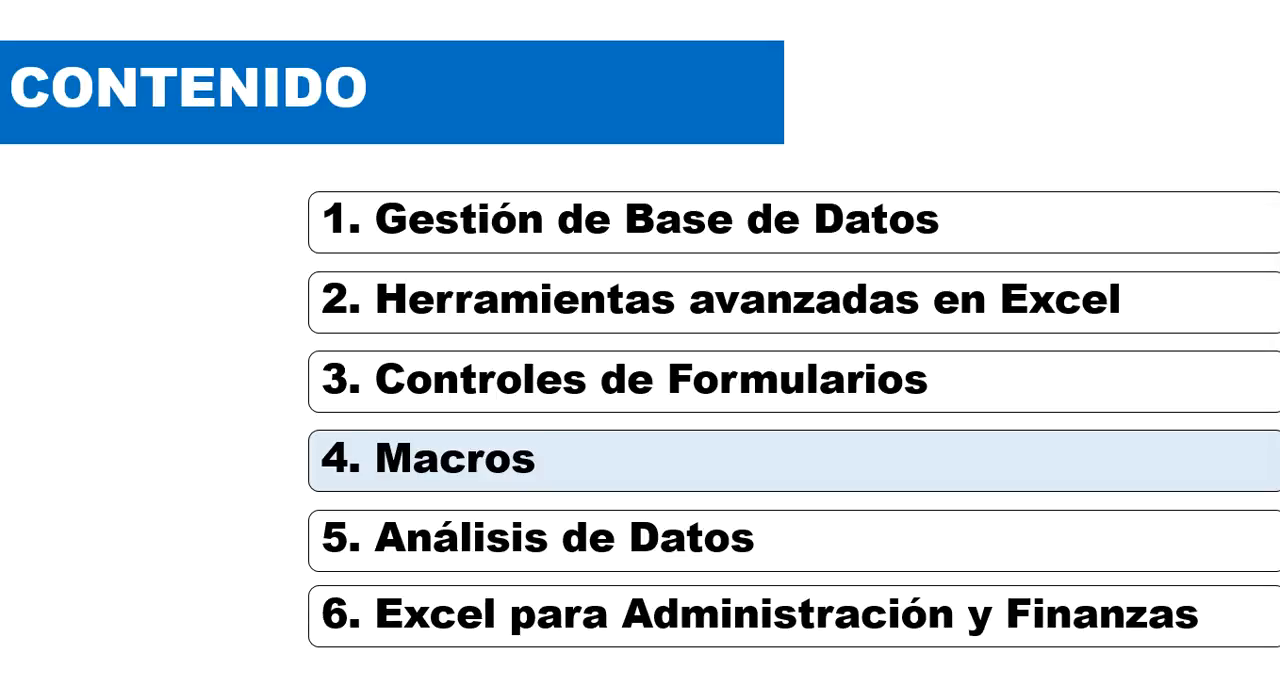
key("Left")
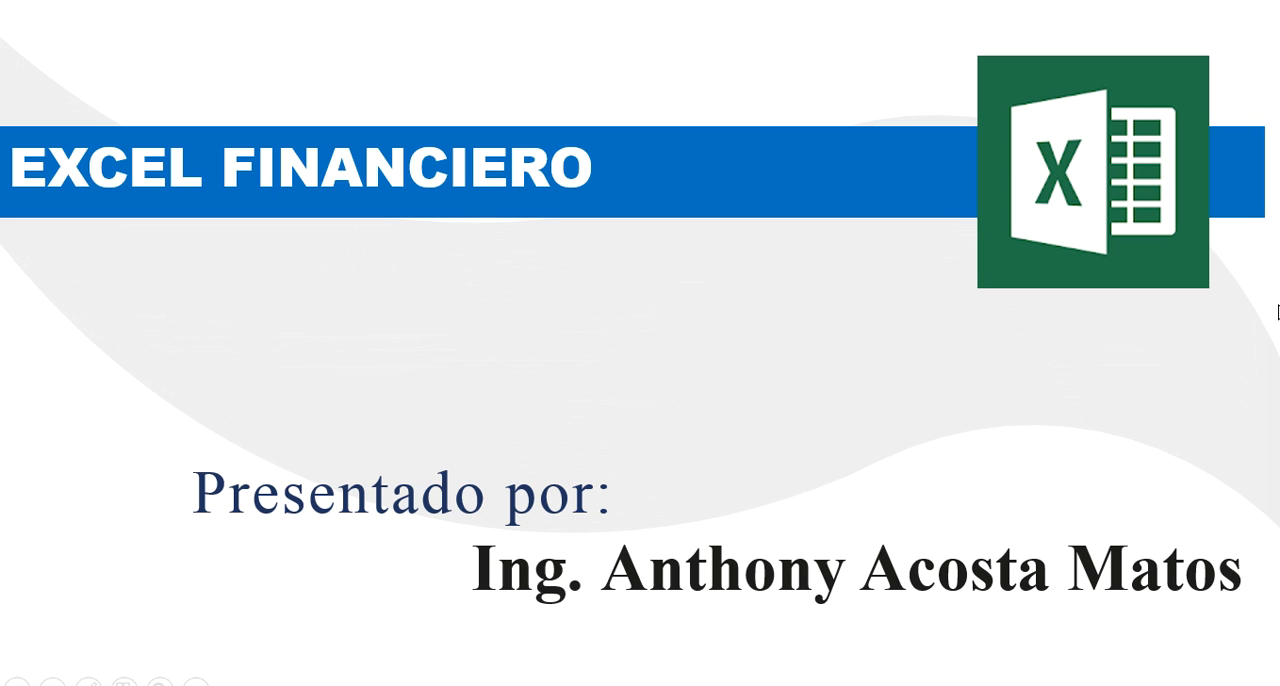
key("Escape")
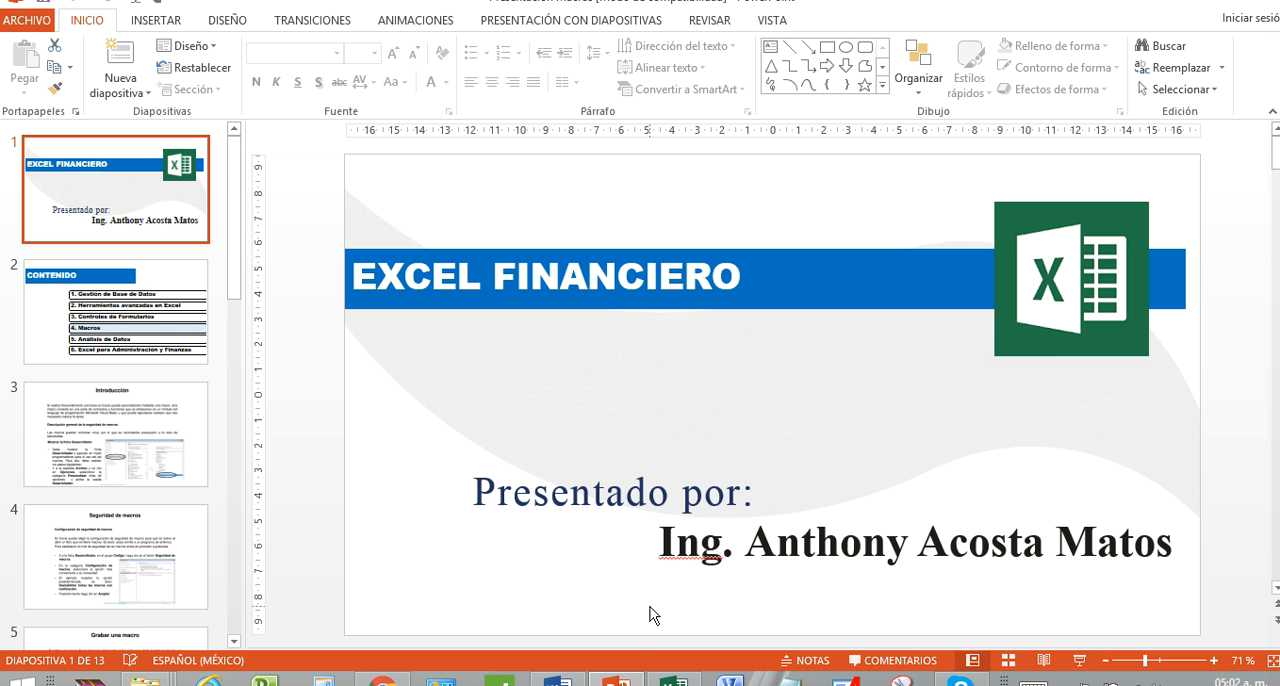
Switch to the clase macros workbook in Excel and bring up the Desarrollador commands.
left_click(675, 680)
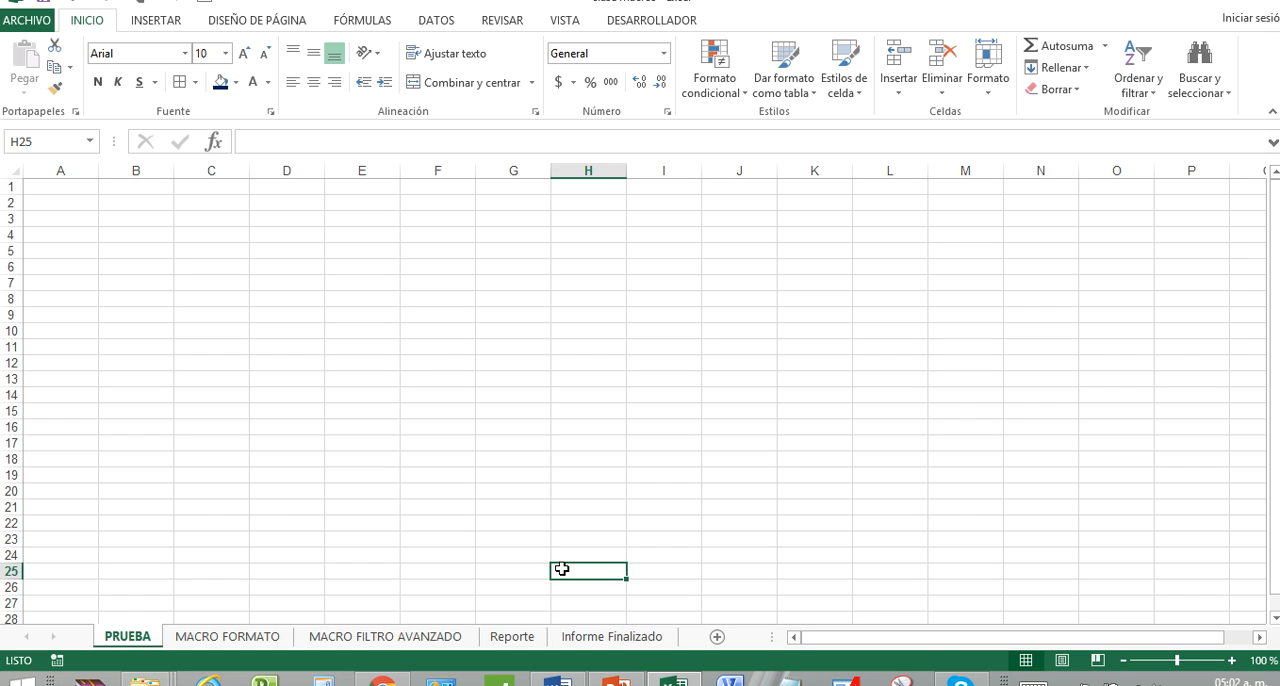
mouse_move(962, 683)
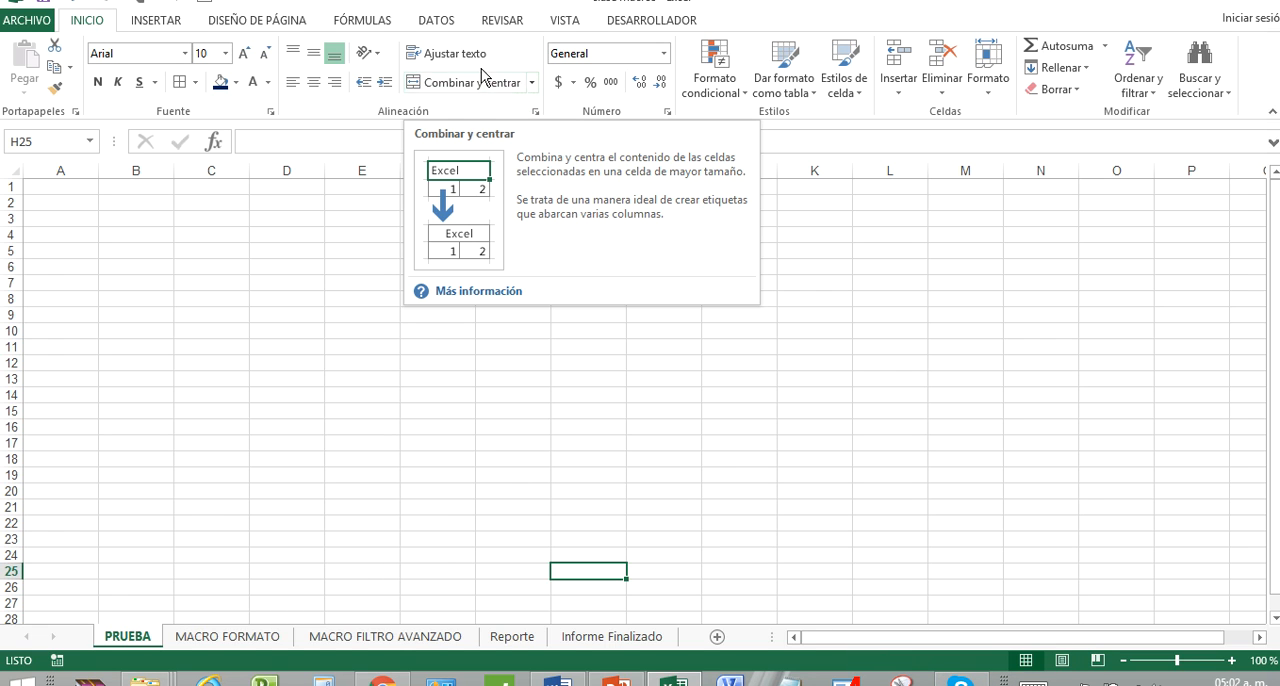
left_click(433, 28)
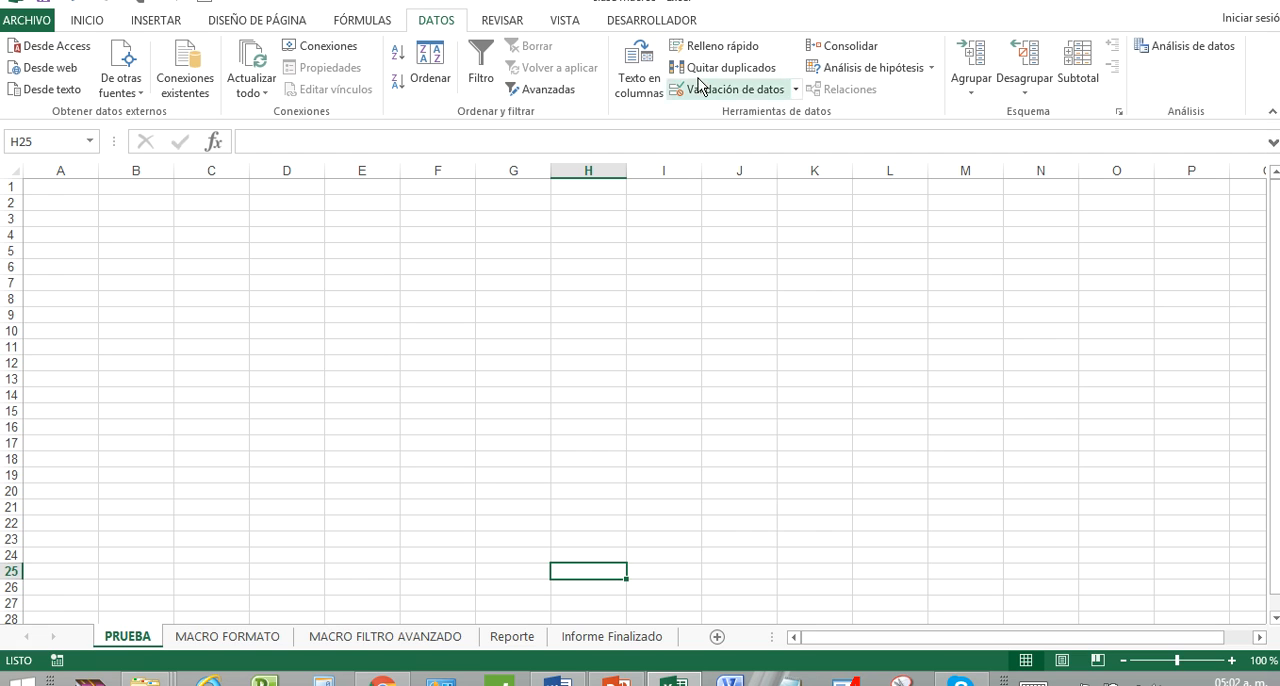
left_click(662, 28)
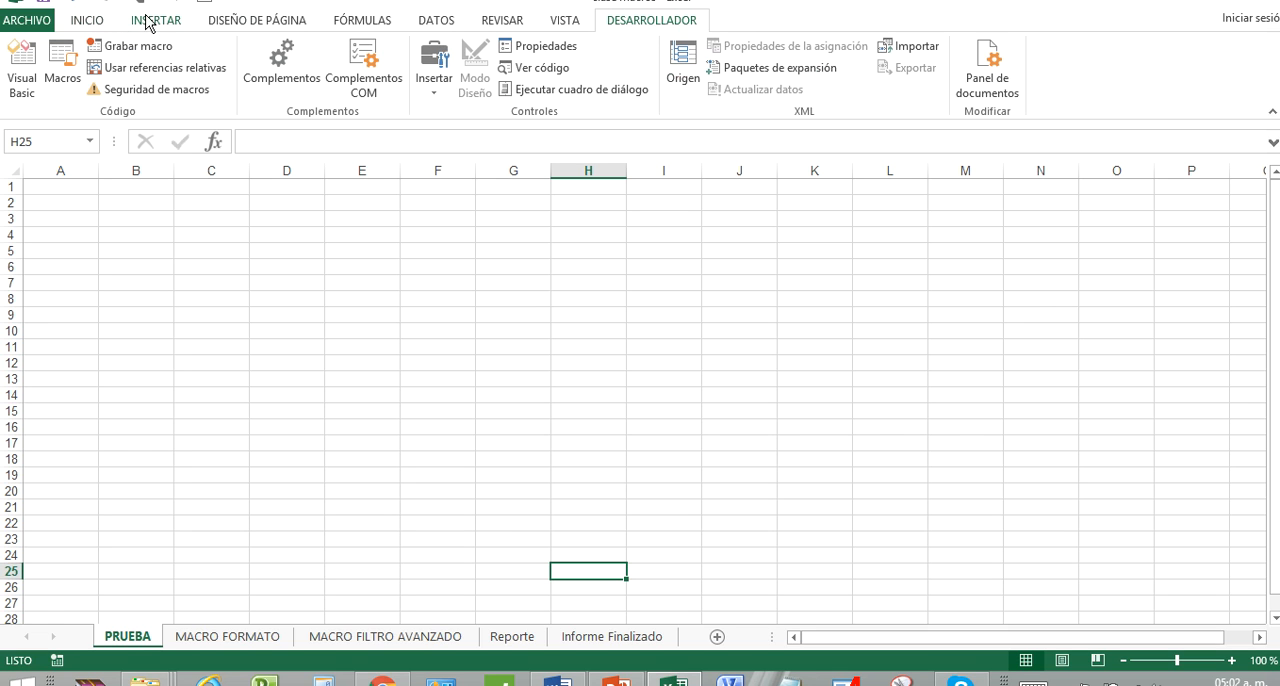
Hide the Desarrollador tab from the ribbon through the Excel options.
left_click(30, 22)
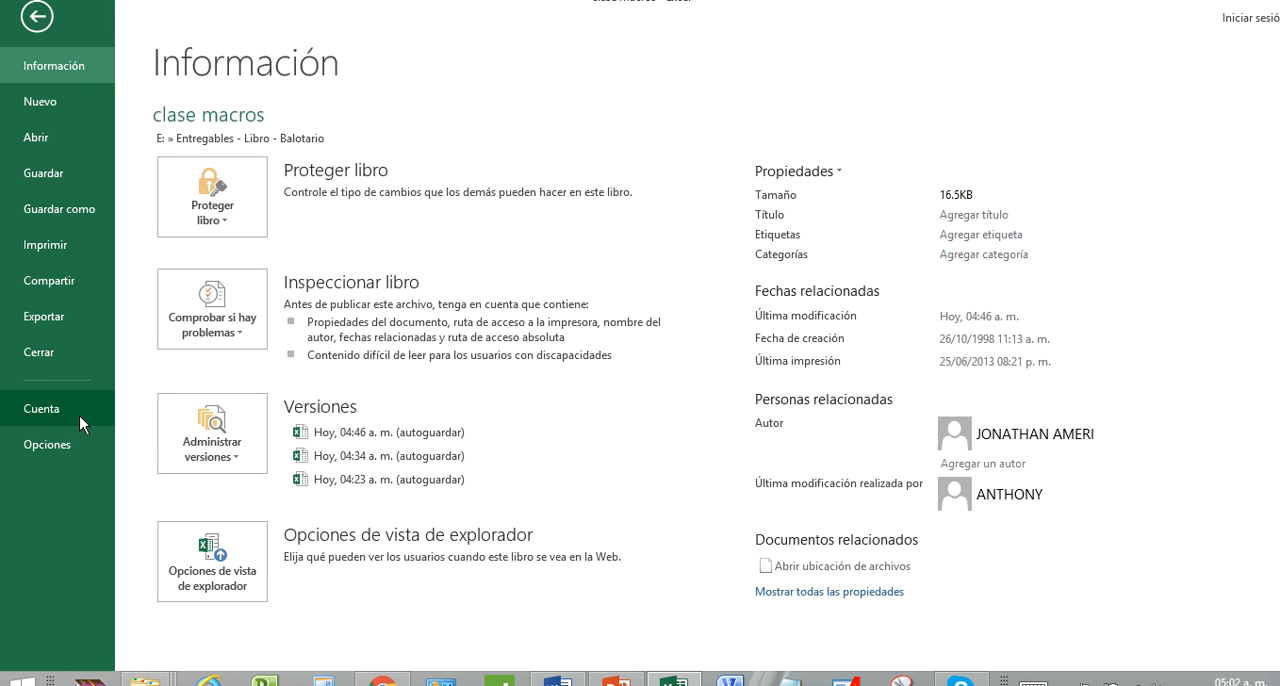
left_click(84, 443)
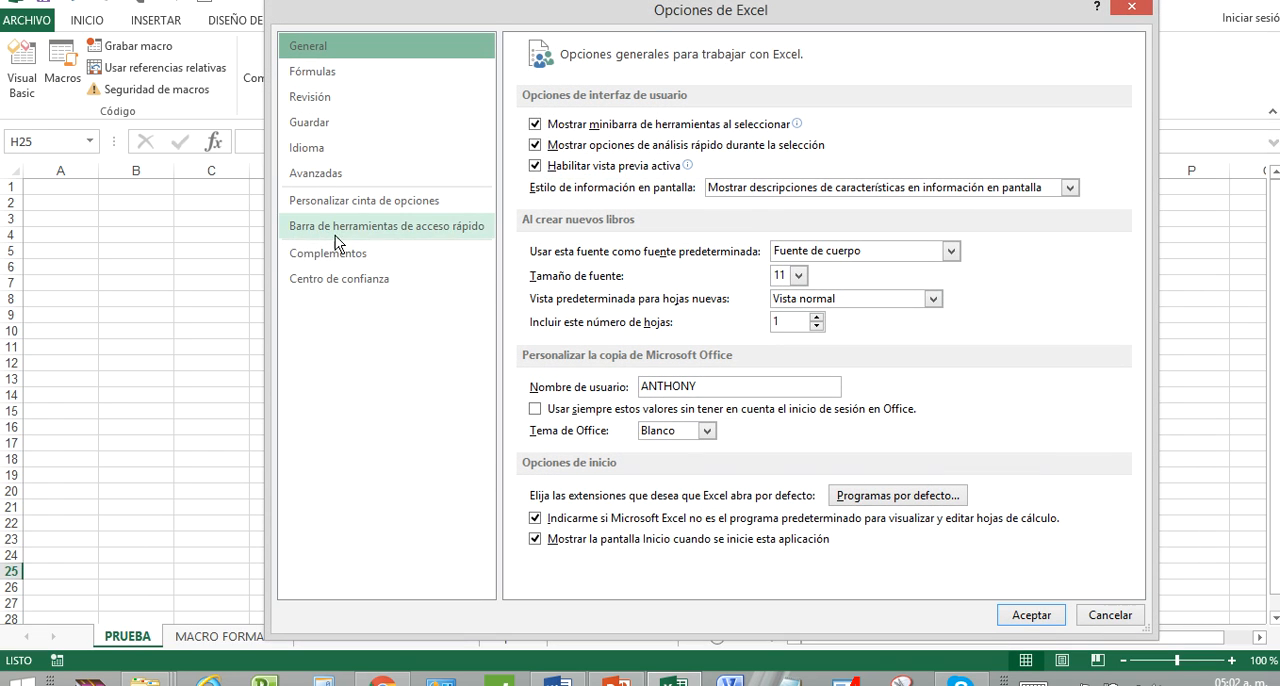
left_click(370, 262)
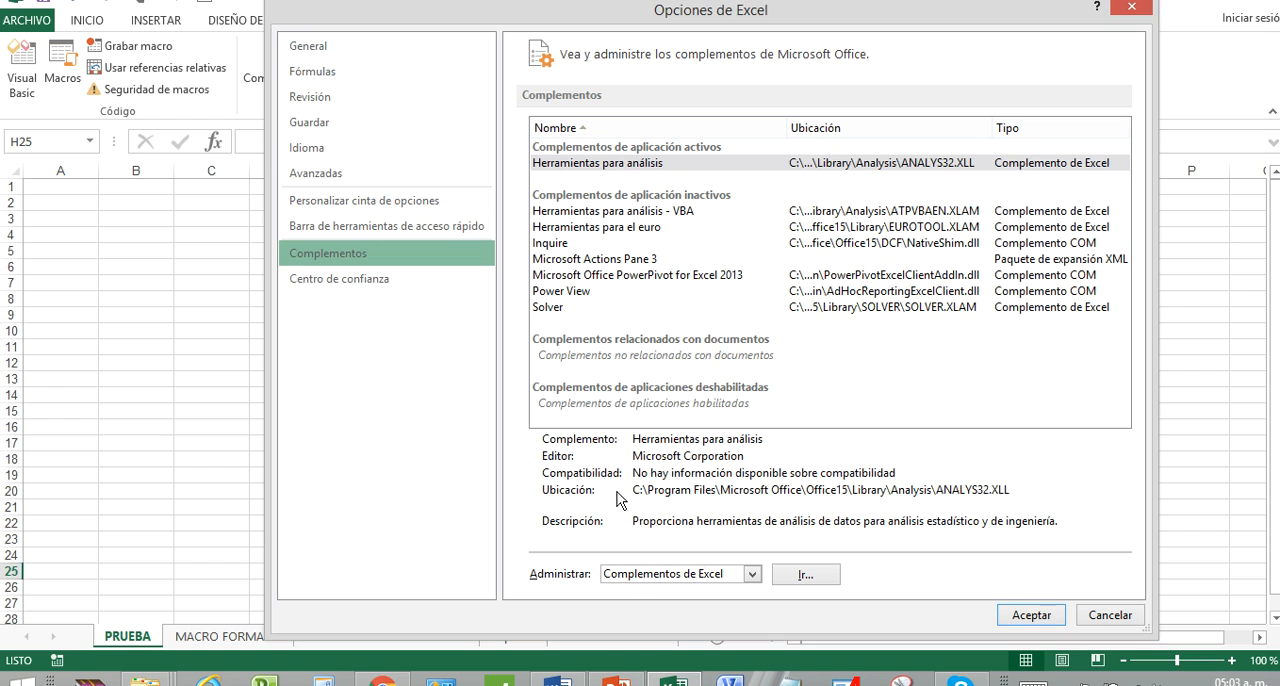
left_click(437, 204)
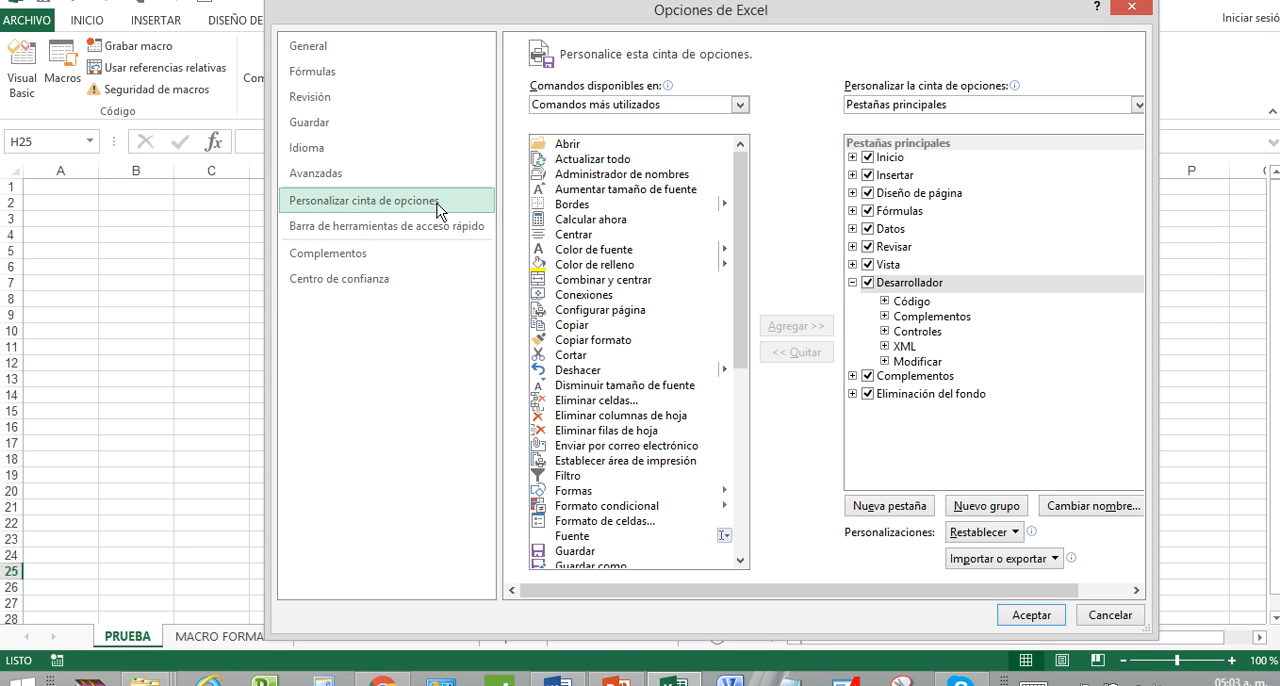
left_click(866, 284)
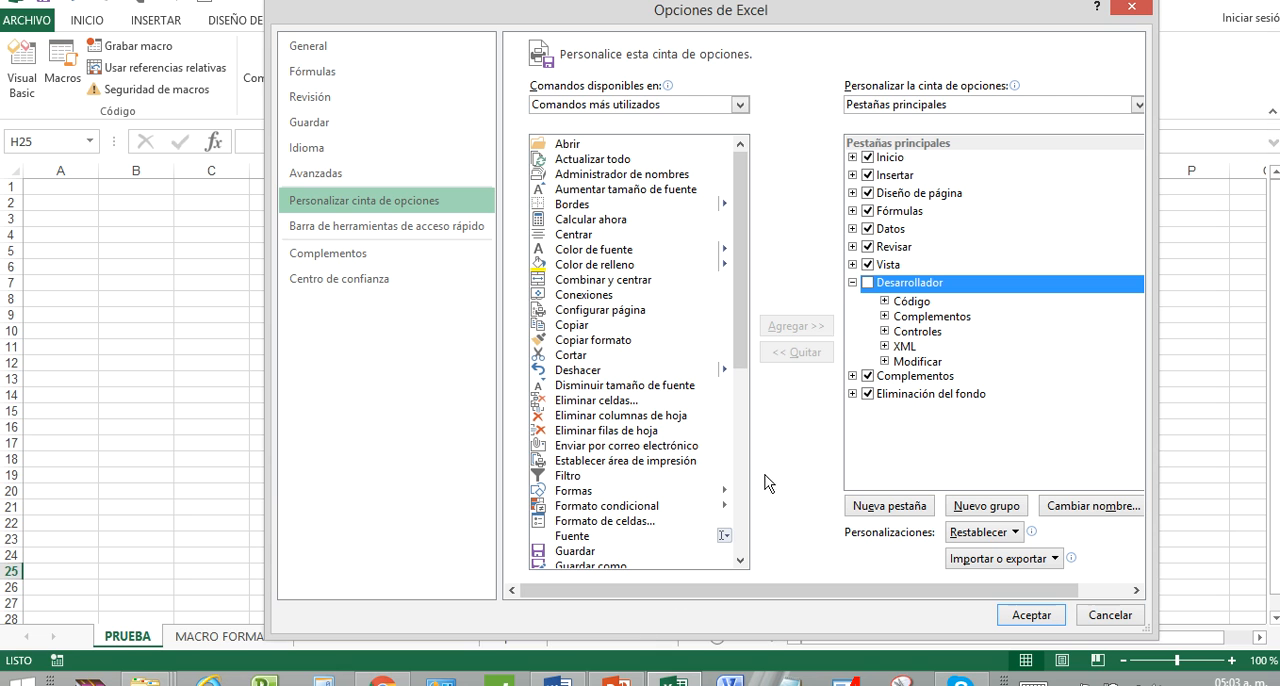
left_click(1023, 616)
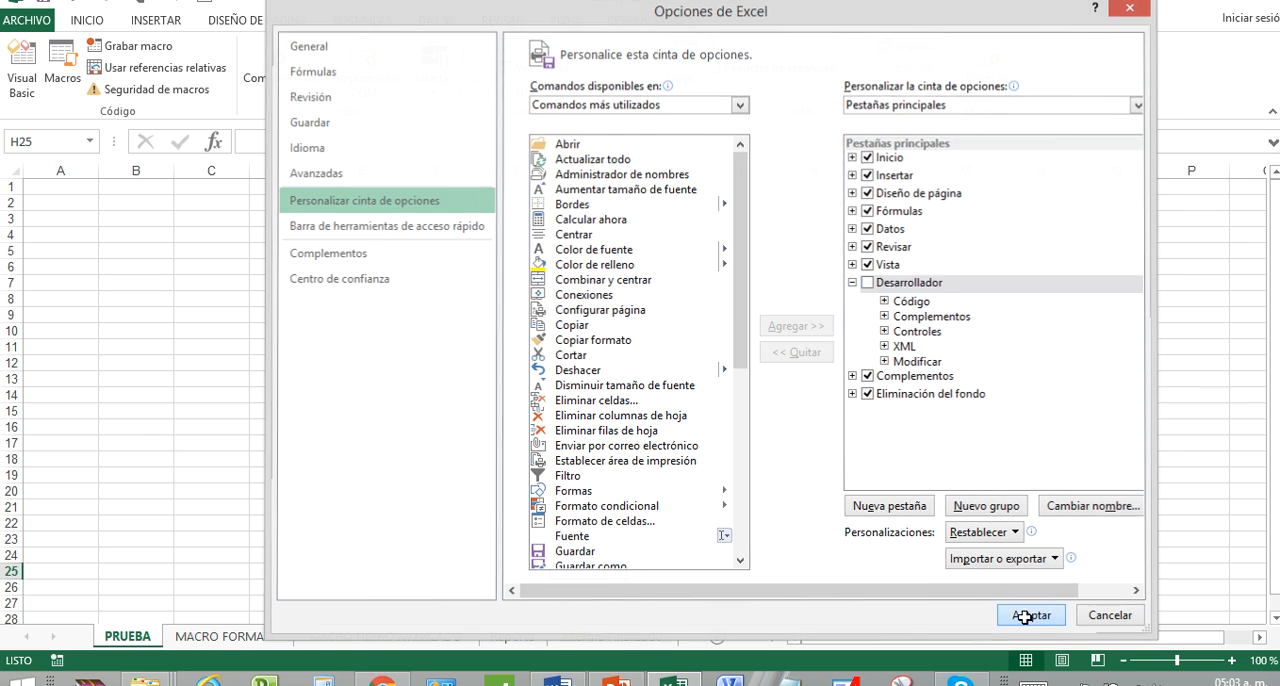
Enable the Desarrollador tab in the ribbon customization options and display its commands.
left_click(27, 20)
left_click(65, 437)
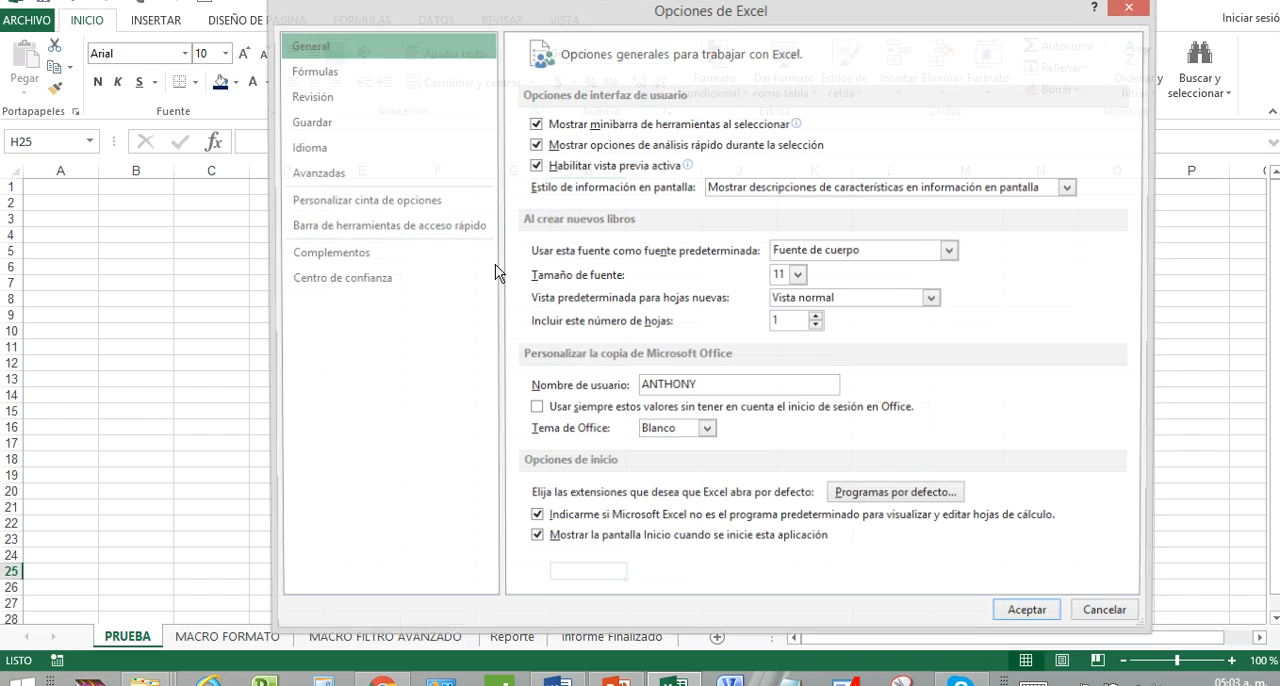
left_click(430, 202)
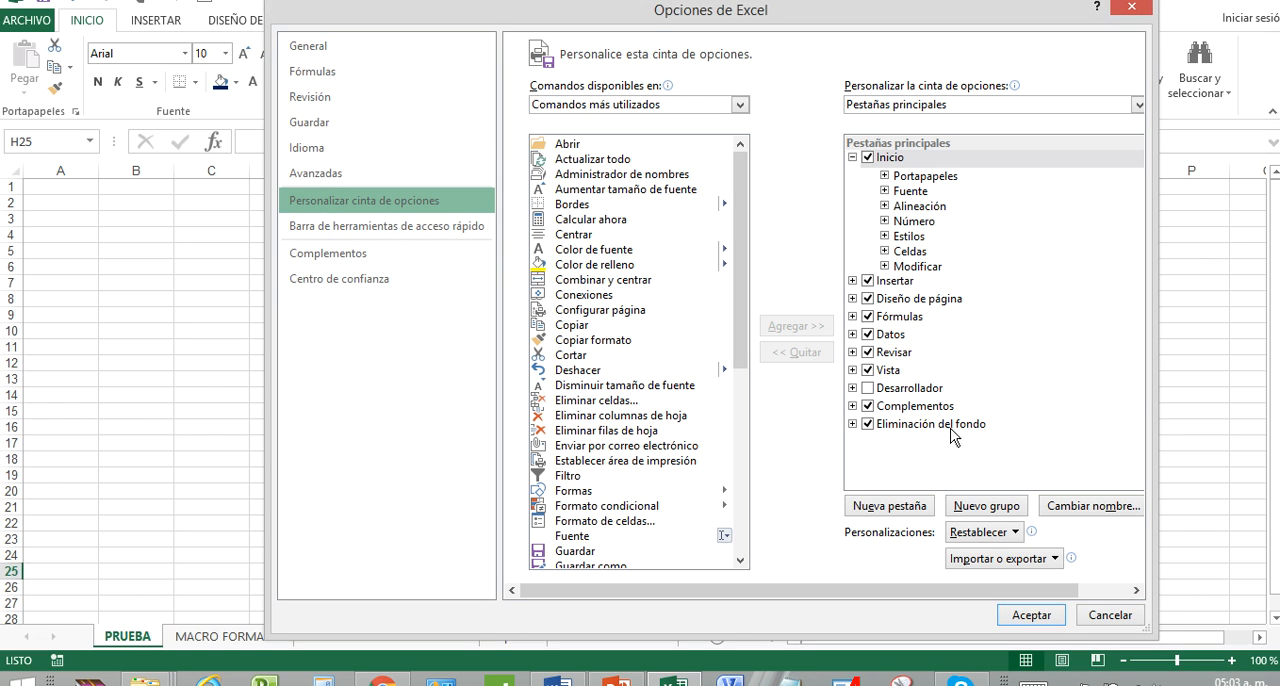
left_click(926, 392)
left_click(868, 390)
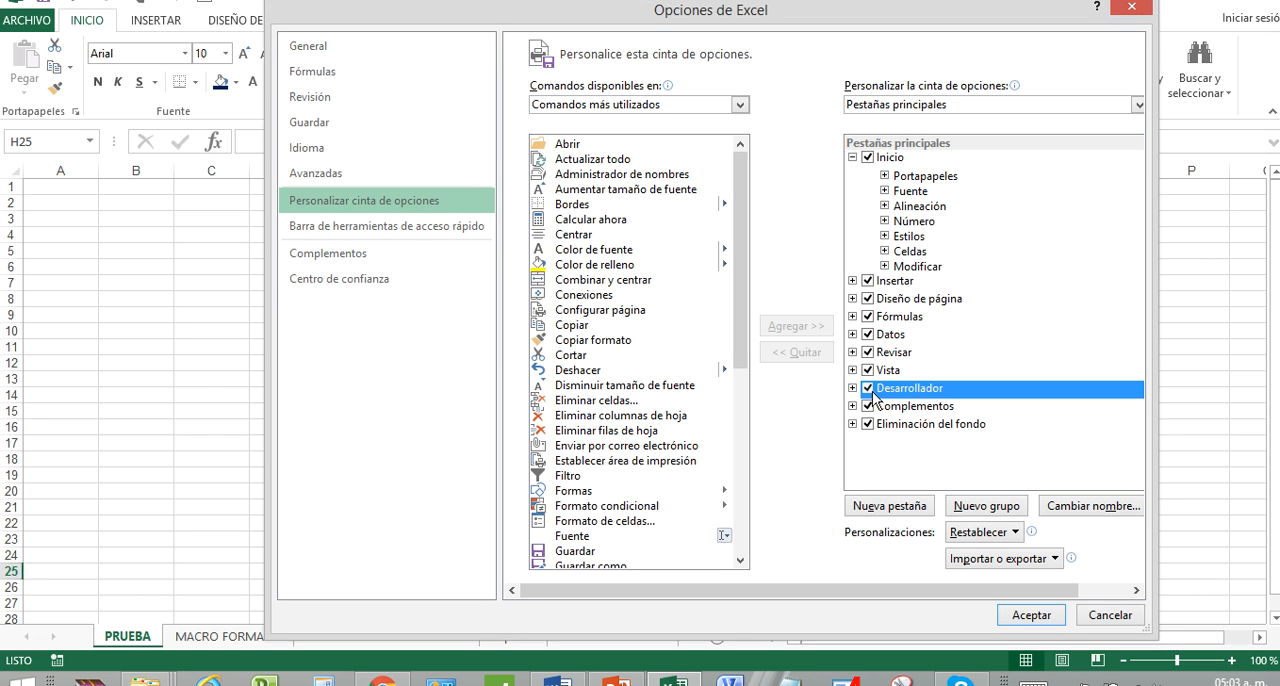
left_click(1034, 615)
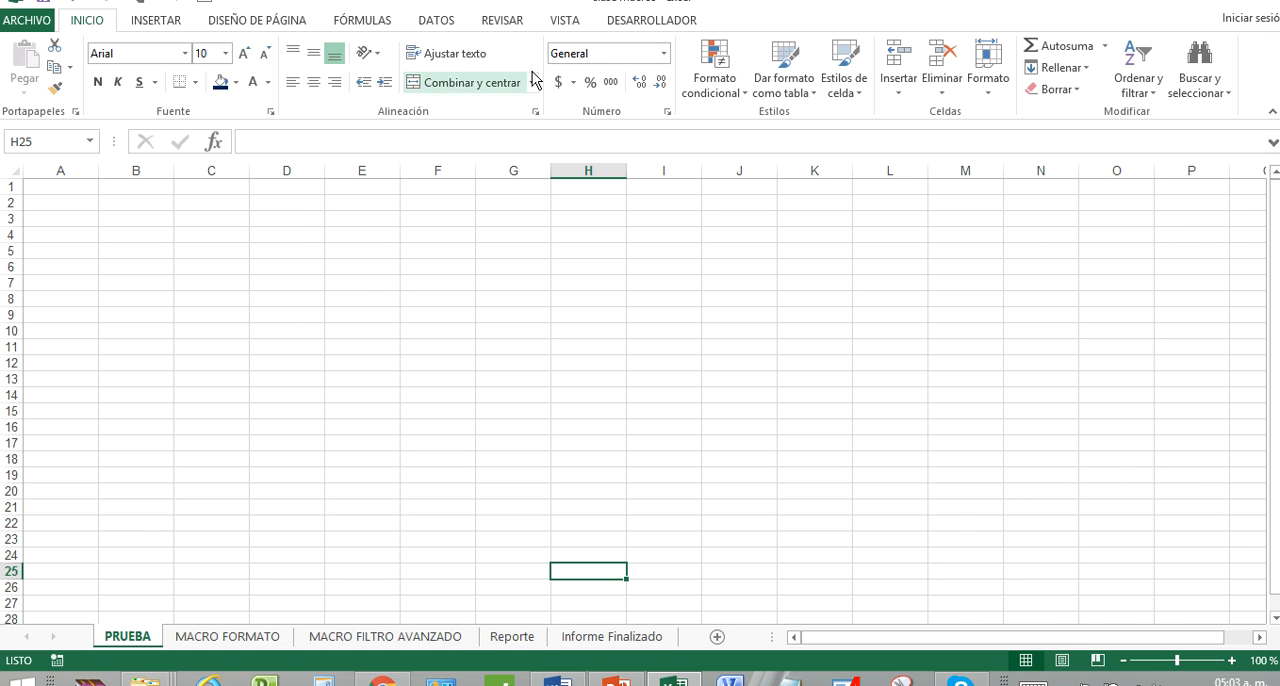
left_click(631, 30)
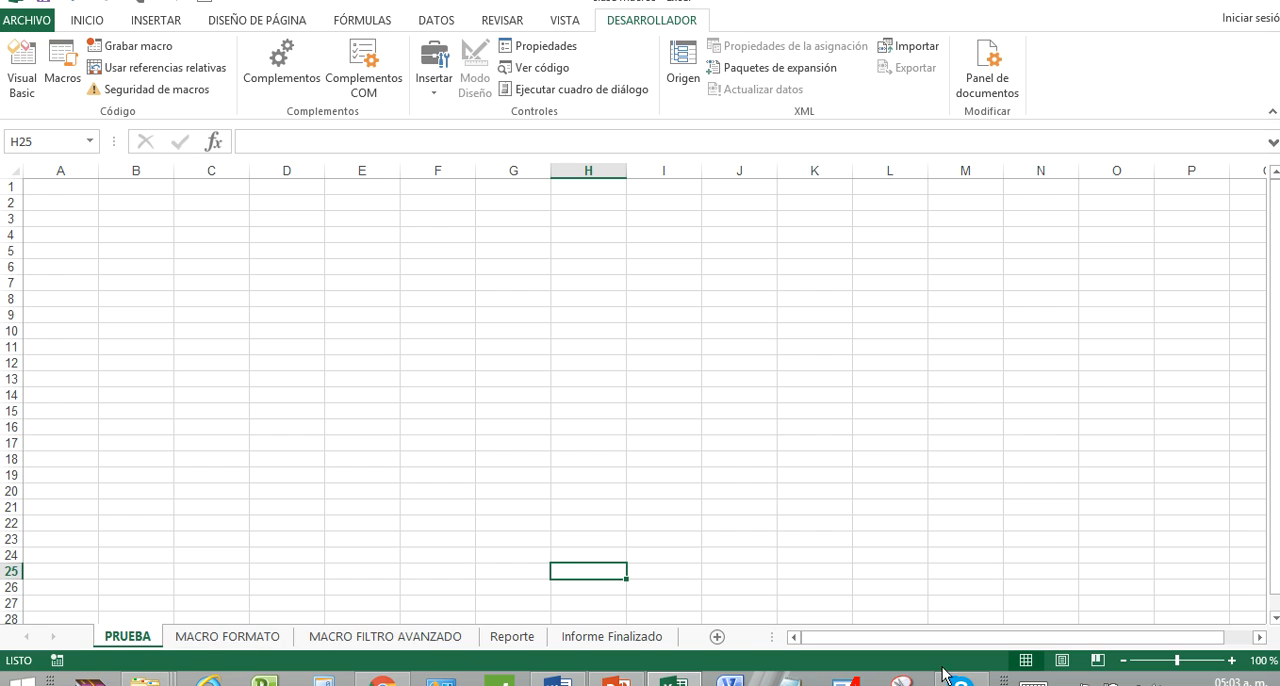
left_click(1066, 683)
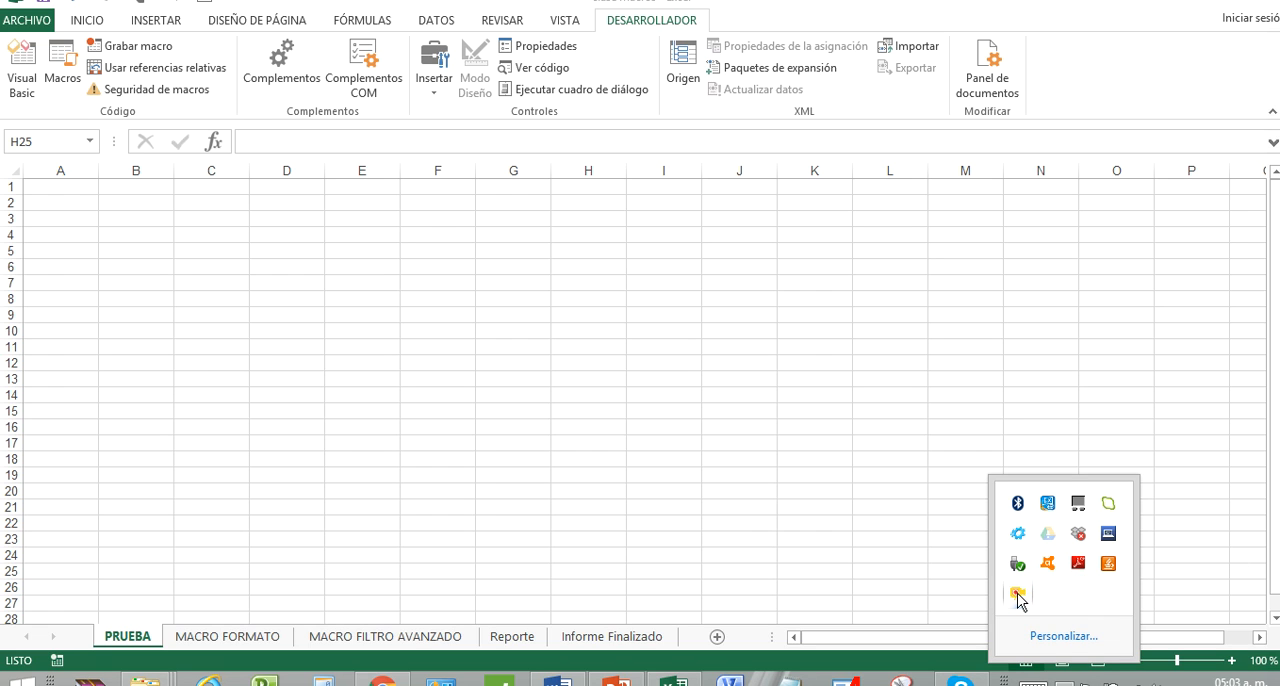
left_click(565, 666)
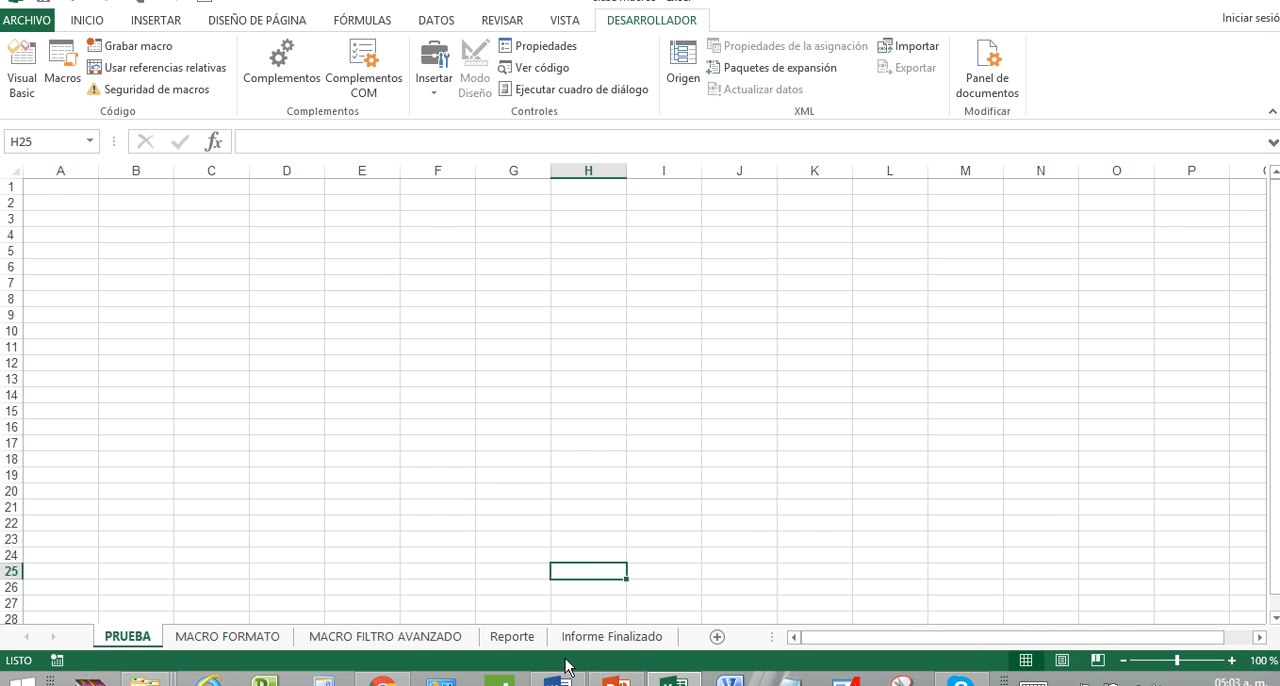
Open the MACRO FORMATO sheet and move the red task-list shape slightly up and to the left.
left_click(257, 640)
left_click(512, 408)
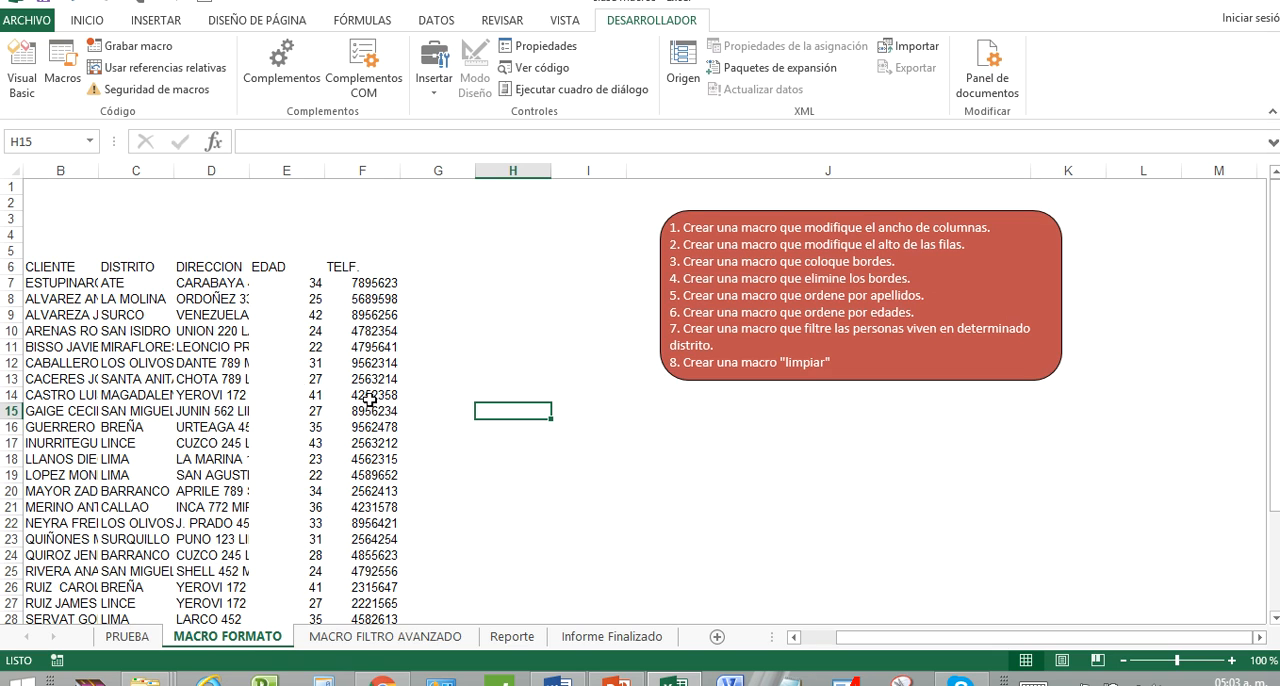
left_click(840, 222)
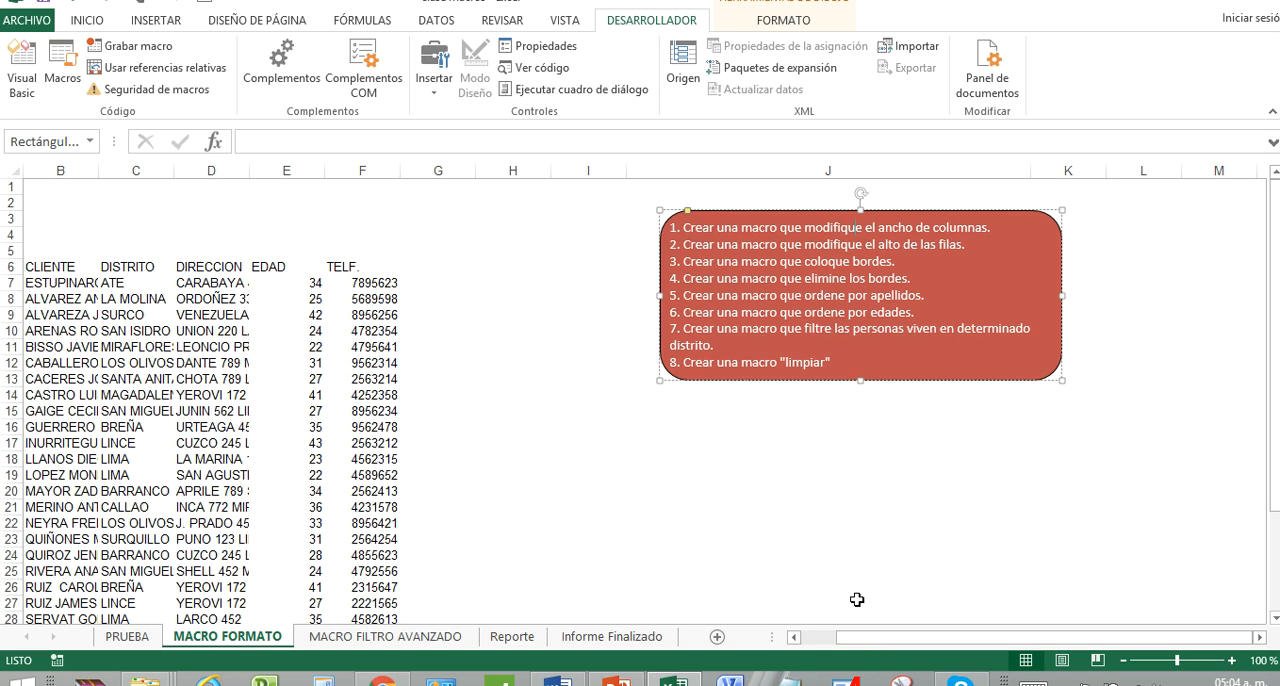
left_click(774, 476)
left_click(825, 298)
left_click_drag(934, 381, 909, 368)
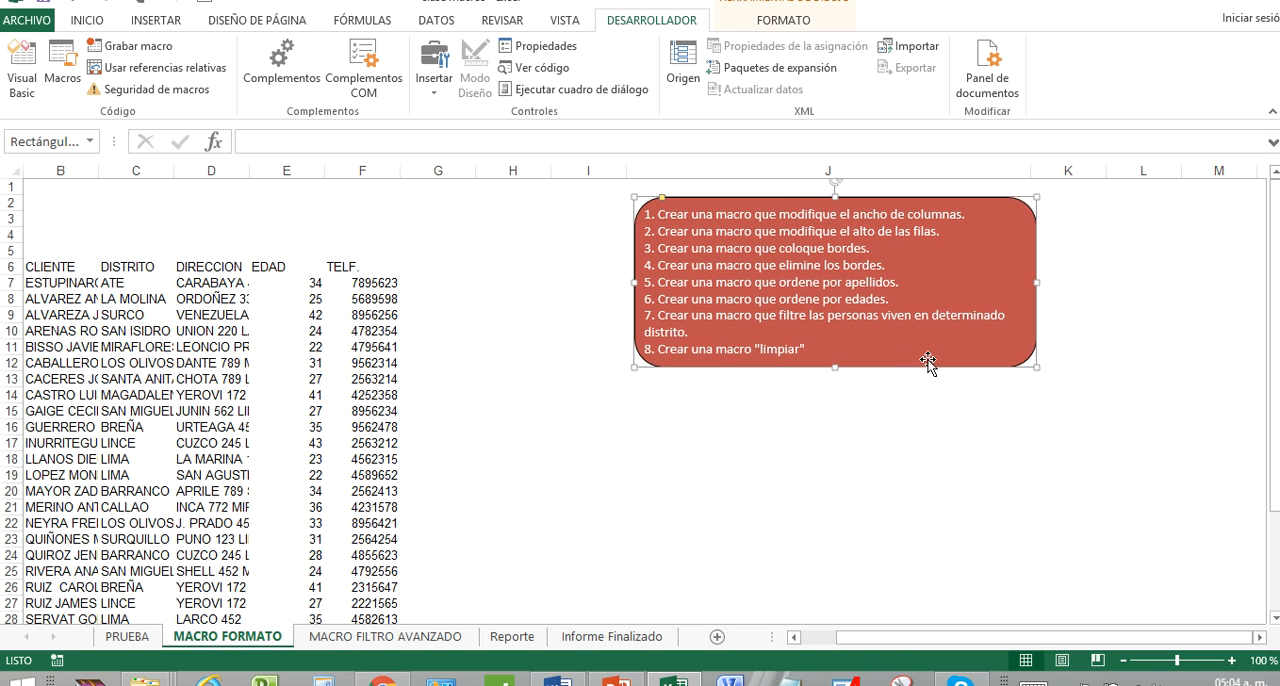
left_click(762, 478)
left_click(703, 436)
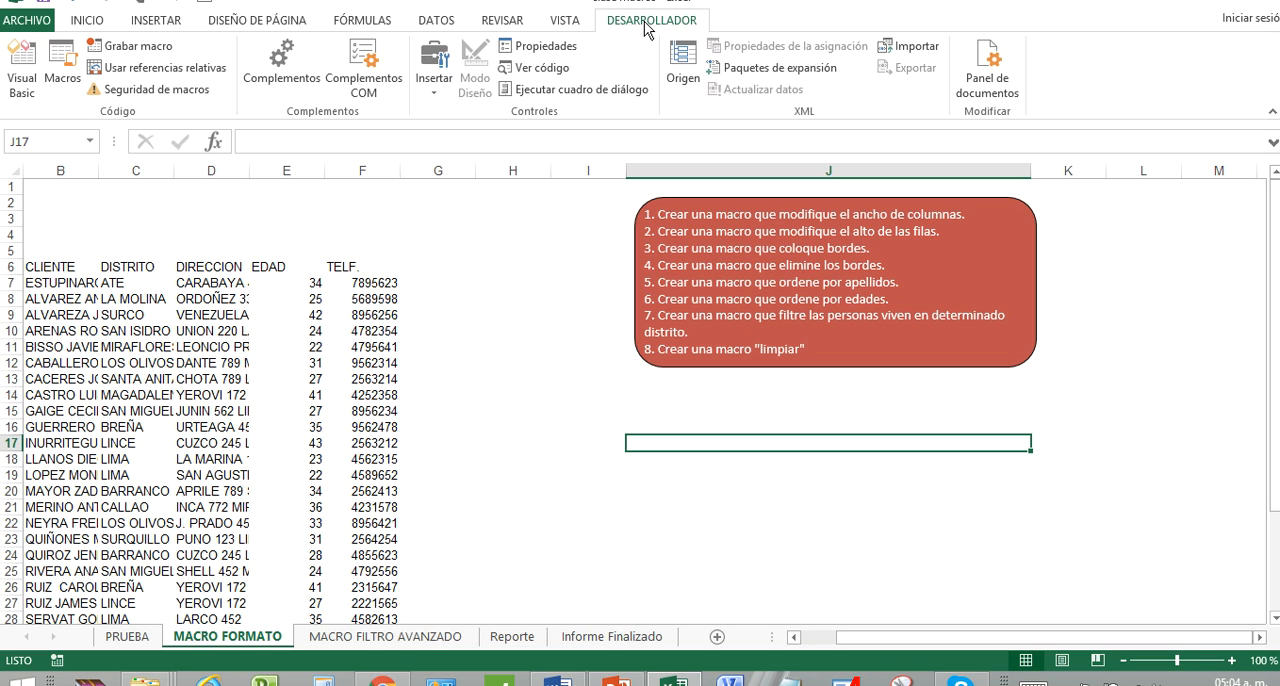
Set up a new macro recording named ANCHO with the shortcut Ctrl+Mayús+K.
left_click(163, 55)
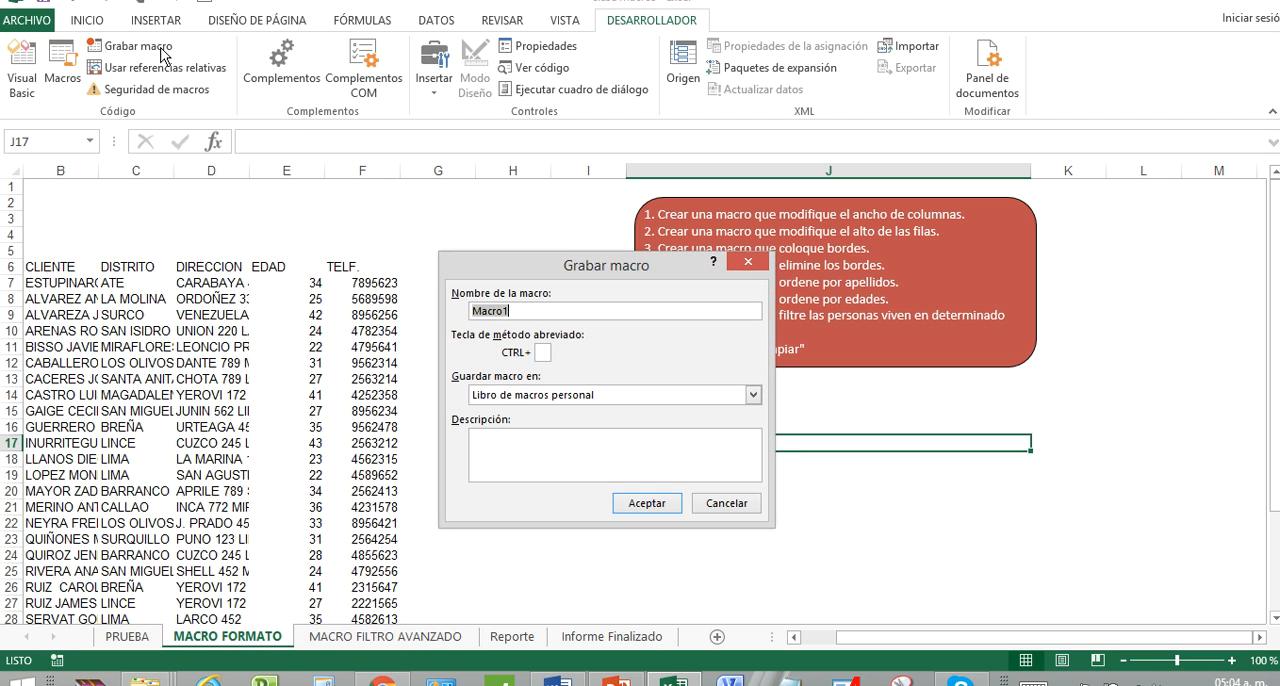
left_click_drag(577, 272, 702, 371)
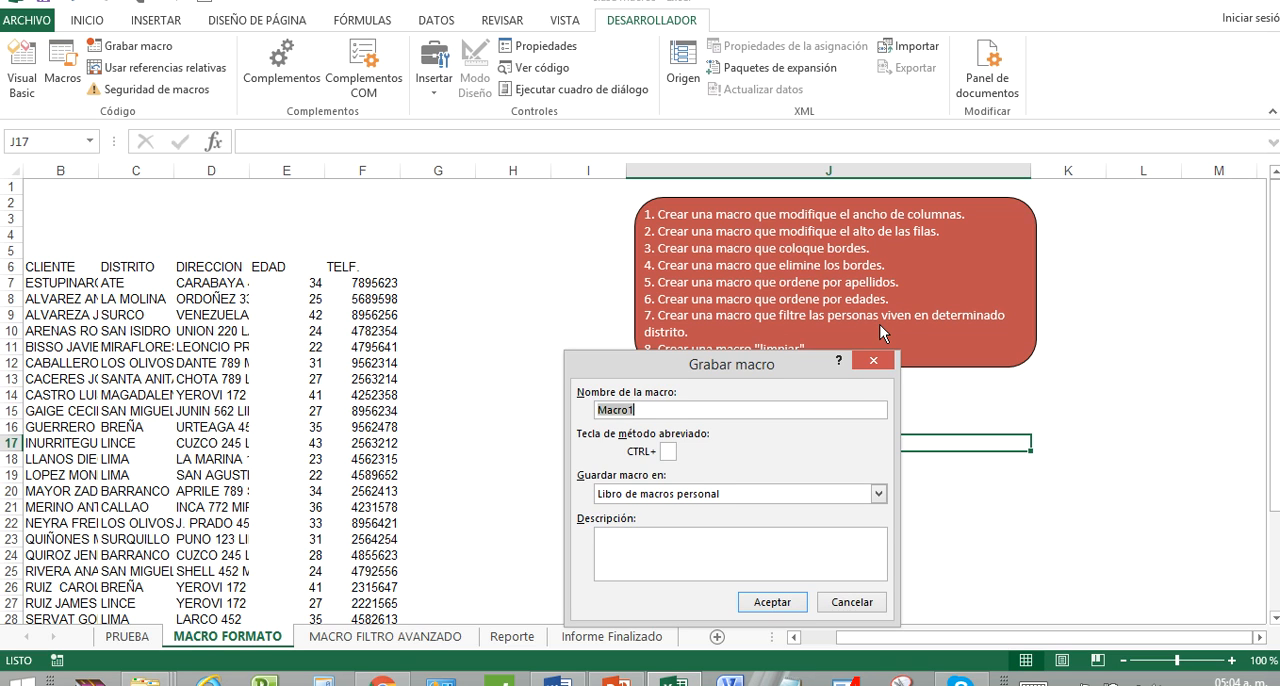
type("ANCHO")
left_click(668, 451)
type("K")
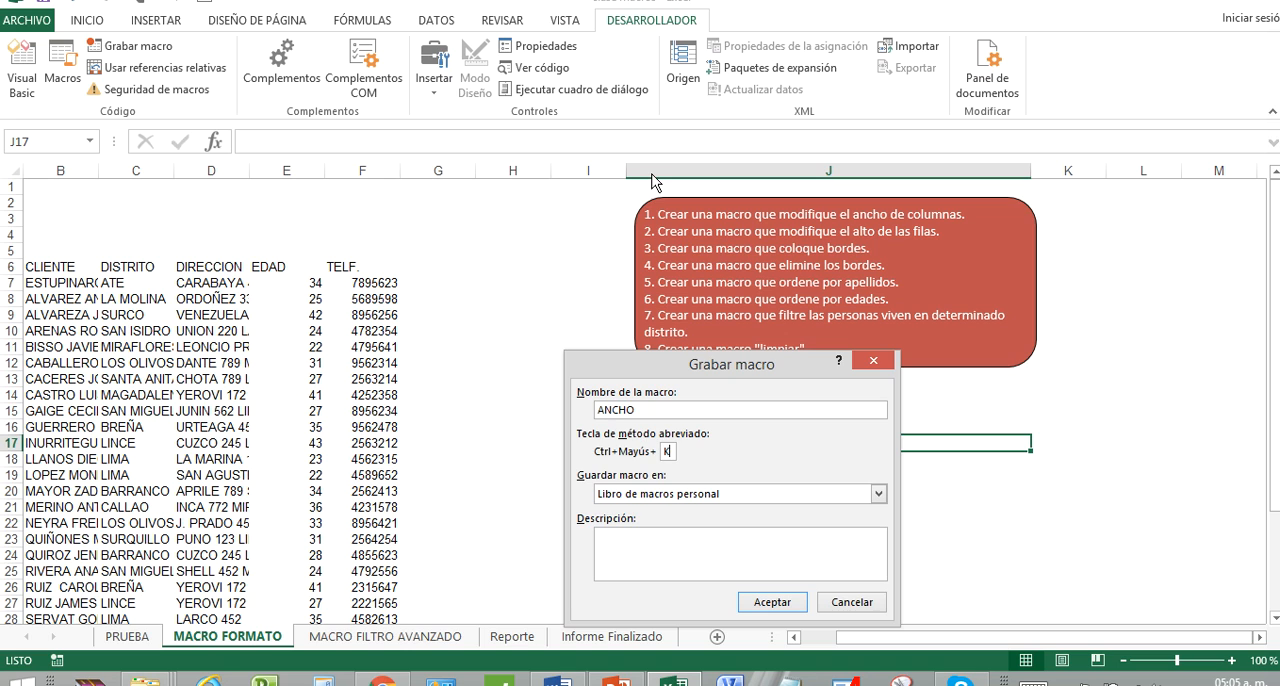
Store the macro in Libro de macros personal, describe it as "MODIFICA EL ANCHO DE LAS COLUMNAS" and start recording.
left_click(776, 494)
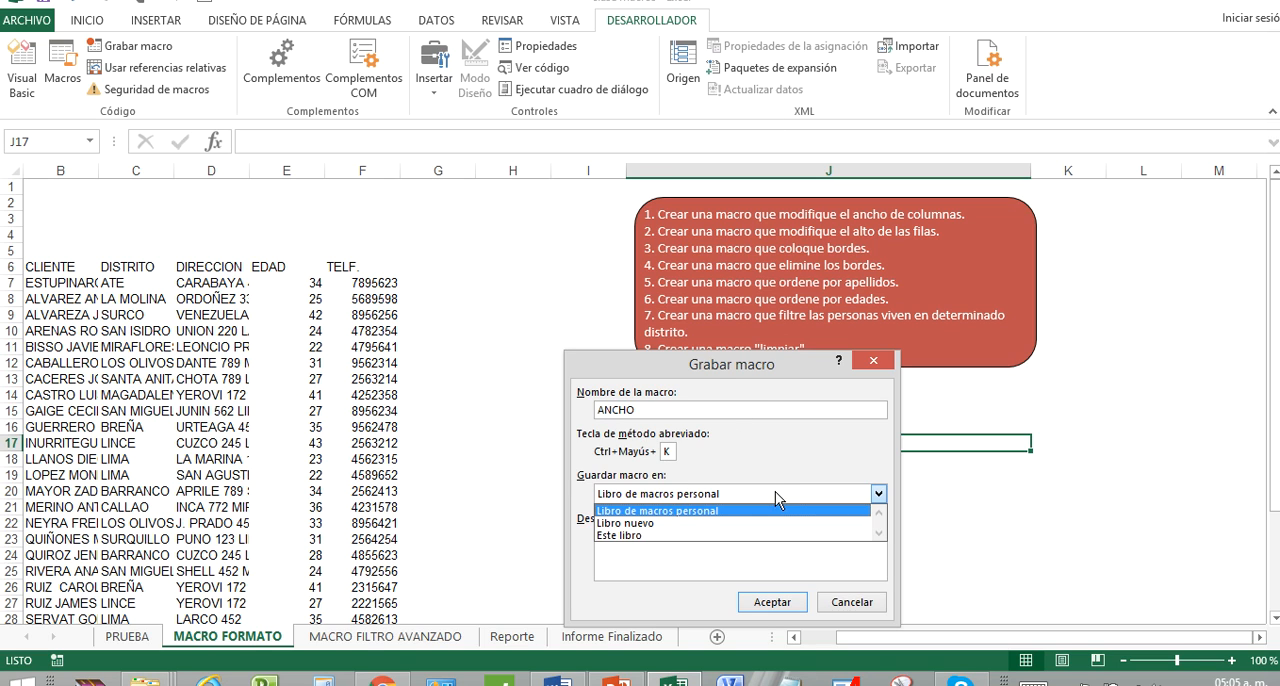
left_click(775, 511)
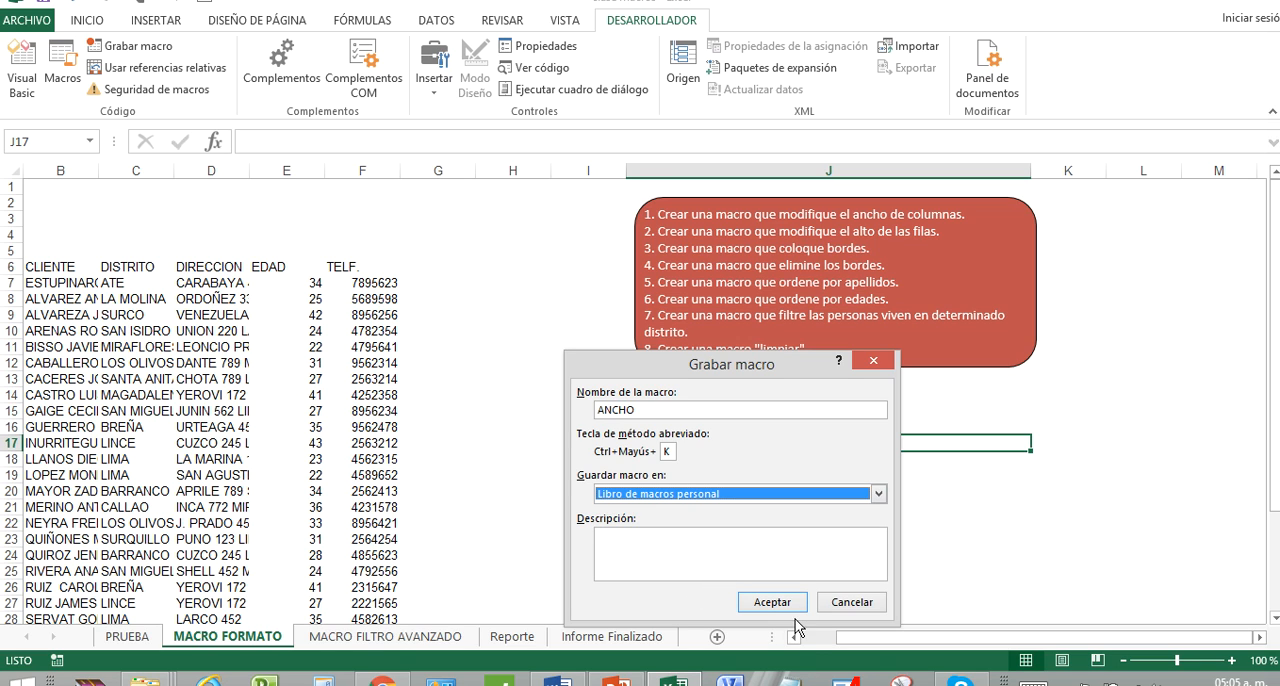
left_click(760, 558)
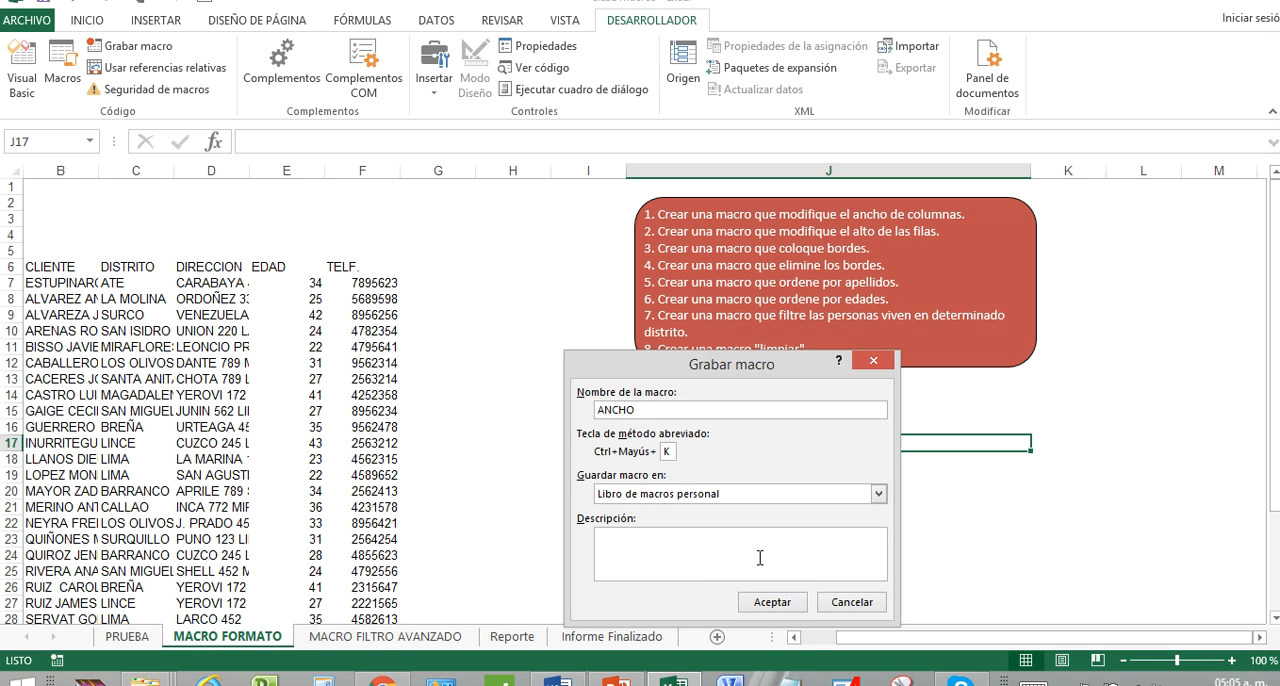
type("MODIFICA EL ANCHO DE LAS COLUMNAS")
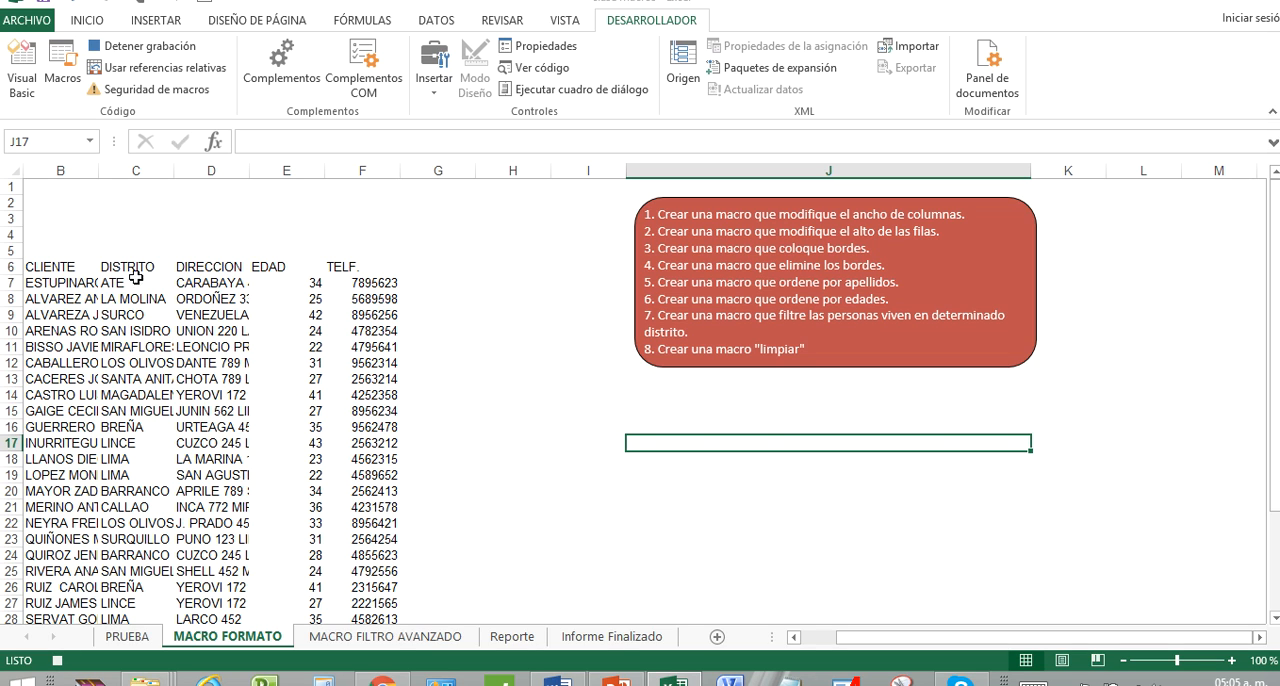
Autofit the widths of columns B to F to their contents while the macro records.
left_click(76, 170)
left_click_drag(107, 172, 391, 170)
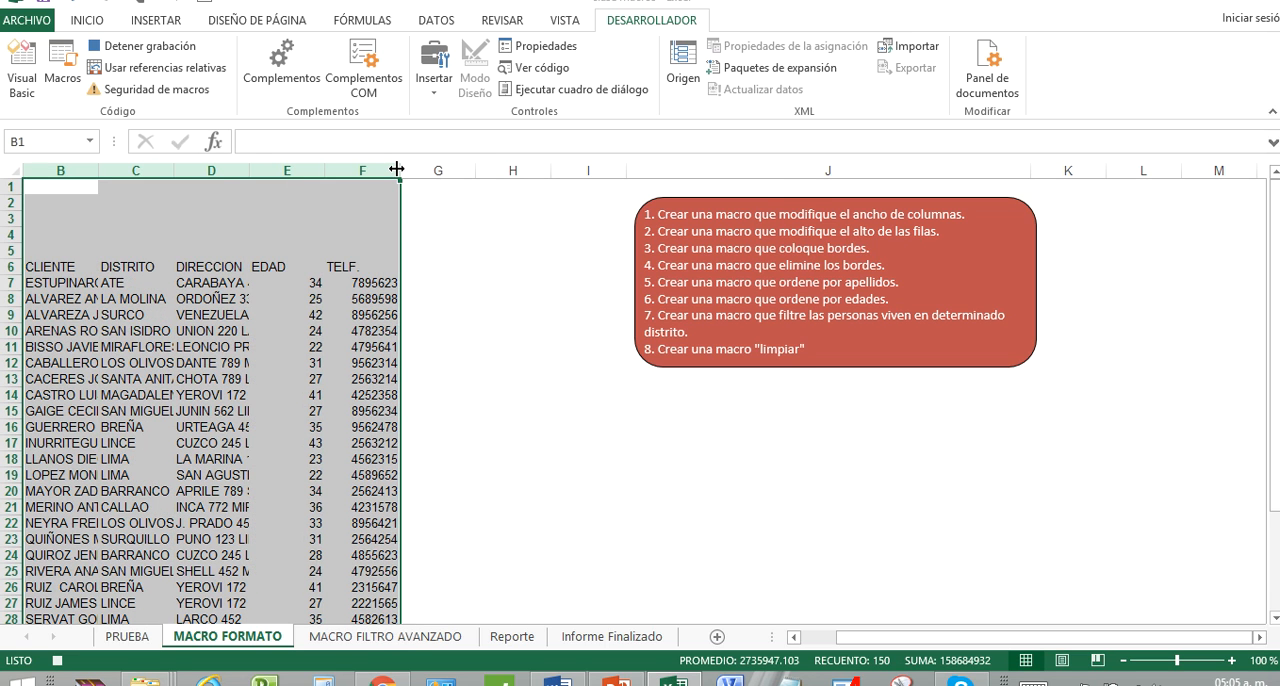
double_click(396, 169)
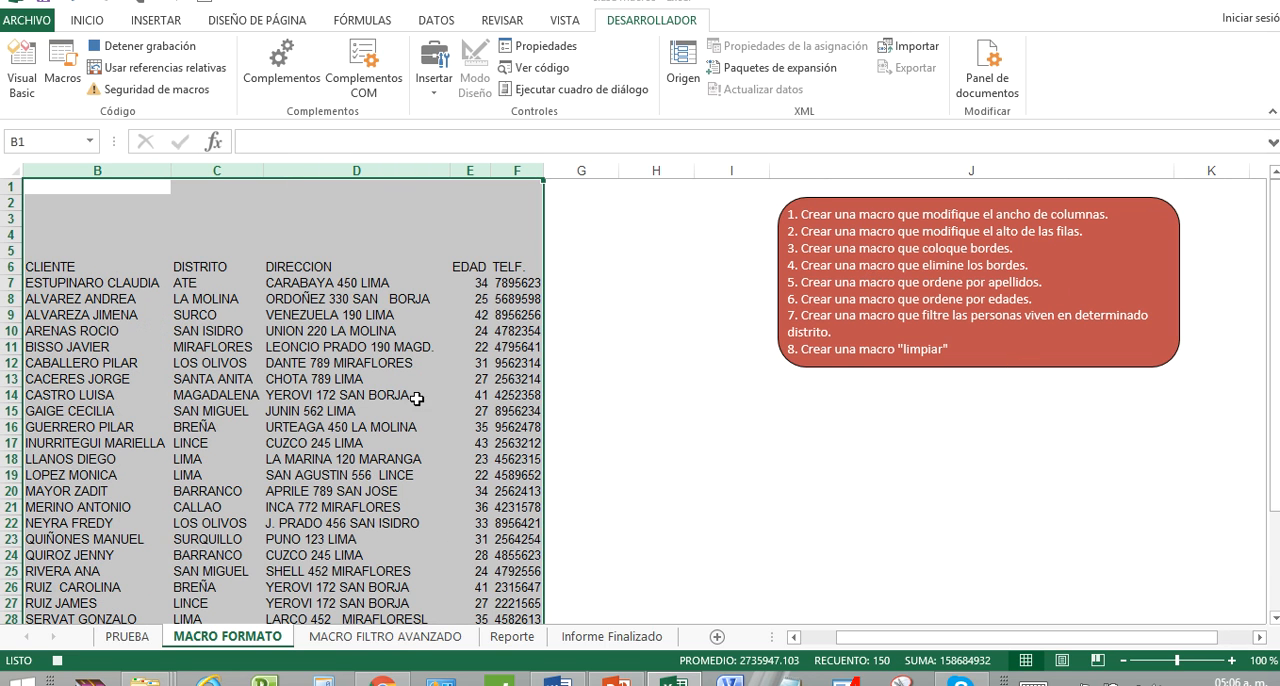
Stop recording the ANCHO macro and look it up in the list of macros of all open workbooks.
left_click(489, 376)
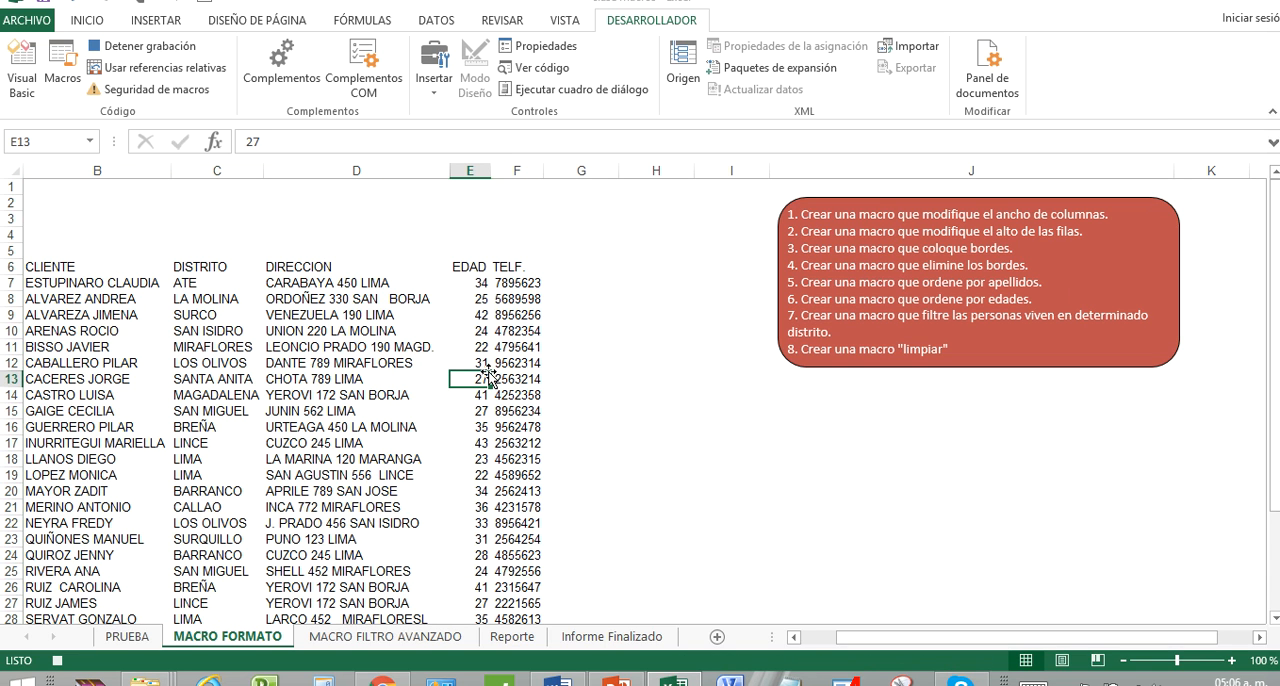
left_click(633, 408)
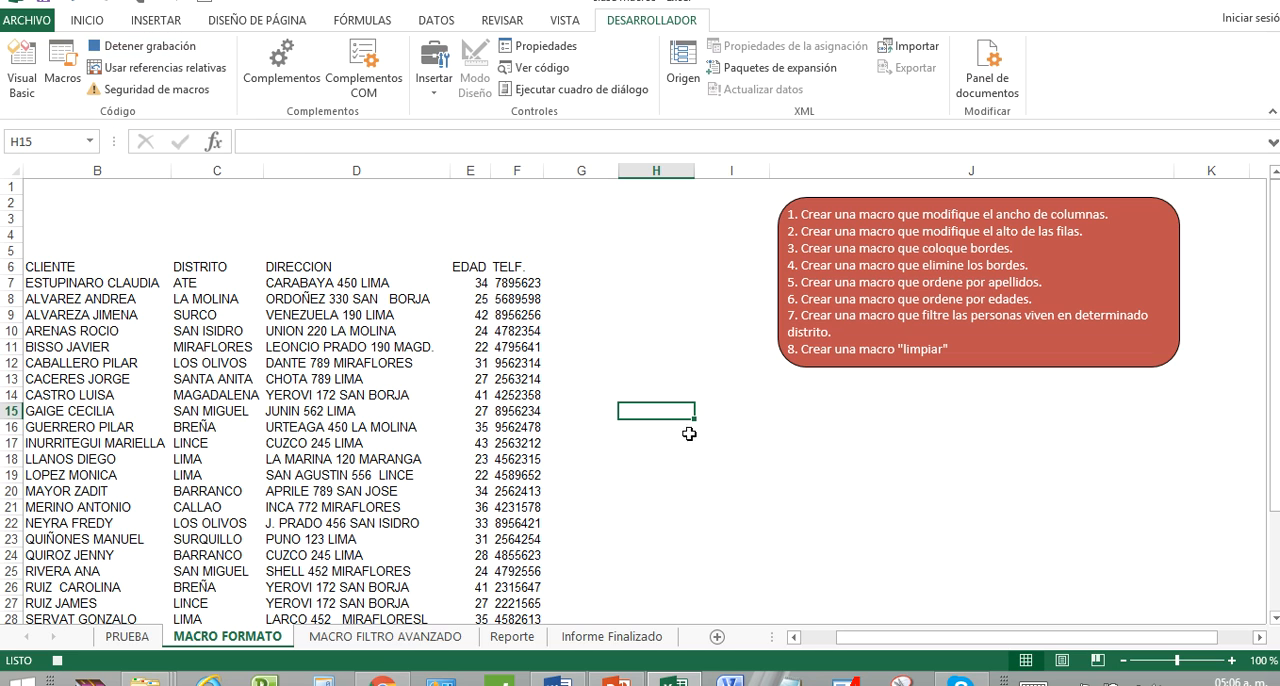
left_click(172, 46)
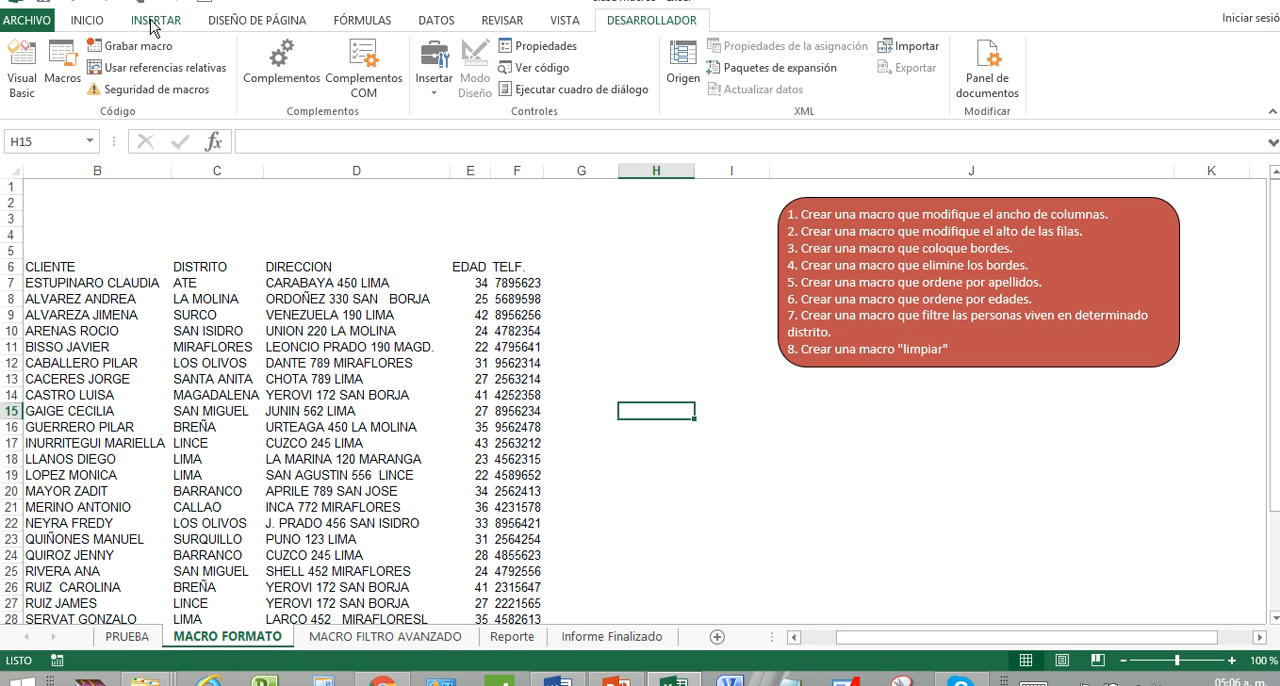
left_click(62, 68)
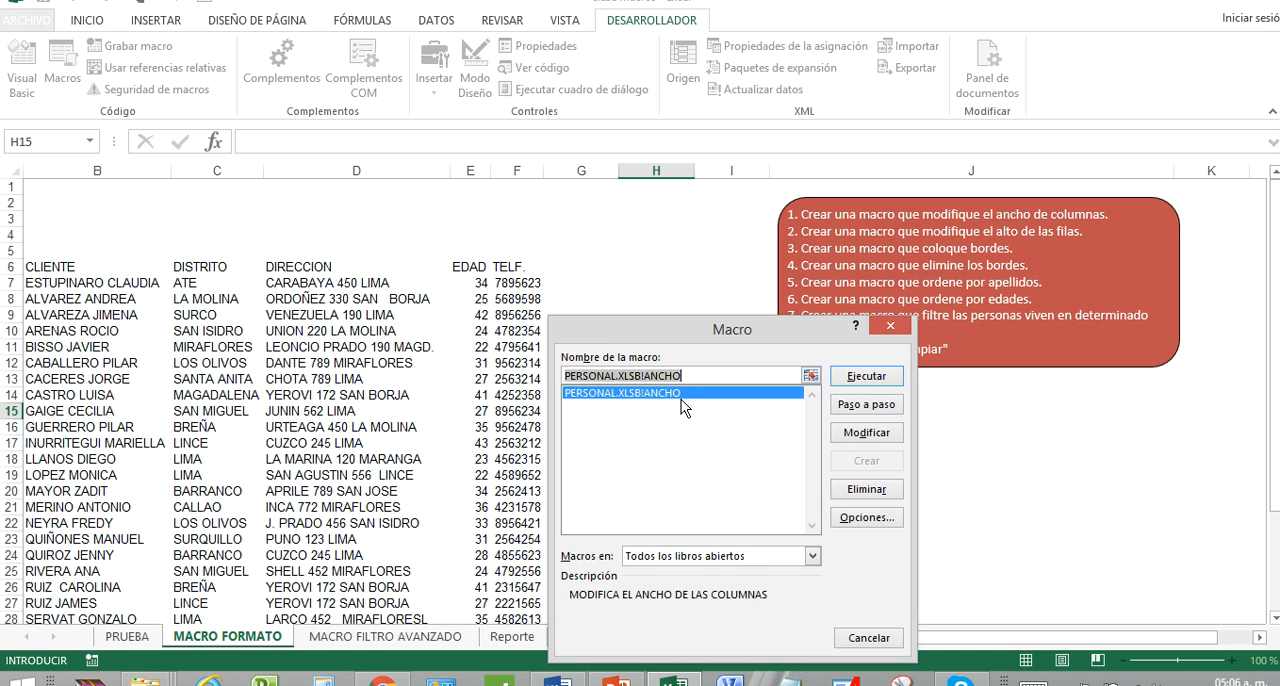
left_click(866, 376)
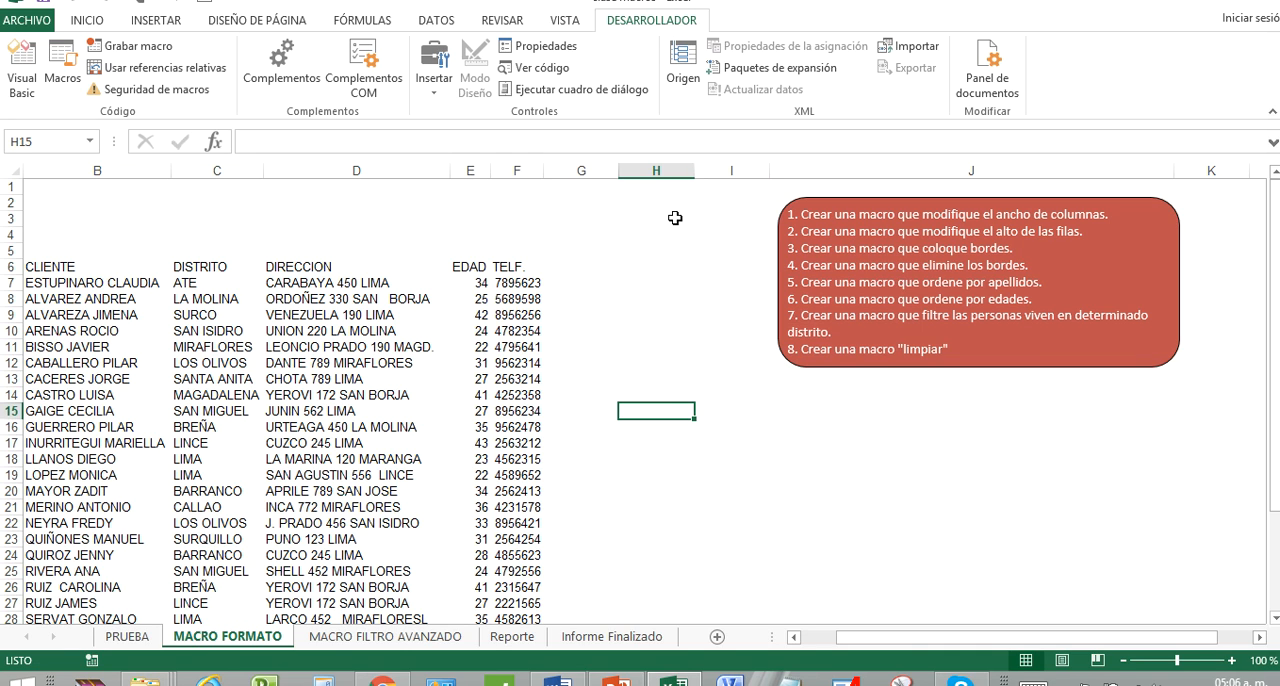
left_click(70, 231)
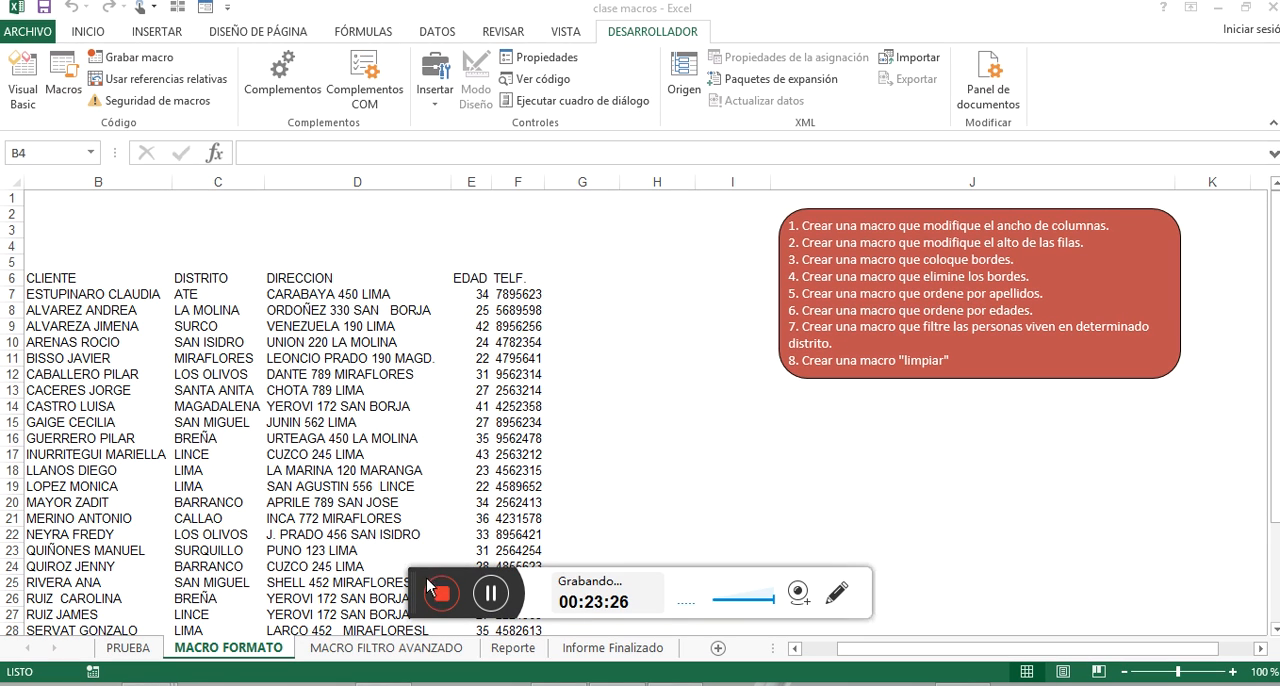
left_click(441, 594)
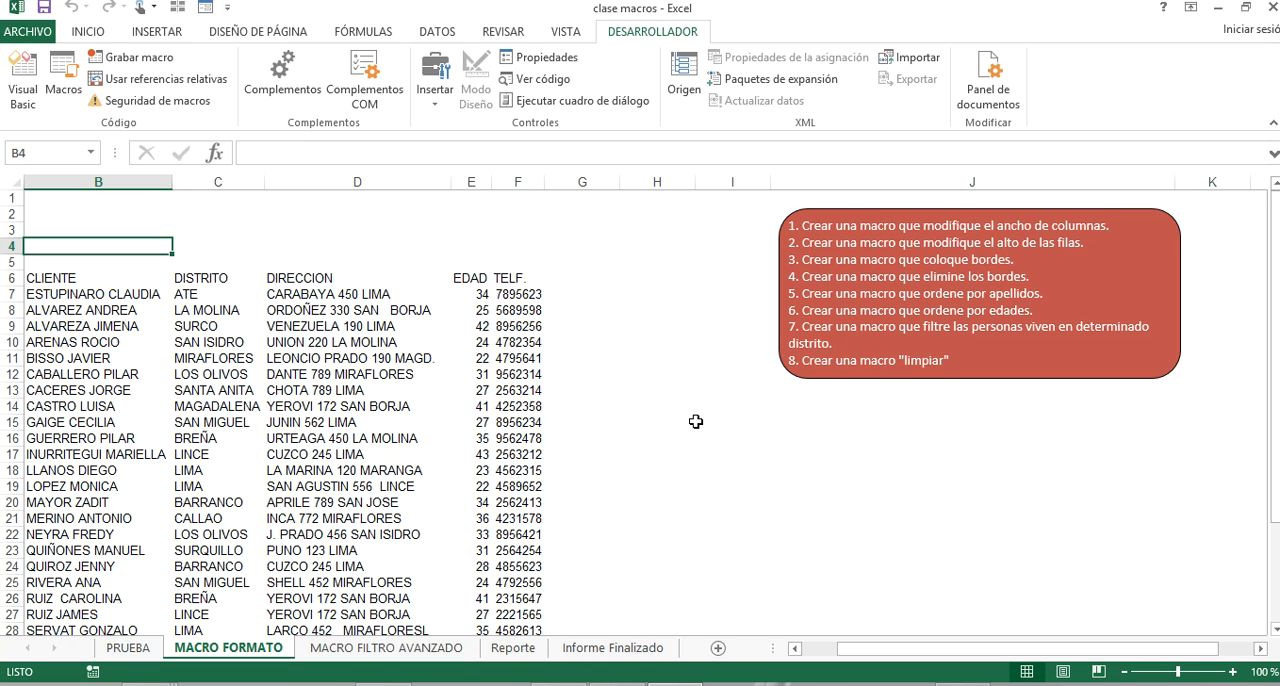
left_click(806, 455)
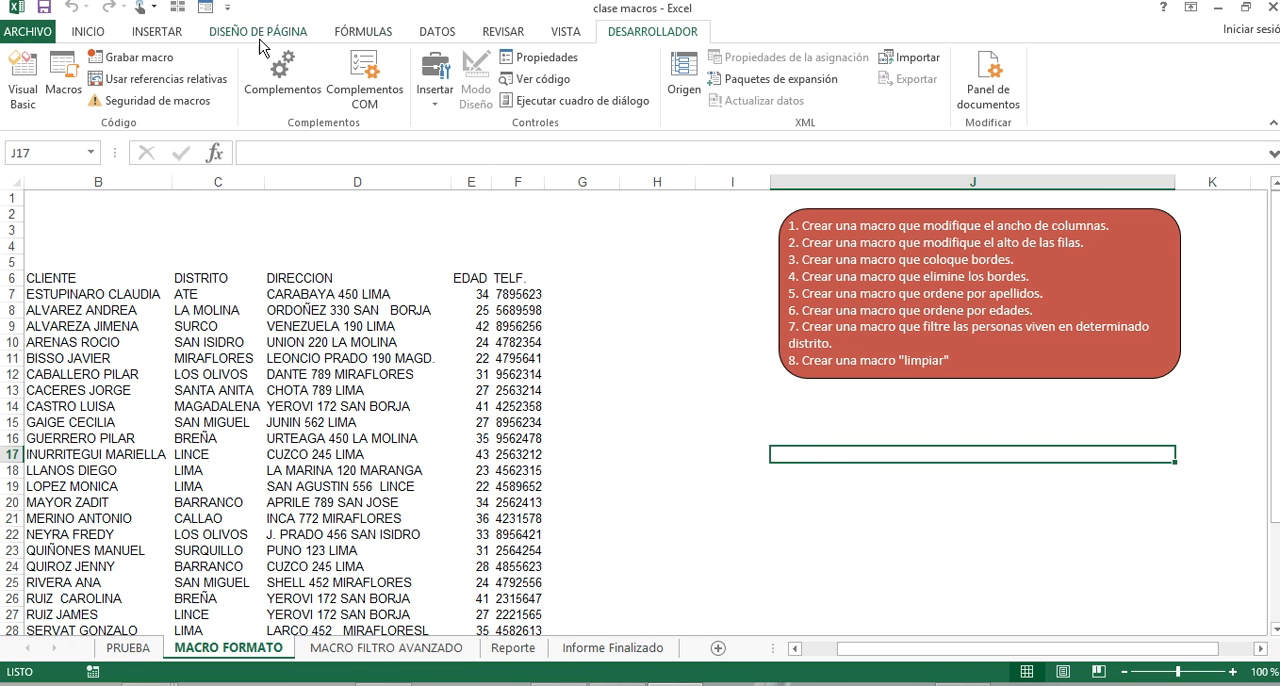
Start recording a new macro named ALTO_DE_FILAS in Libro de macros personal, without a shortcut key or description.
left_click(164, 64)
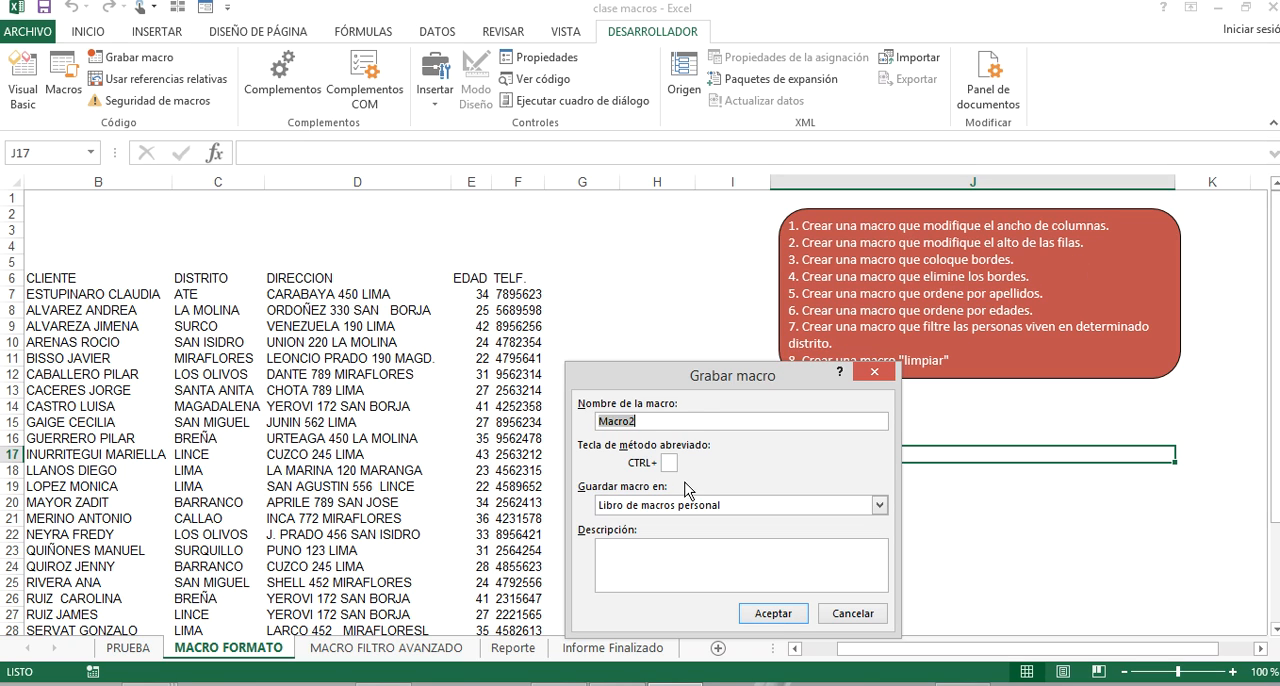
type("ALTO_DE_FILAS")
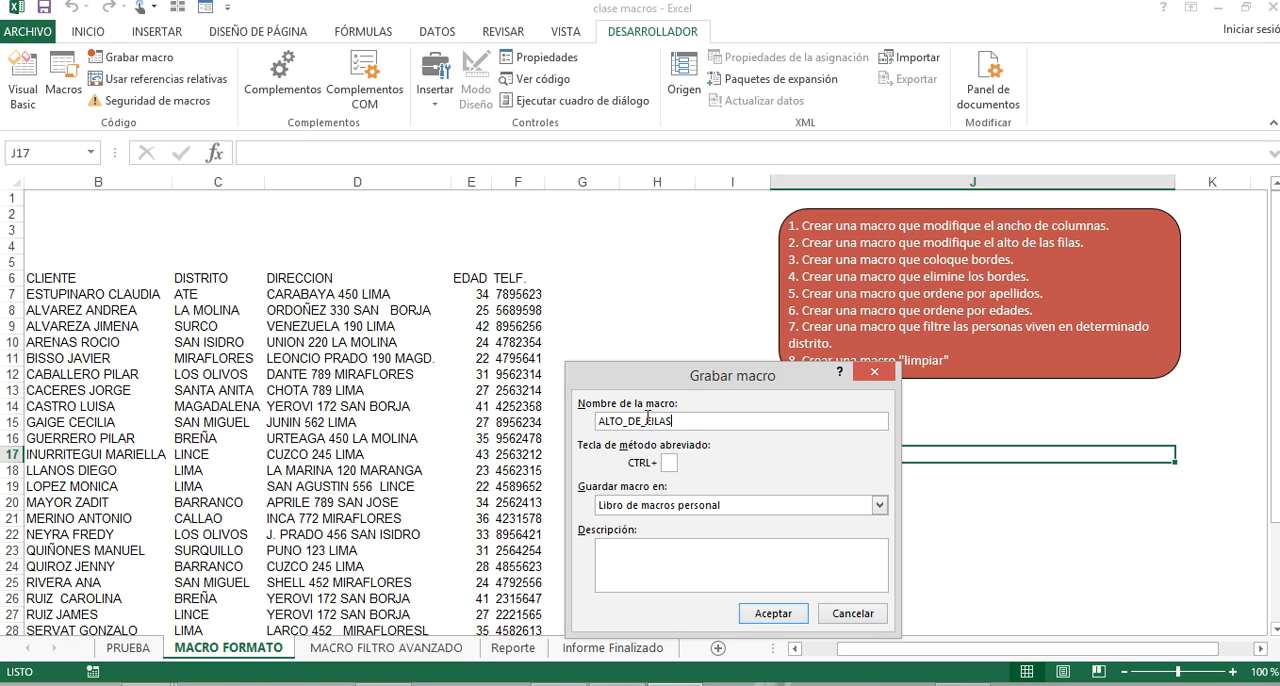
left_click_drag(683, 419, 582, 421)
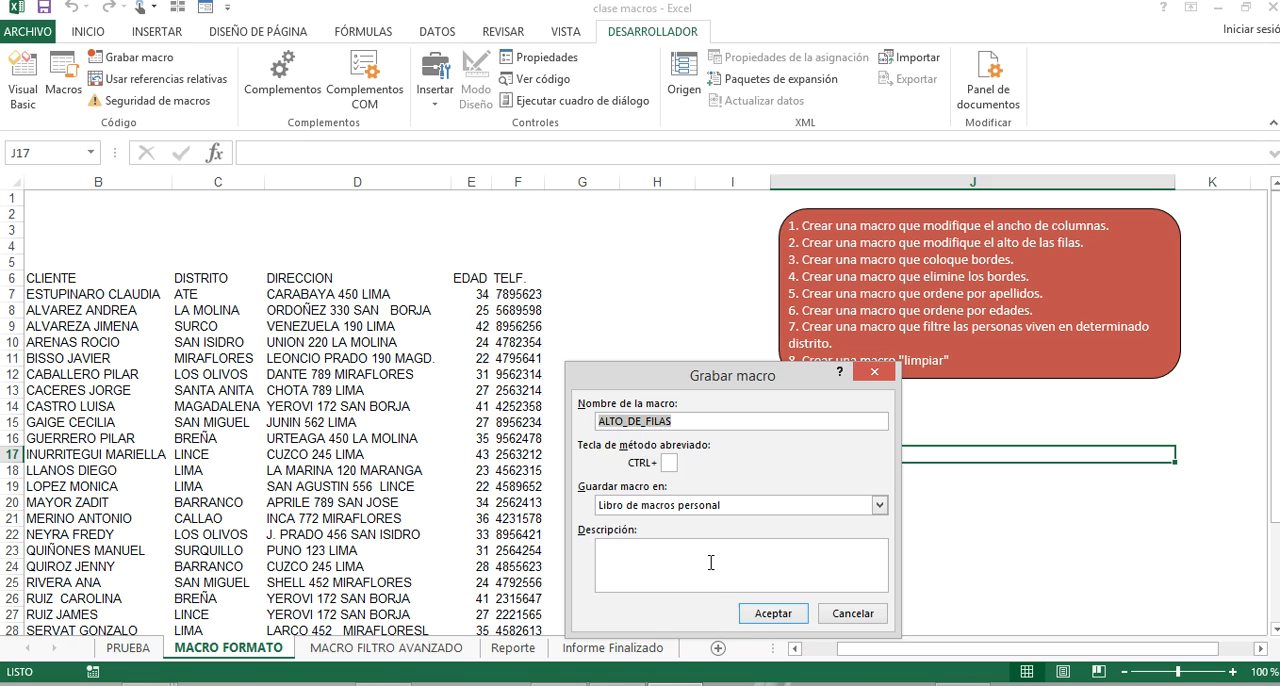
left_click(758, 511)
left_click(758, 511)
left_click(669, 461)
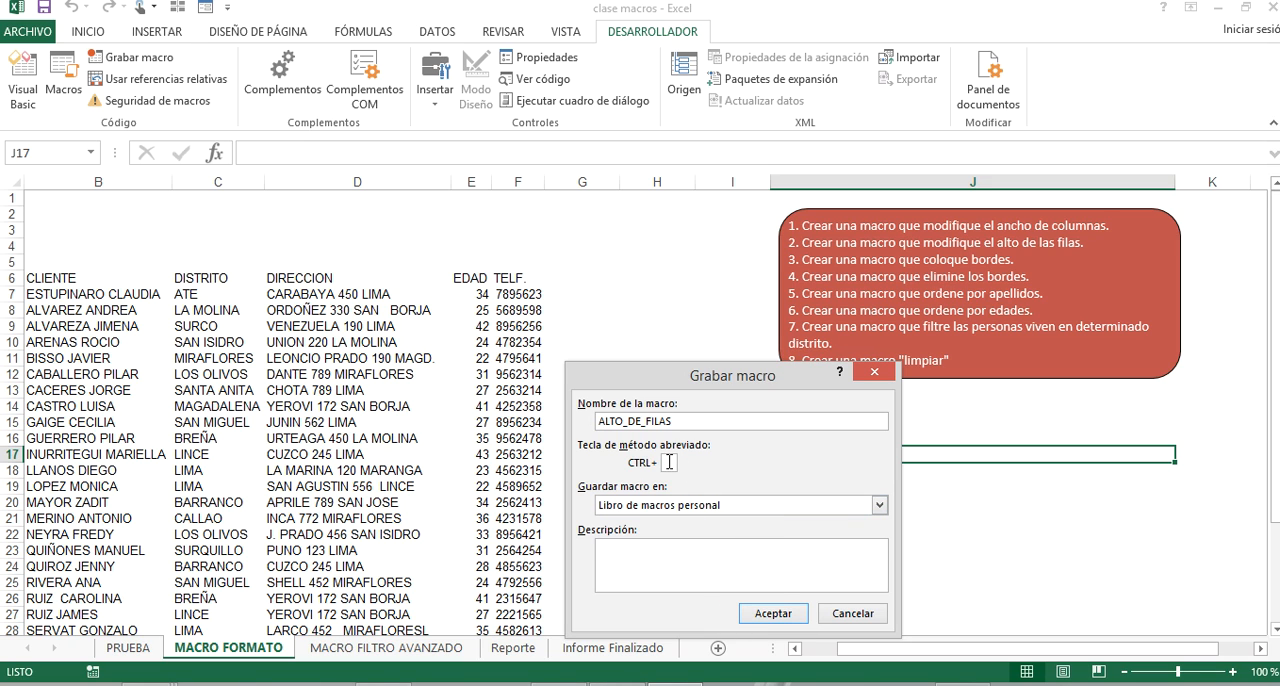
left_click(772, 613)
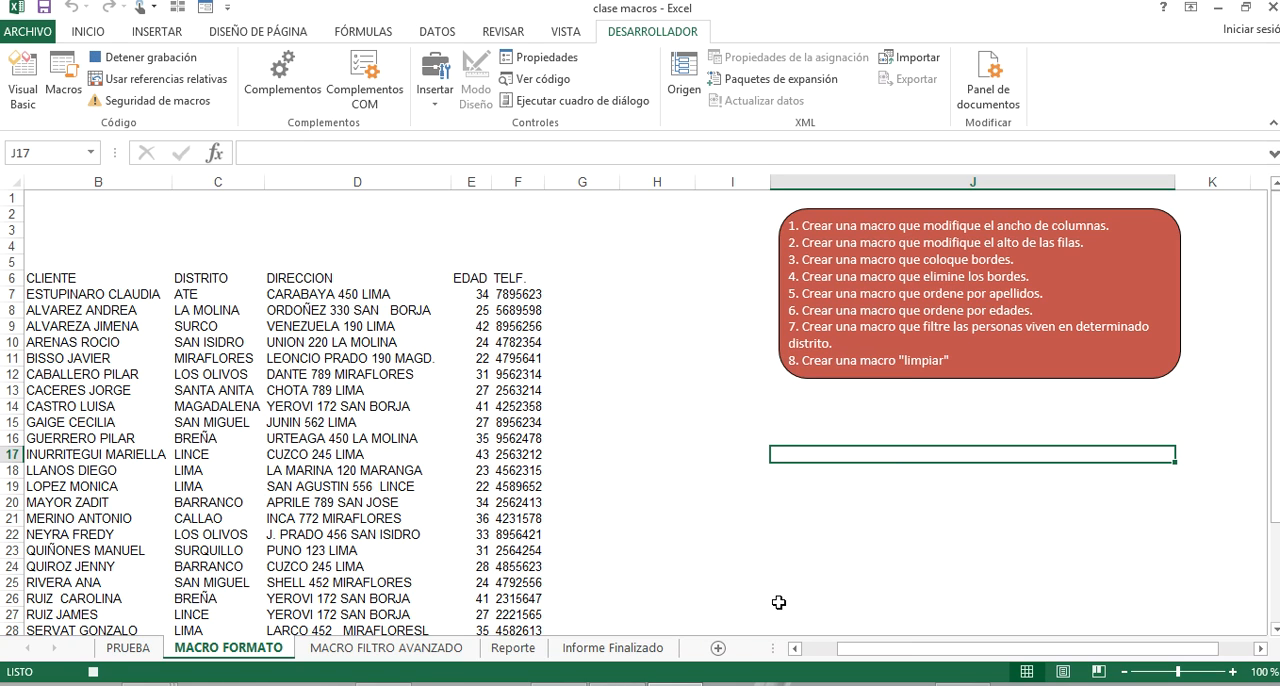
Enlarge the height of header row 6 freehand to about 25.5.
left_click(10, 277)
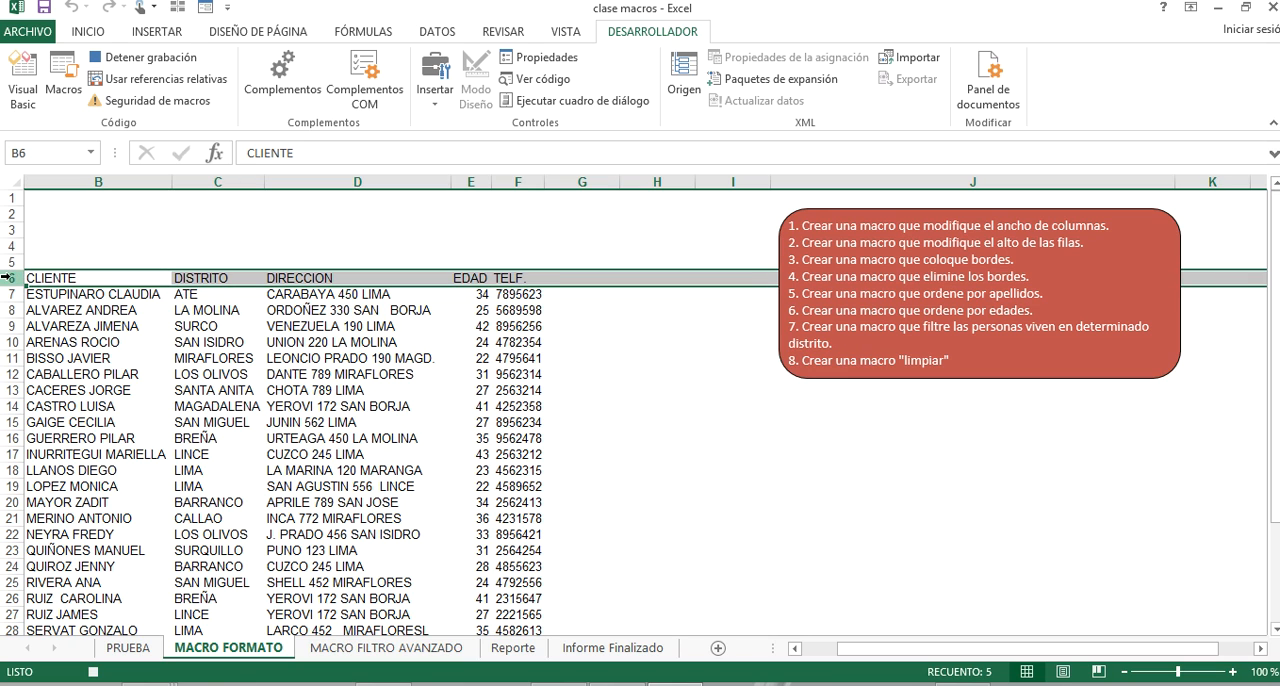
left_click_drag(17, 286, 24, 301)
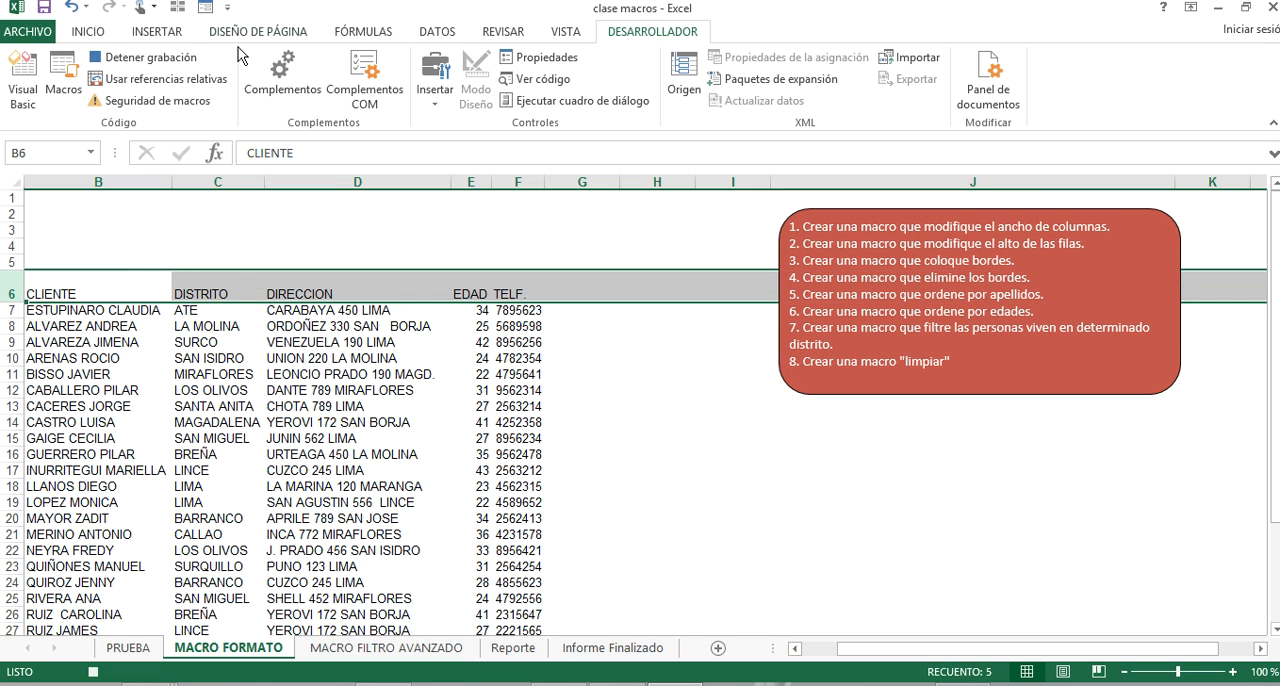
left_click(362, 32)
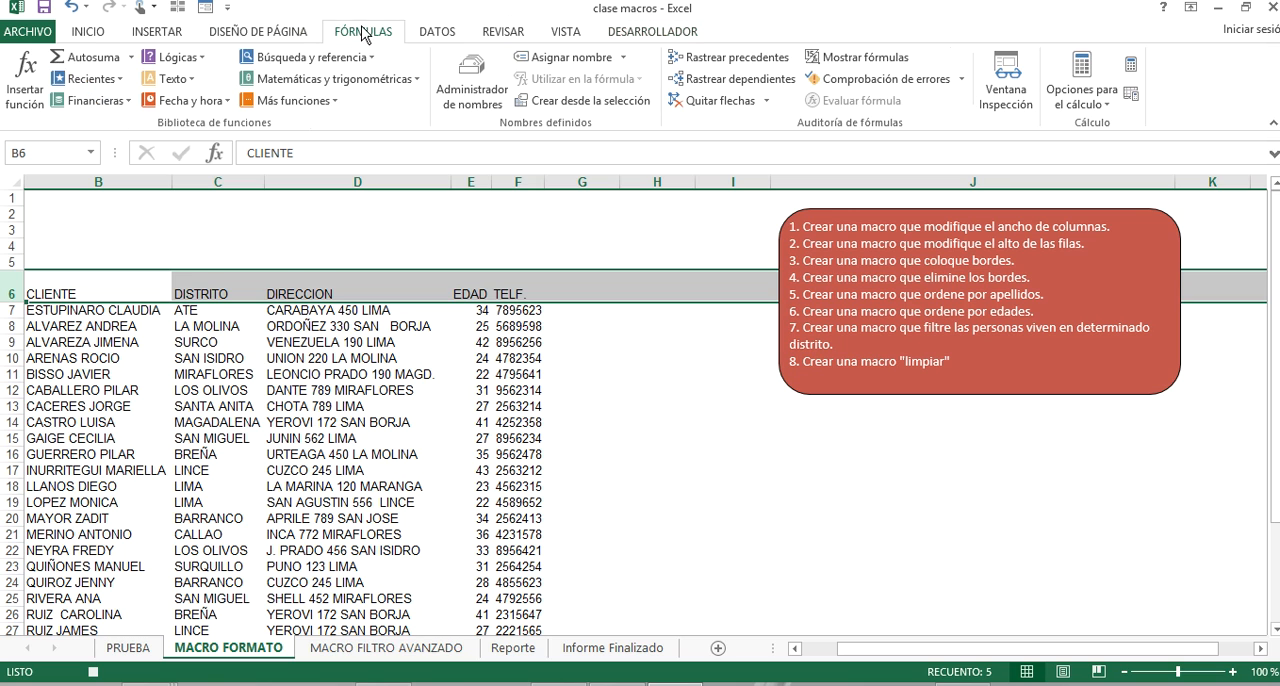
left_click(112, 31)
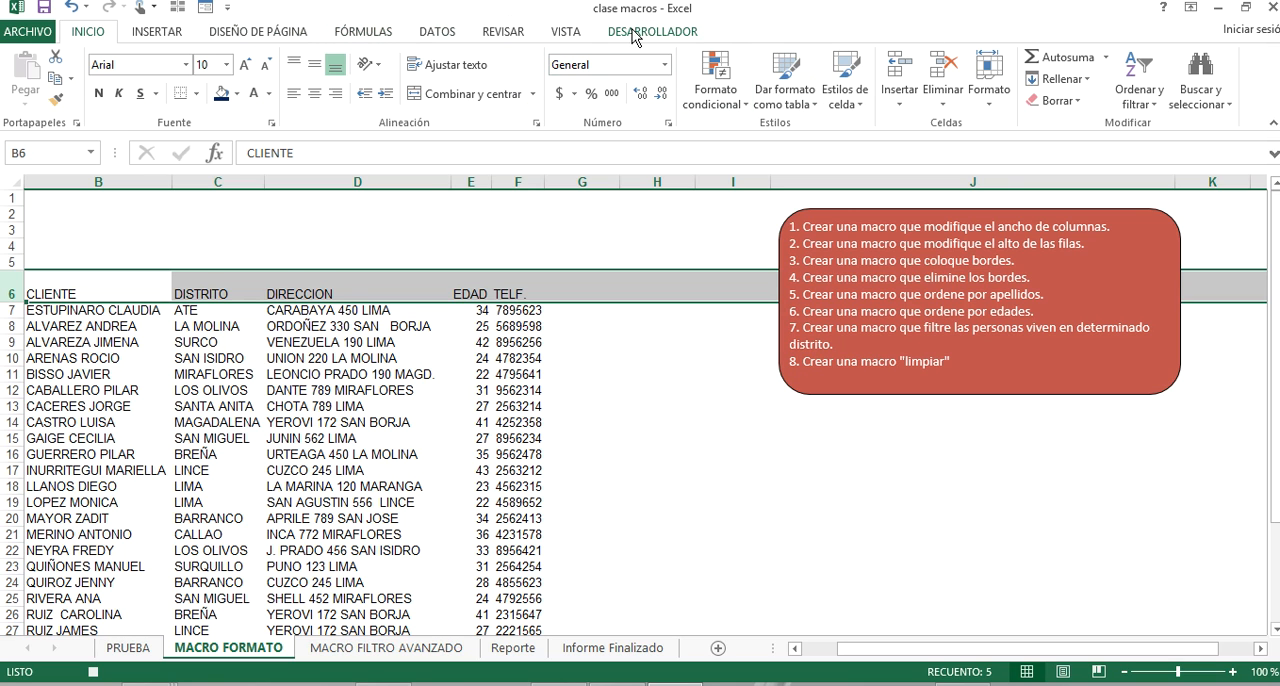
left_click(543, 33)
left_click(498, 34)
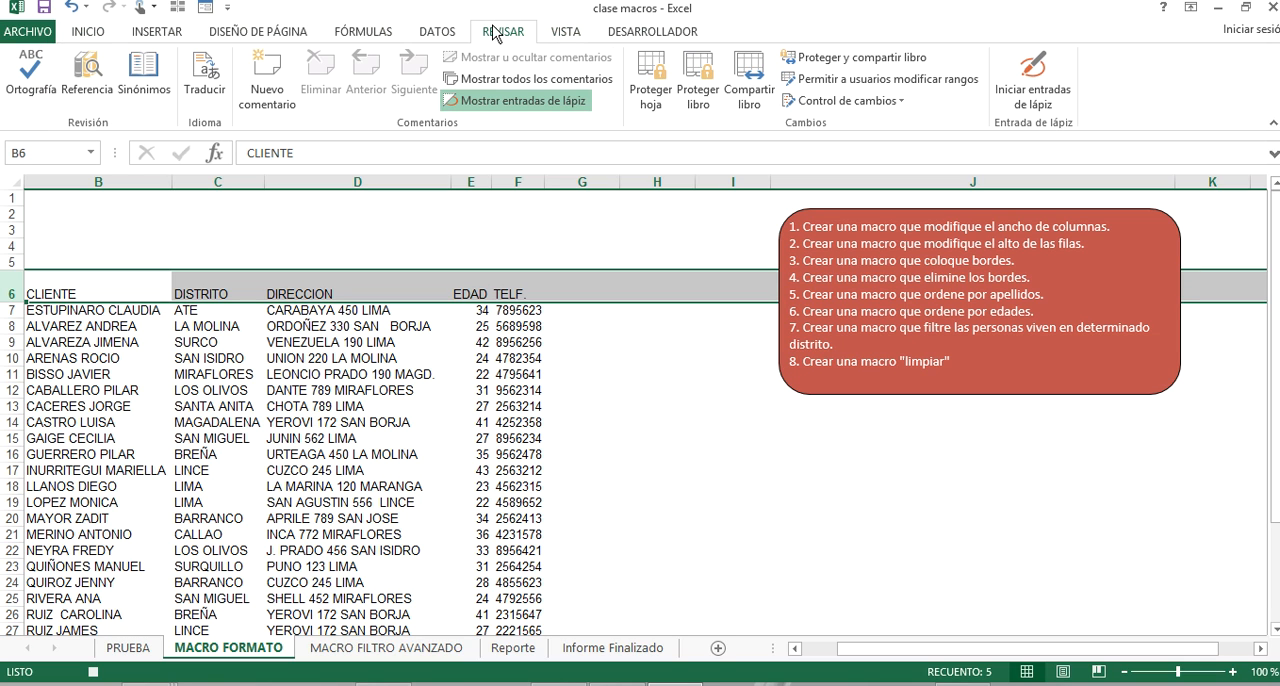
left_click(437, 35)
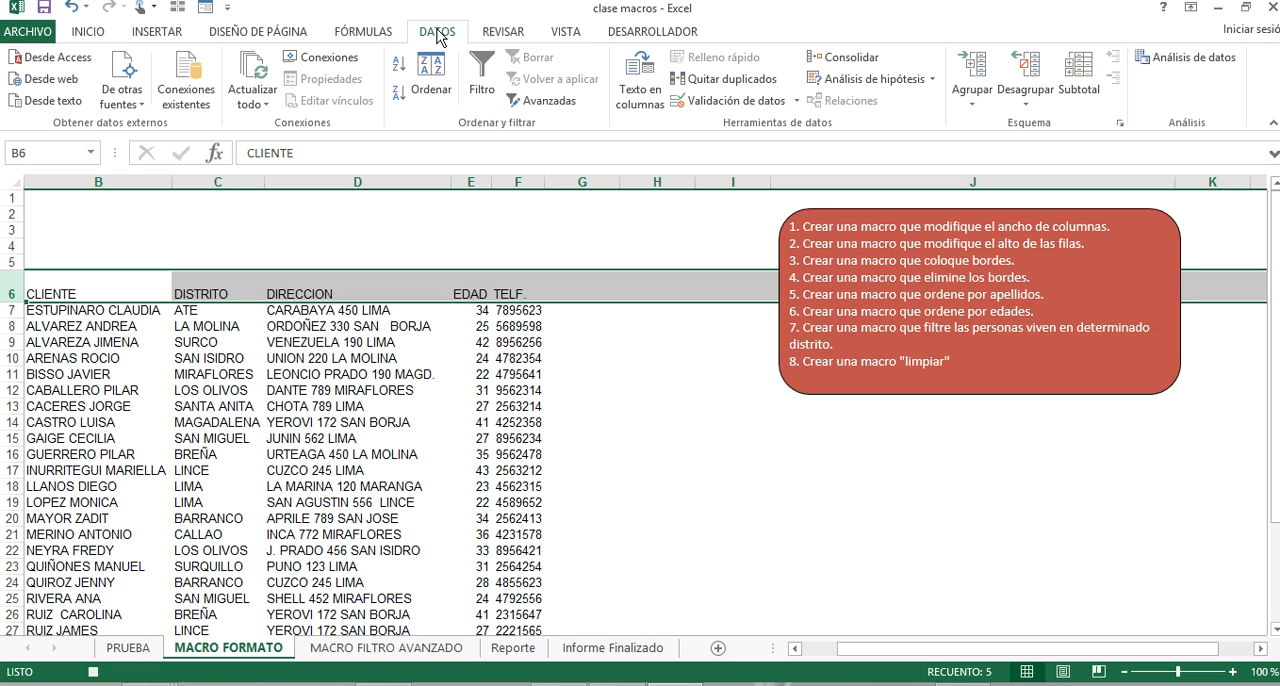
left_click(372, 34)
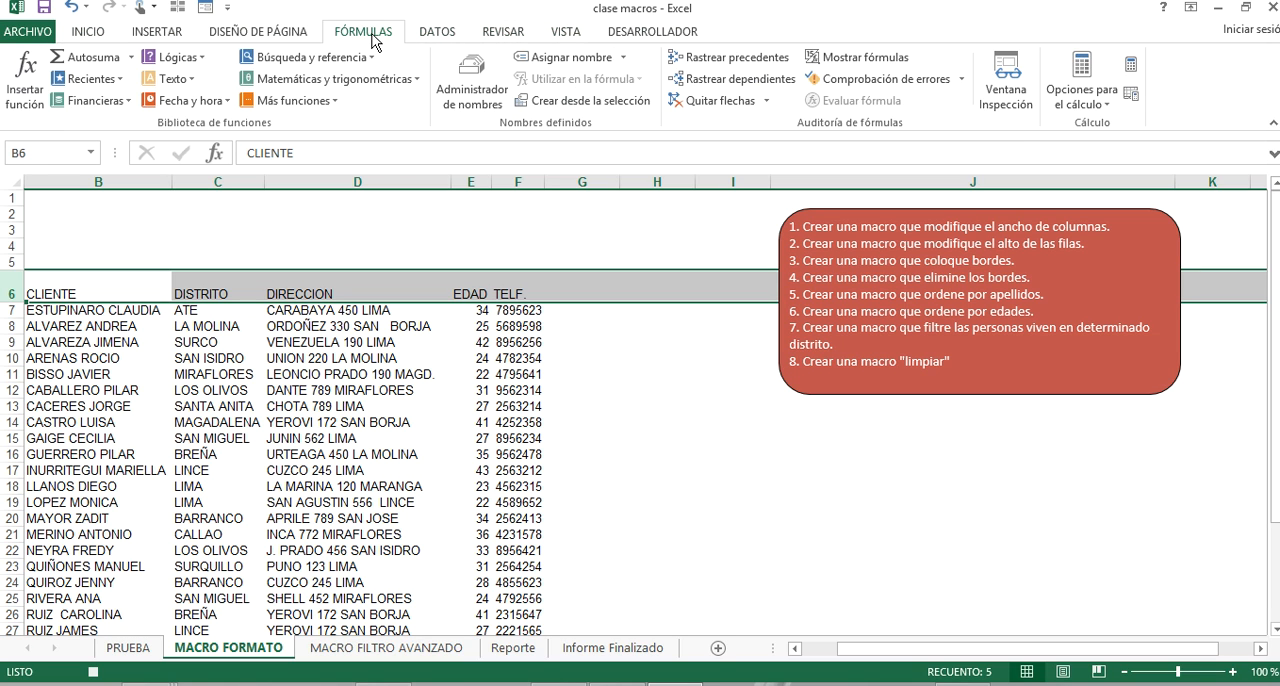
left_click(240, 30)
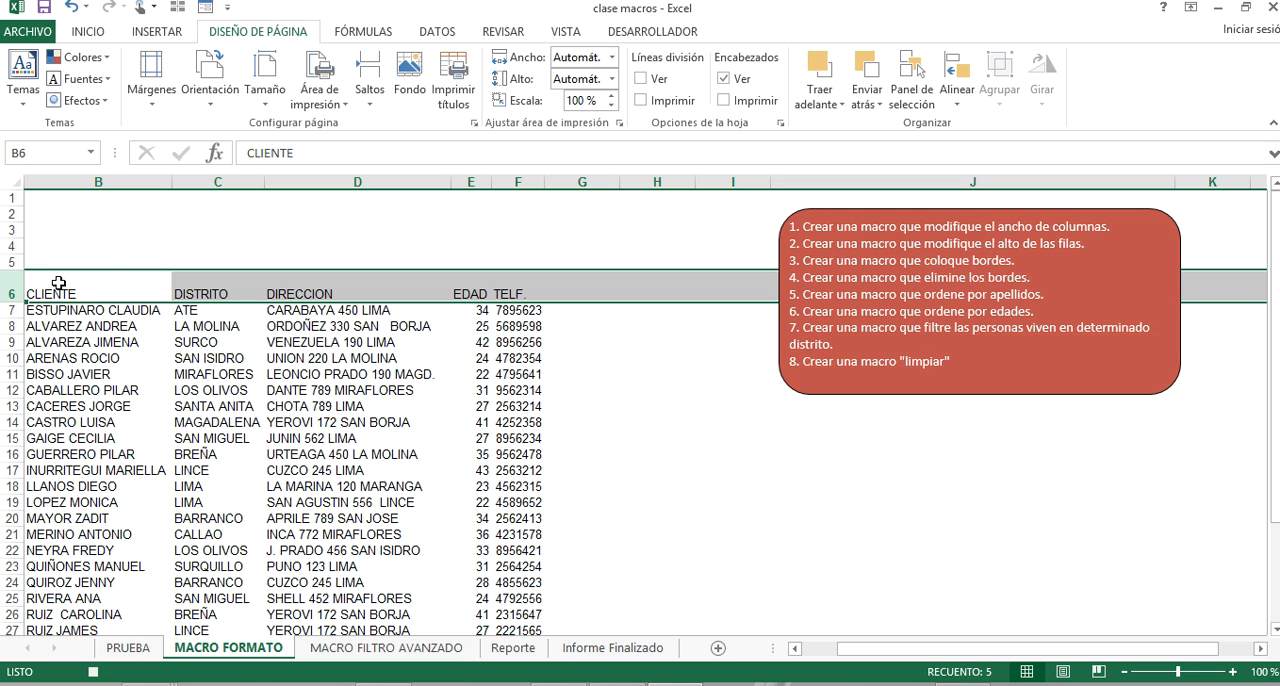
Set the height of header row 6 to 30.
right_click(4, 288)
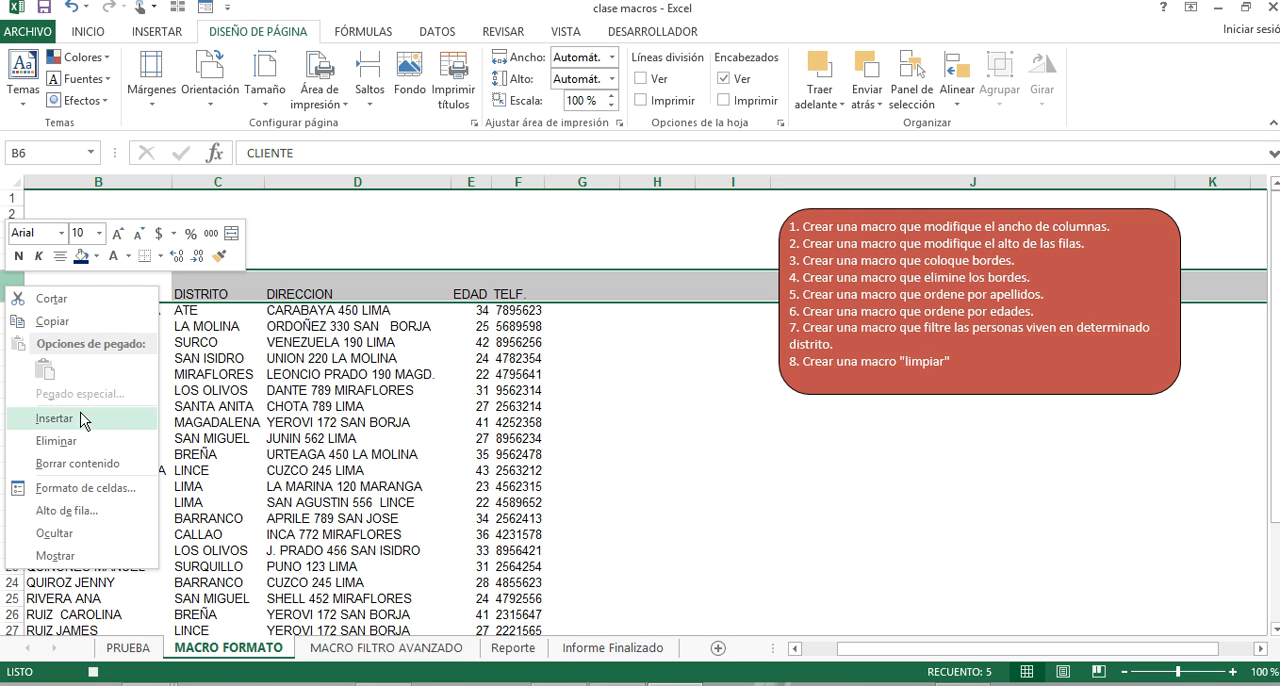
left_click(101, 512)
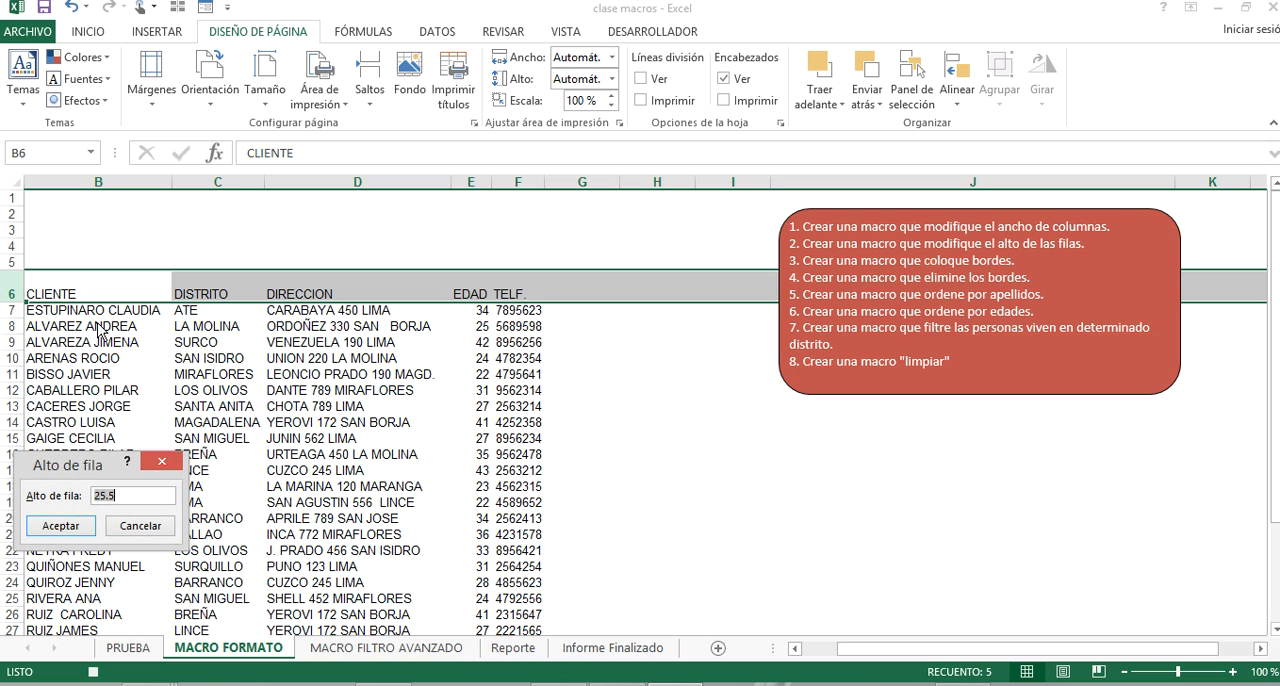
type("30")
key("Return")
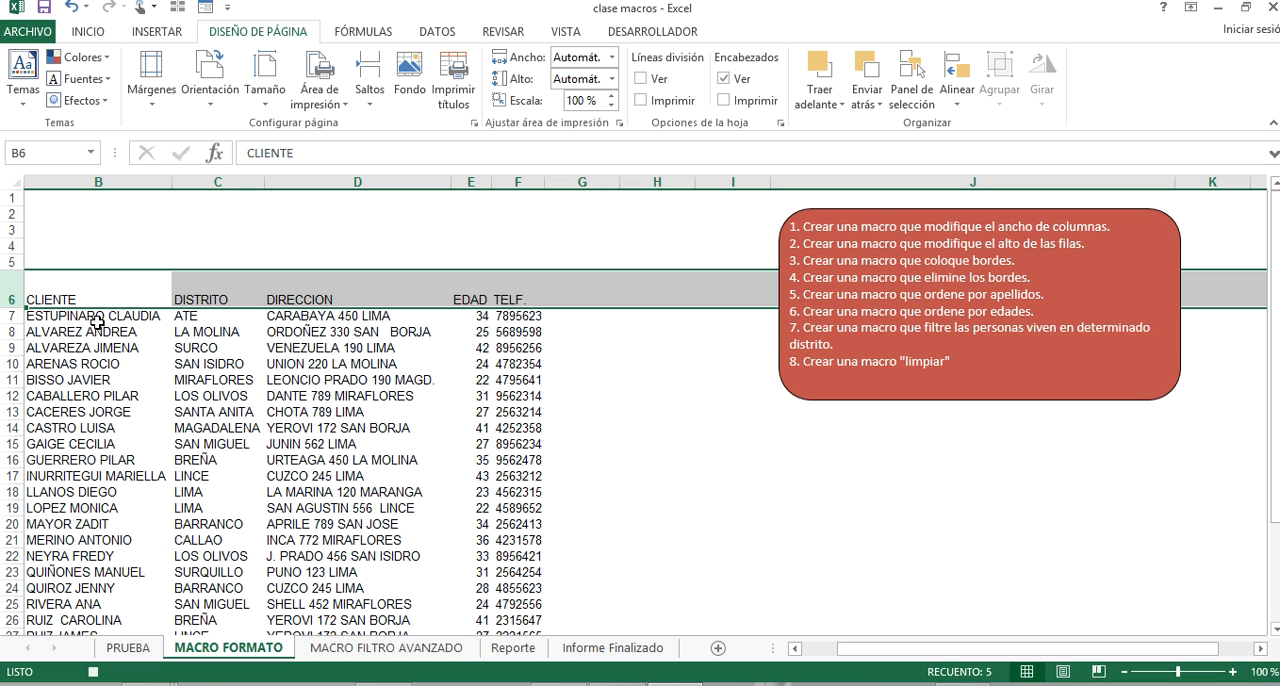
Set the height of the client data rows 7 to 35 to 20.
left_click_drag(12, 316, 50, 596)
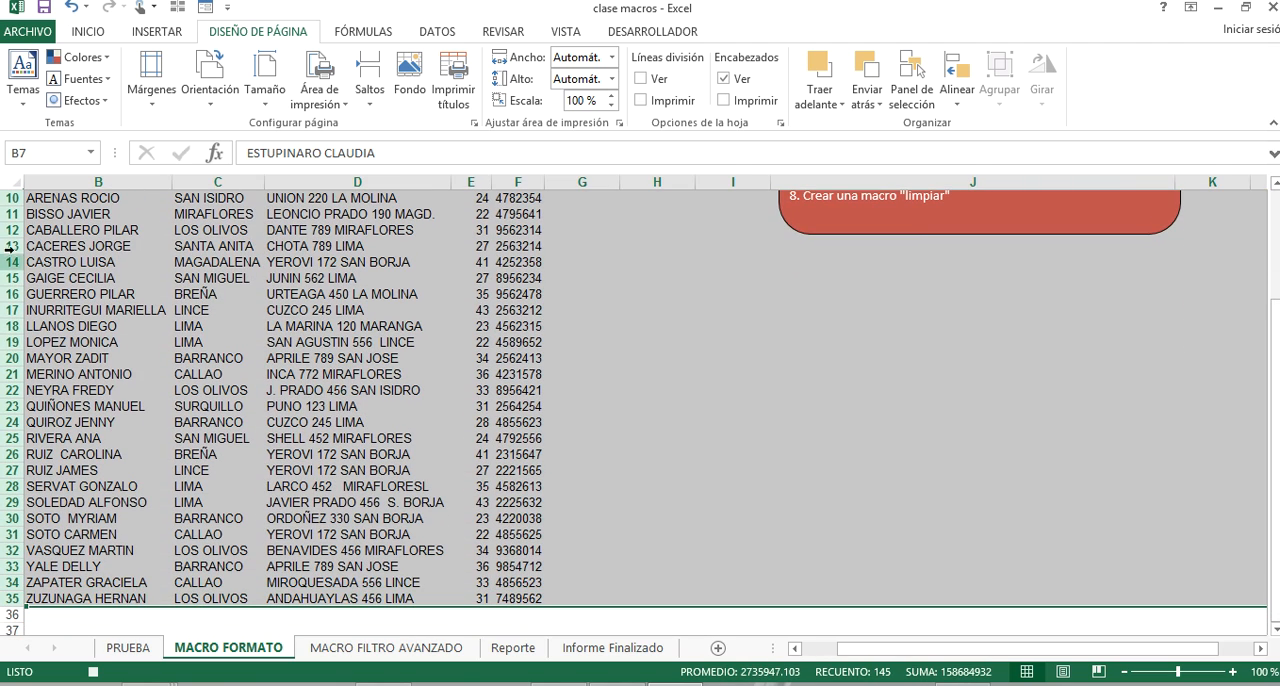
right_click(10, 200)
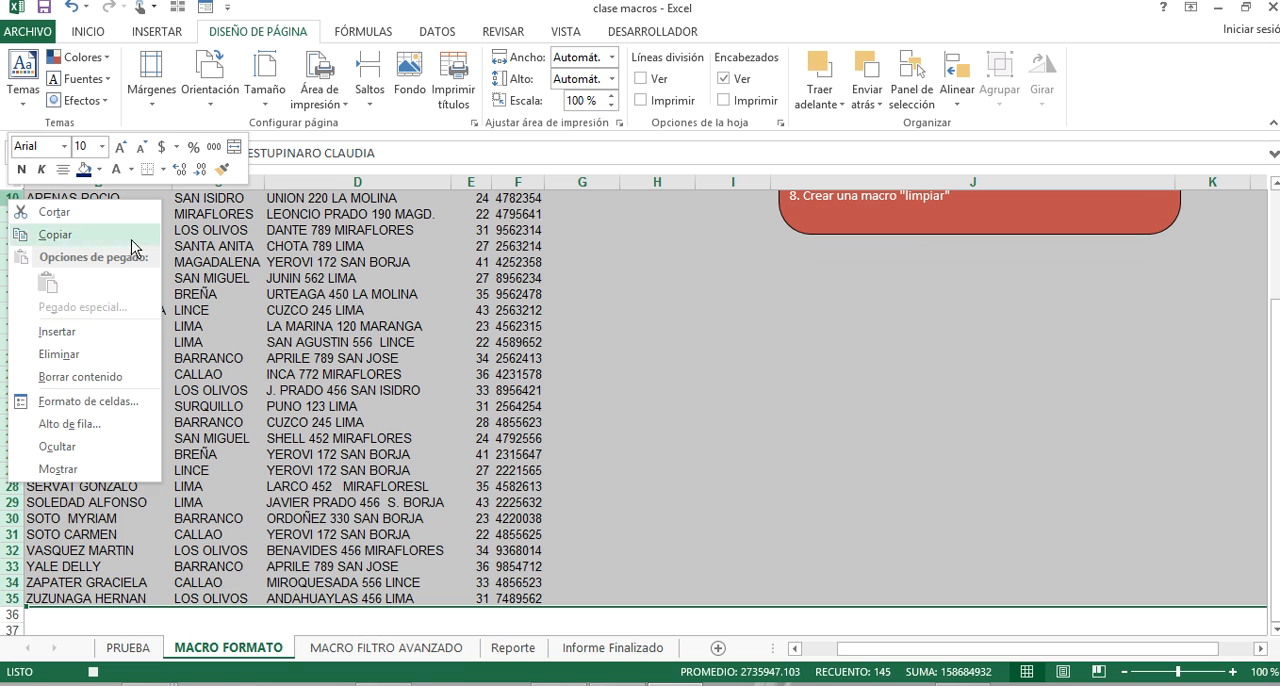
left_click(69, 424)
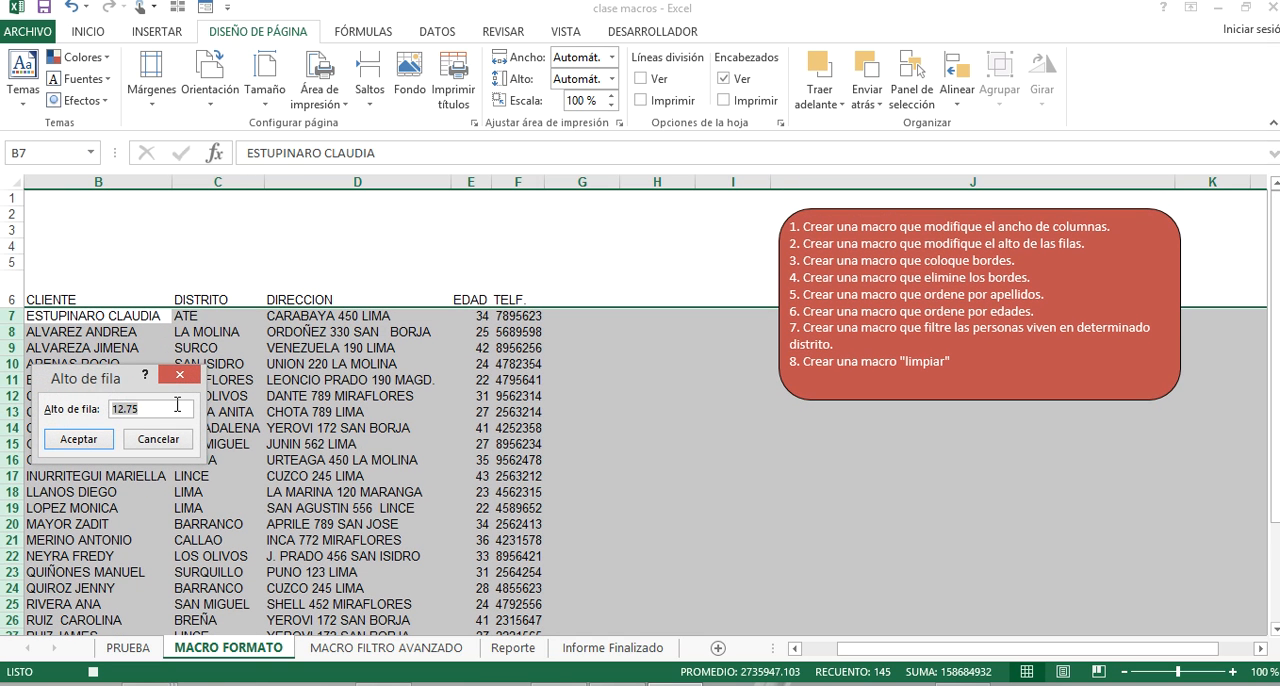
type("20")
key("Return")
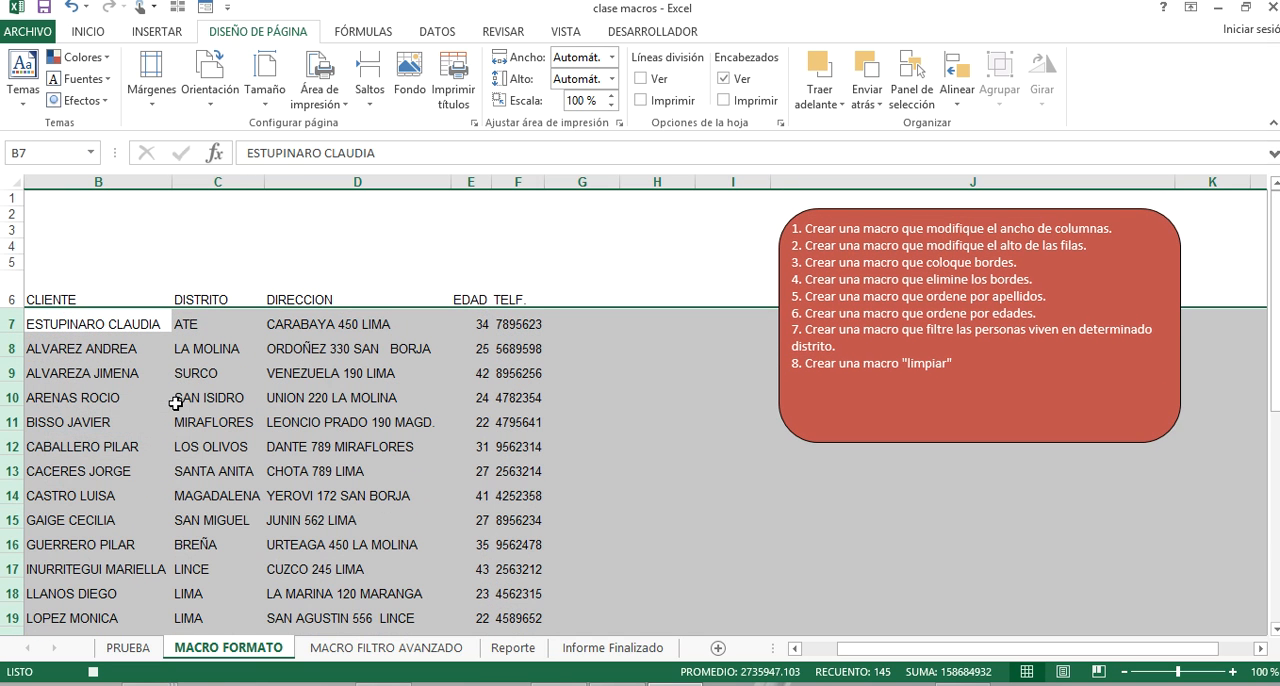
Shorten the red task-list shape to a height of about 4.84 cm so it fits its text.
left_click(620, 440)
left_click(922, 410)
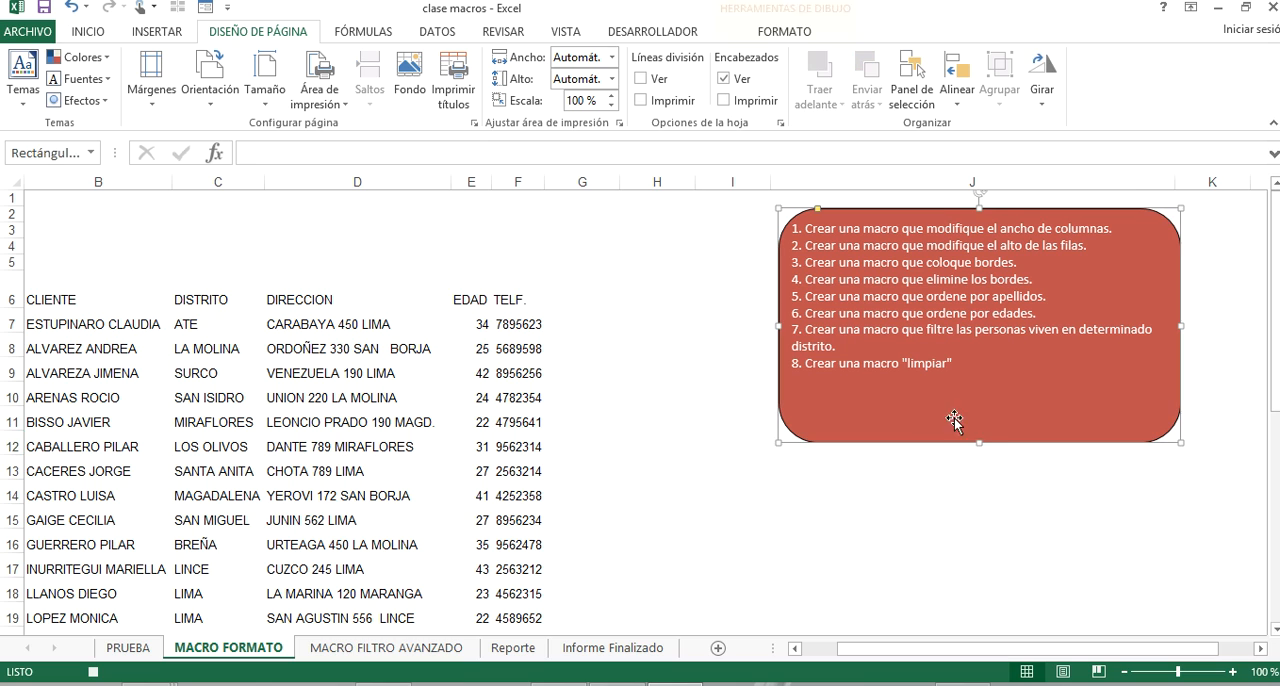
left_click_drag(979, 443, 965, 381)
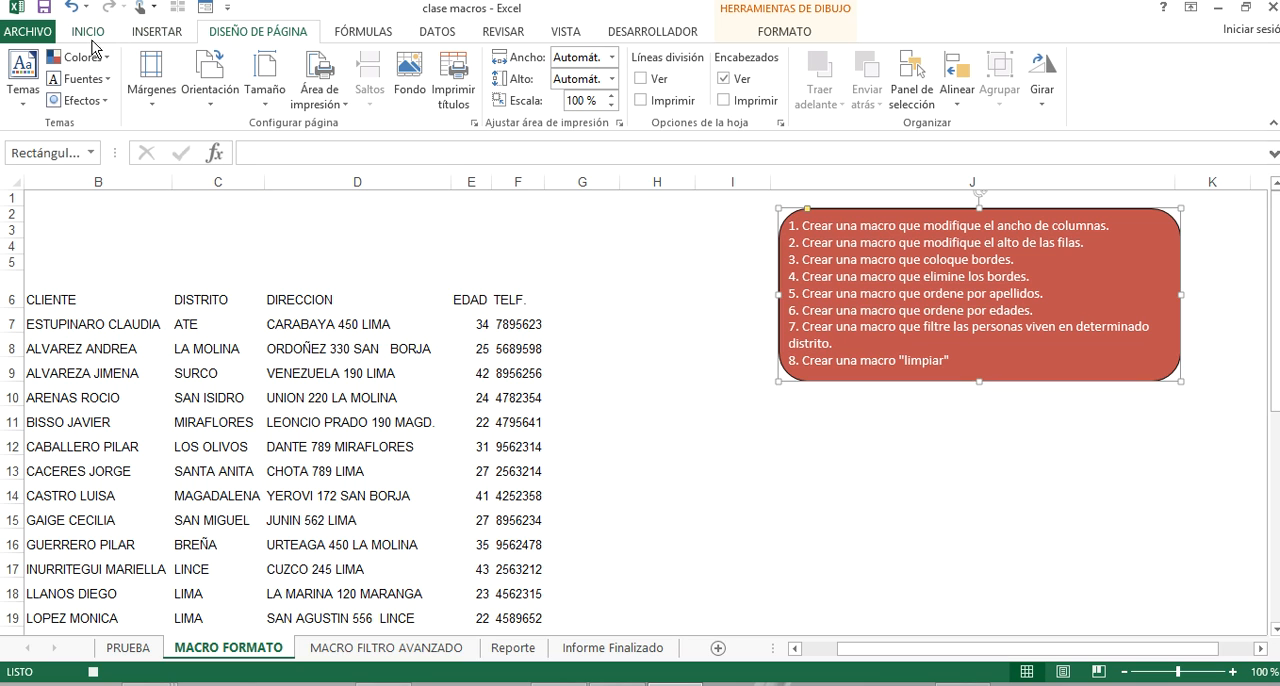
Stop the row-height recording and start recording a new macro named BORDES in Libro de macros personal.
left_click(752, 33)
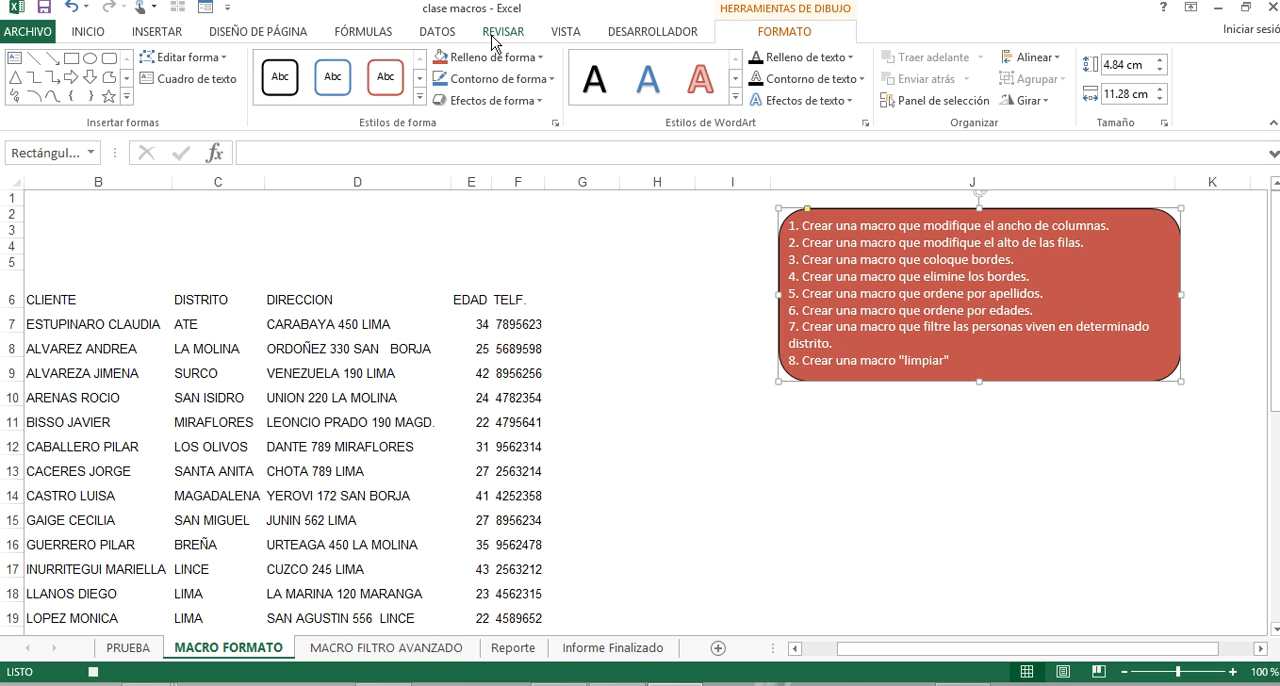
left_click(623, 35)
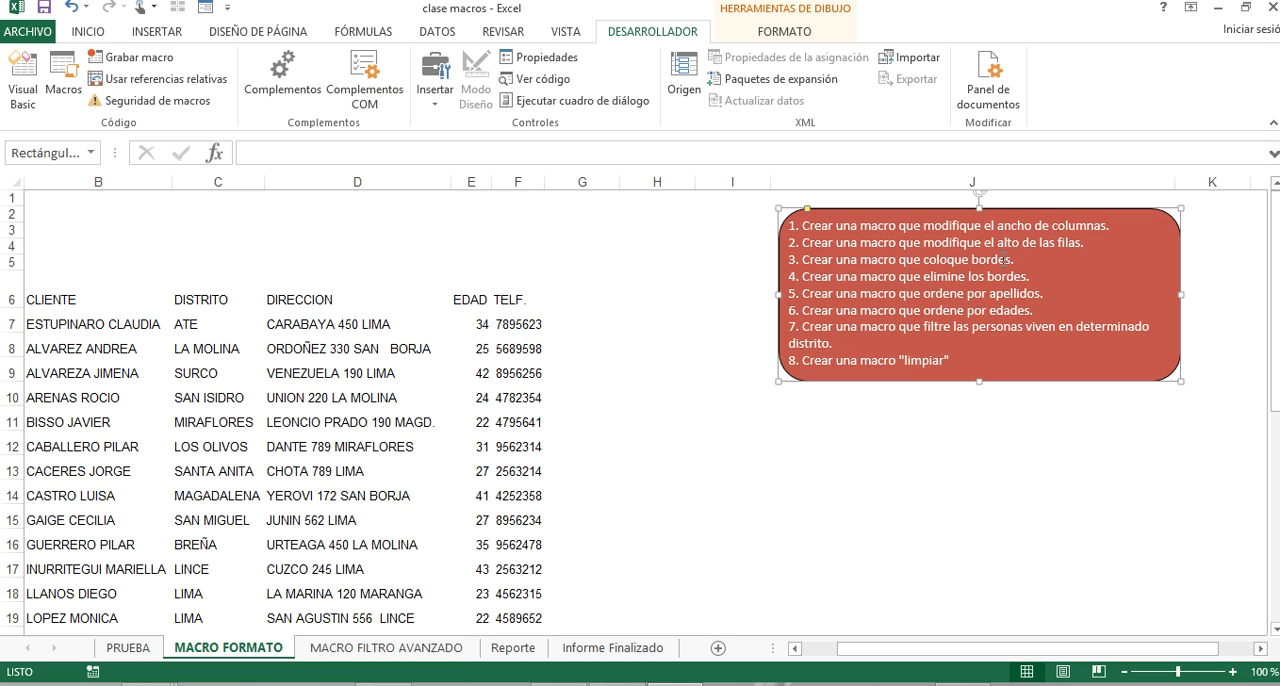
left_click(167, 62)
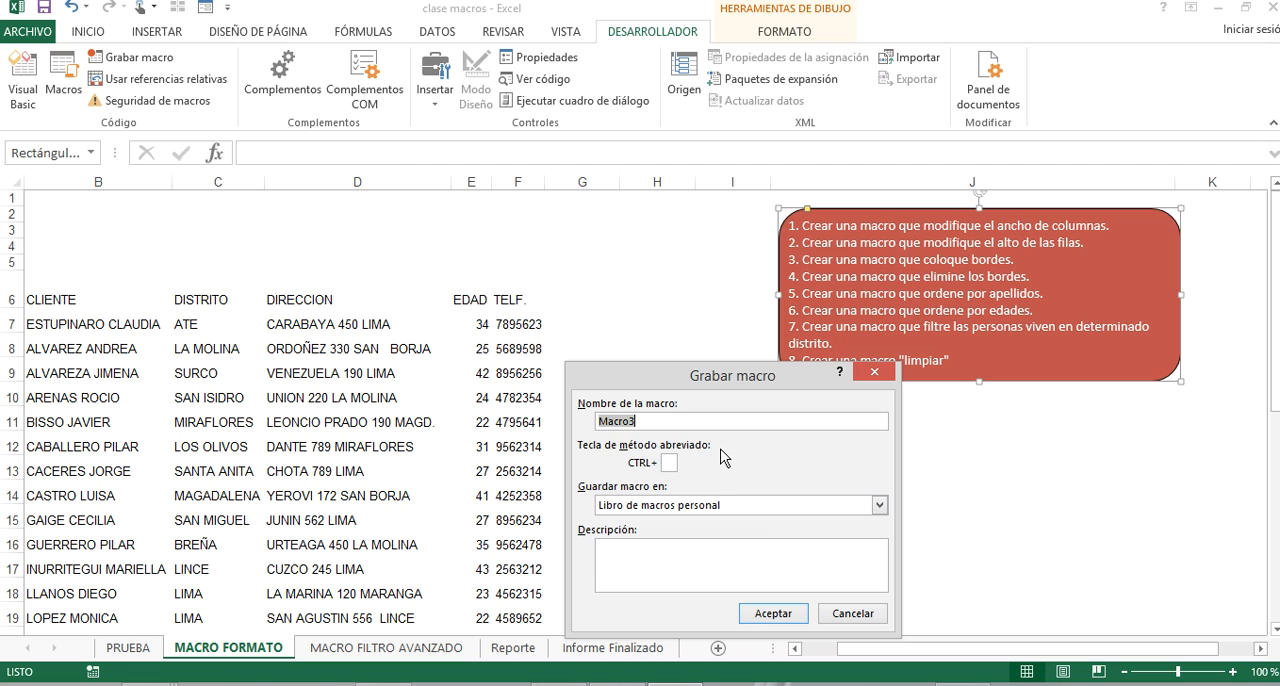
type("BORDES")
left_click(790, 613)
Select the whole client table B6:F35 and apply all borders to it.
left_click(100, 292)
key("shift+Right")
key("shift+Right")
key("shift+Right")
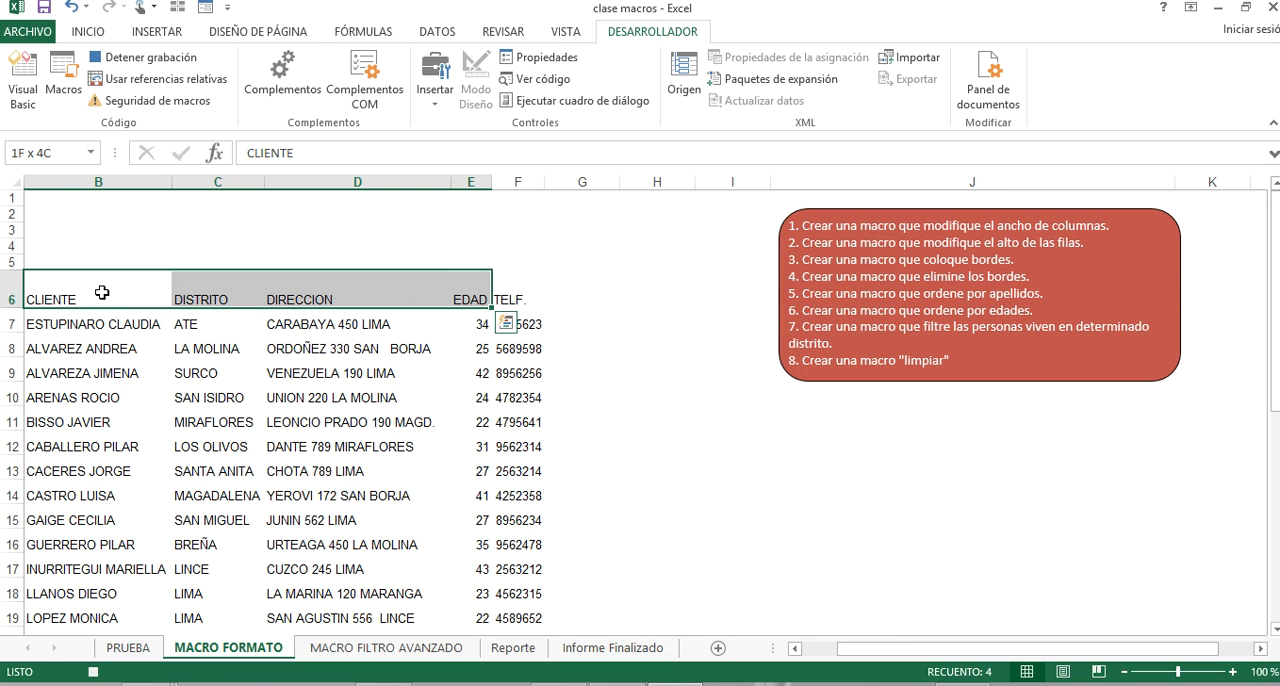
key("shift+Right")
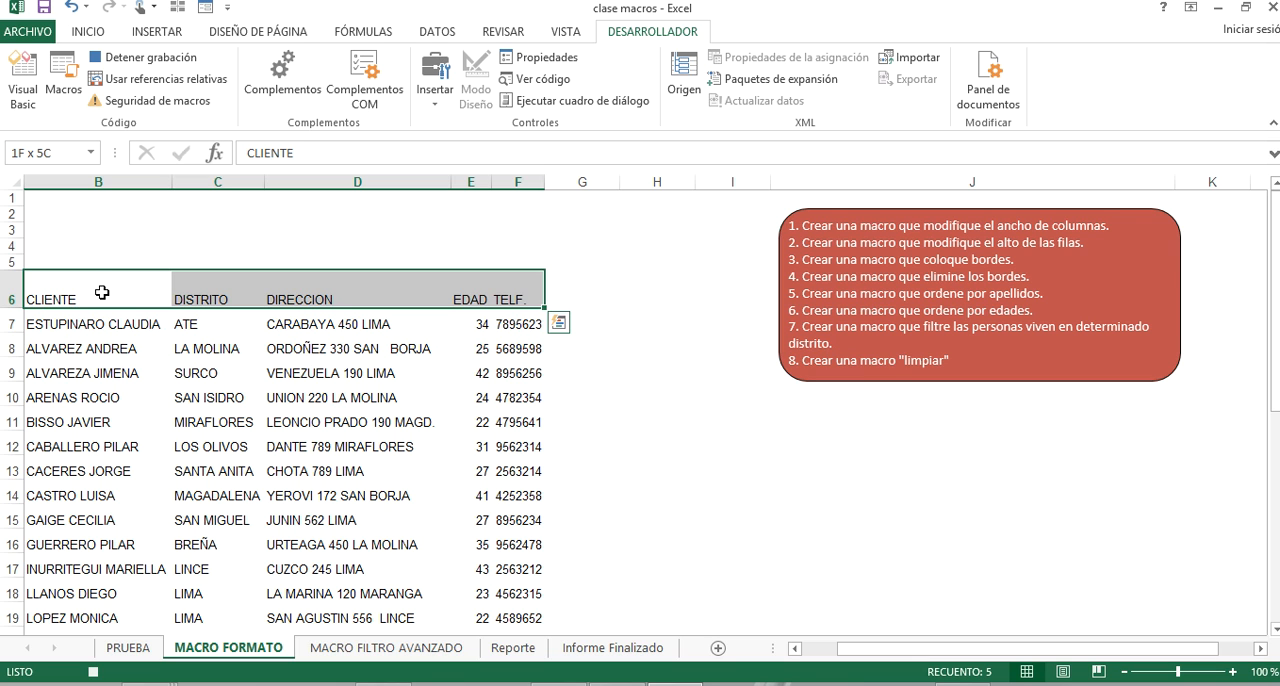
key("ctrl+shift+Down")
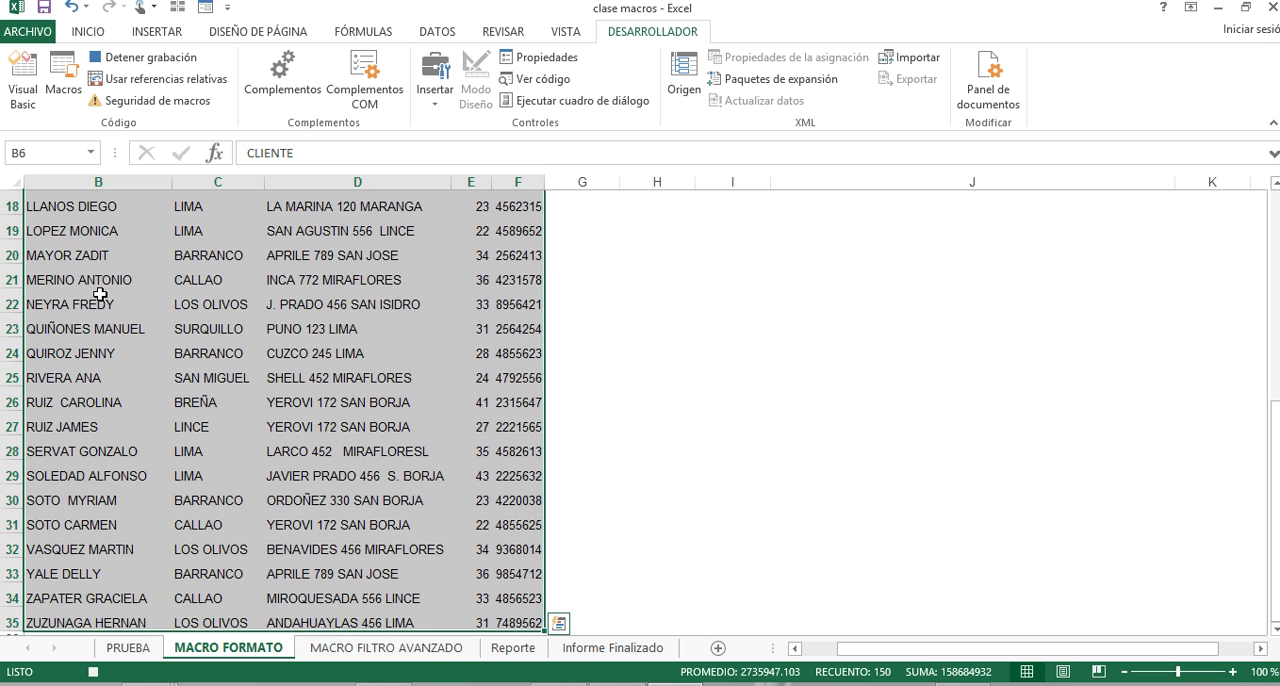
left_click(88, 33)
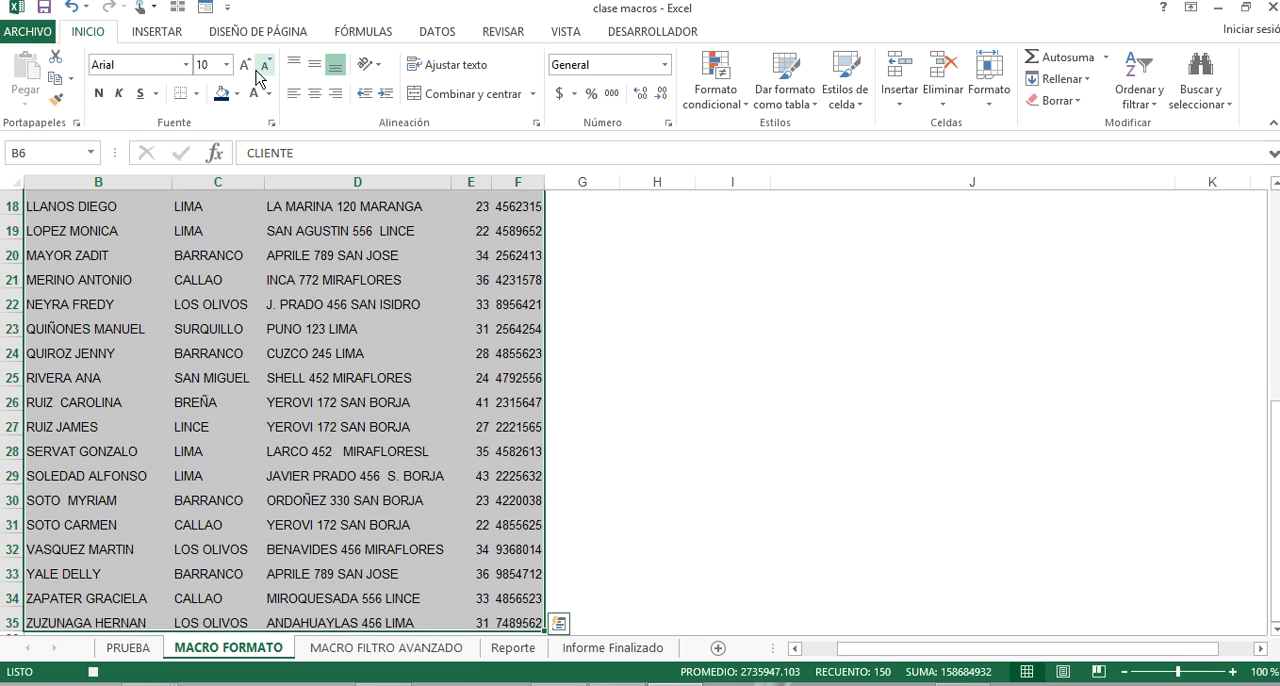
left_click(197, 93)
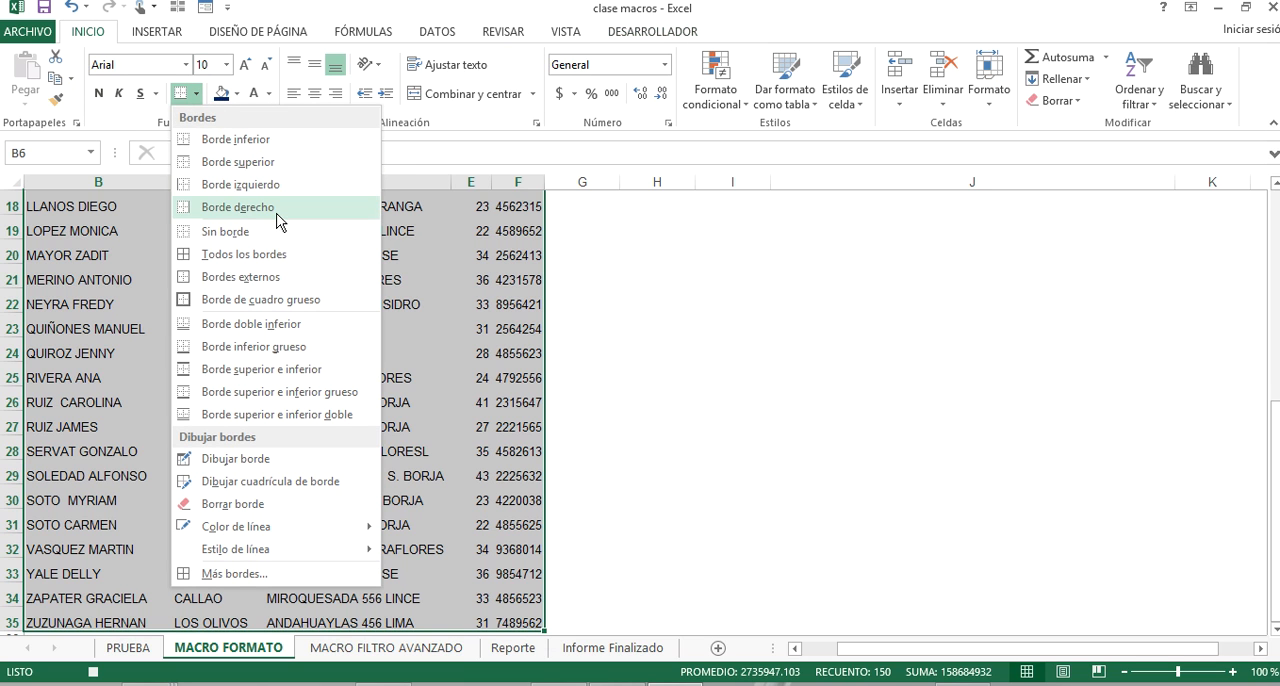
left_click(288, 254)
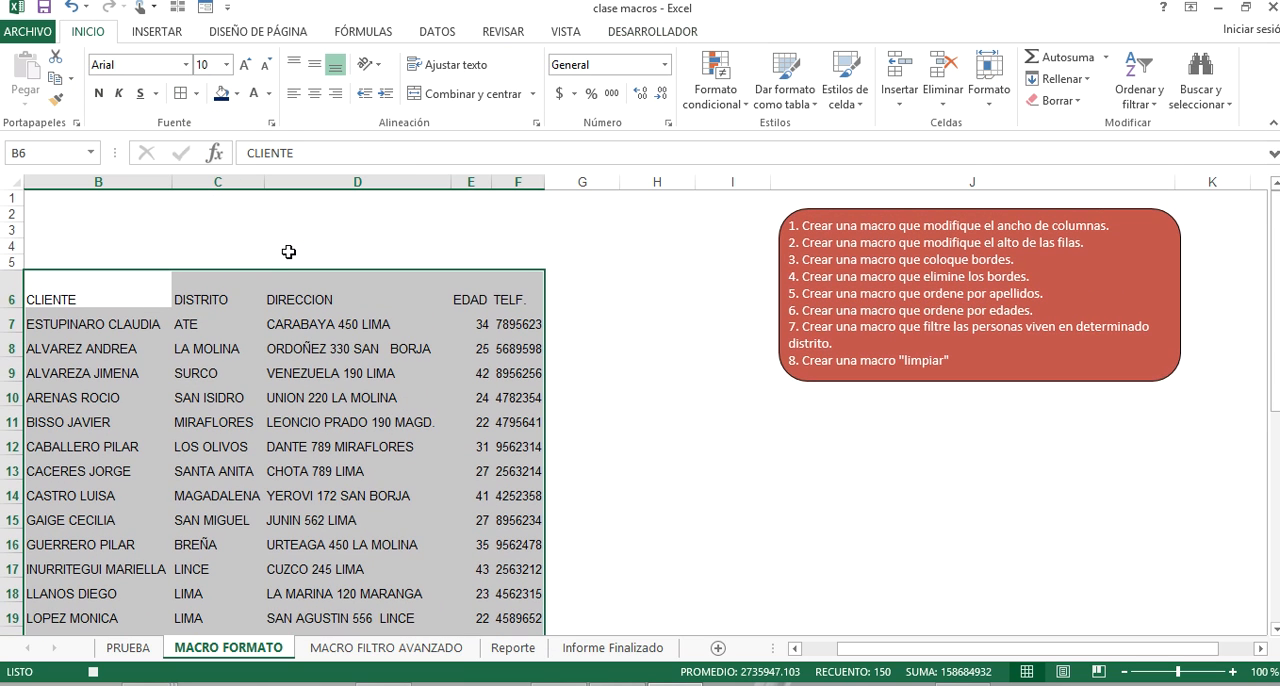
Set the border line colour to Automático and apply all borders to cell D9.
left_click(295, 372)
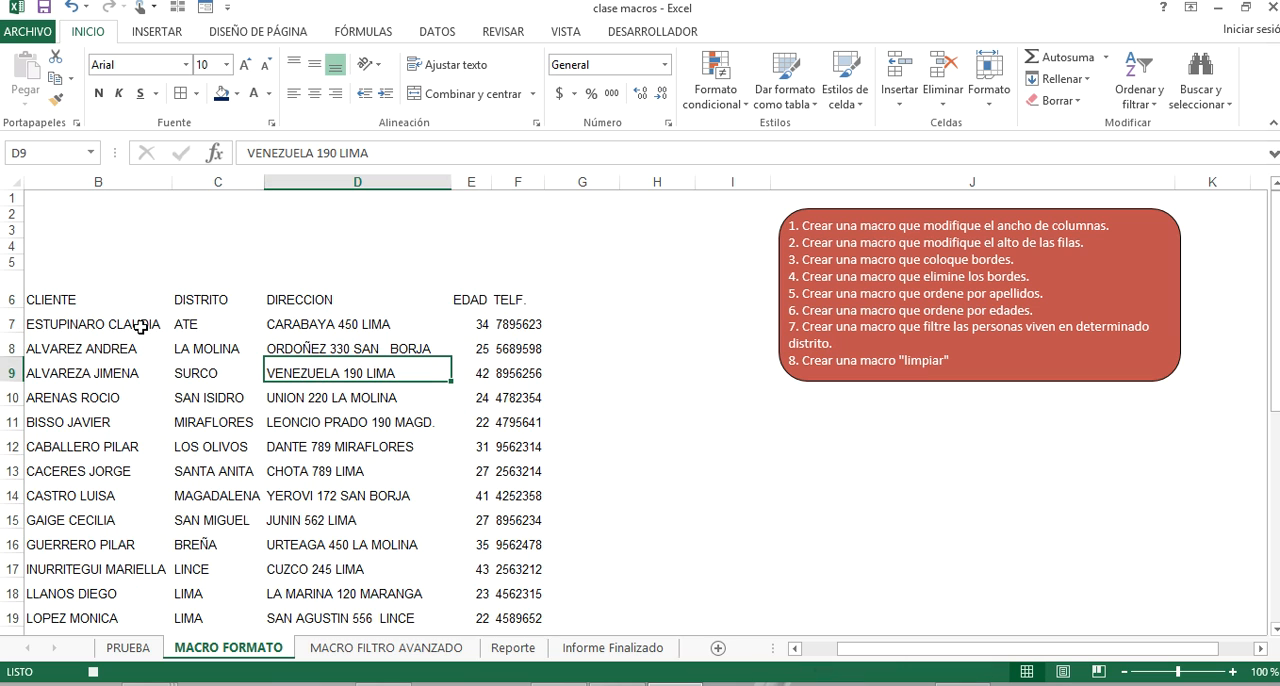
left_click(197, 93)
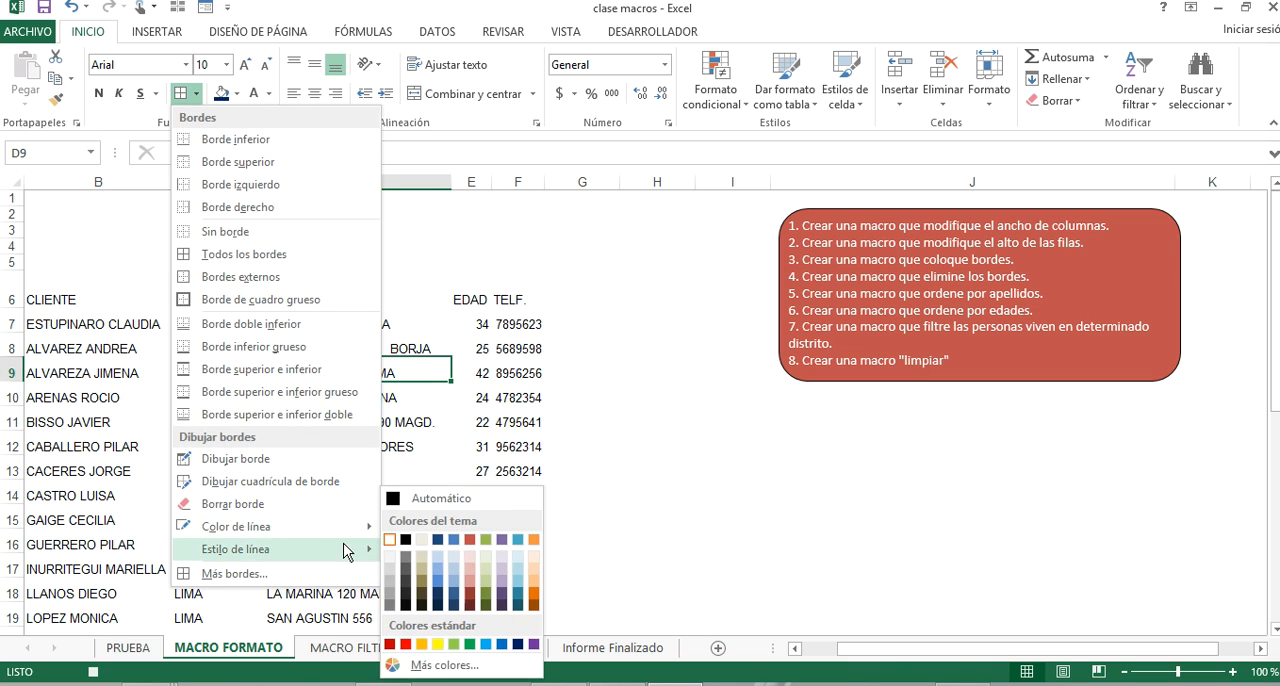
mouse_move(370, 527)
left_click(404, 500)
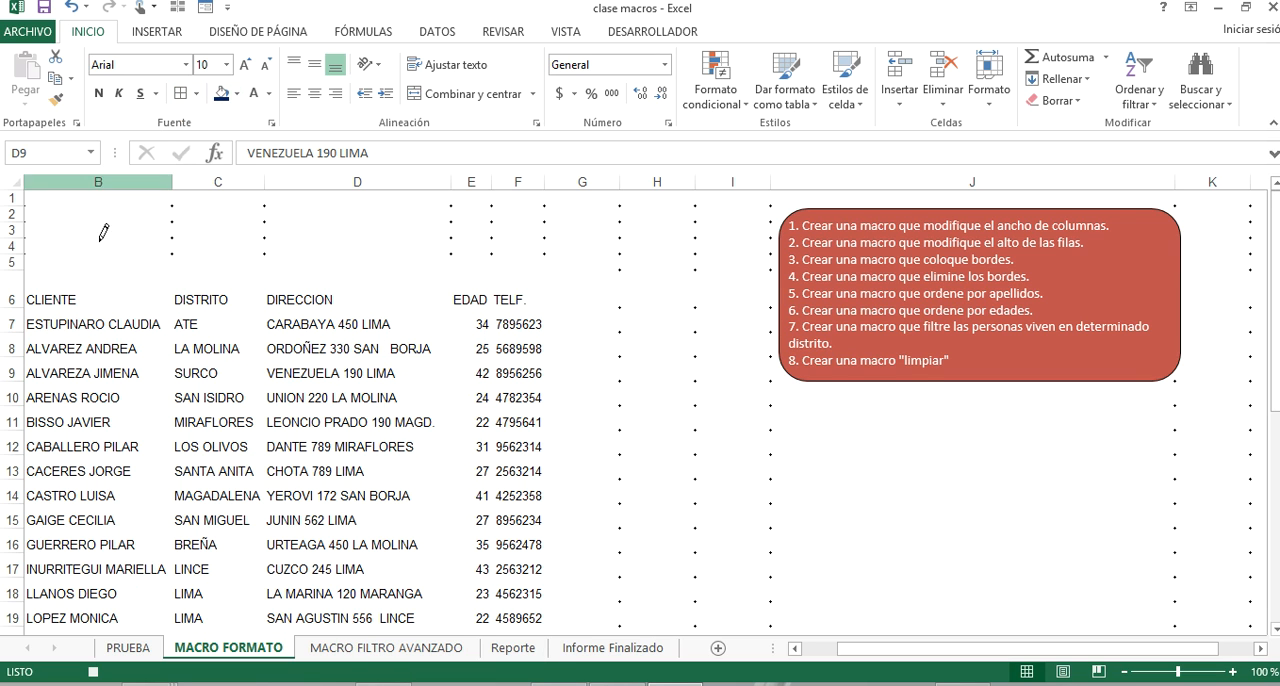
left_click(181, 93)
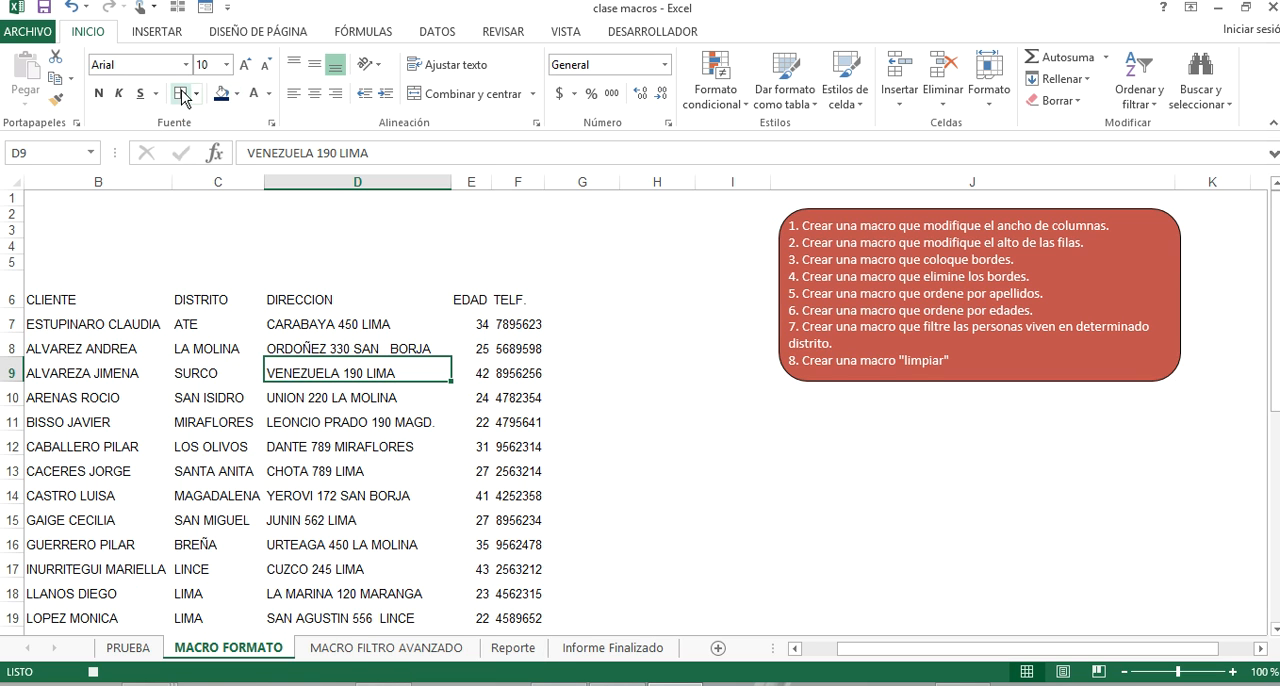
Apply all borders to the client table B6:F35 in the automatic line colour, then deselect the table.
left_click(112, 338)
left_click(90, 289)
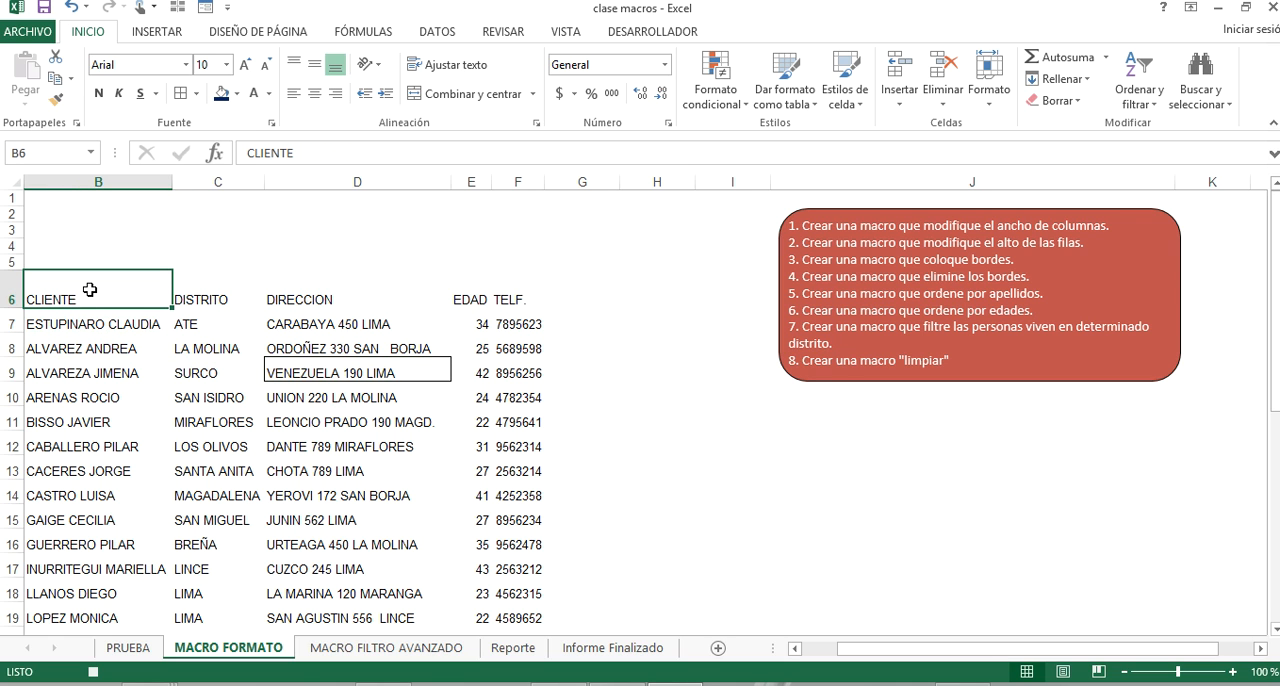
key("ctrl+shift+Right")
key("ctrl+shift+Down")
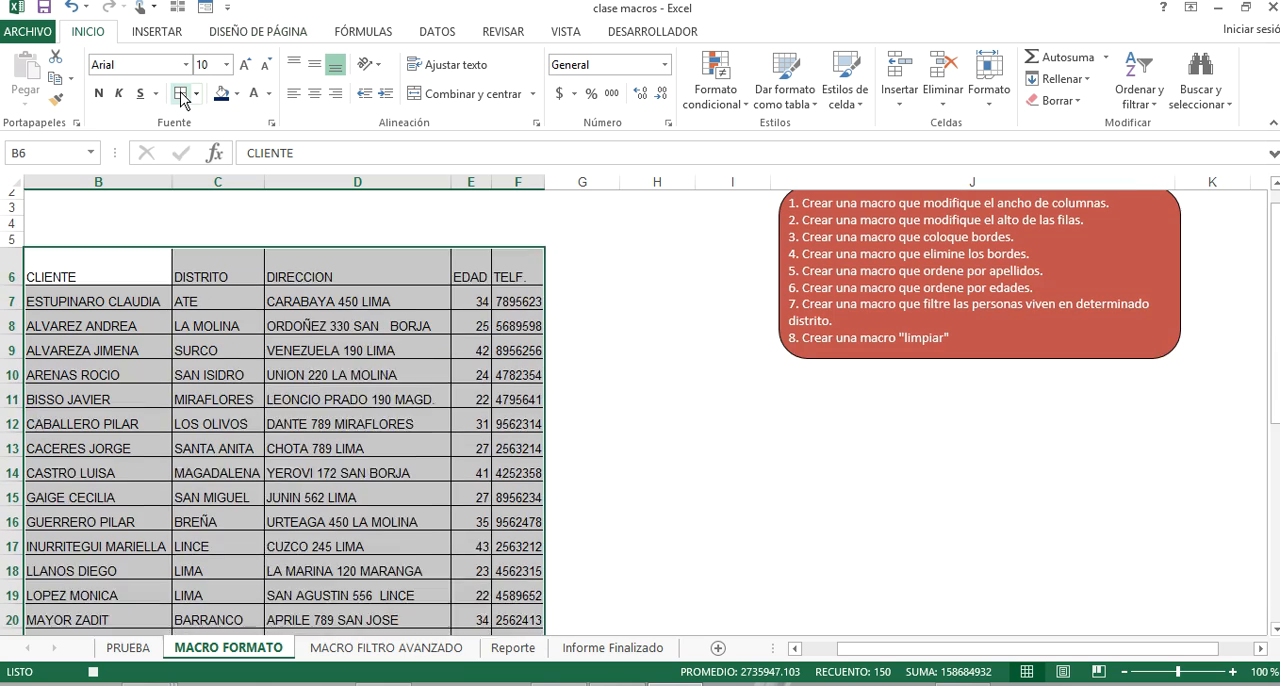
scroll(290, 343, "up", 6)
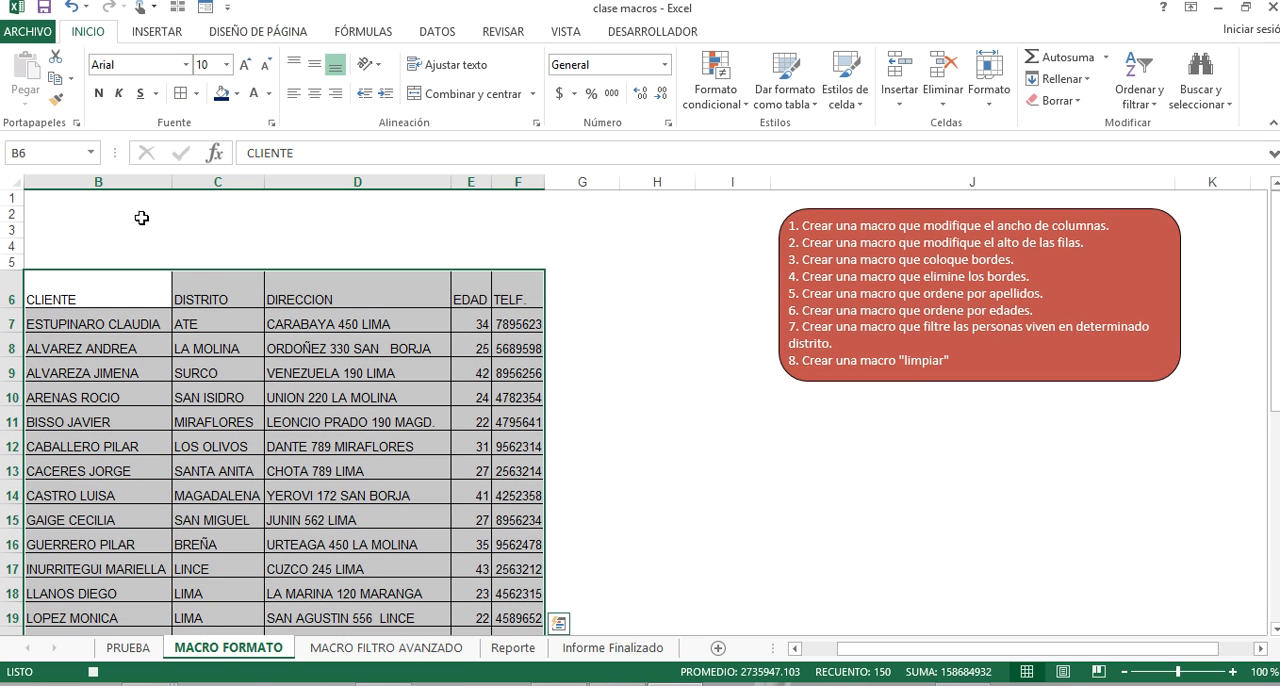
left_click(355, 247)
left_click(53, 197)
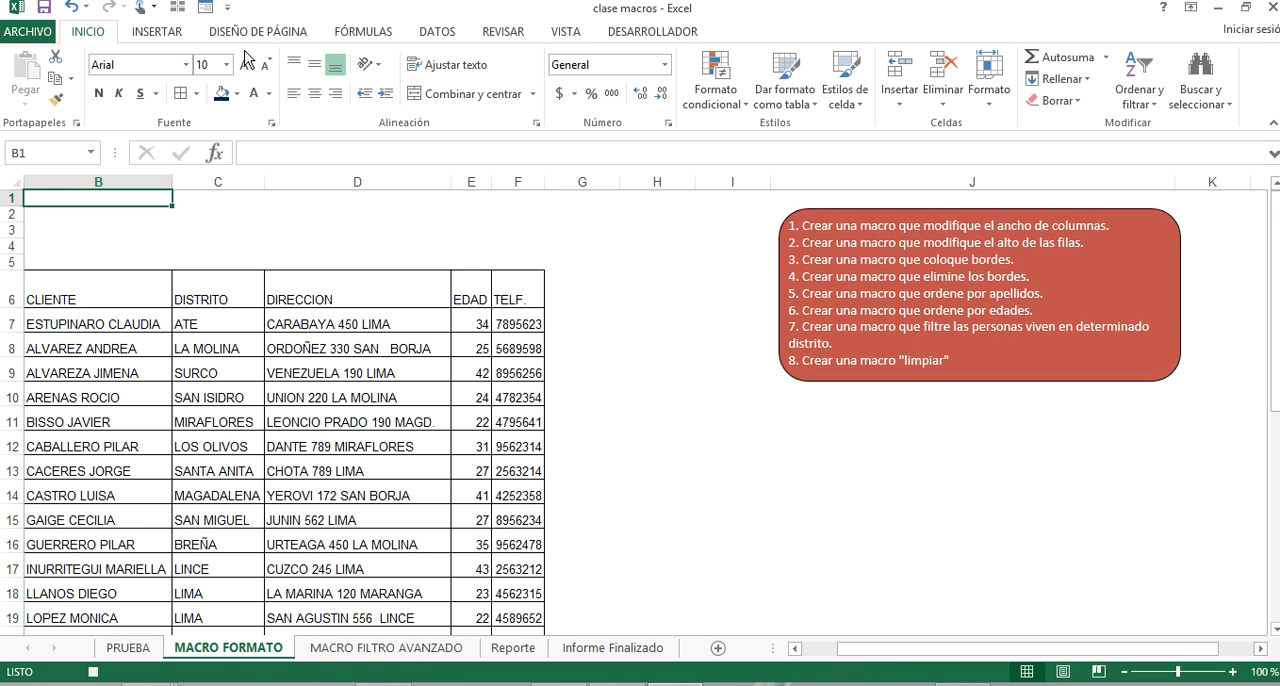
Stop the BORDES recording and start recording a new macro named APELLIDOS in Libro de macros personal.
left_click(668, 30)
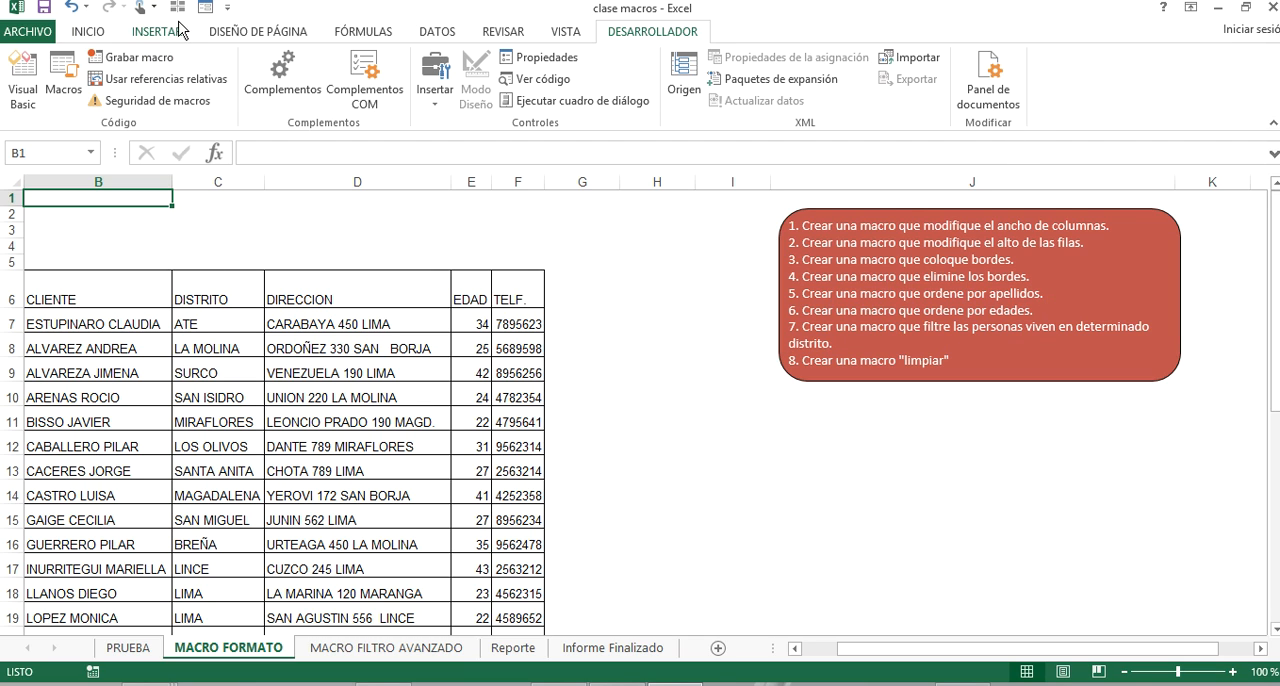
left_click(135, 57)
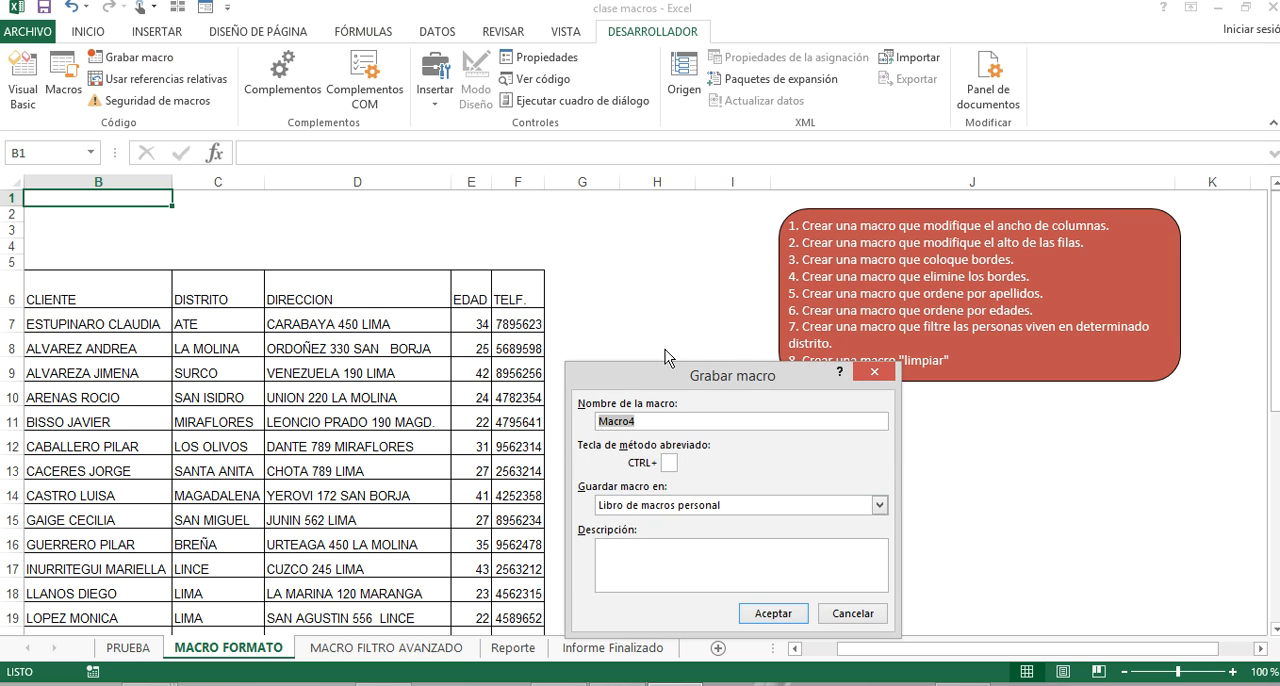
type("APELLIDOS")
left_click(757, 614)
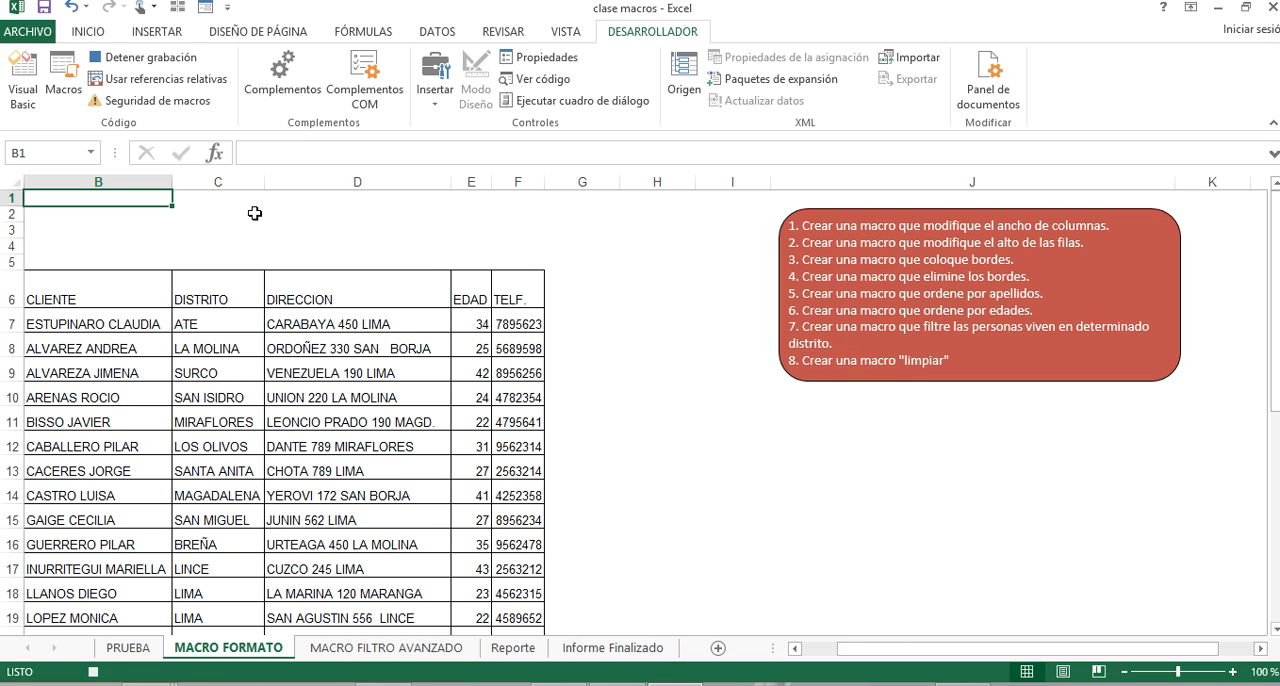
Turn on filtering for the client table headers and sort the CLIENTE column from A to Z.
left_click(112, 289)
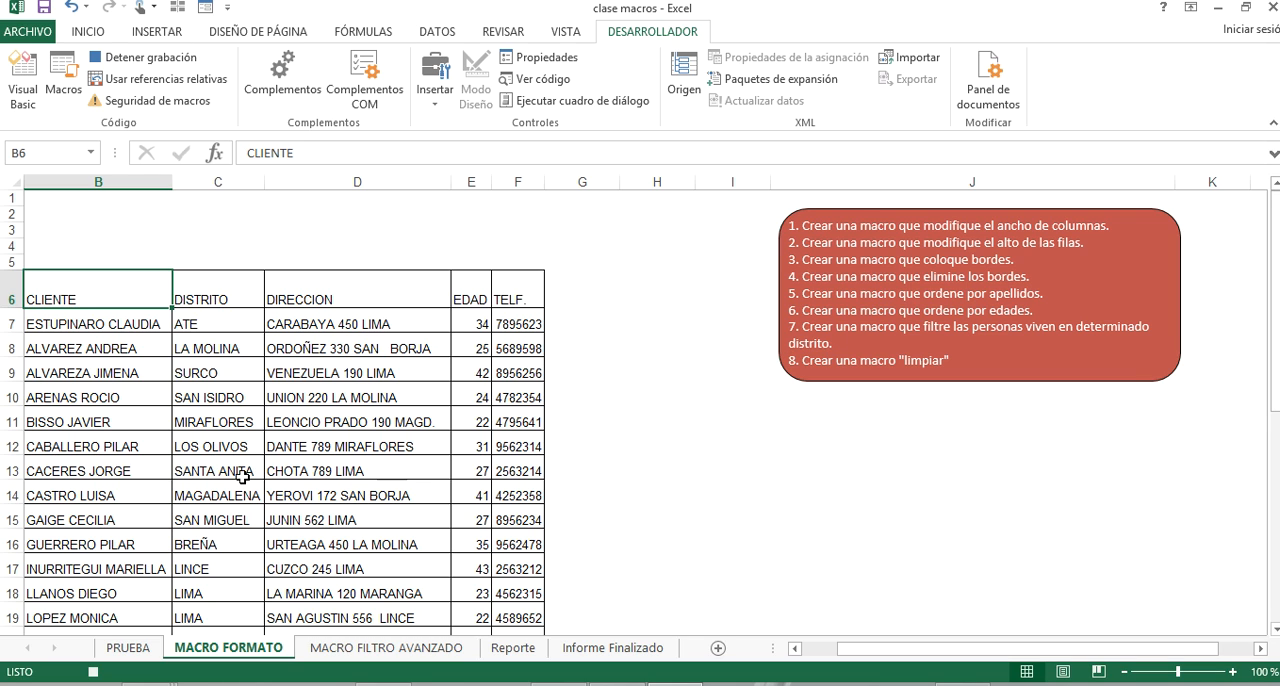
left_click(197, 314)
left_click(204, 296)
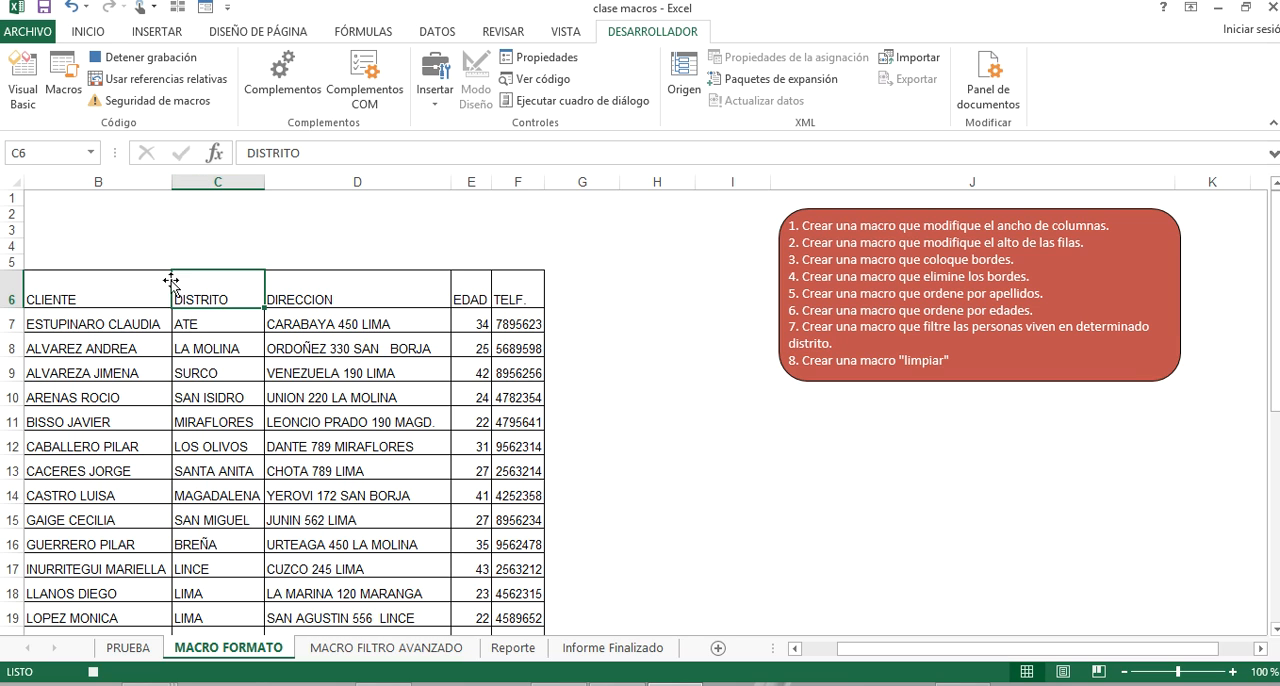
left_click(437, 31)
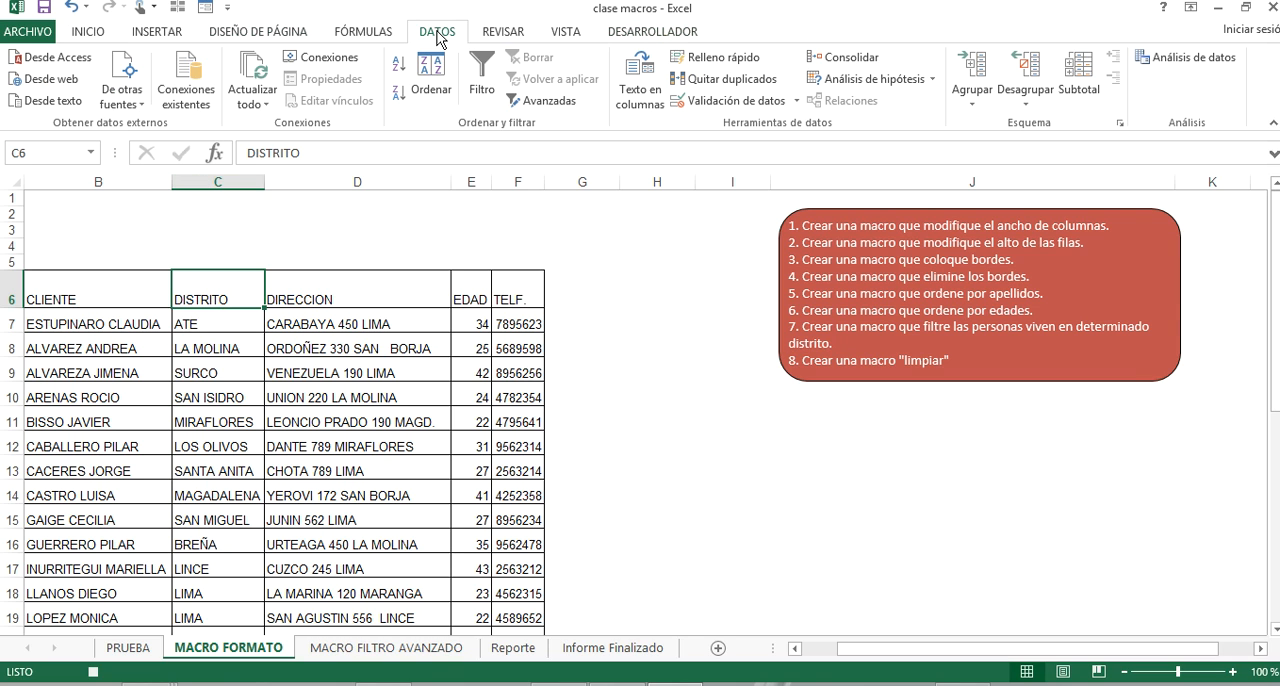
left_click(479, 70)
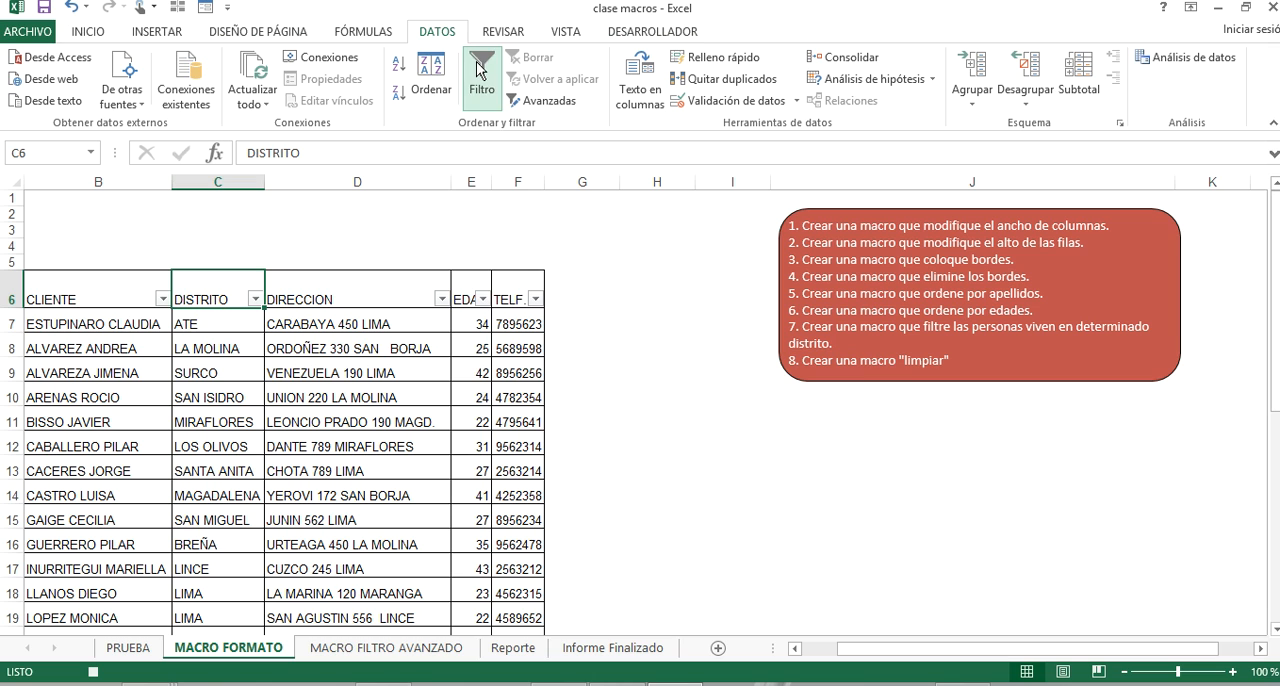
left_click(163, 298)
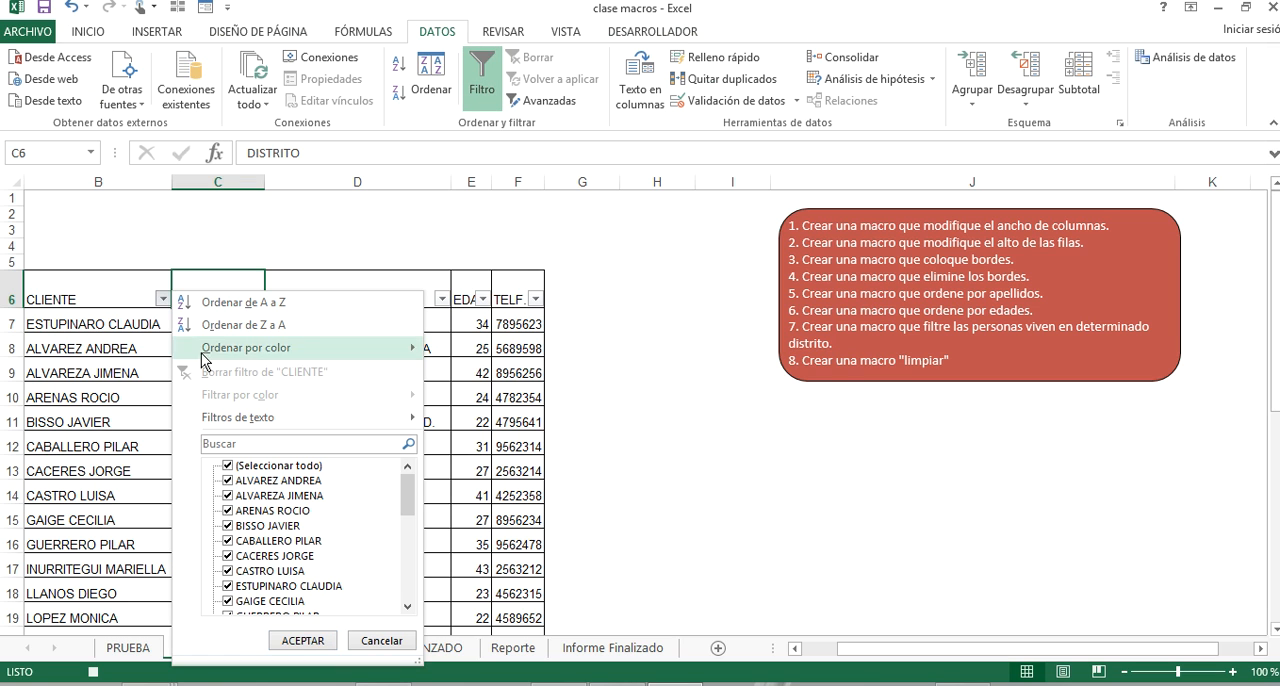
left_click(308, 295)
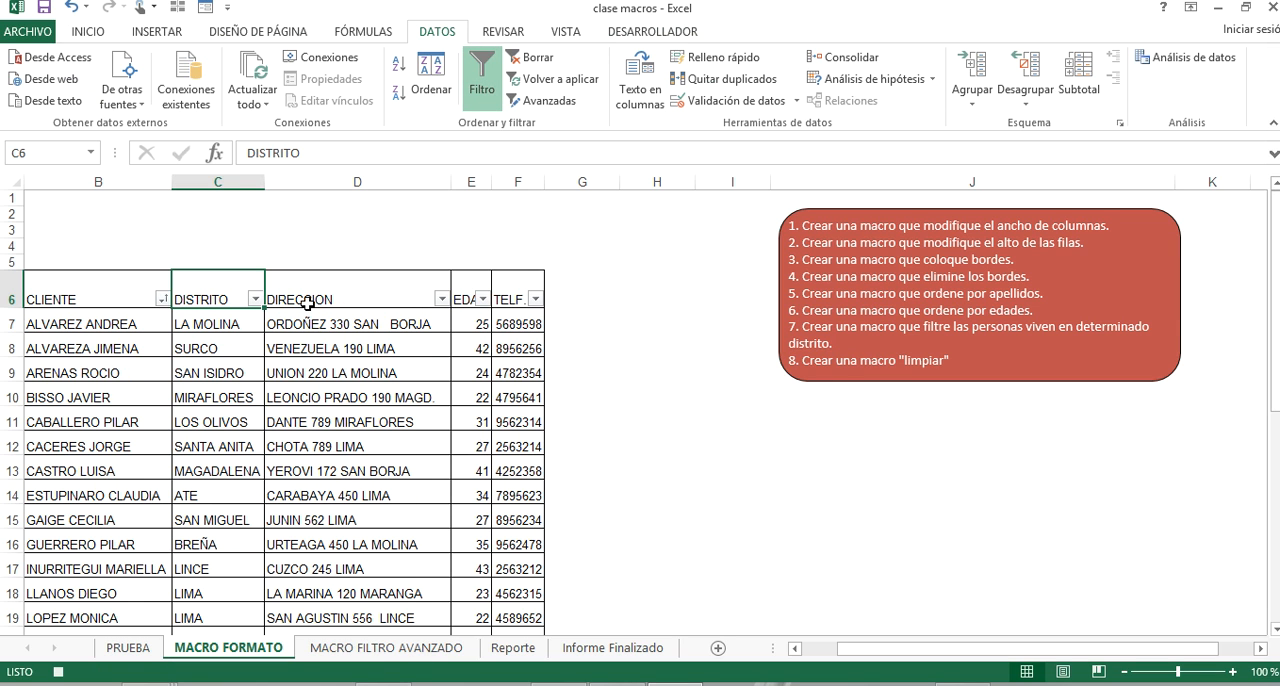
left_click(124, 418)
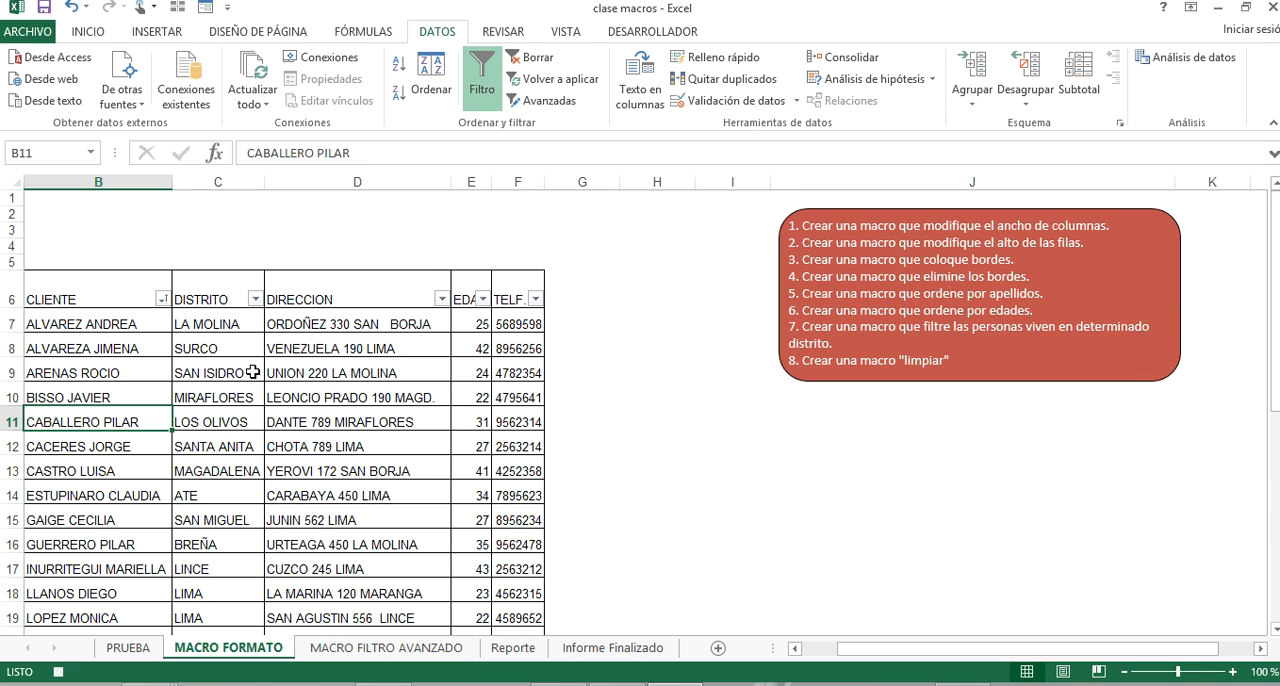
Stop the APELLIDOS recording and start recording an age-sorting macro whose name starts with ED in Libro de macros personal.
left_click(671, 37)
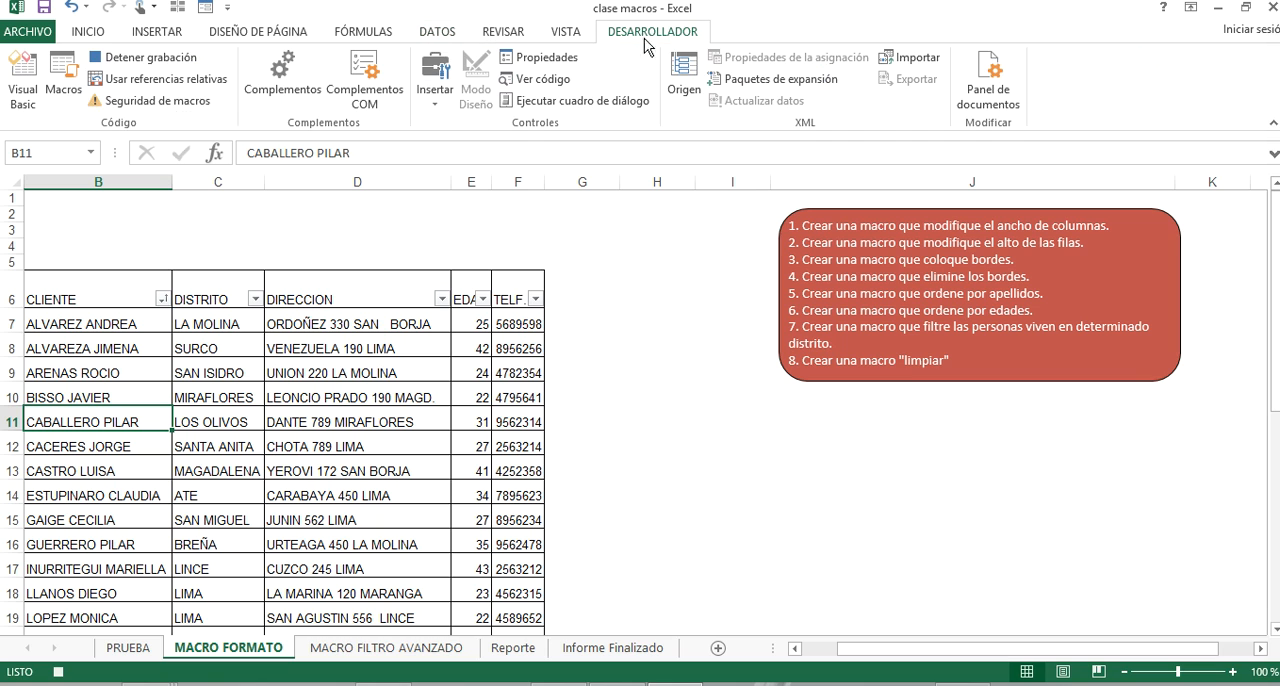
left_click(188, 57)
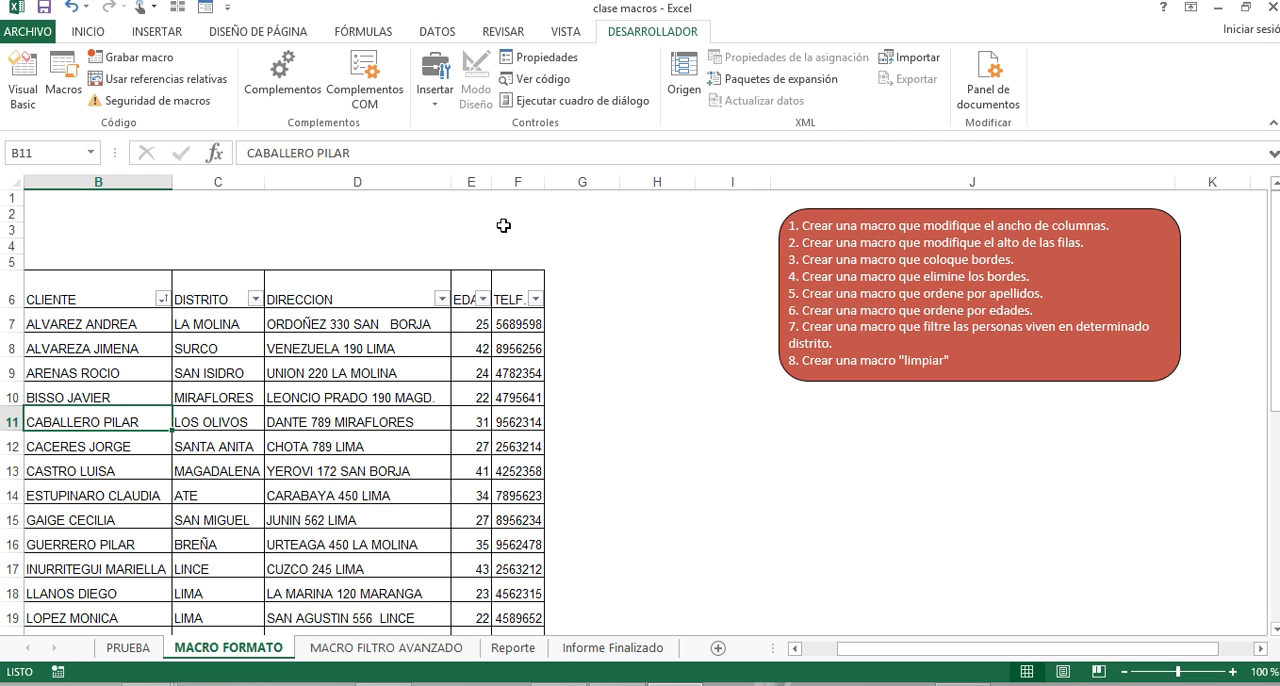
left_click(390, 448)
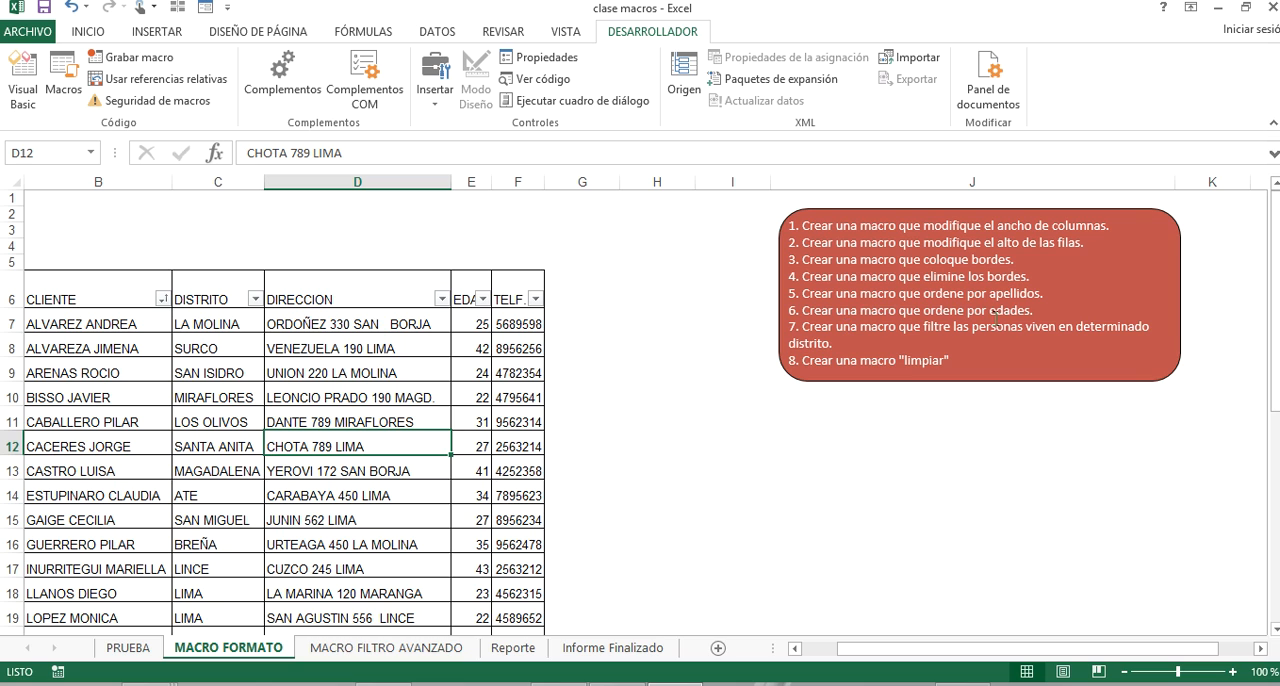
left_click(135, 58)
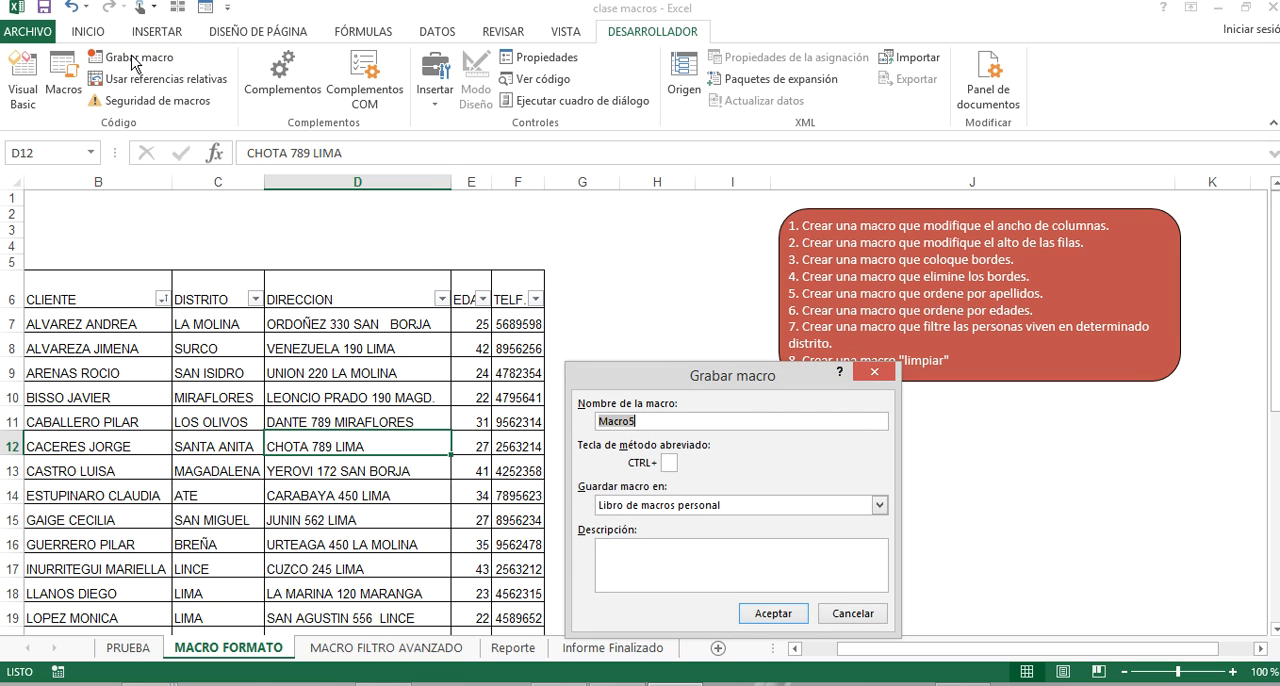
type("ED")
left_click(770, 612)
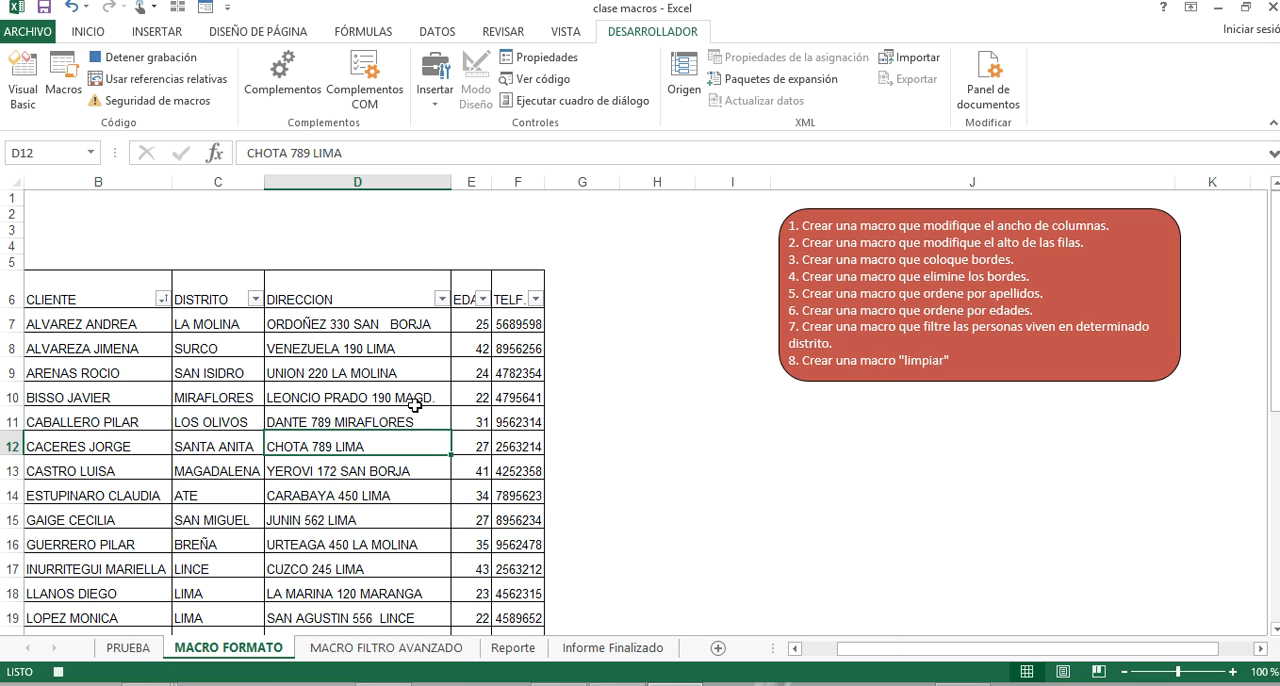
Sort the client table by EDAD from smallest to largest and stop the macro recording.
left_click(481, 299)
left_click(480, 240)
left_click(146, 62)
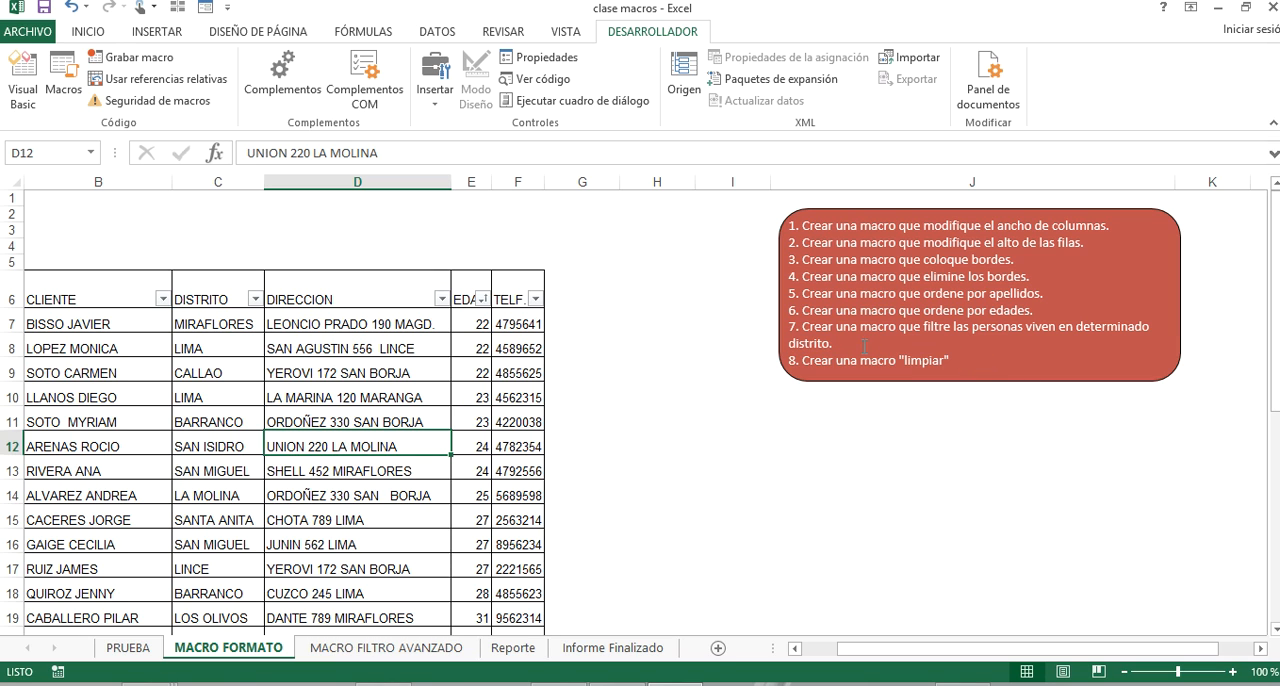
left_click_drag(829, 330, 983, 344)
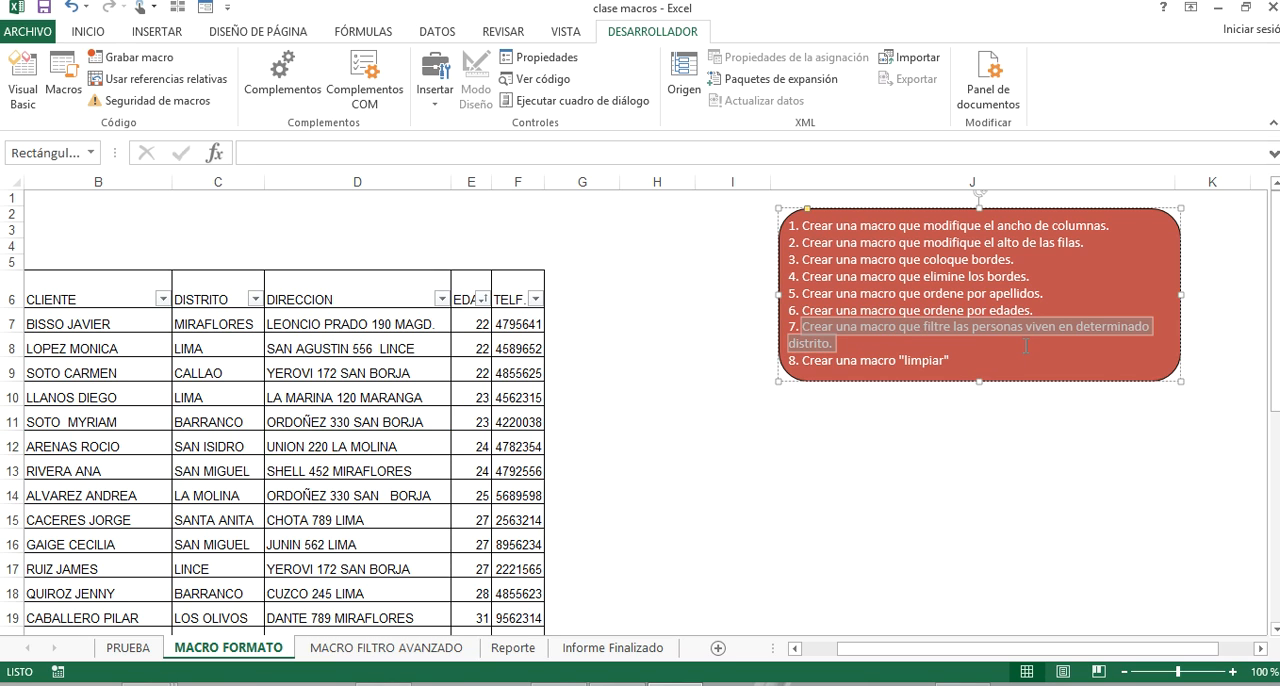
left_click(1037, 353)
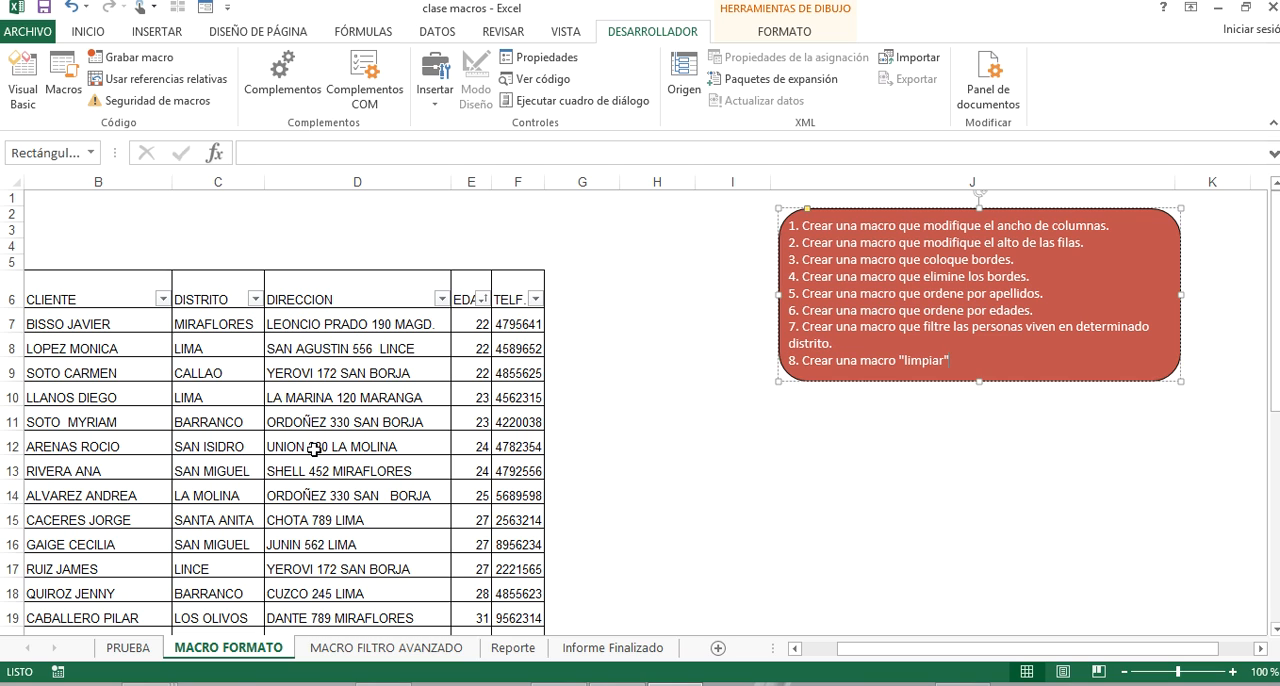
Enter the heading DISTRITO in cells B1 and C1 above the client table.
left_click(99, 207)
left_click(99, 196)
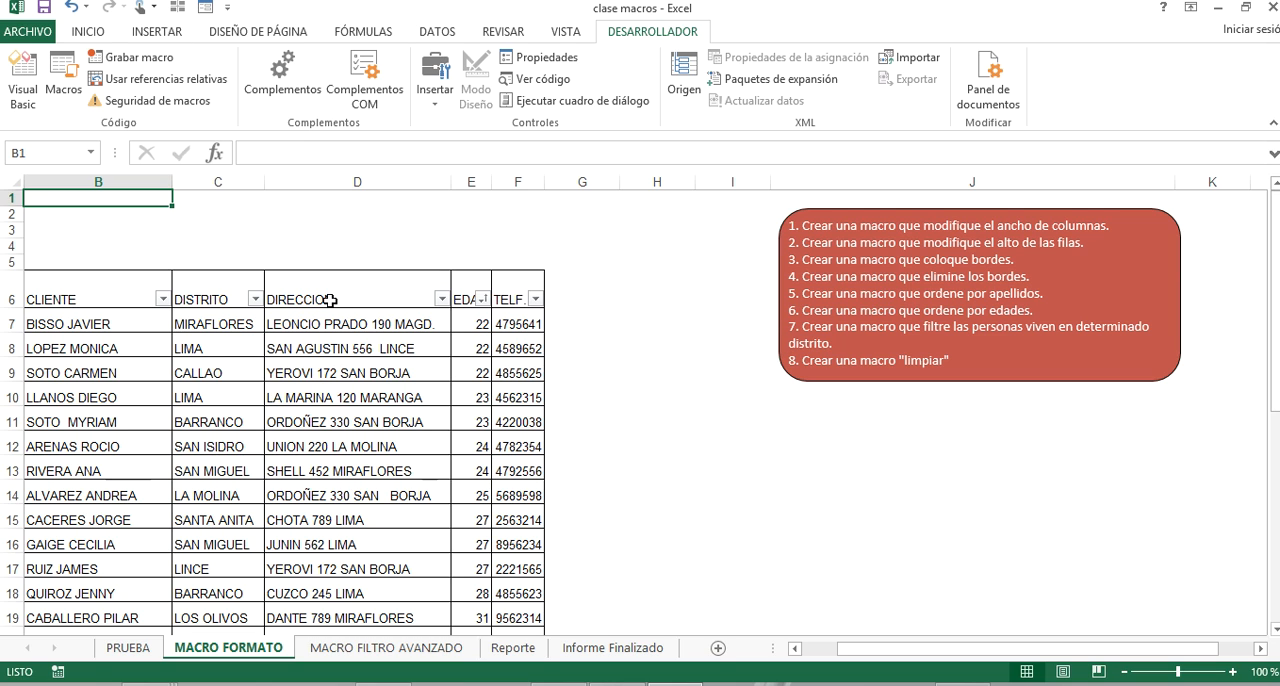
type("DISTRITO")
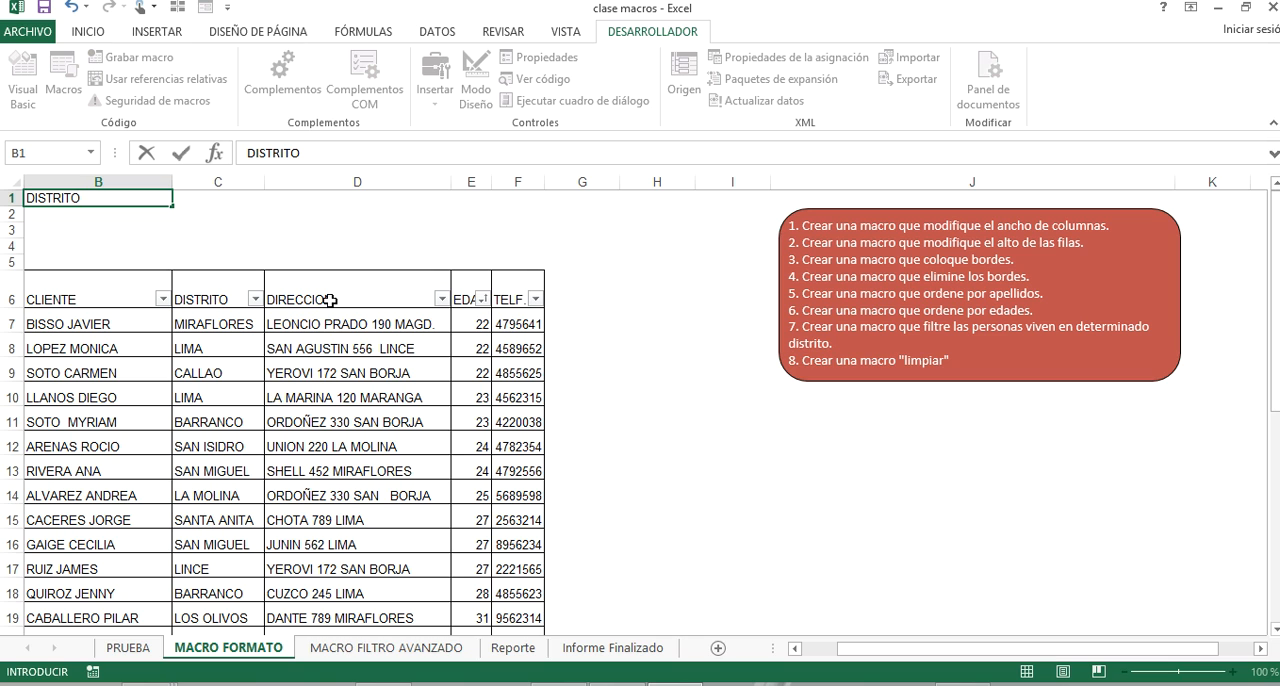
left_click(168, 216)
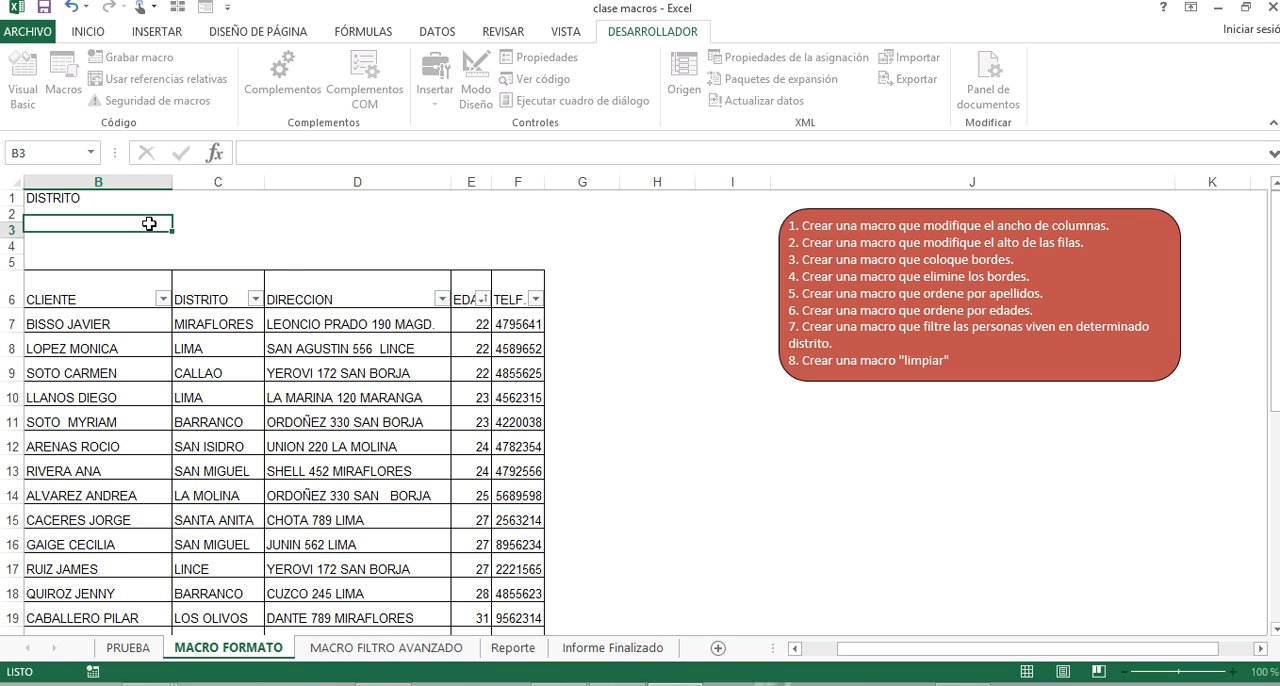
left_click(223, 196)
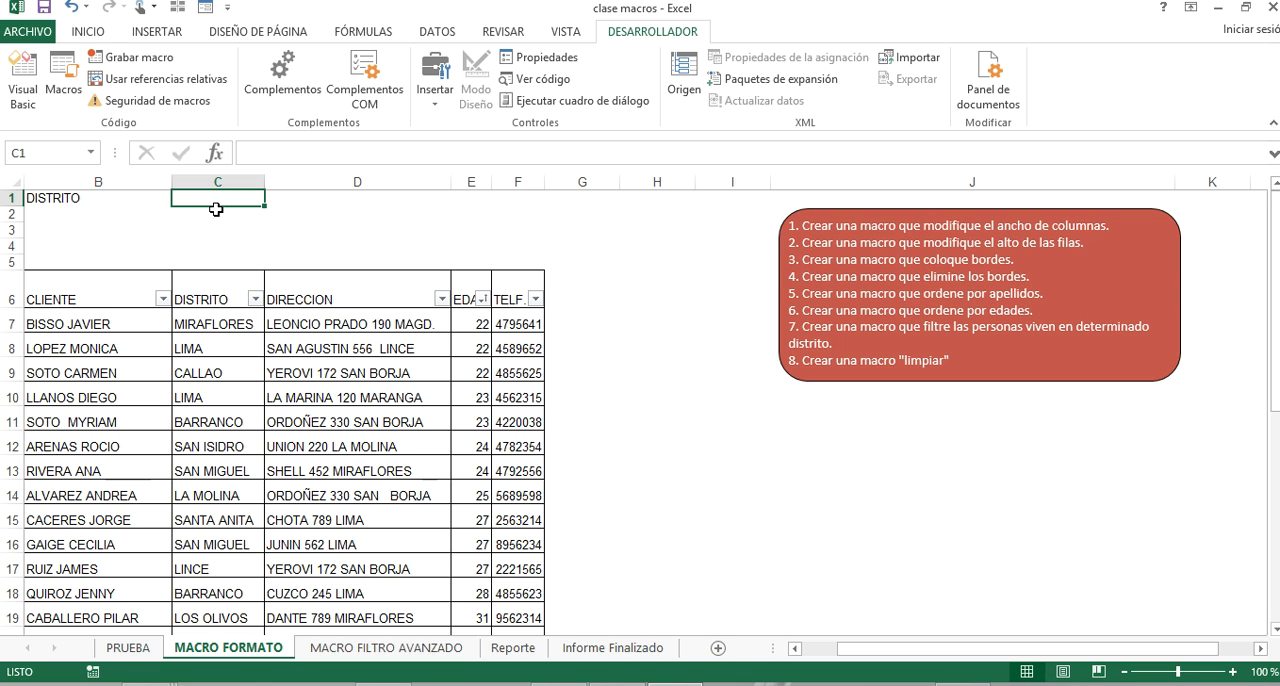
type("DISTRITO")
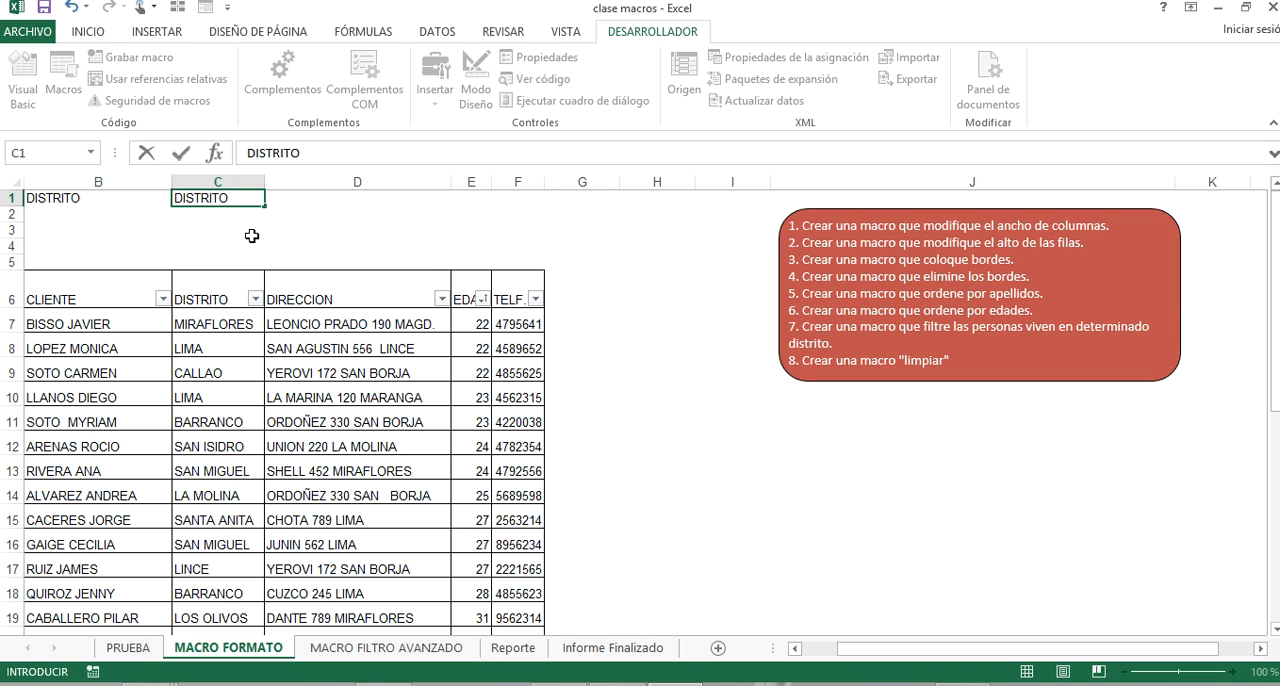
left_click(246, 220)
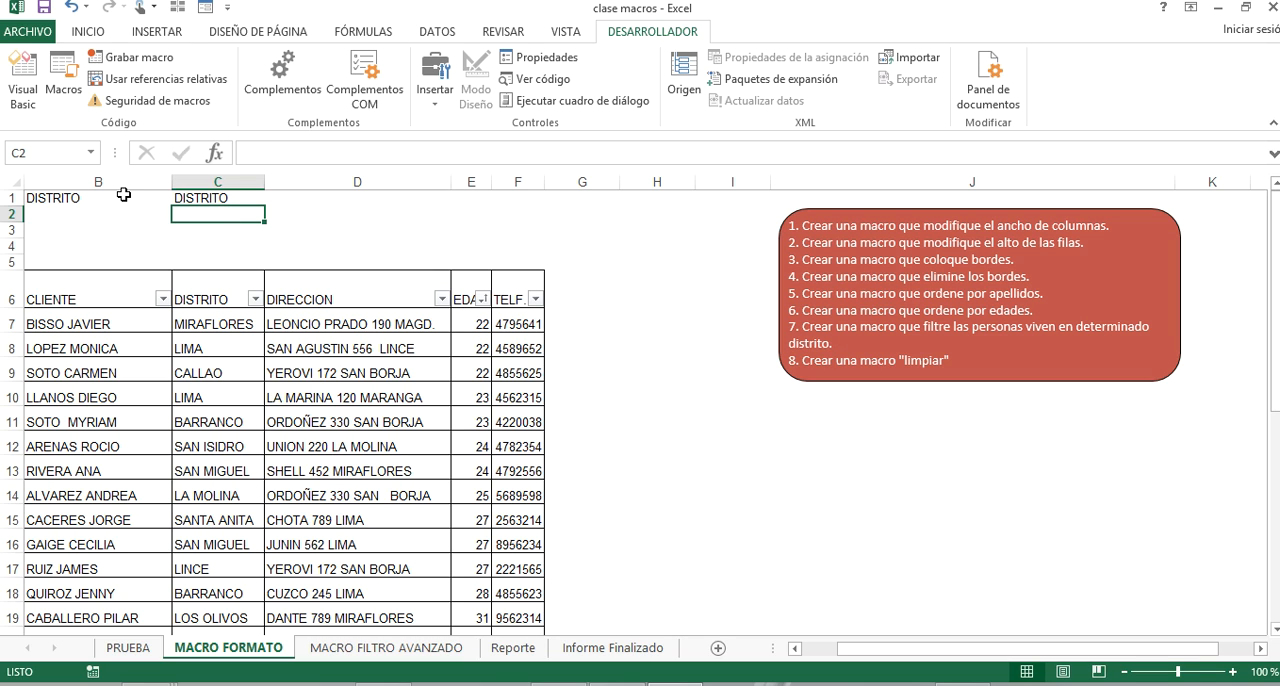
Copy the client table's header row and first record to the range starting at cell B1.
left_click_drag(100, 293, 499, 289)
key("ctrl+c")
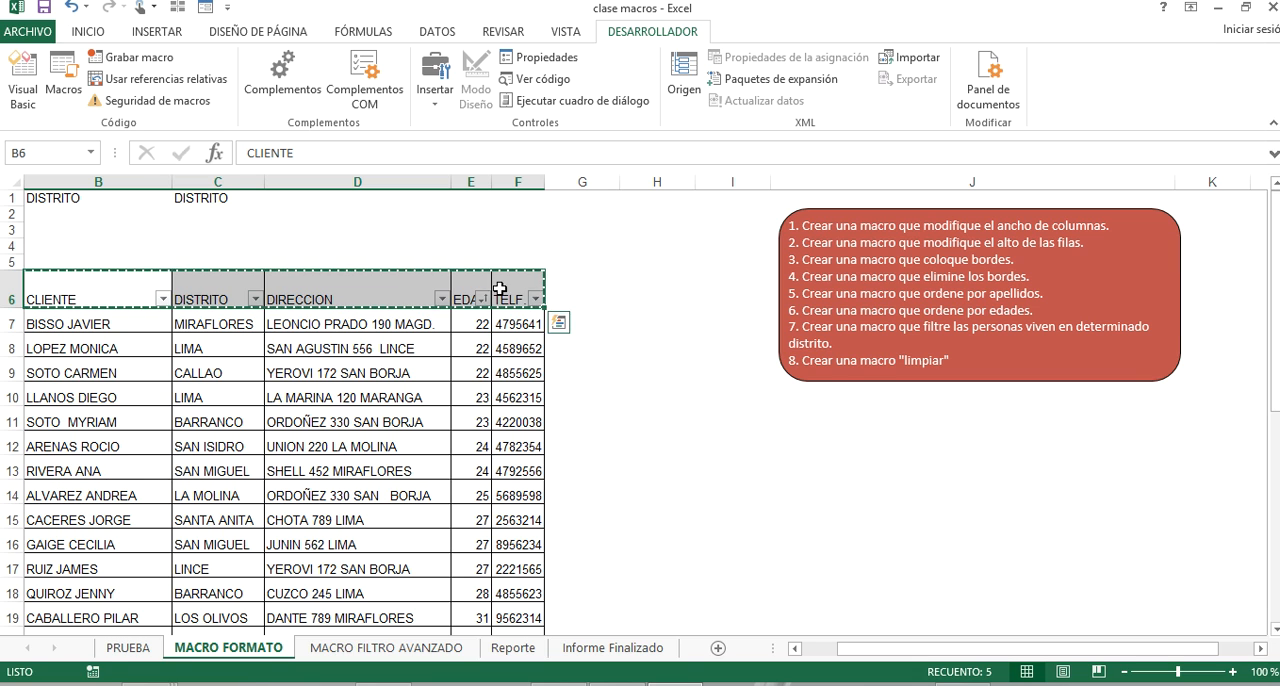
key("shift+Down")
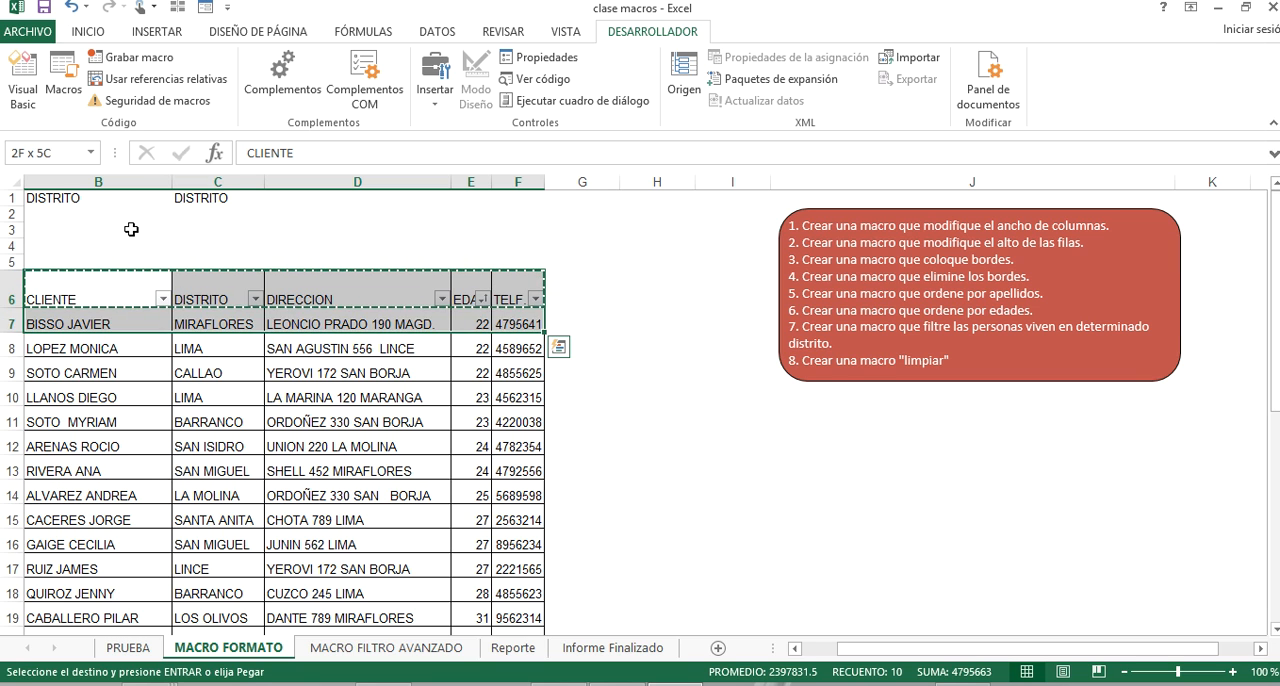
left_click(47, 198)
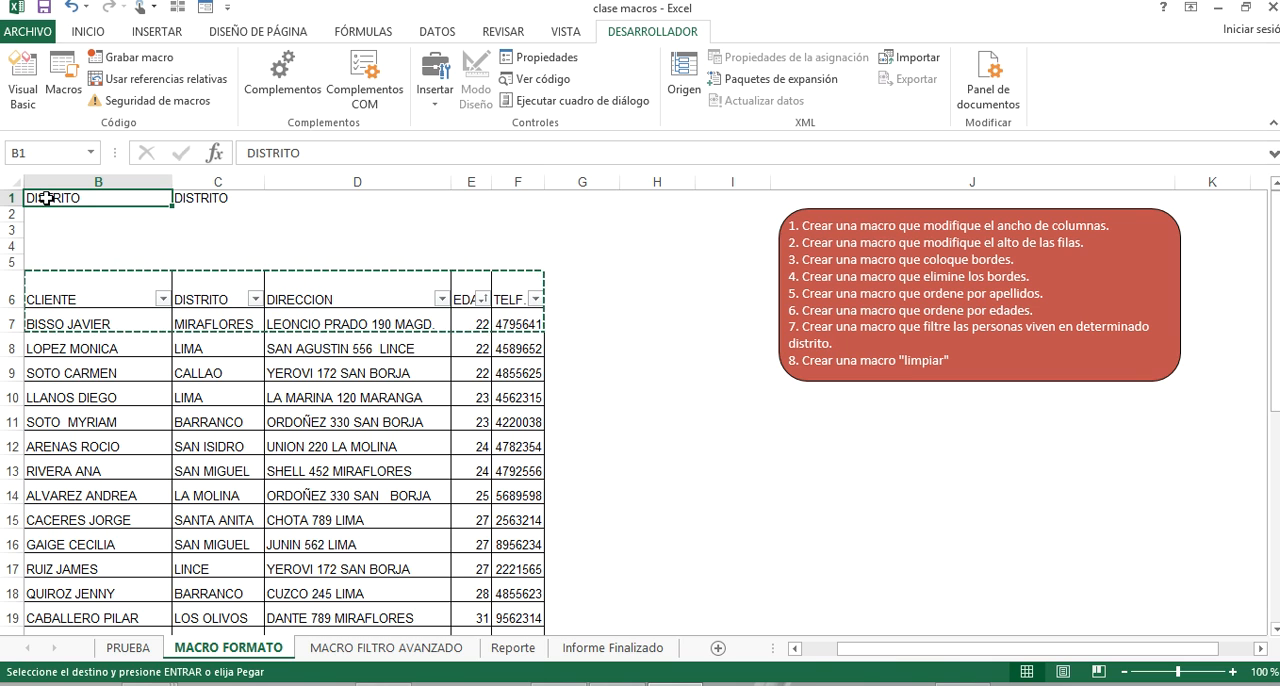
key("ctrl+v")
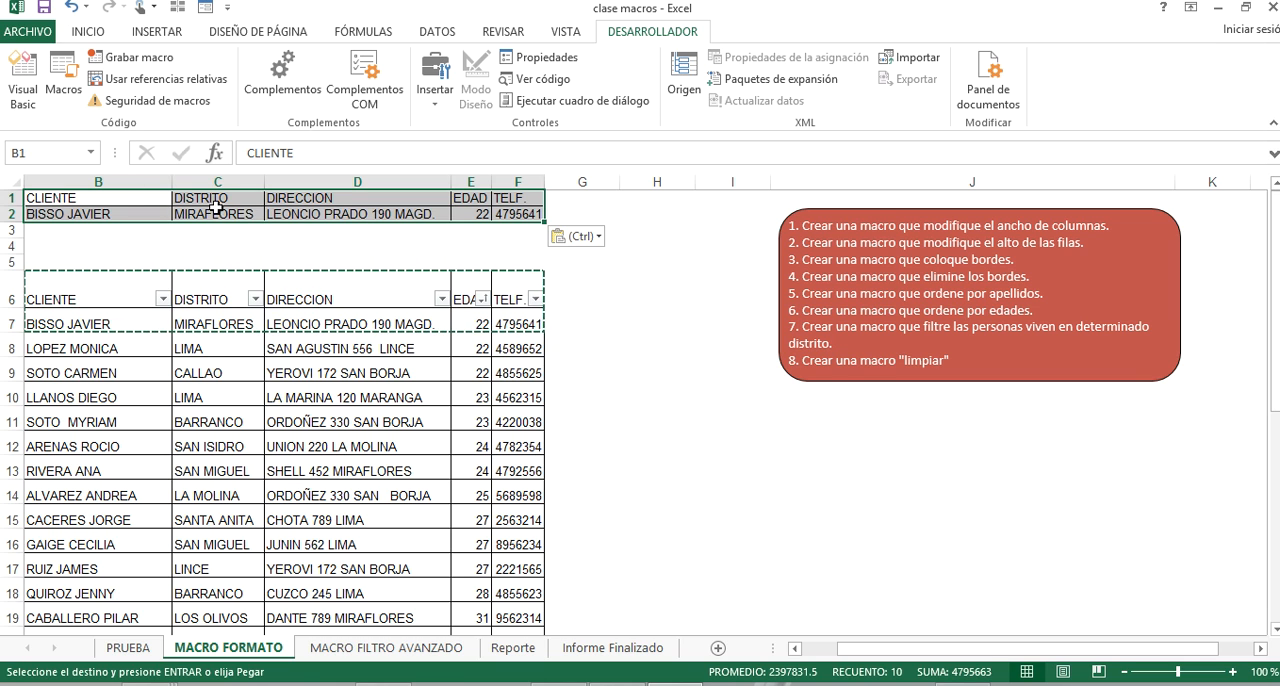
key("Escape")
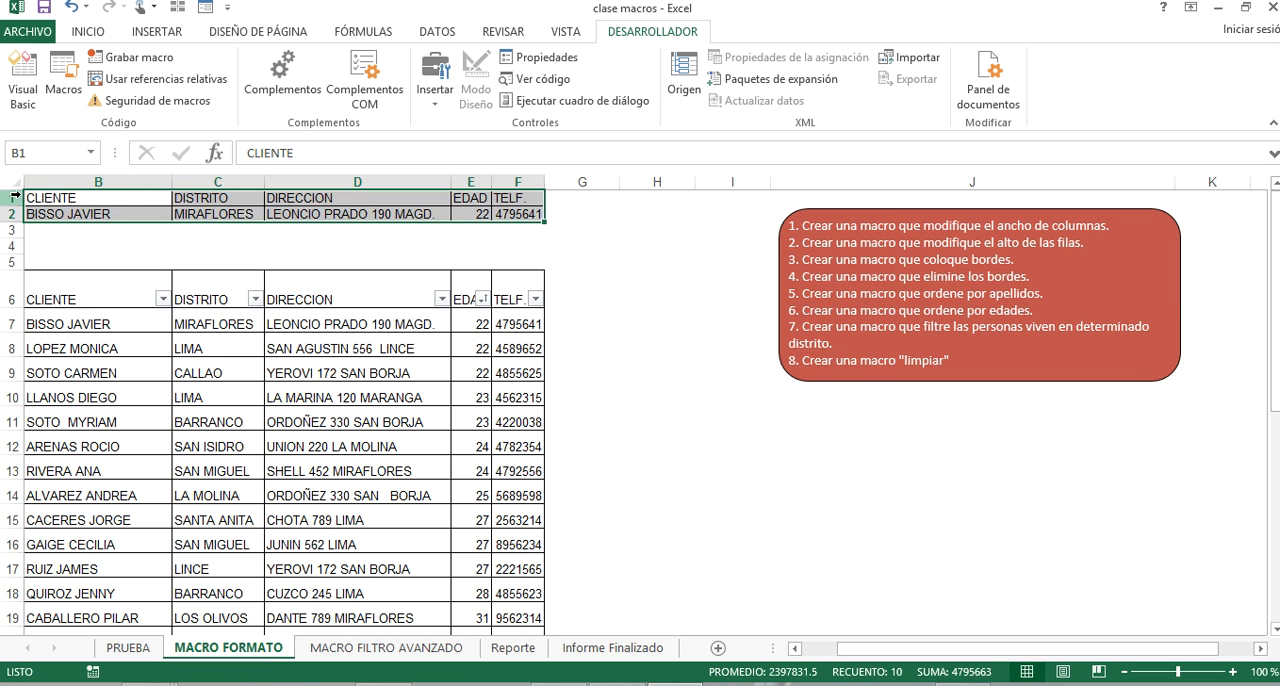
Undo the pasted rows and the DISTRITO entries above the client table.
key("ctrl+z")
key("ctrl+z")
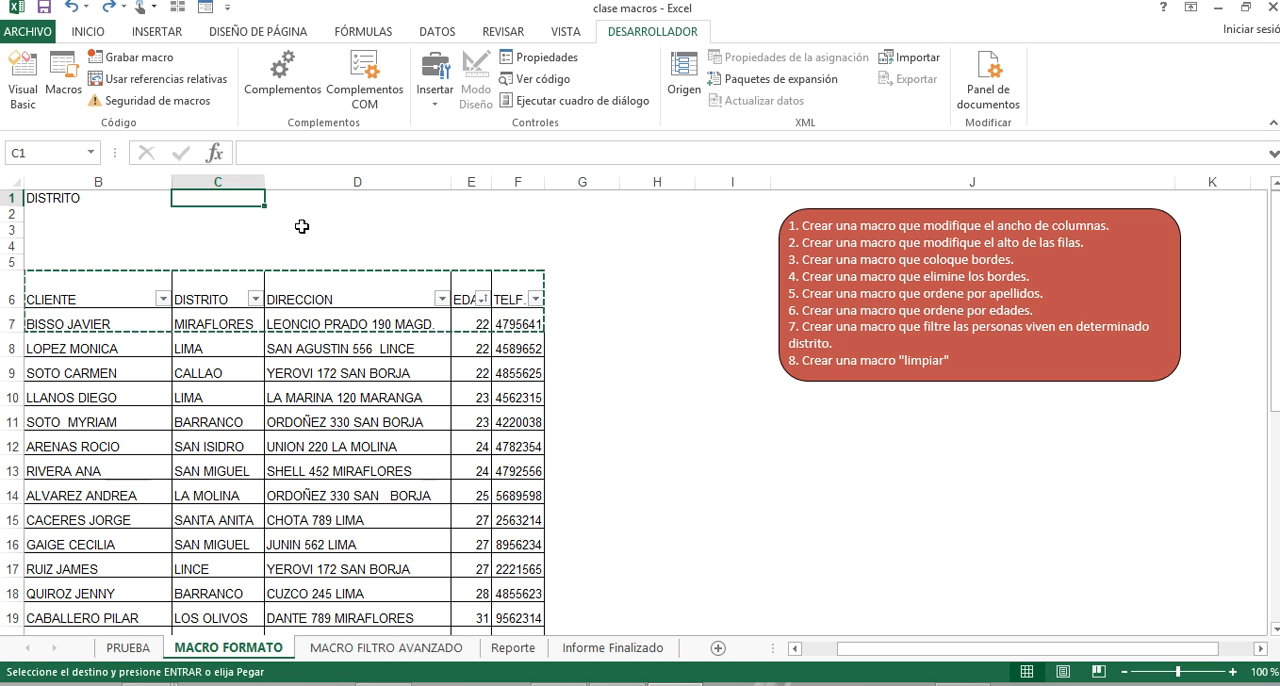
key("ctrl+z")
left_click(272, 229)
key("Escape")
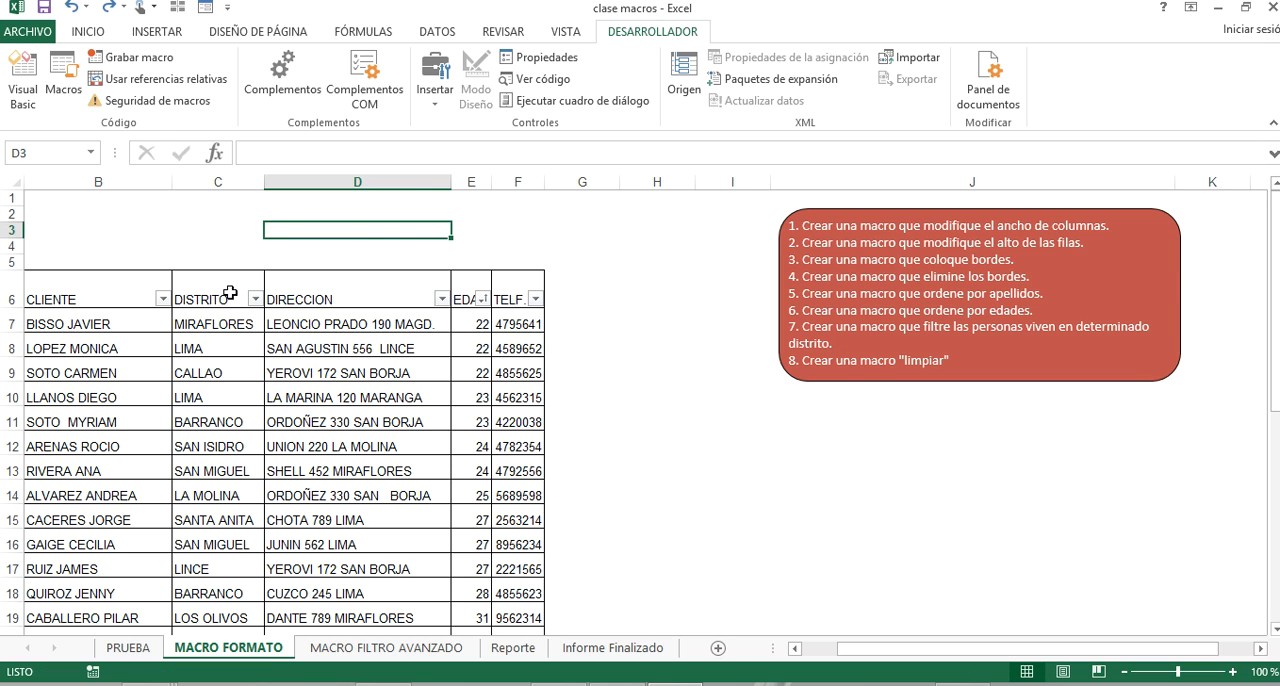
Start recording a new macro named FILTRO_DISTRITO in Libro de macros personal.
left_click(161, 64)
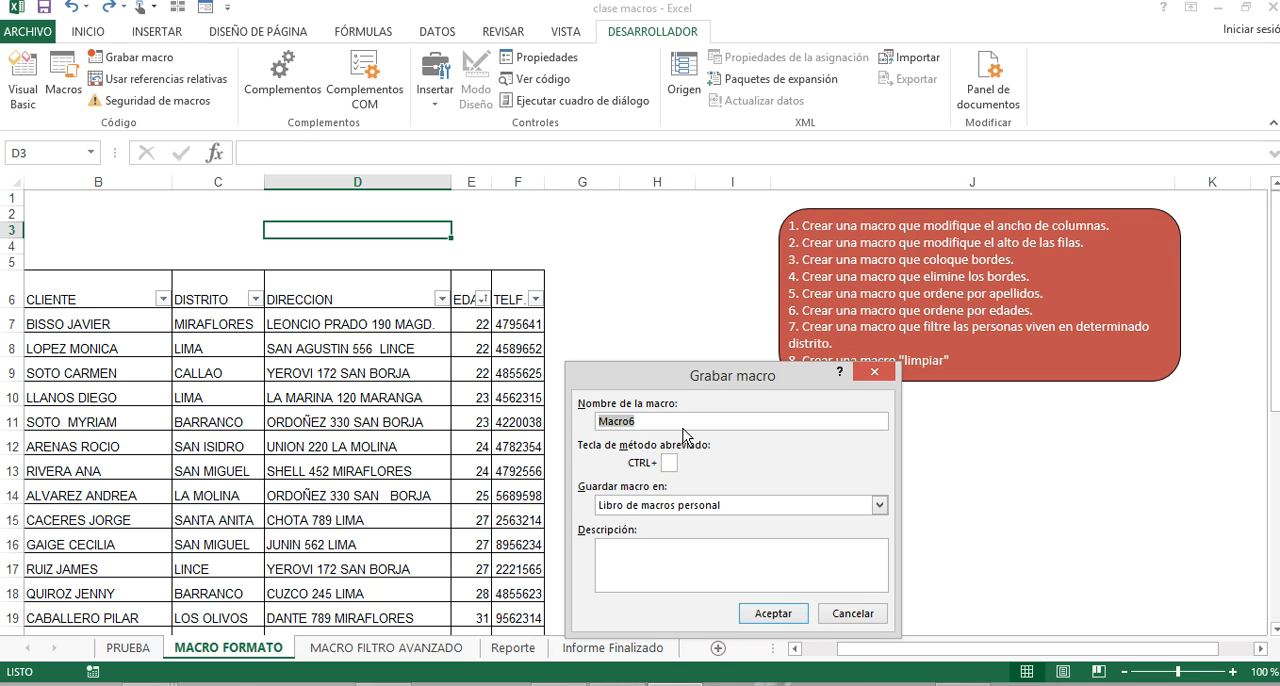
type("FiLTRO_DISTRITO")
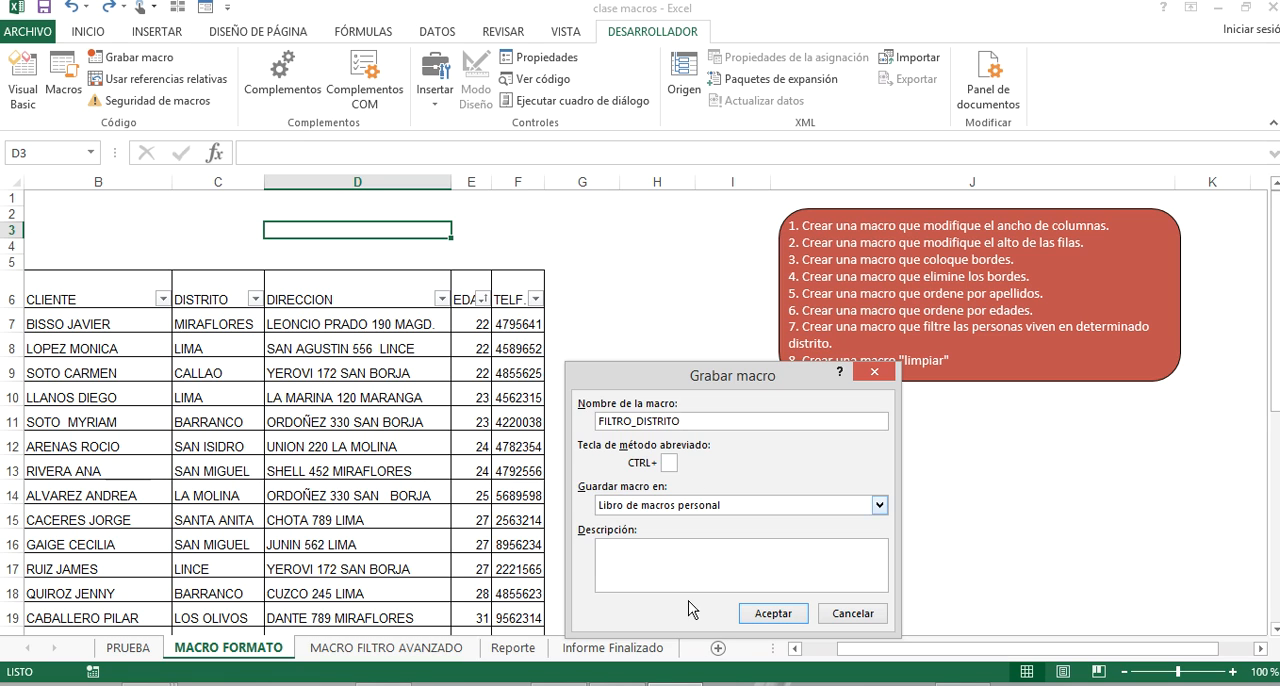
left_click(773, 613)
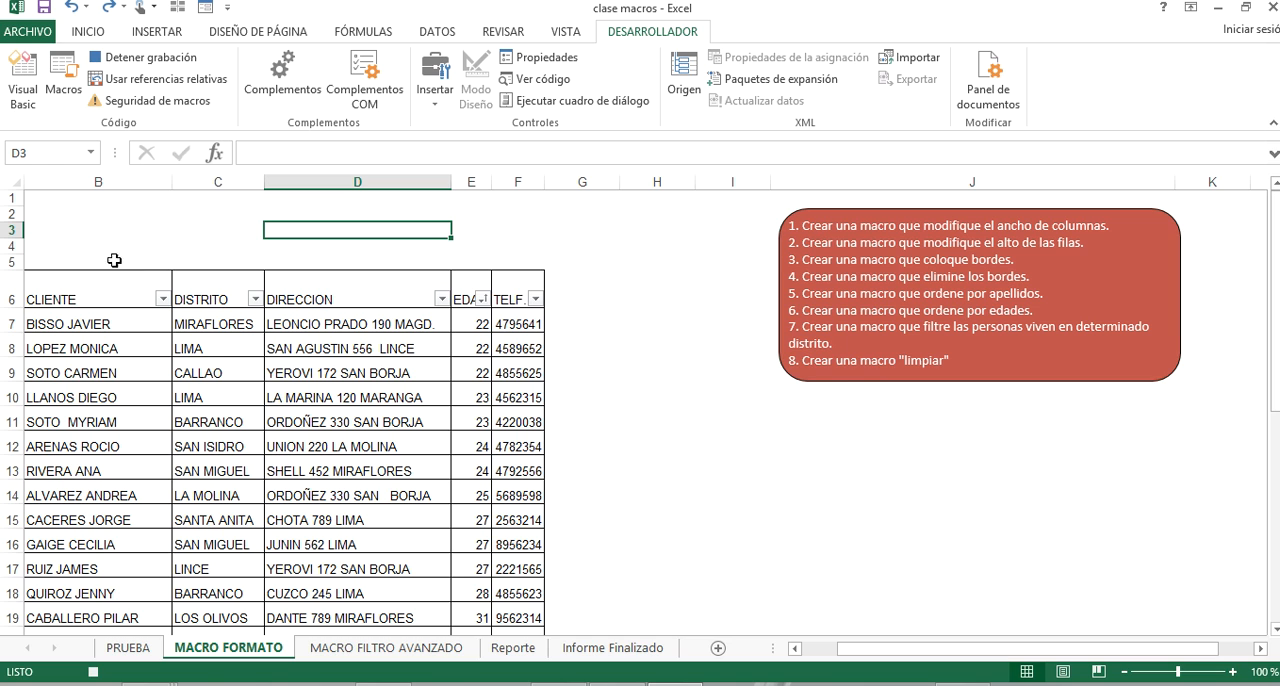
Copy the table's headers and first record from B6:F7 and paste them at cell B1 as a criteria area.
left_click_drag(38, 288, 509, 321)
key("ctrl+c")
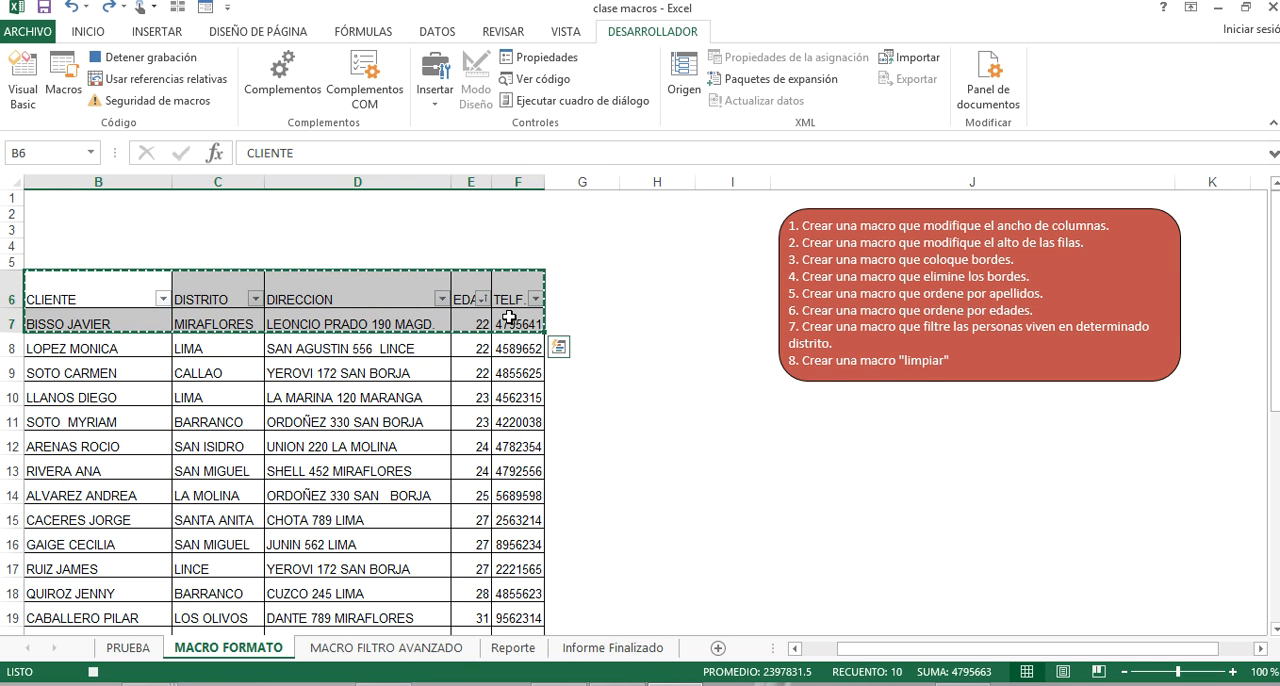
left_click(92, 202)
right_click(92, 204)
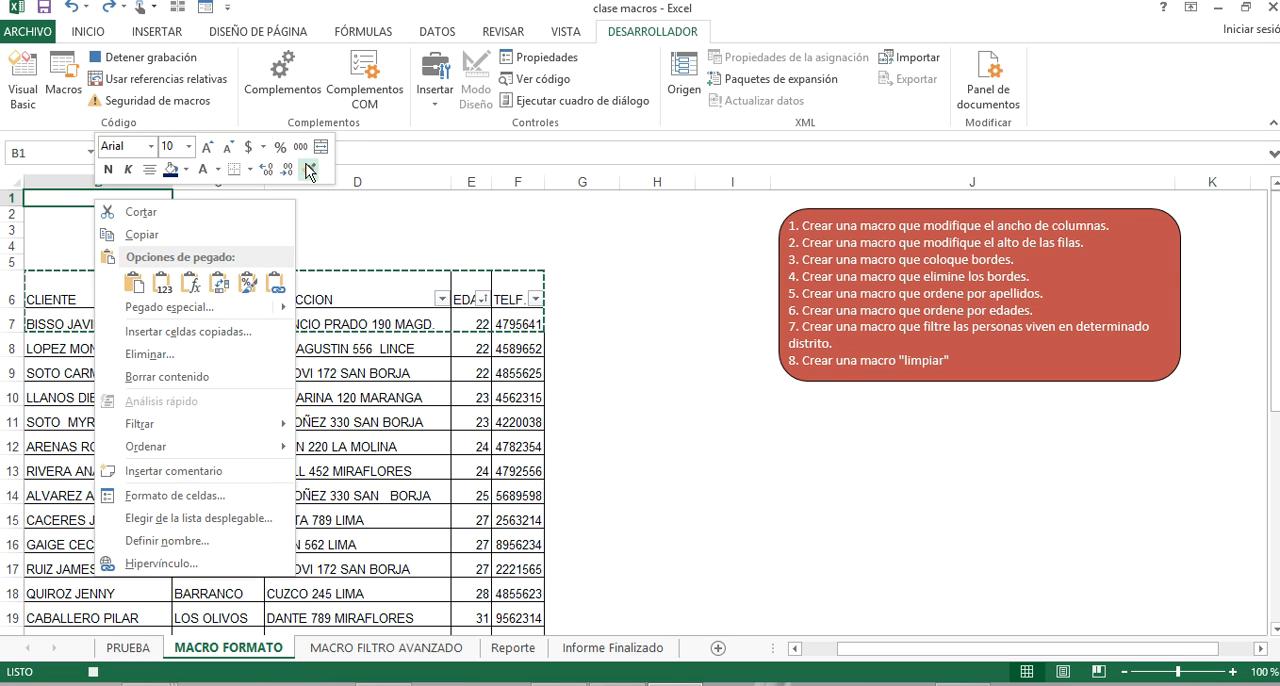
left_click(57, 200)
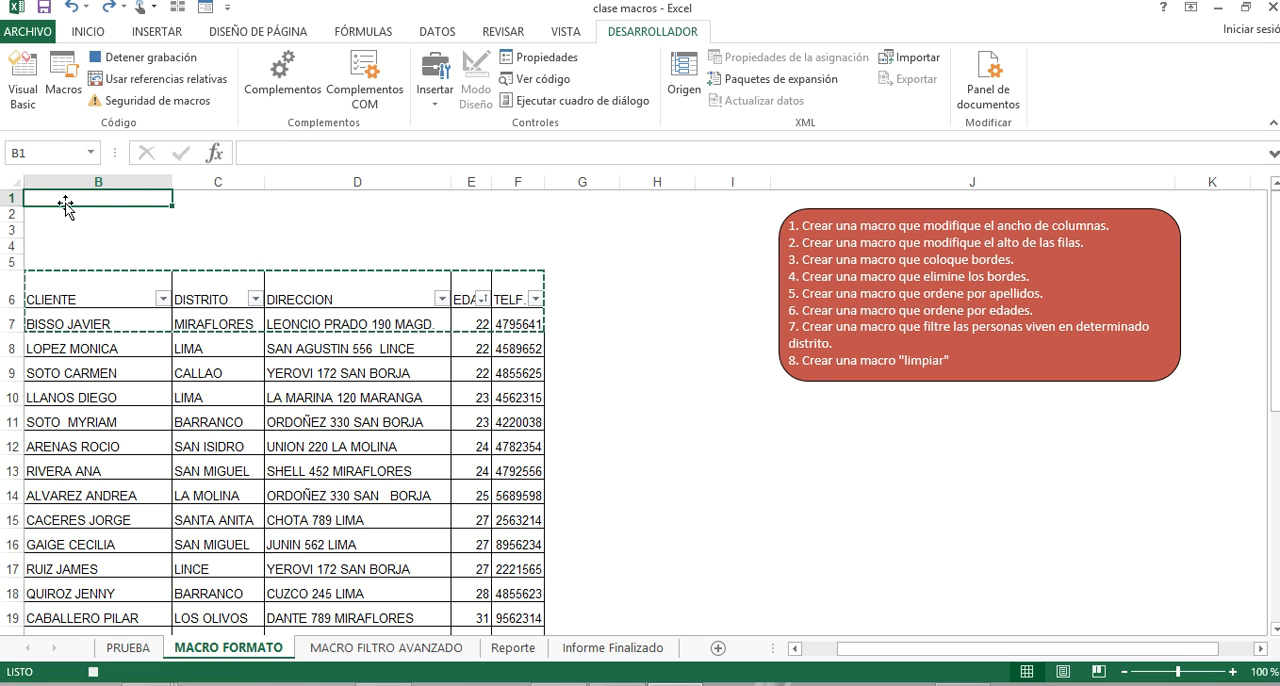
key("ctrl+v")
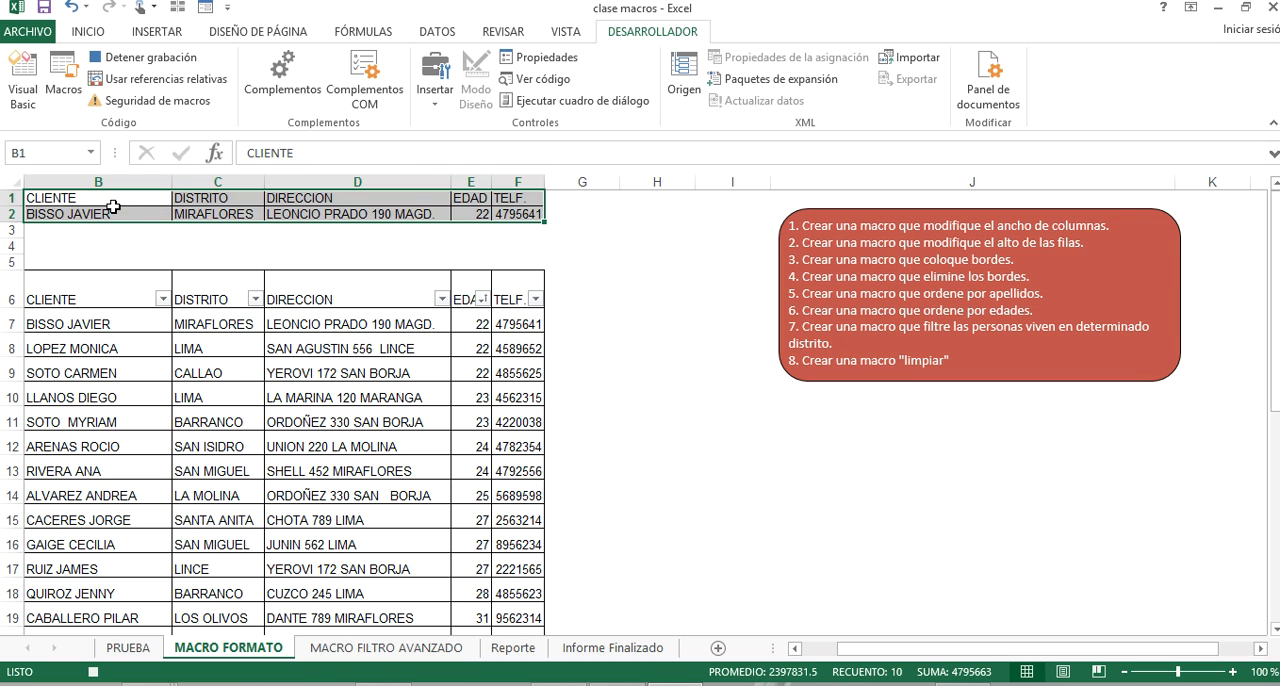
Clear the copied client data in B2:F2 and enter ATE as the DISTRITO criterion in C2.
left_click_drag(120, 214, 381, 231)
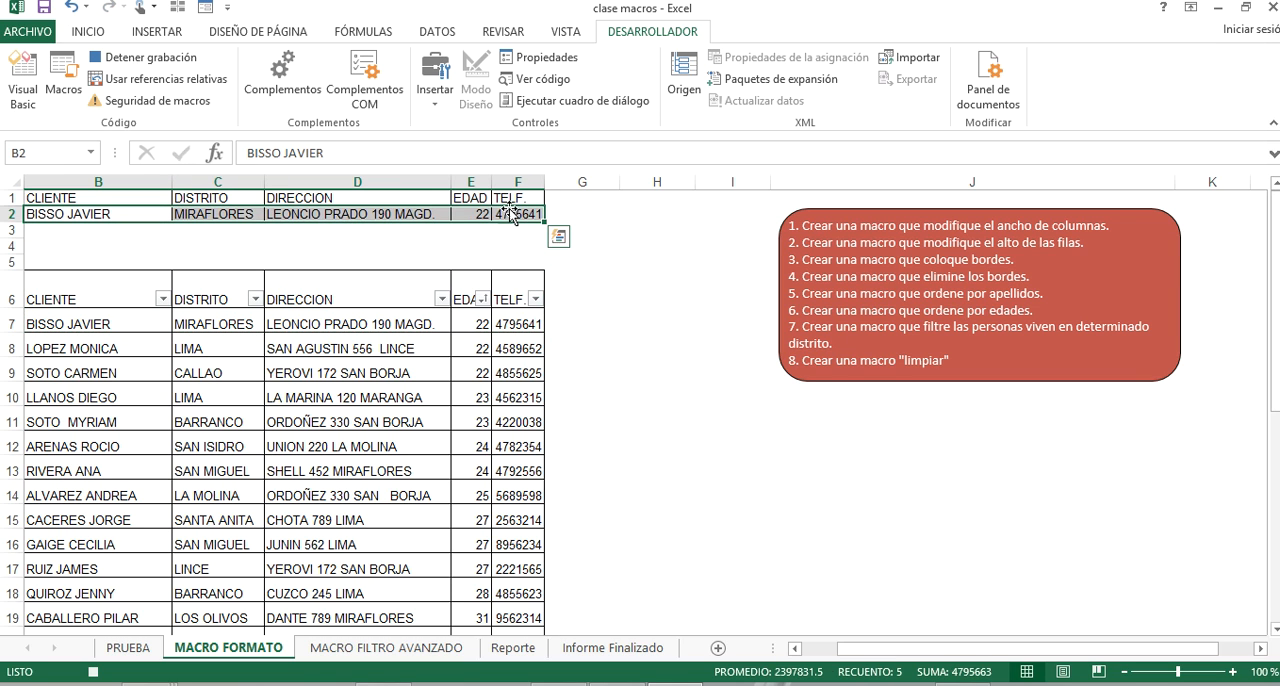
key("Delete")
left_click(367, 315)
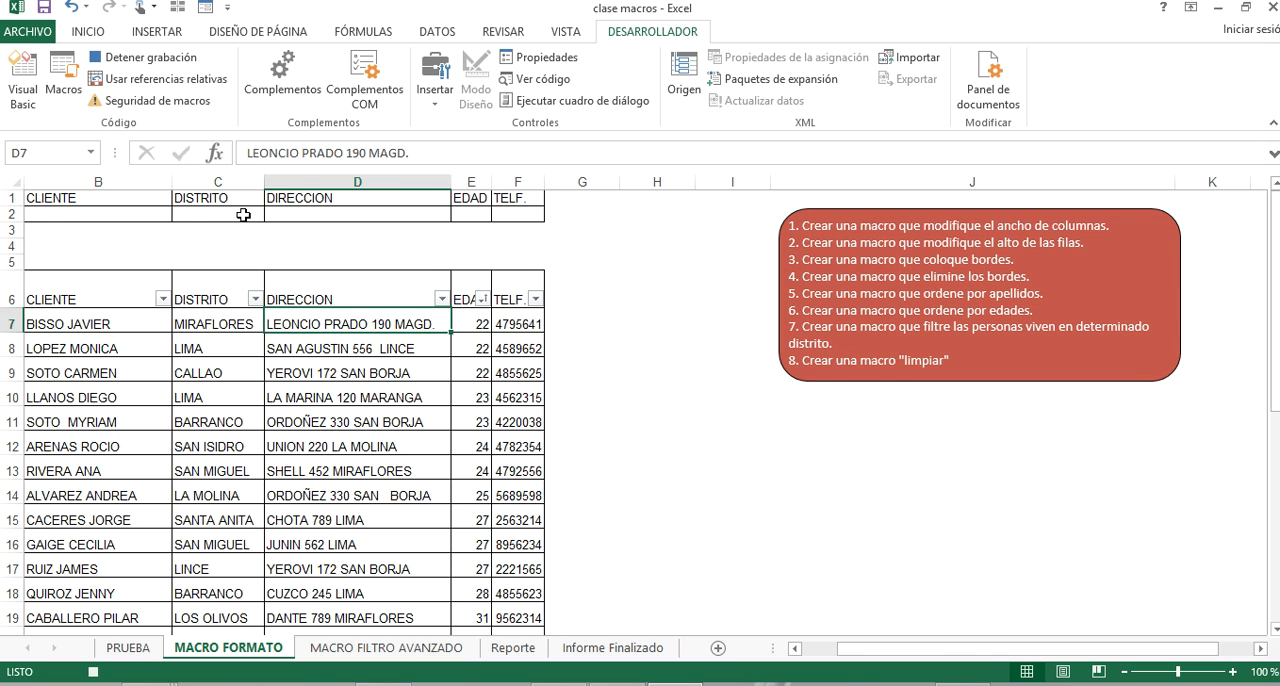
left_click(225, 213)
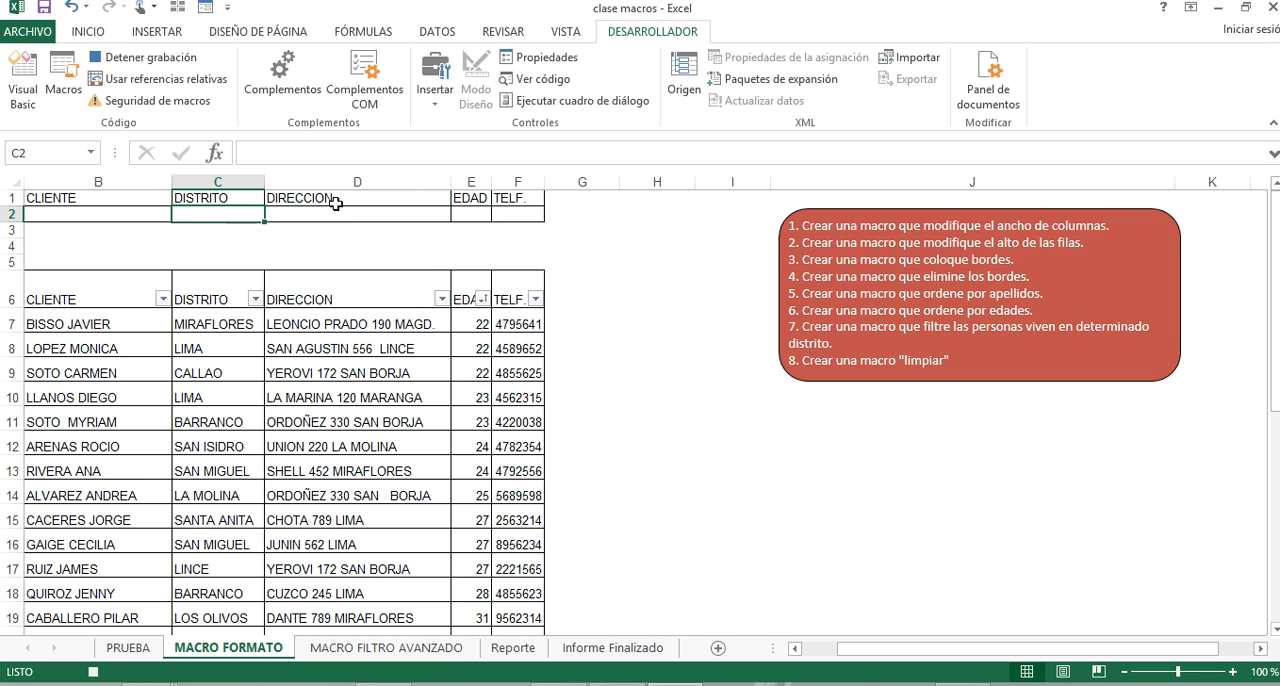
type("ATE")
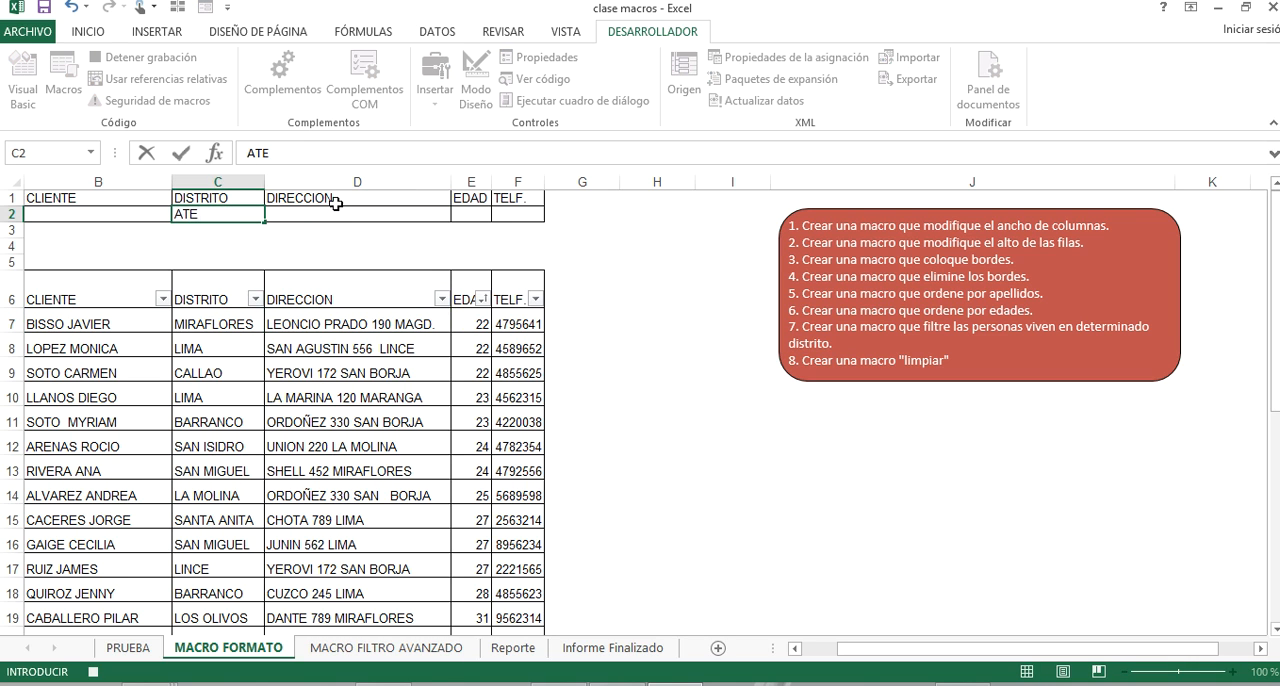
left_click(334, 245)
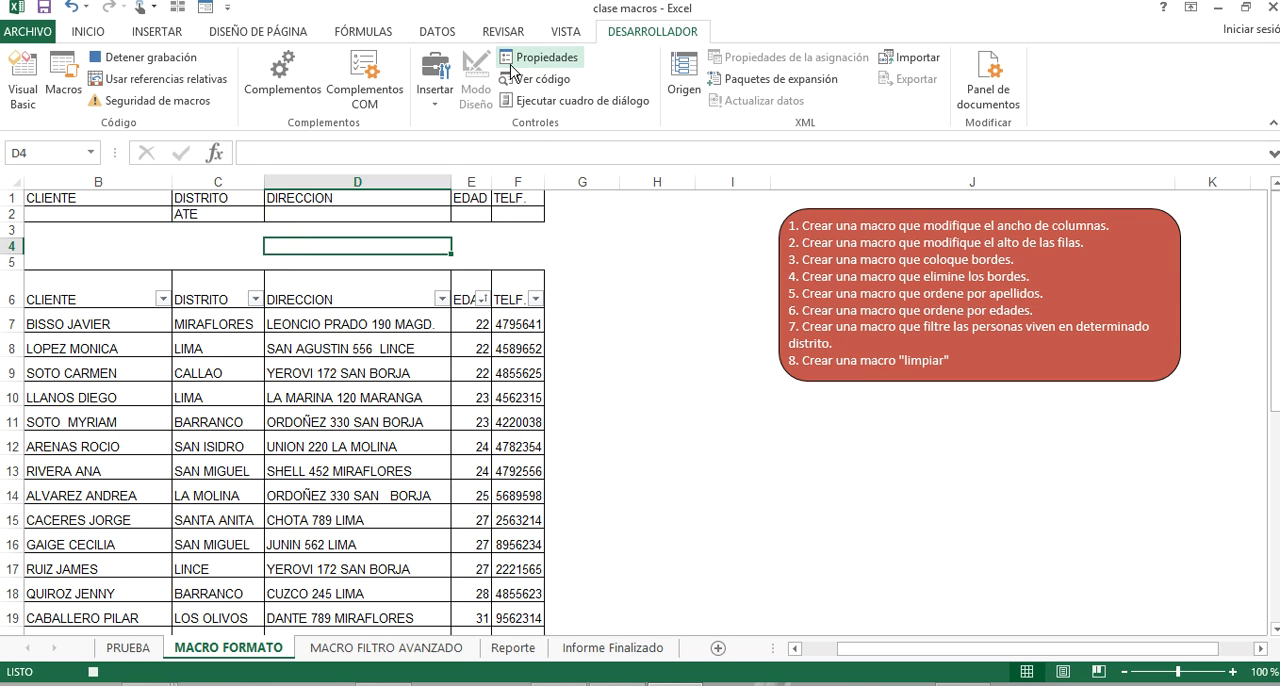
Apply an in-place advanced filter to list range B6:F35 with criteria range B1:F2, and stop the macro recording.
left_click(437, 31)
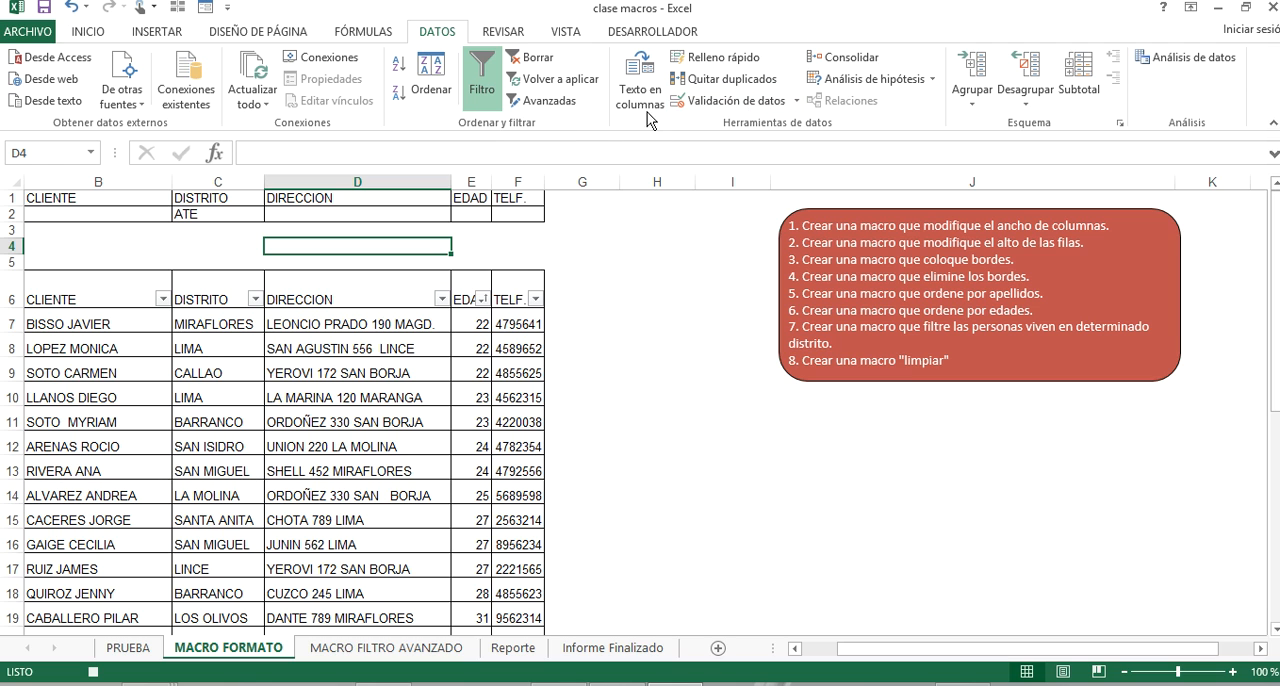
left_click(541, 100)
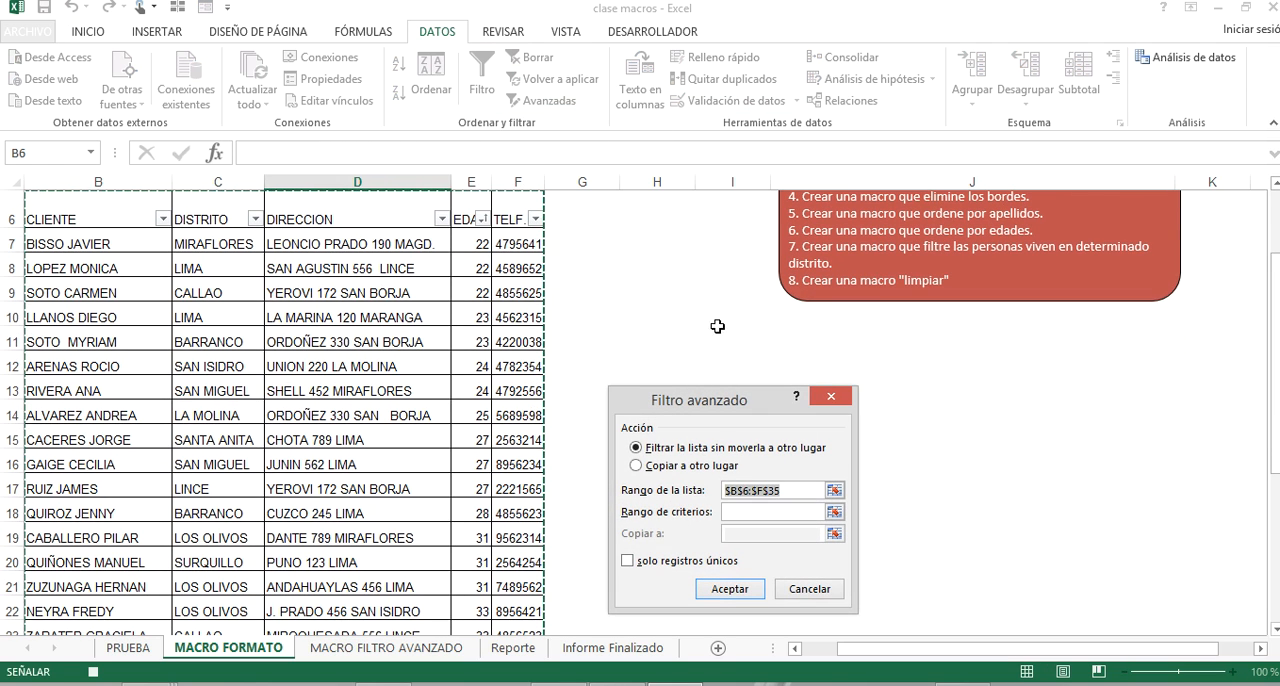
scroll(686, 420, "up", 2)
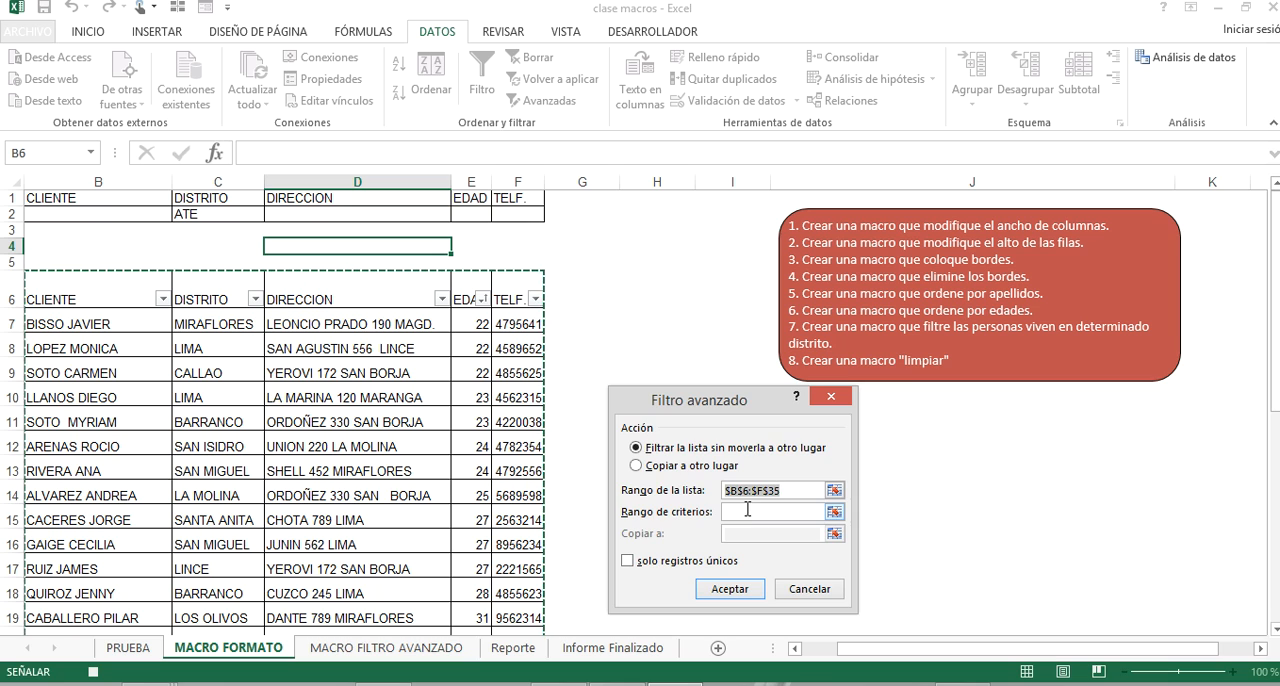
left_click(834, 512)
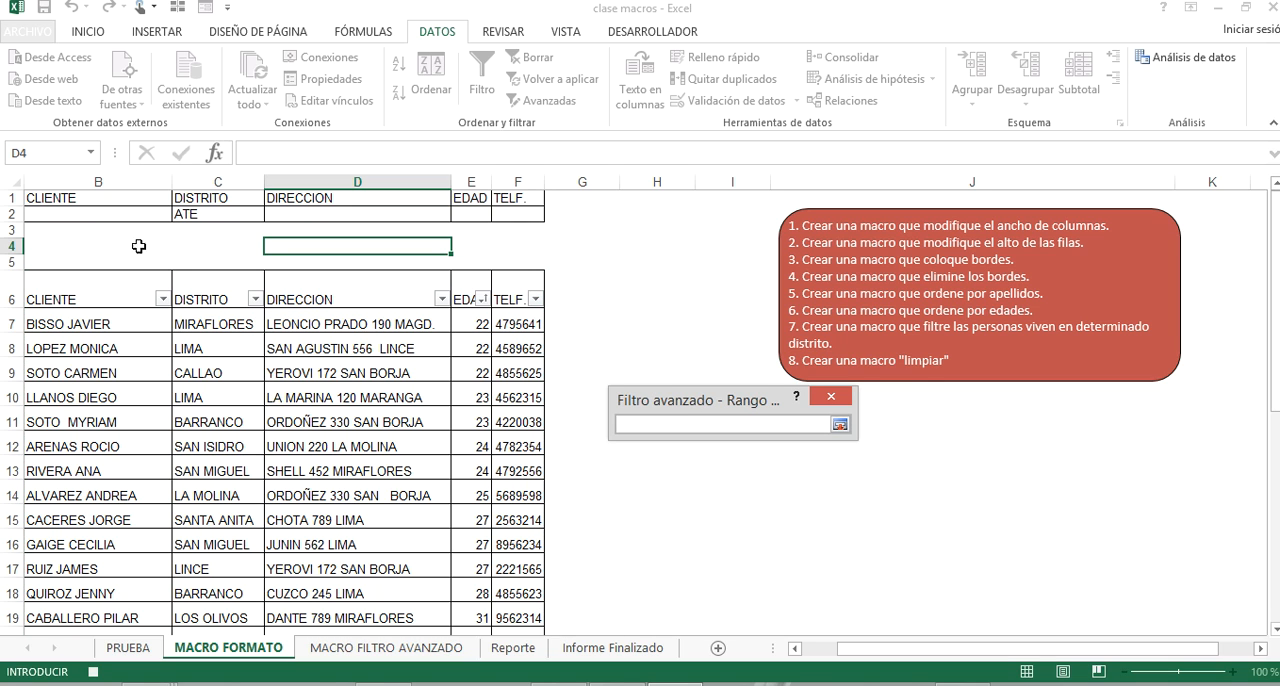
left_click_drag(97, 201, 507, 218)
left_click(840, 424)
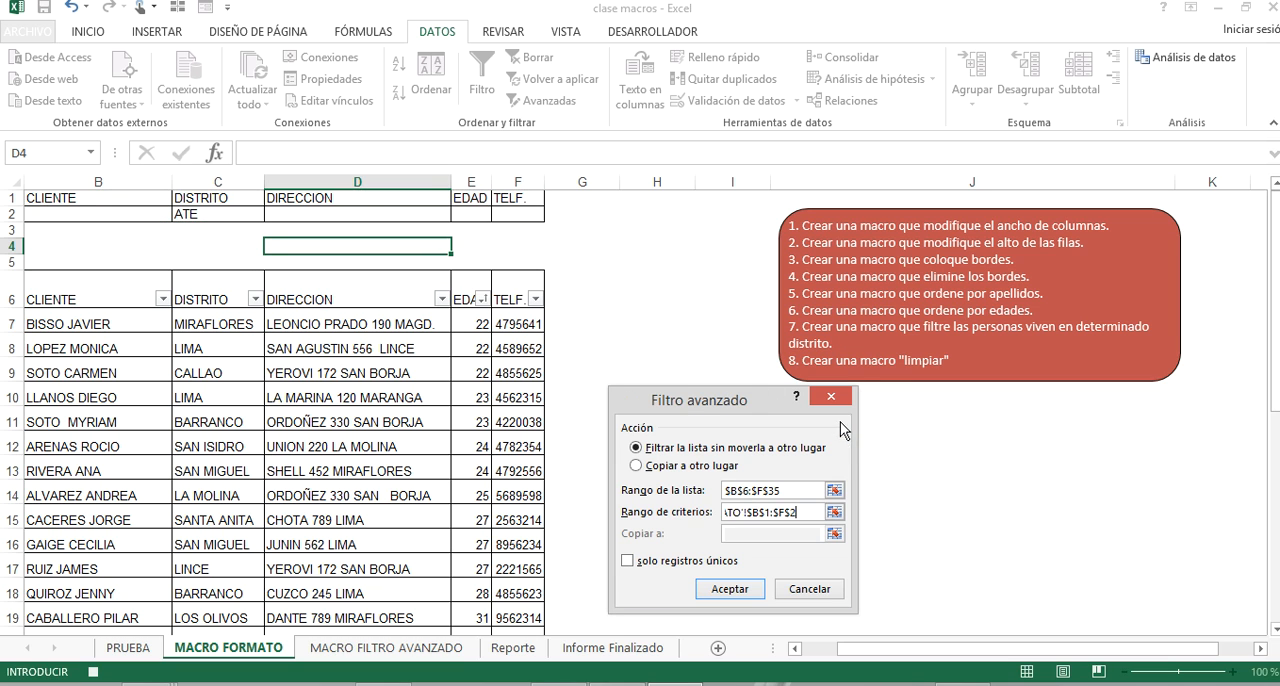
left_click(733, 591)
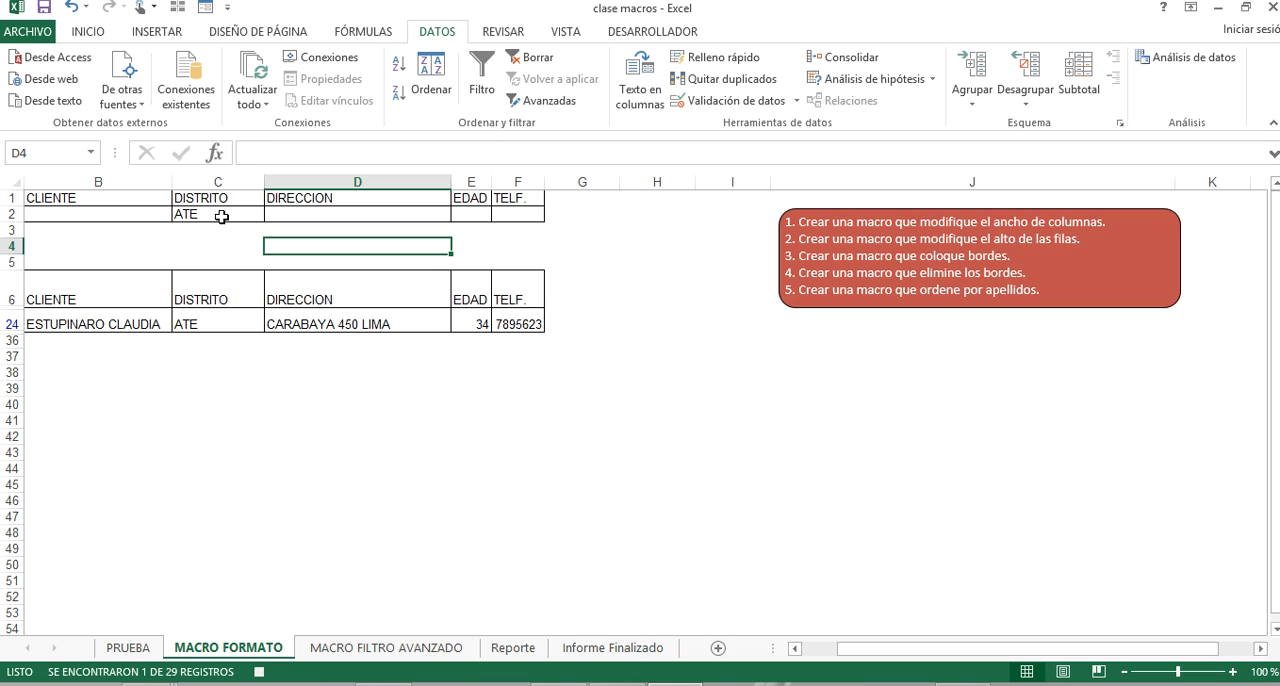
left_click(645, 33)
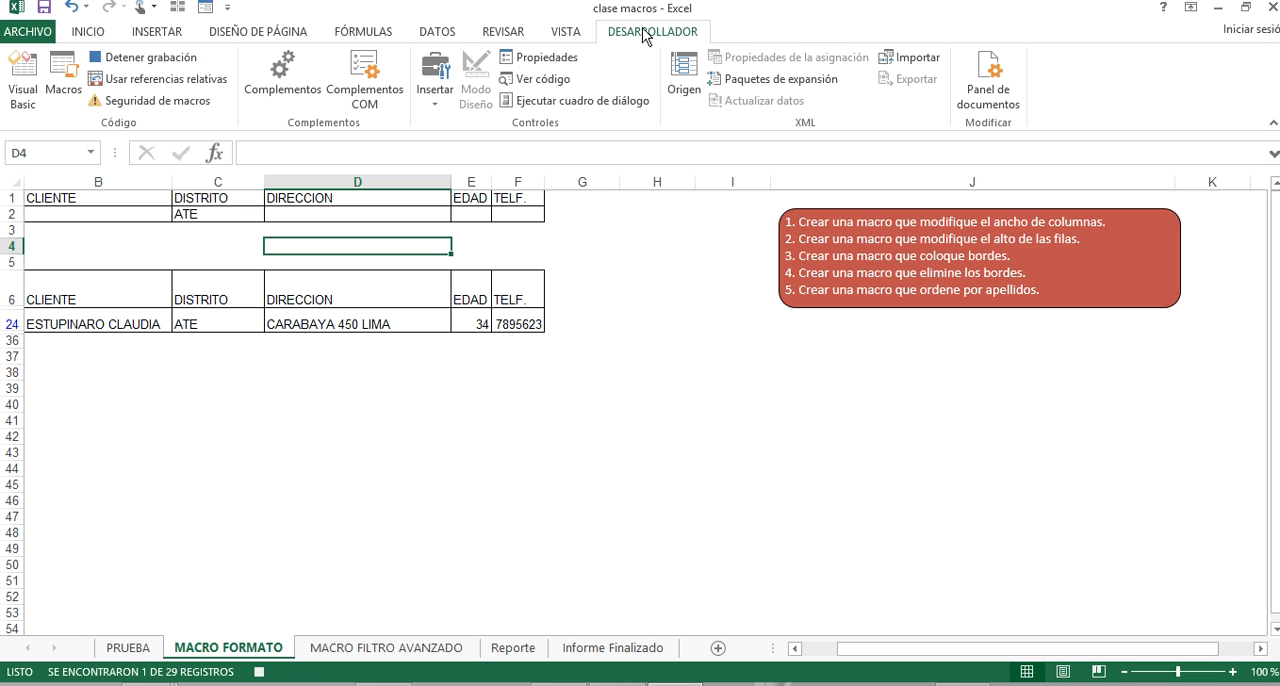
left_click(140, 57)
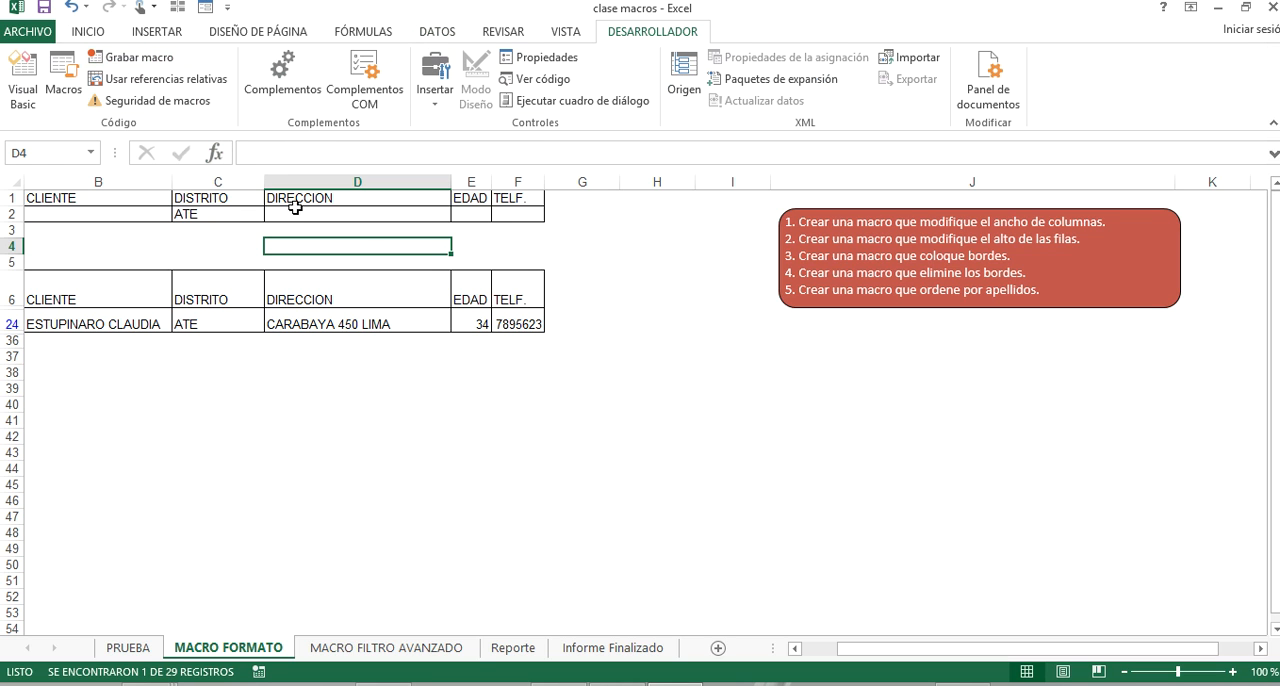
Try to unhide the filtered client records by showing the hidden rows between rows 6 and 37.
left_click(230, 216)
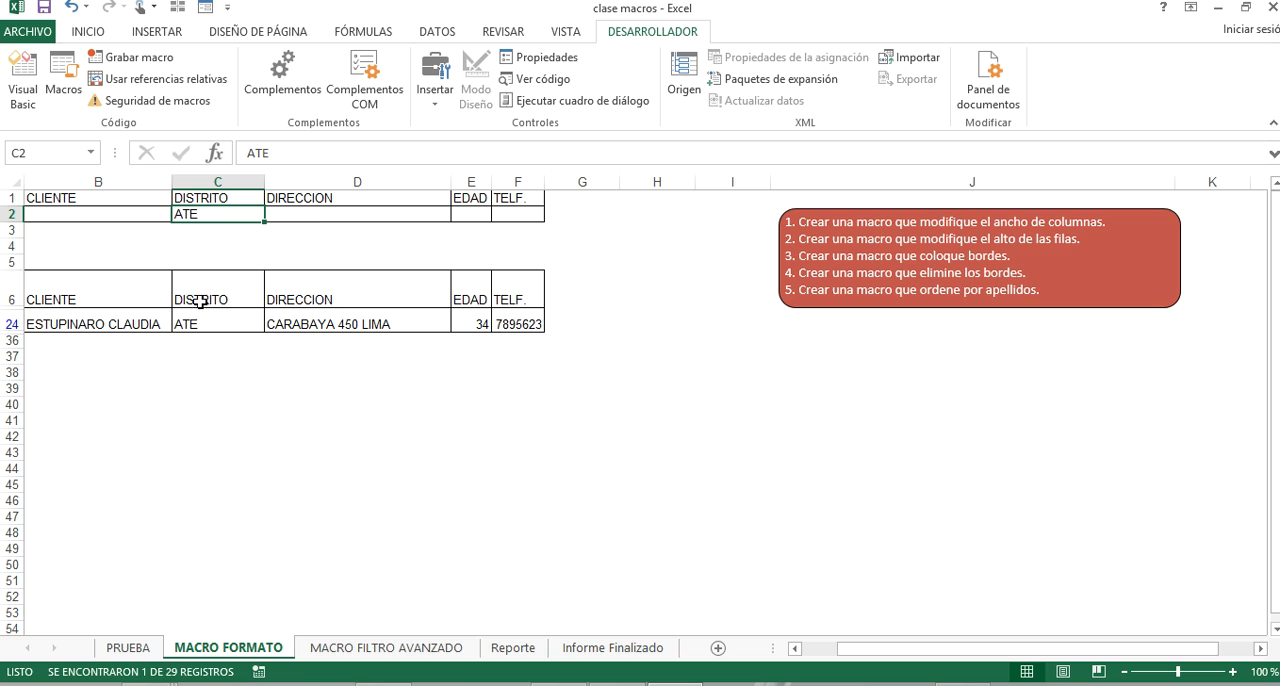
left_click_drag(8, 292, 12, 358)
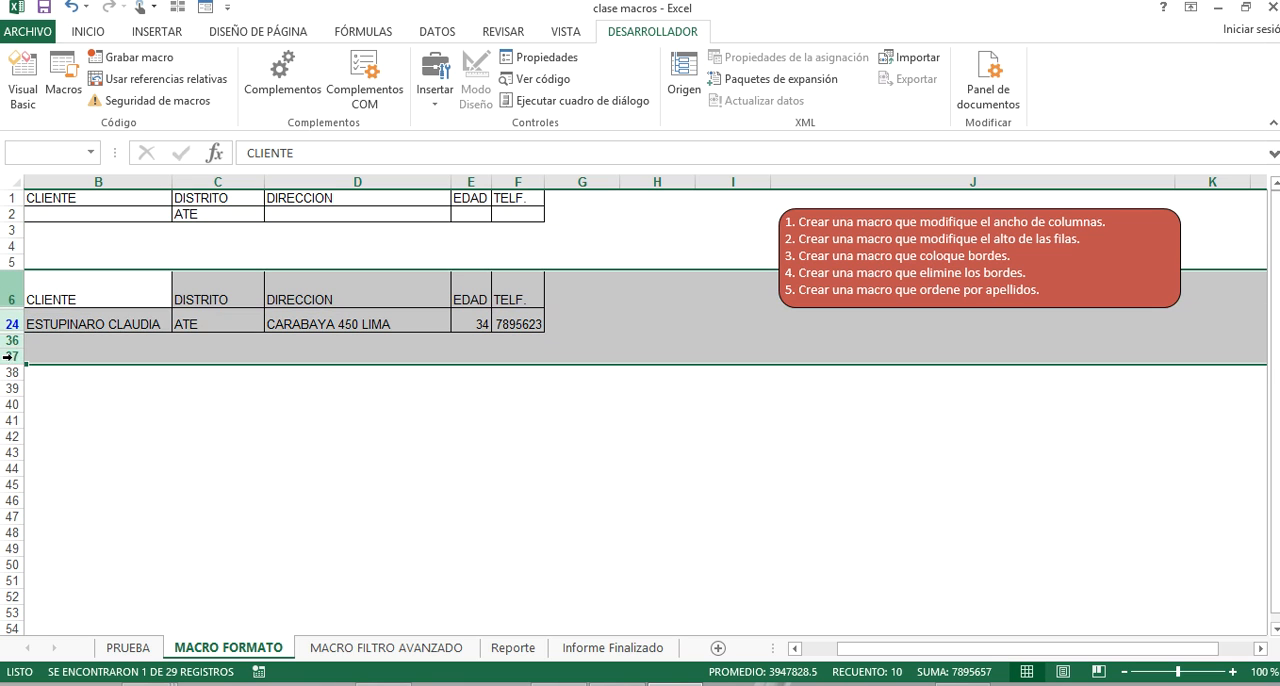
right_click(12, 358)
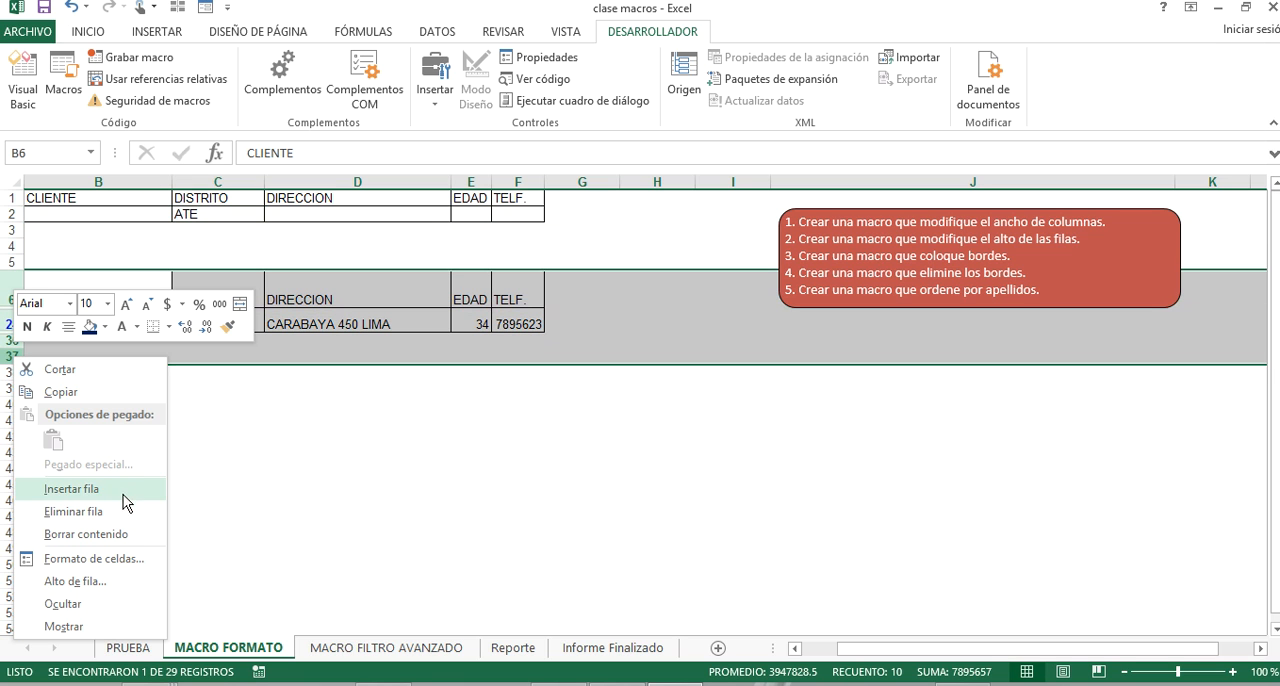
left_click(116, 627)
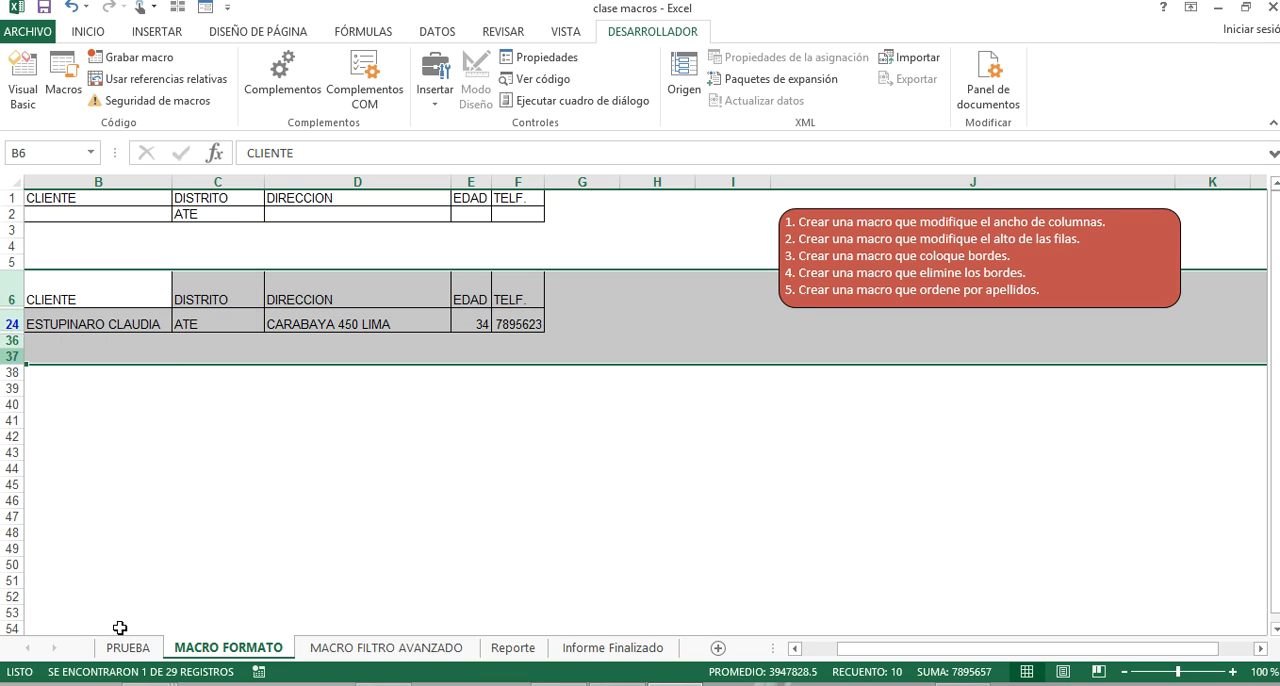
right_click(12, 301)
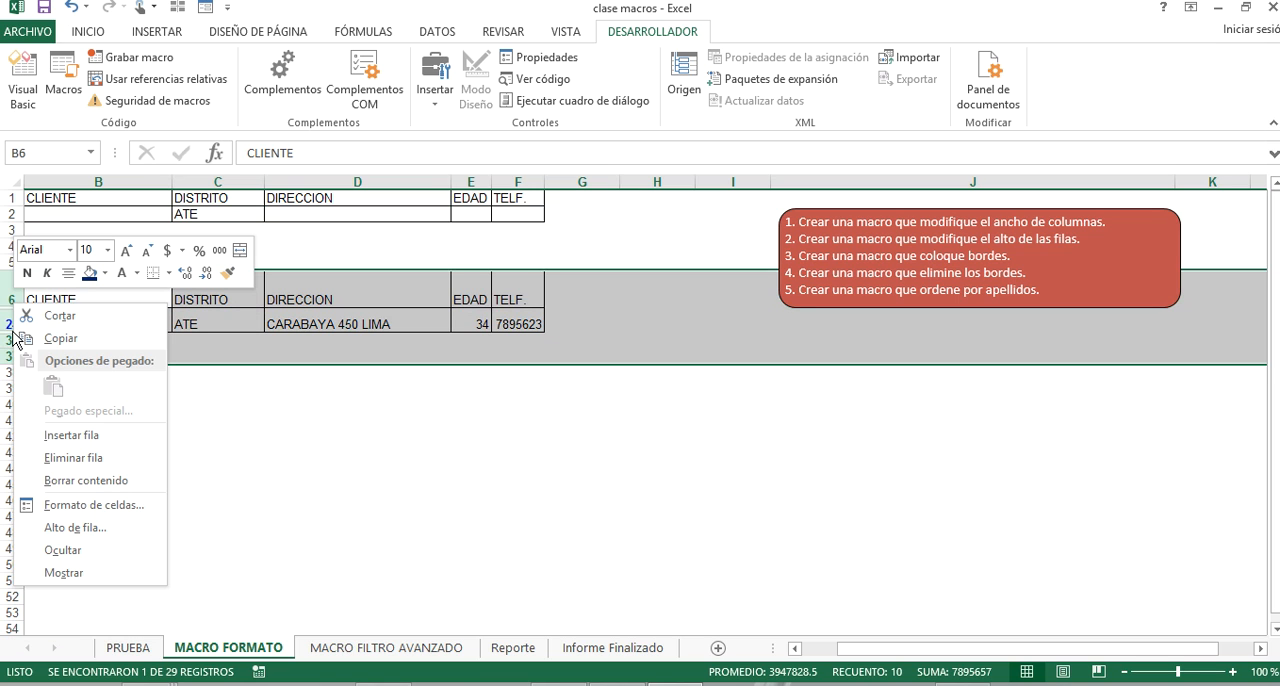
left_click(122, 570)
left_click(198, 392)
Clear the DISTRITO criterion in C2 and reapply the in-place advanced filter to B6:F35 with criteria range B1:F2.
left_click(216, 214)
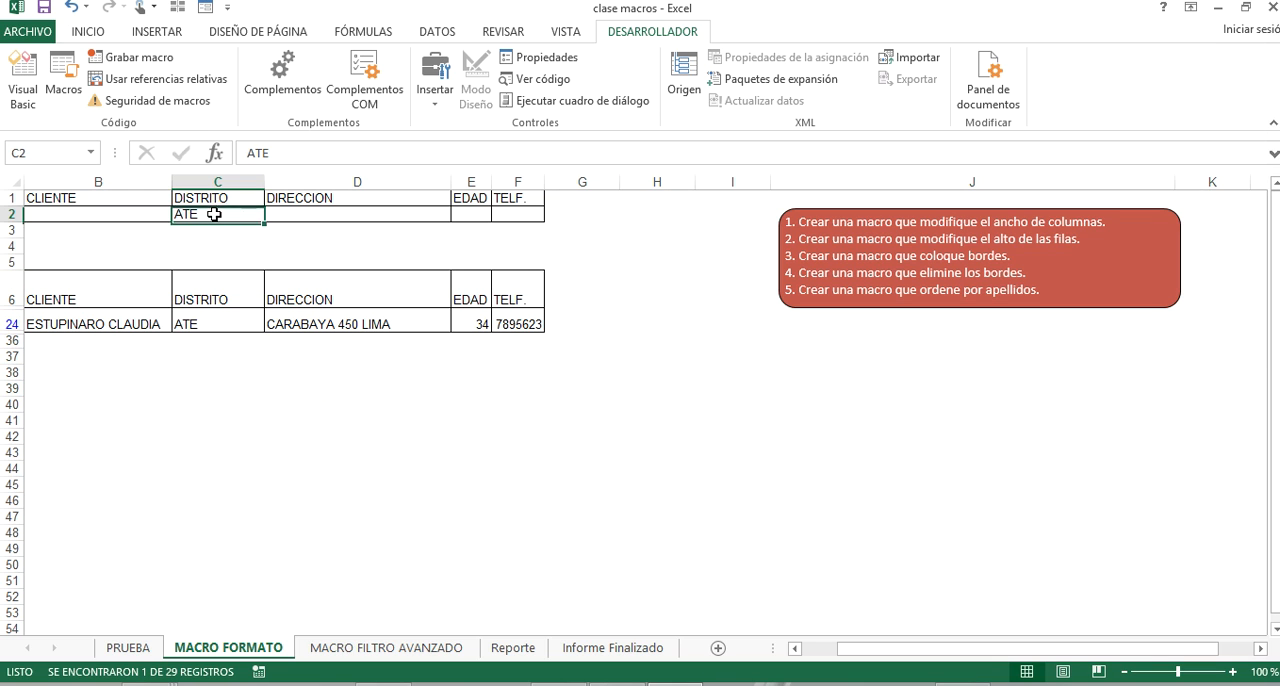
key("Delete")
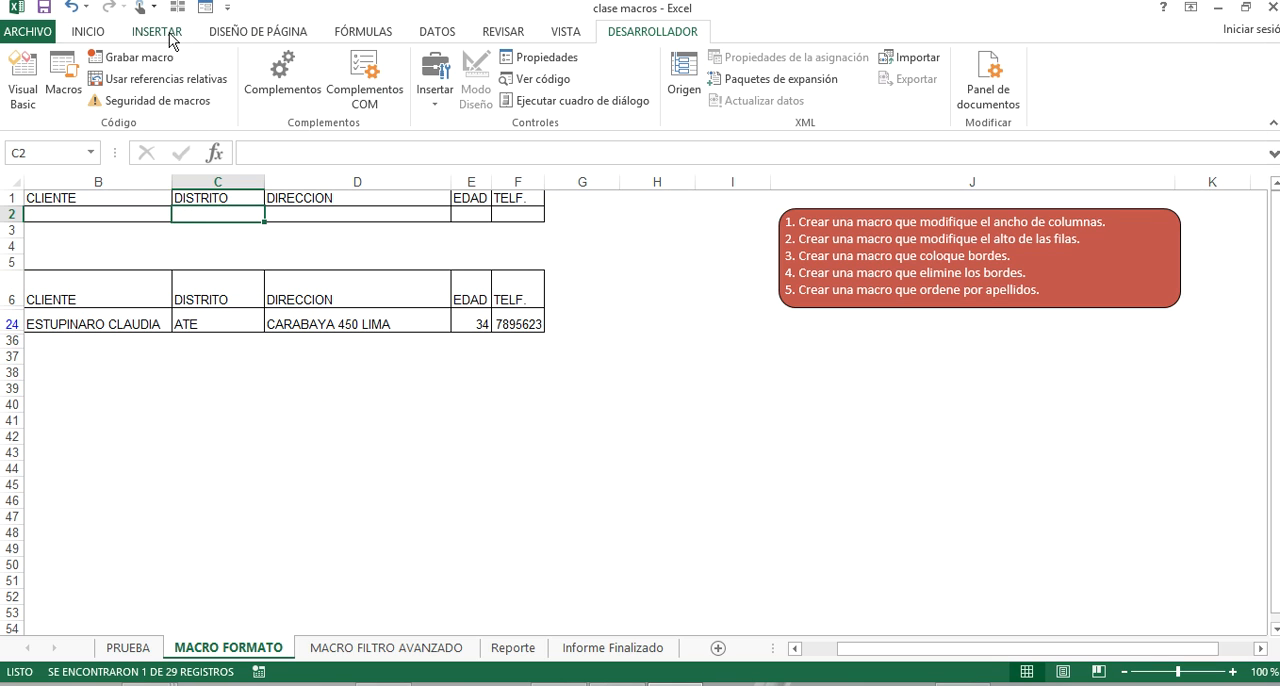
left_click(436, 31)
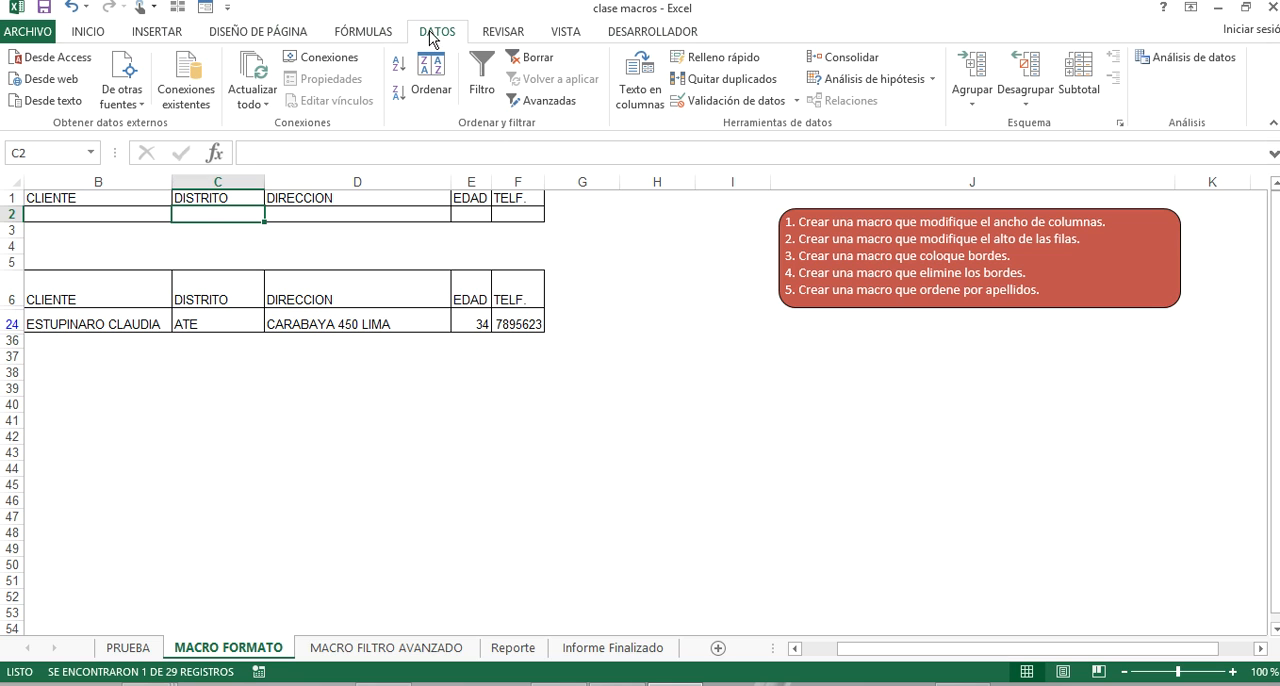
left_click(544, 104)
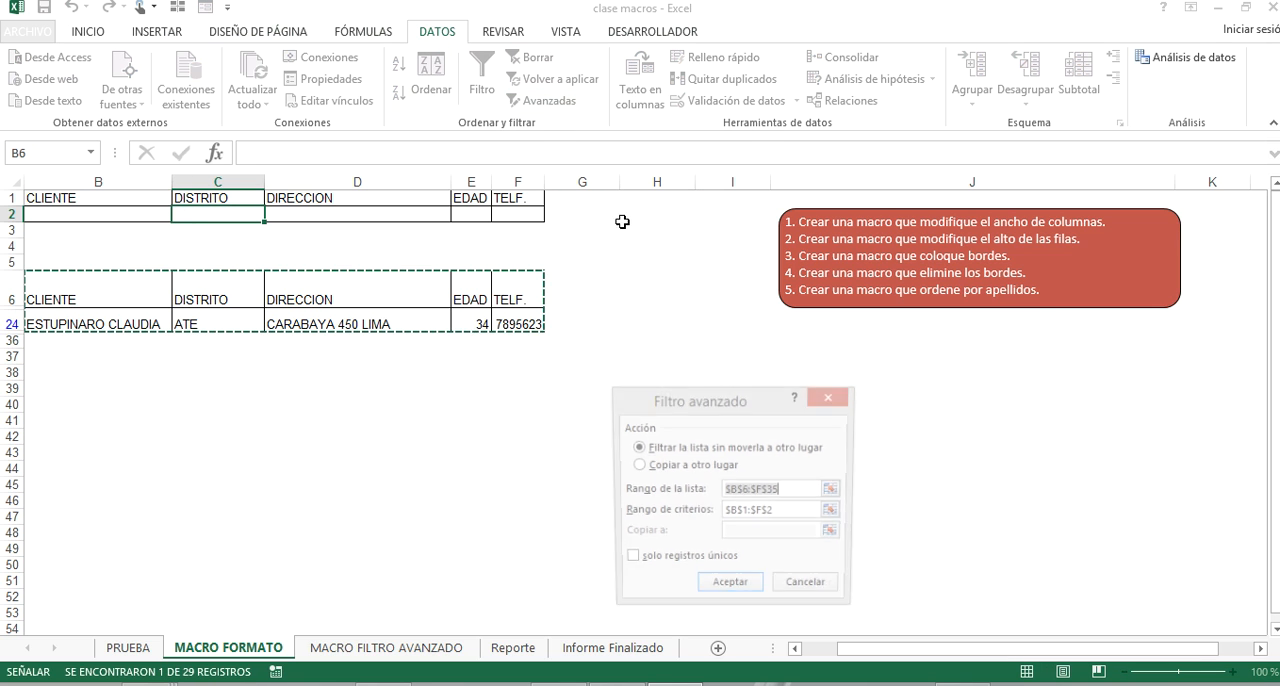
left_click(730, 589)
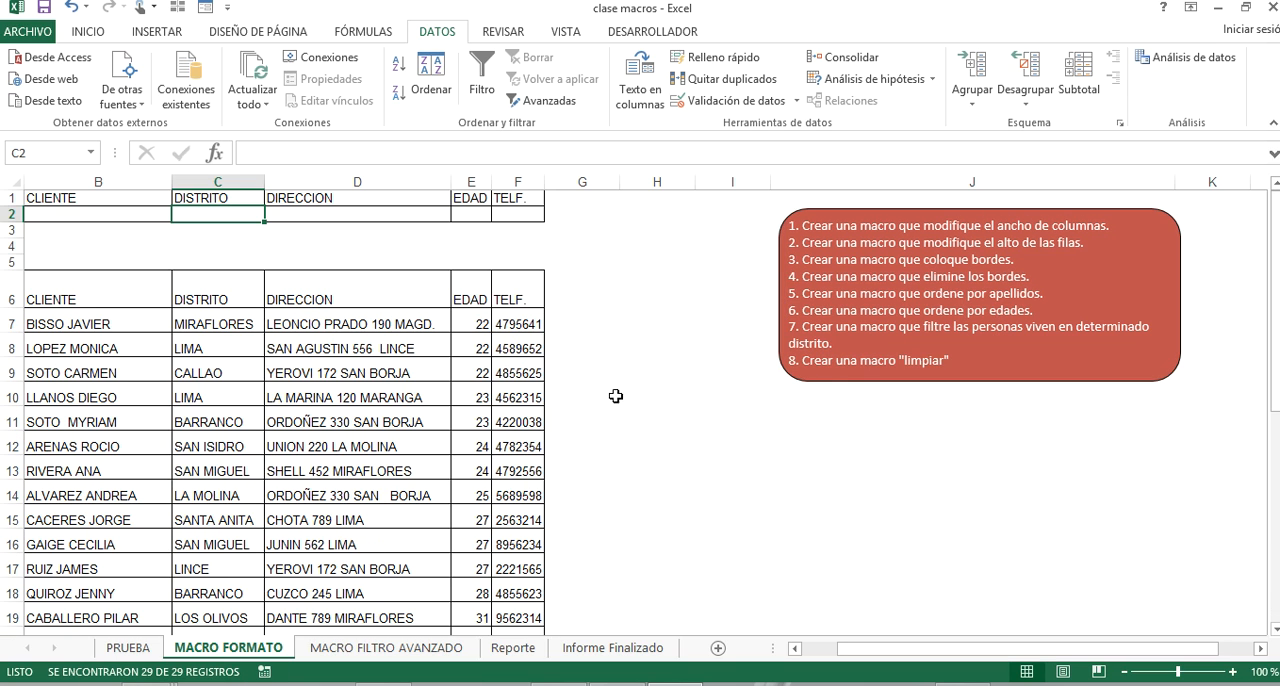
left_click(834, 431)
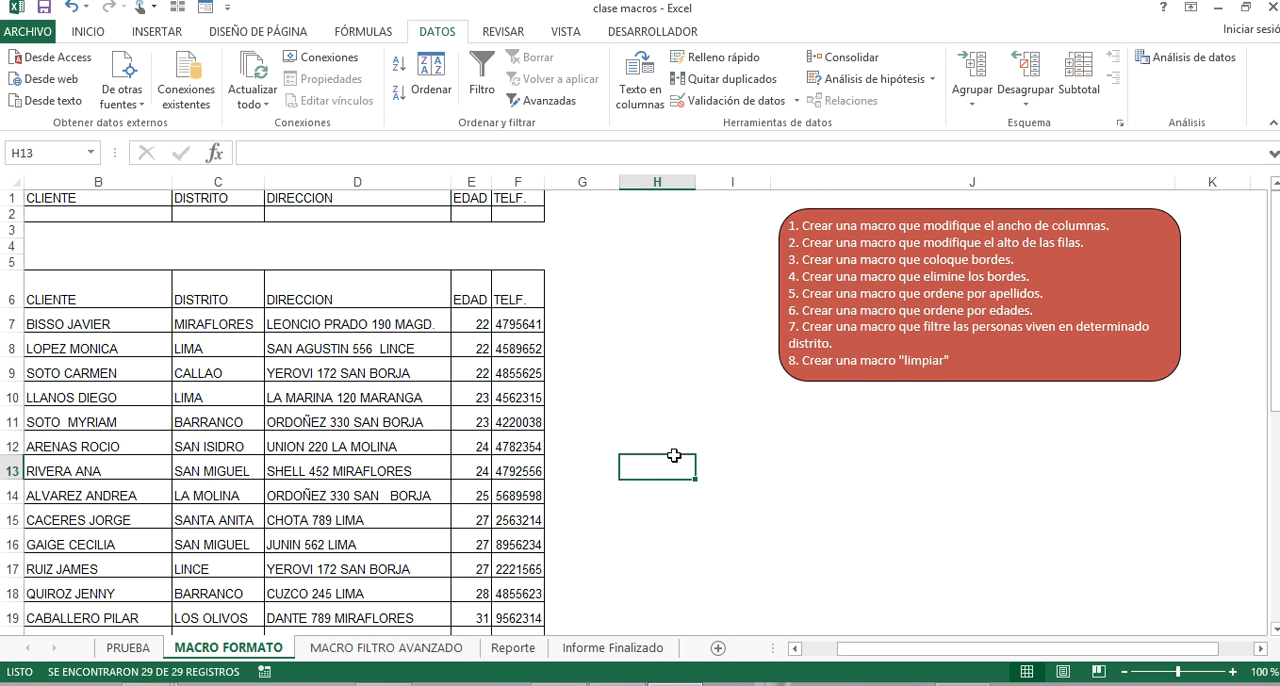
Delete item 8 about the "limpiar" macro from the red instructions box and shorten the box to fit its text.
left_click(914, 372)
left_click_drag(961, 360, 770, 362)
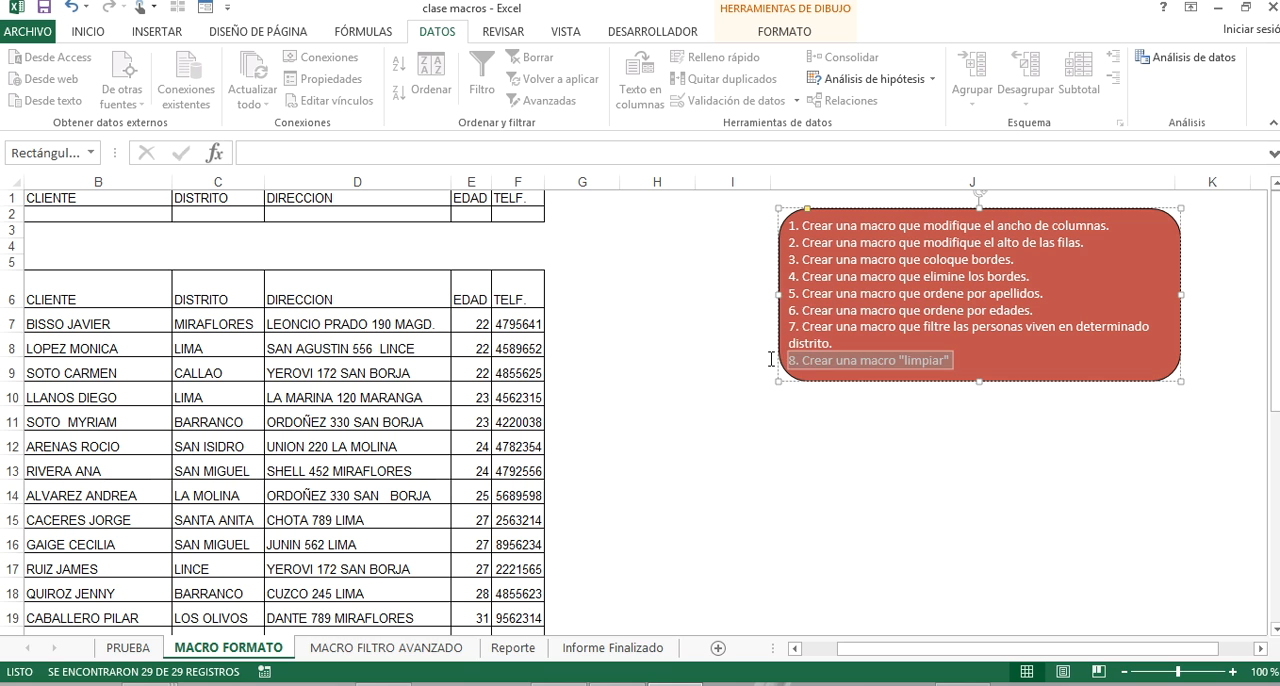
key("BackSpace")
left_click(923, 430)
left_click(960, 374)
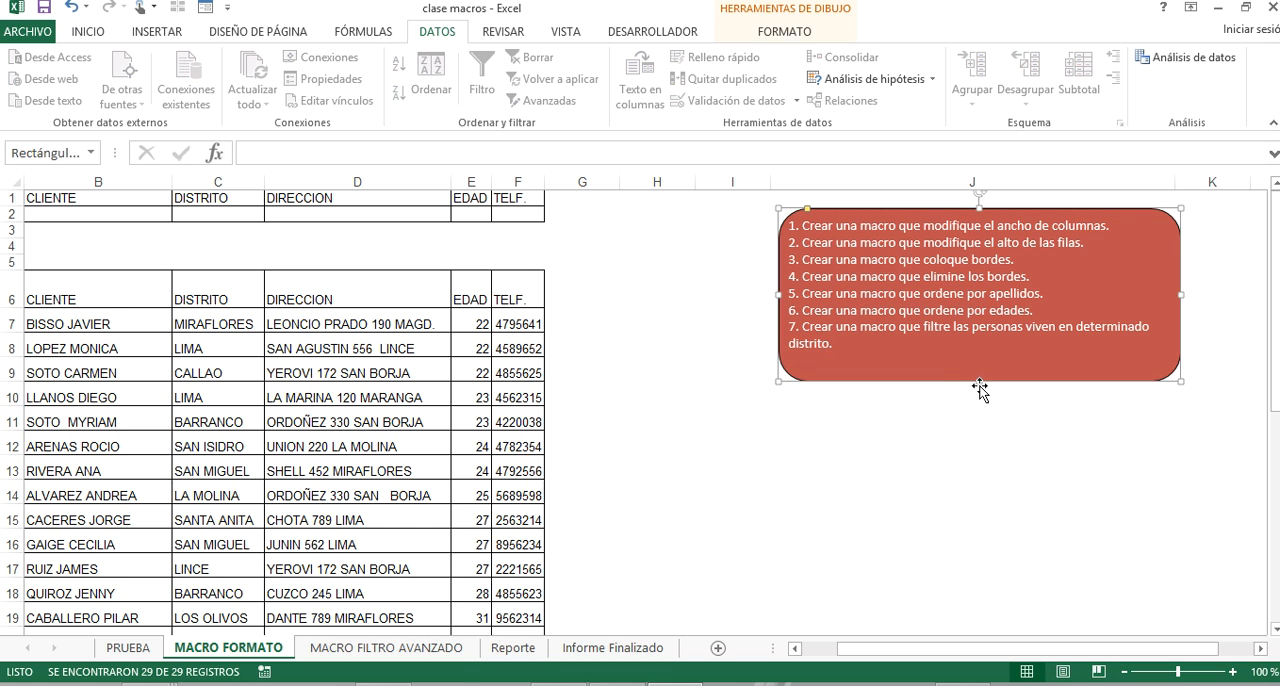
left_click_drag(979, 380, 975, 361)
left_click(618, 316)
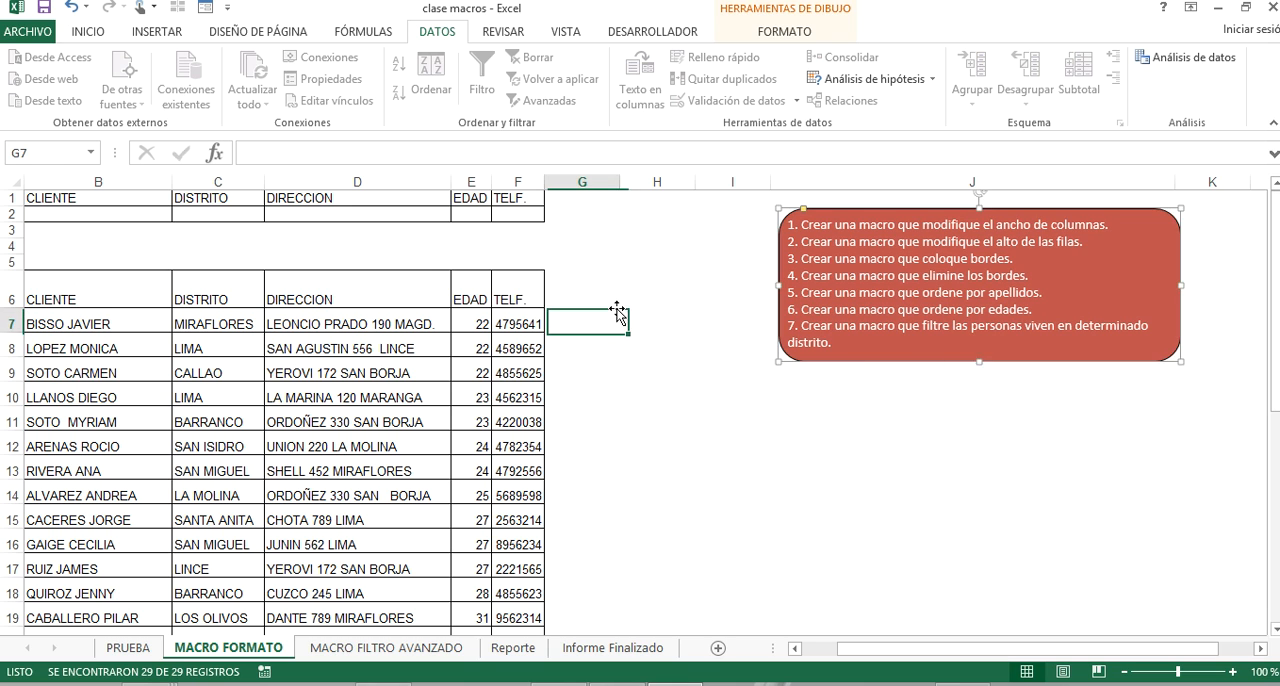
left_click(829, 546)
Draw a form-control button below the instructions box, spanning about rows 11 to 13 from column H into column J.
left_click(88, 31)
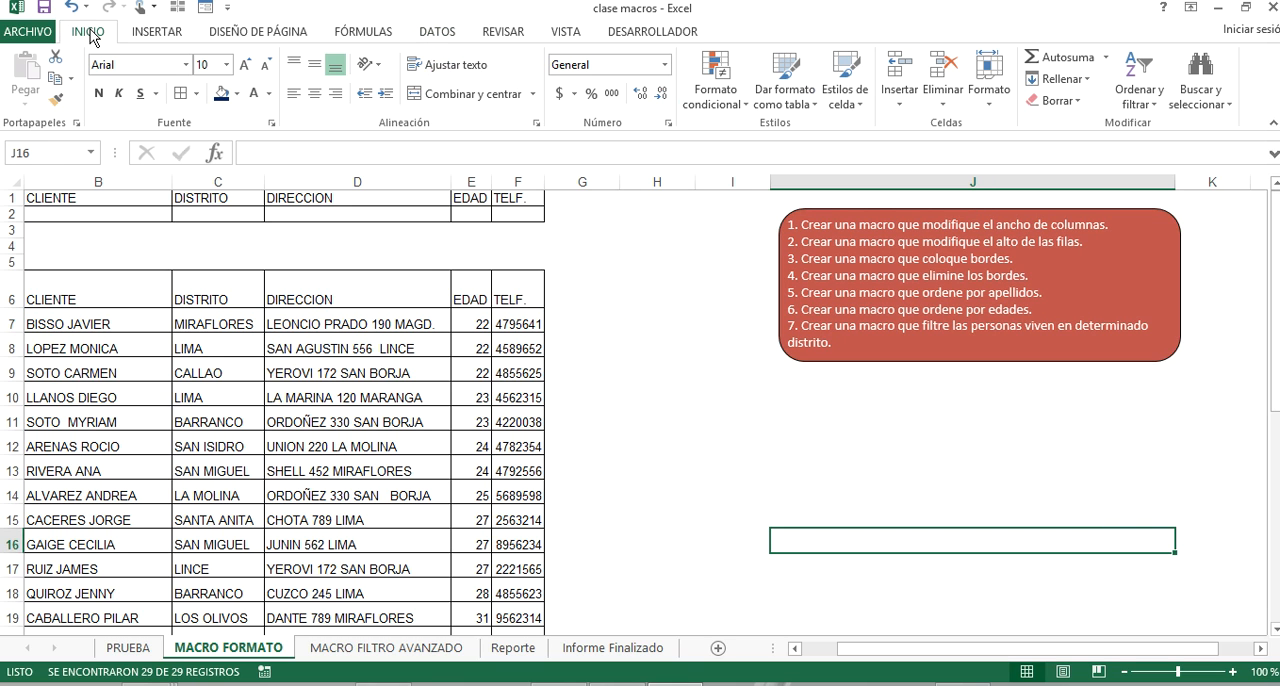
left_click(437, 38)
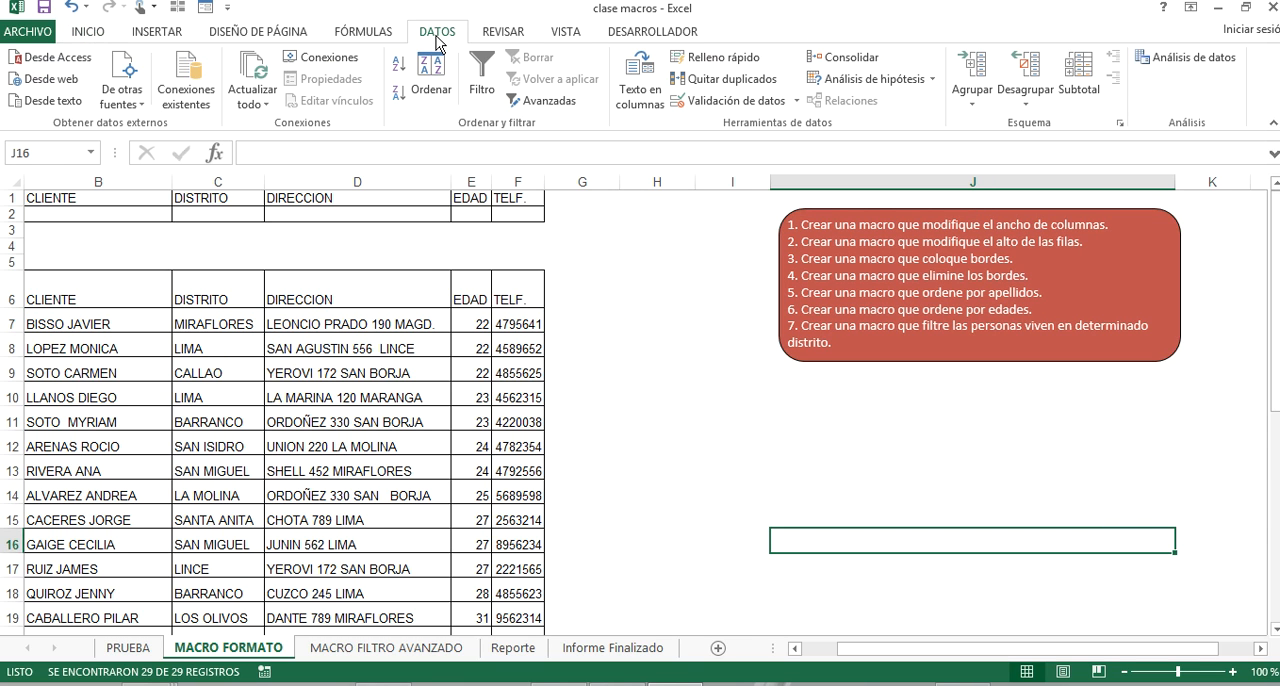
left_click(611, 36)
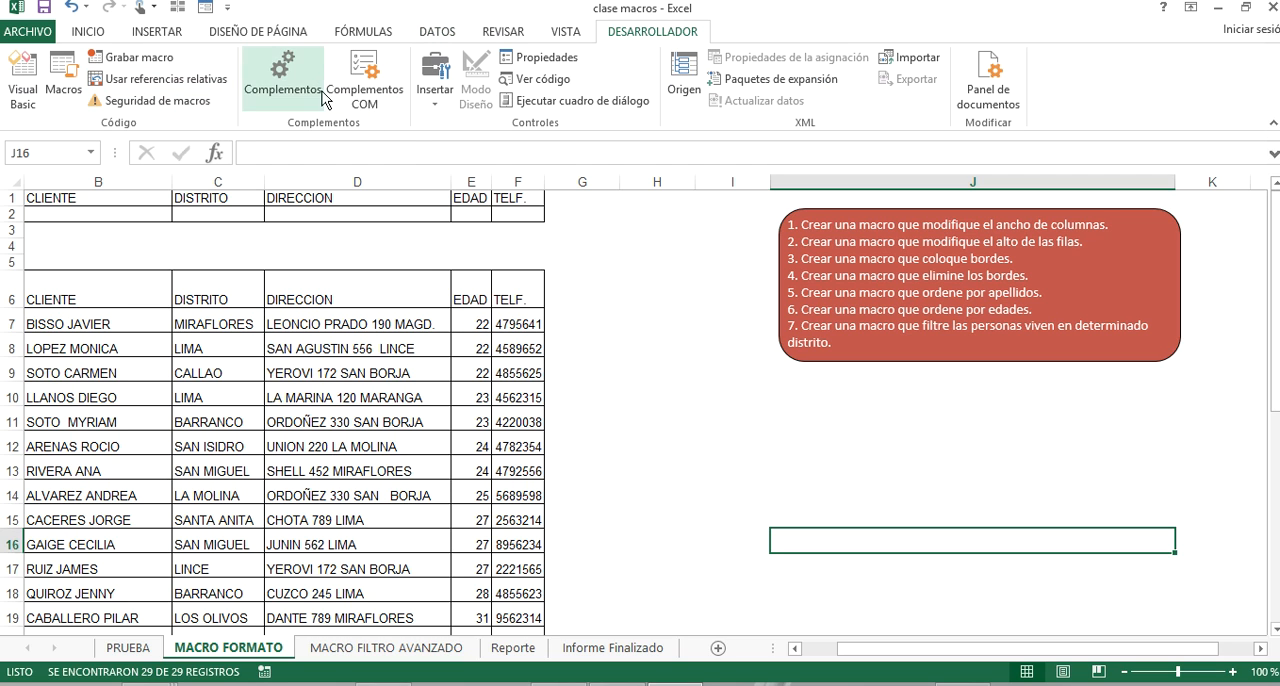
left_click(434, 102)
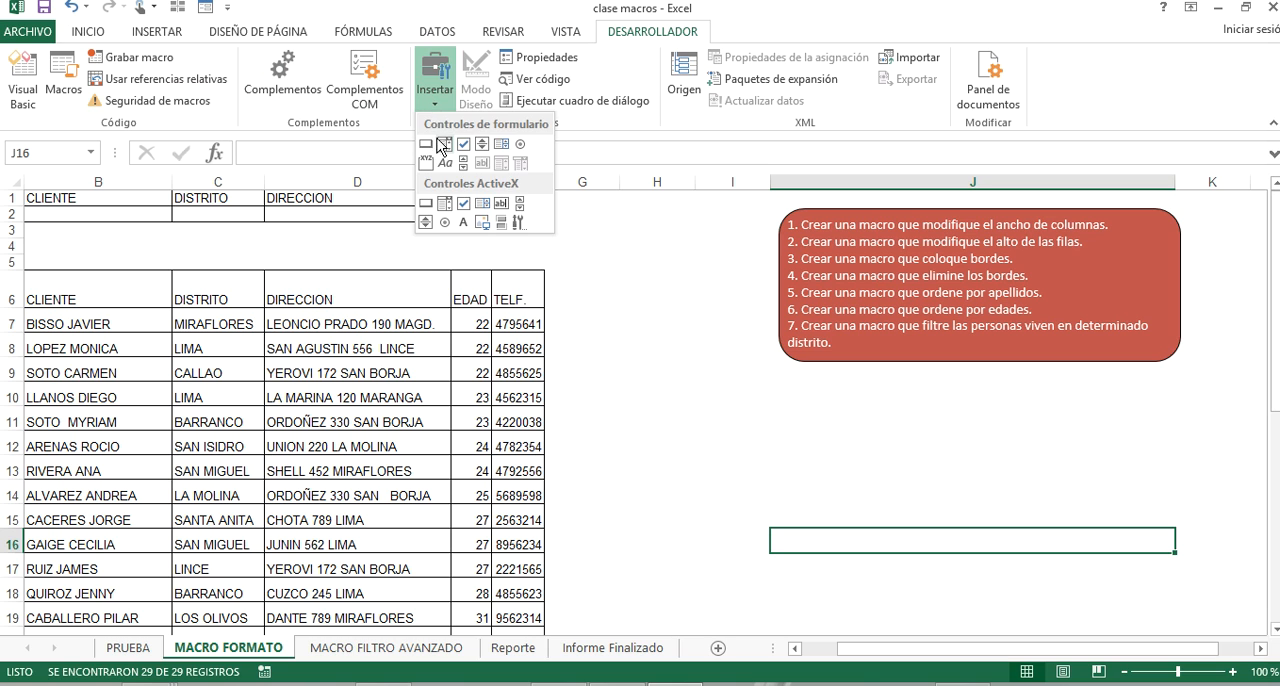
left_click(426, 144)
left_click_drag(664, 421, 855, 488)
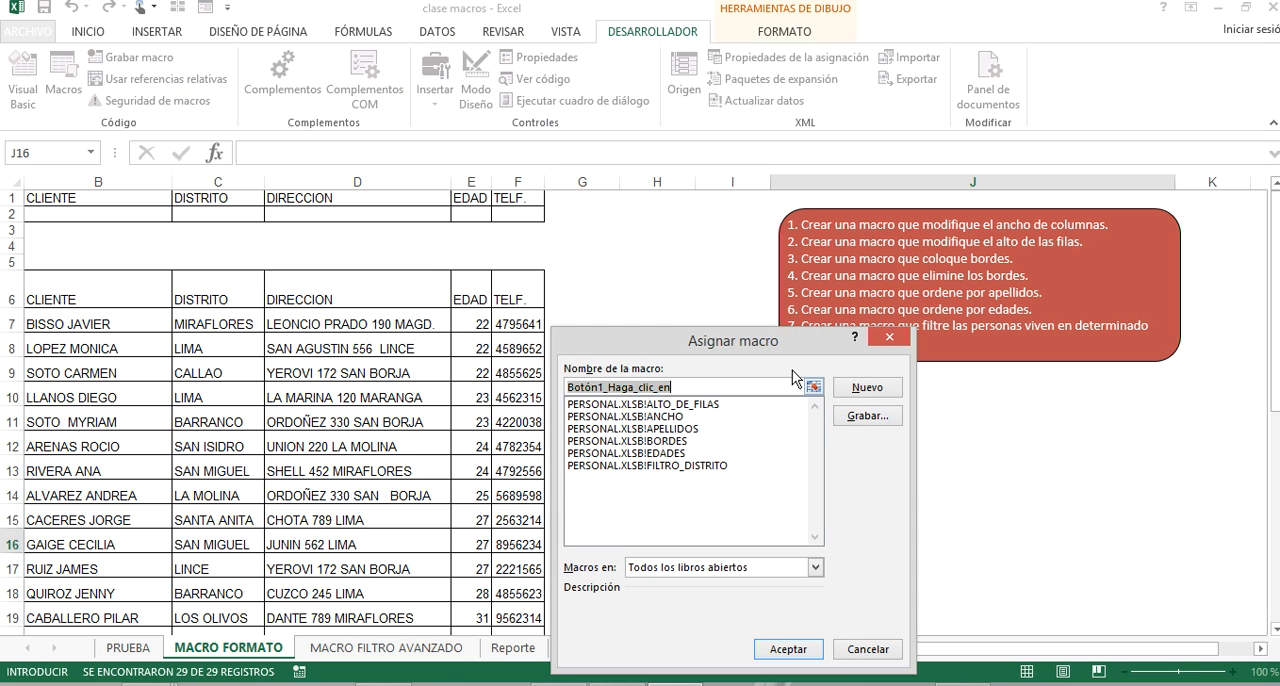
Assign the macro PERSONAL.XLSB!ANCHO to the new button and deselect it.
left_click_drag(783, 360, 509, 316)
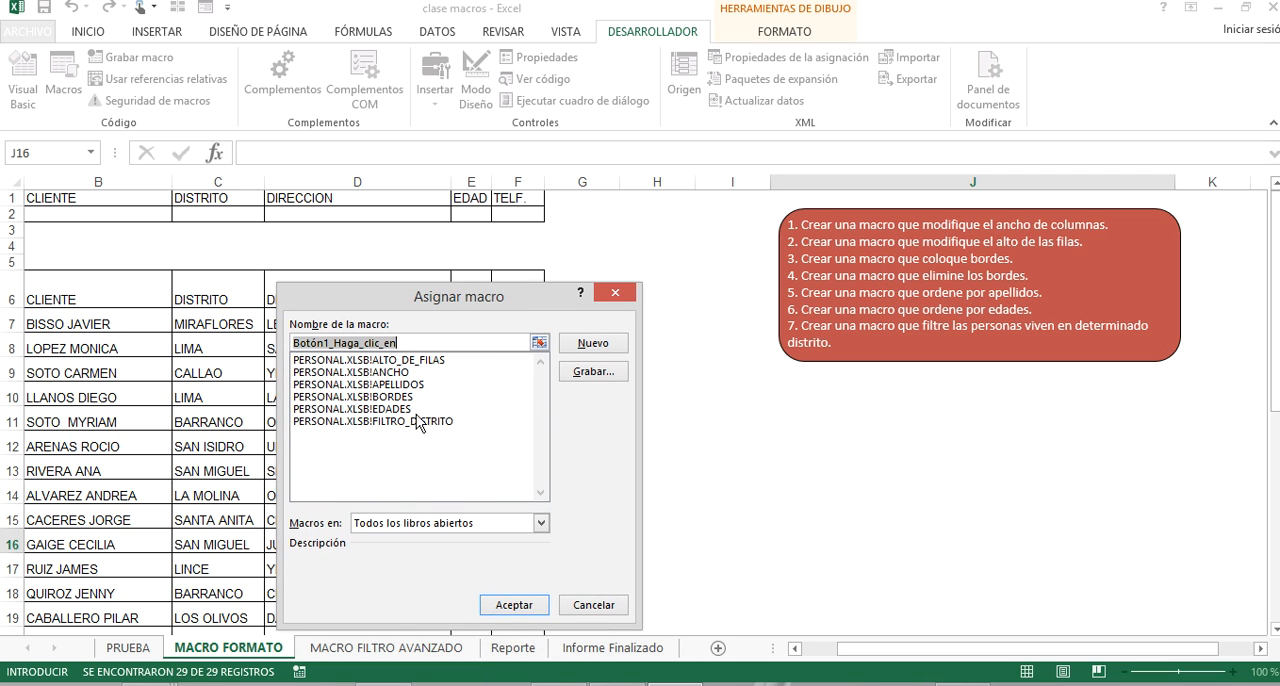
left_click(409, 373)
left_click(503, 606)
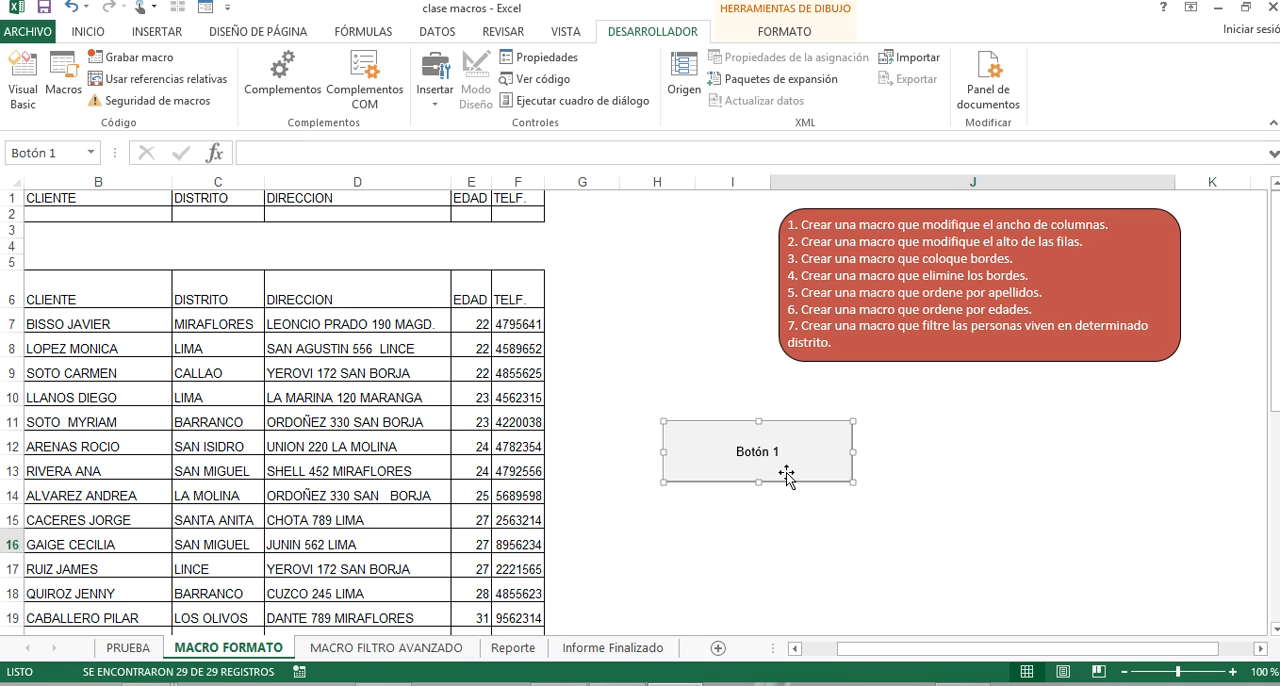
left_click(800, 513)
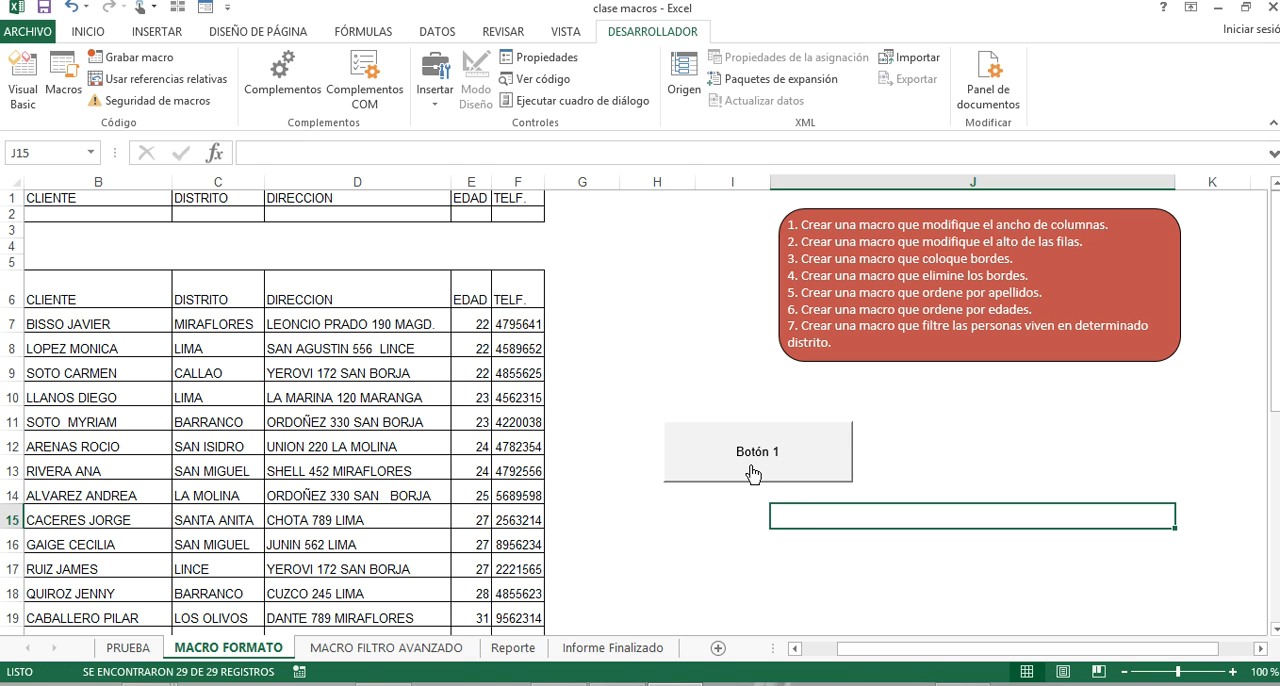
Add a new blank worksheet right after the MACRO FORMATO sheet.
left_click_drag(100, 180, 536, 181)
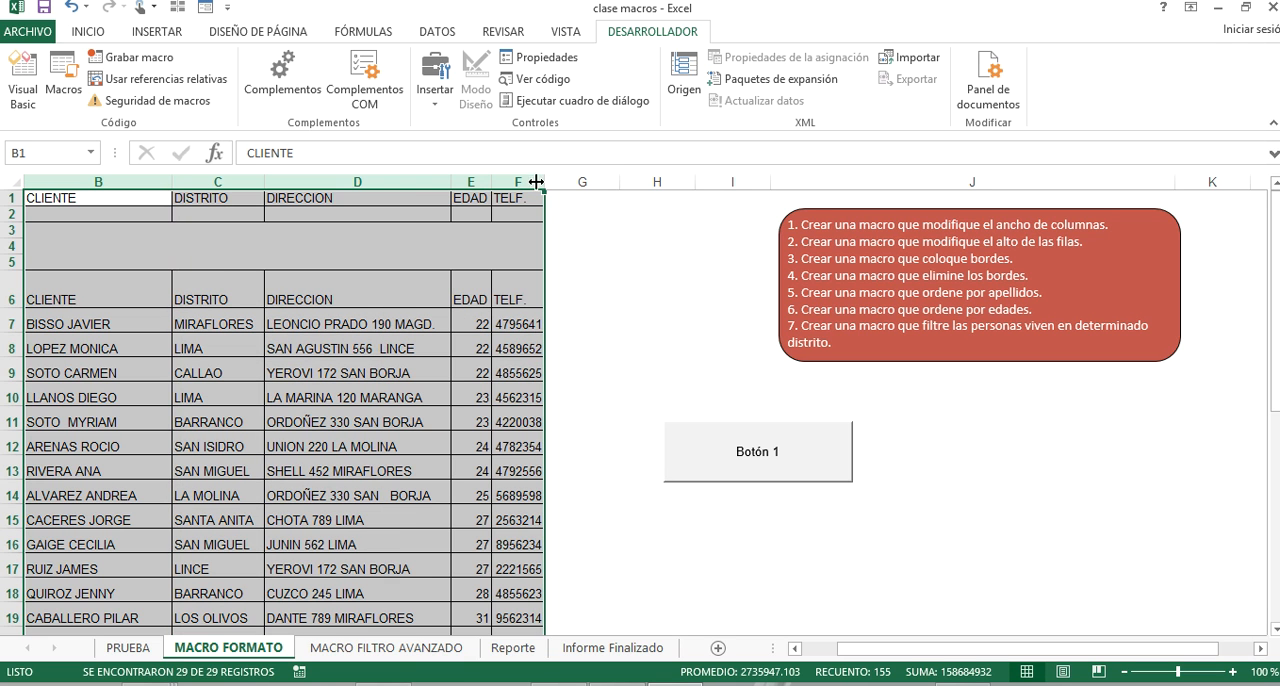
left_click(78, 300)
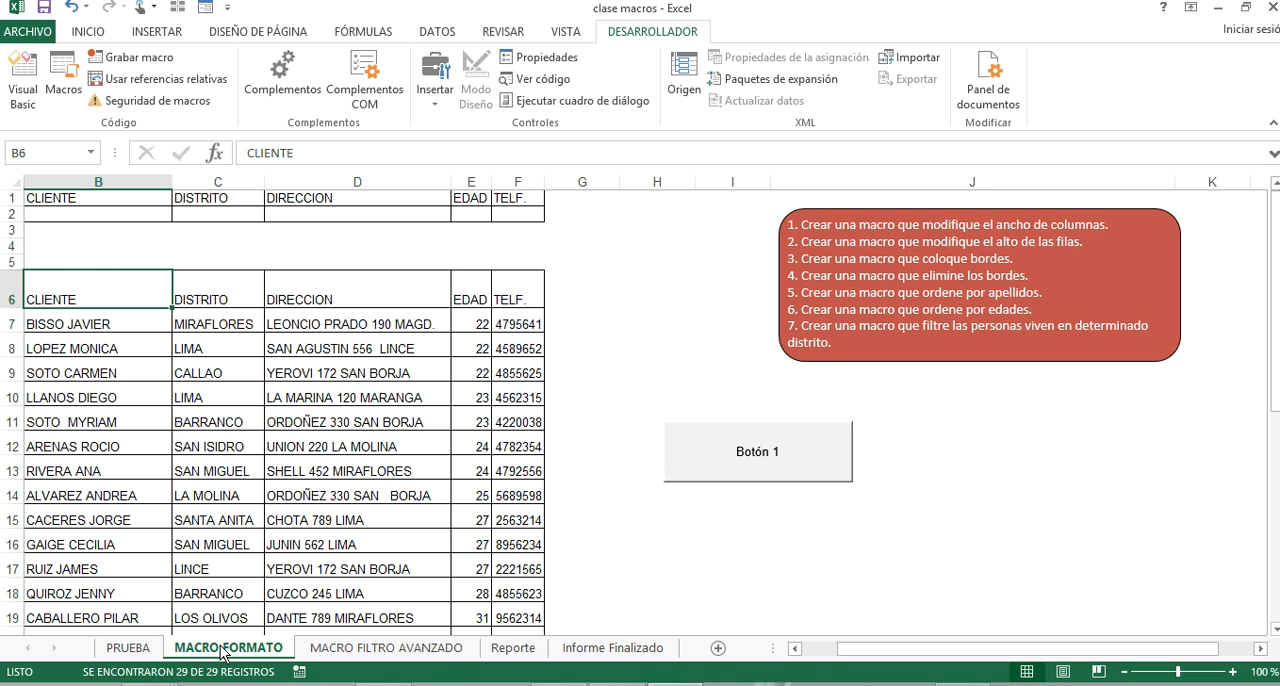
left_click(717, 650)
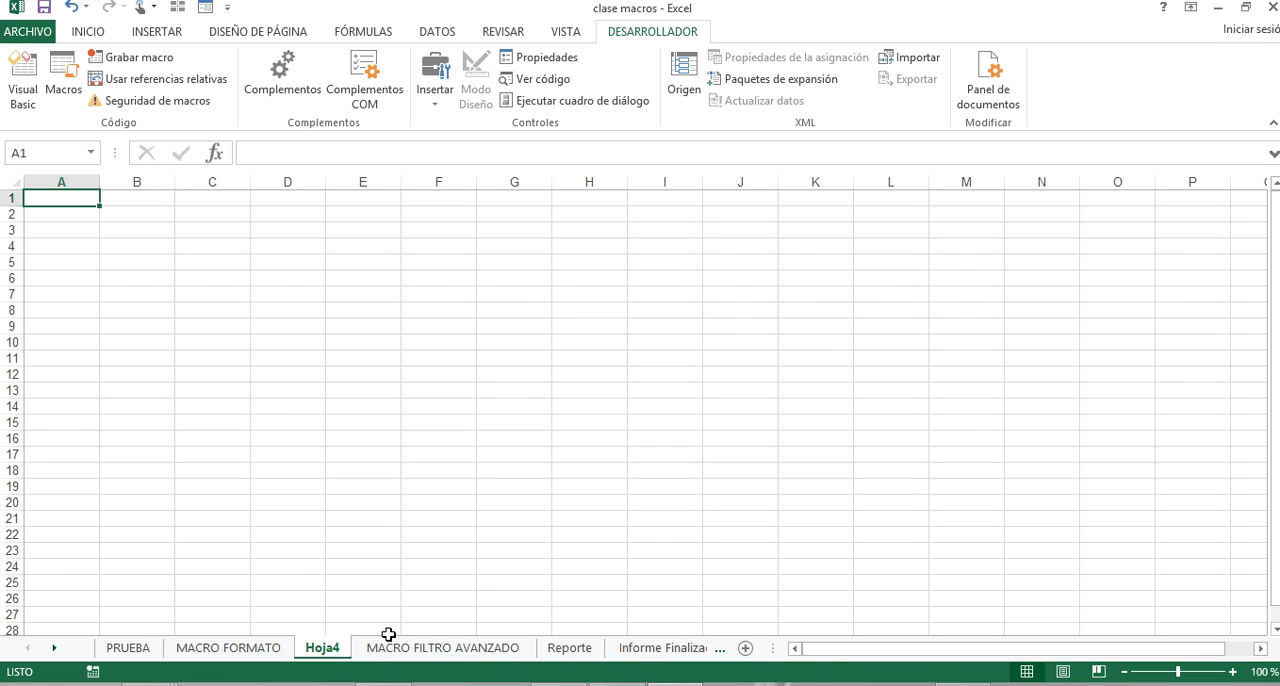
Copy the complete client table B6:F35 on the MACRO FORMATO sheet.
left_click(240, 648)
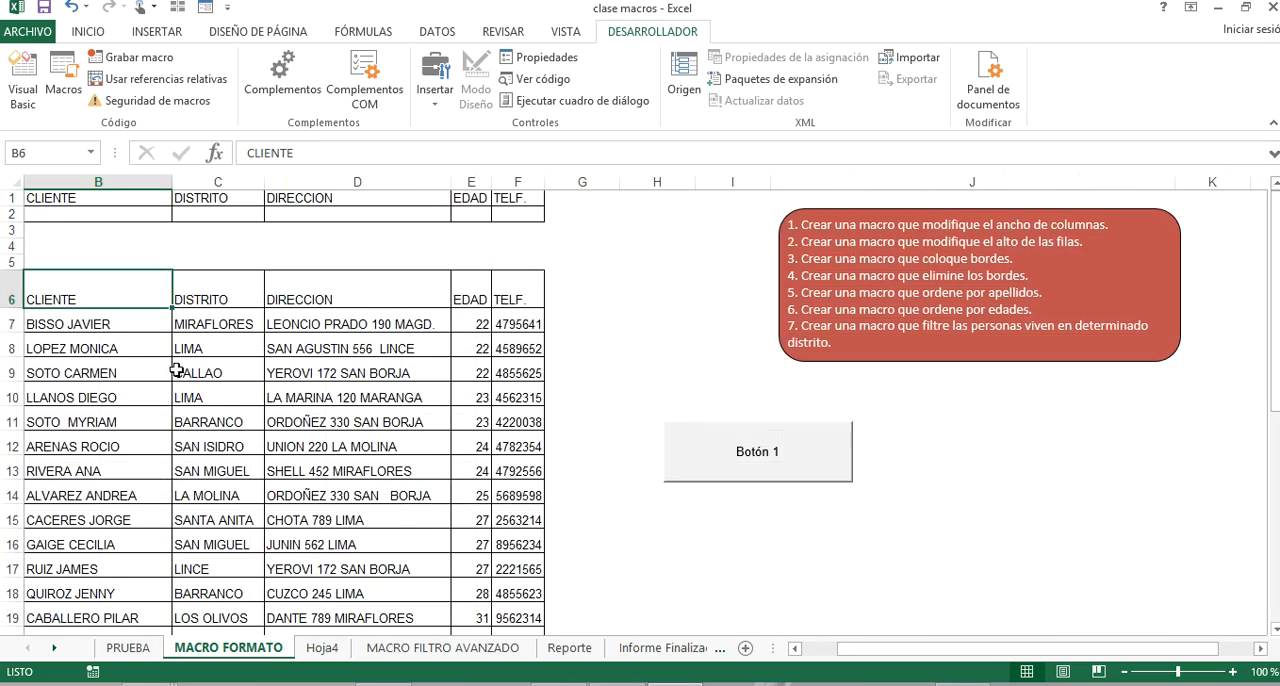
left_click_drag(109, 286, 530, 647)
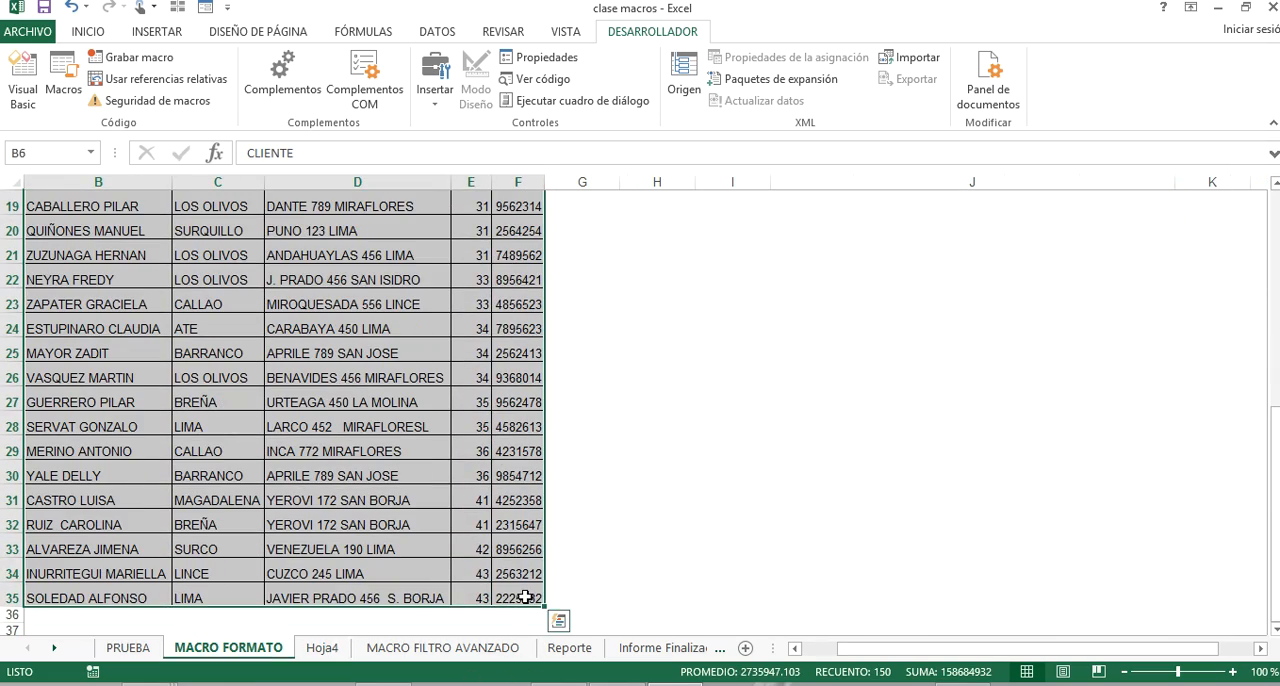
key("ctrl+c")
scroll(386, 523, "up", 6)
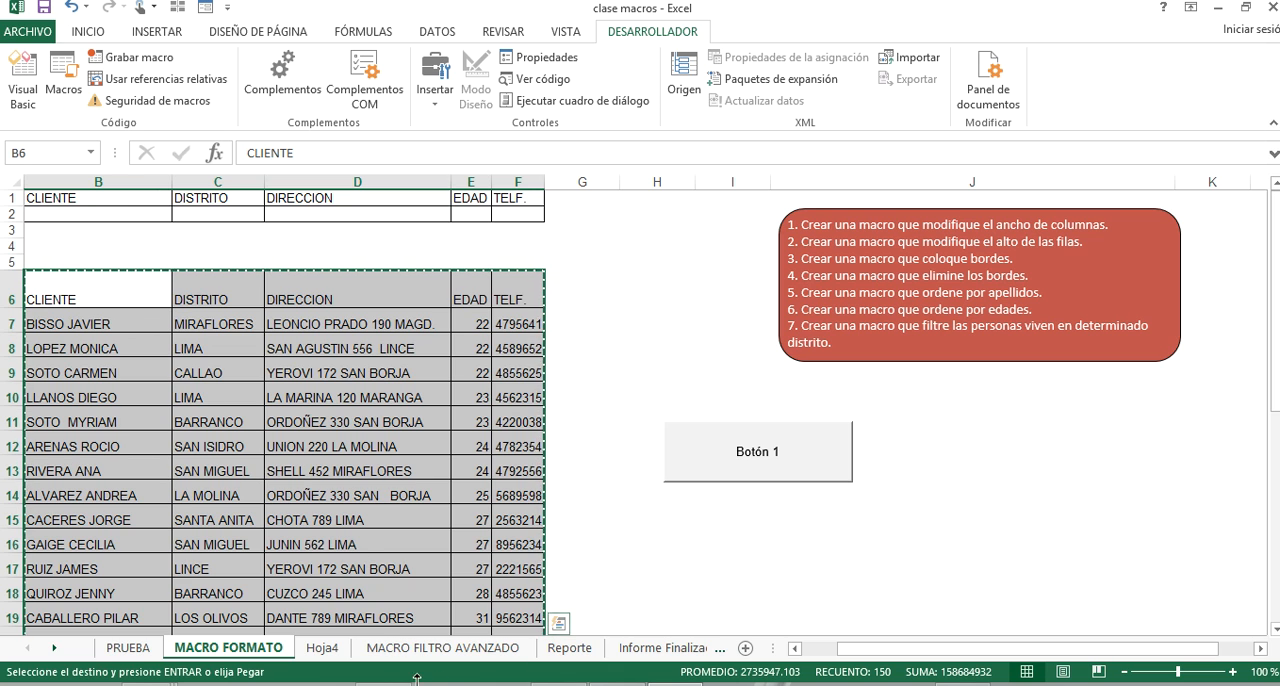
Paste the copied client table as values at cell B6 of Hoja4, matching its position on the MACRO FORMATO sheet.
left_click(338, 648)
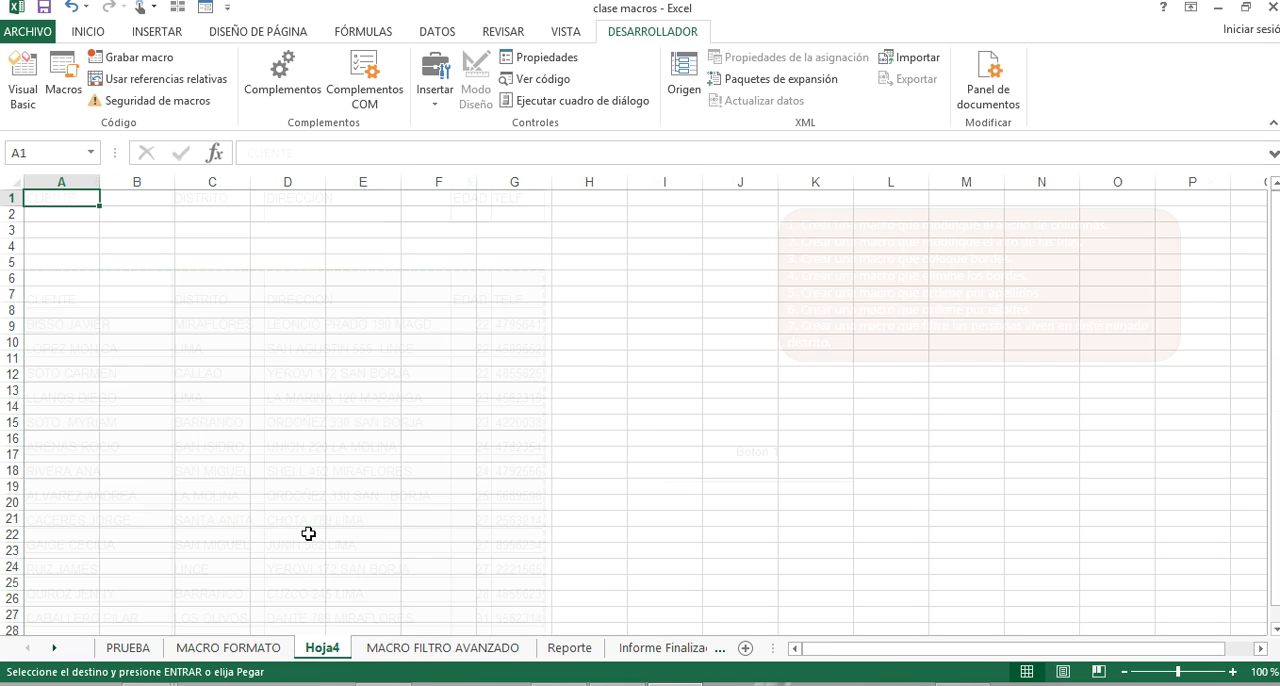
left_click(48, 278)
left_click(244, 650)
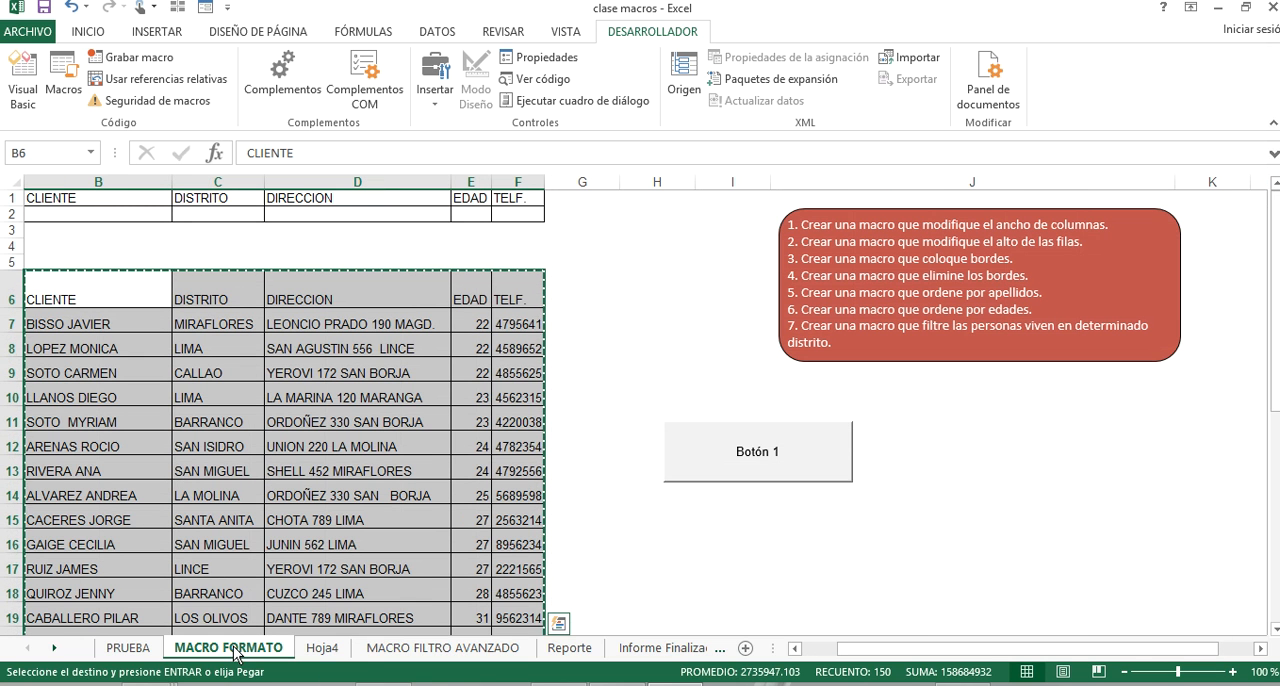
left_click(126, 310)
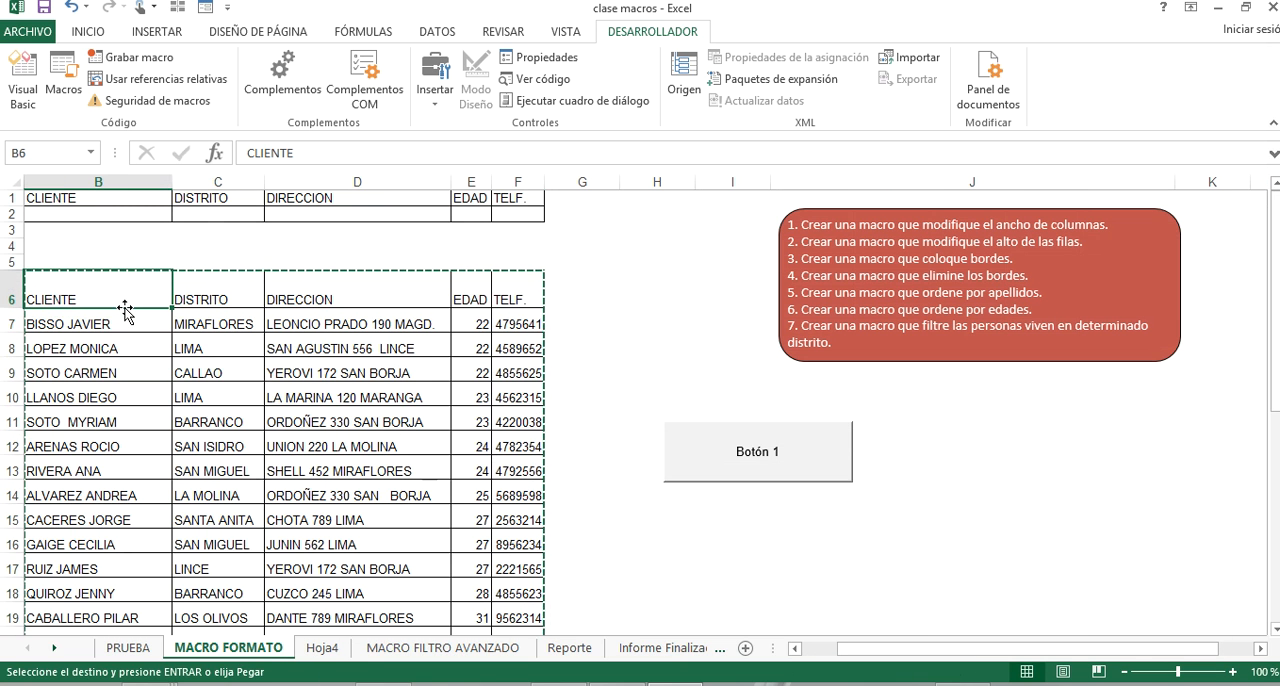
key("Left")
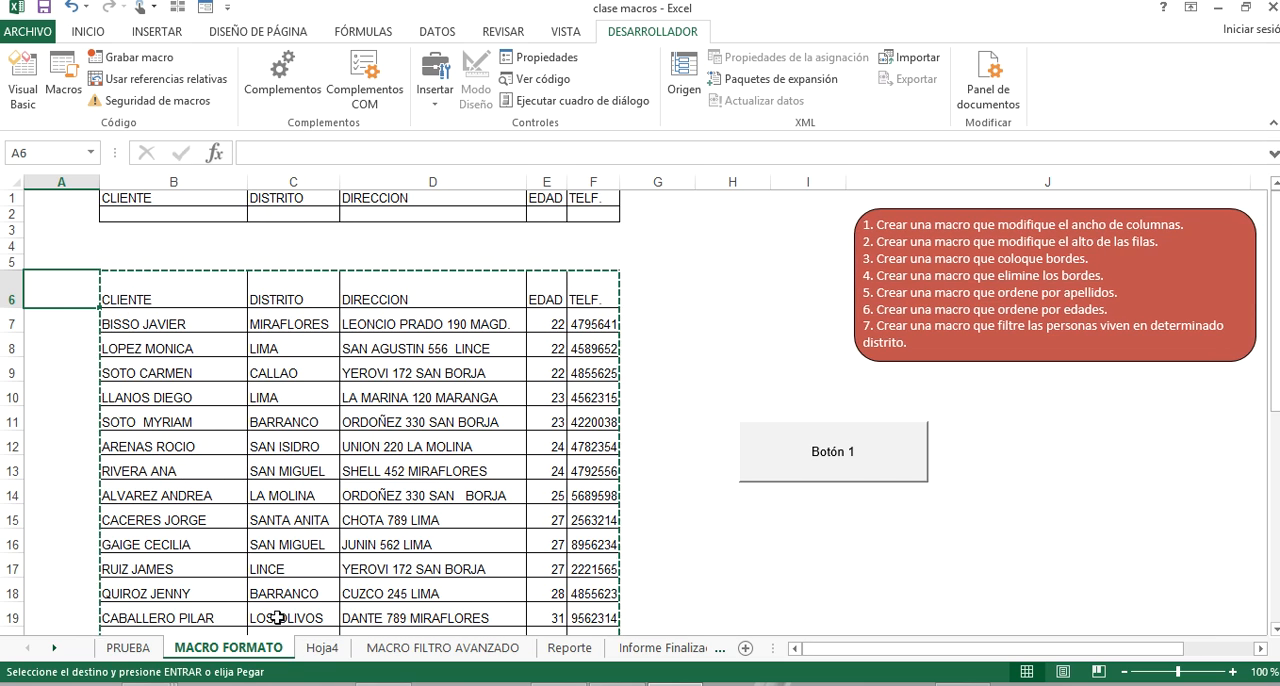
left_click(316, 648)
left_click(126, 277)
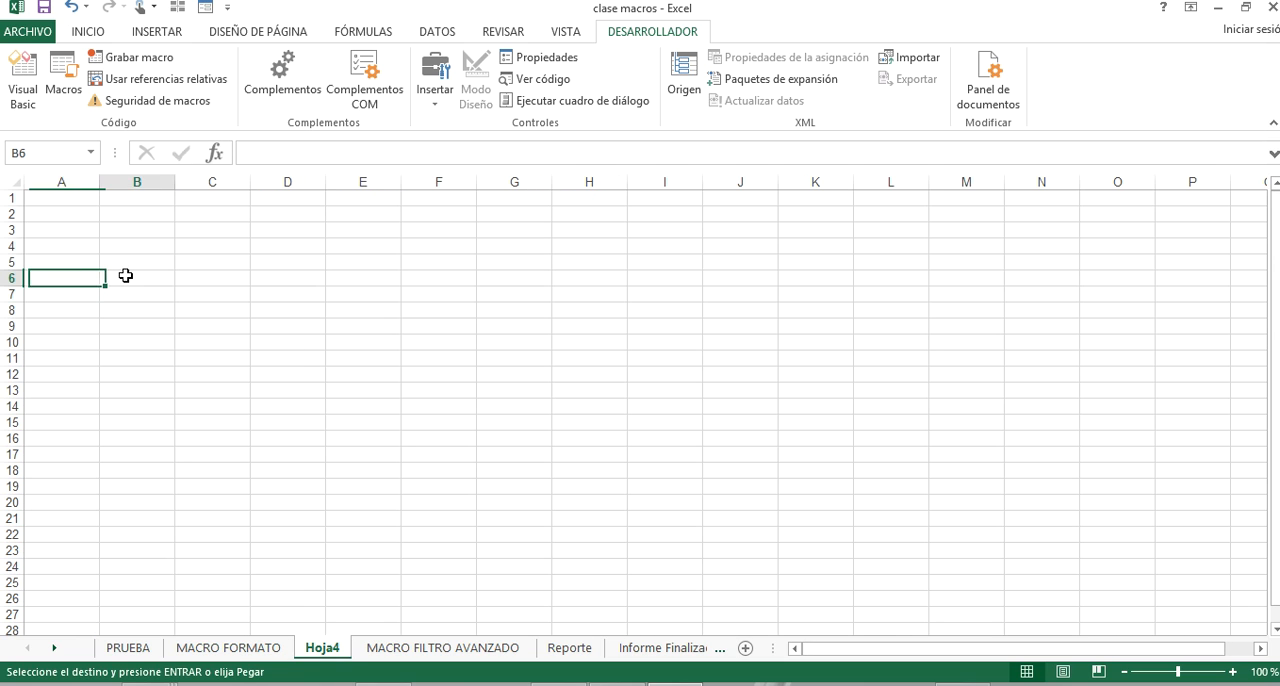
right_click(127, 277)
left_click(195, 355)
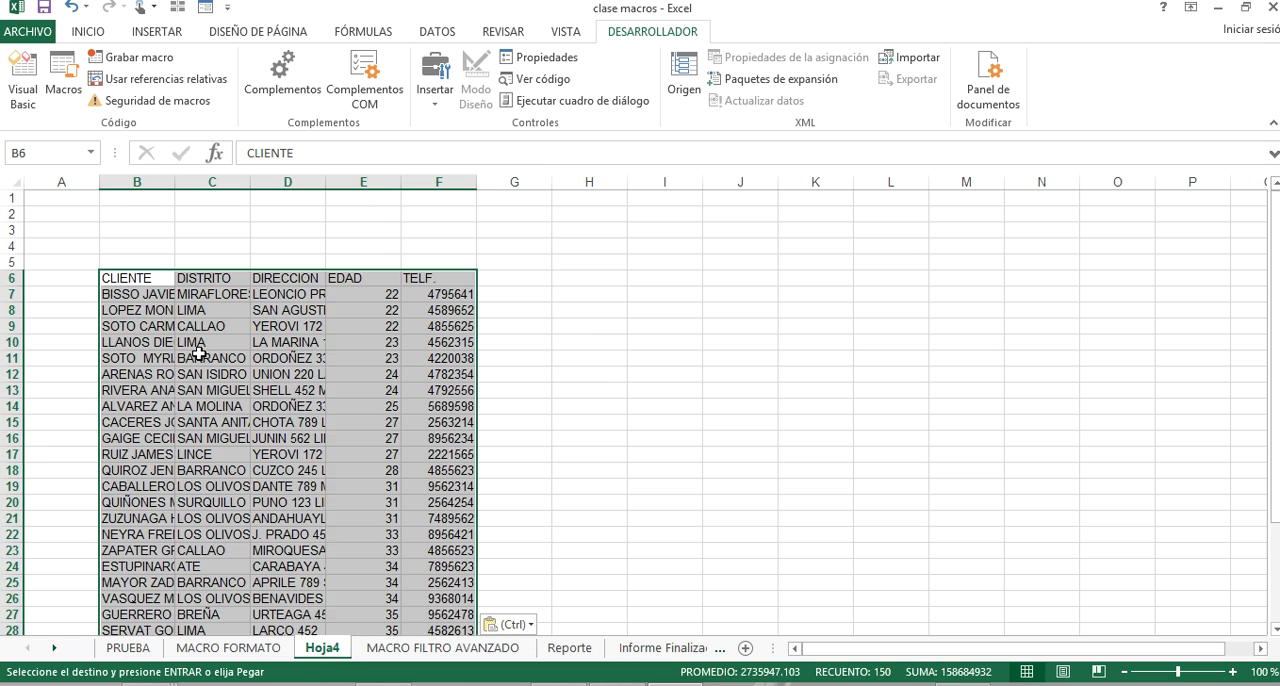
left_click(556, 328)
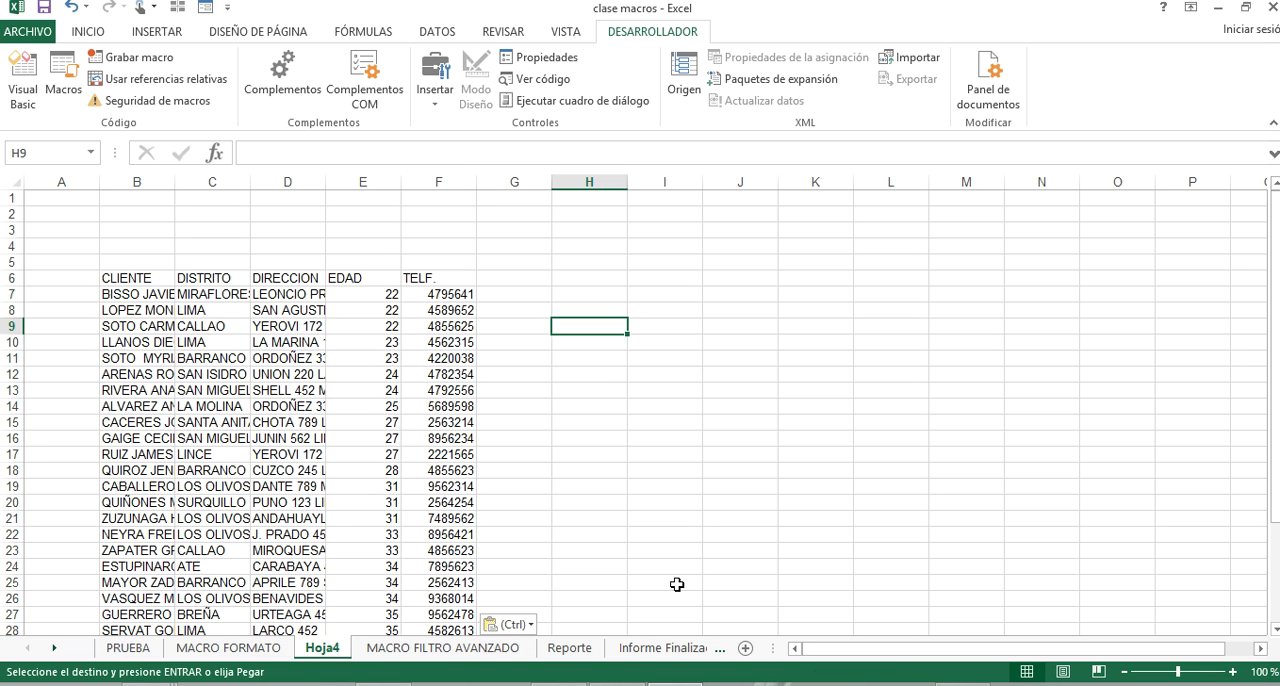
Draw a form-control button around I7:J9 beside the table on Hoja4 and assign it the macro PERSONAL.XLSB!ANCHO.
left_click(760, 328)
left_click(652, 298)
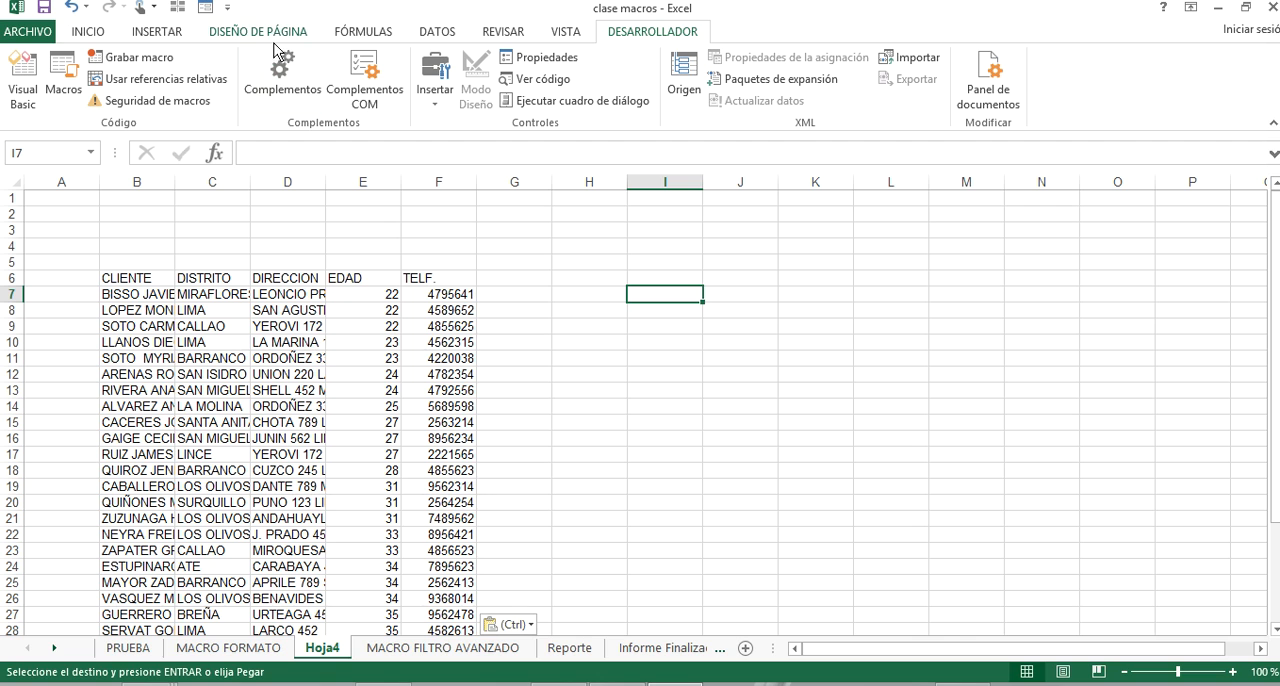
left_click(436, 90)
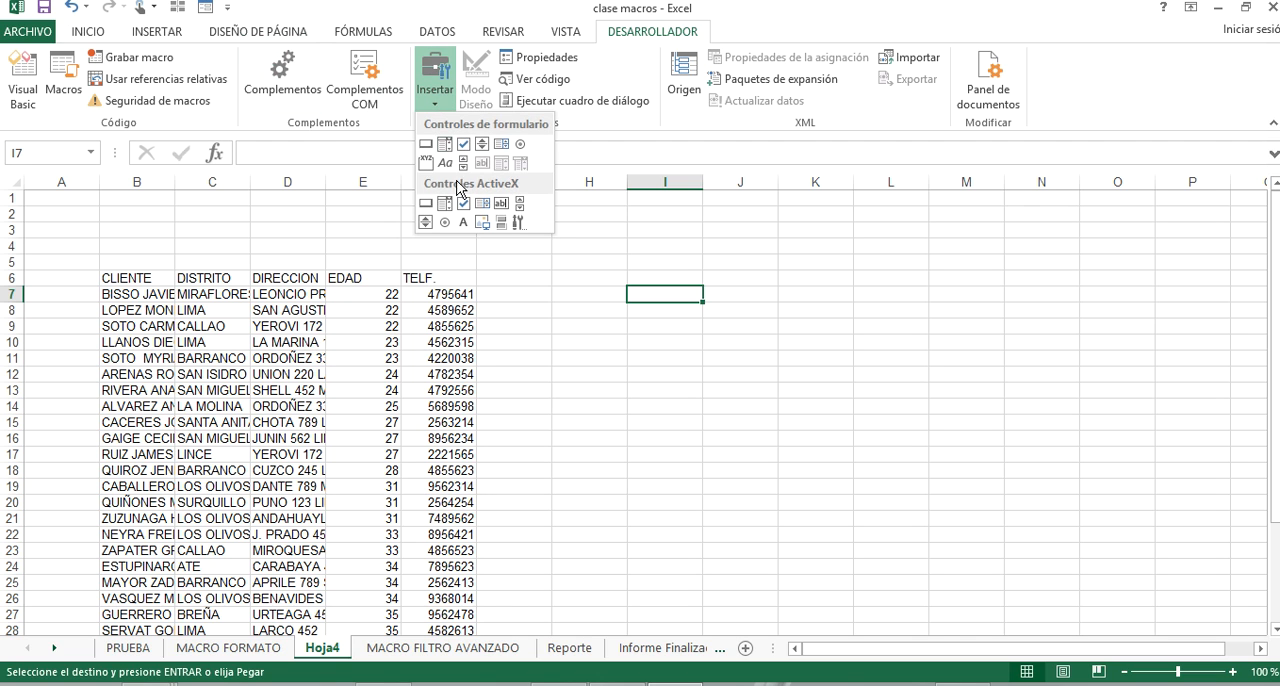
left_click(425, 167)
left_click_drag(616, 284, 770, 338)
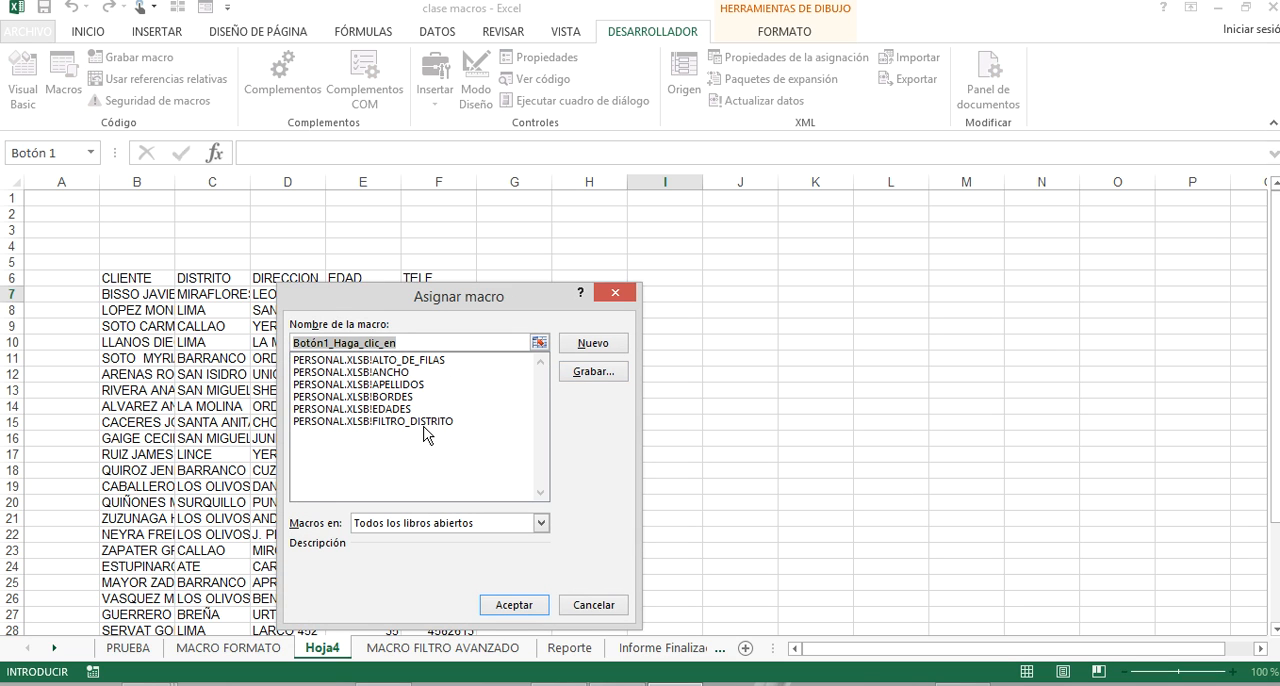
left_click(431, 372)
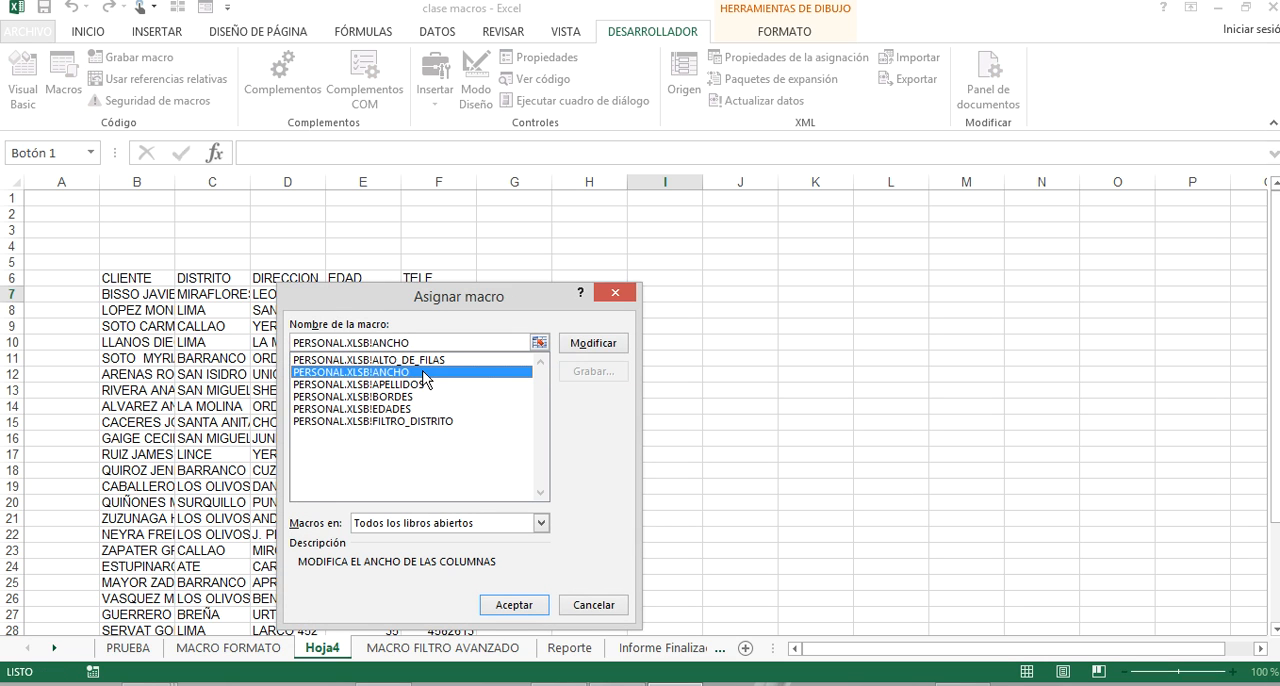
left_click(520, 605)
Change the new button's caption to "Ancho" and deselect it.
right_click(684, 334)
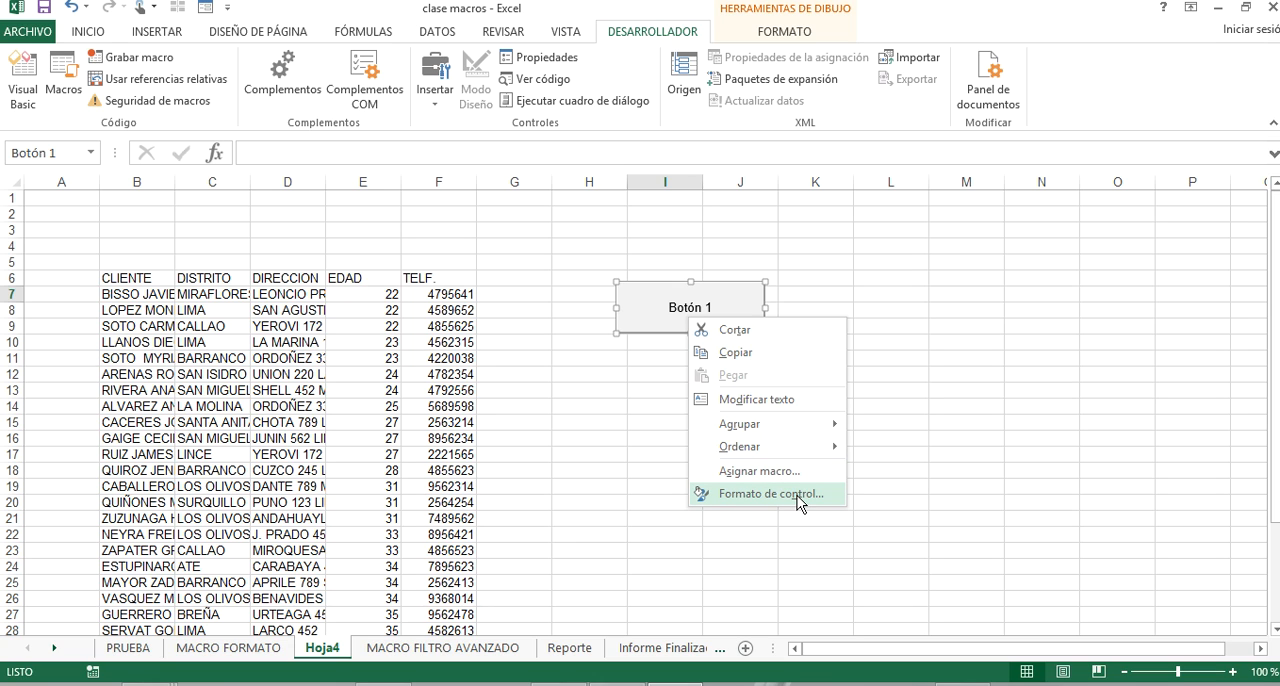
left_click(778, 399)
key("Delete")
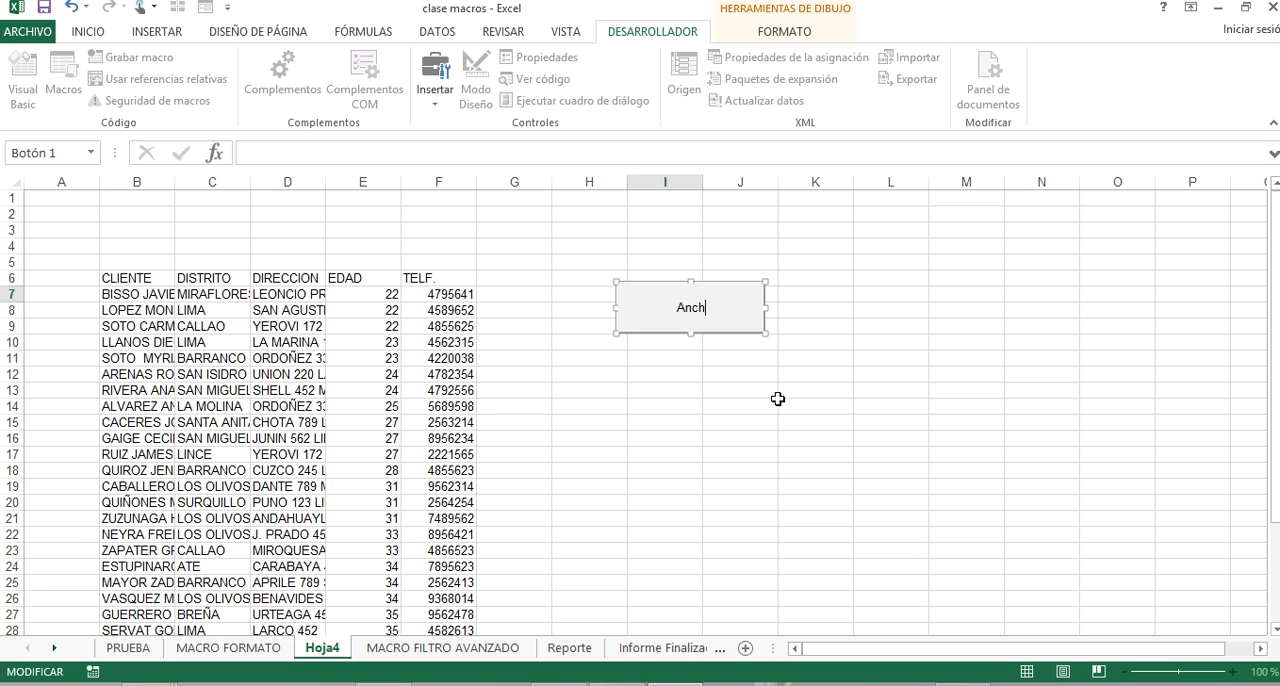
left_click(779, 397)
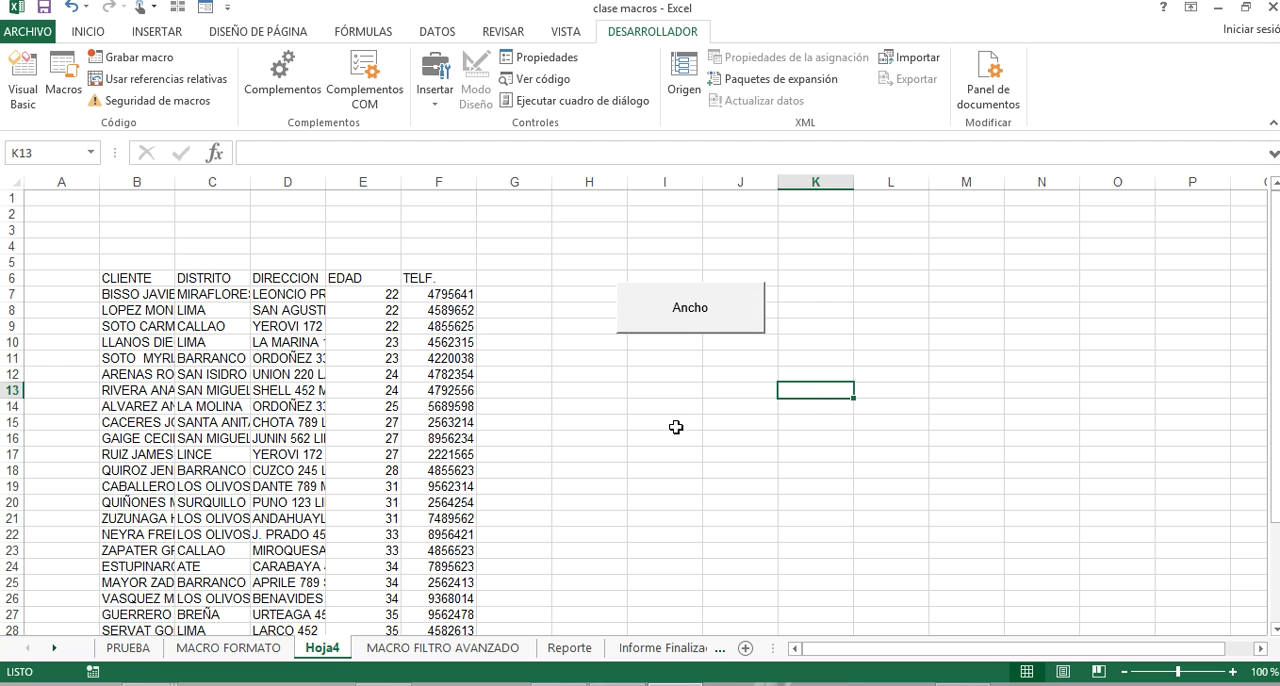
right_click(681, 390)
key("Escape")
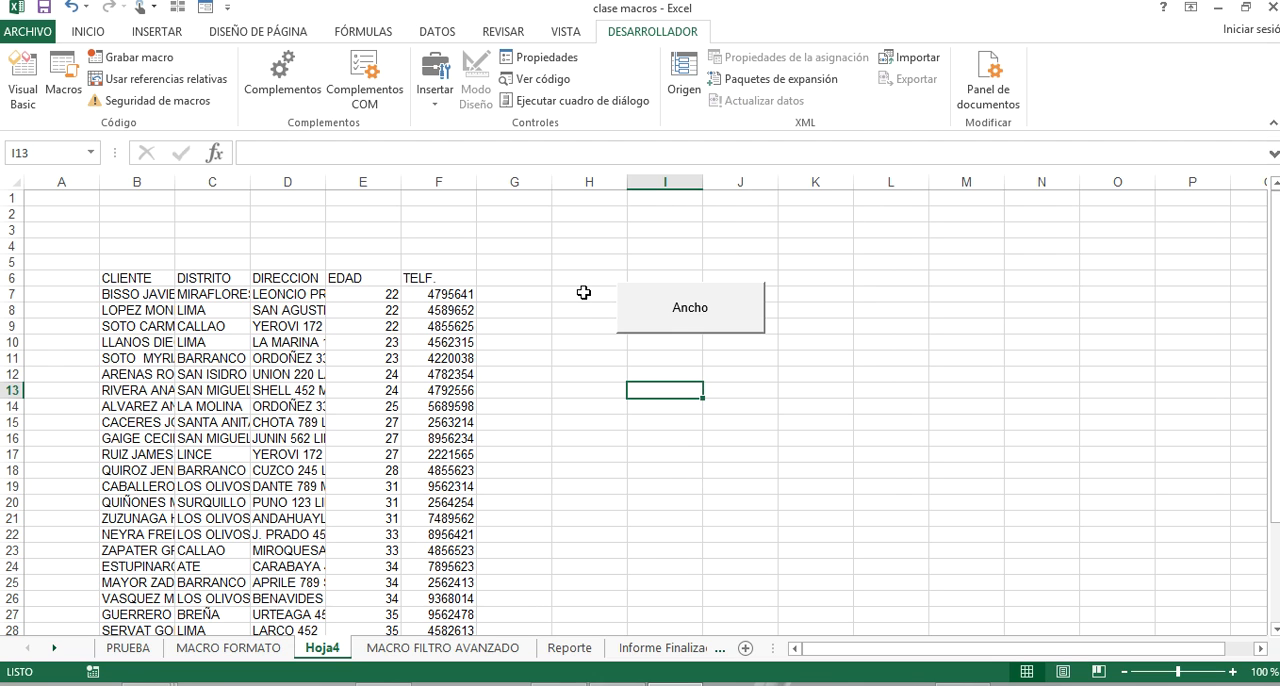
Draw an ellipse shape about 2.81 cm high and 3.28 cm wide below the Ancho button.
left_click(444, 110)
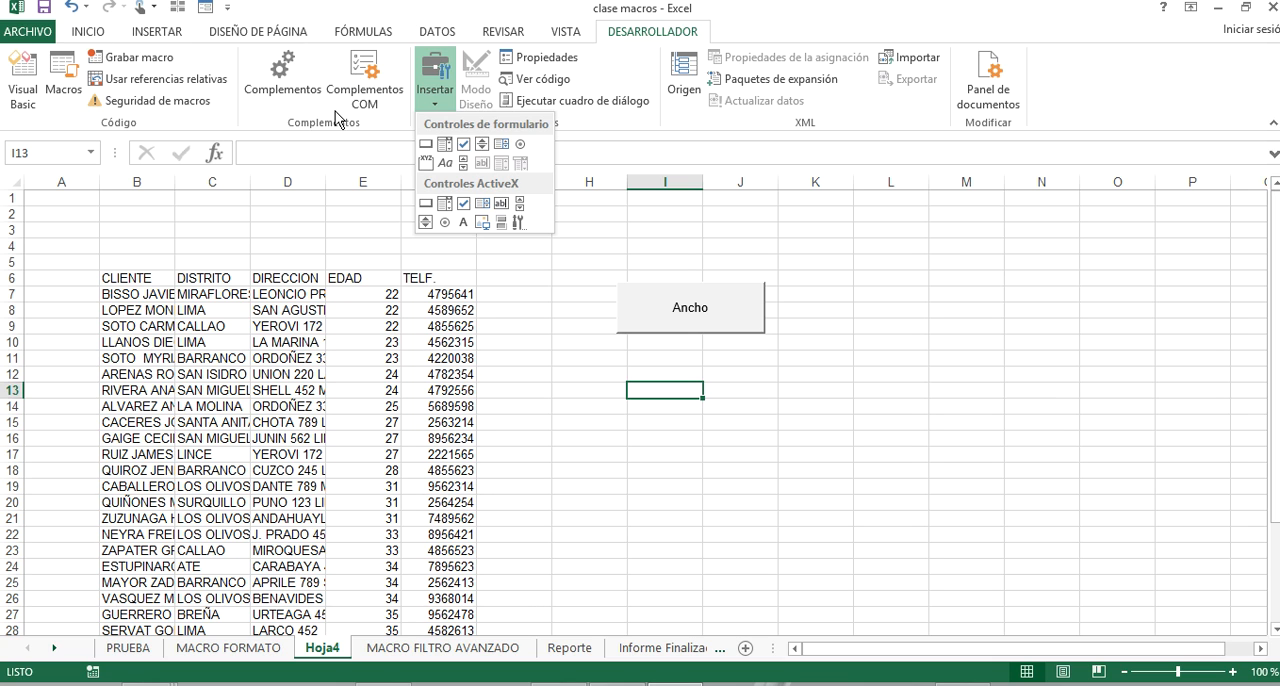
left_click(152, 33)
left_click(277, 58)
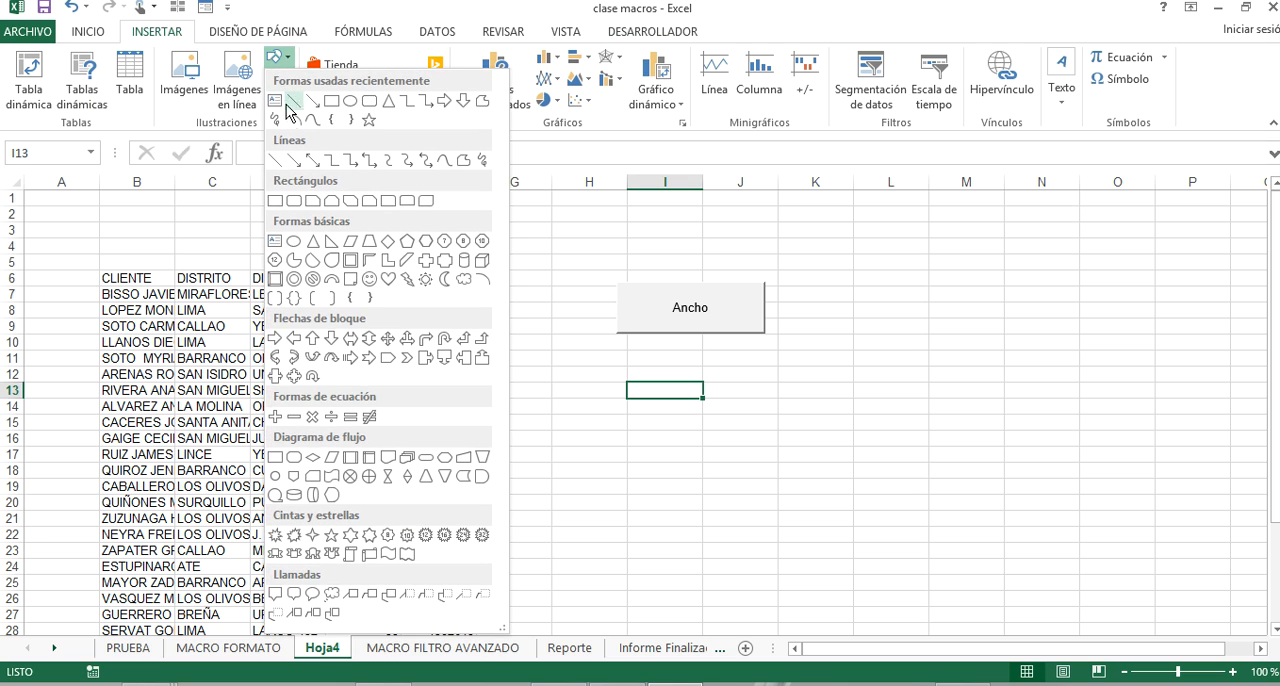
left_click(351, 104)
left_click_drag(650, 398, 760, 483)
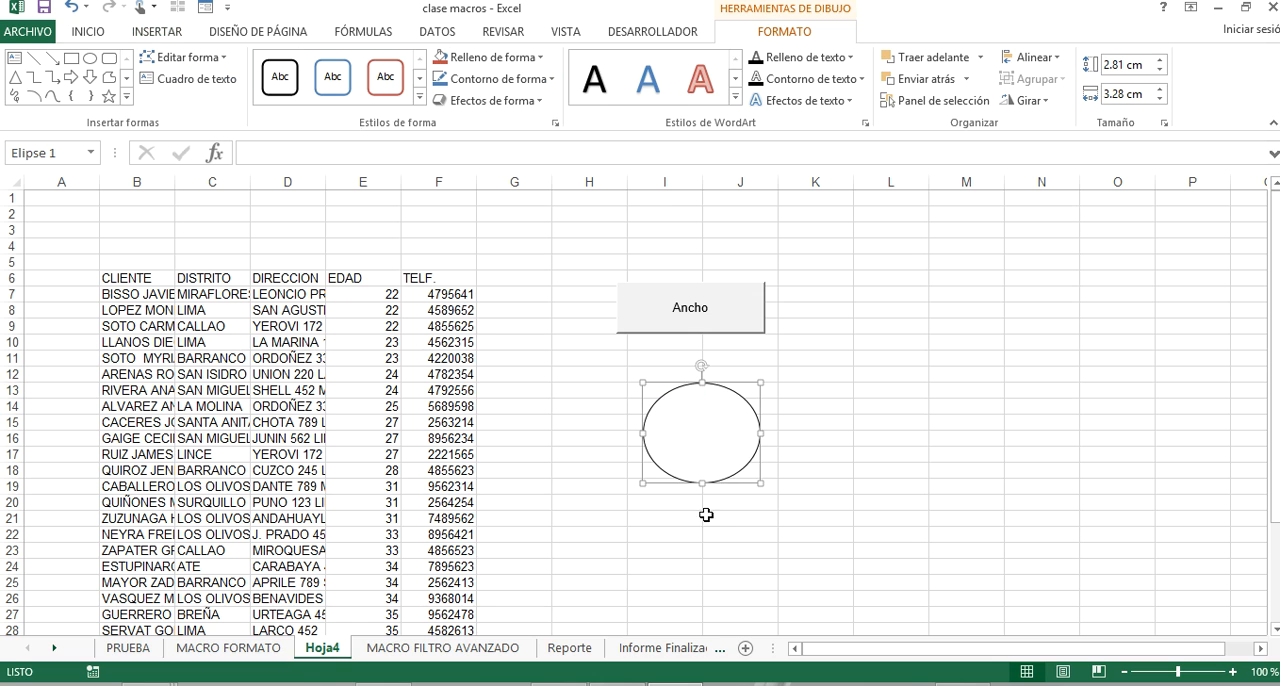
Assign the macro PERSONAL.XLSB!ALTO_DE_FILAS to the ellipse.
right_click(703, 478)
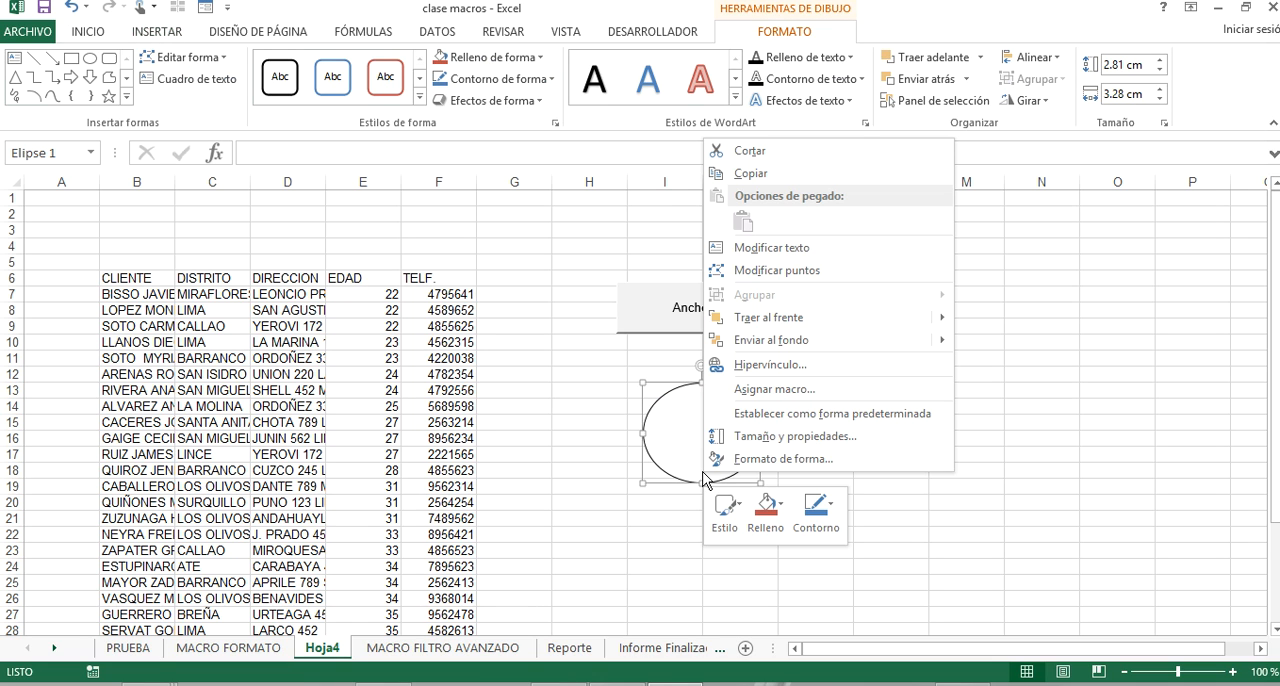
left_click(818, 390)
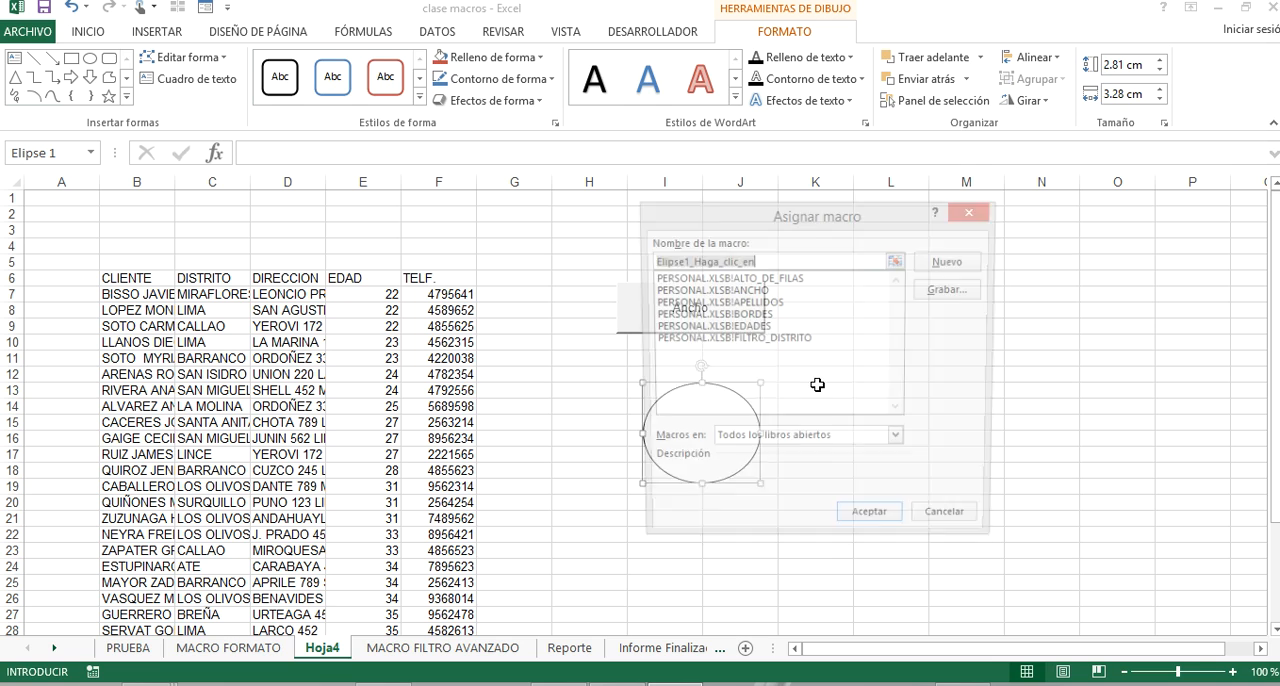
left_click(805, 279)
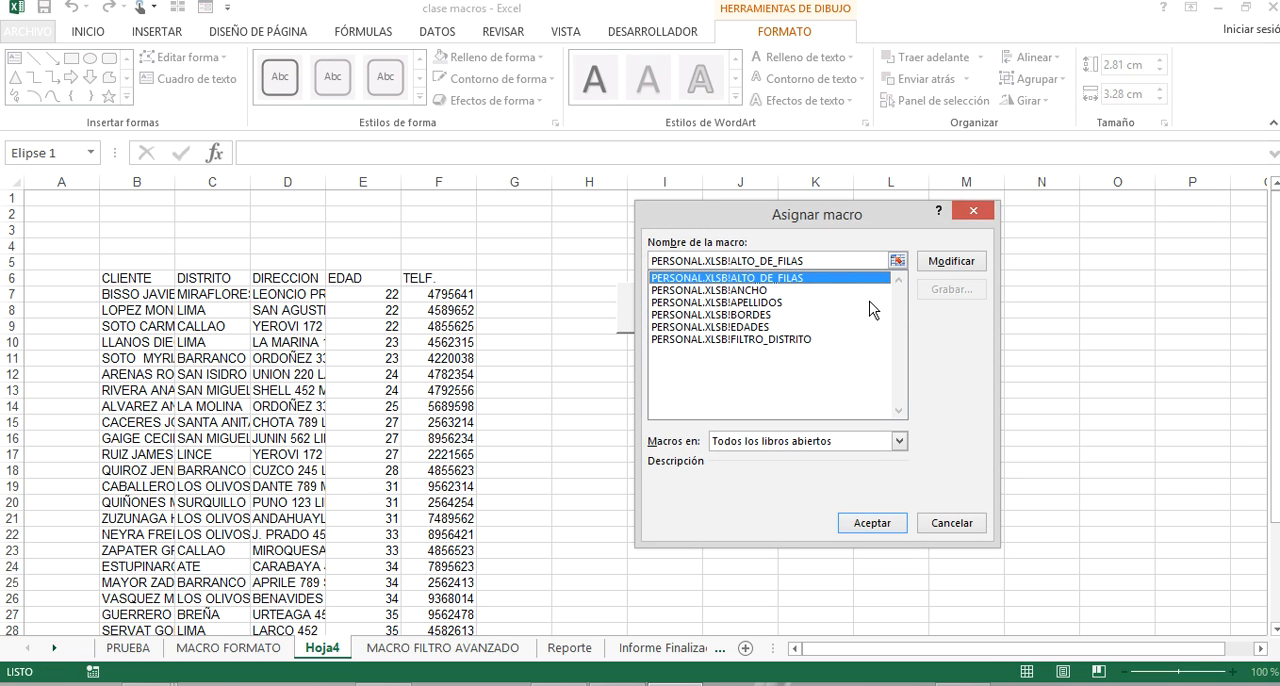
left_click(866, 528)
Label the ellipse "ALTO DE FILA", shift the text lower with a blank line above it, and deselect the shape.
right_click(708, 442)
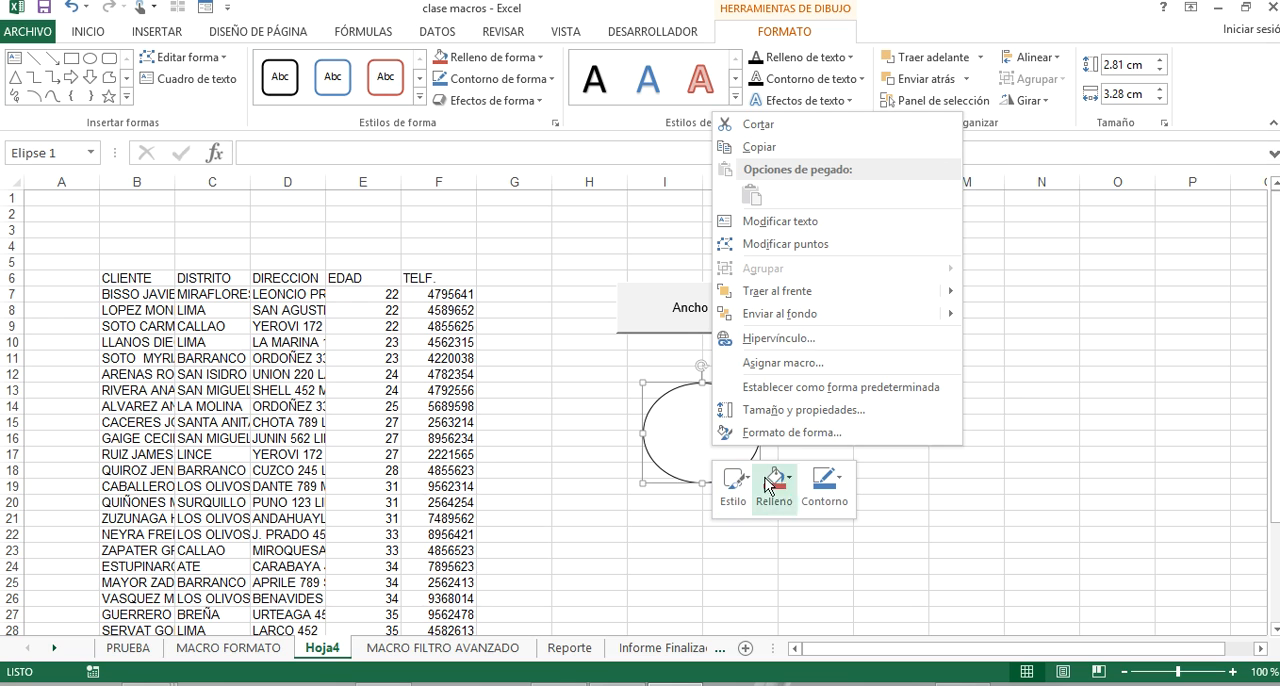
left_click(887, 222)
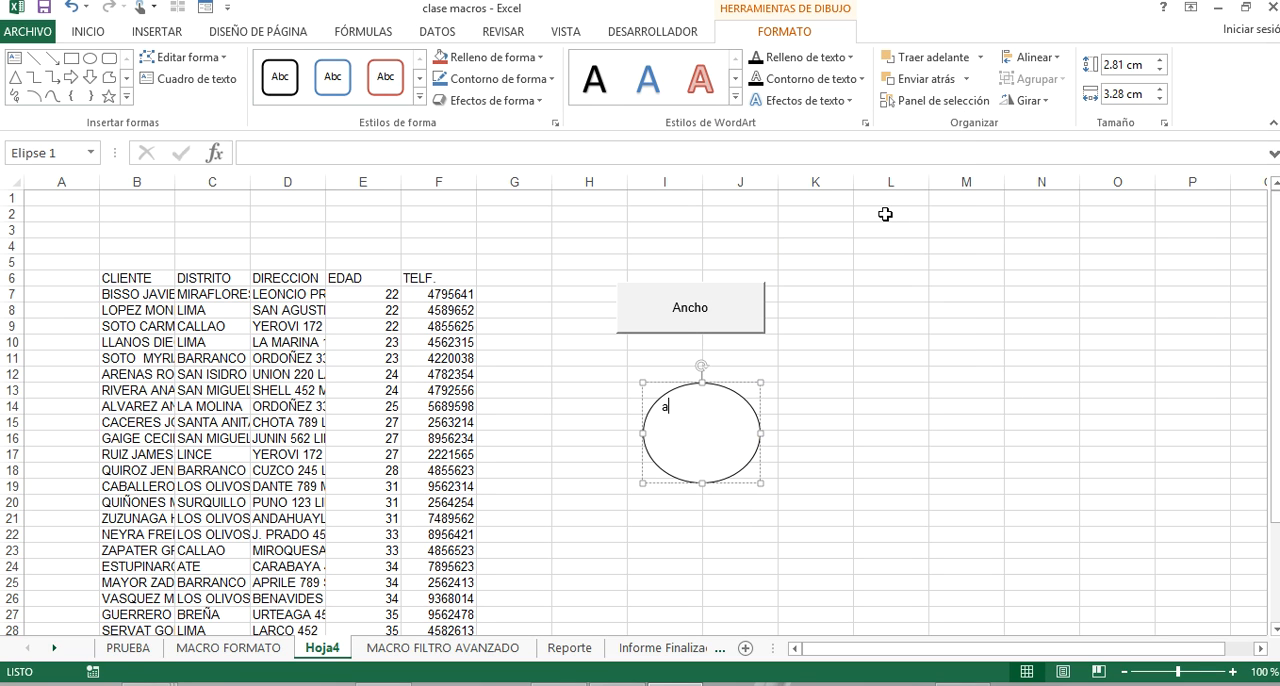
type("ALTO")
key("Return")
key("Return")
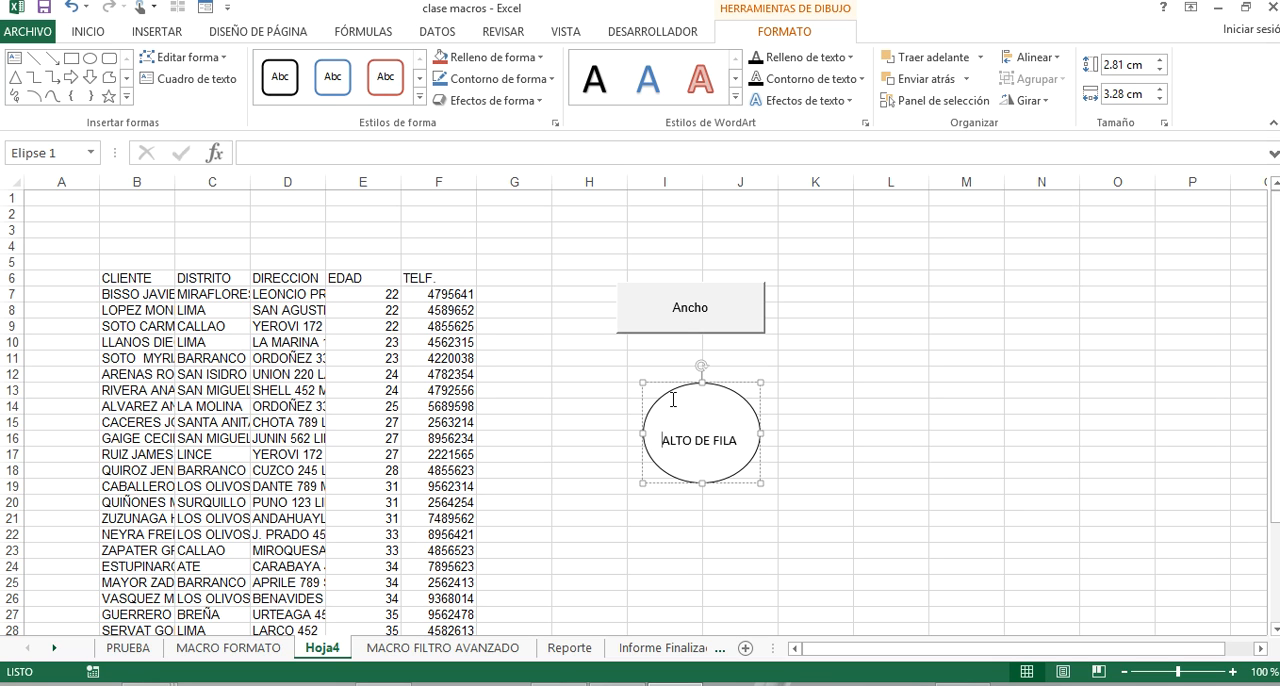
left_click(826, 357)
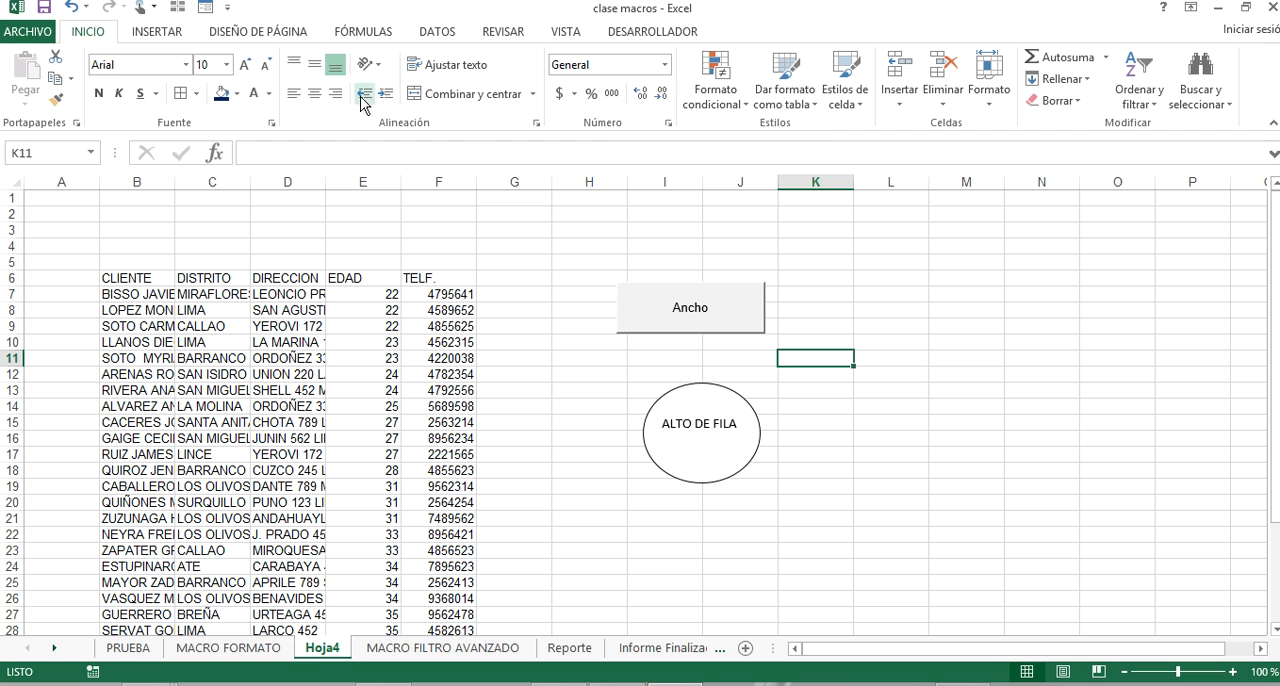
left_click(160, 31)
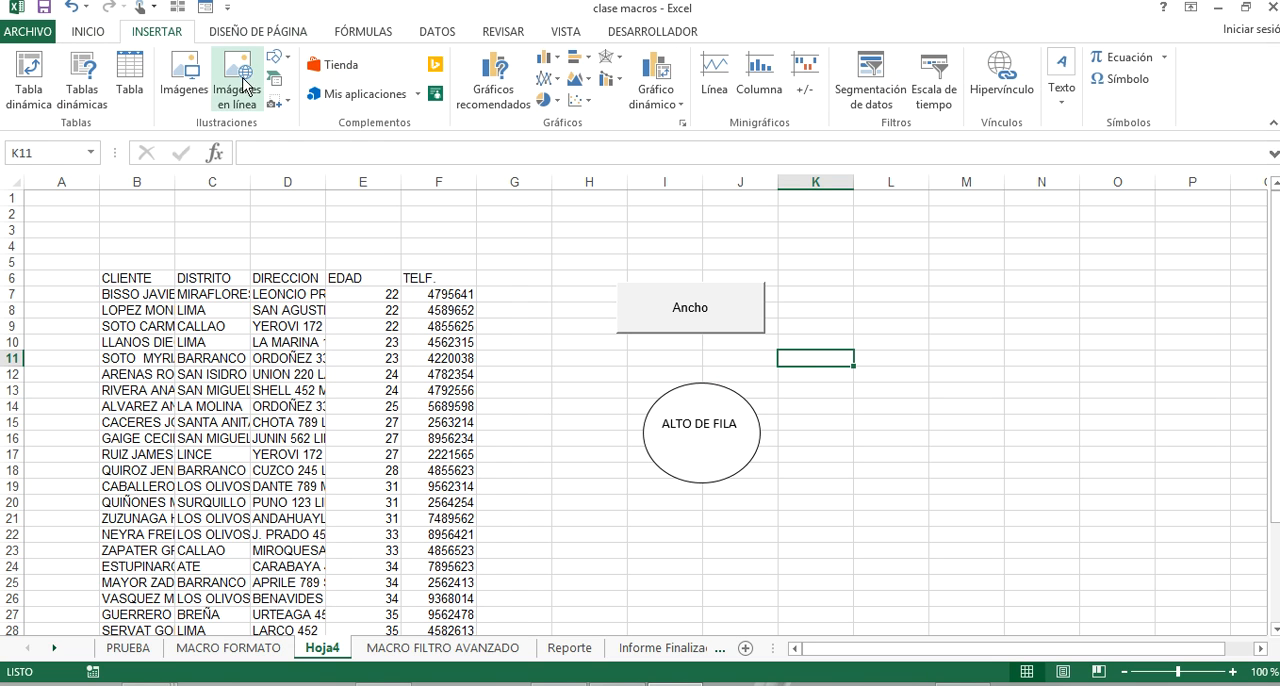
left_click(277, 57)
left_click(364, 2)
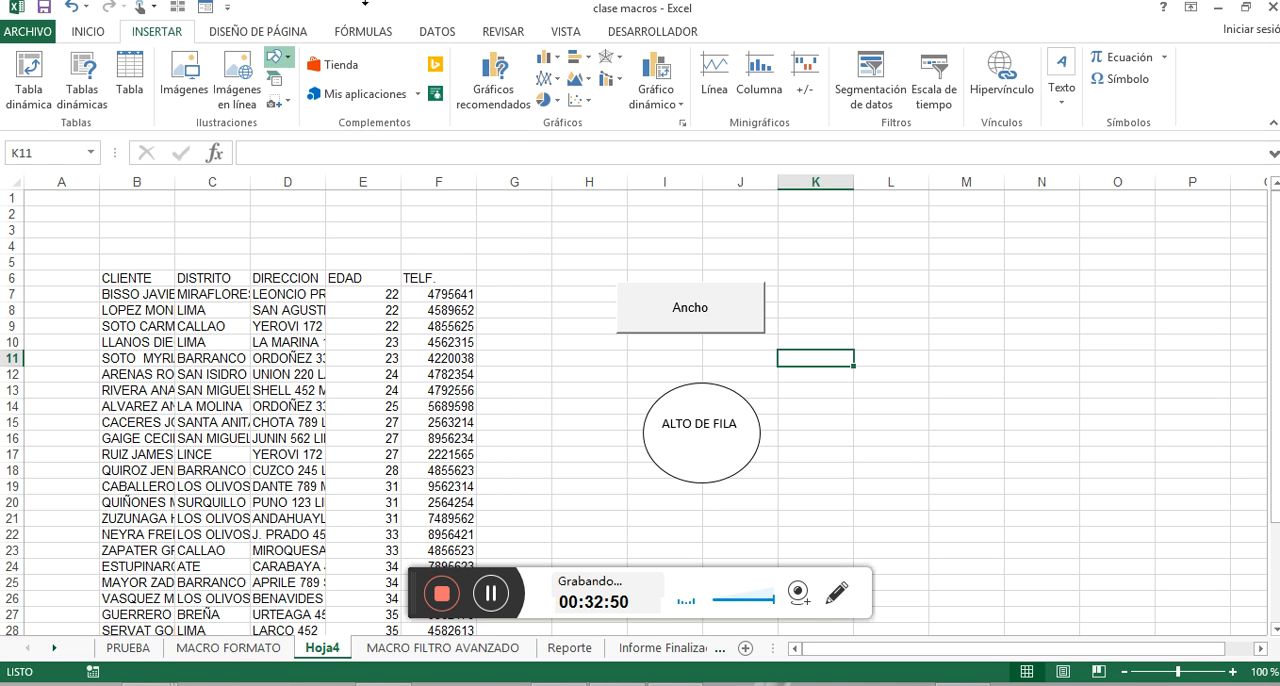
Draw a second form-control button around K6:M9, beside the Ancho button, and assign it the macro PERSONAL.XLSB!APELLIDOS.
left_click(654, 31)
left_click(435, 75)
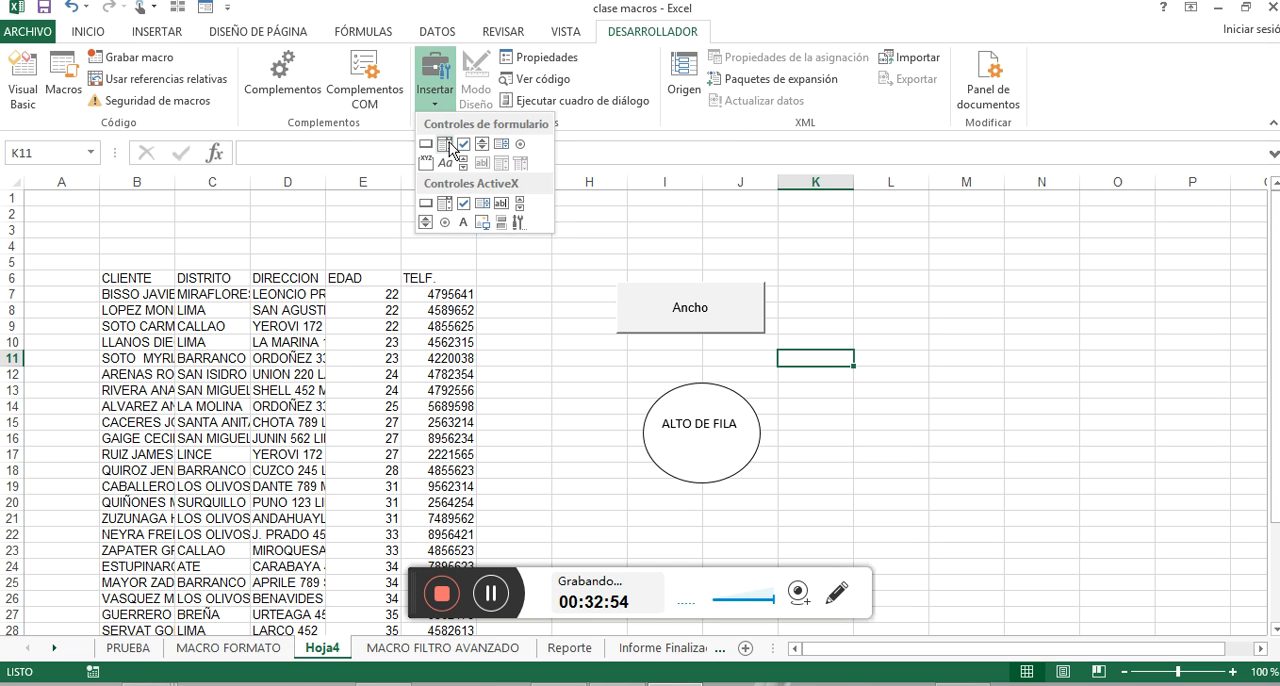
left_click(424, 148)
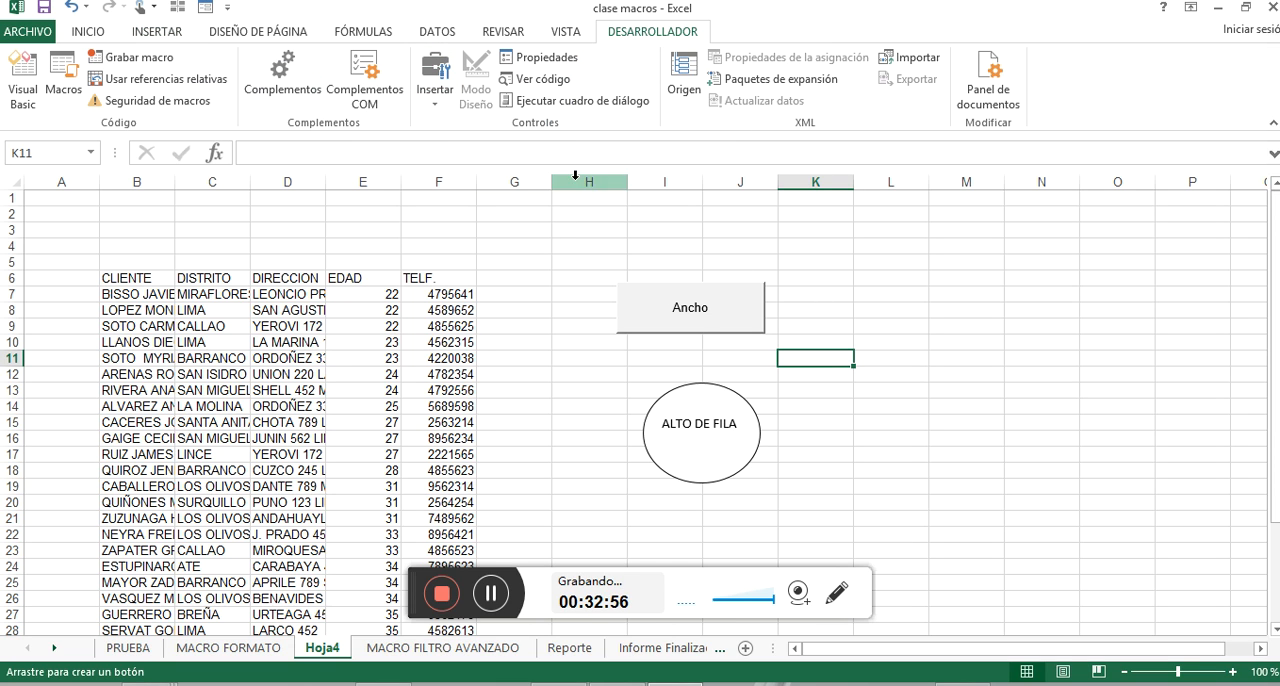
mouse_move(819, 281)
left_mouse_down()
mouse_move(995, 350)
mouse_move(986, 342)
left_mouse_up()
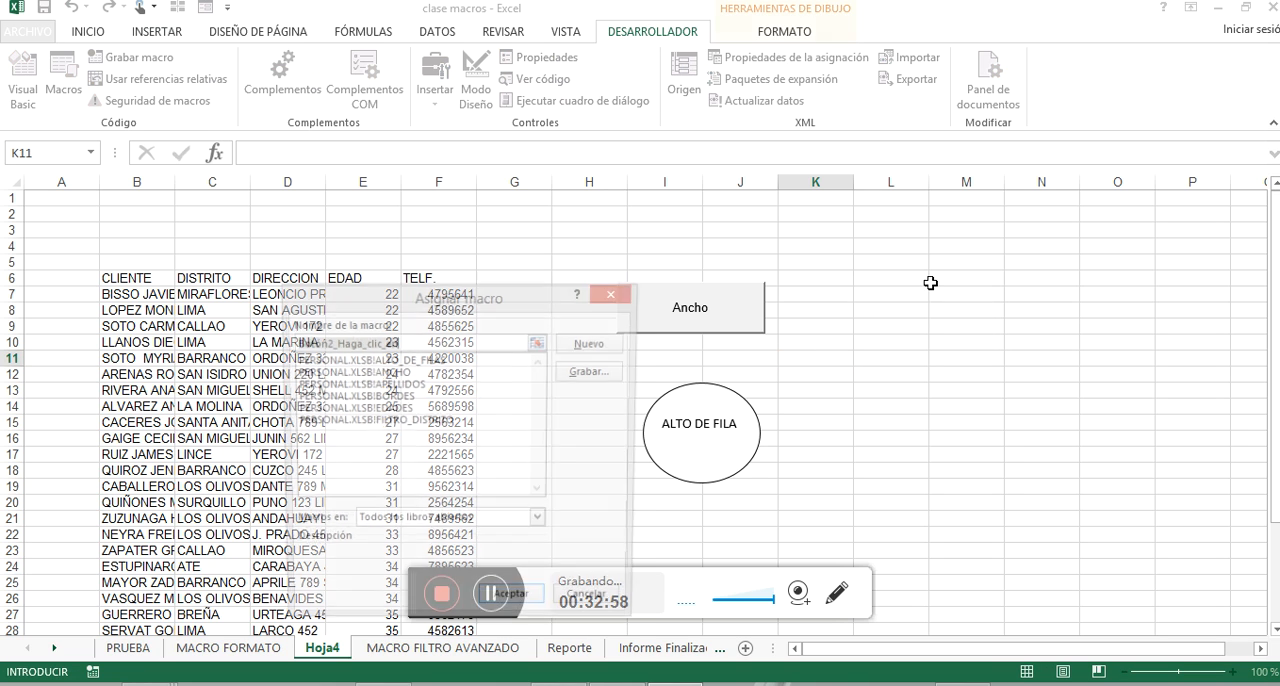
left_click(405, 386)
left_click(513, 605)
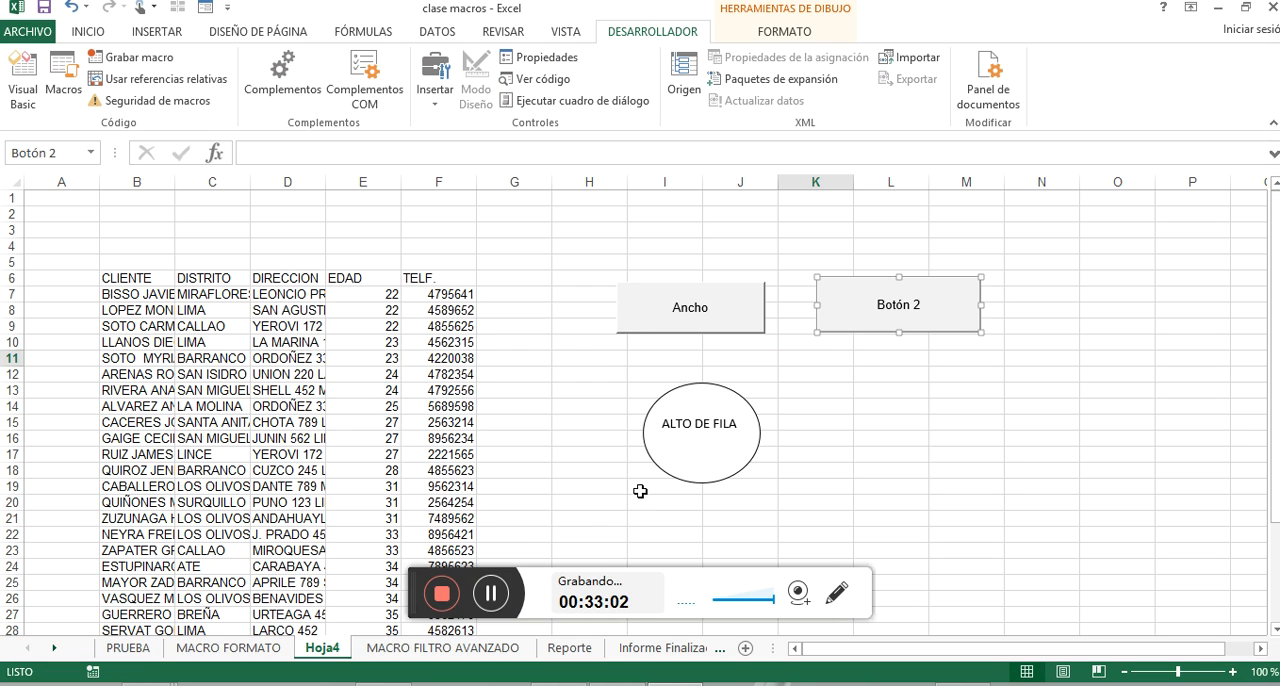
Change the second button's caption to "Apellidos" and deselect it.
right_click(911, 309)
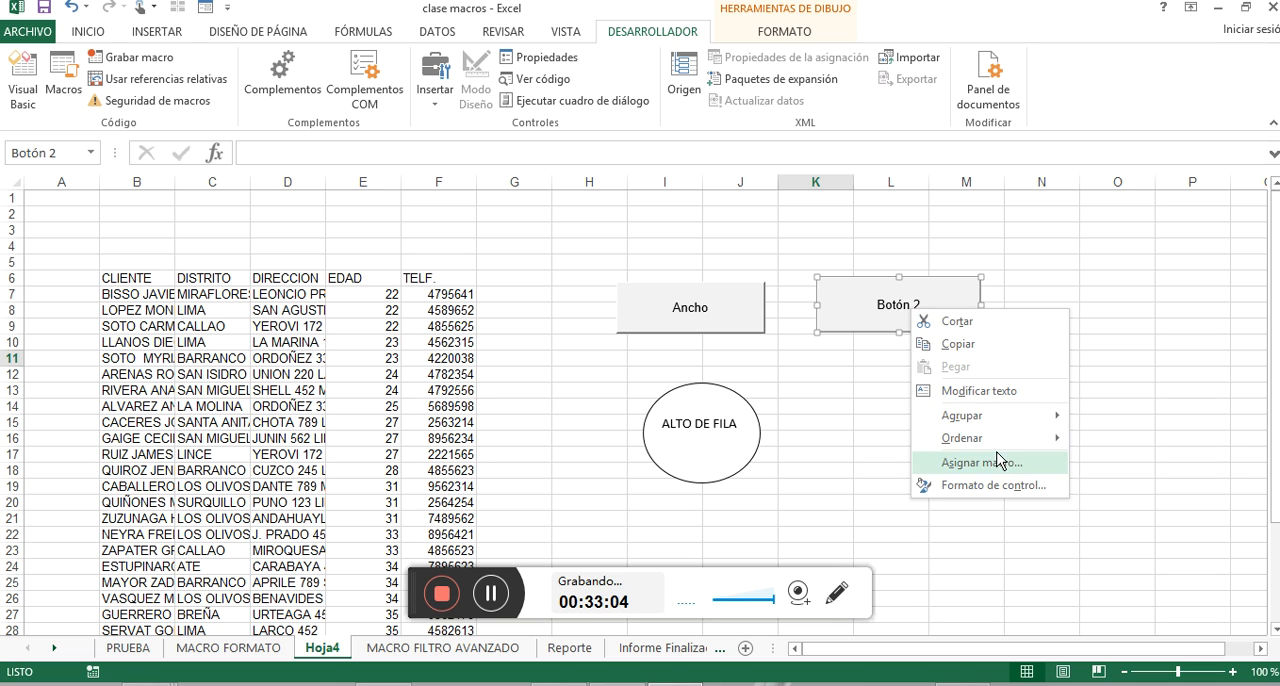
left_click(1012, 390)
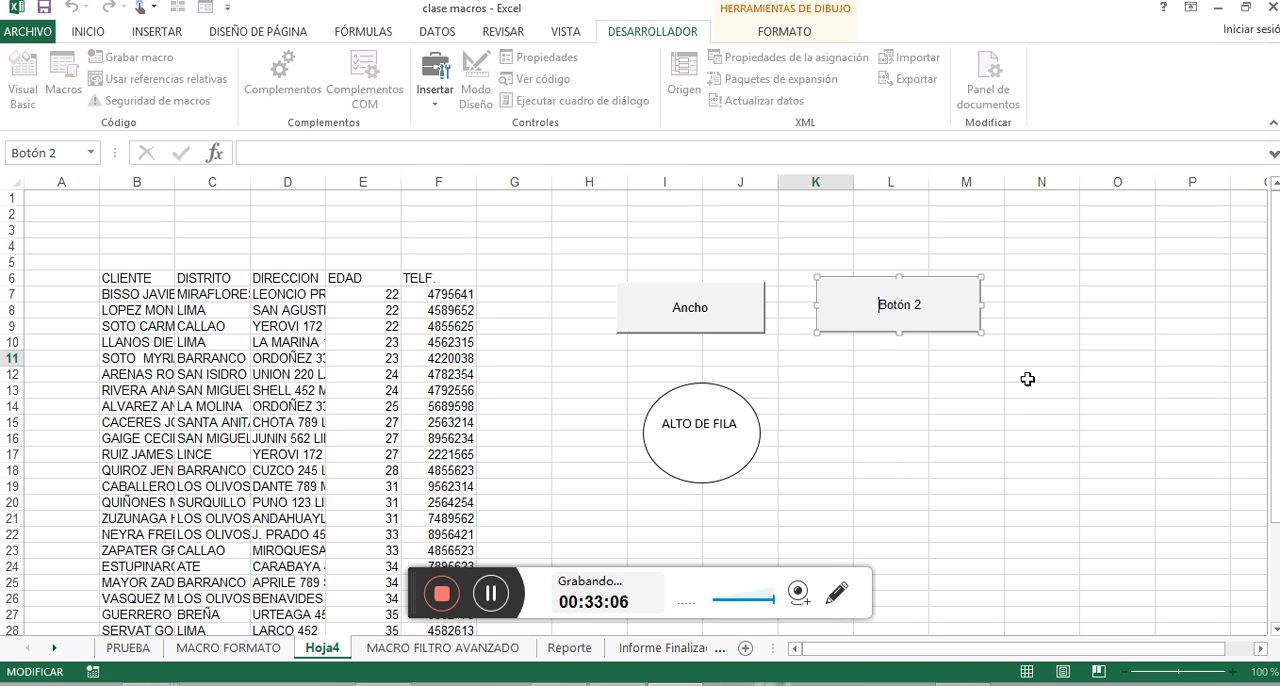
key("Delete")
key("Delete")
key("Delete")
key("Delete")
key("Delete")
key("Delete")
key("Delete")
type("a")
key("BackSpace")
type("Apellidos")
left_click(926, 406)
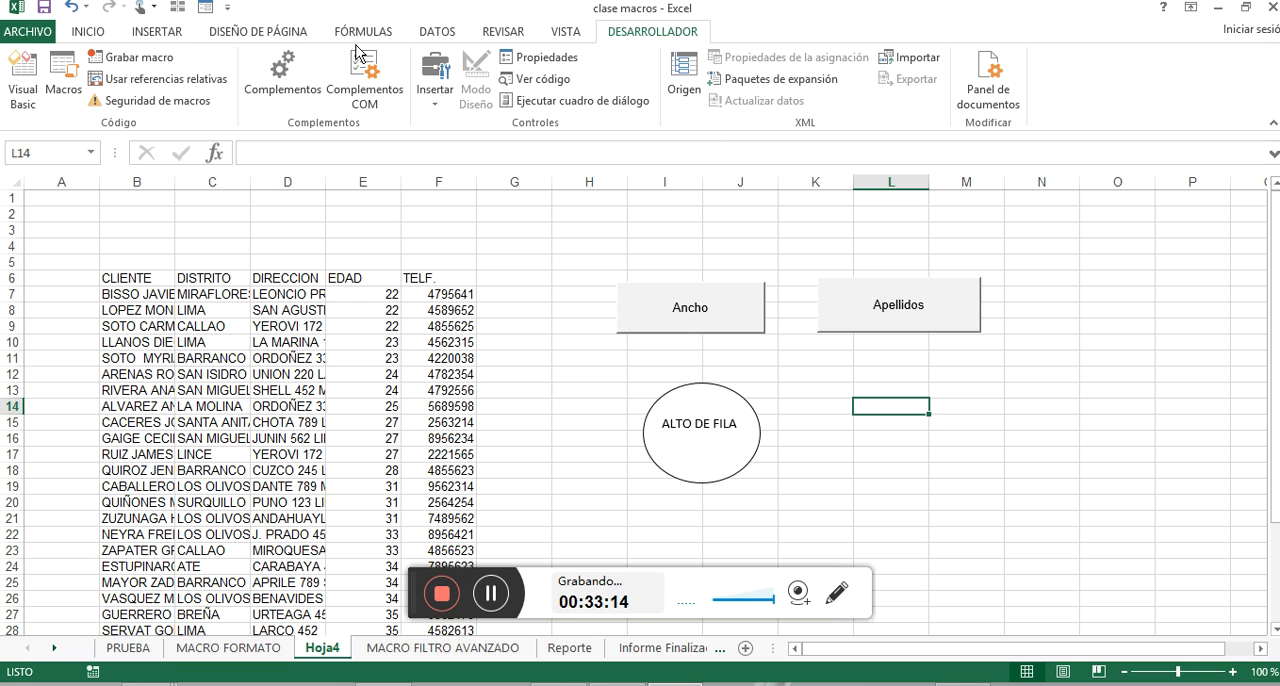
Draw a third form-control button below the Apellidos button and assign it the macro PERSONAL.XLSB!BORDES.
left_click(444, 86)
left_click(425, 147)
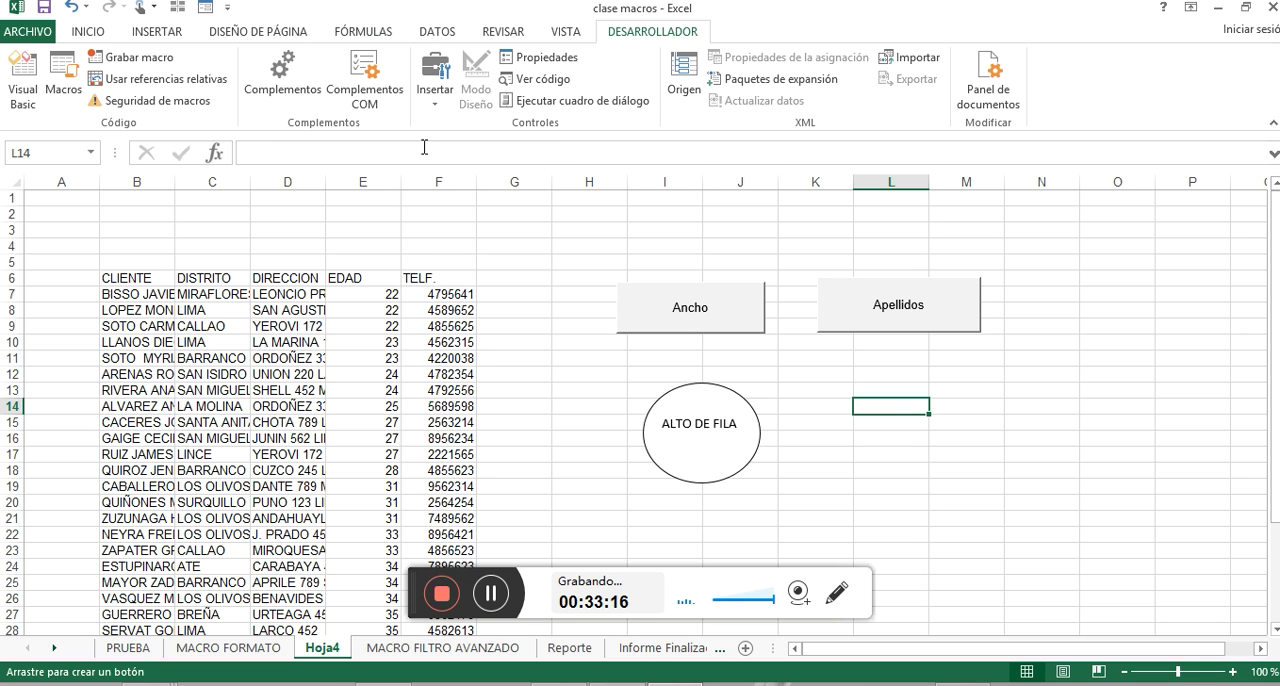
left_click_drag(840, 388, 1006, 467)
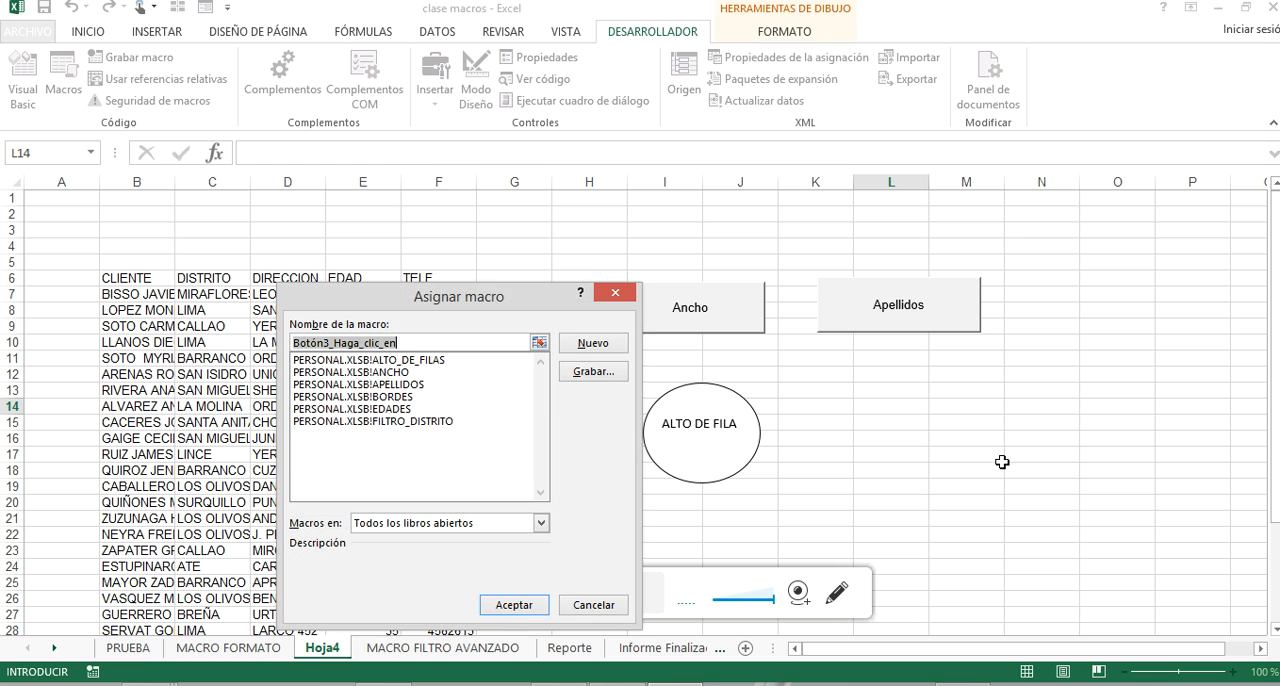
left_click(398, 397)
left_click(520, 606)
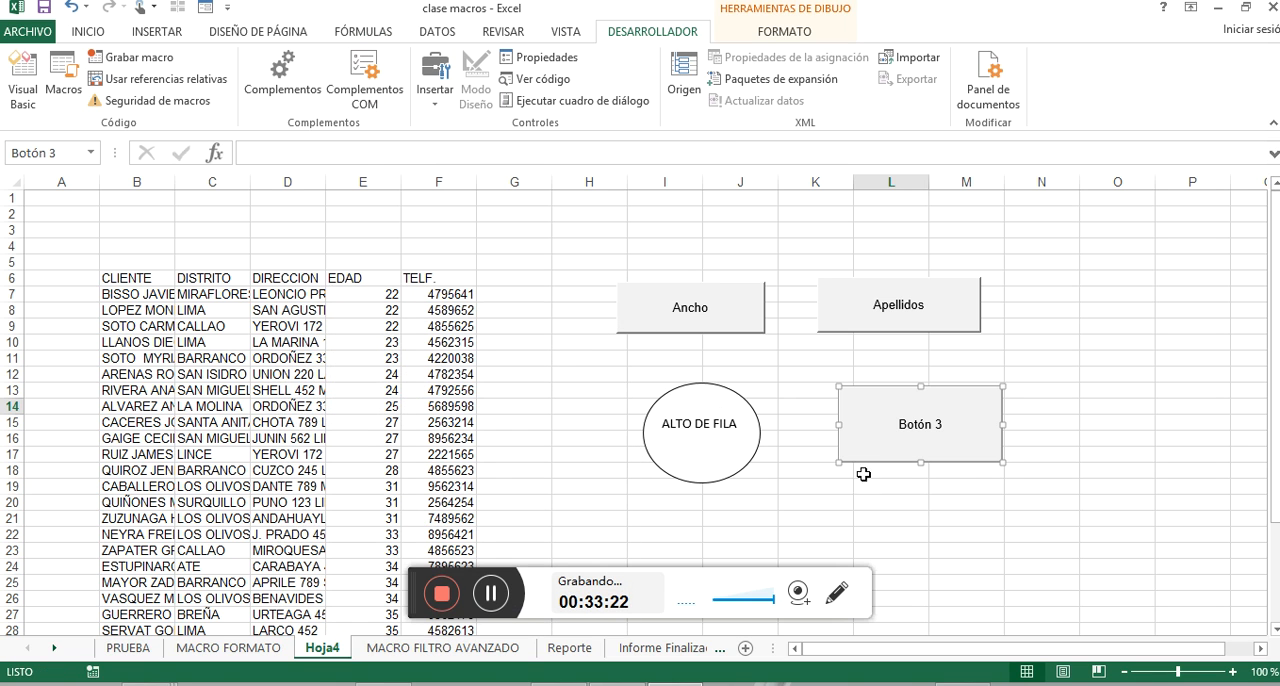
Change the third button's caption to "Bodes" and deselect it.
right_click(912, 432)
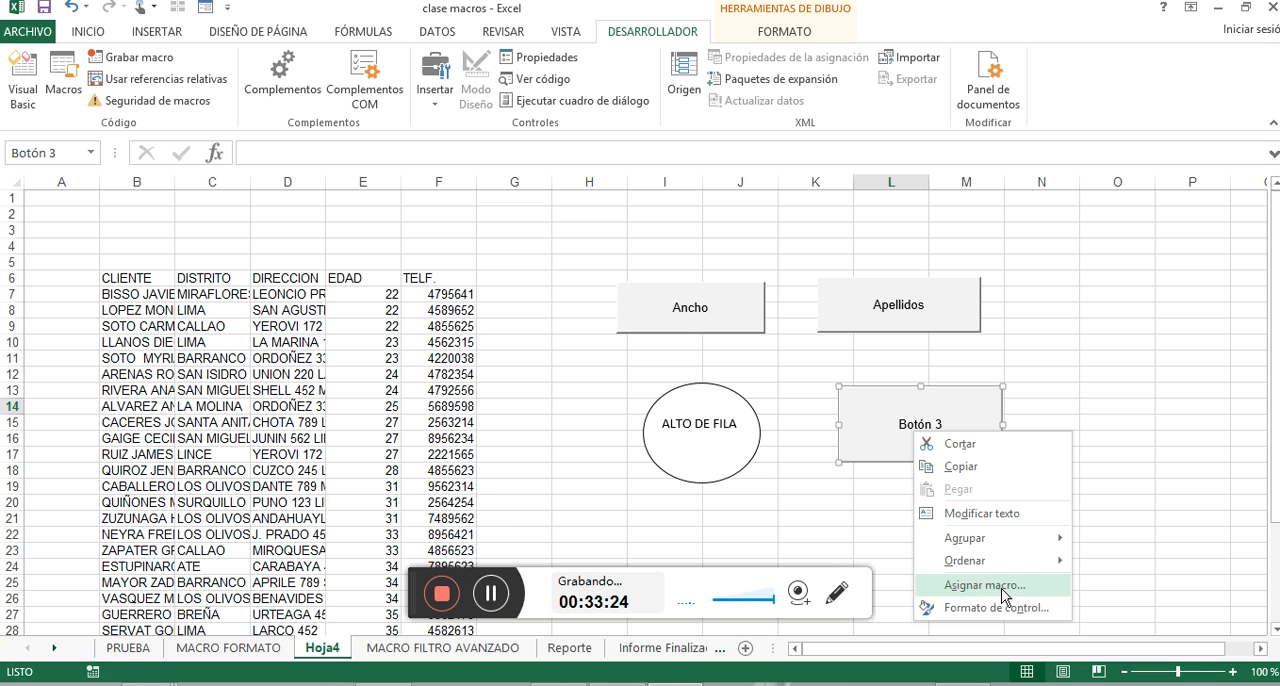
left_click(985, 510)
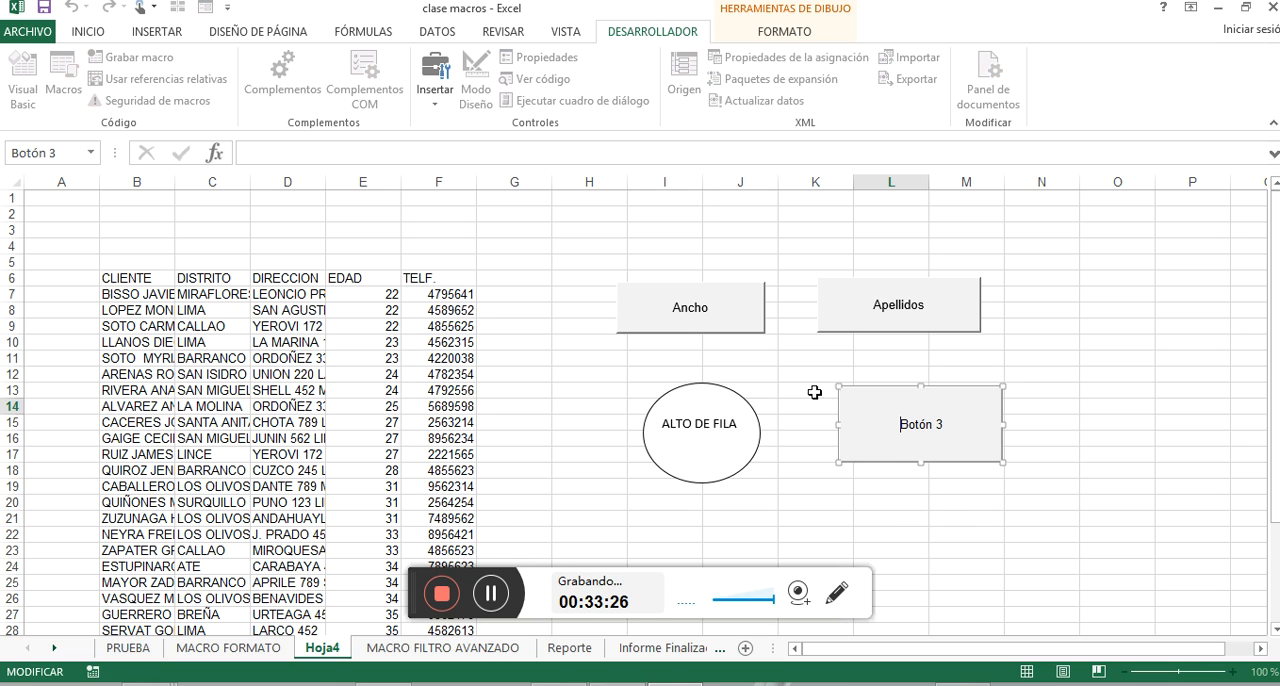
key("Delete")
key("Delete")
key("Delete")
key("Delete")
key("Delete")
key("Delete")
key("Delete")
type("Bodes")
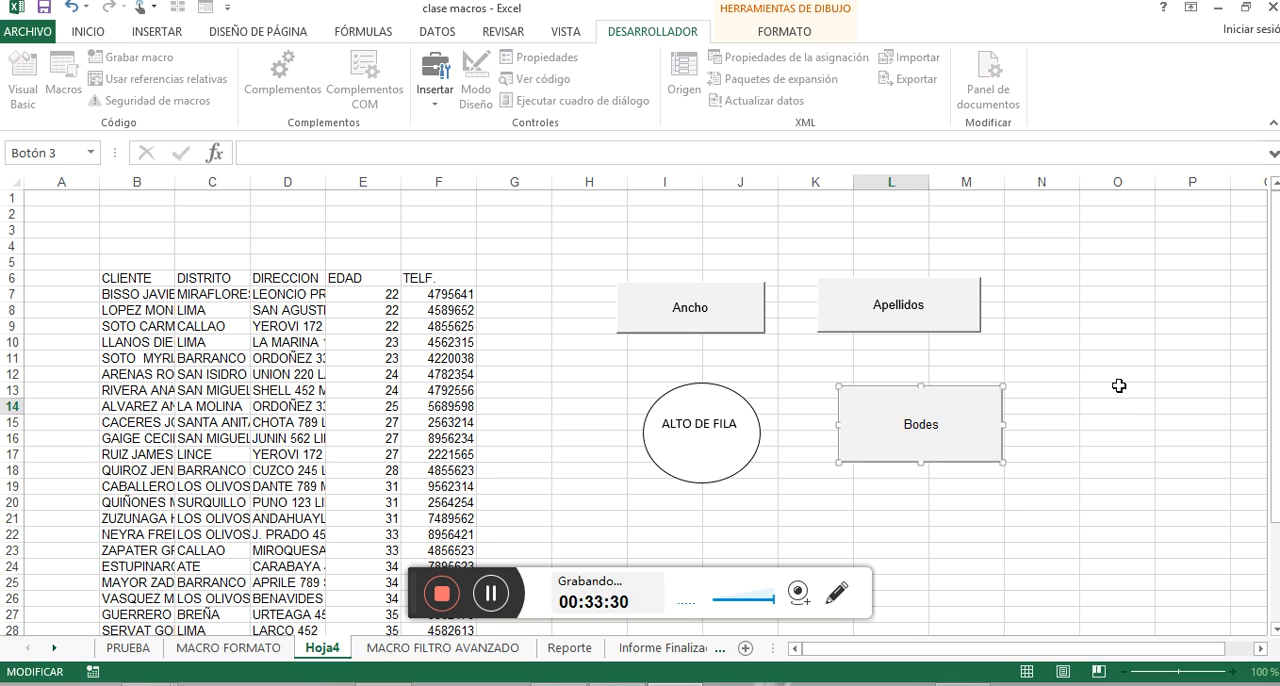
left_click(1119, 388)
Run the column-width macro on the Hoja4 table with the Ancho button.
left_click(441, 593)
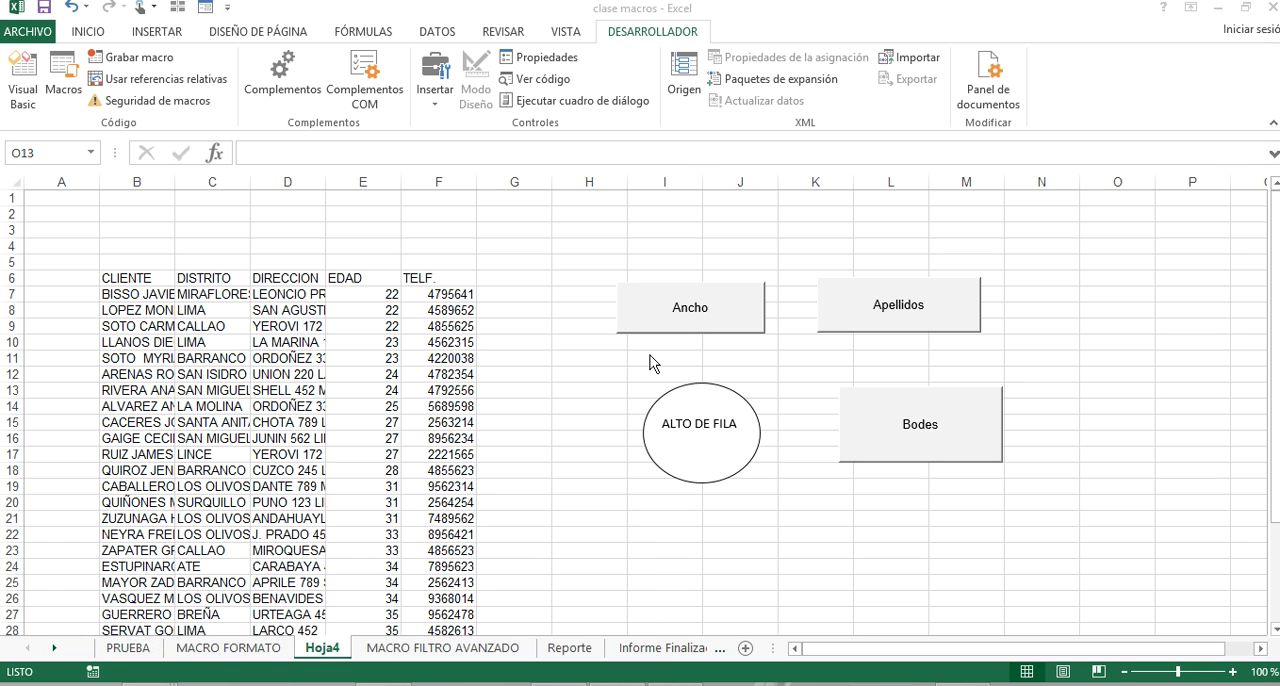
left_click(705, 313)
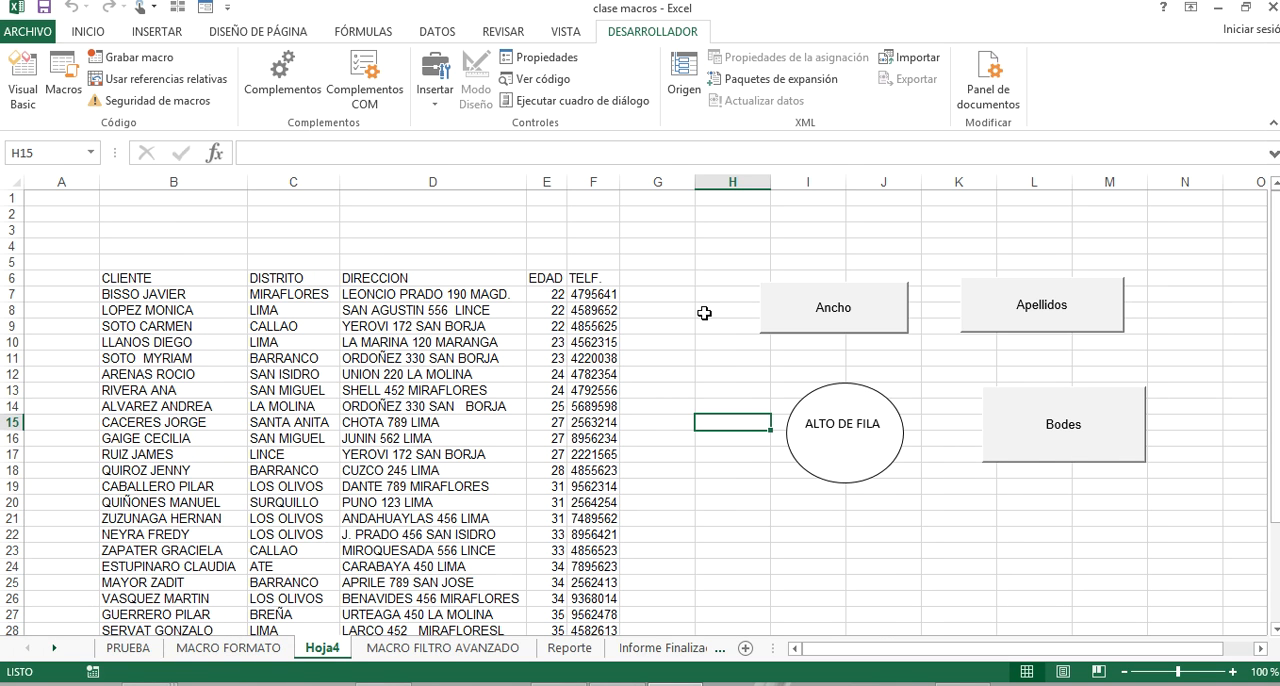
Try to run the surname macro on the Hoja4 table with the Apellidos button, and end its execution.
left_click(1058, 316)
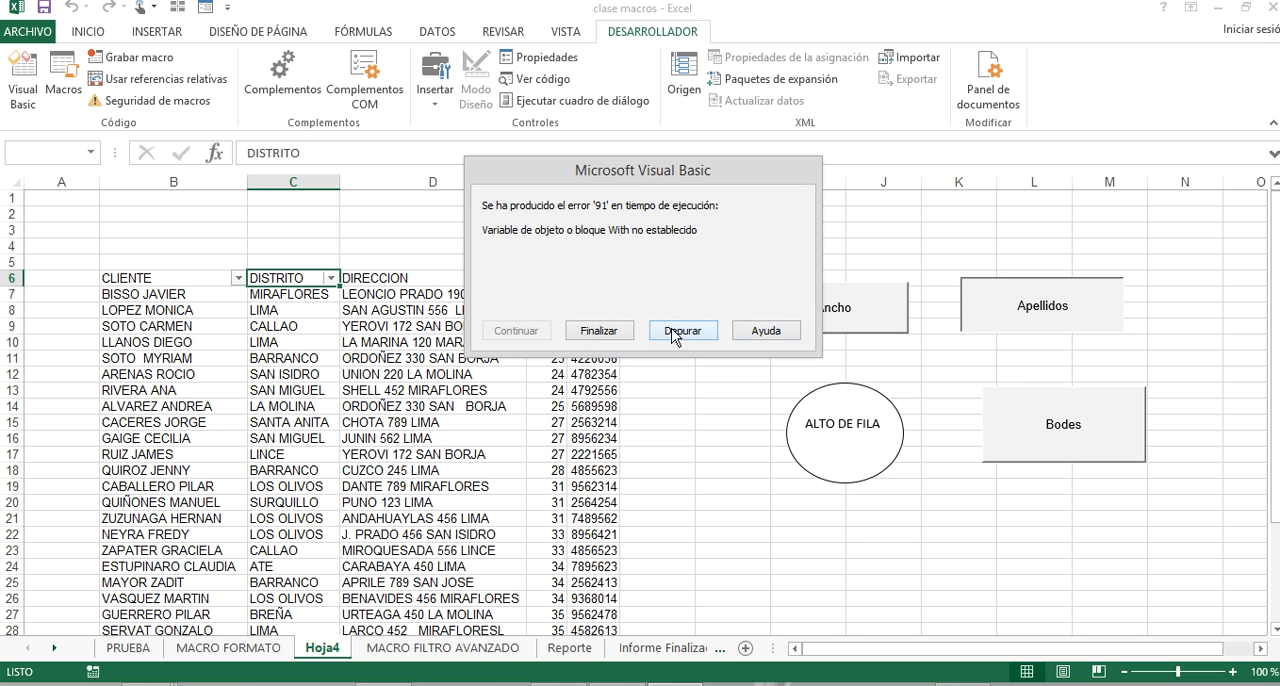
left_click(599, 331)
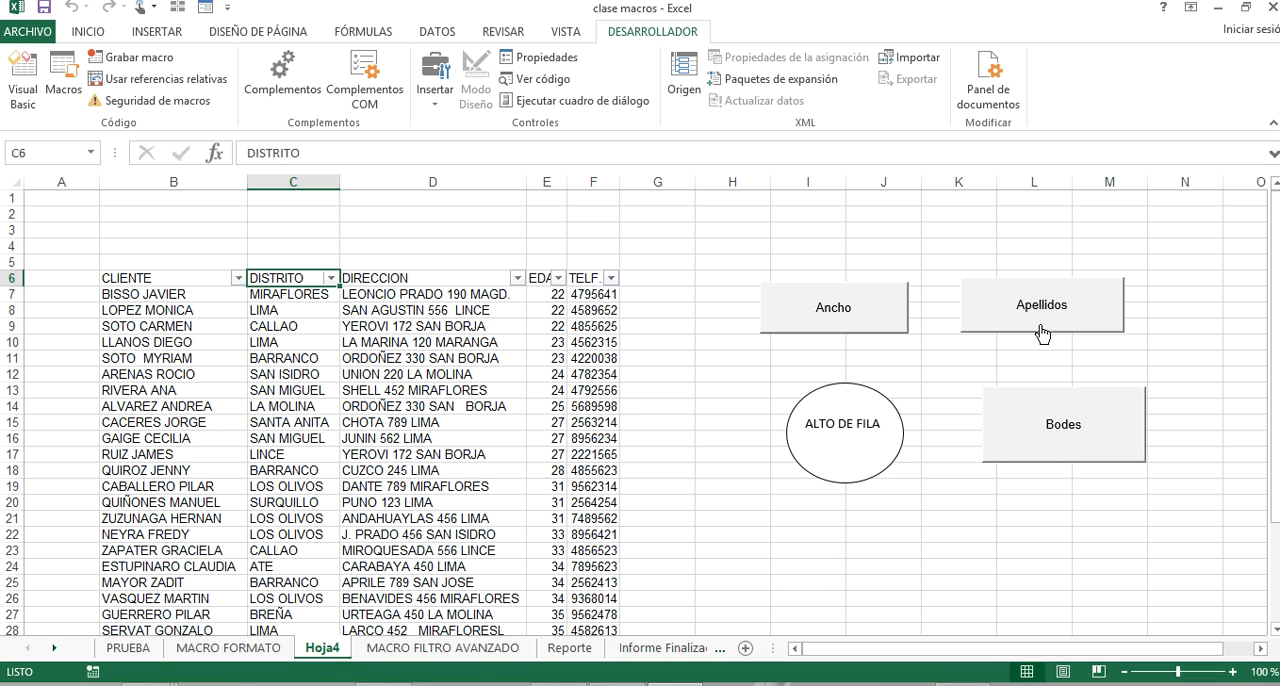
Run the row-height macro on the Hoja4 table from the ALTO DE FILA shape, inspect its code in the debugger and stop debugging.
left_click(870, 455)
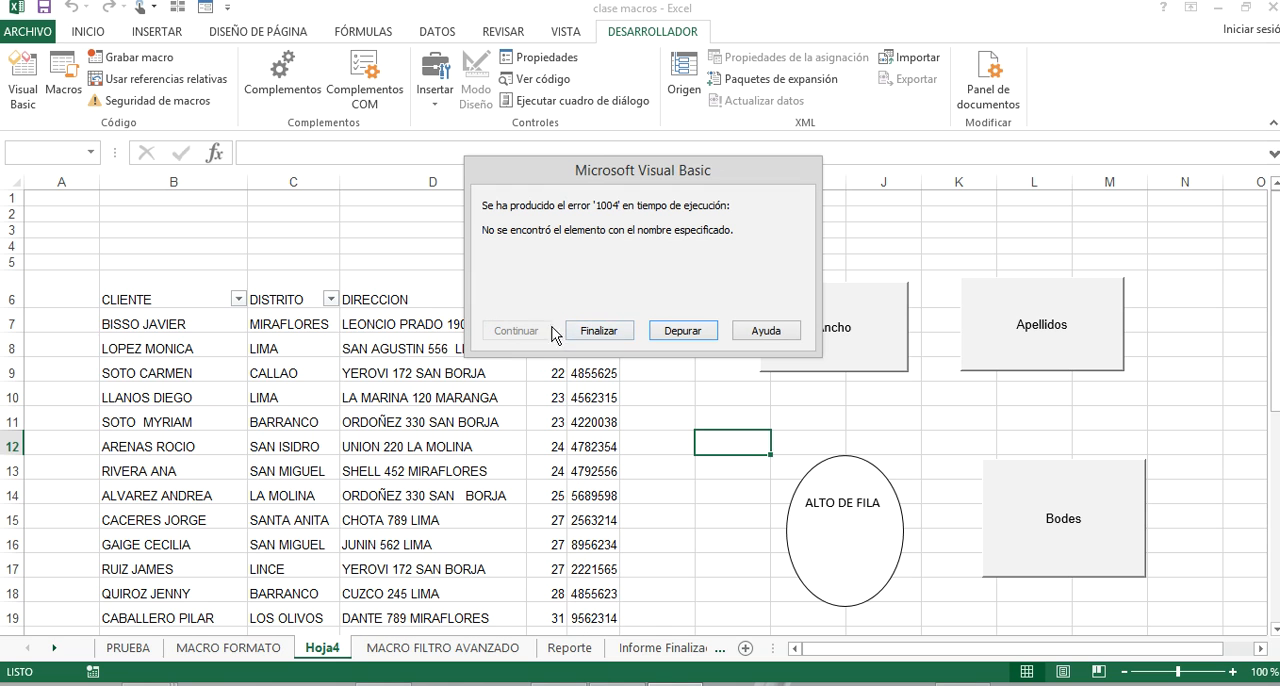
left_click(670, 331)
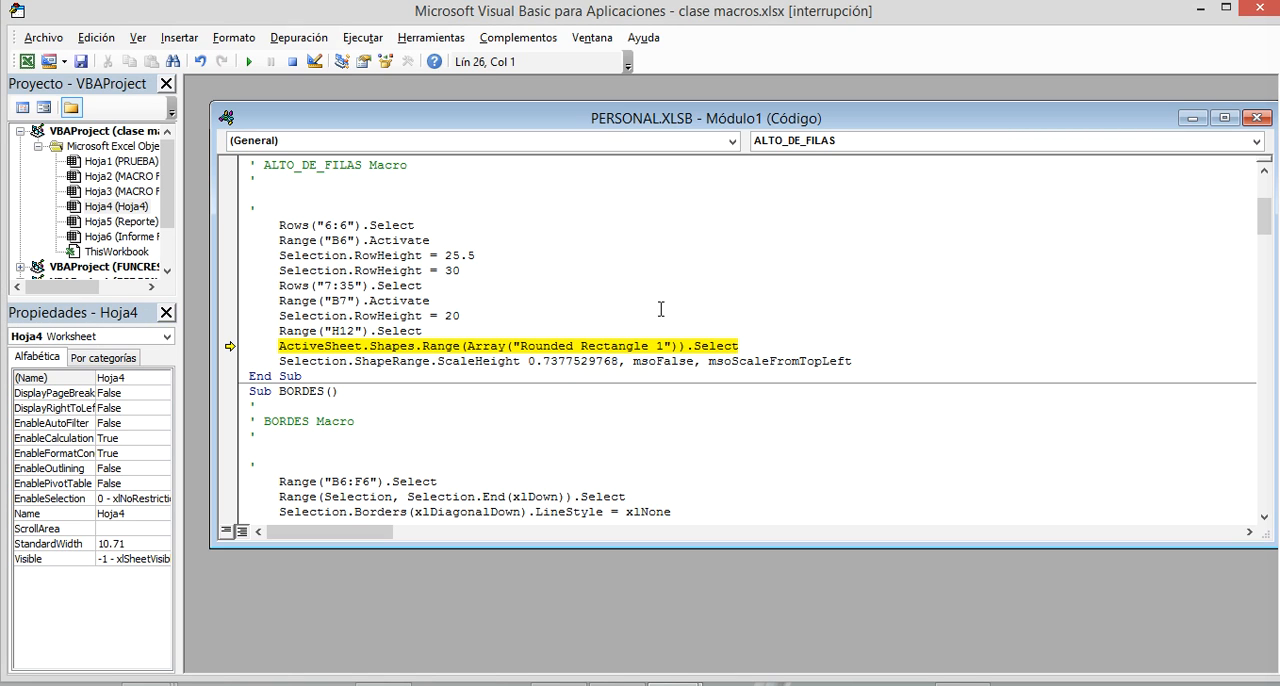
left_click(1263, 8)
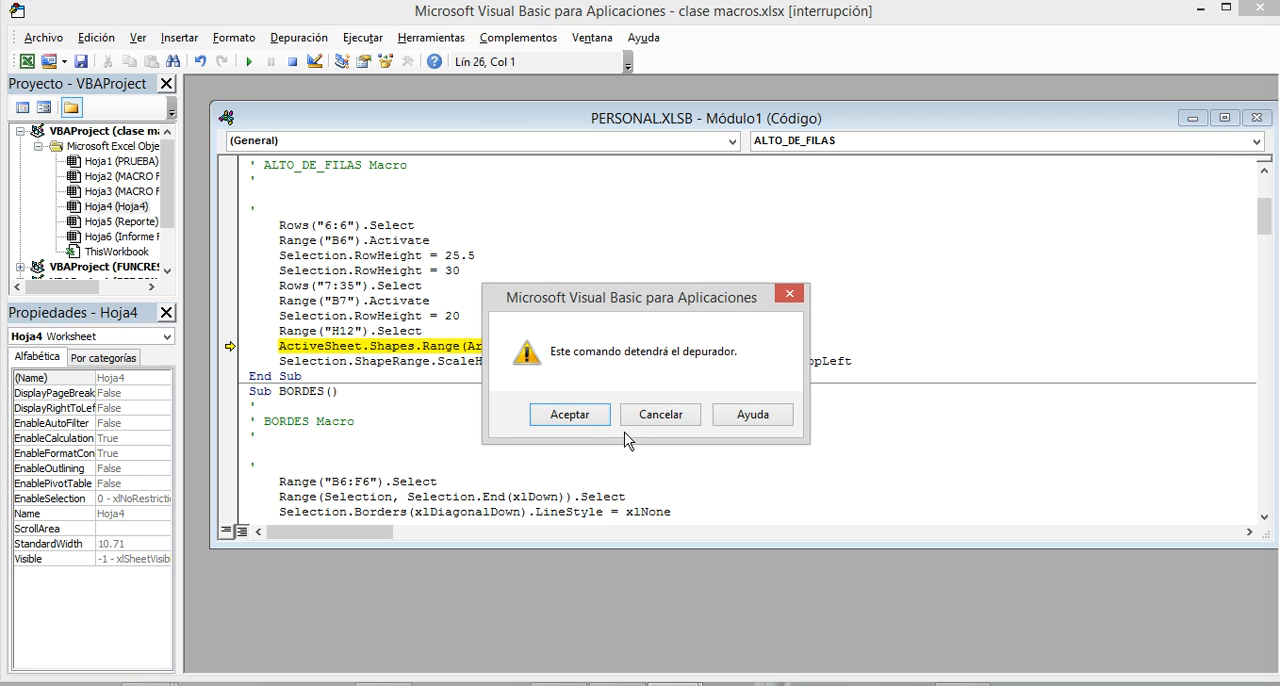
left_click(588, 418)
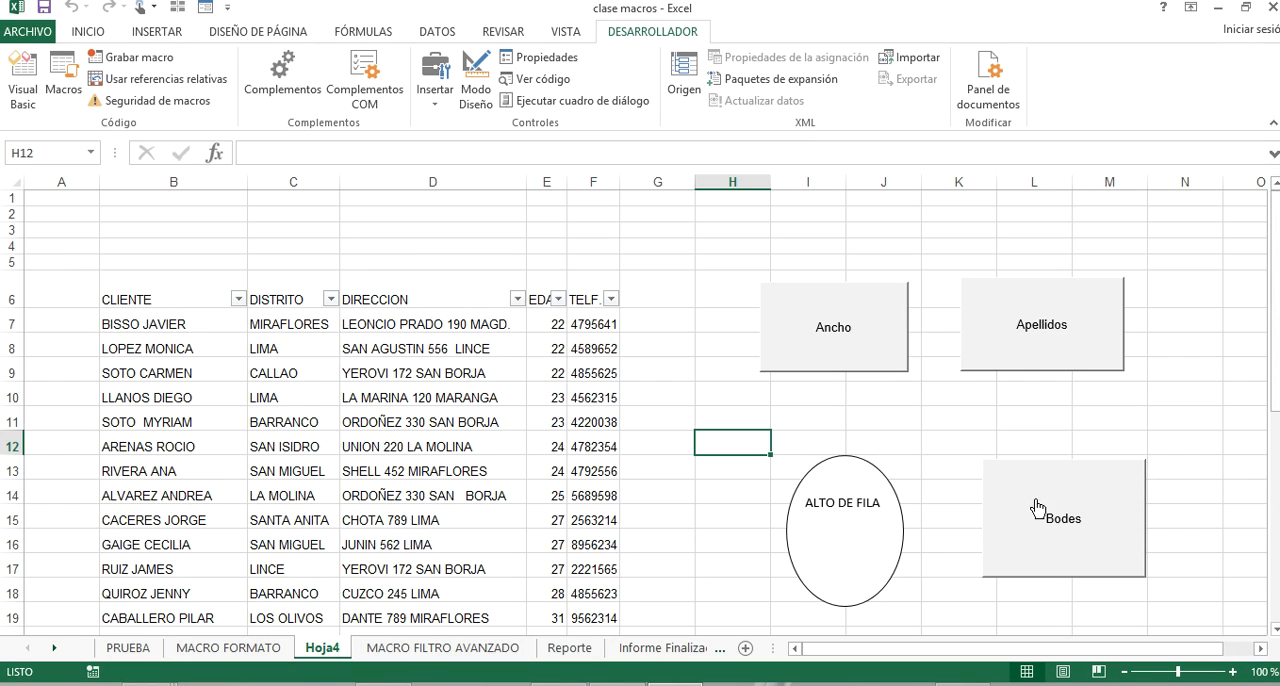
Apply borders to the Hoja4 table with the Bodes button and select cell H12.
left_click(1070, 512)
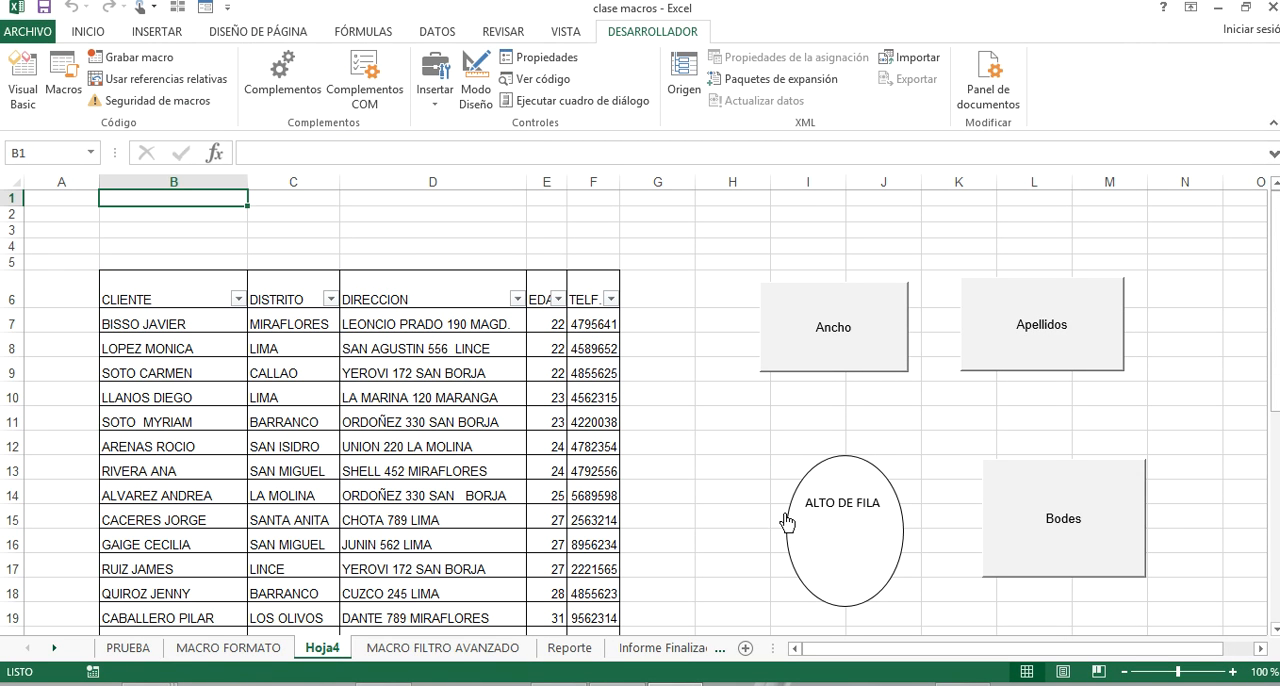
left_click(747, 436)
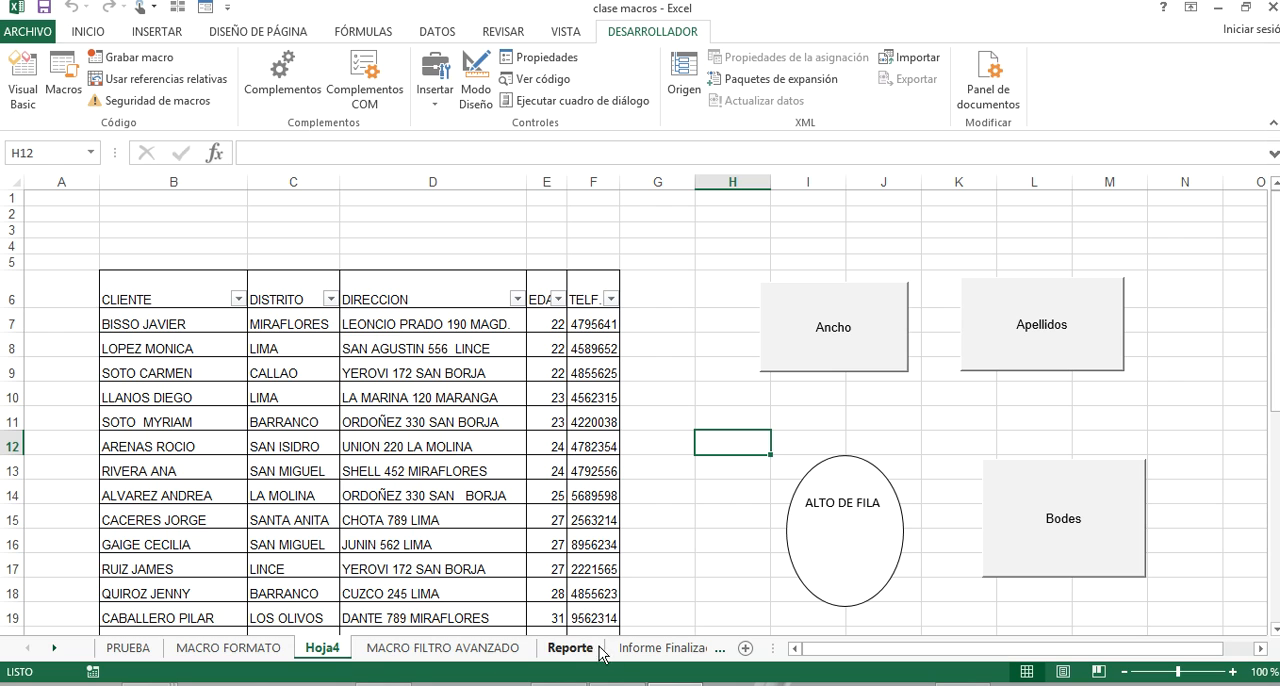
Examine the weekly data on the Reporte sheet and the report layout on the Informe Finalizado sheet.
left_click(558, 655)
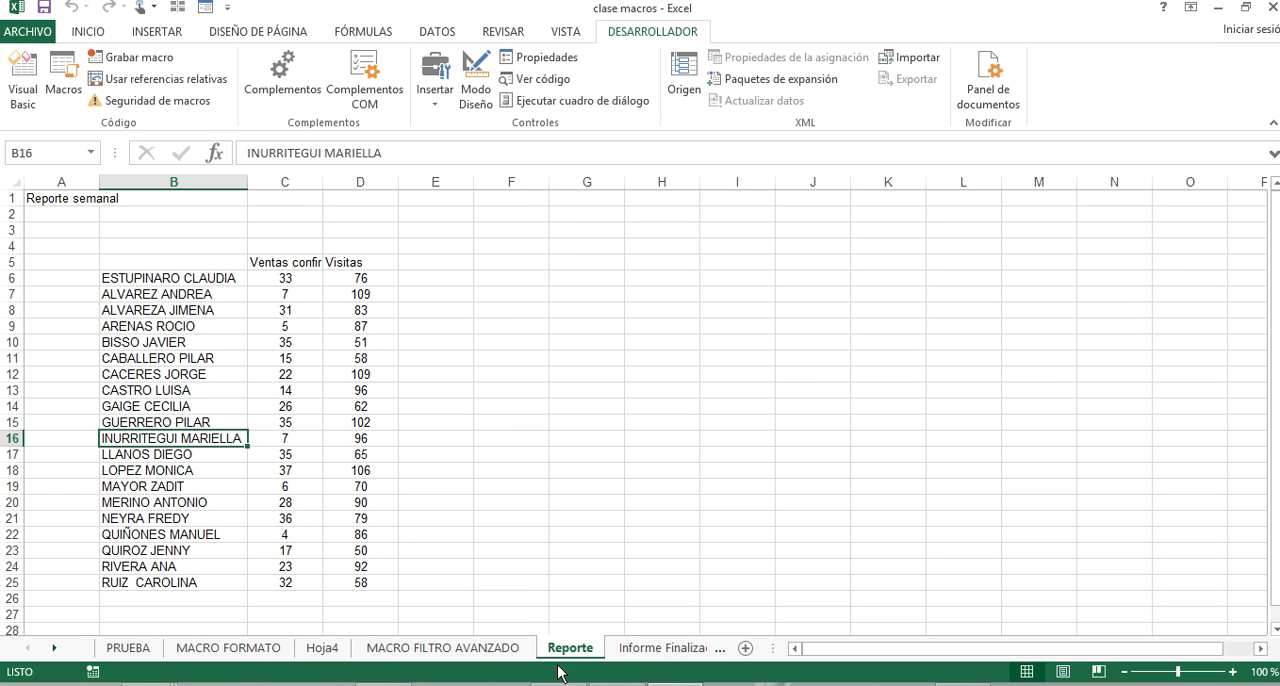
left_click(502, 684)
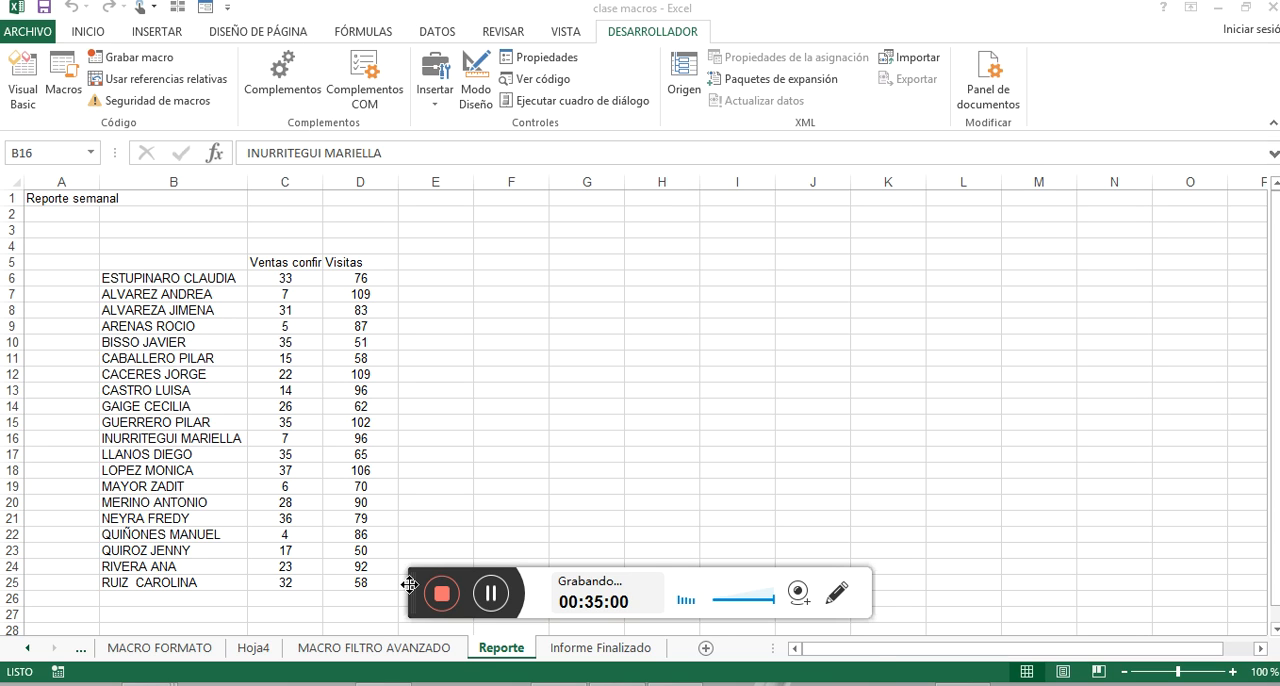
left_click_drag(410, 585, 420, 685)
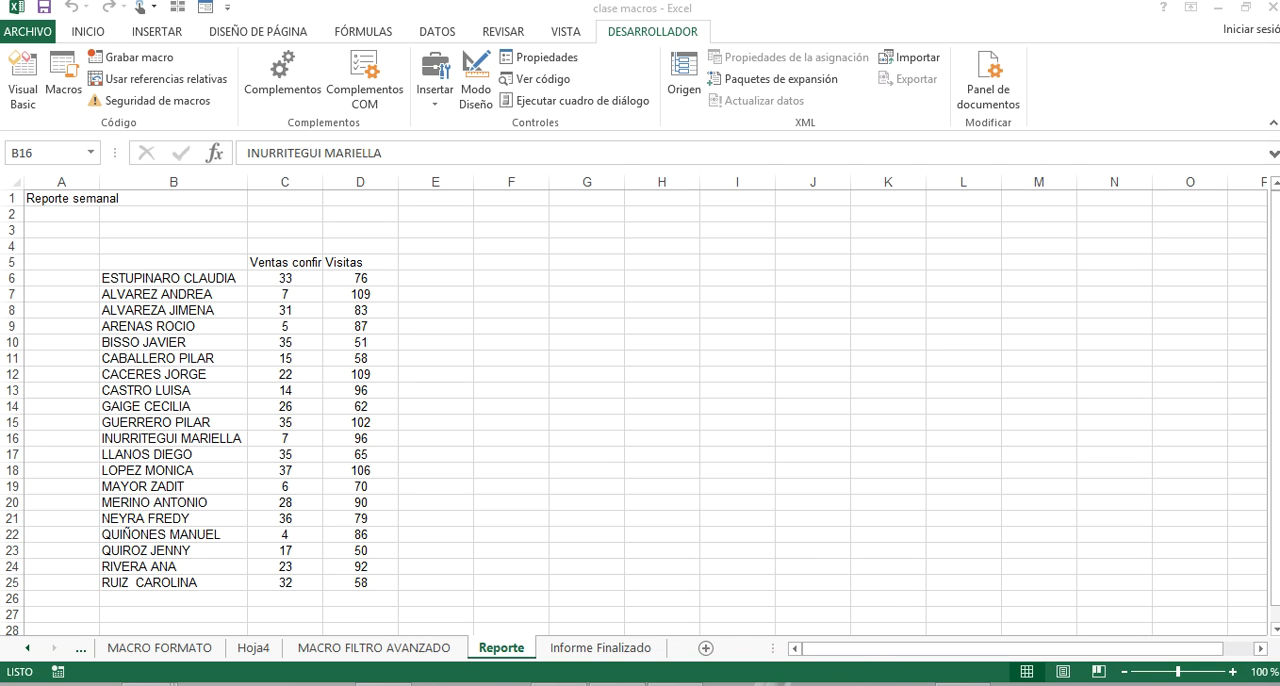
left_click(560, 655)
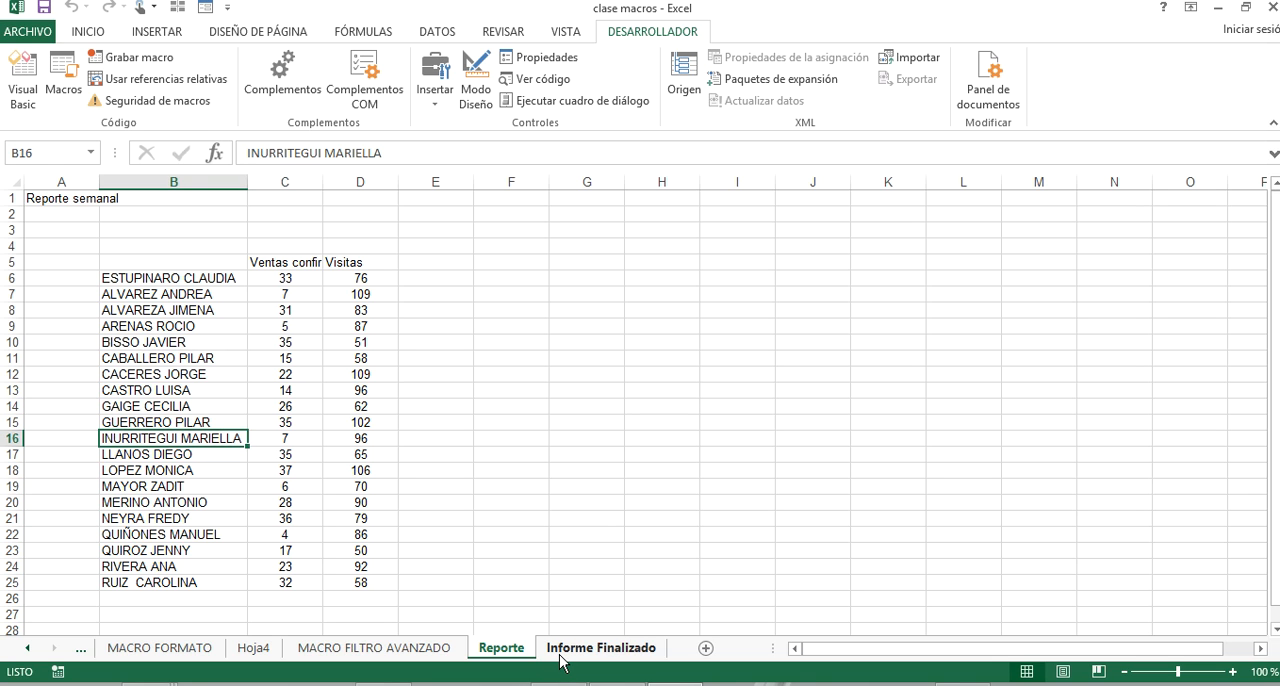
left_click(560, 652)
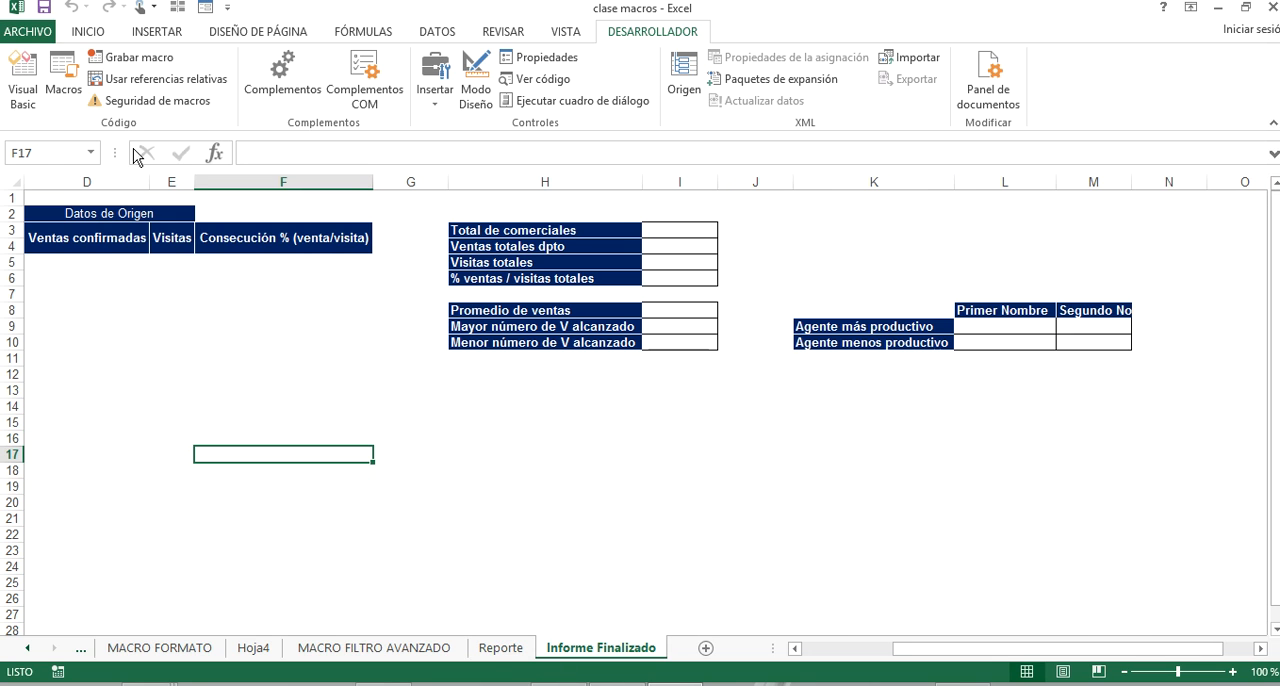
left_click(553, 412)
left_click_drag(554, 412, 10, 434)
left_click(322, 359)
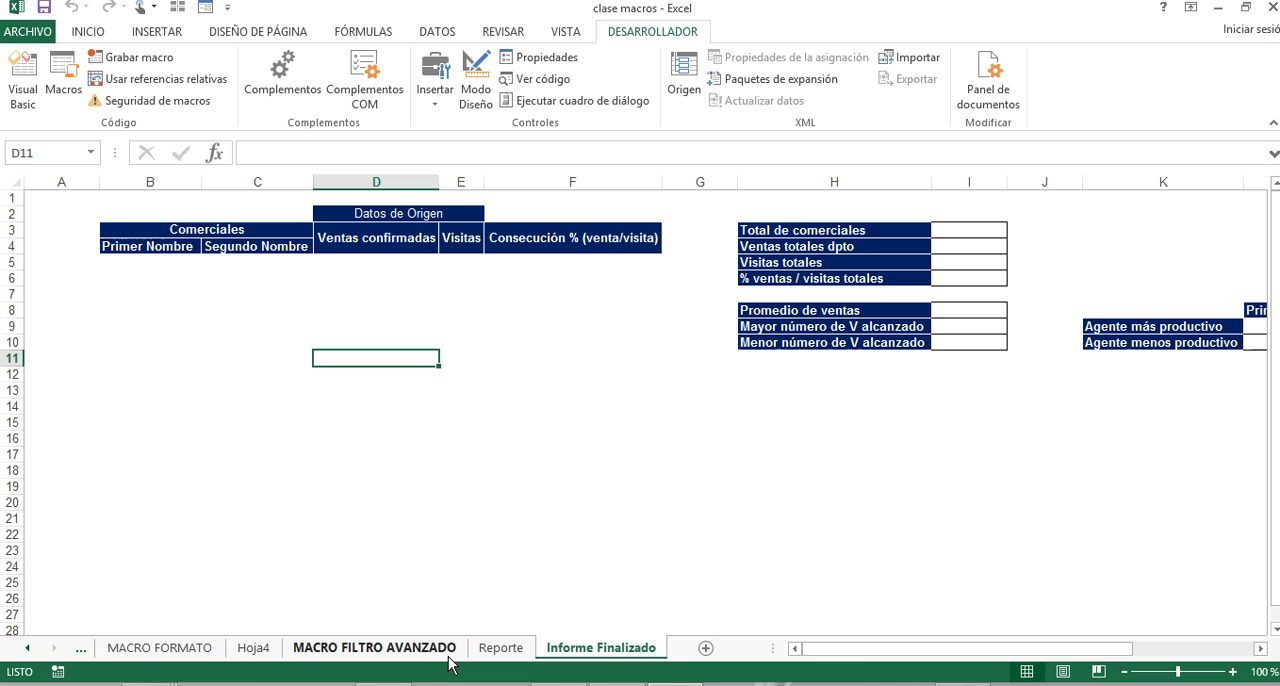
Enter the heading "comercial" in cell B5 of the Reporte sheet, above the names.
left_click(500, 648)
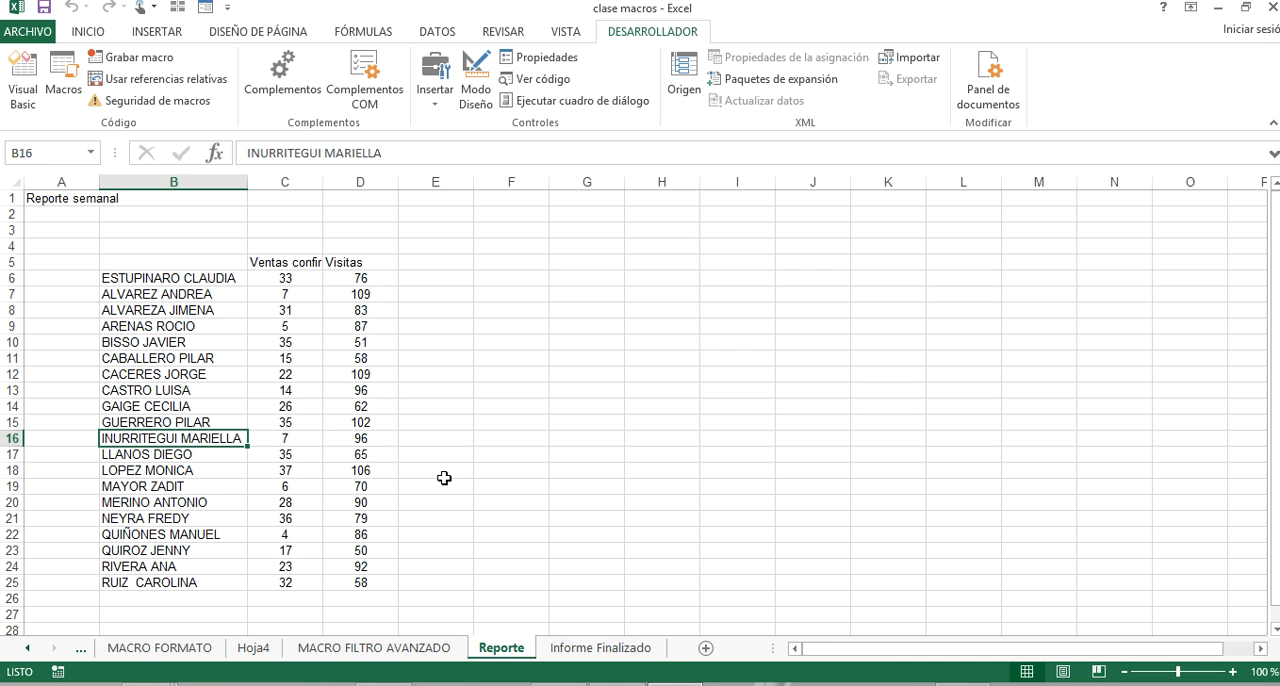
left_click(178, 263)
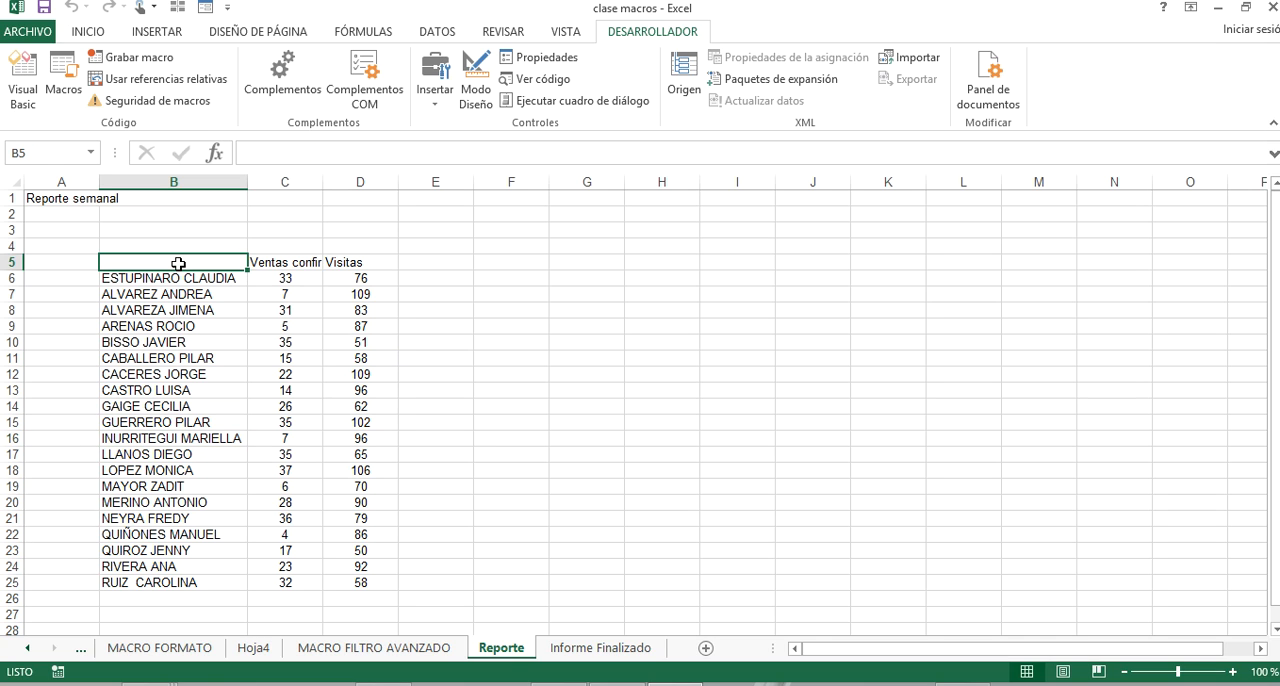
type("comercial")
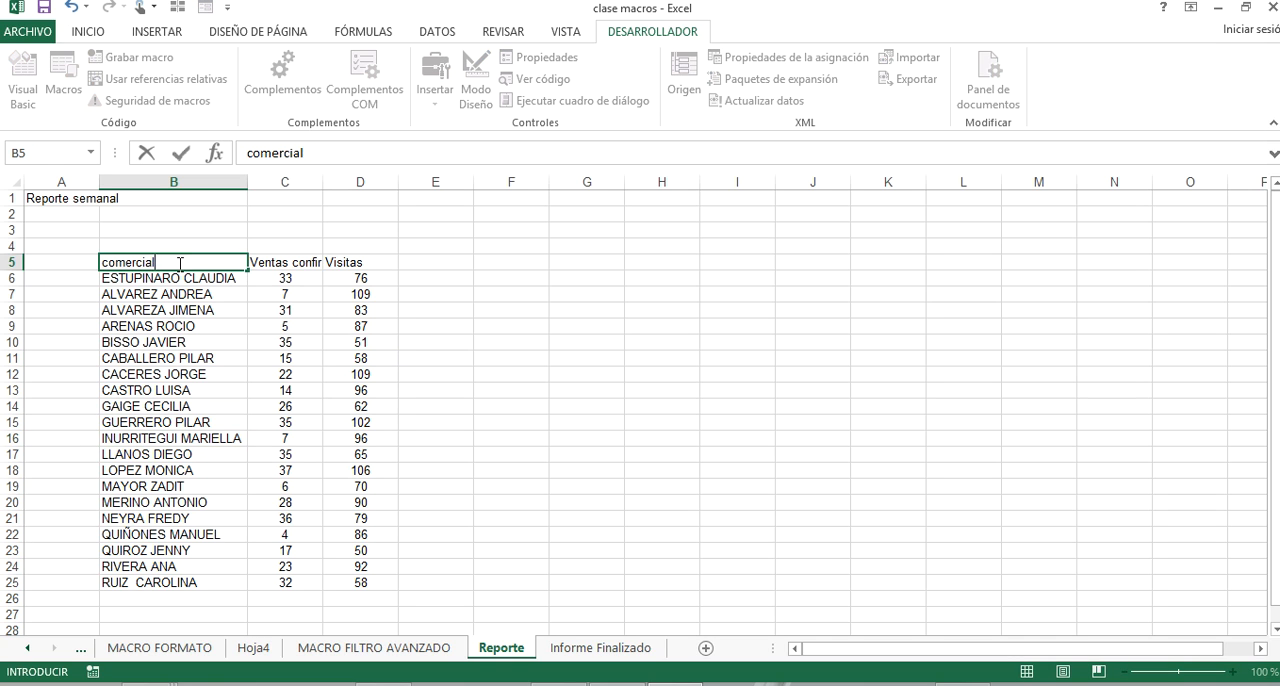
key("Return")
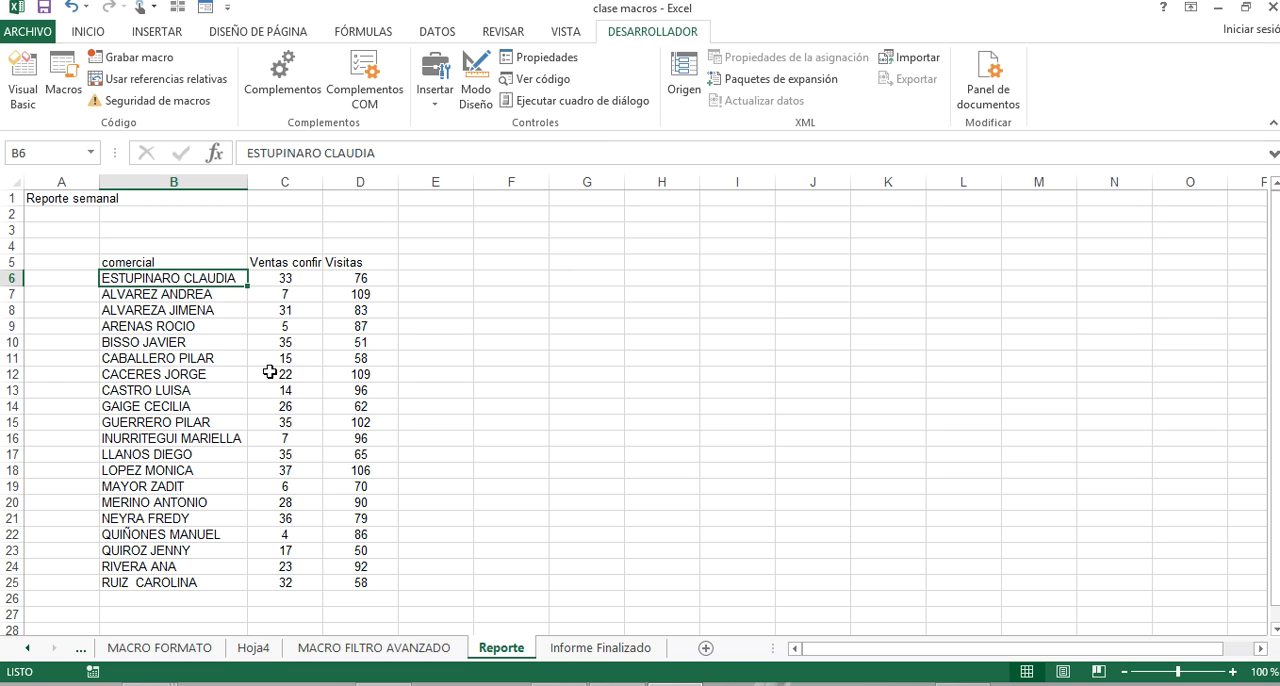
Create a new blank workbook and return to the clase macros workbook.
right_click(675, 684)
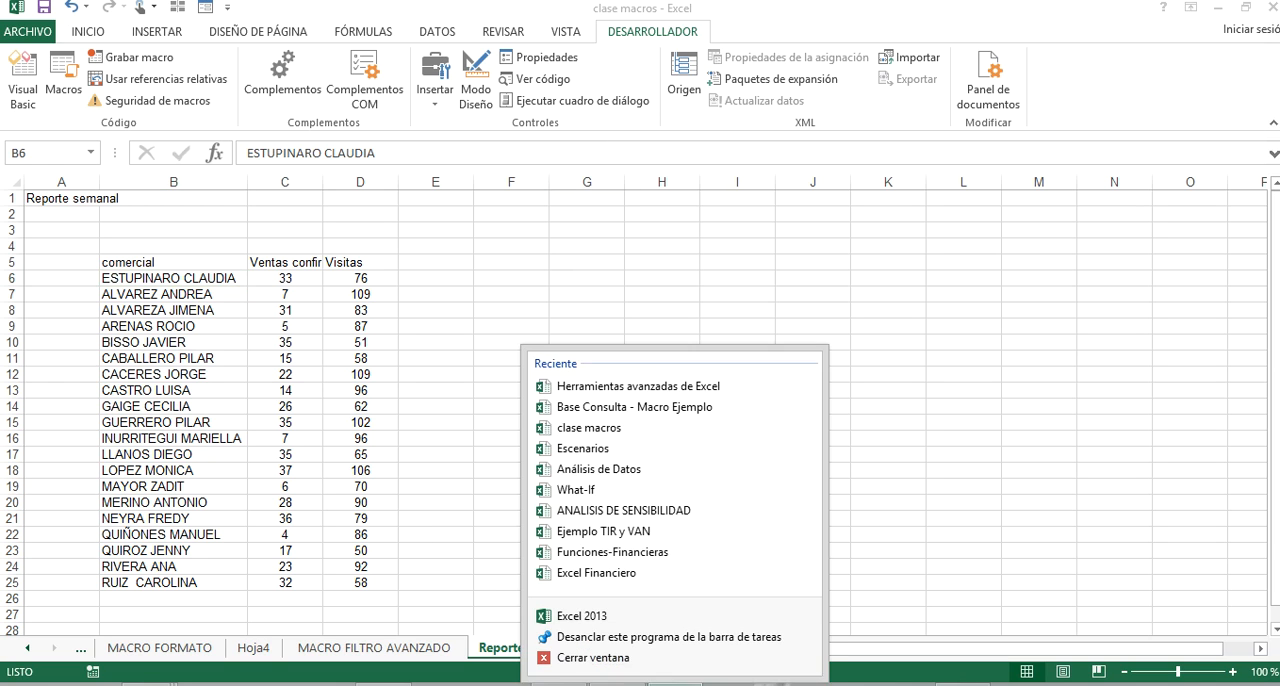
left_click(675, 612)
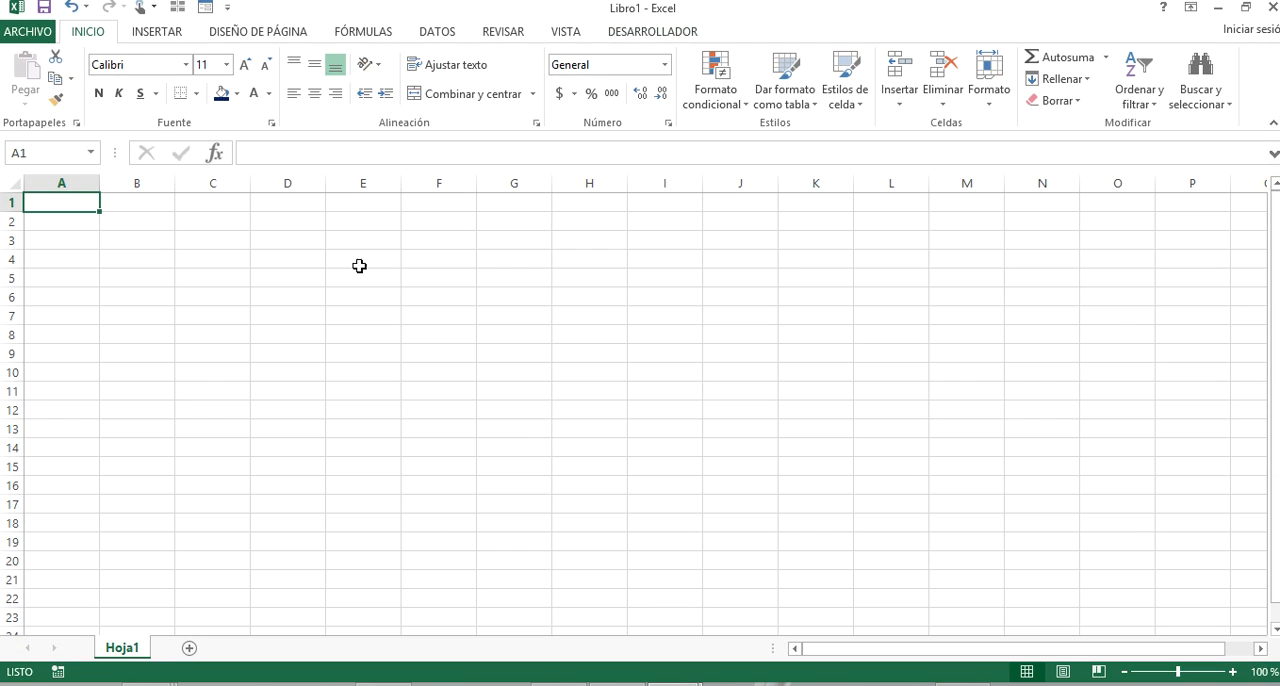
mouse_move(675, 684)
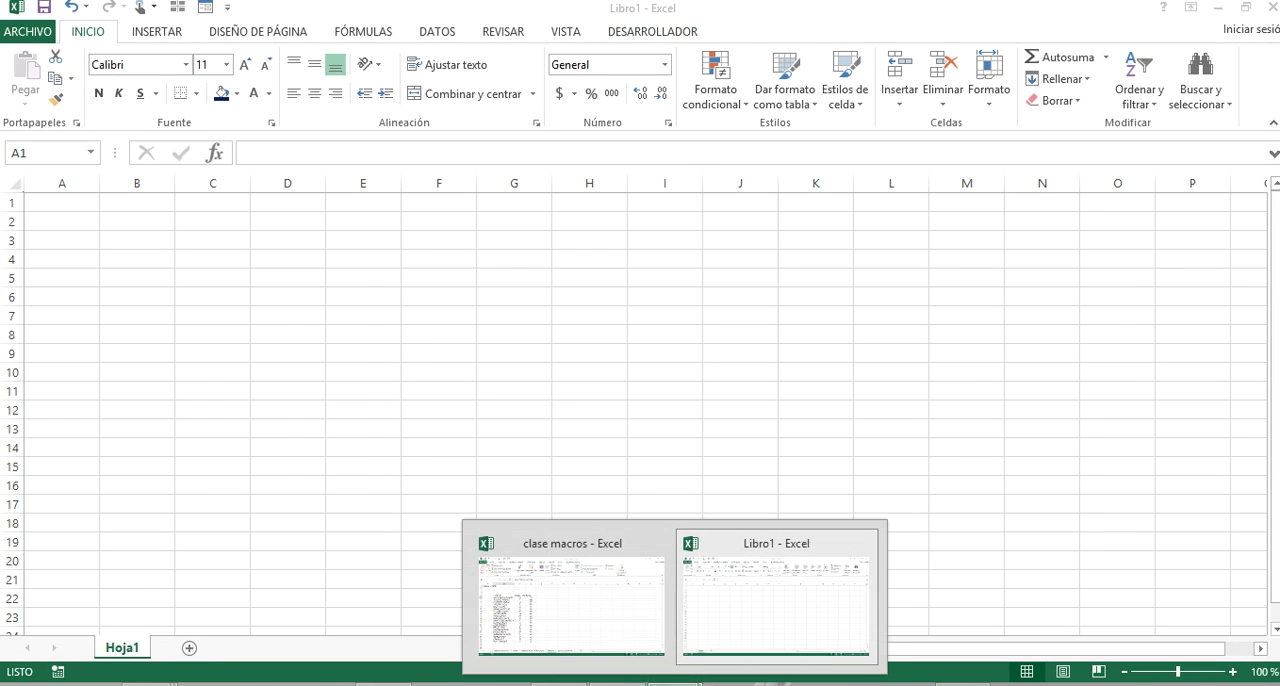
left_click(596, 650)
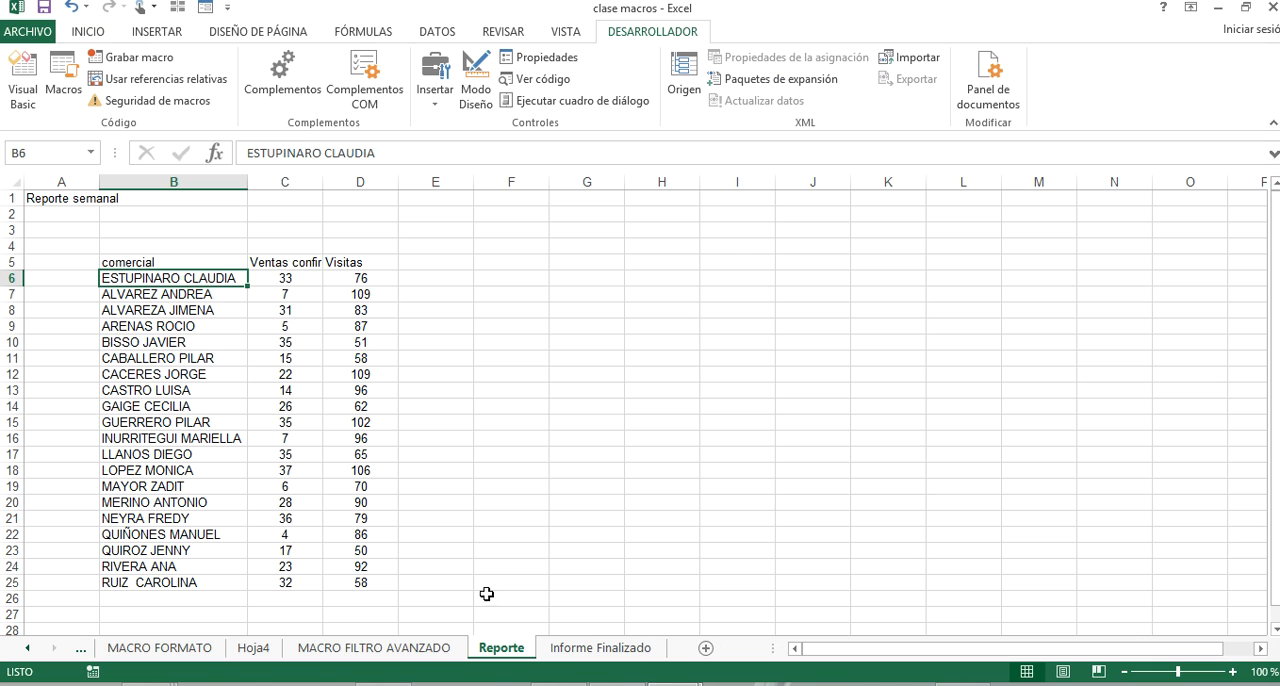
Move the Reporte and Informe Finalizado sheets together from clase macros into Libro1, before Hoja1.
left_click(567, 655, "ctrl")
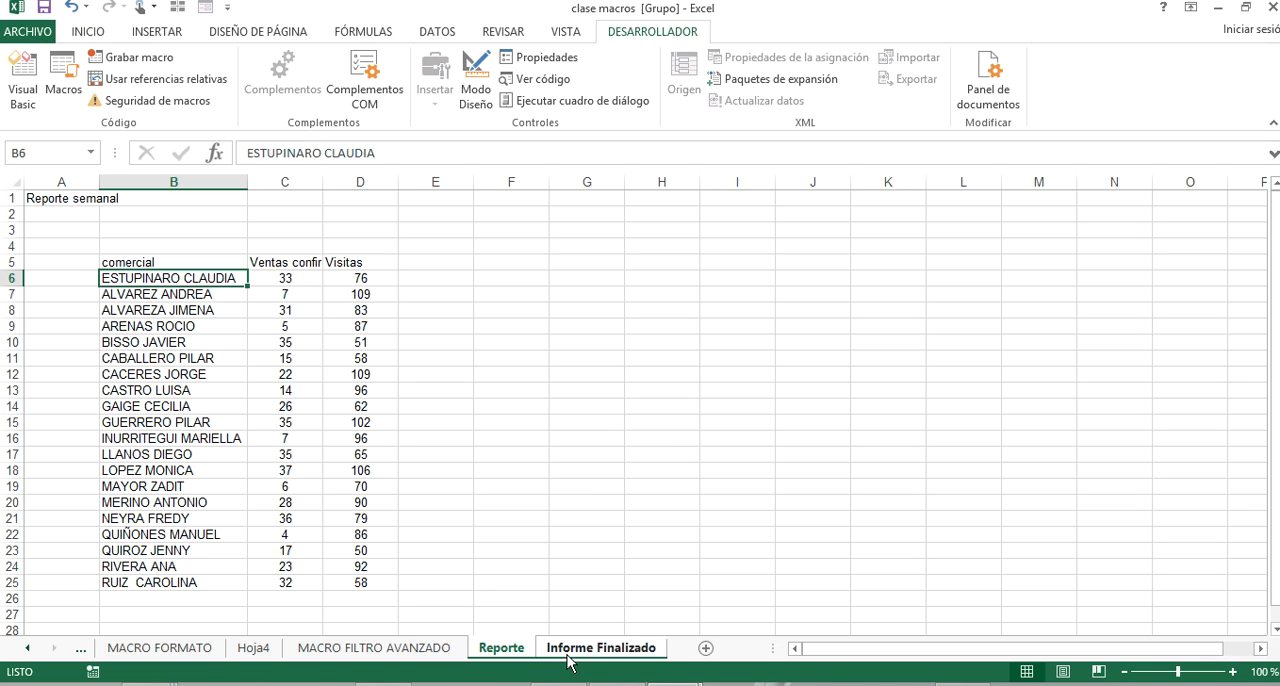
right_click(573, 652)
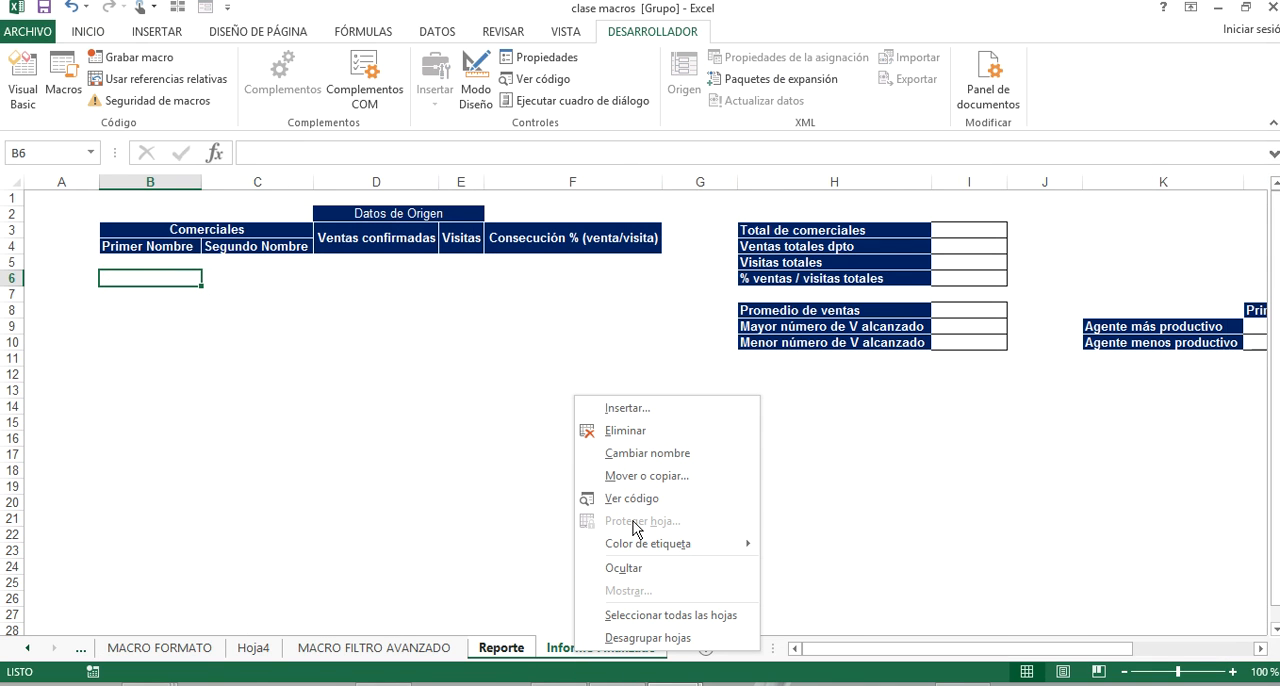
mouse_move(721, 558)
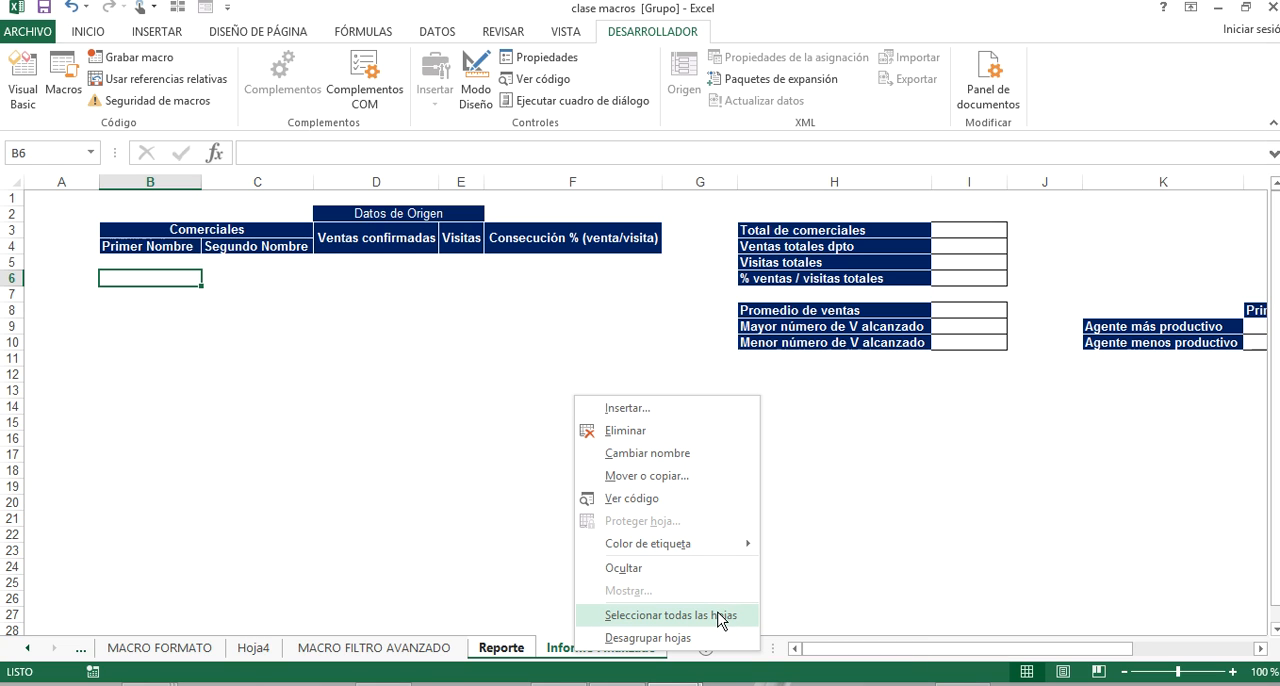
left_click(690, 477)
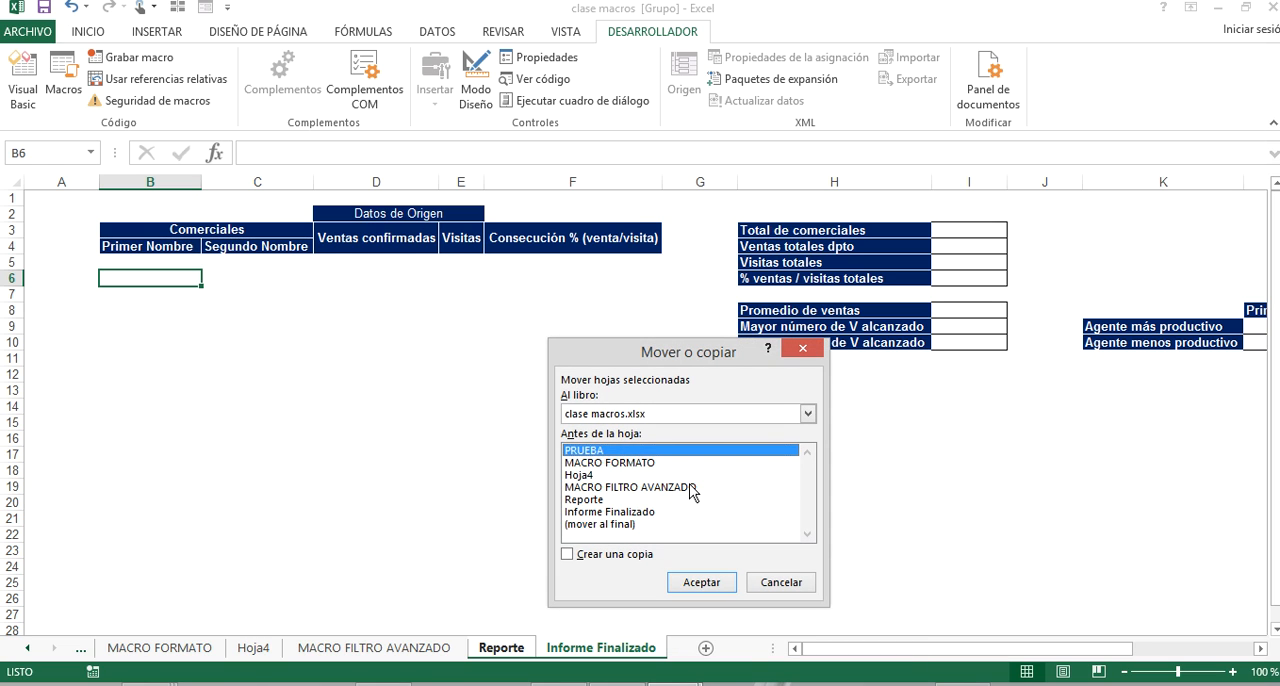
left_click(750, 413)
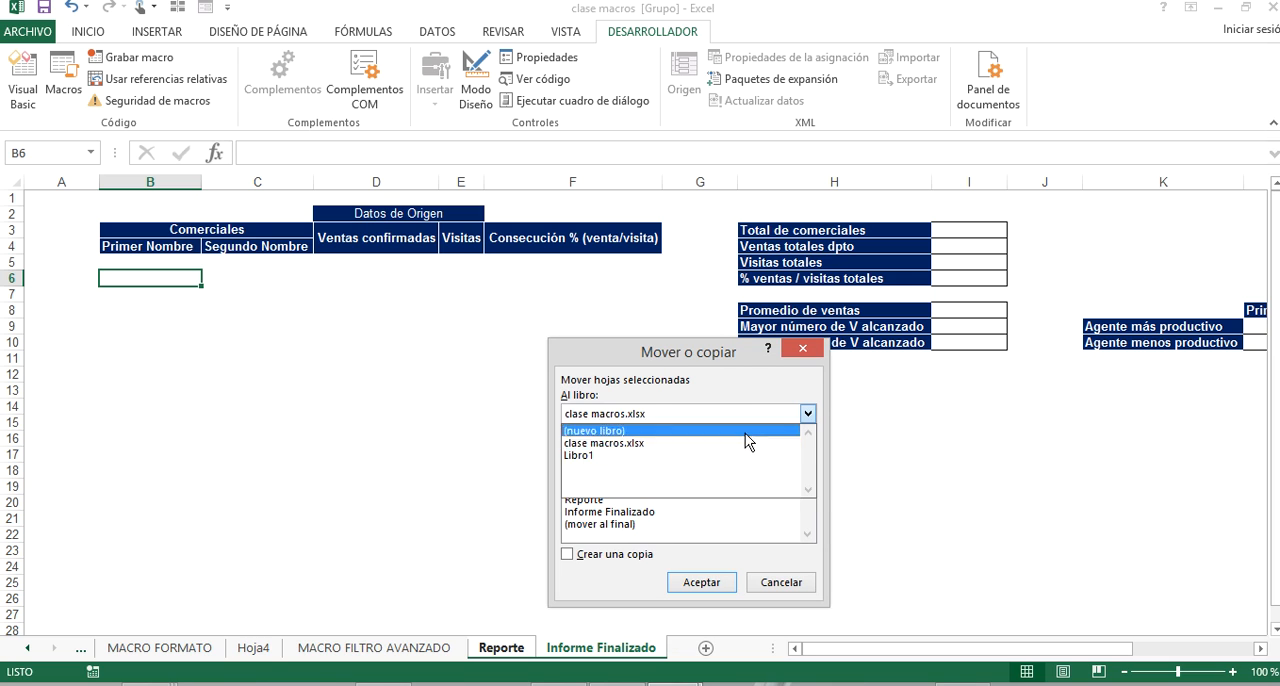
left_click(743, 456)
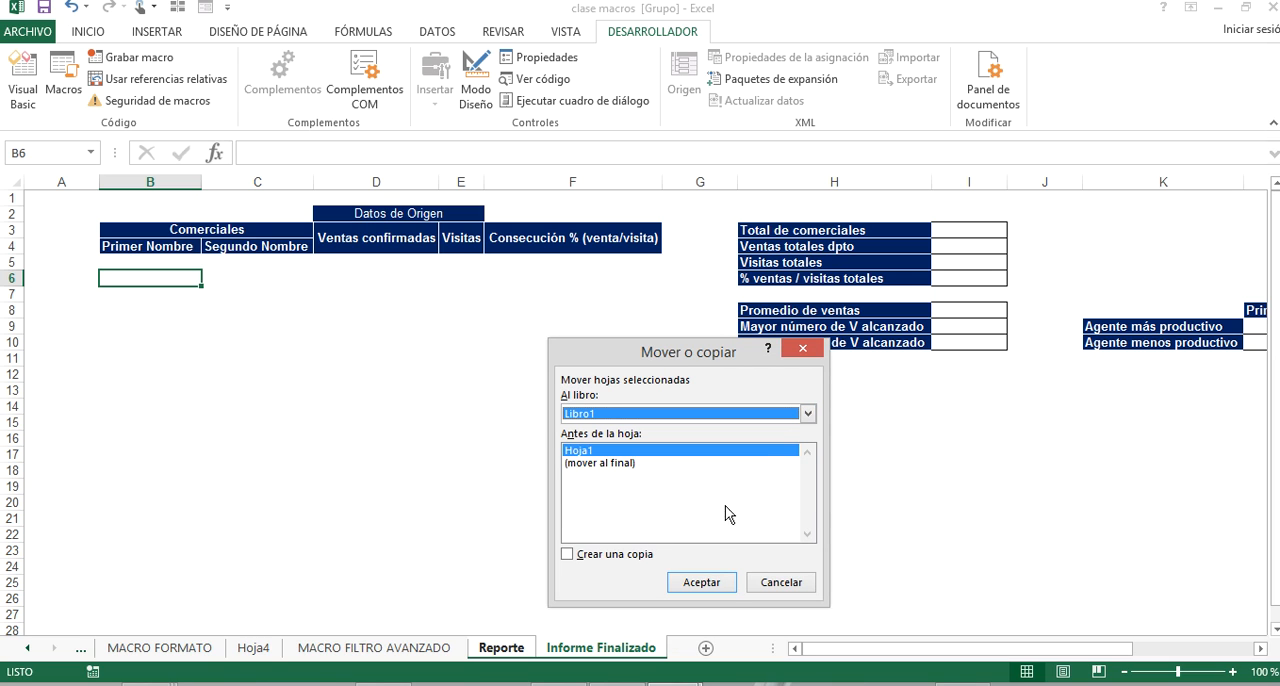
left_click(701, 583)
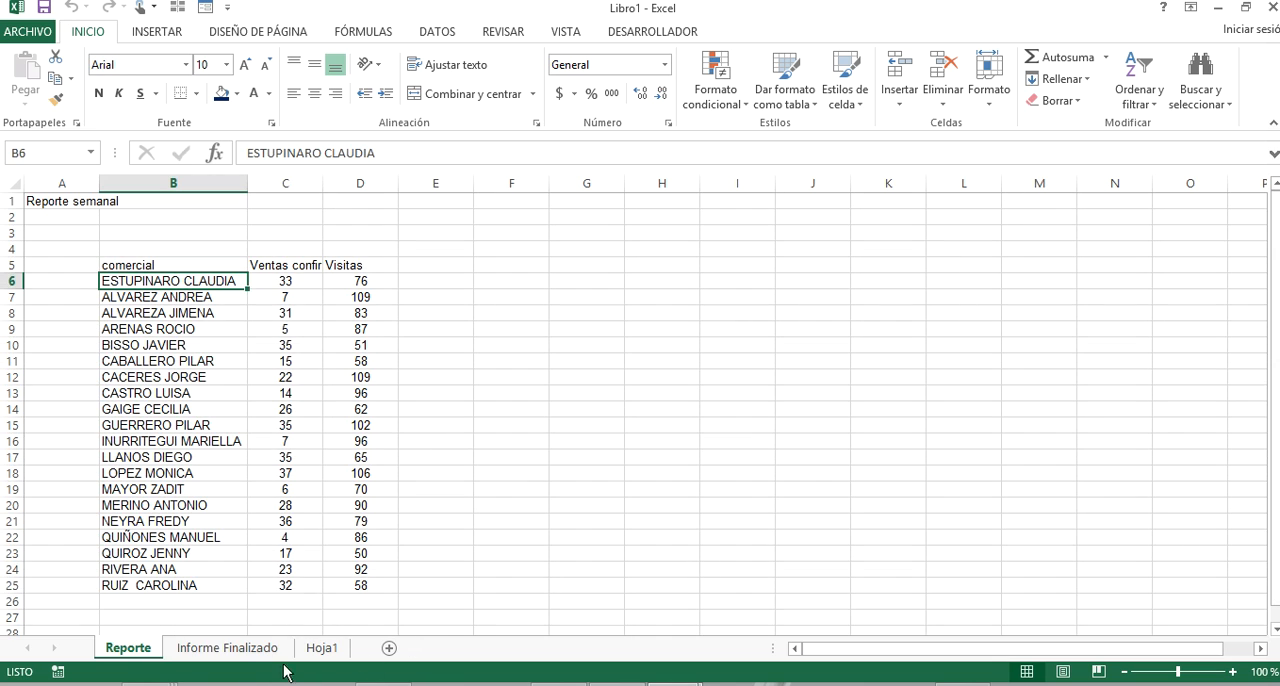
Review the sheets left in the clase macros workbook and return to Libro1.
left_click(525, 487)
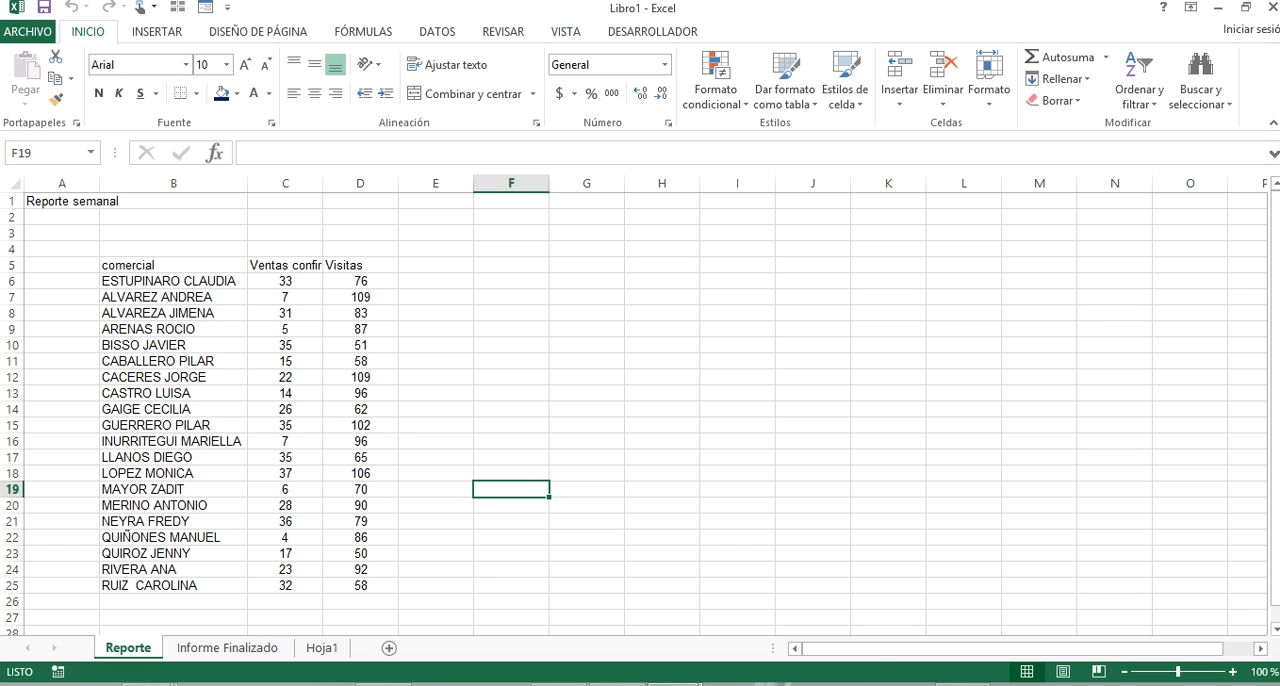
mouse_move(635, 672)
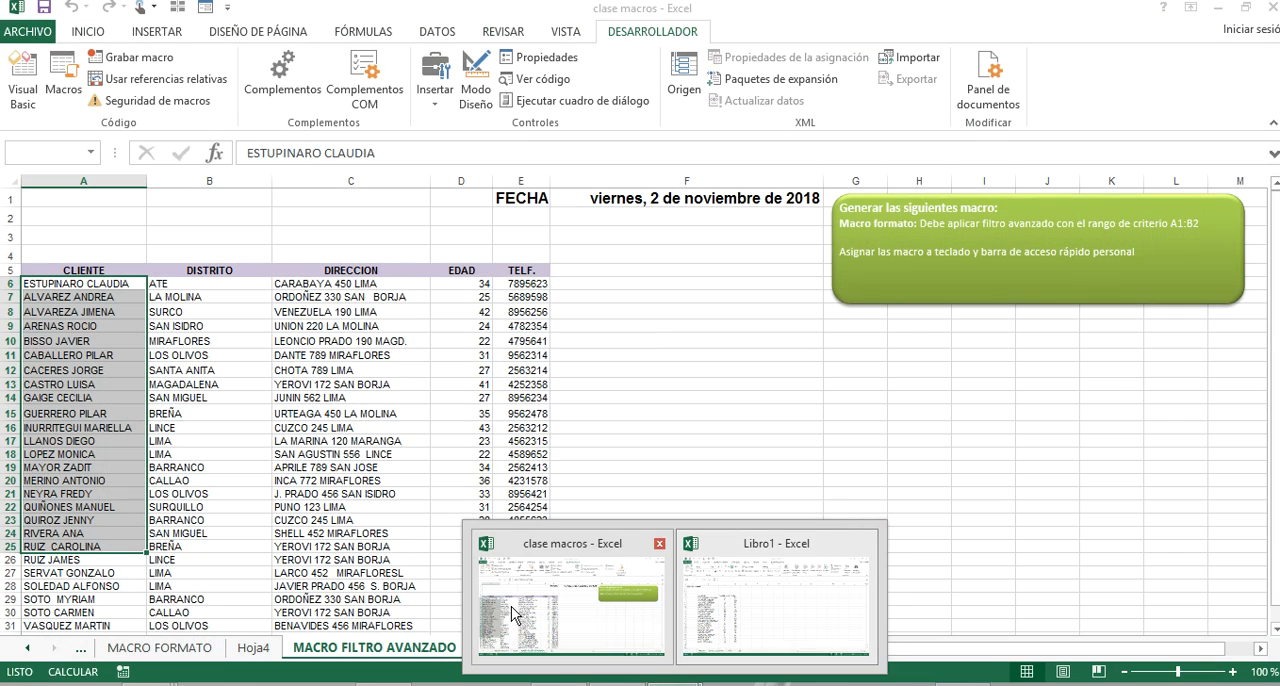
left_click(512, 605)
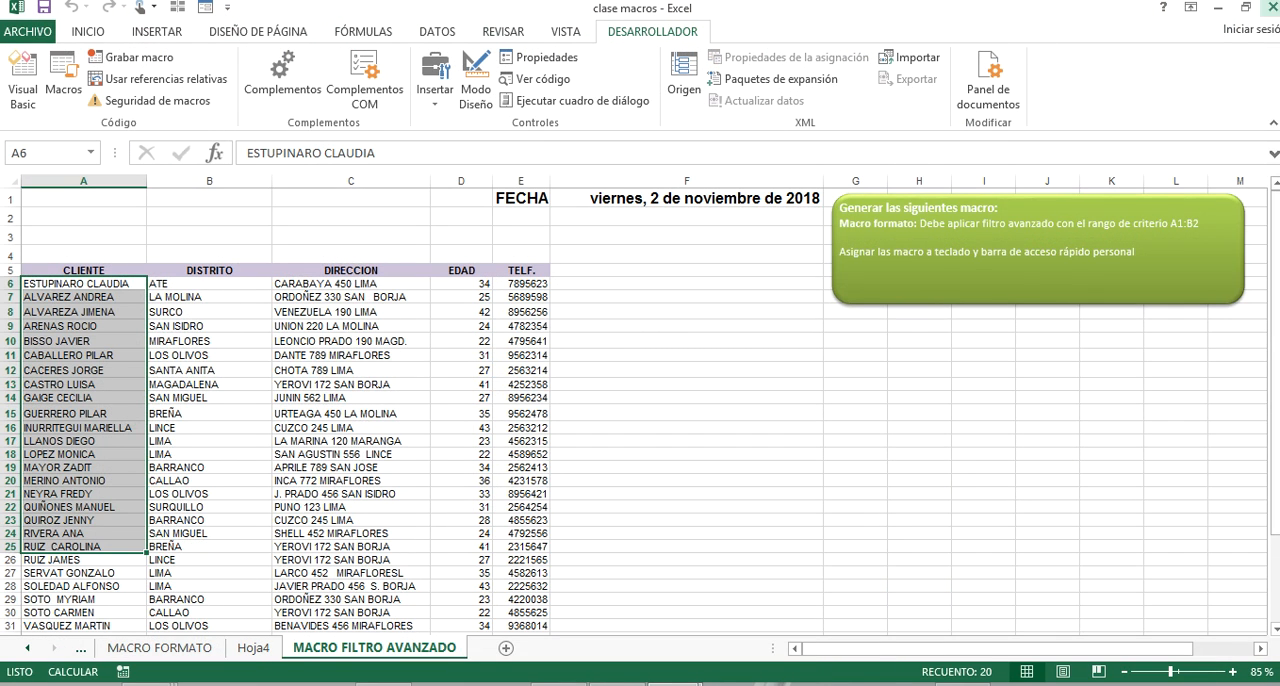
left_click(1224, 8)
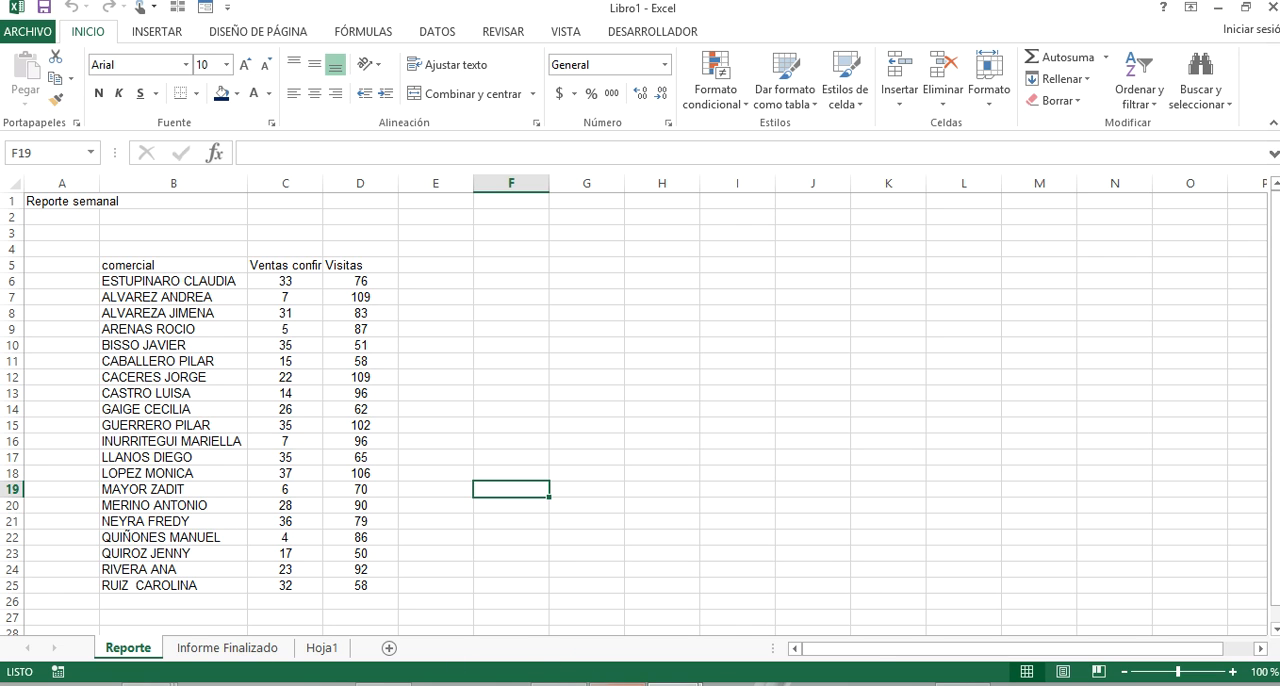
mouse_move(650, 684)
left_click(603, 632)
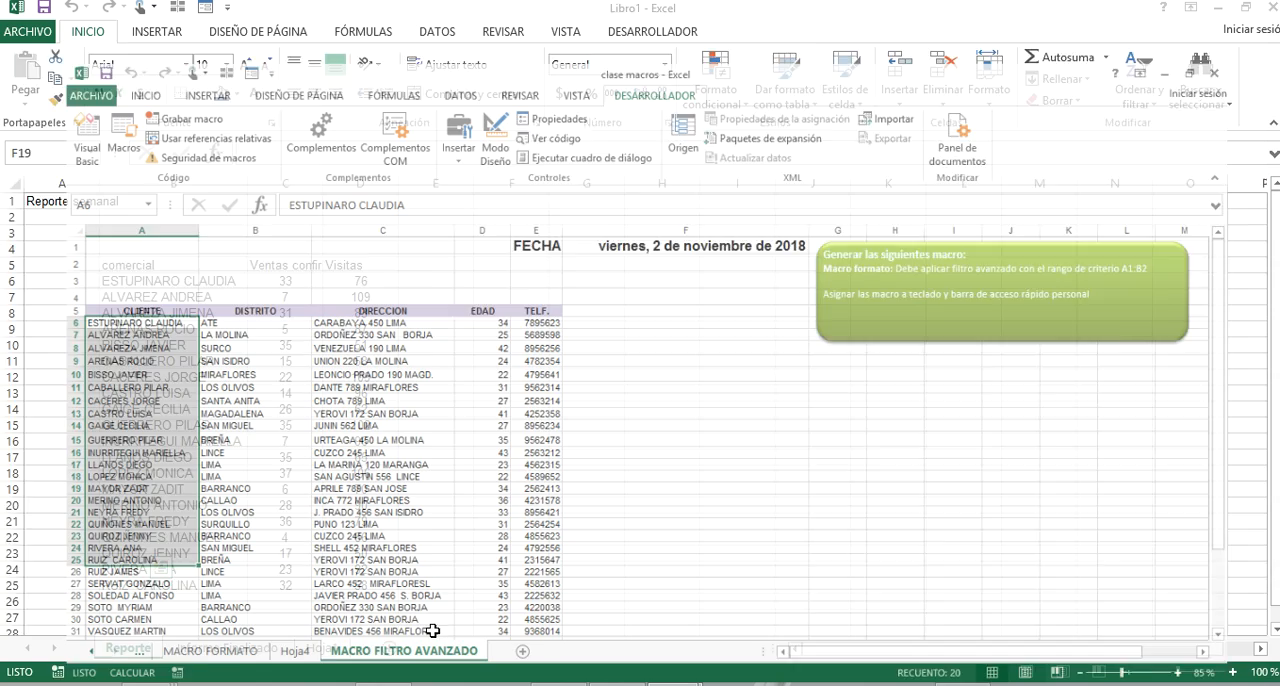
left_click(160, 648)
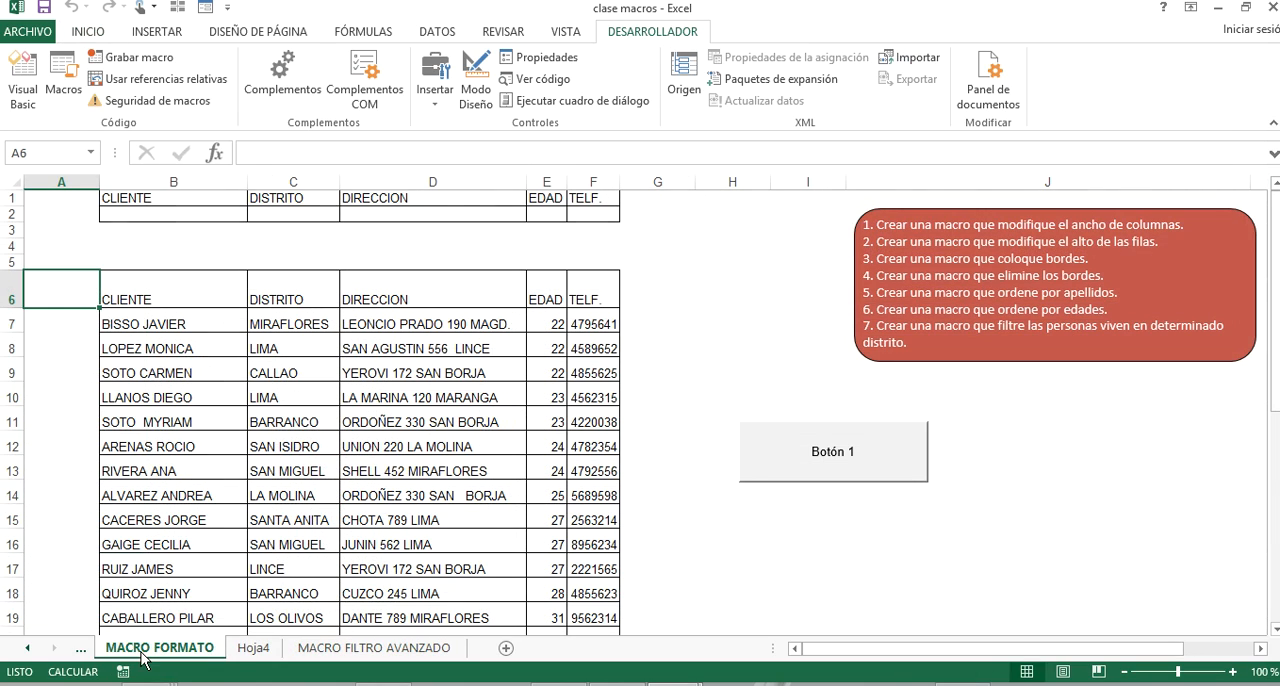
left_click(240, 650)
left_click(312, 652)
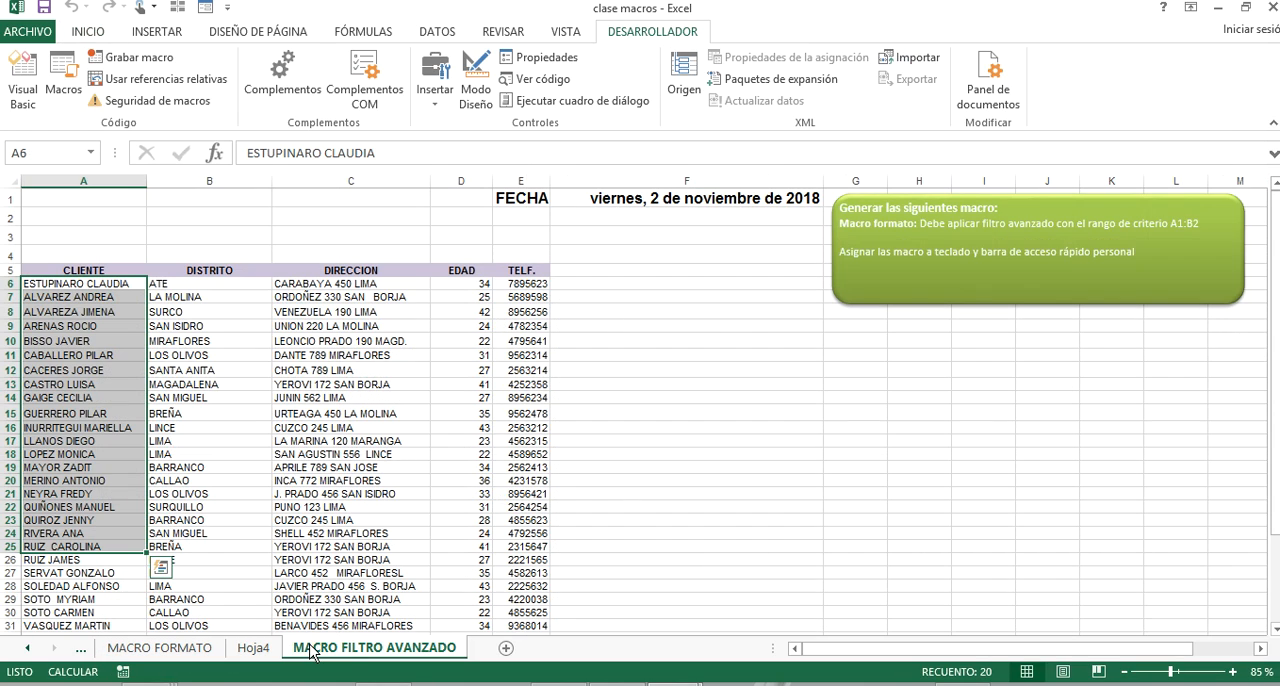
left_click(1218, 7)
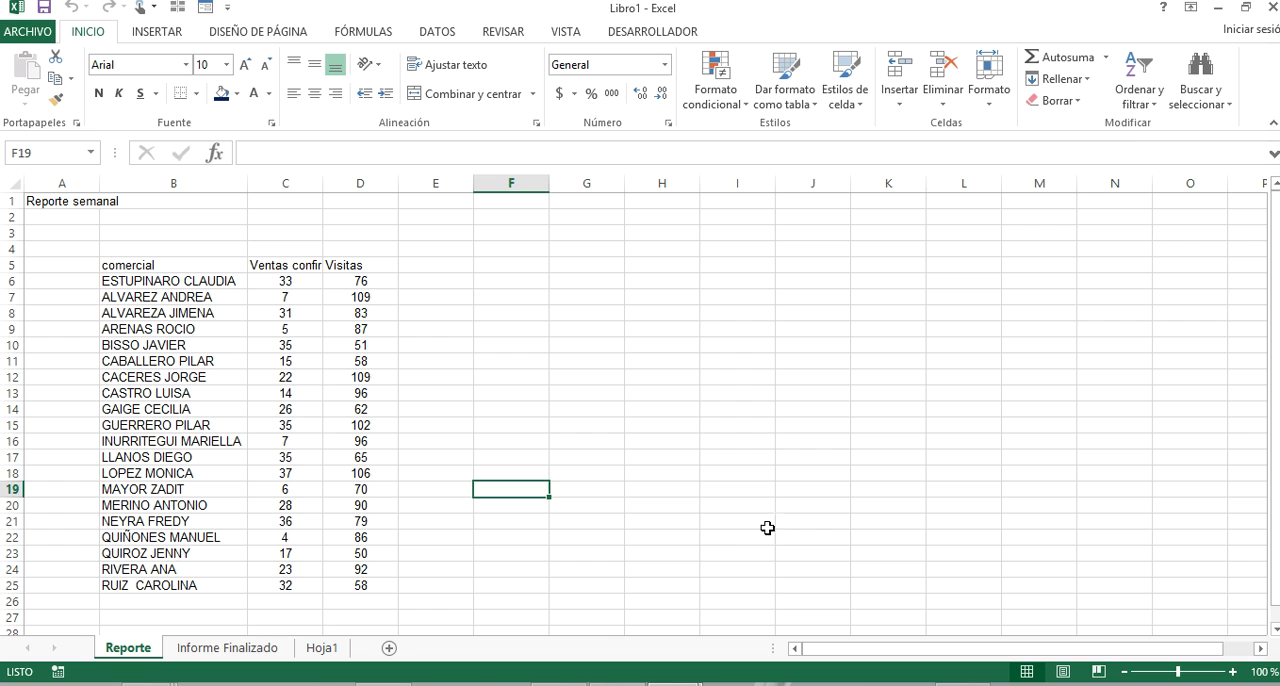
Copy the Reporte and Informe Finalizado sheets together from Libro1 to the end of the clase macros workbook.
left_click(228, 648, "ctrl")
right_click(228, 648)
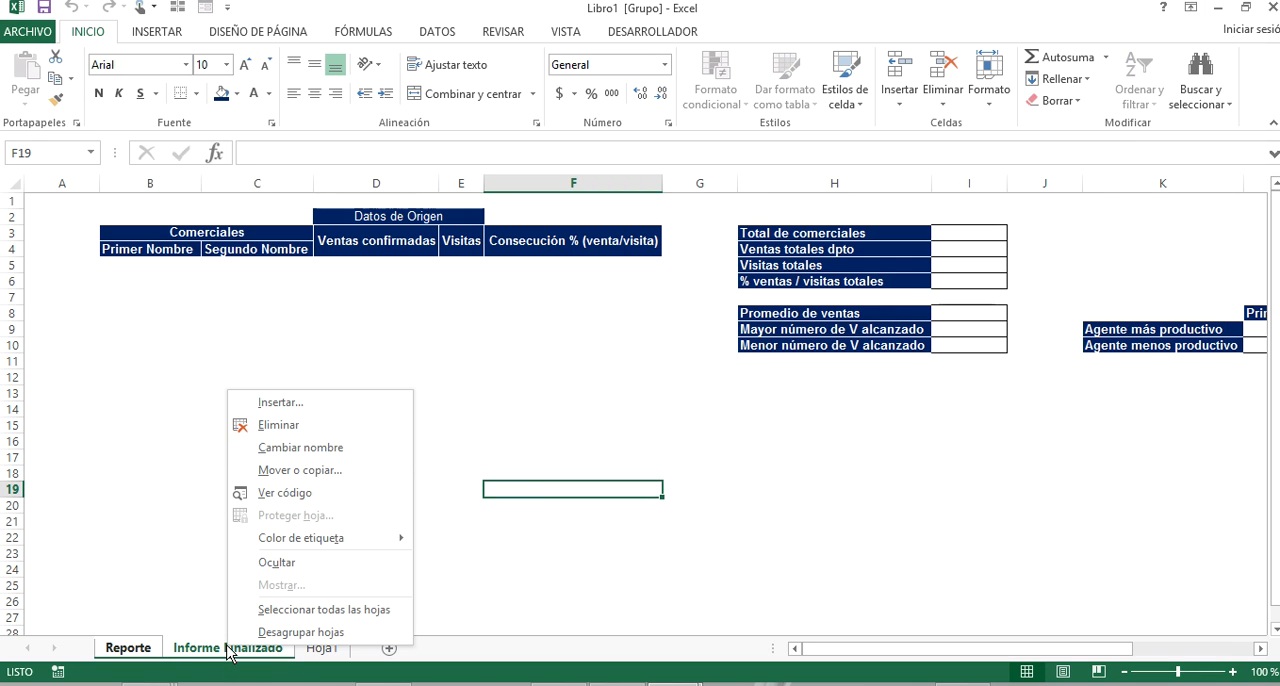
left_click(380, 475)
left_click(282, 542)
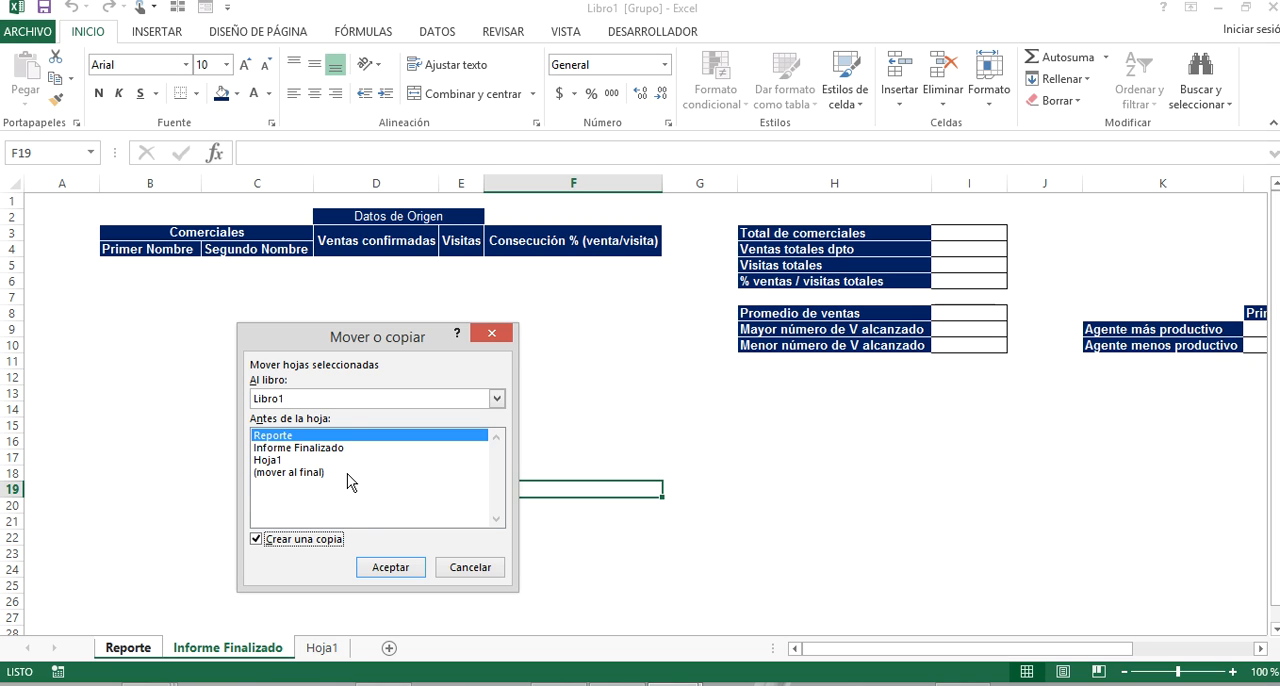
left_click(353, 399)
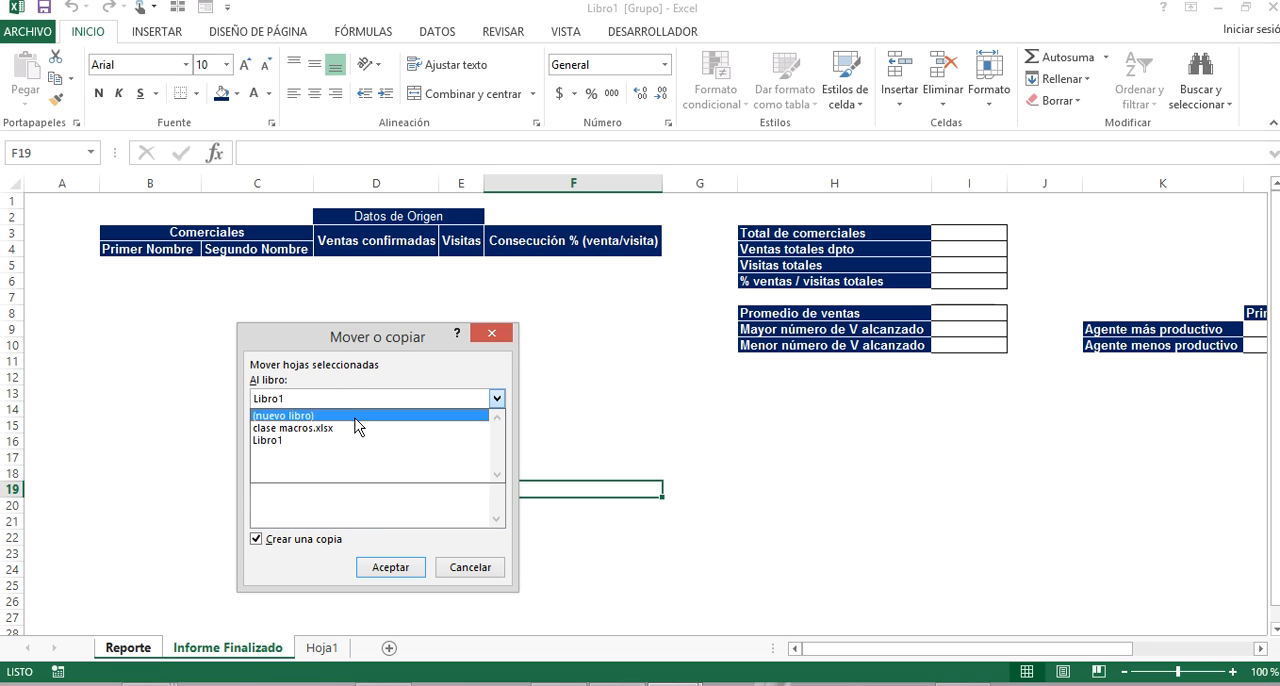
left_click(357, 428)
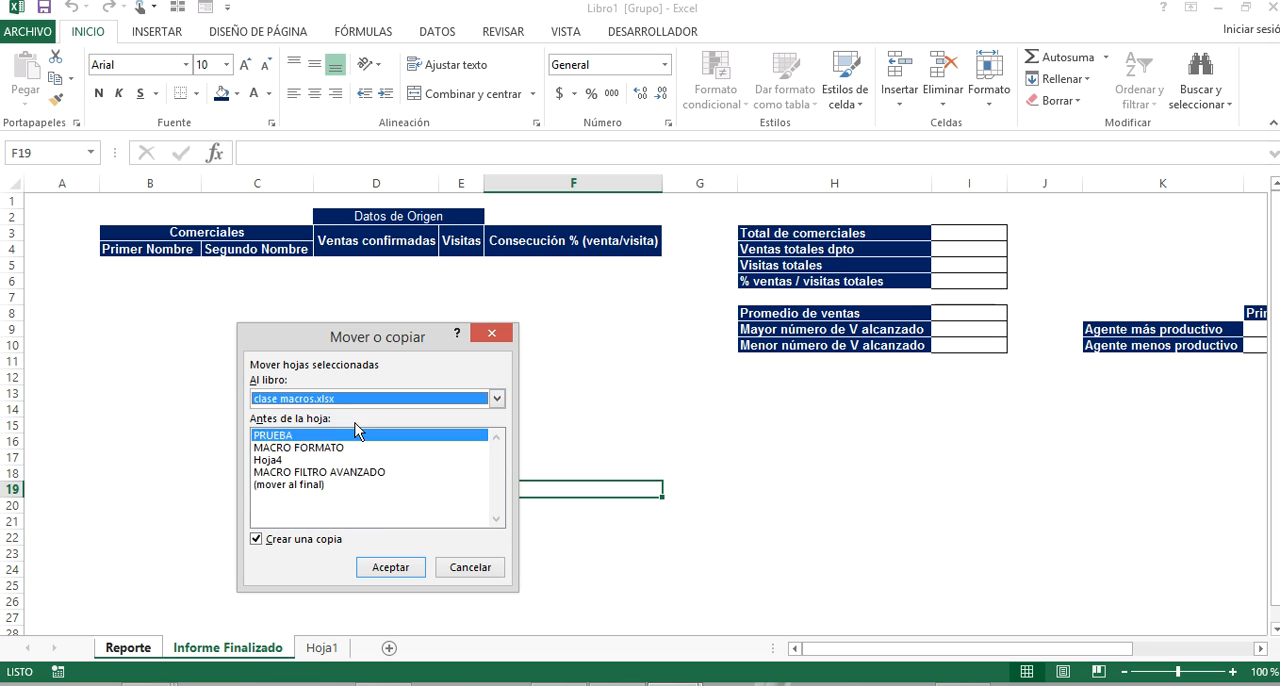
left_click(335, 487)
left_click(392, 568)
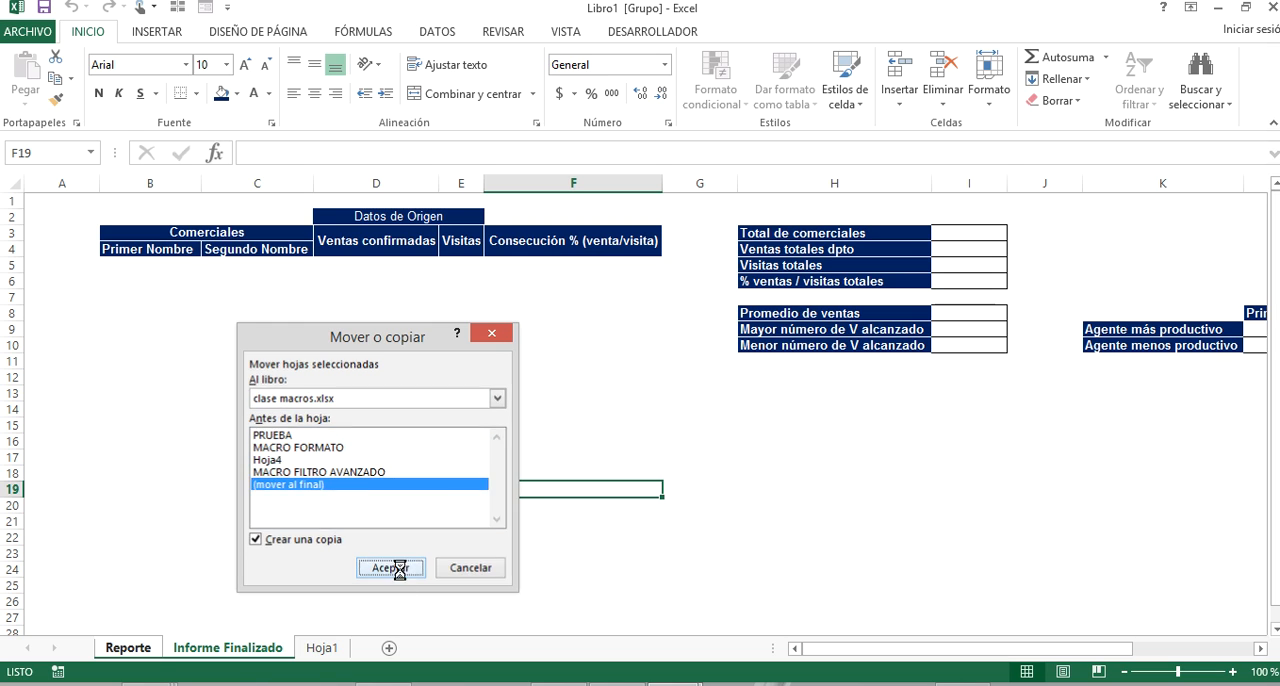
Arrange the two workbook windows side by side, with clase macros on the left half and Libro1 on the right half.
double_click(607, 17)
left_click_drag(737, 96, 1279, 240)
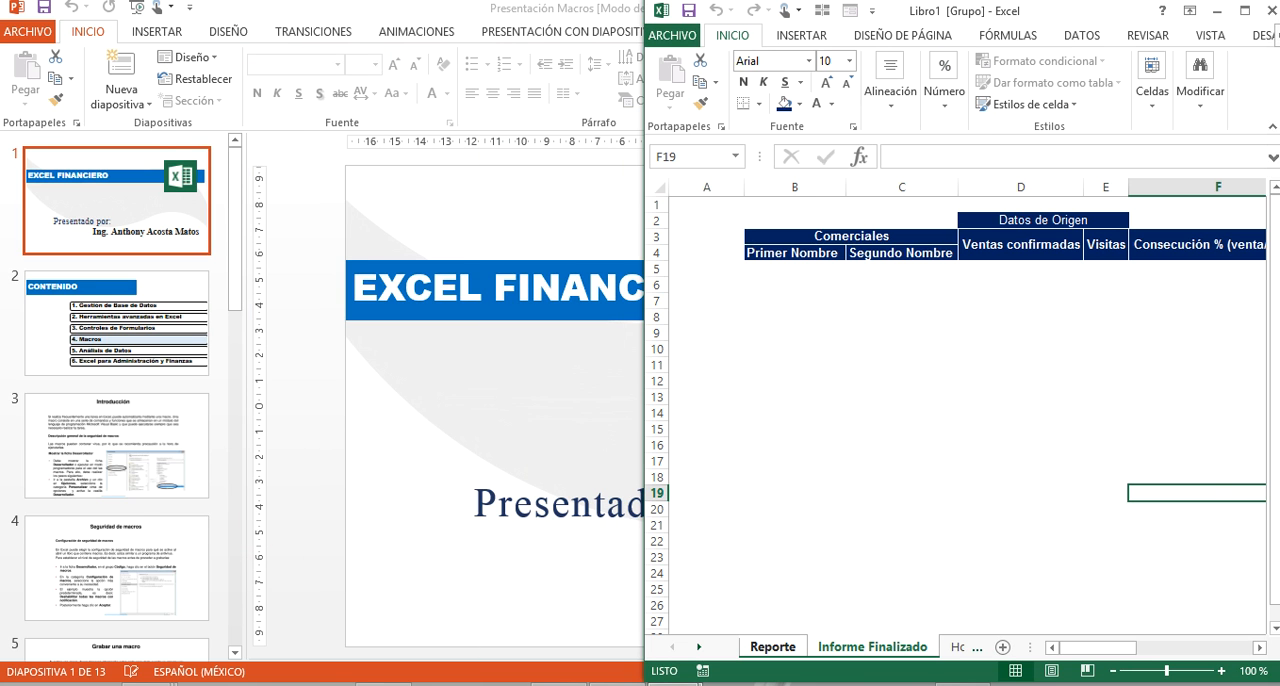
mouse_move(640, 684)
left_click(597, 580)
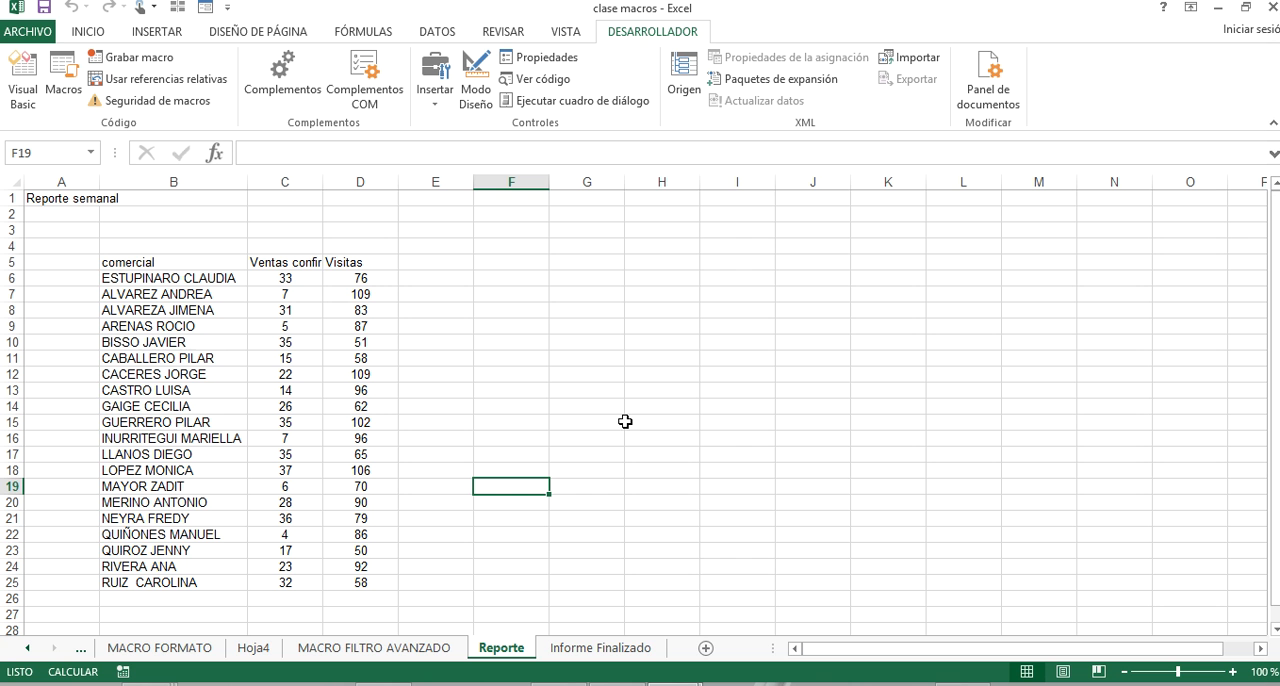
left_click_drag(842, 20, 2, 75)
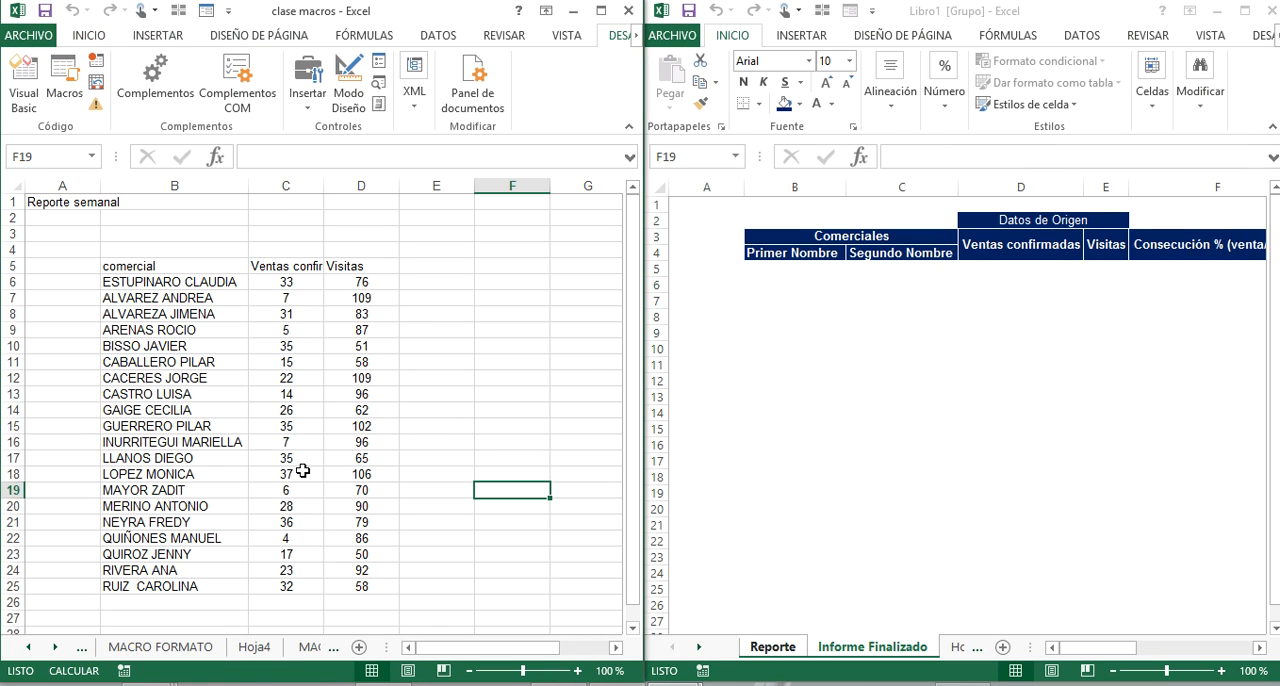
Examine the copied Reporte table in the clase macros workbook.
left_click(369, 472)
left_click(308, 648)
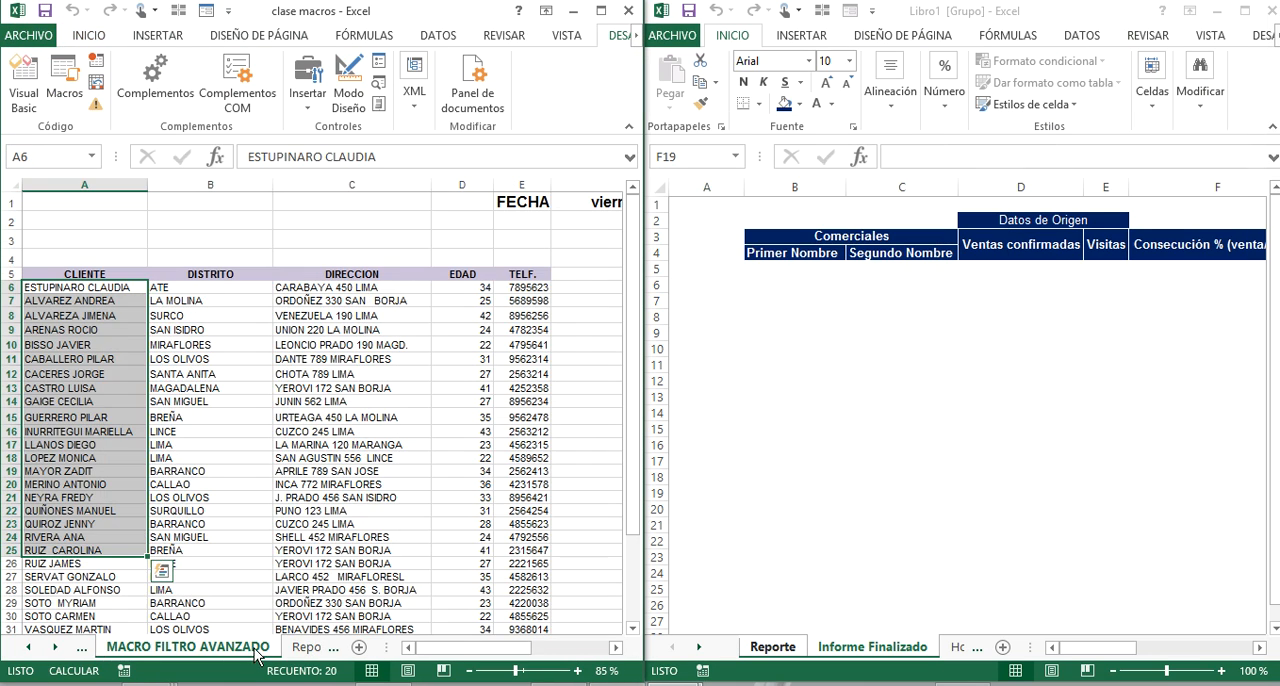
left_click(305, 655)
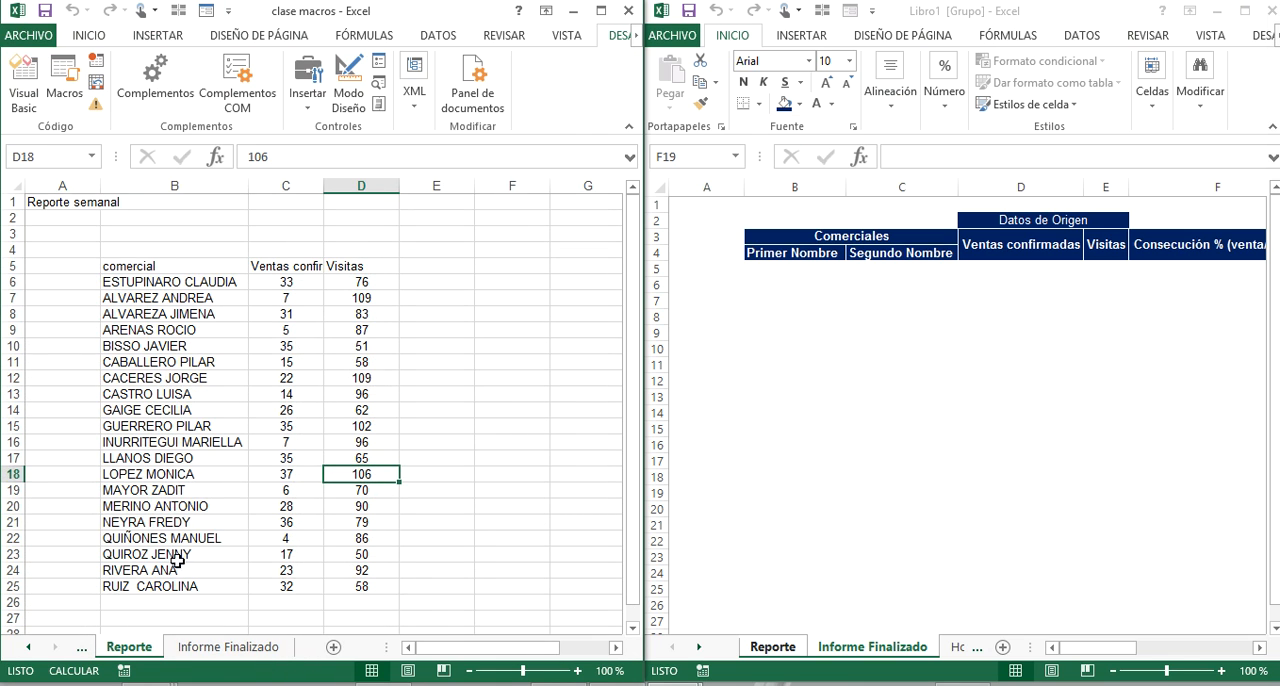
mouse_move(92, 236)
left_mouse_down()
mouse_move(326, 490)
mouse_move(418, 612)
left_mouse_up()
left_click(514, 440)
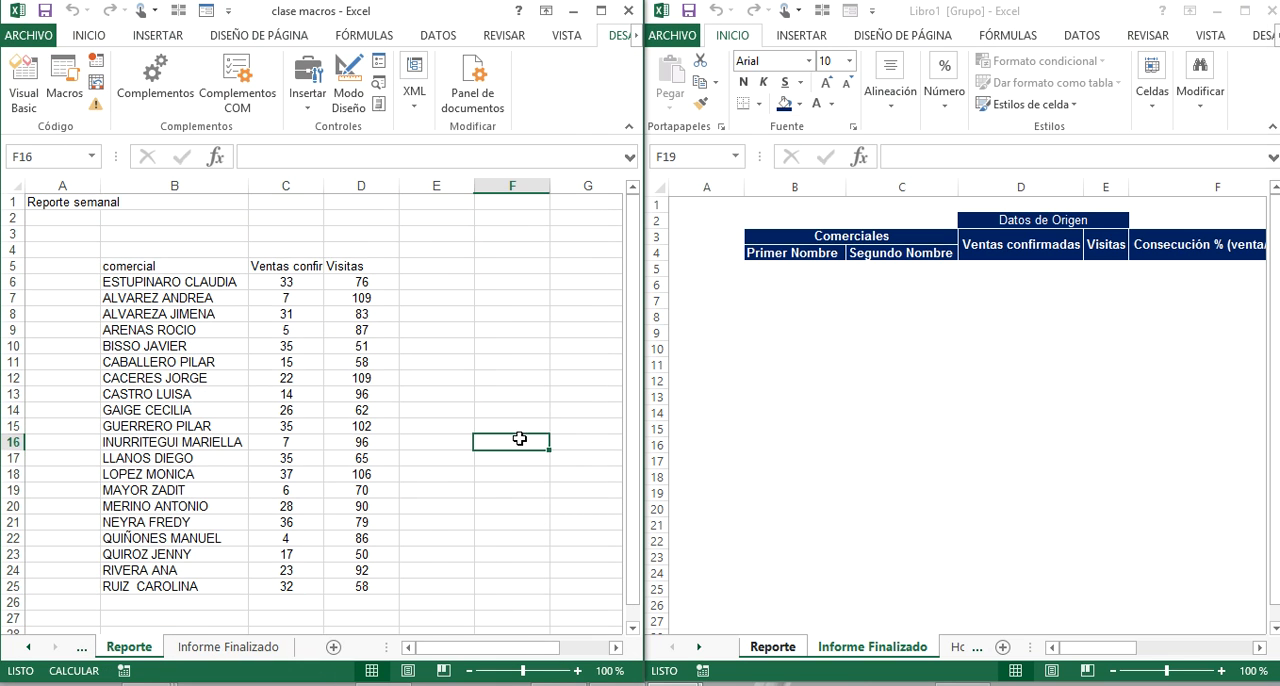
Show the Informe Finalizado sheet of clase macros at 115% zoom beside the Reporte sheet of Libro1.
left_click(228, 646)
left_click(256, 360)
scroll(297, 317, "down", 2, "ctrl")
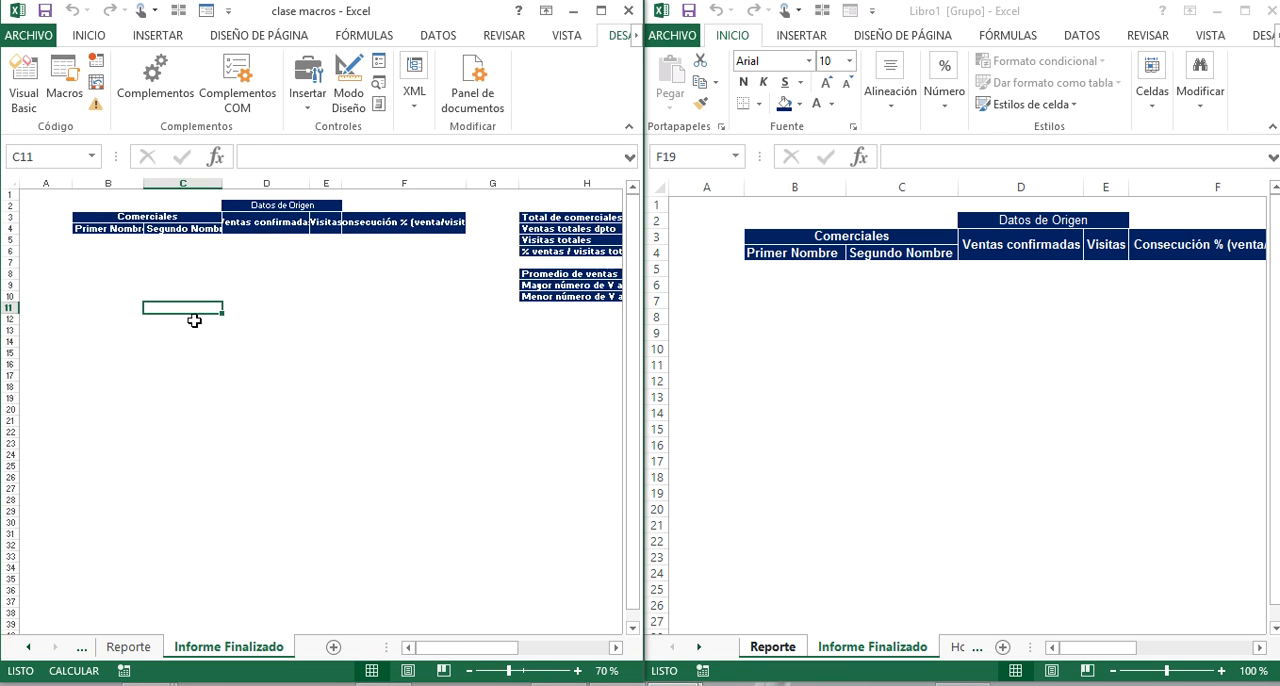
scroll(309, 335, "down", 2, "ctrl")
scroll(410, 378, "up", 5, "ctrl")
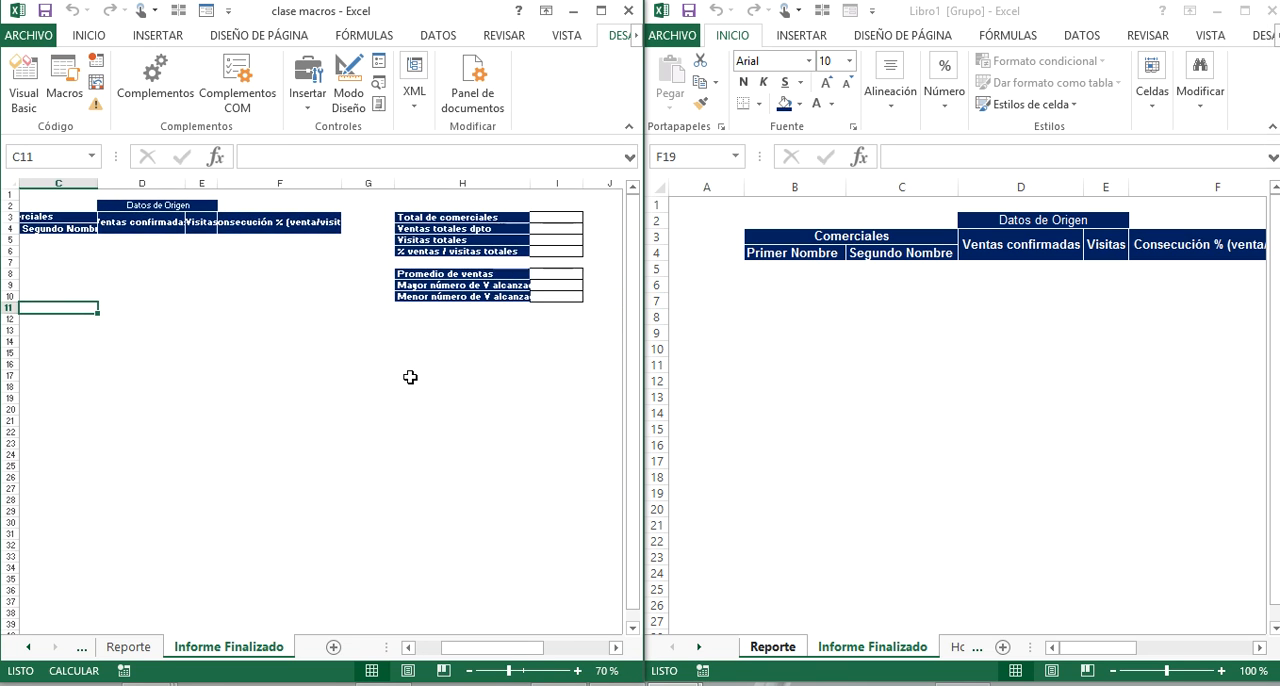
left_click_drag(410, 411, 8, 391)
left_click(437, 301)
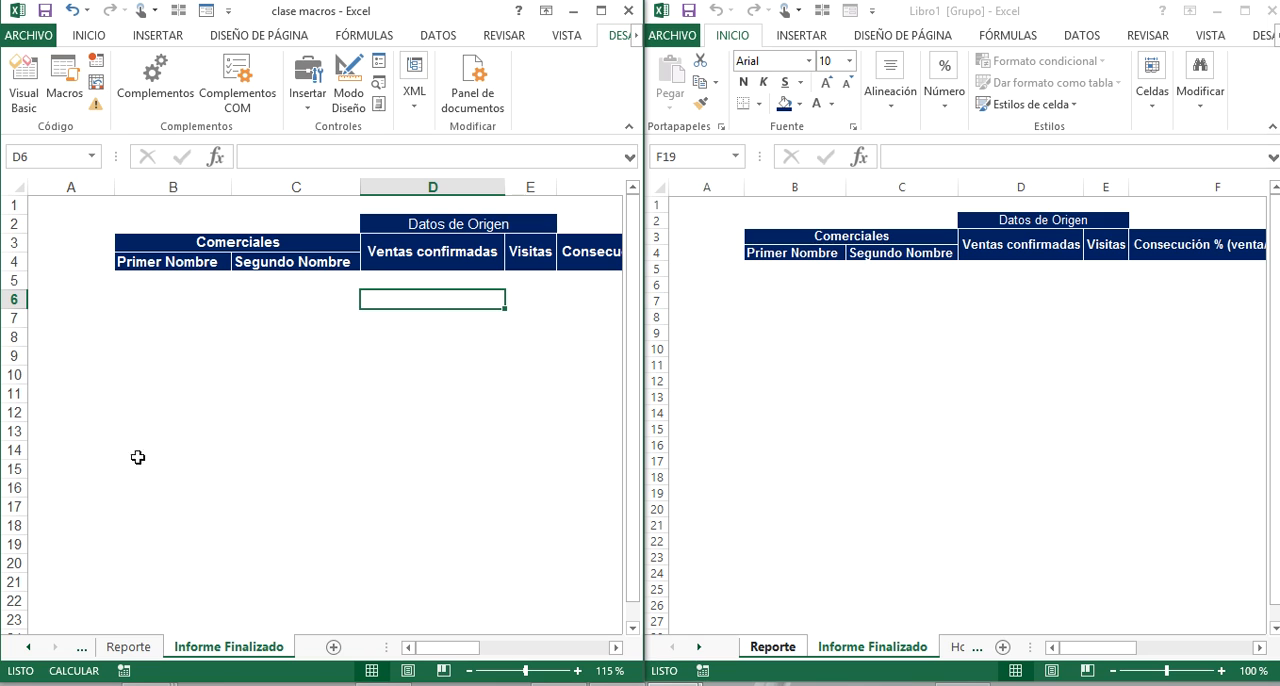
left_click(836, 530)
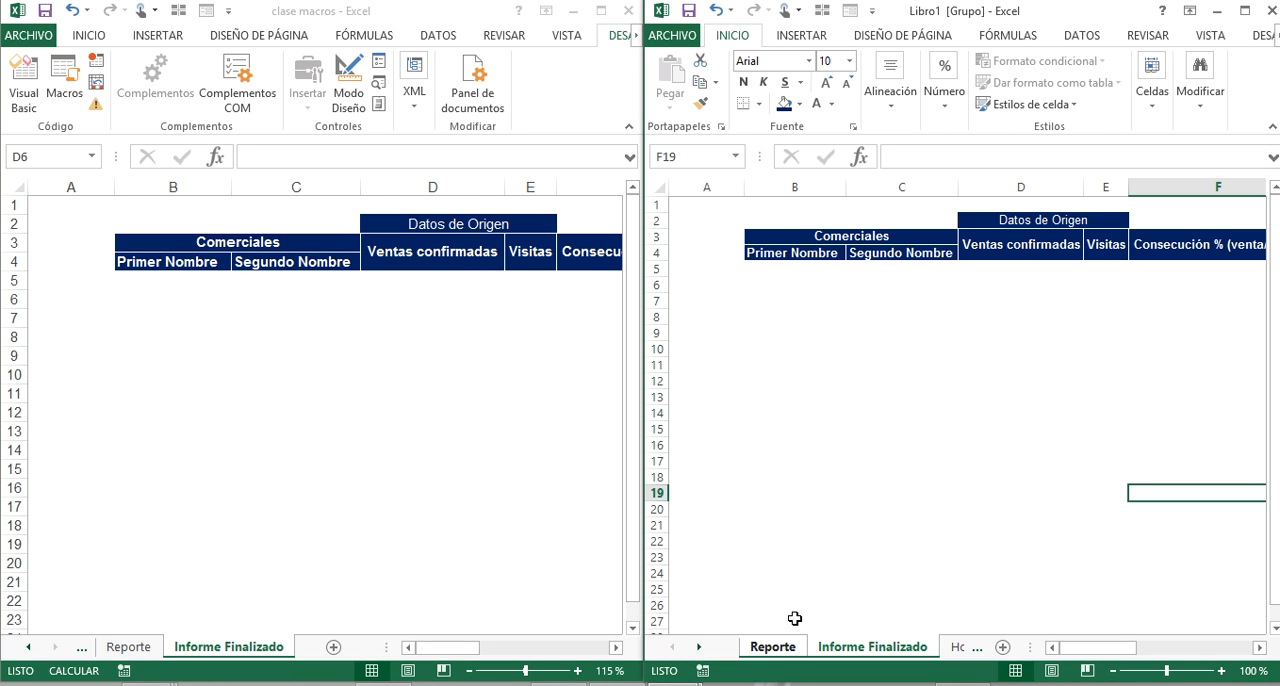
left_click(778, 648)
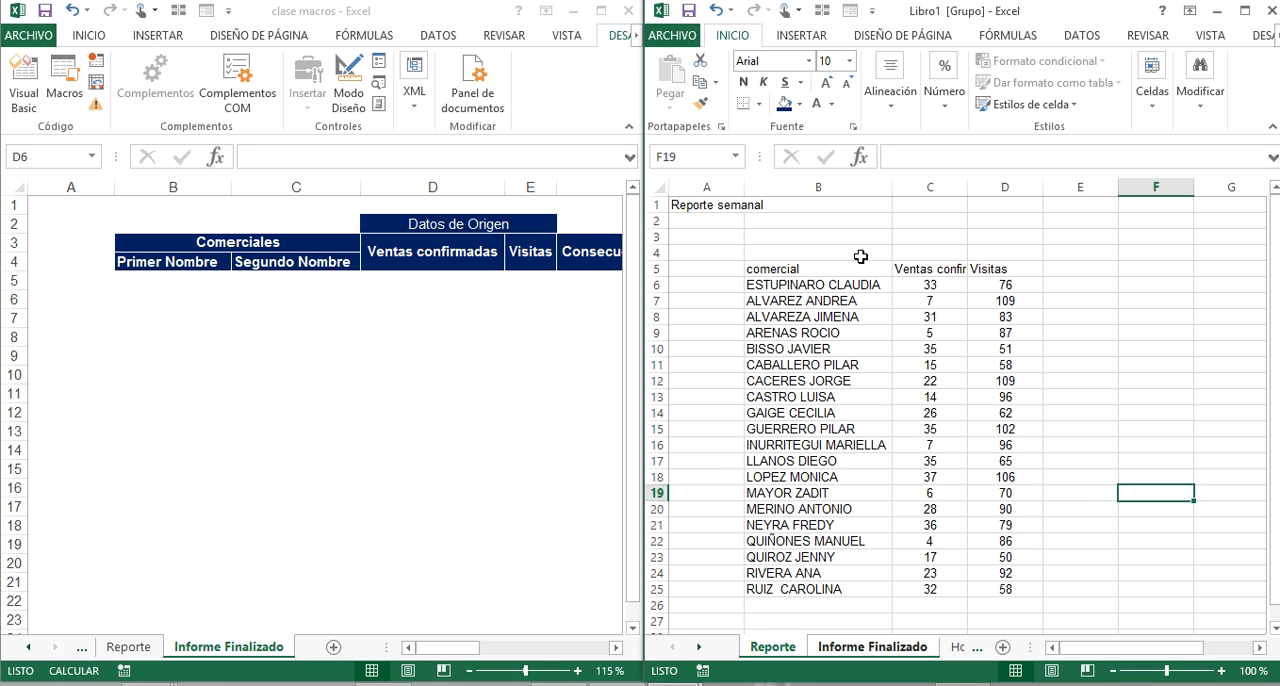
Examine the Reporte table in Libro1 and the blank Informe Finalizado layout it has to fill.
left_click(155, 640)
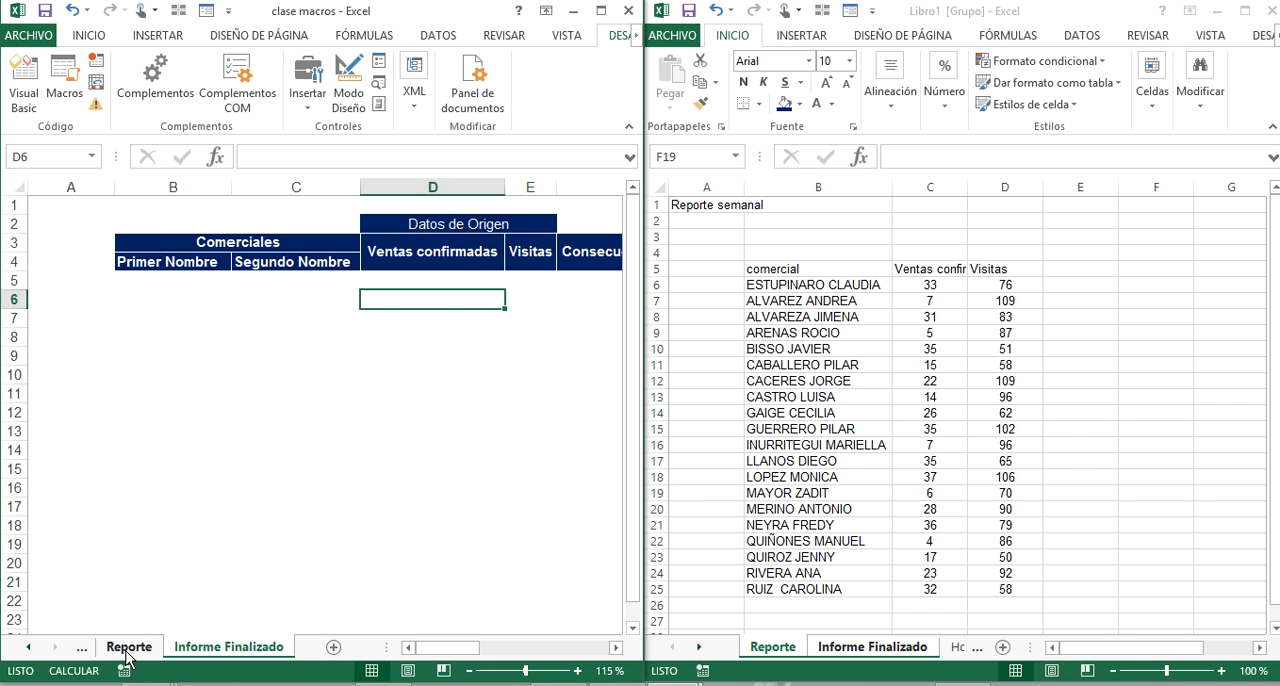
left_click(893, 315)
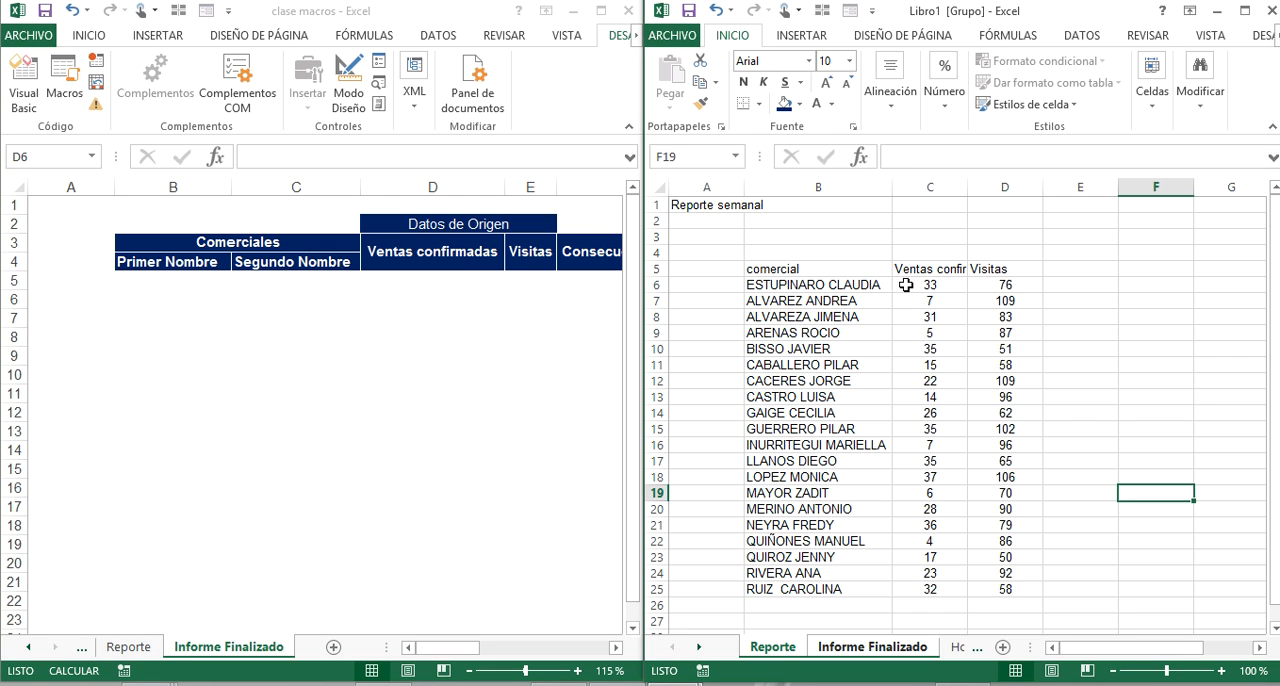
left_click(906, 285)
left_click_drag(938, 186, 1017, 178)
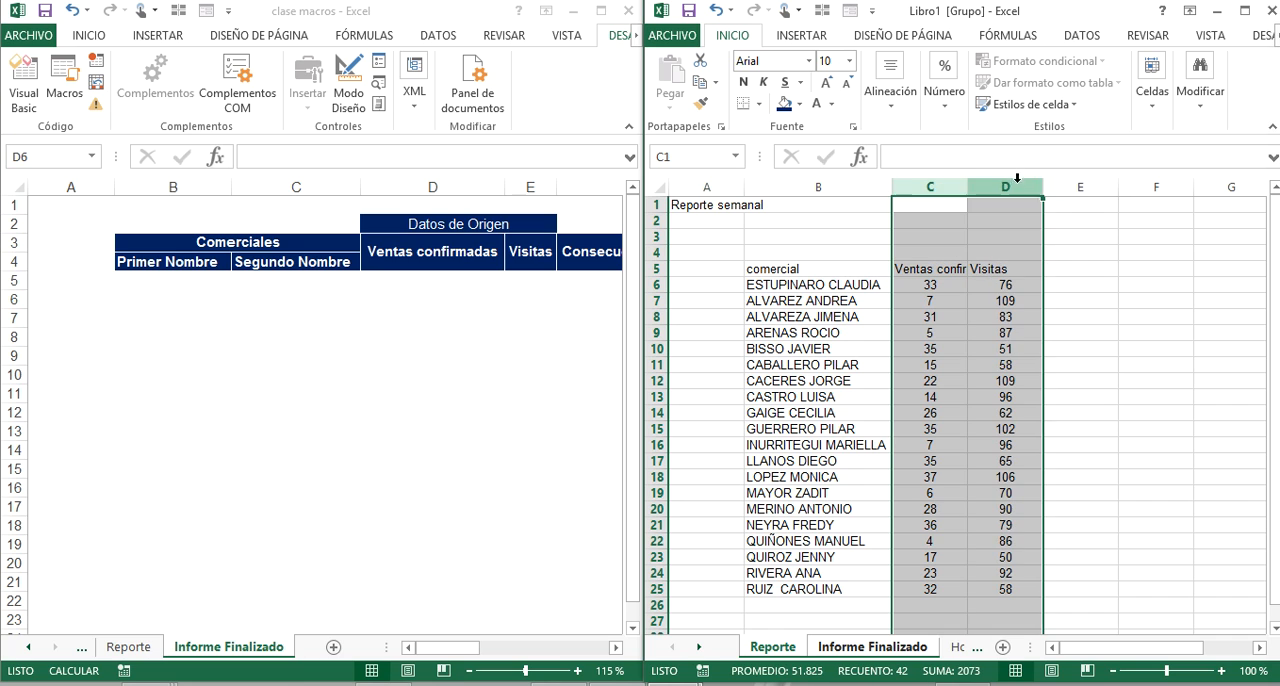
left_click_drag(777, 270, 1020, 590)
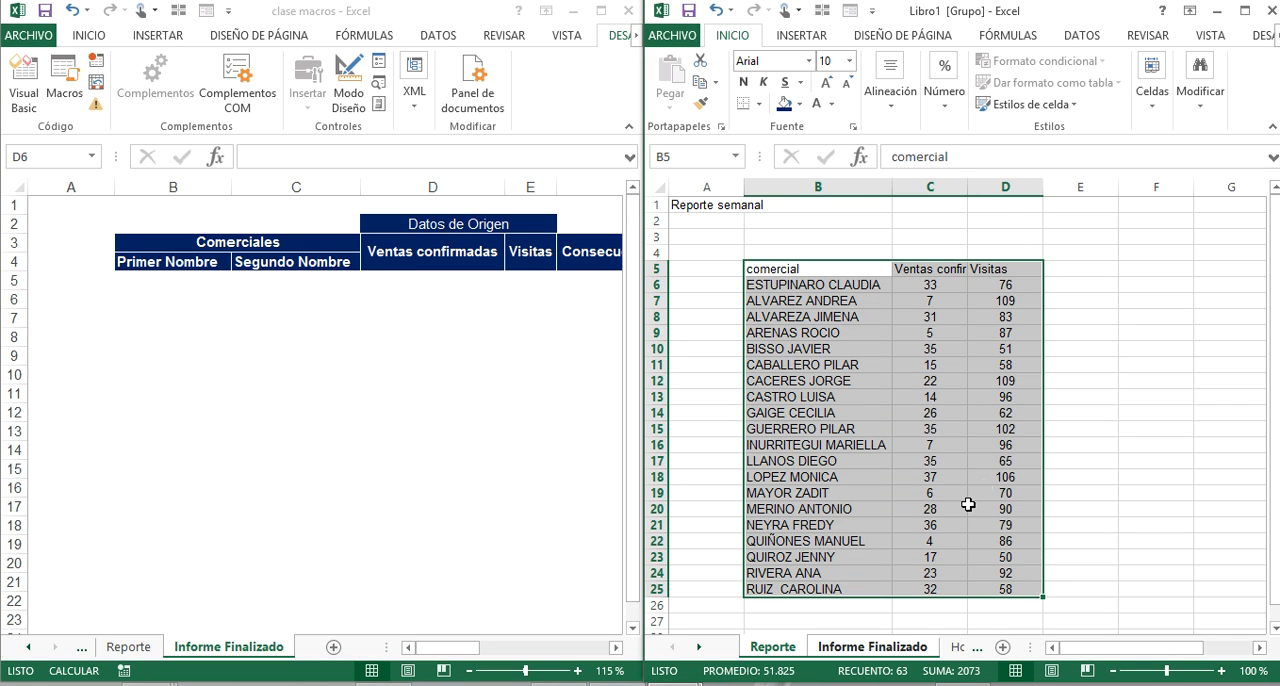
left_click(866, 650)
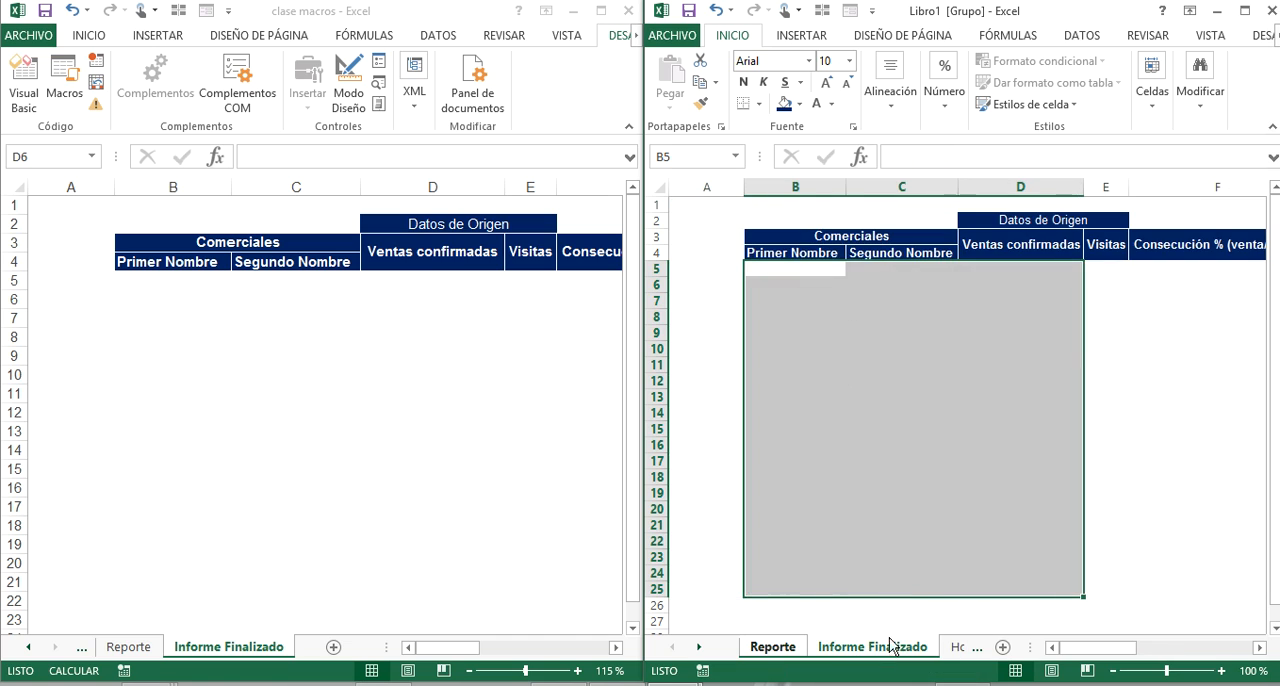
left_click(894, 397)
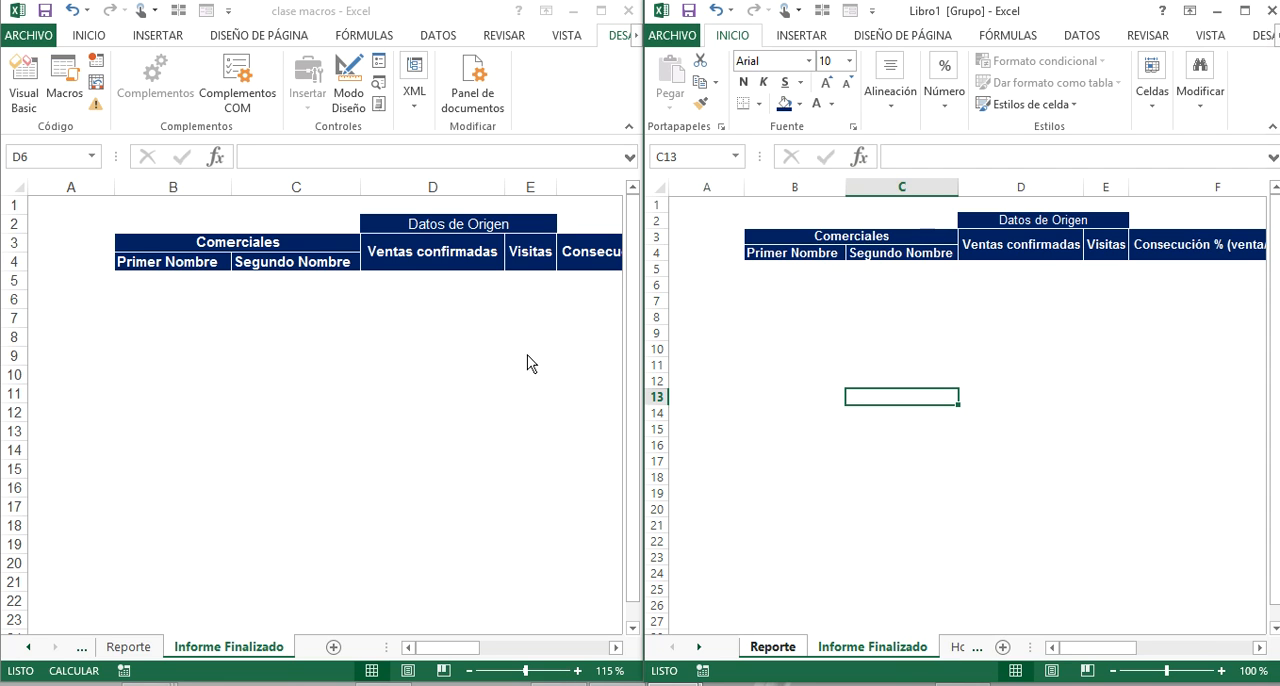
Maximize the Libro1 window on its Informe Finalizado sheet and select cell B5.
left_click(180, 336)
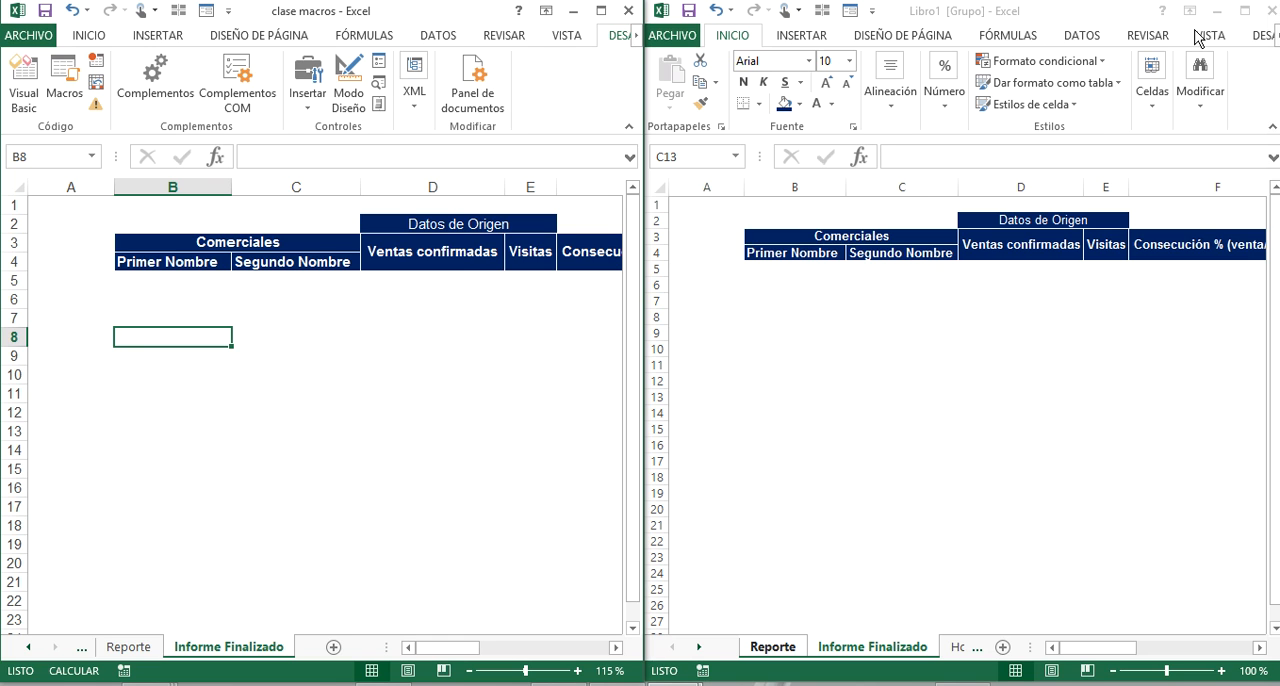
left_click(1245, 11)
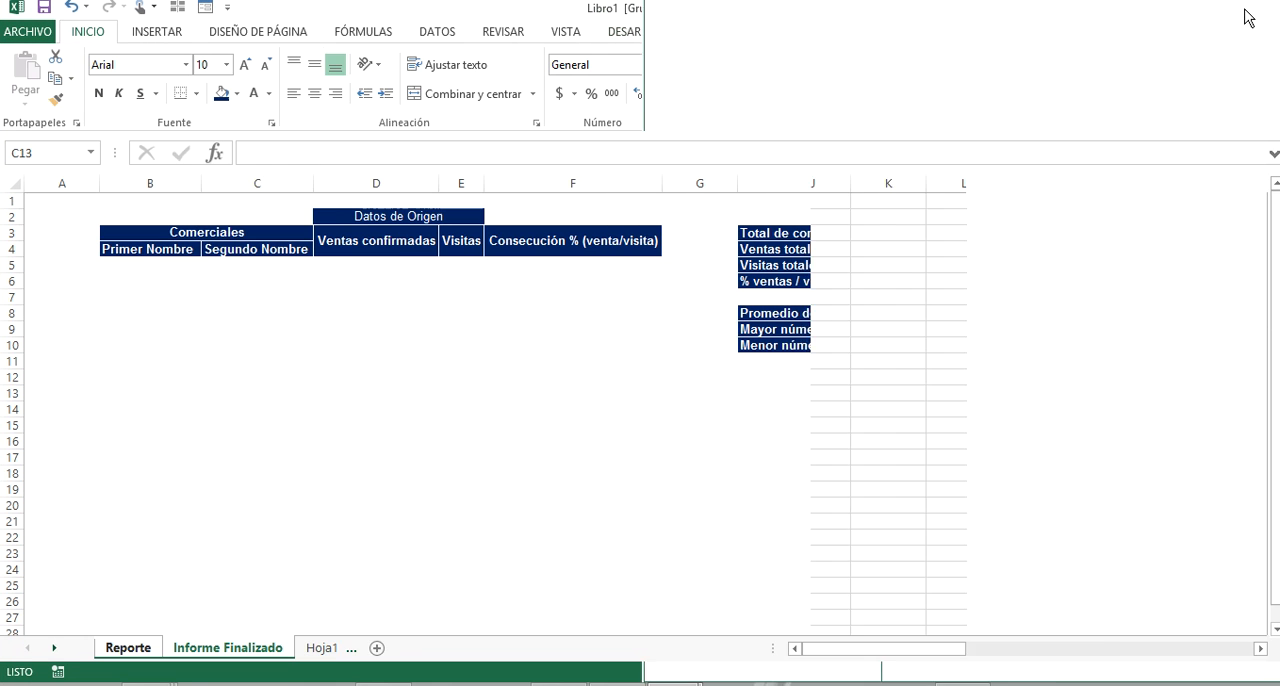
left_click(142, 266)
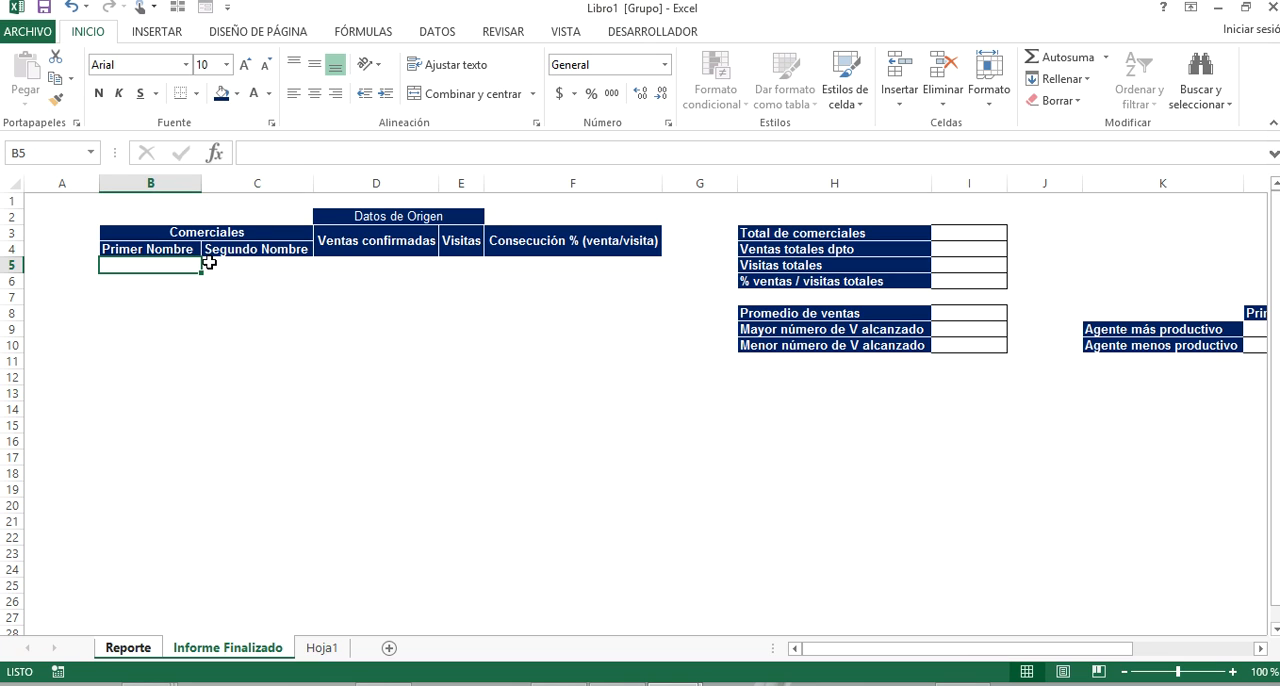
Save Libro1 to the Escritorio folder as a macro-enabled Excel workbook named INFORME DIARIO.
left_click(25, 33)
left_click(82, 226)
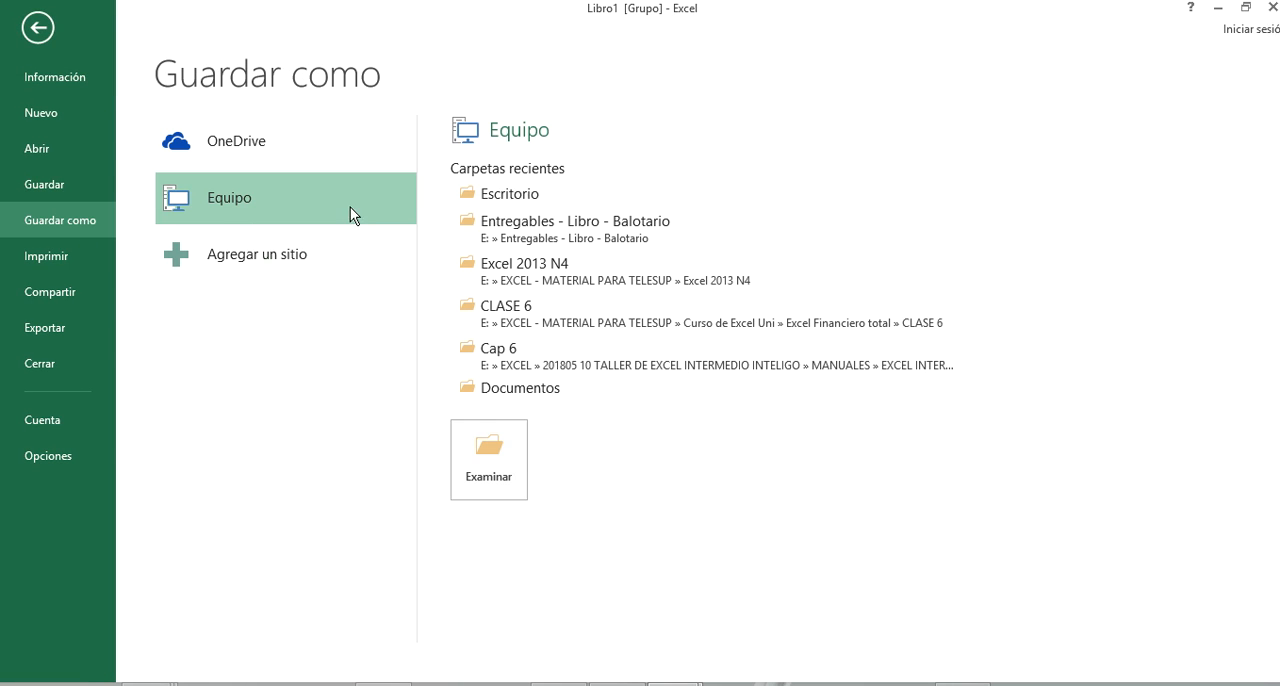
left_click(514, 195)
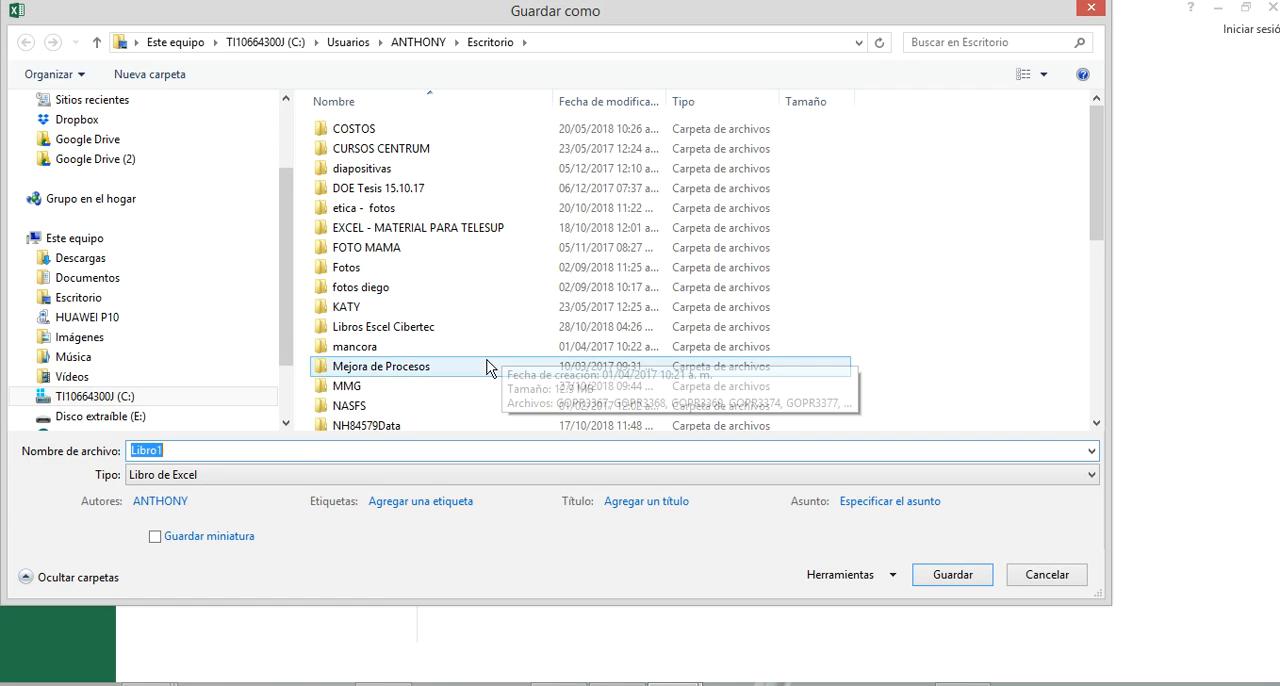
left_click(314, 470)
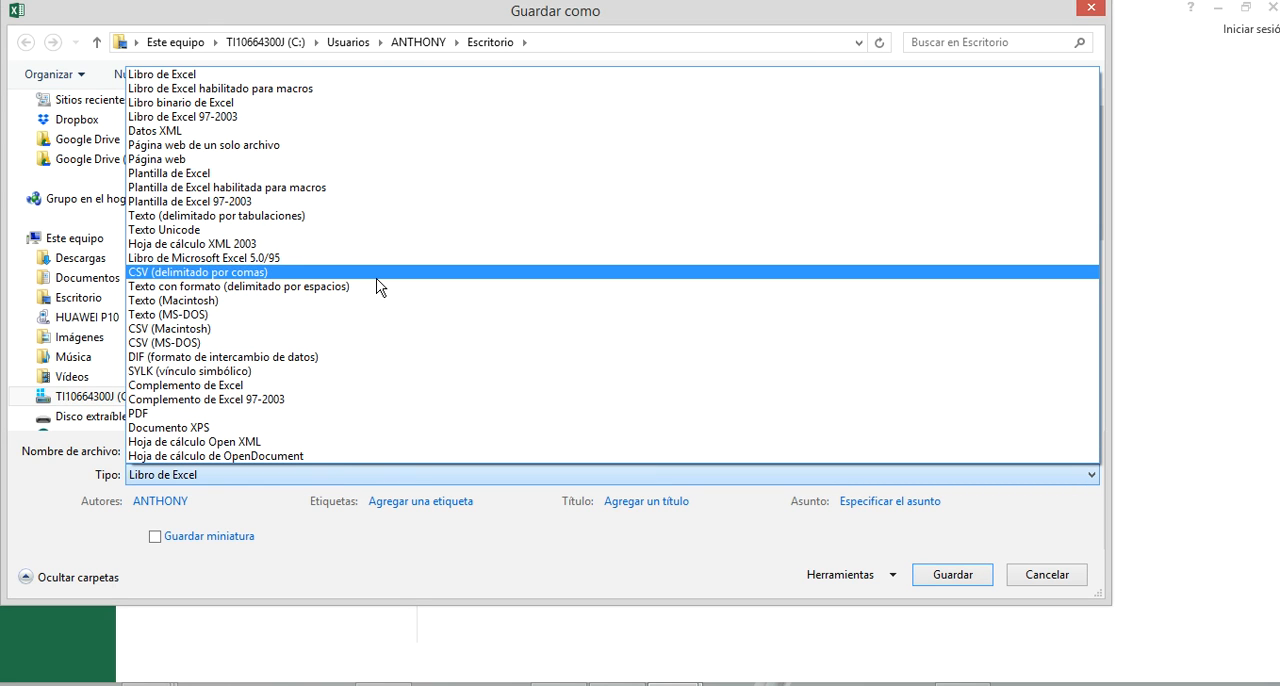
left_click(385, 90)
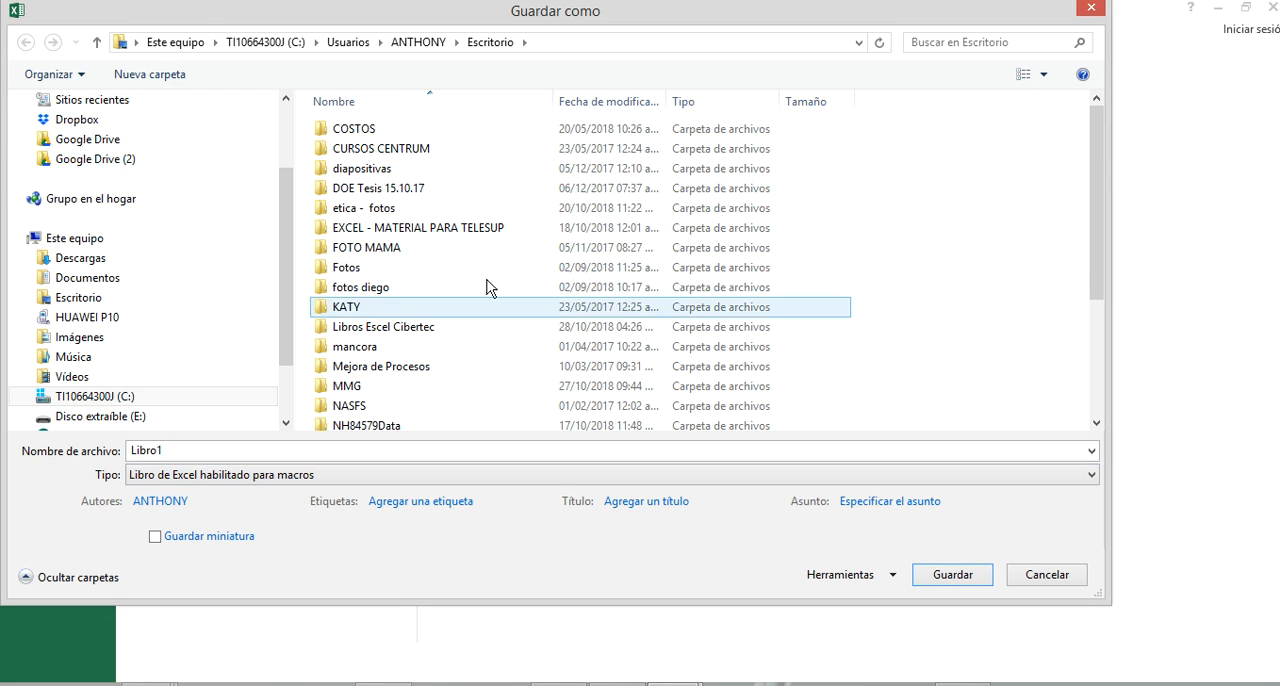
double_click(350, 451)
type("infor")
key("BackSpace")
key("BackSpace")
key("BackSpace")
key("BackSpace")
key("BackSpace")
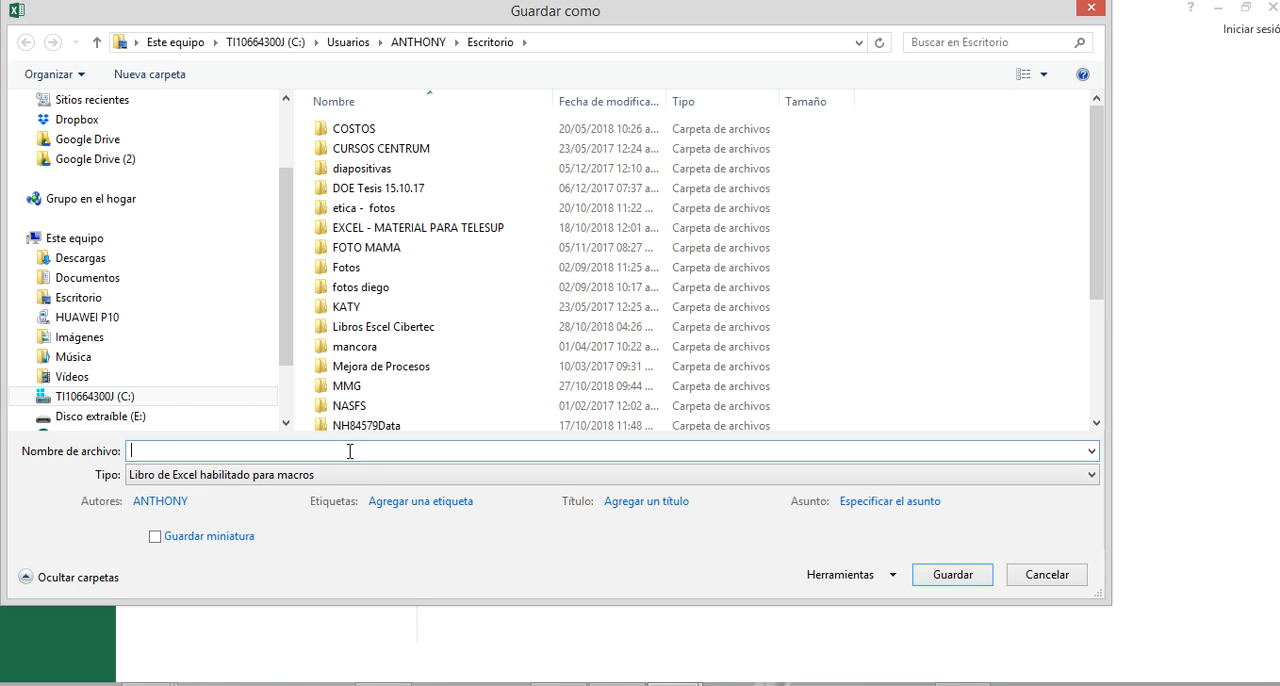
type("INFORME DIARIO")
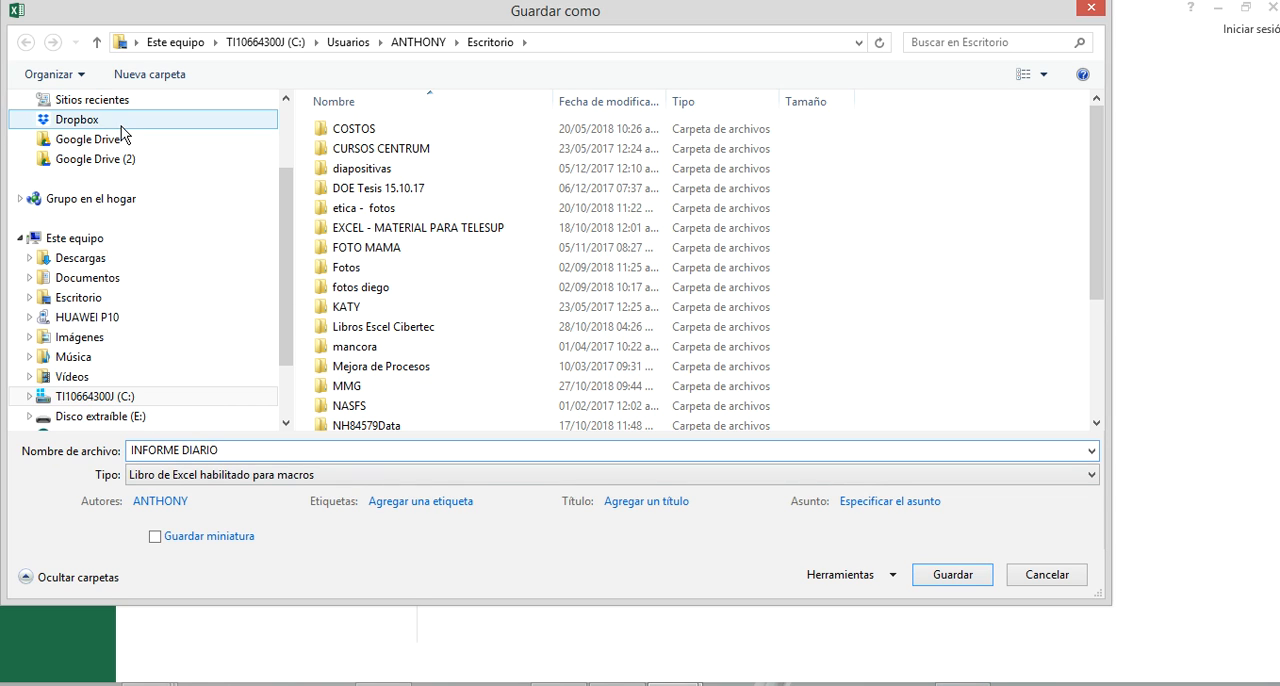
left_click(931, 583)
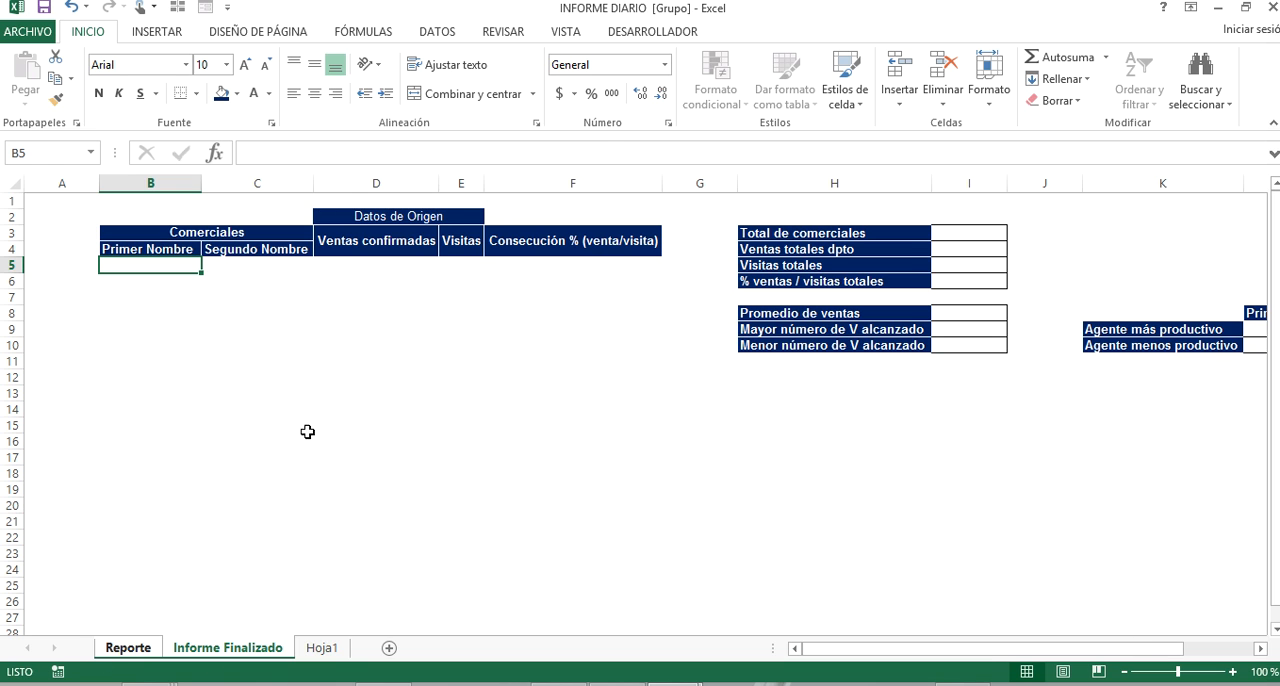
Ungroup the Reporte and Informe Finalizado sheets and return to Informe Finalizado alone.
left_click(251, 558)
double_click(250, 647)
left_click(156, 648)
left_click(322, 648)
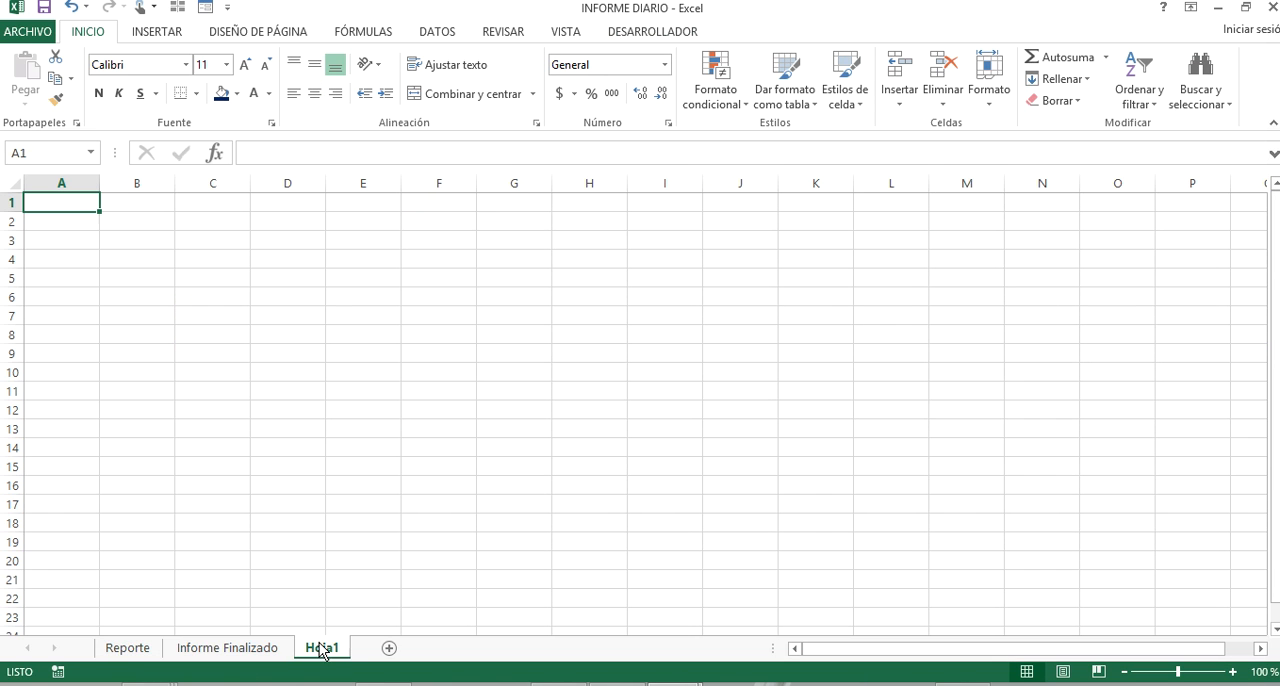
left_click(203, 649)
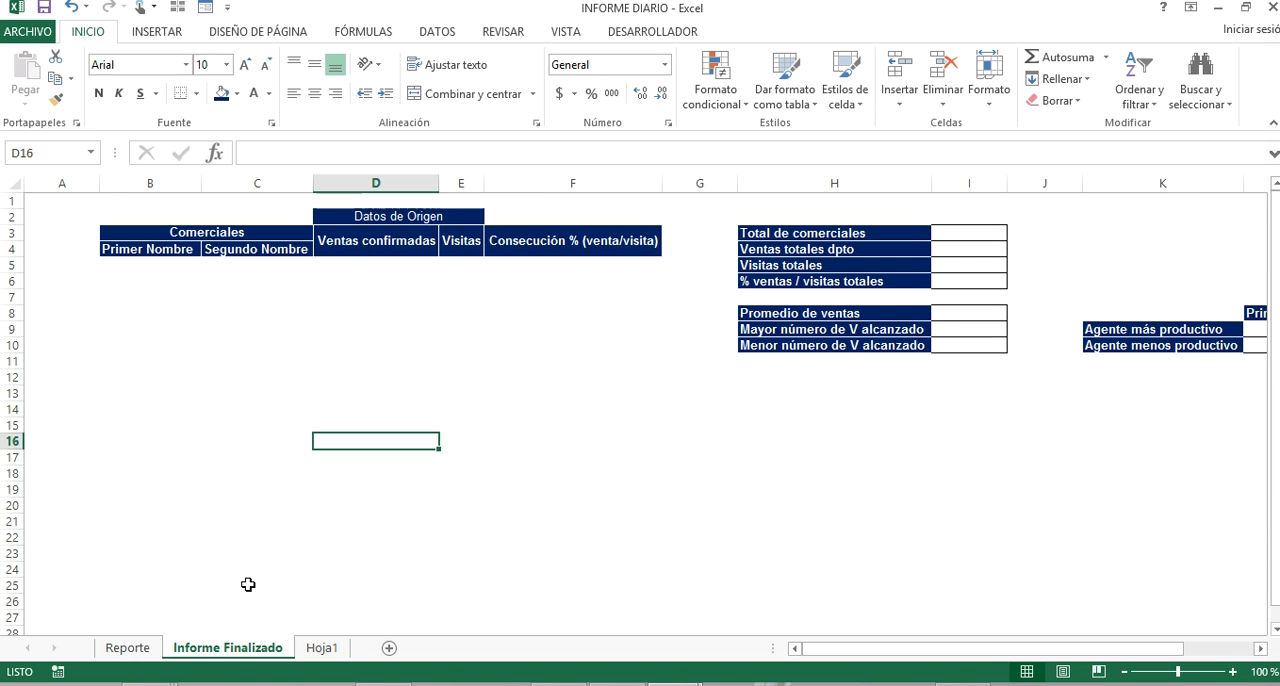
Start recording a macro named INFORME_DIARIO, stored in the personal macro workbook.
left_click(641, 34)
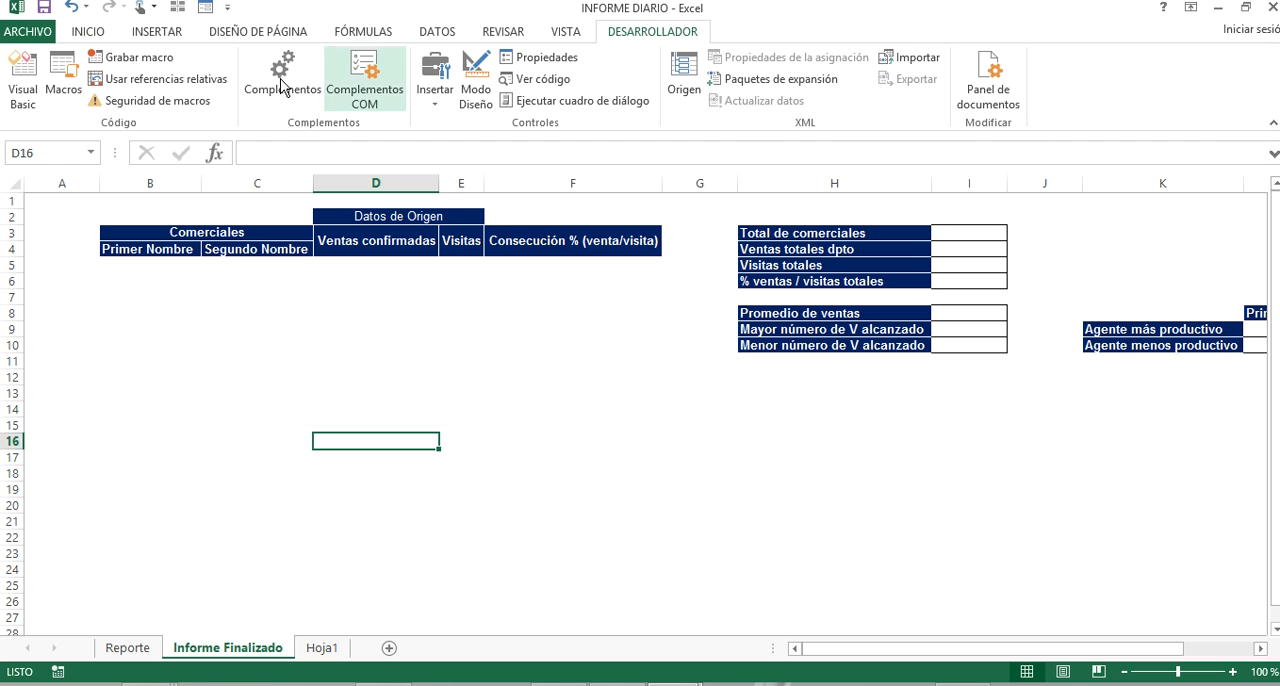
left_click(157, 62)
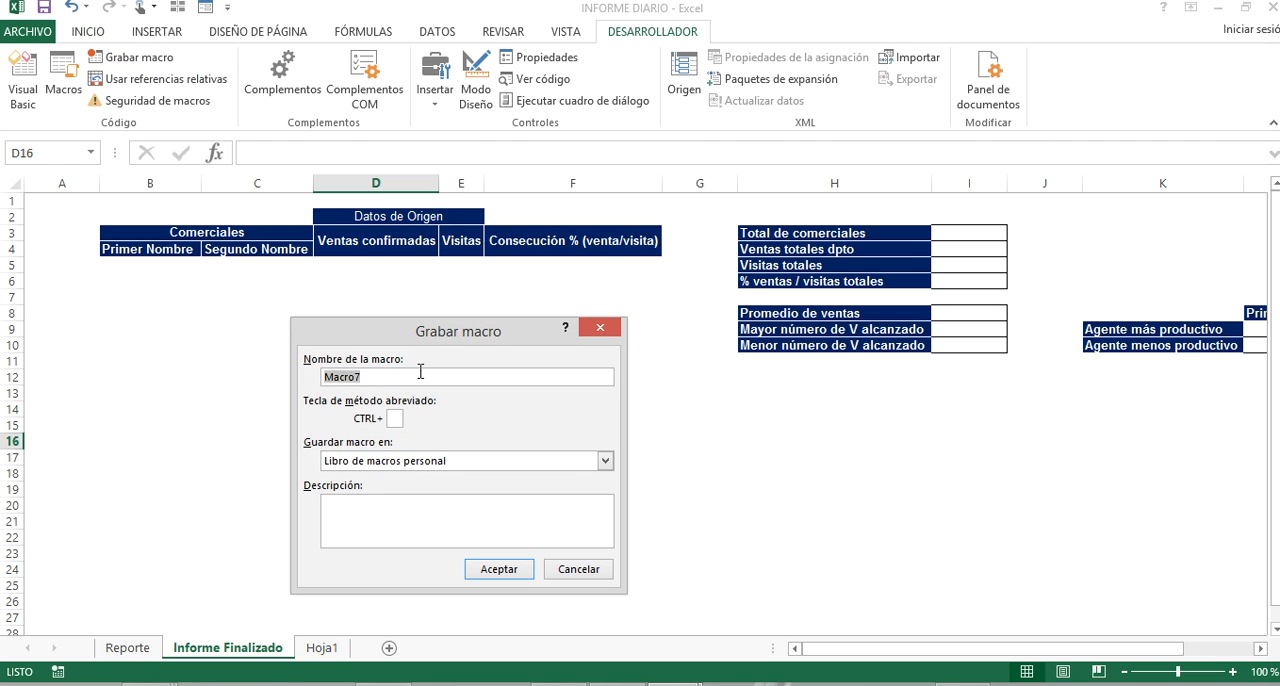
type("INFORME_DIARIO")
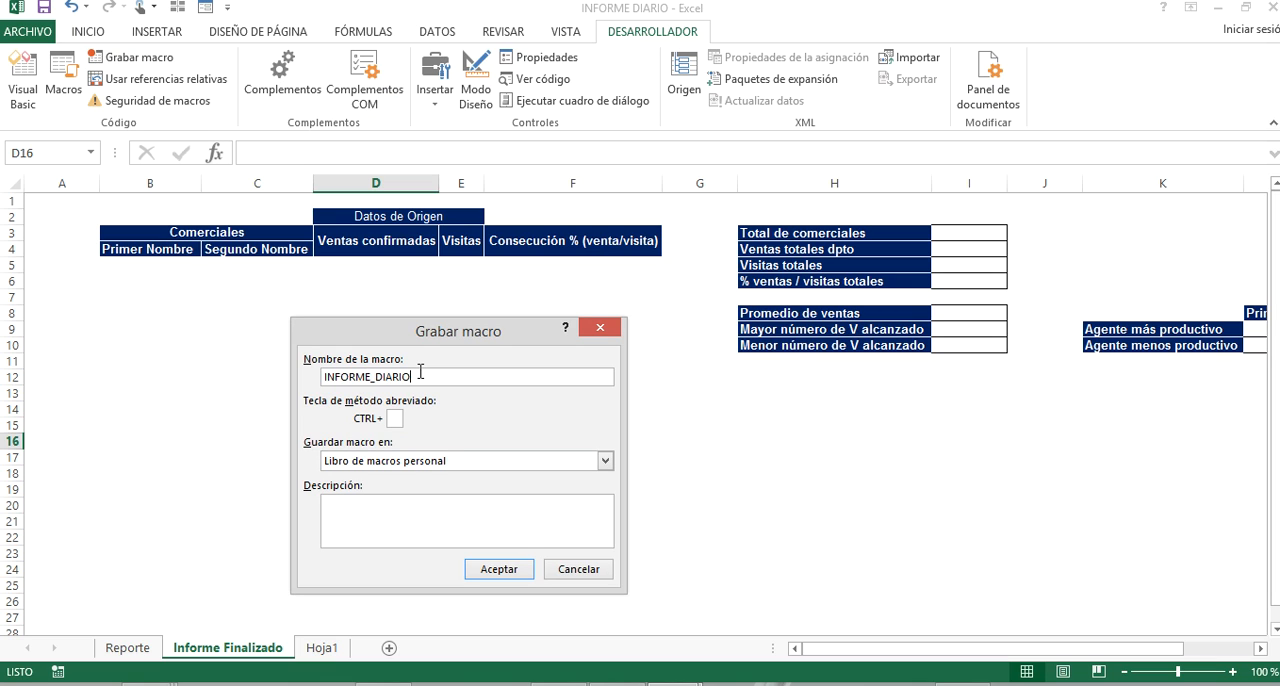
left_click(516, 568)
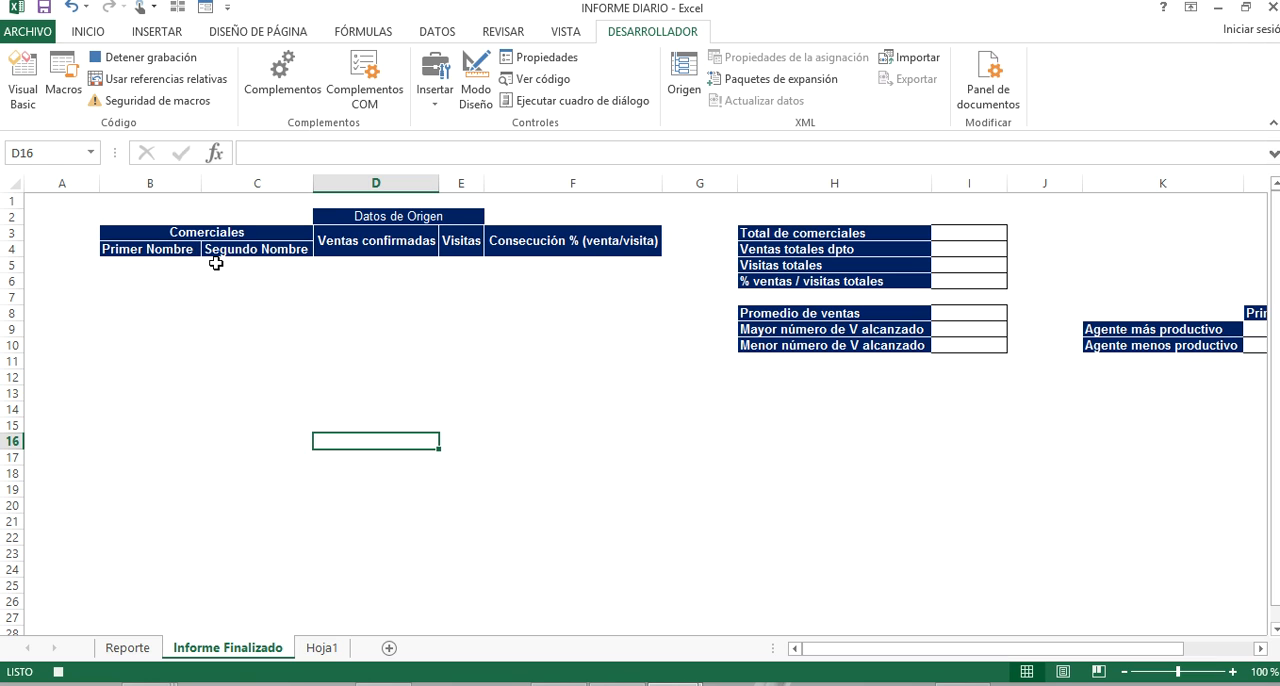
Insert two blank columns directly after the comercial column on the Reporte sheet.
left_click(127, 648)
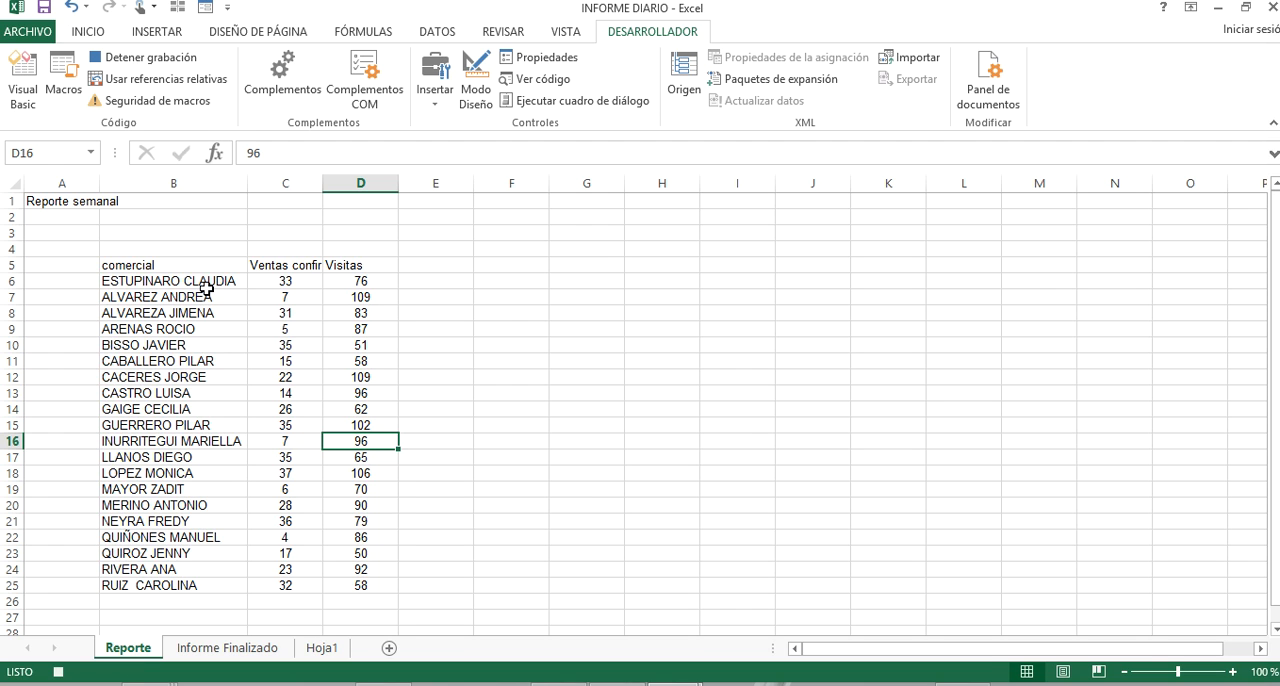
left_click_drag(213, 266, 200, 589)
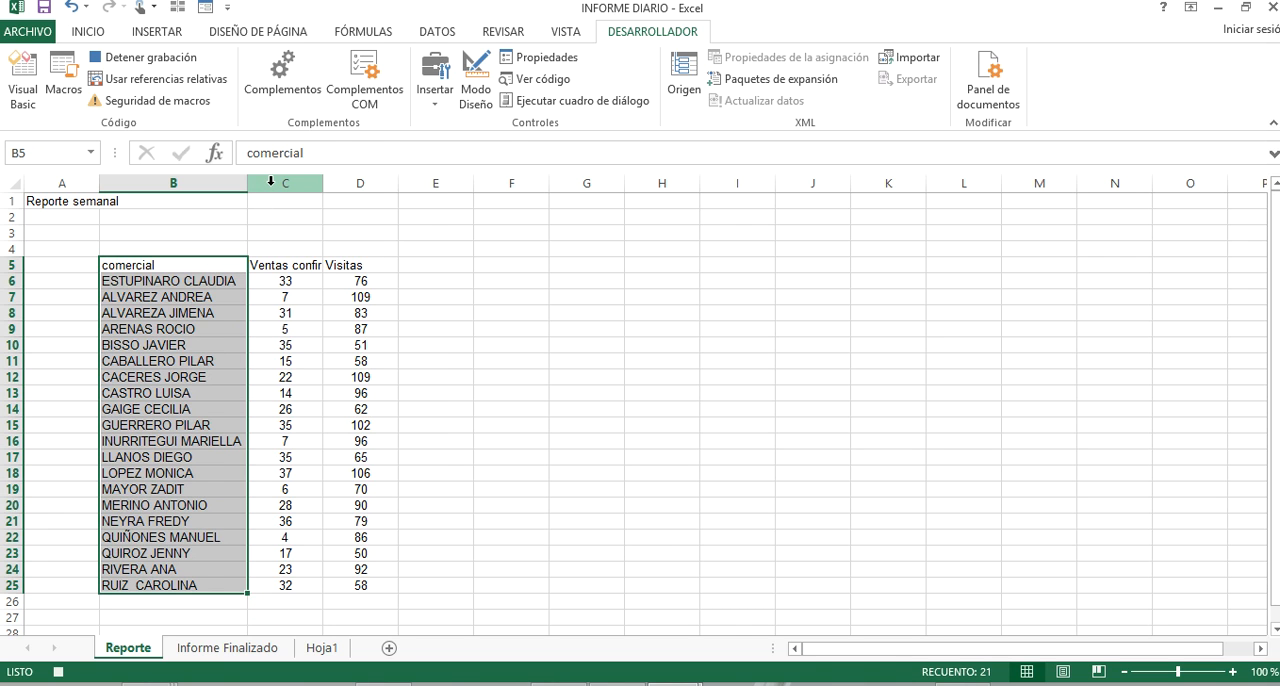
right_click(270, 181)
left_click(402, 316)
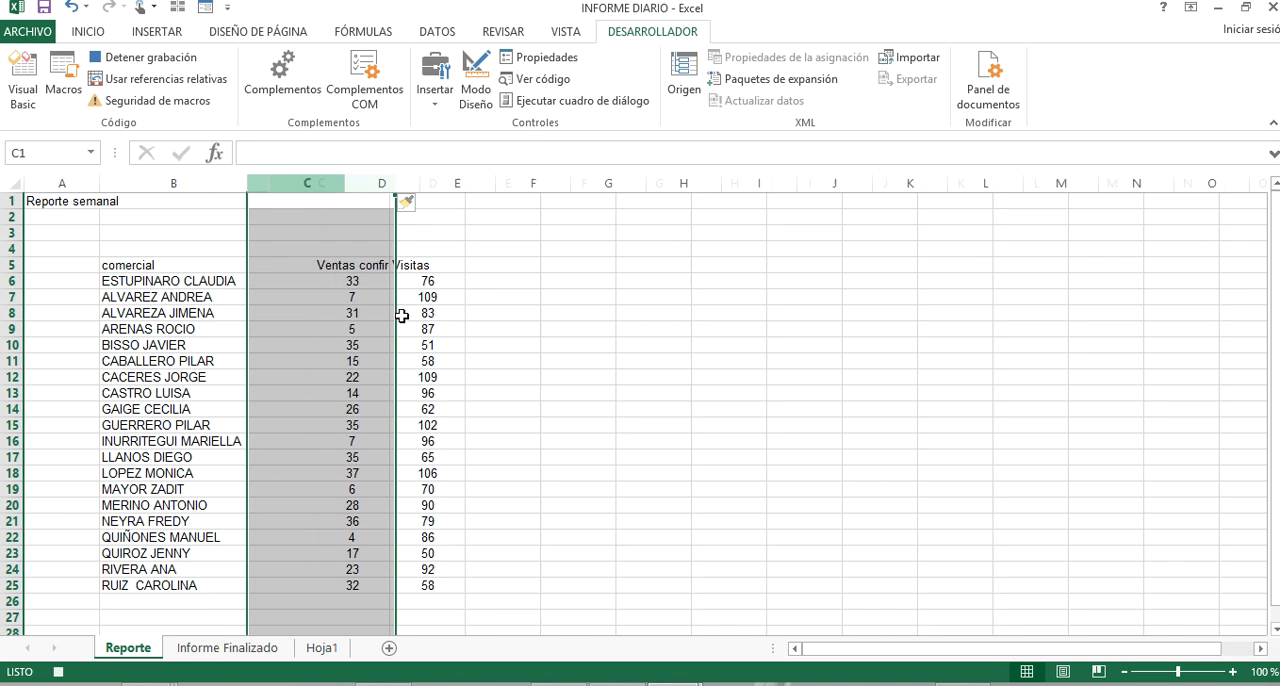
right_click(335, 181)
left_click(405, 319)
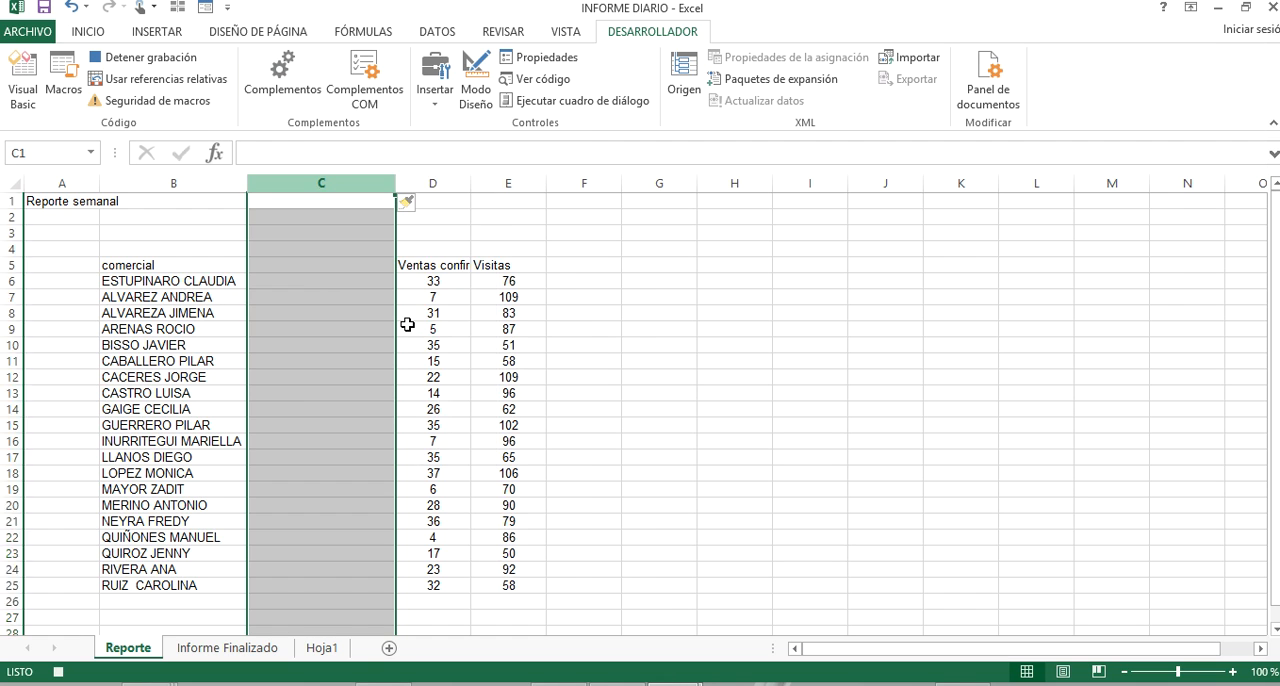
left_click(346, 270)
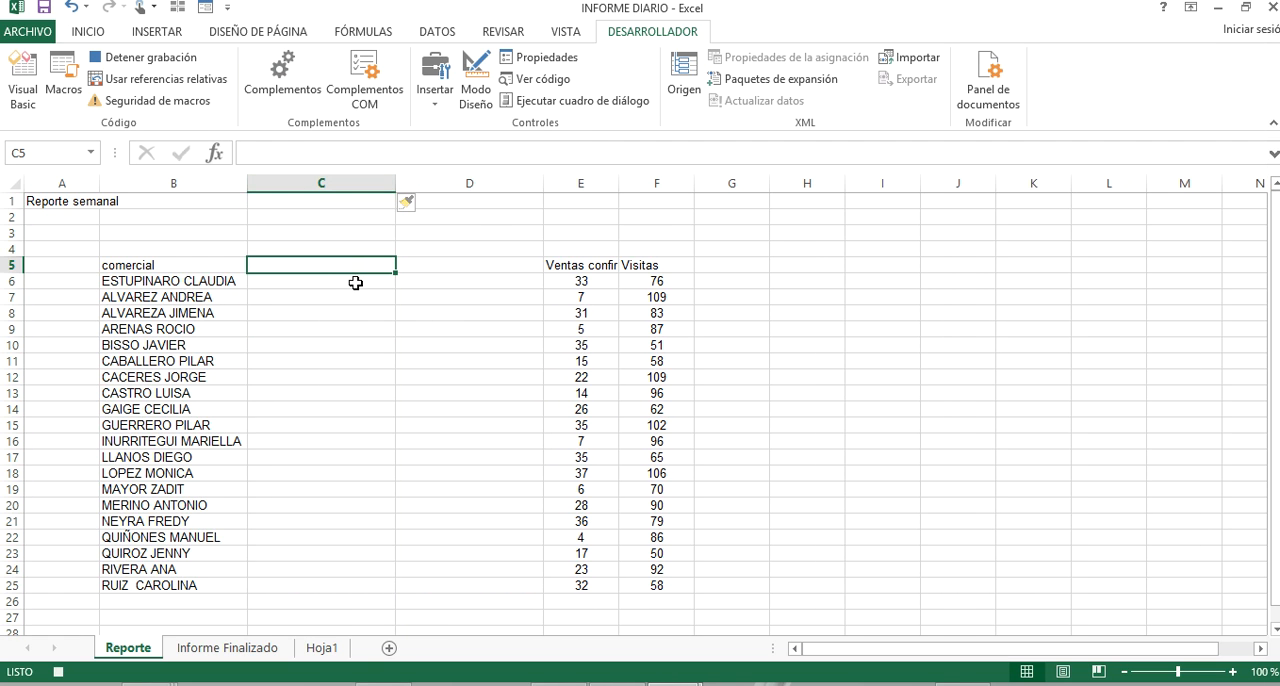
left_click(355, 283)
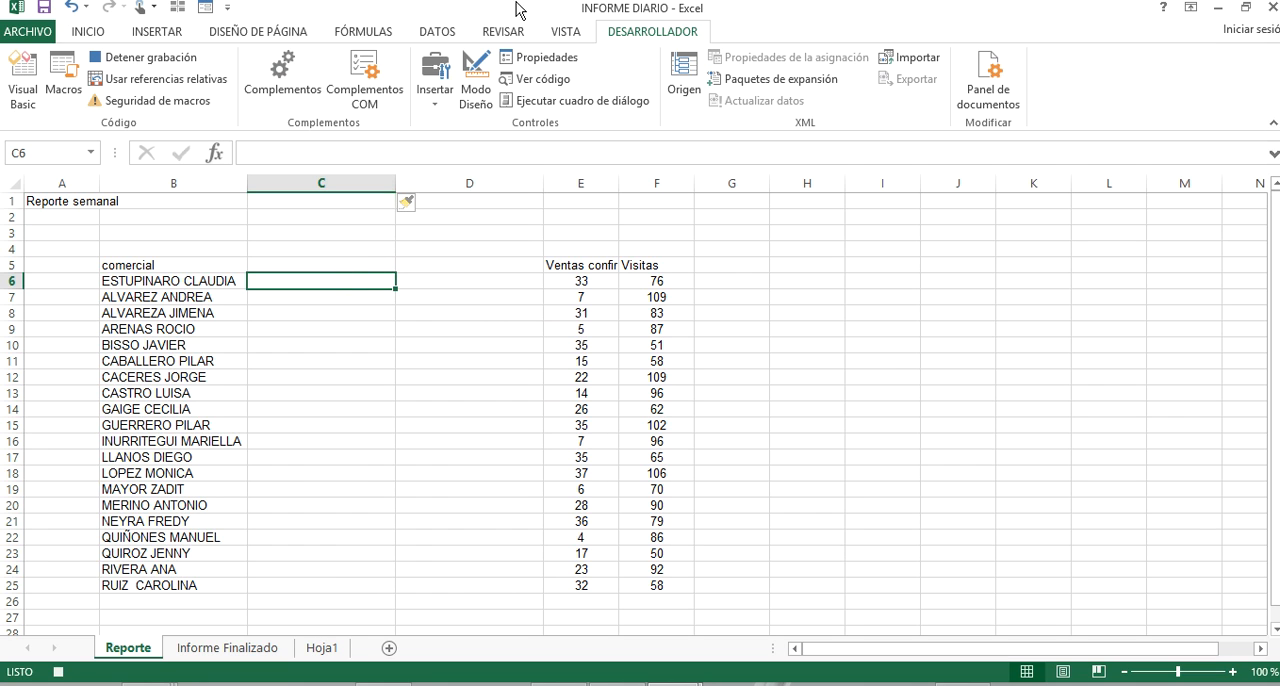
Set up a delimited Text to Columns conversion for B6:B25 on Reporte, with Tabulación off and a space as the Otro separator.
left_click(424, 36)
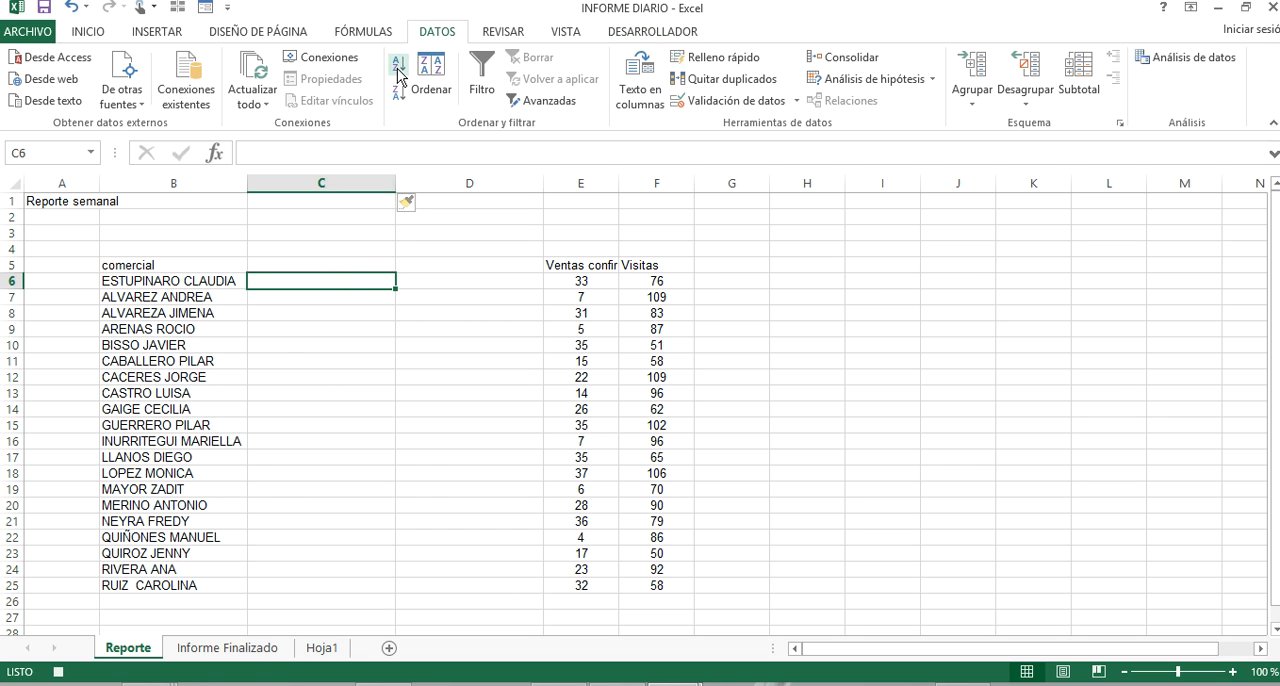
left_click_drag(183, 281, 196, 585)
left_click(652, 80)
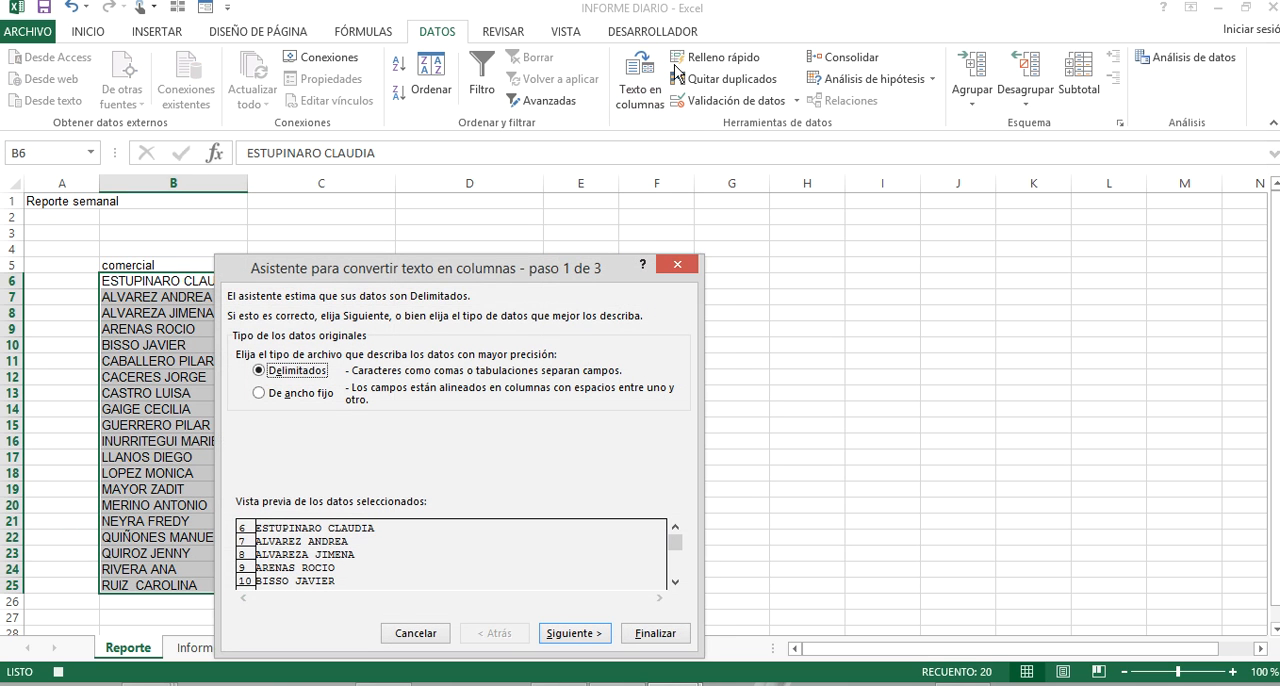
left_click_drag(548, 270, 716, 198)
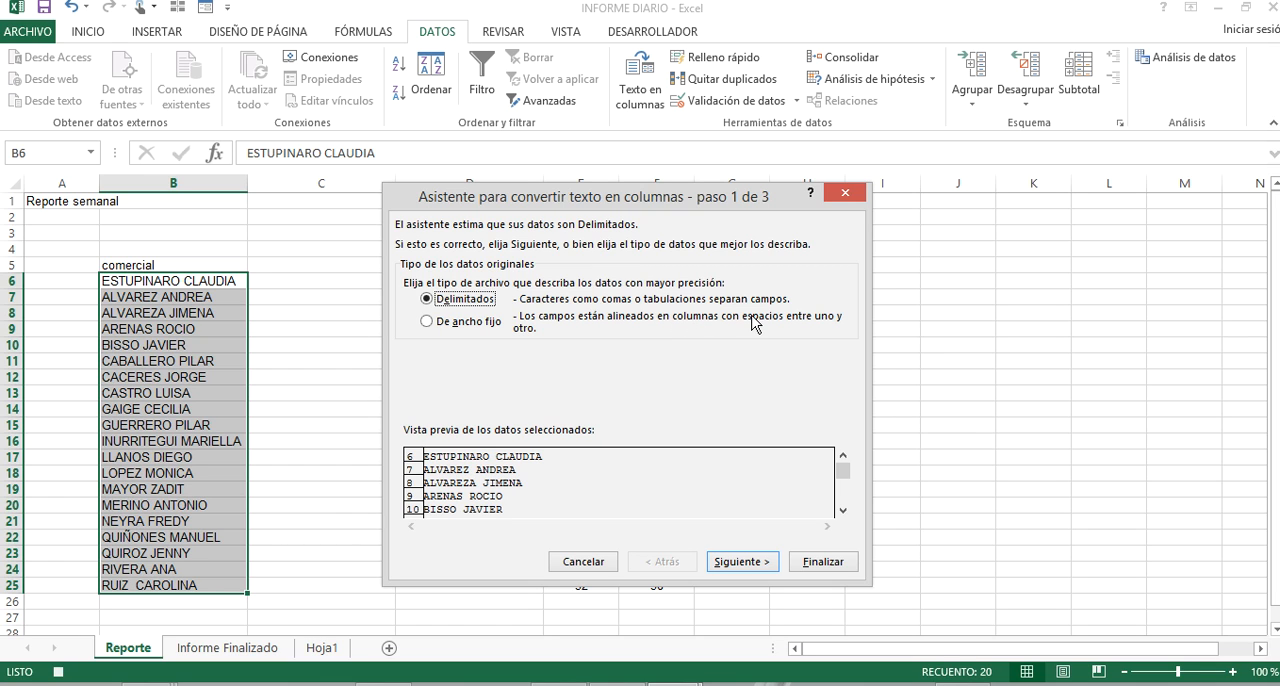
left_click(486, 321)
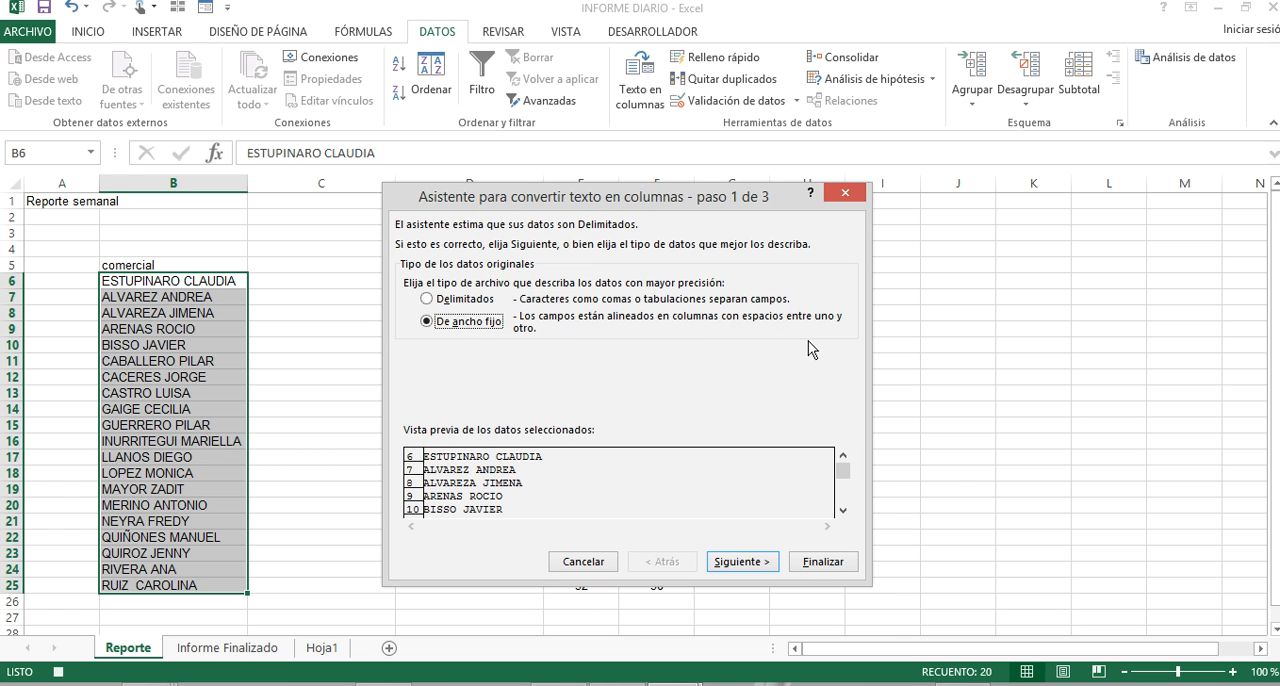
left_click(448, 299)
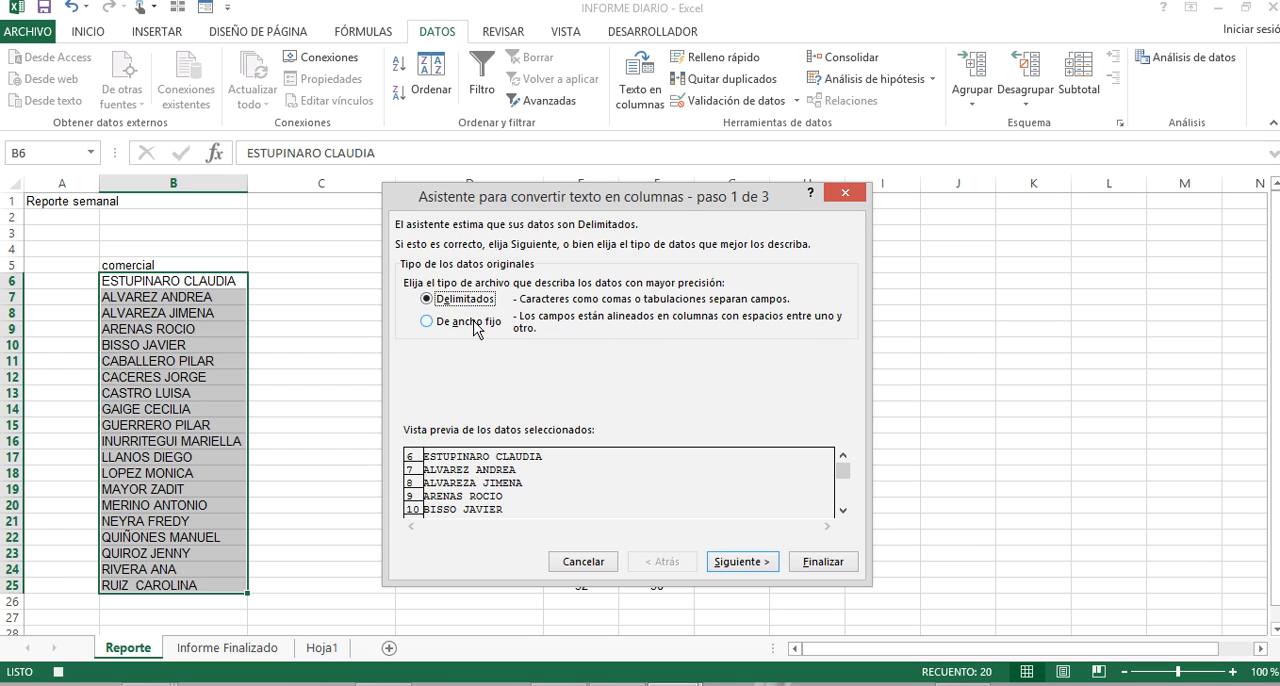
left_click(766, 563)
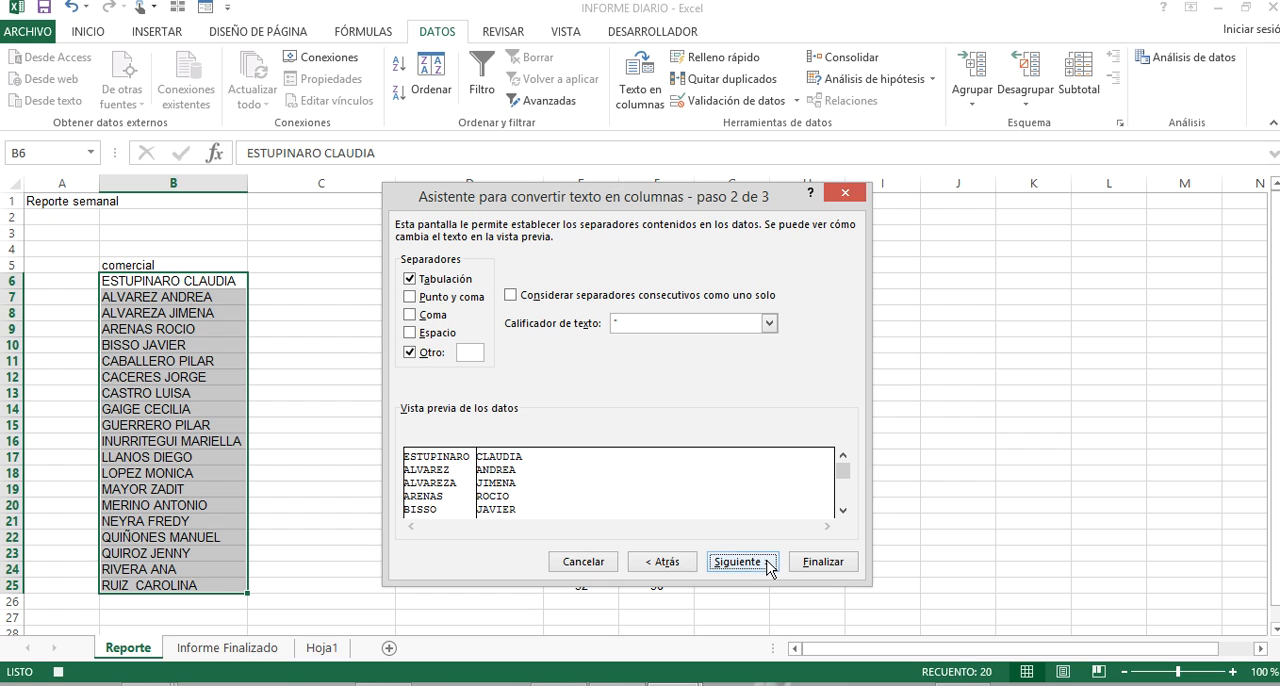
left_click(418, 284)
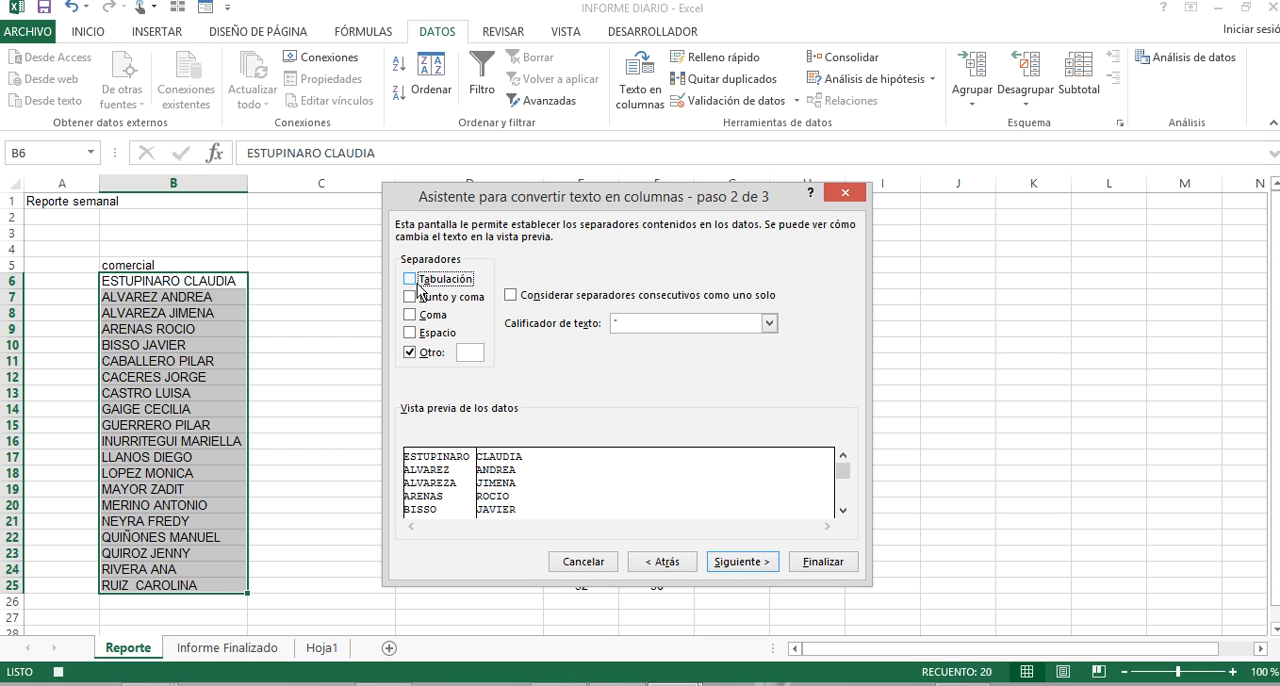
left_click(475, 354)
key("BackSpace")
left_click(748, 562)
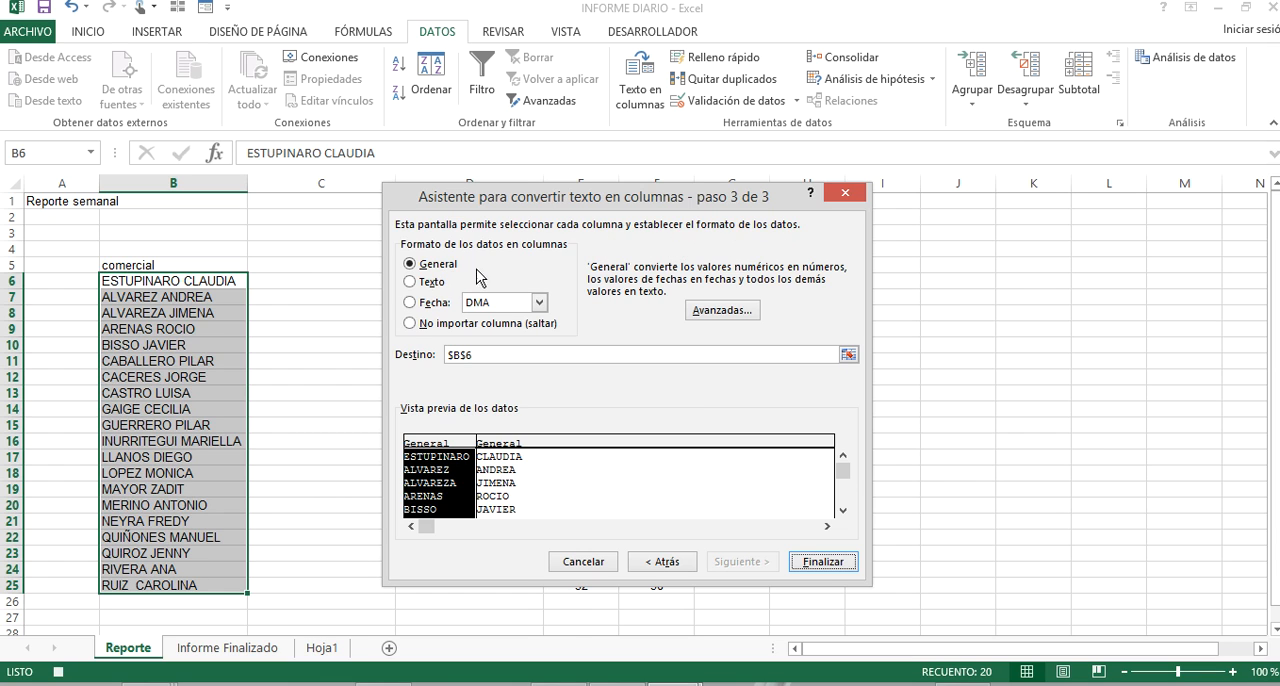
Try finishing the conversion in place at $B$6 with the first column set to No importar columna (saltar), and undo it.
left_click(420, 331)
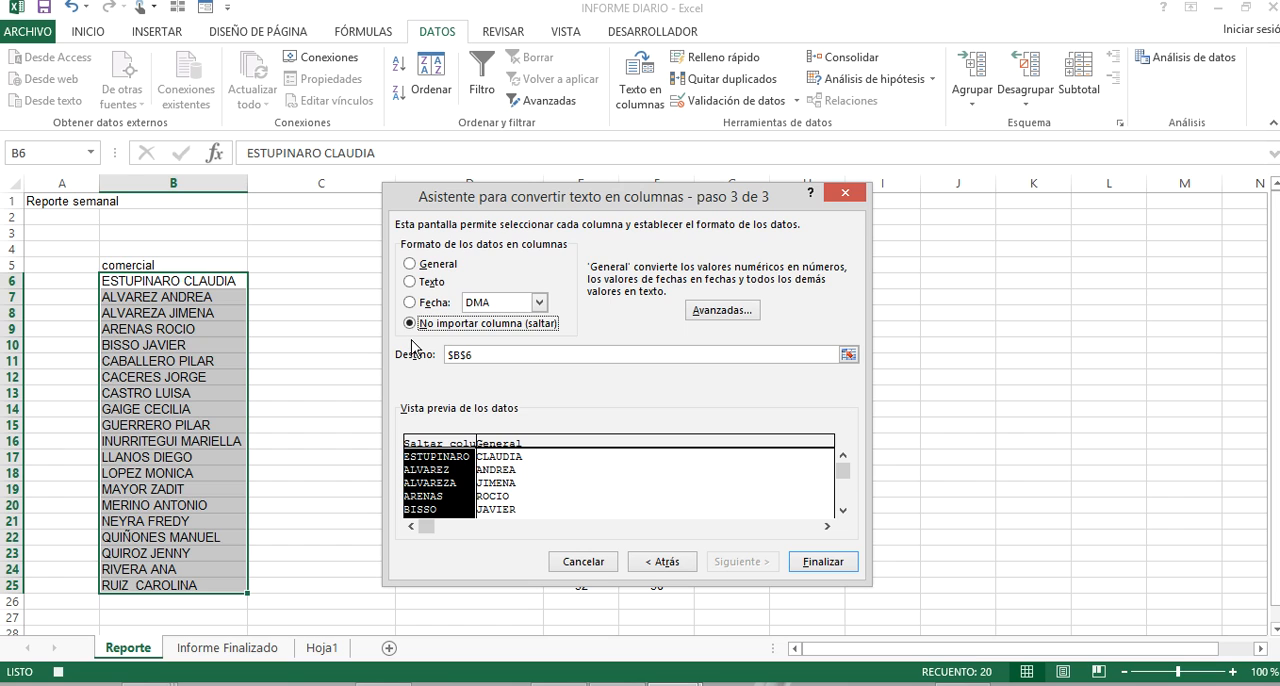
left_click(411, 266)
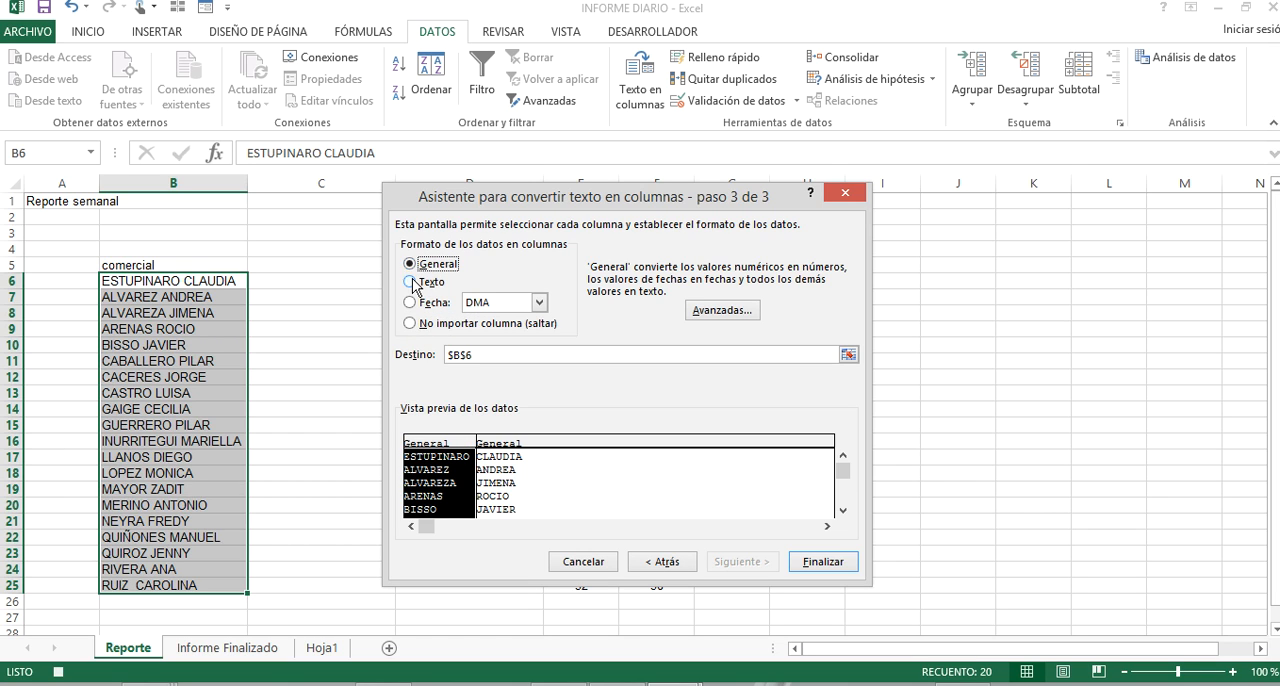
left_click(410, 282)
left_click(409, 303)
left_click(410, 323)
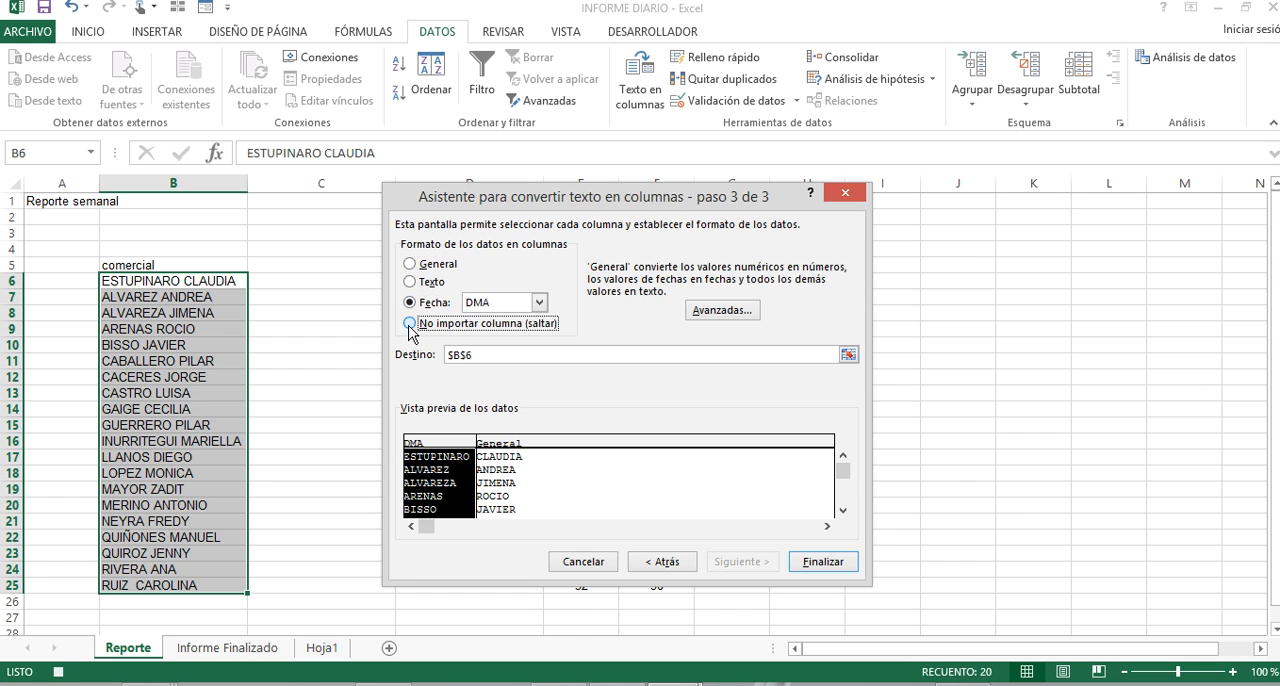
left_click(805, 564)
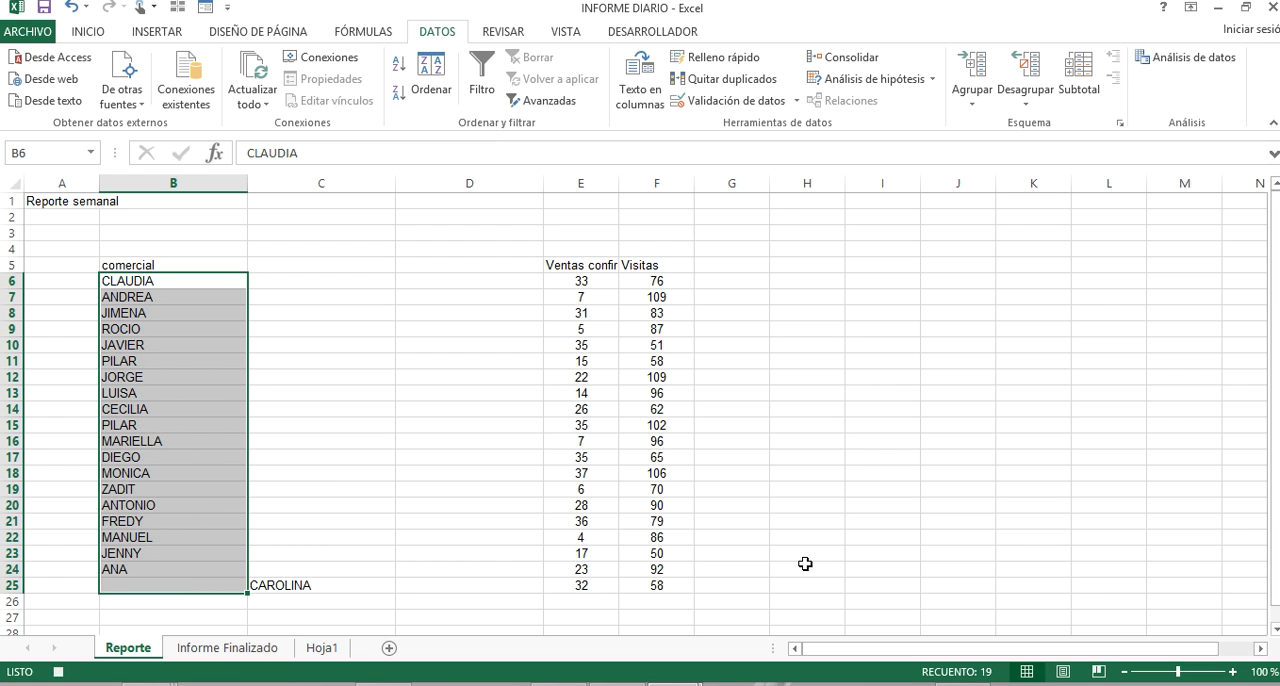
left_click(72, 7)
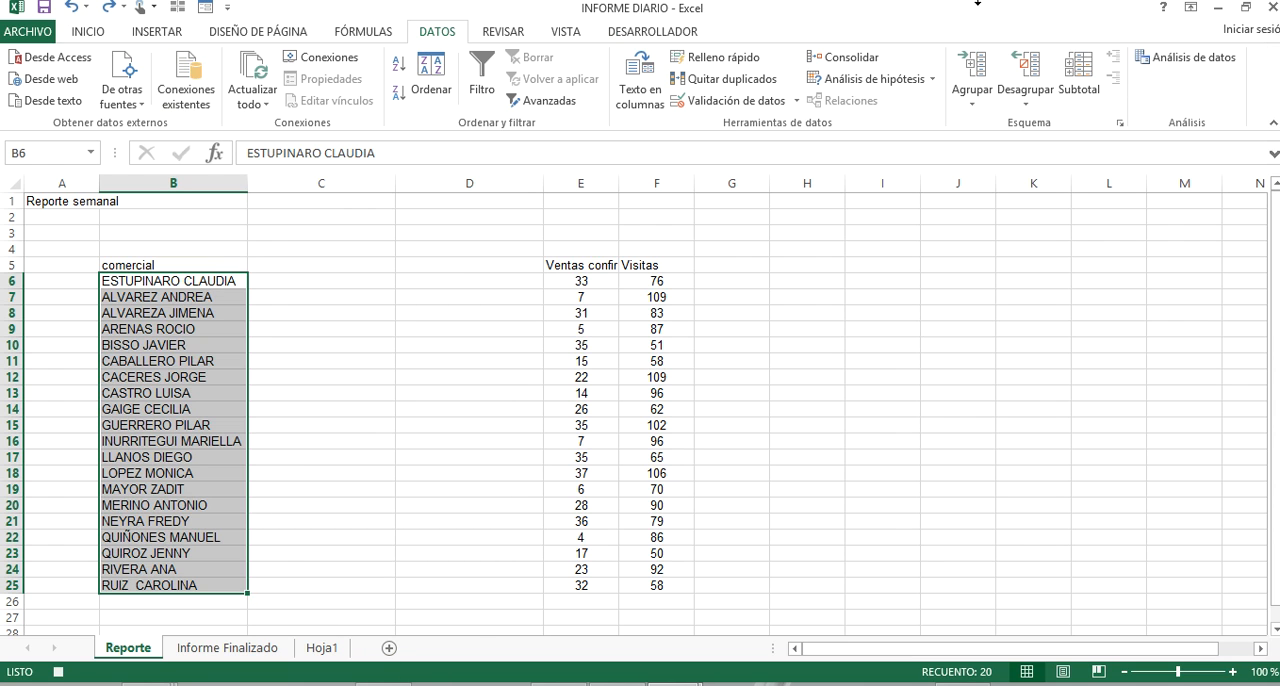
left_click(940, 3)
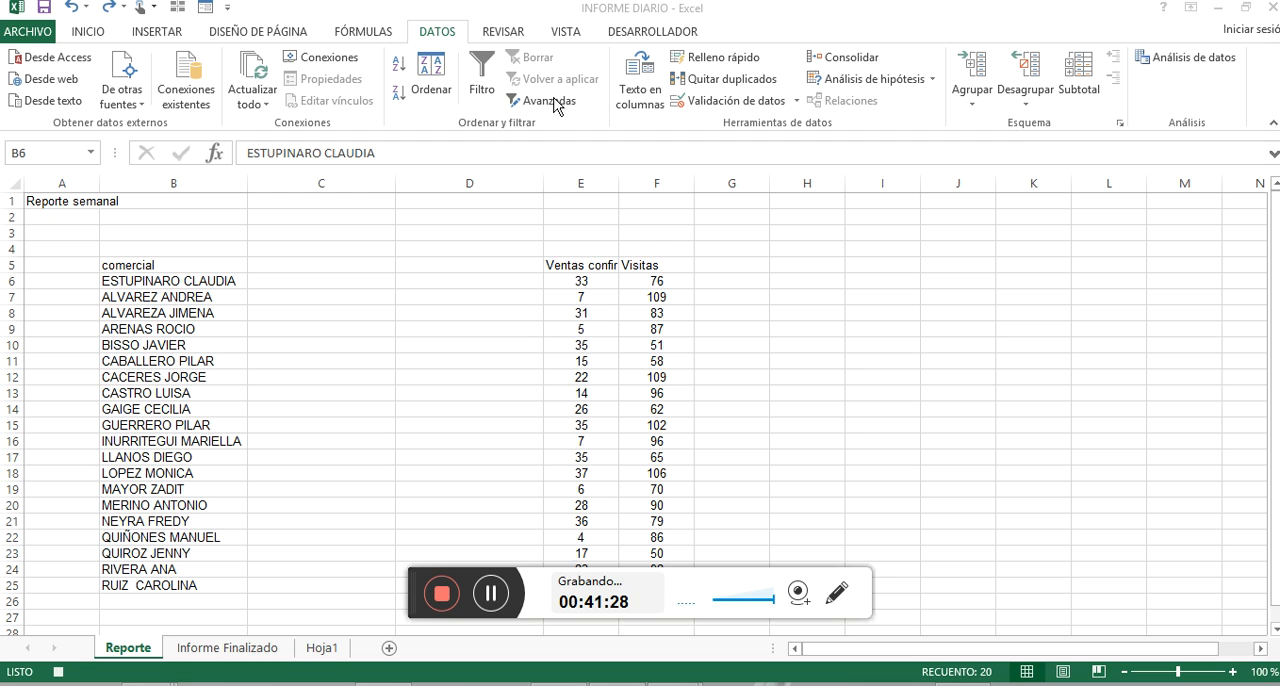
Split the B6:B25 names at the space into columns starting at $C$6, replacing the existing data.
left_click(645, 78)
left_click(649, 84)
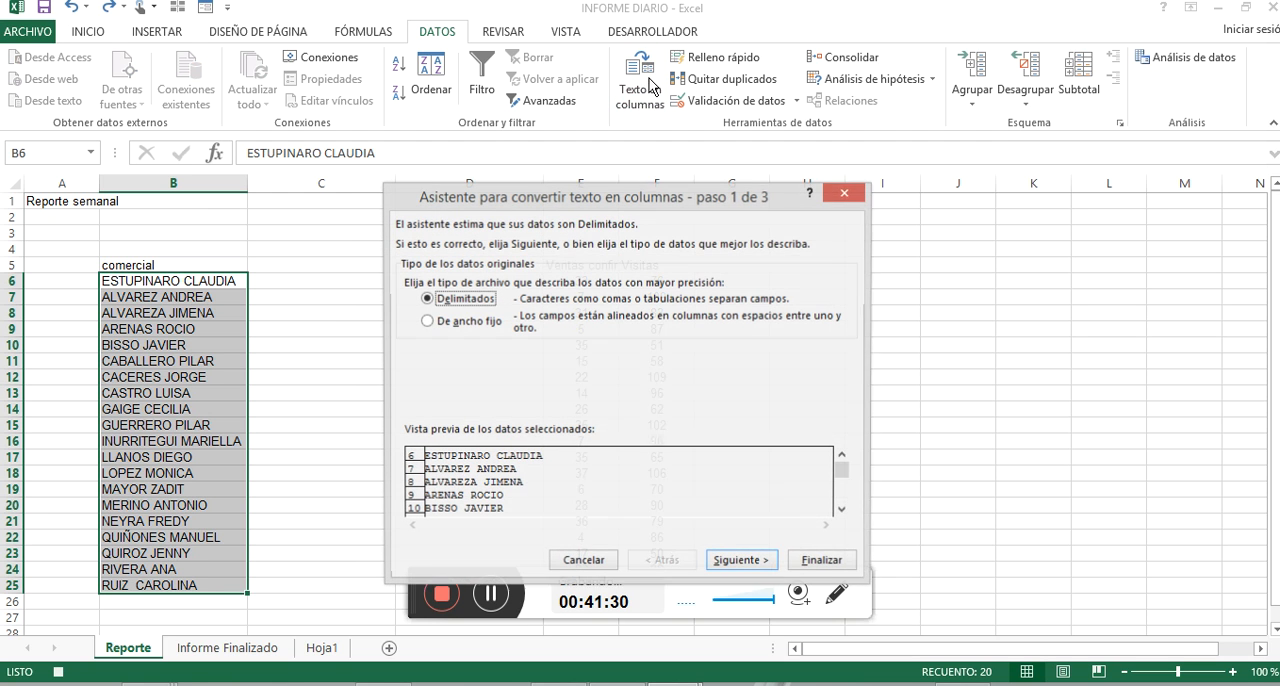
left_click(740, 560)
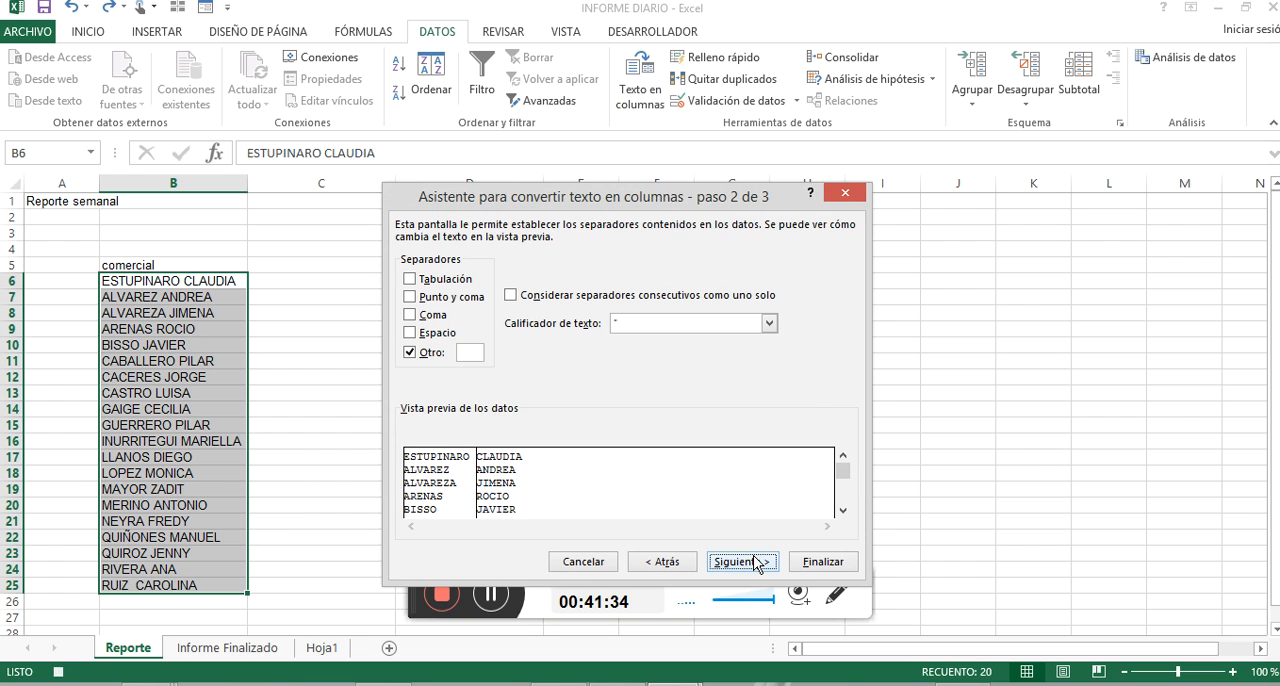
left_click(755, 561)
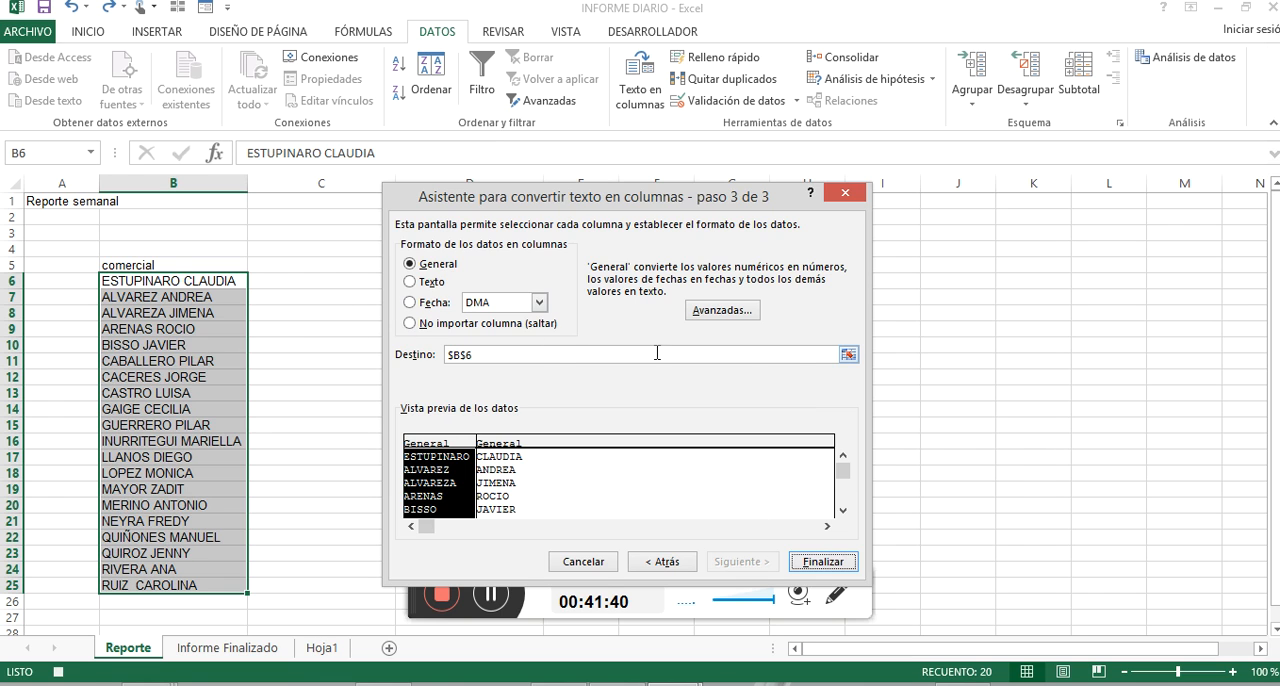
left_click(848, 355)
left_click(294, 280)
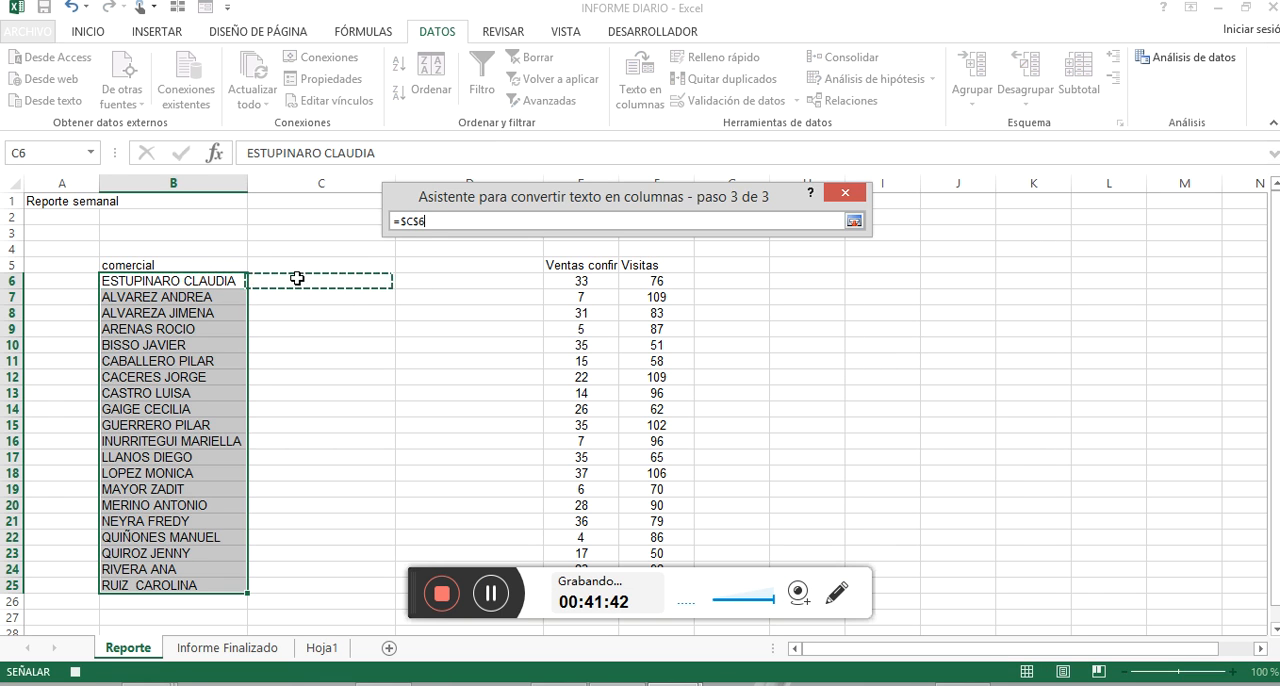
left_click(853, 221)
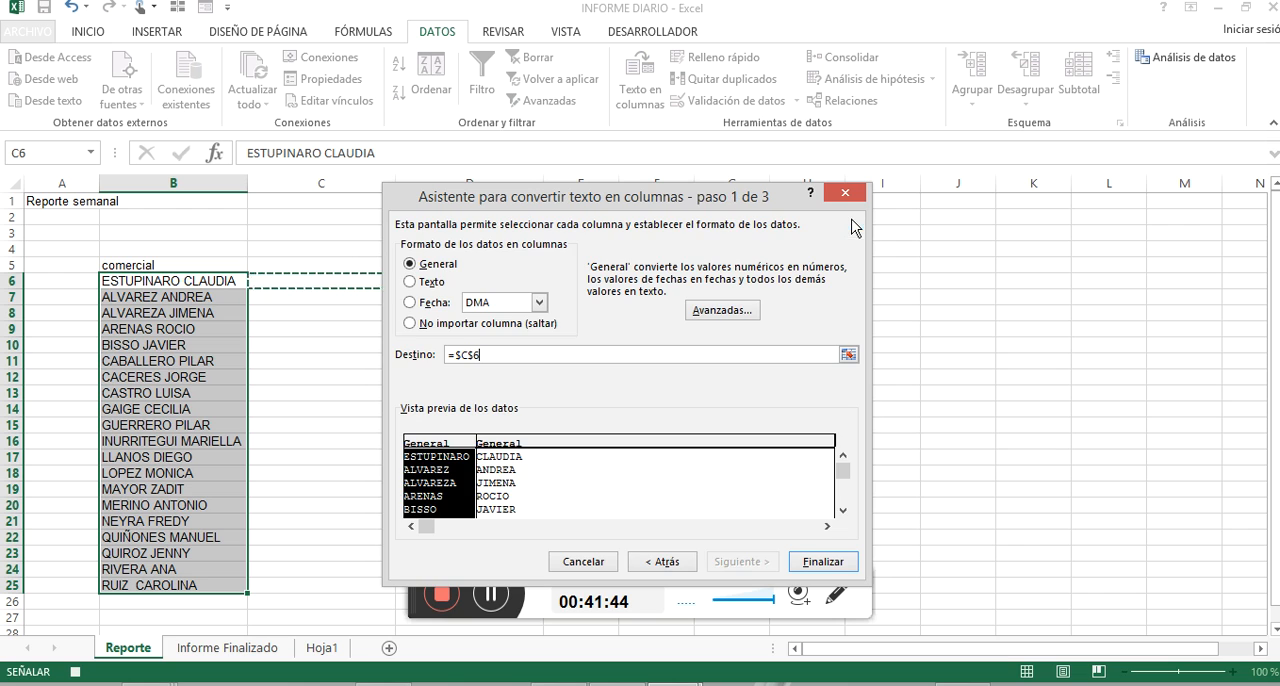
left_click(822, 561)
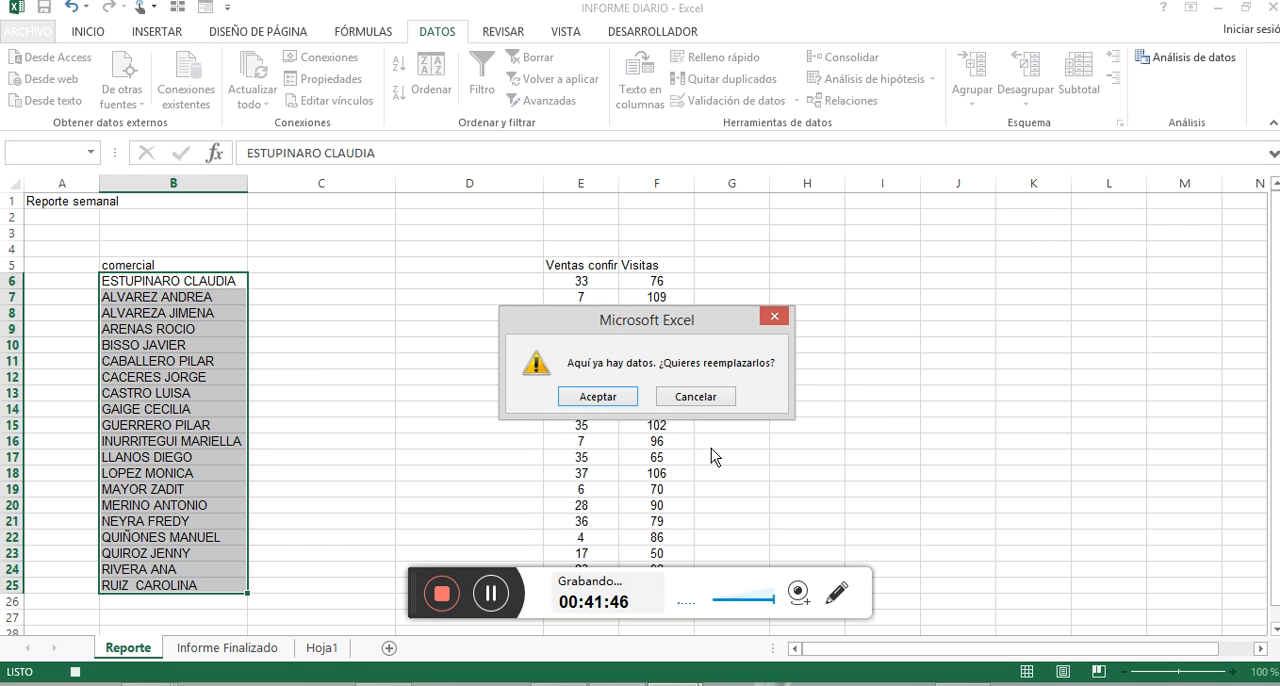
left_click(614, 408)
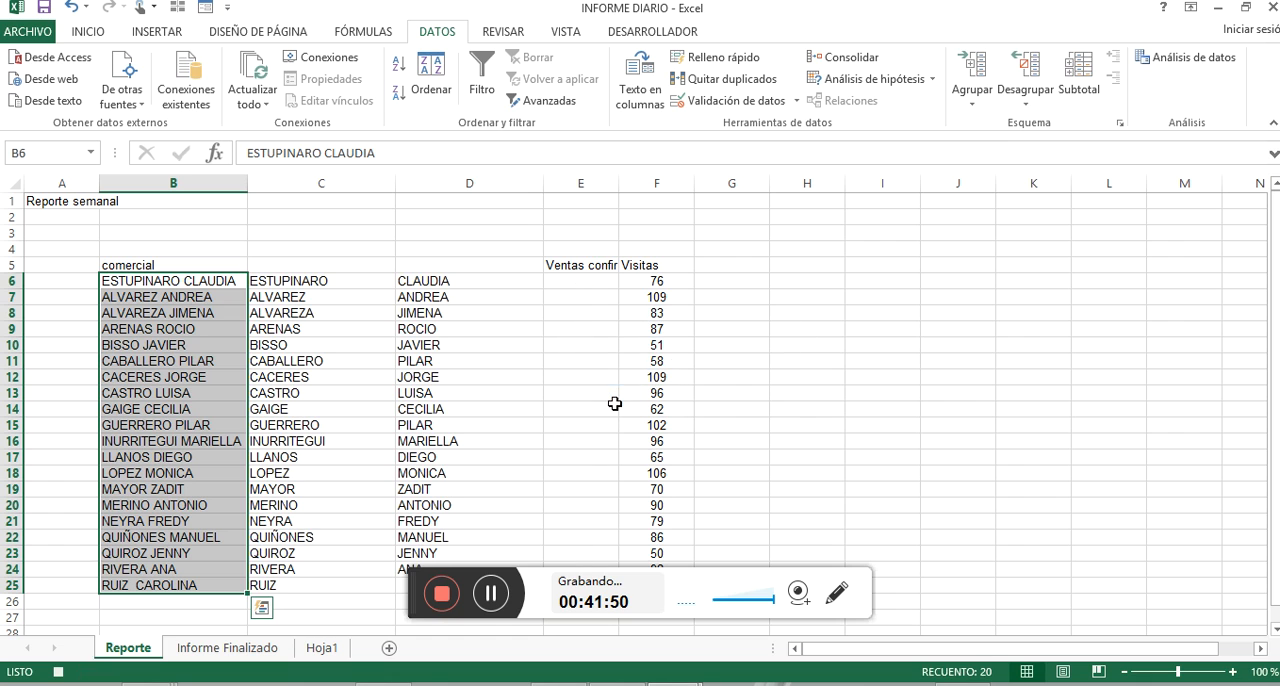
left_click_drag(413, 596, 410, 685)
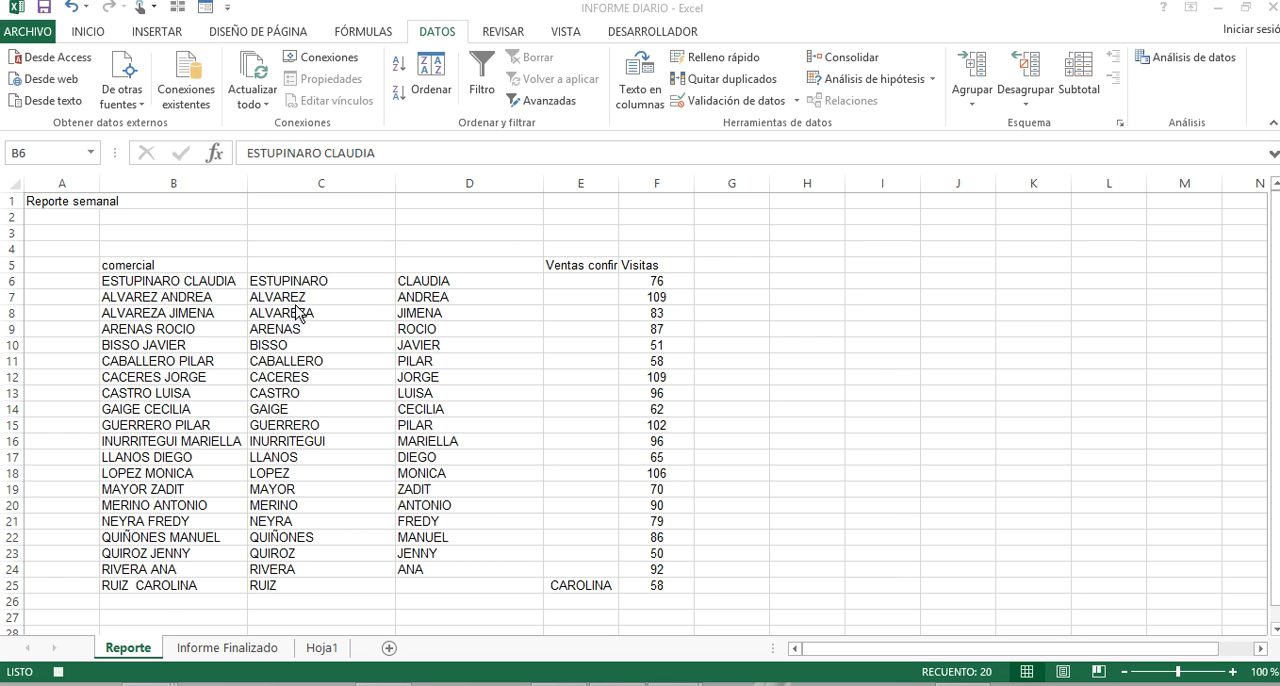
Remove the extra space between the surname and first name in cell B25.
left_click_drag(300, 281, 453, 586)
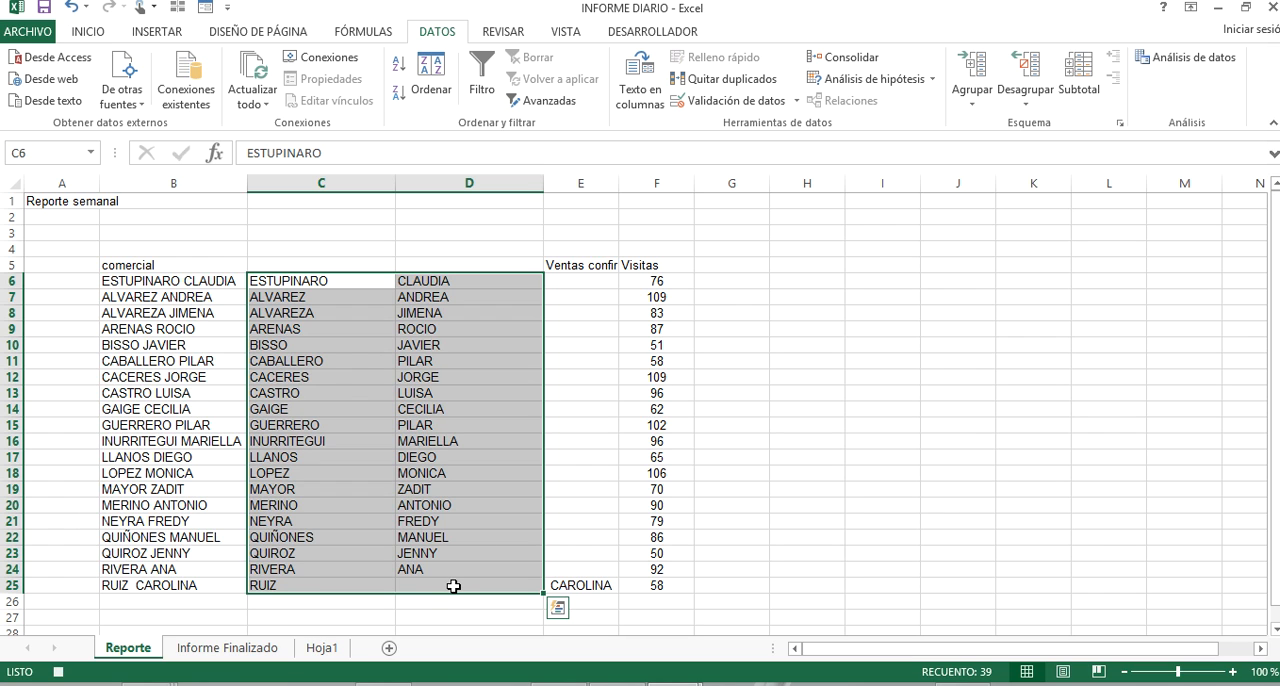
left_click(581, 361)
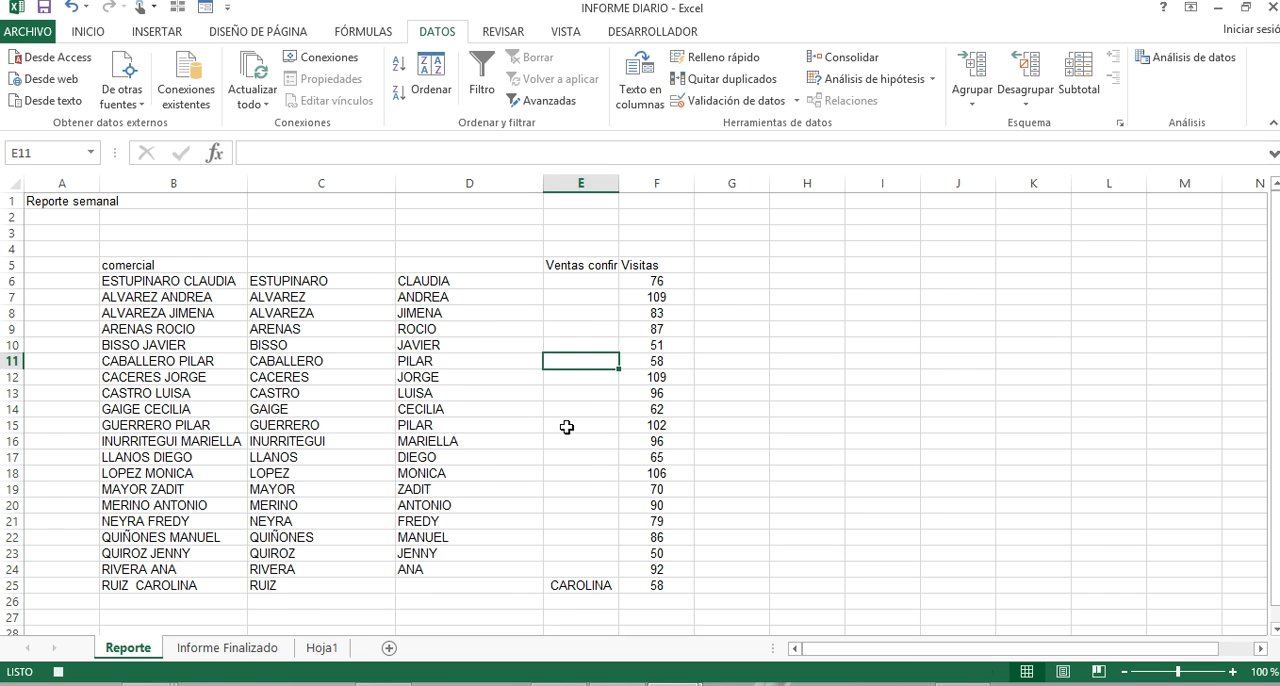
double_click(131, 585)
key("Delete")
key("Return")
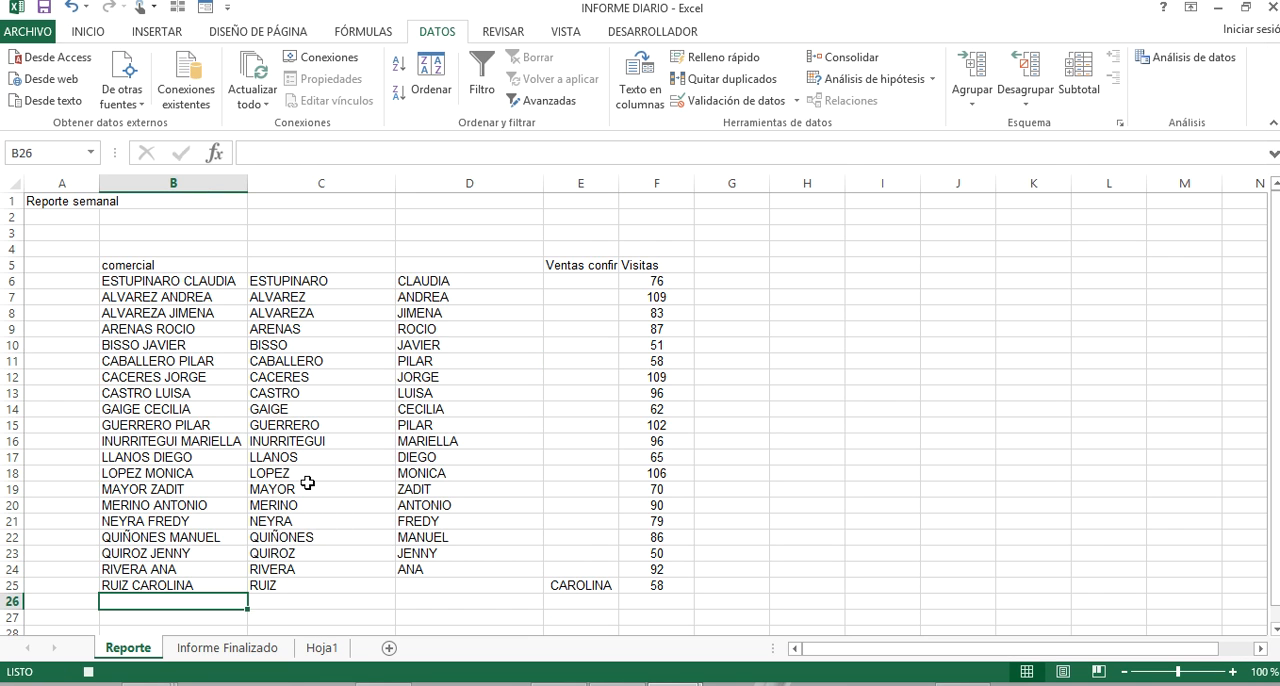
Undo the B25 correction and the split of the names into columns.
left_click(327, 362)
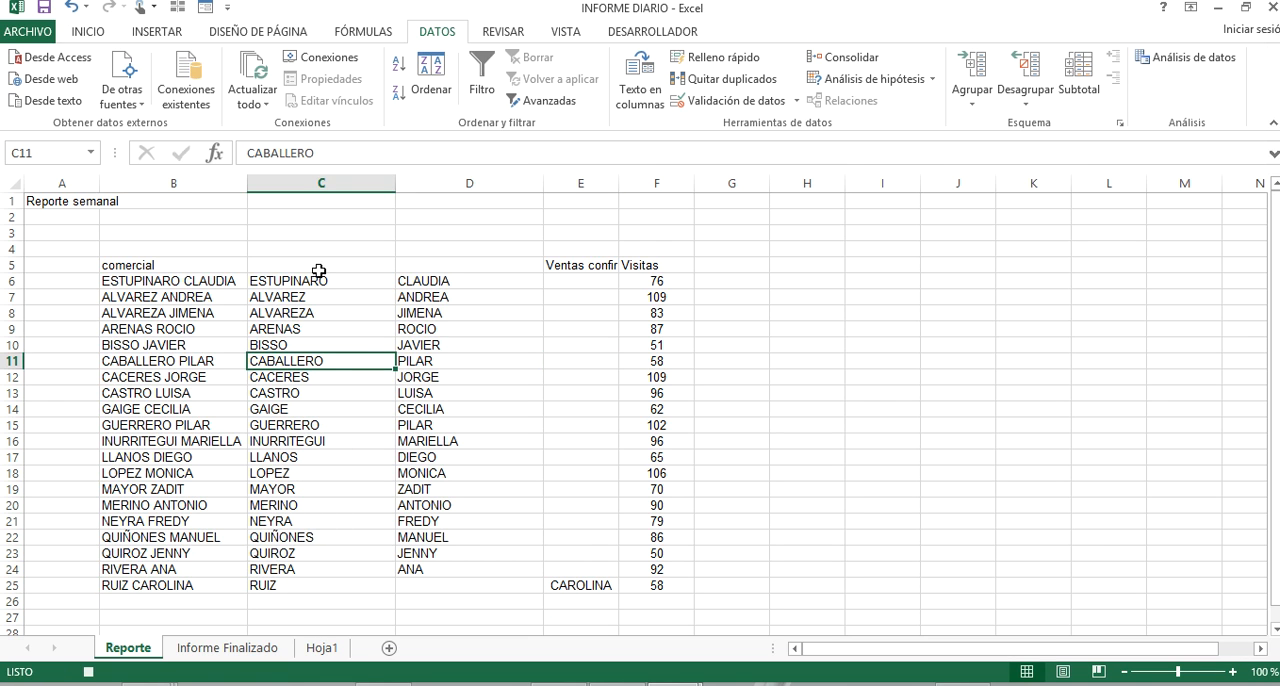
left_click(75, 14)
left_click(75, 14)
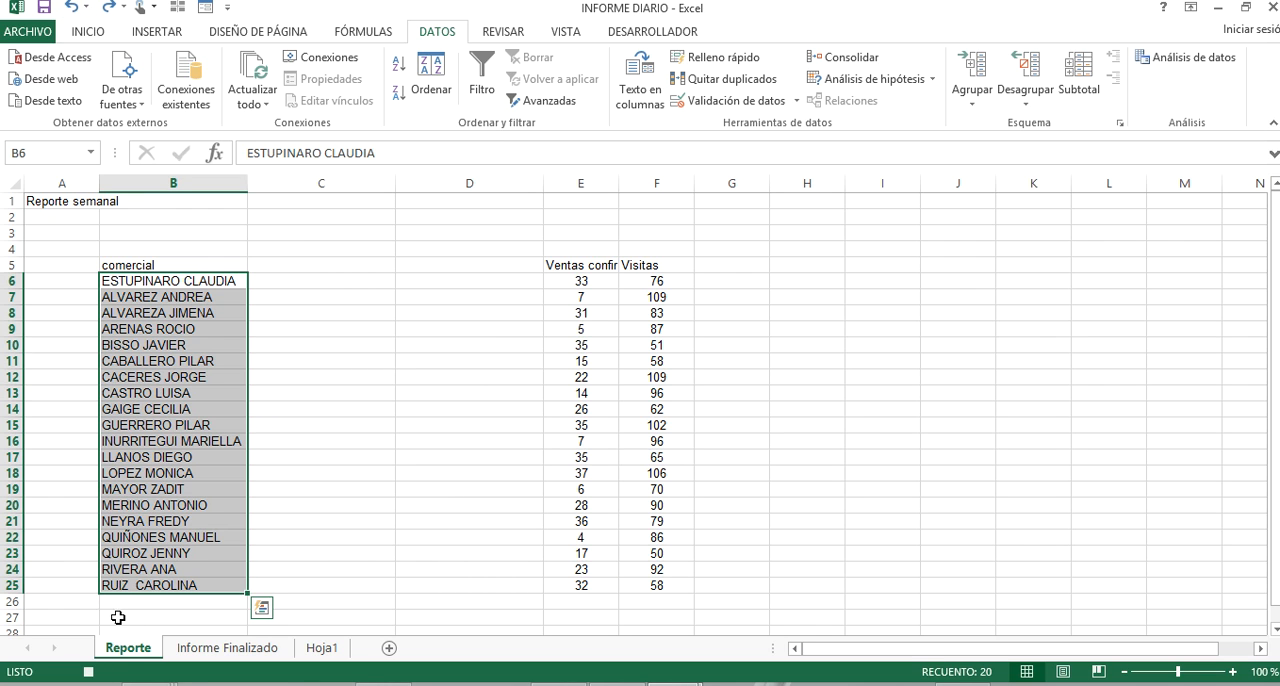
Delete the surplus space inside the last comercial name, in cell B25.
double_click(127, 586)
key("Delete")
key("Delete")
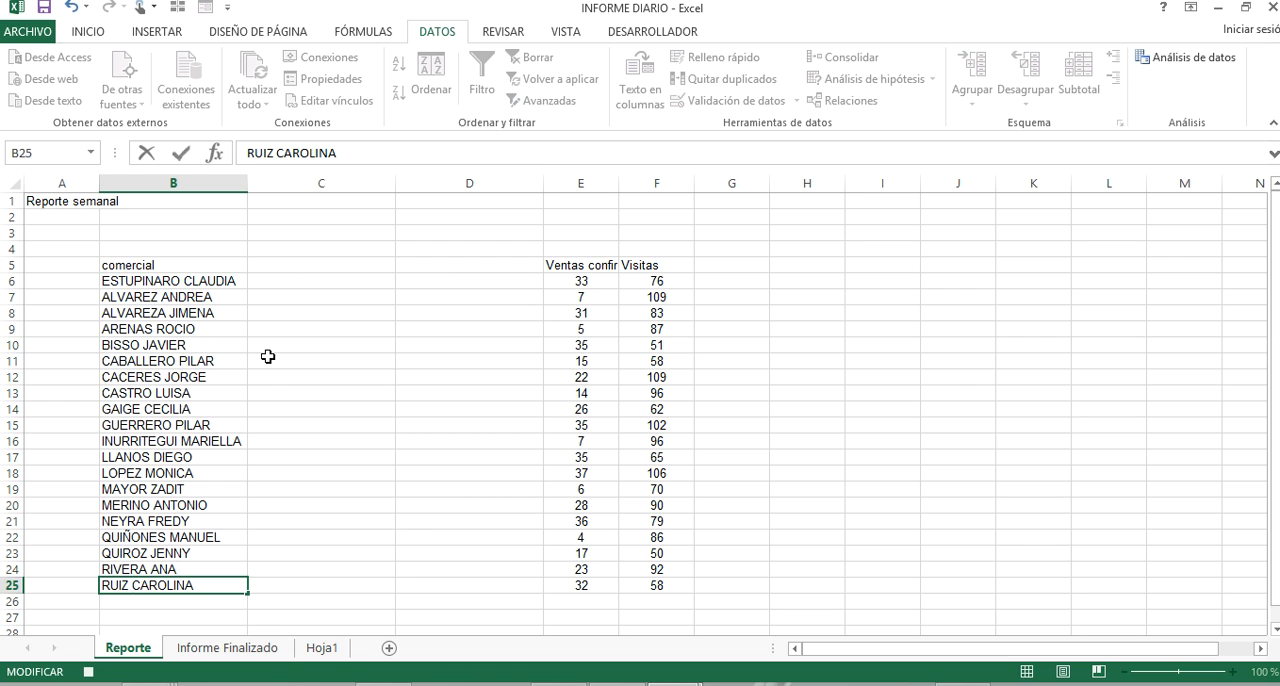
left_click(268, 288)
Split the B6:B25 names with delimited Text to Columns at the space, in General format with destination $C$6, replacing the existing data.
left_click(188, 290)
left_click_drag(185, 527, 182, 585)
left_click(657, 97)
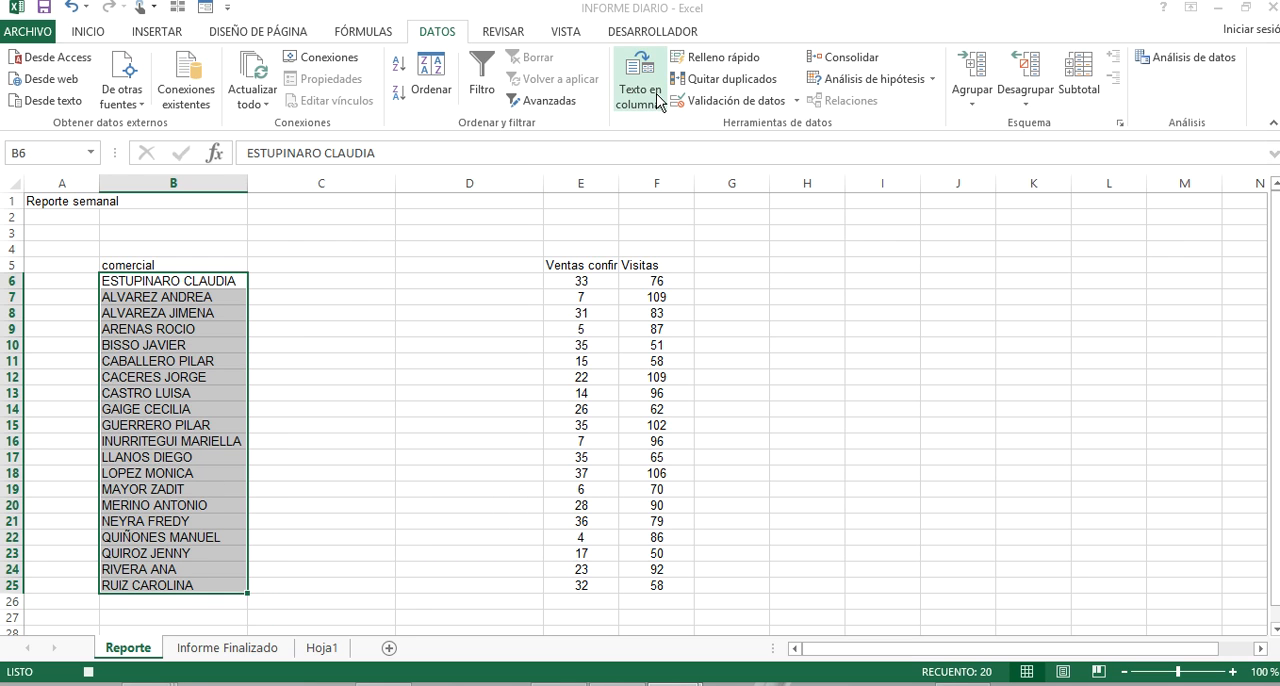
left_click(733, 561)
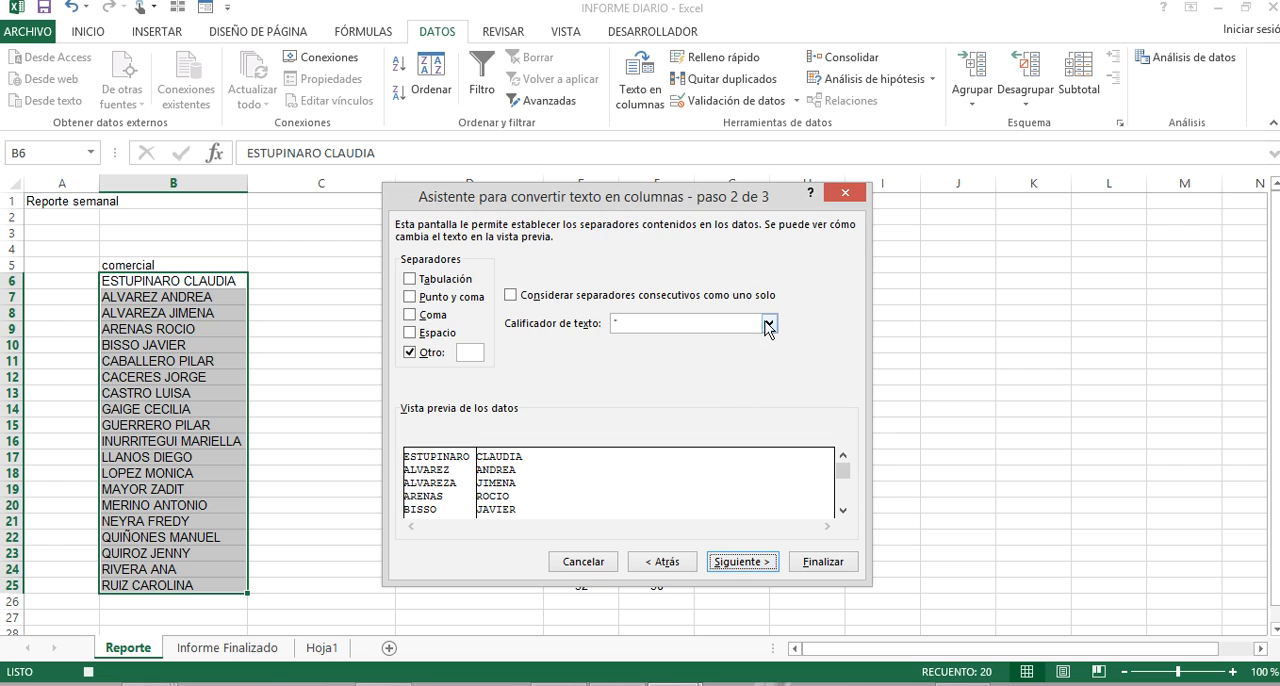
left_click(745, 563)
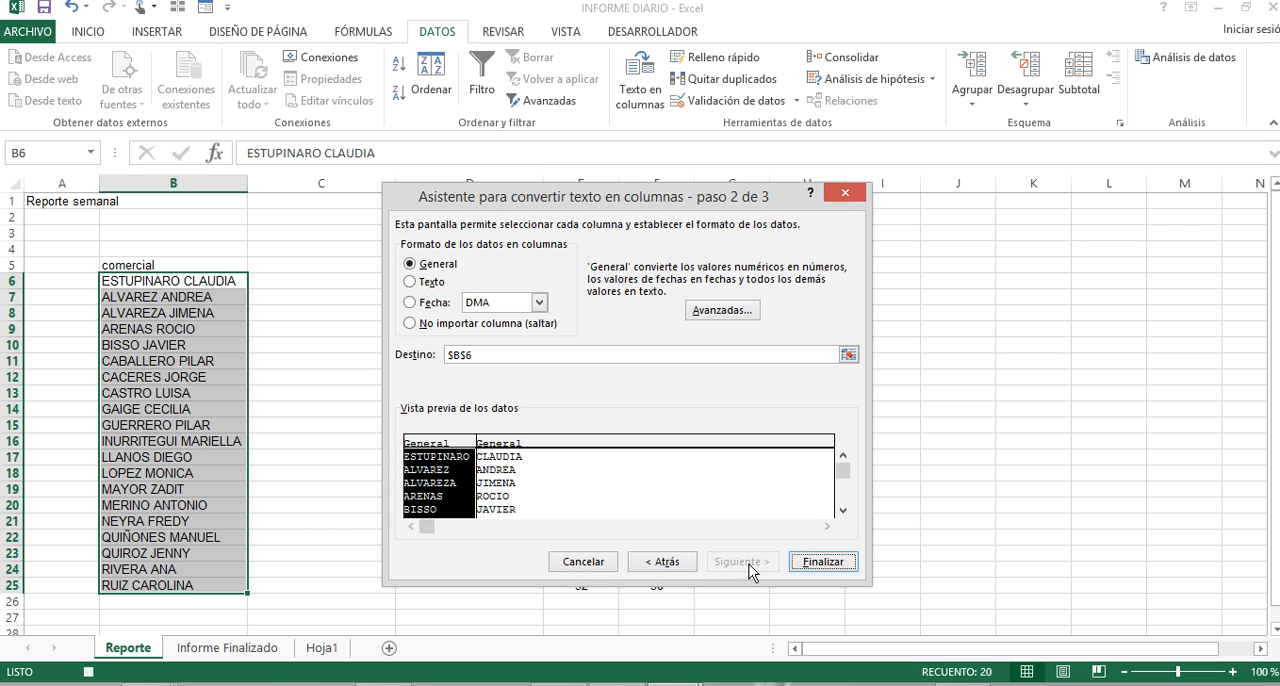
left_click(848, 354)
left_click(348, 280)
left_click(854, 221)
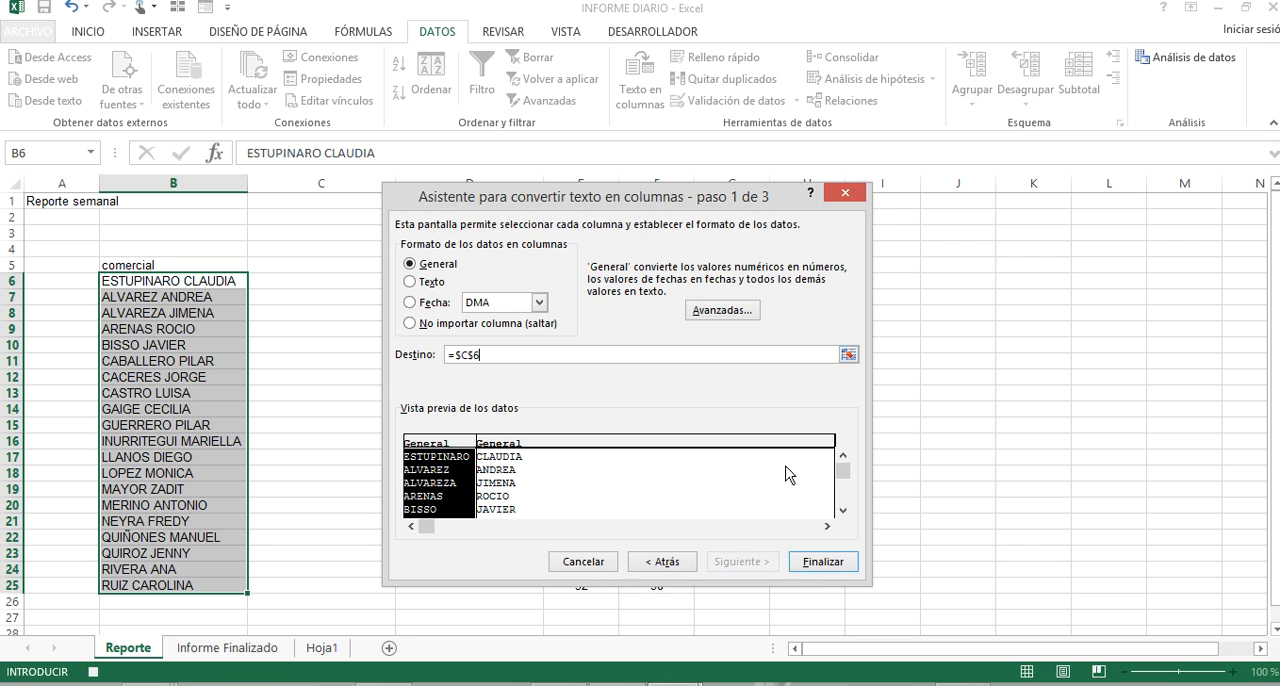
left_click(822, 561)
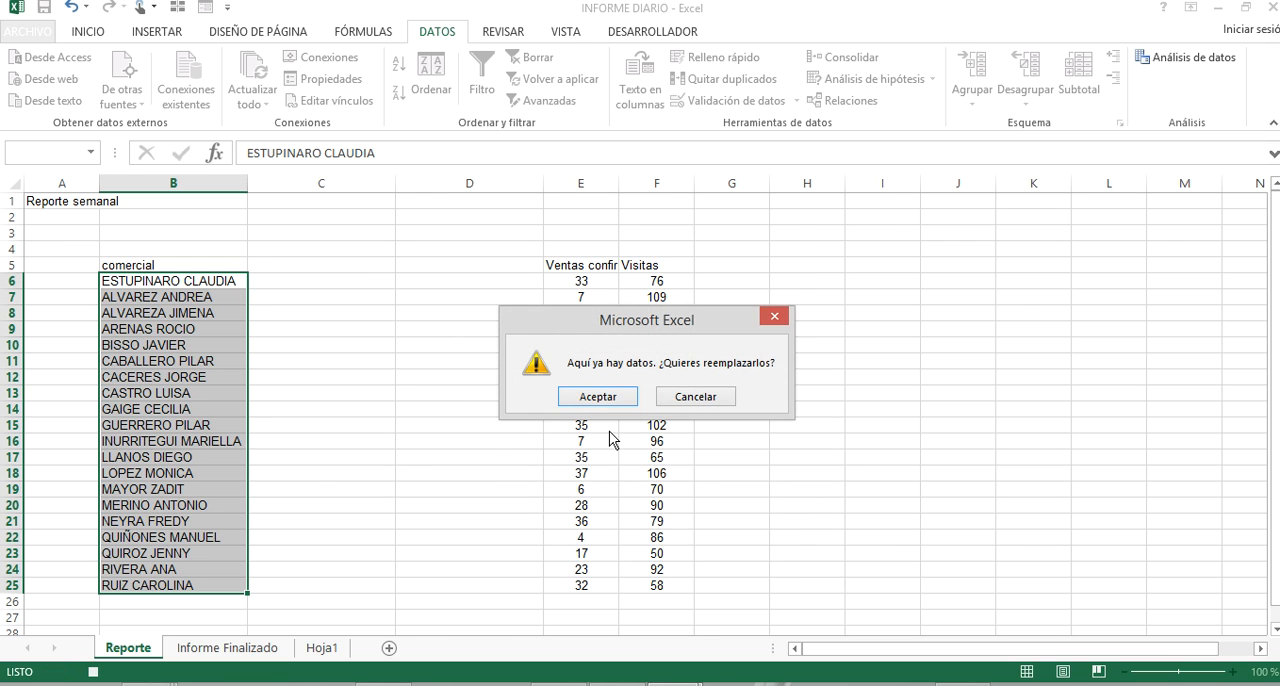
left_click_drag(673, 322, 995, 320)
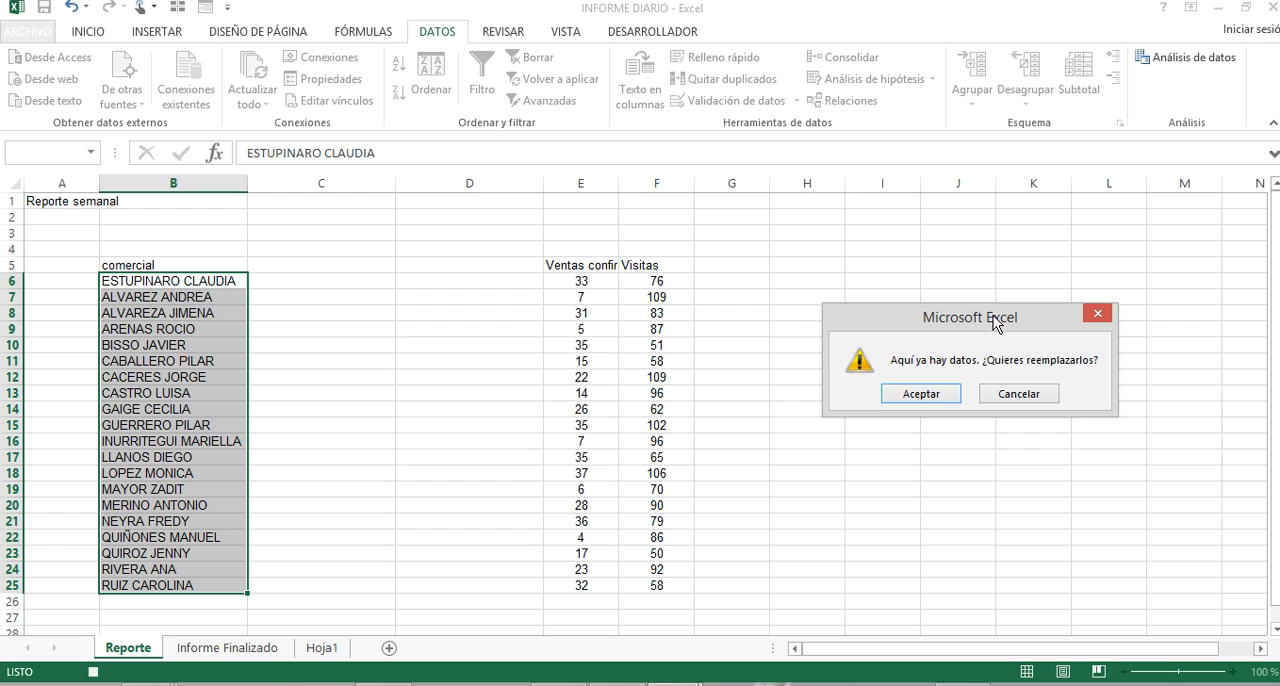
left_click(921, 394)
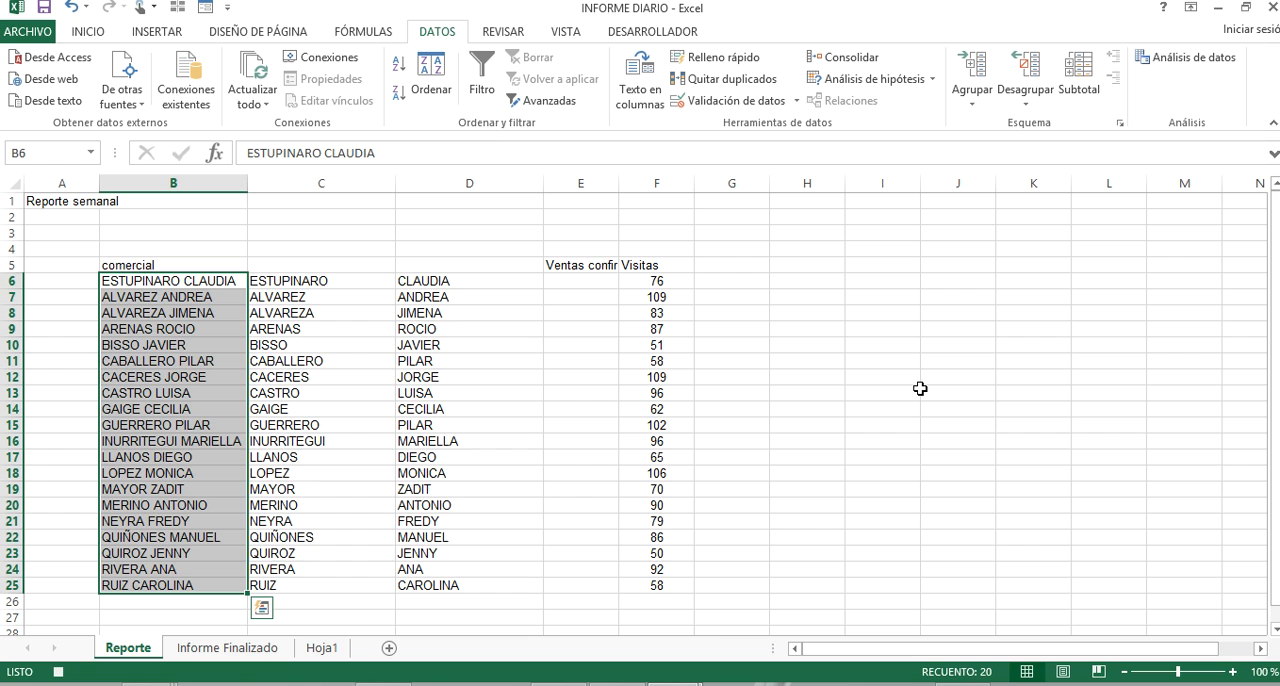
Undo the names split and the B25 correction, and delete the extra space inside the B25 name again.
key("ctrl+z")
key("ctrl+z")
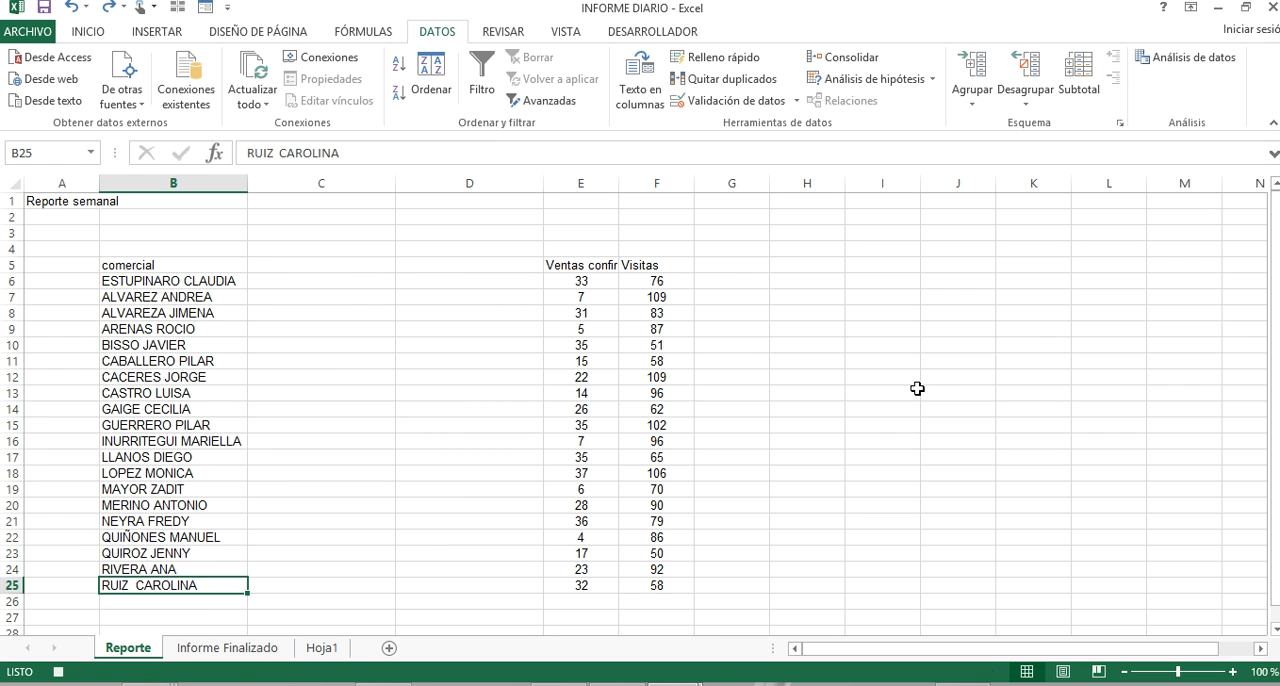
double_click(136, 585)
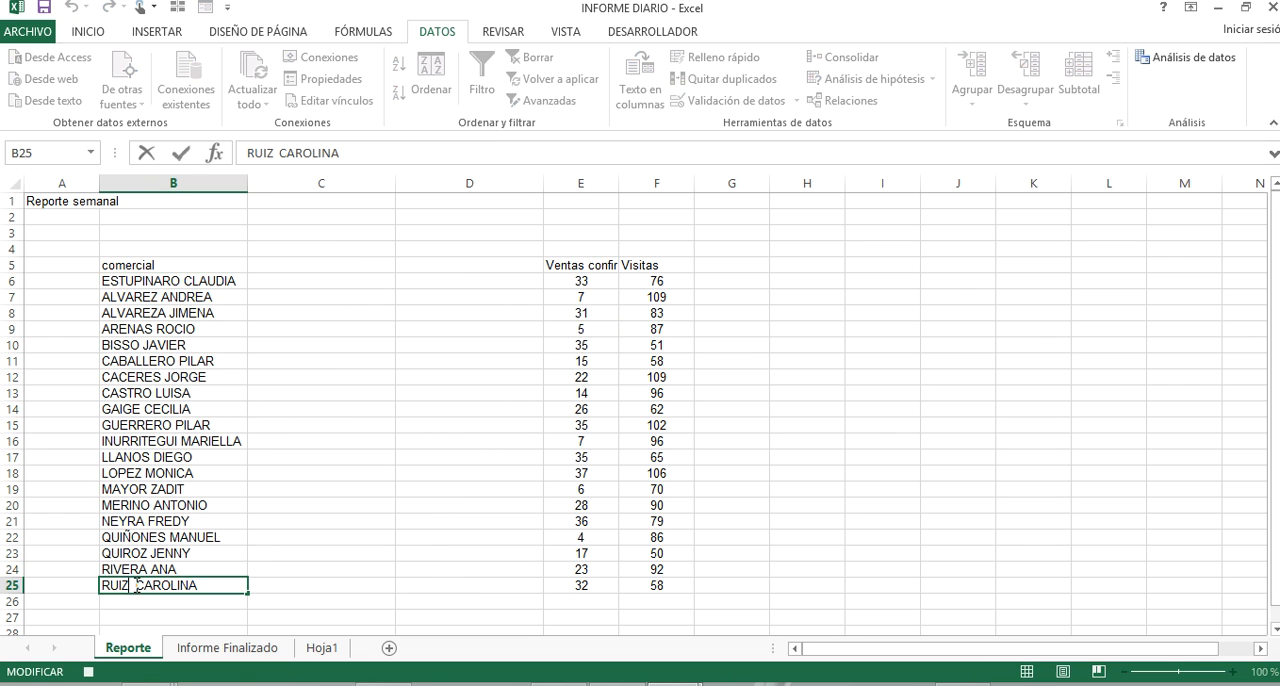
key("Delete")
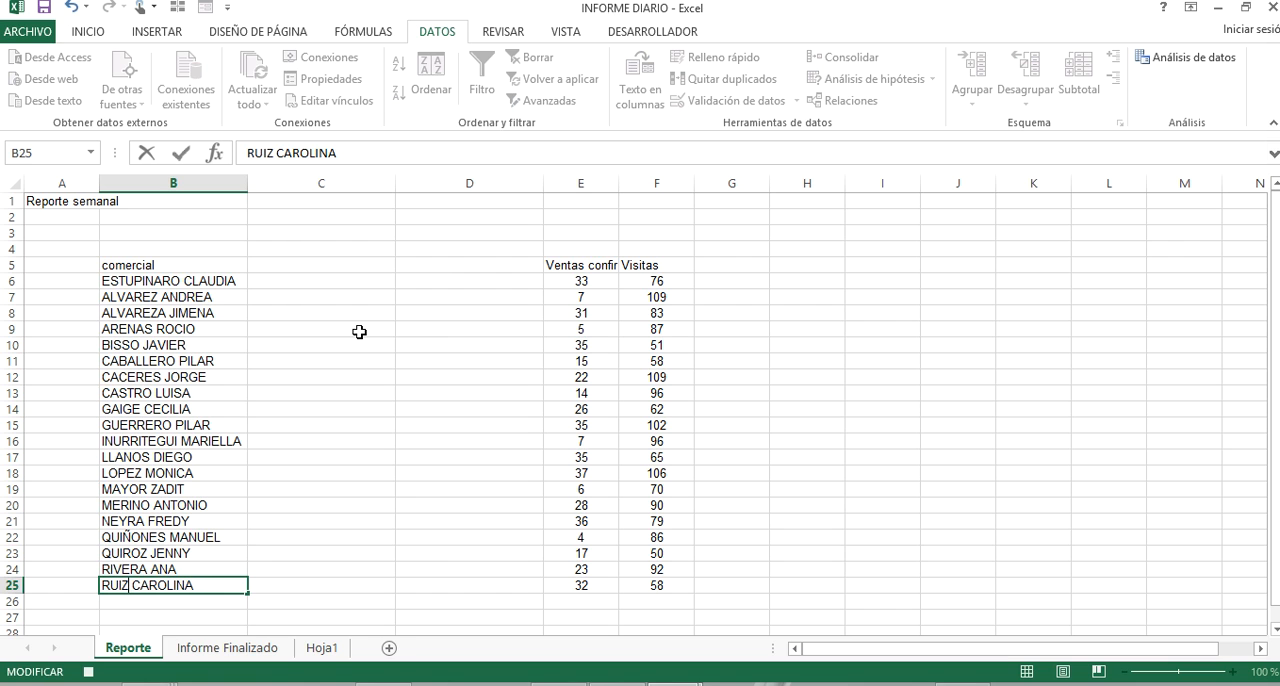
left_click(598, 238)
Insert two blank columns before the Ventas confirmadas column on the Reporte sheet.
left_click(587, 175)
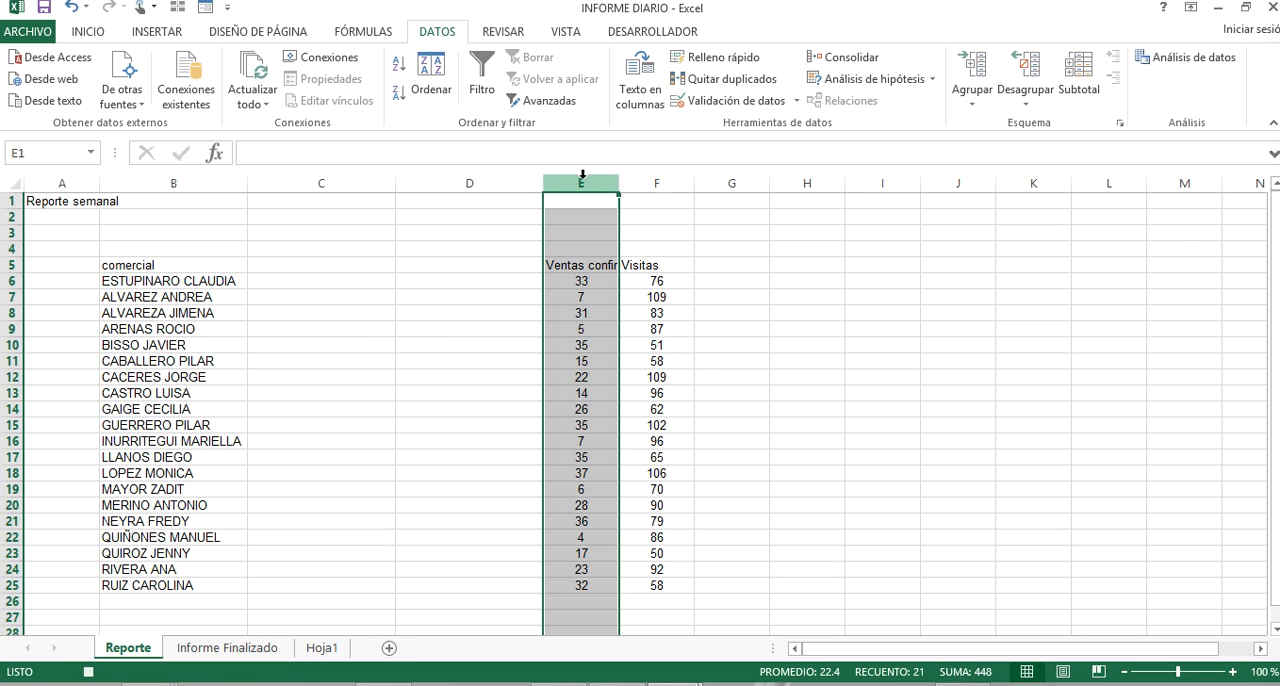
right_click(583, 174)
left_click(705, 312)
right_click(643, 176)
left_click(723, 312)
left_click(243, 312)
Split the names in B6:B25 with delimited Text to Columns at the space, in General format with destination $C$6.
left_click_drag(178, 281, 200, 577)
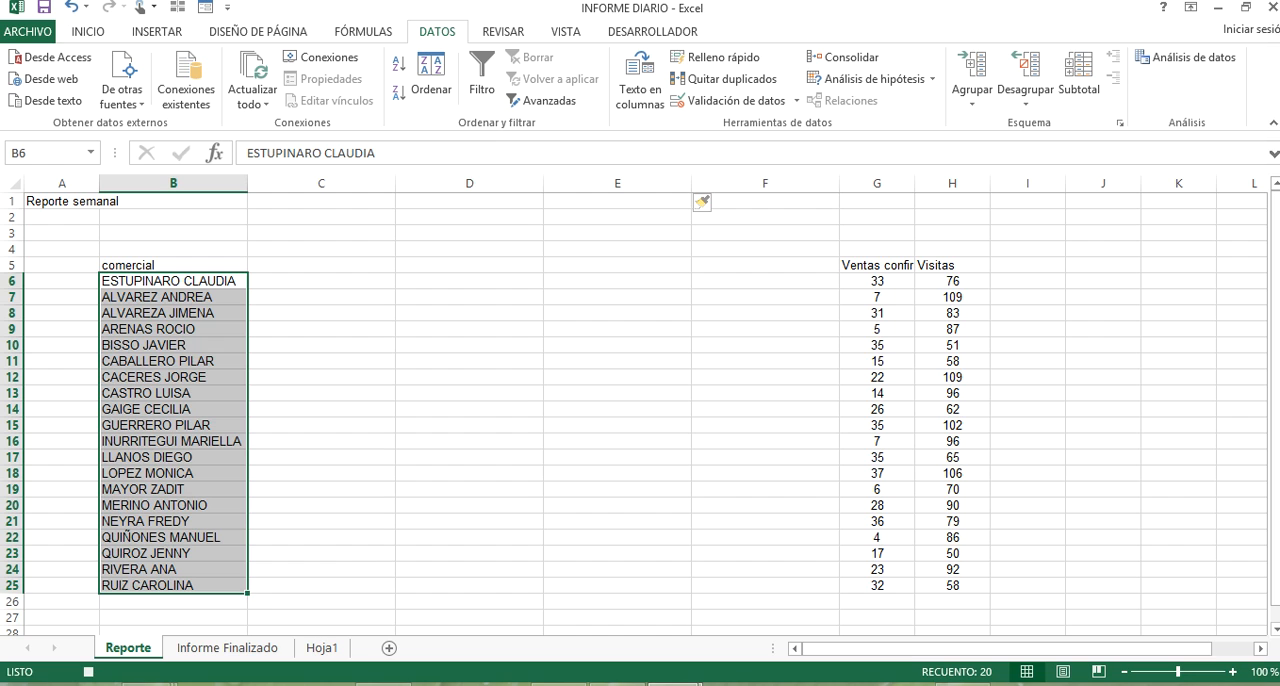
left_click(587, 4)
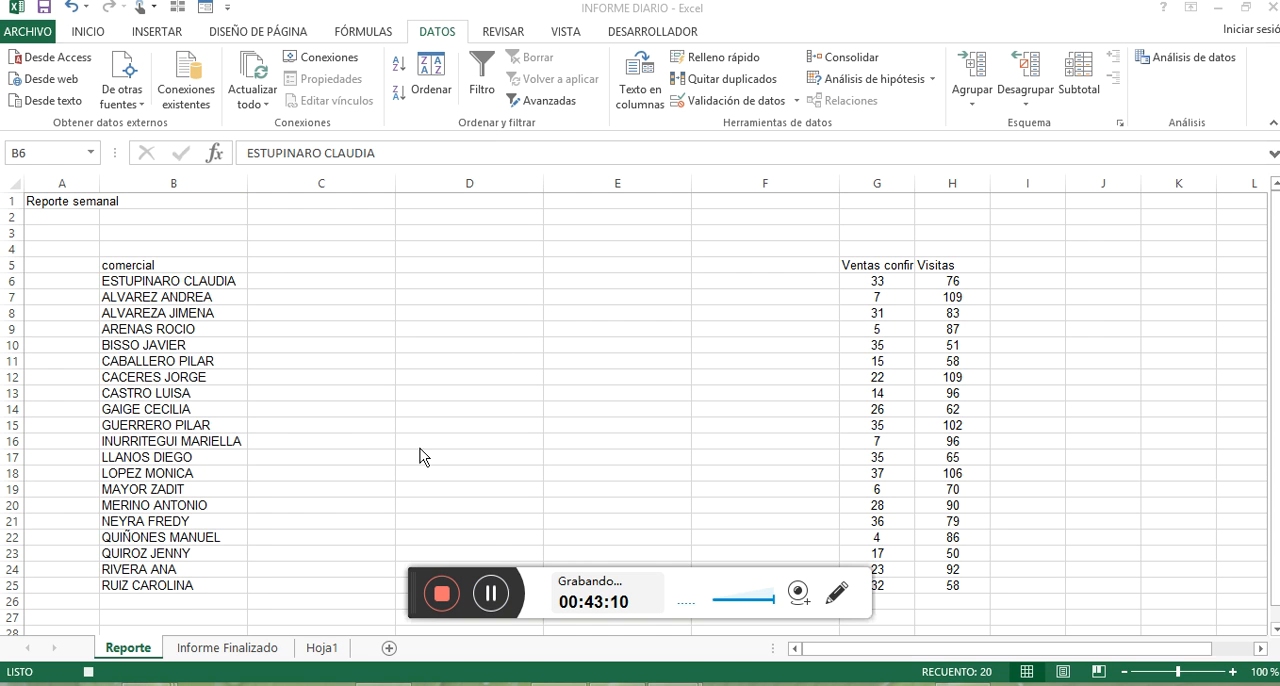
left_click_drag(415, 585, 415, 685)
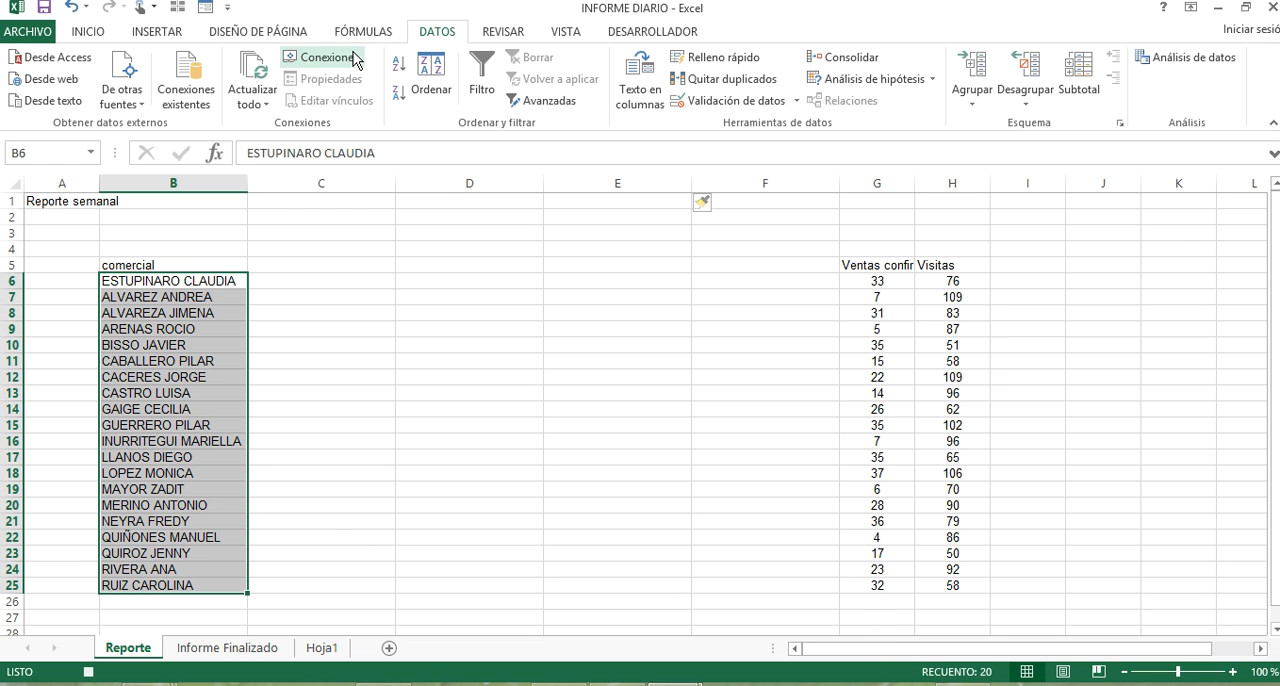
left_click(640, 80)
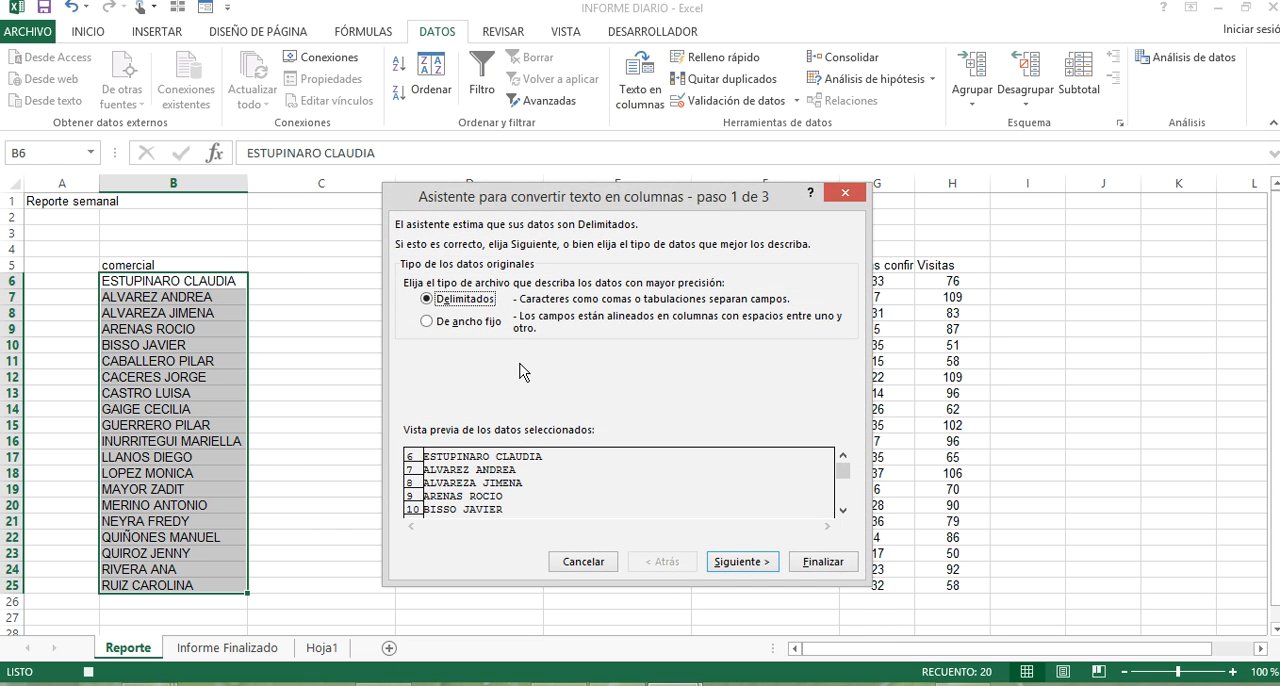
left_click(740, 562)
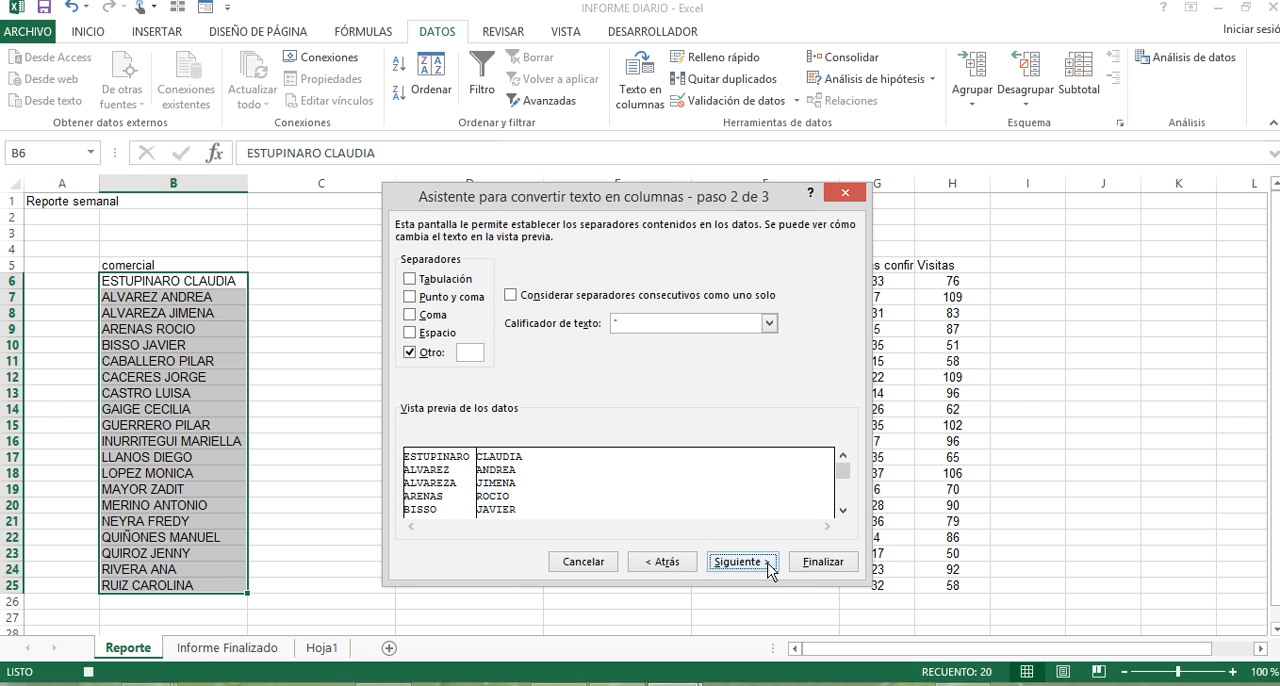
left_click(772, 566)
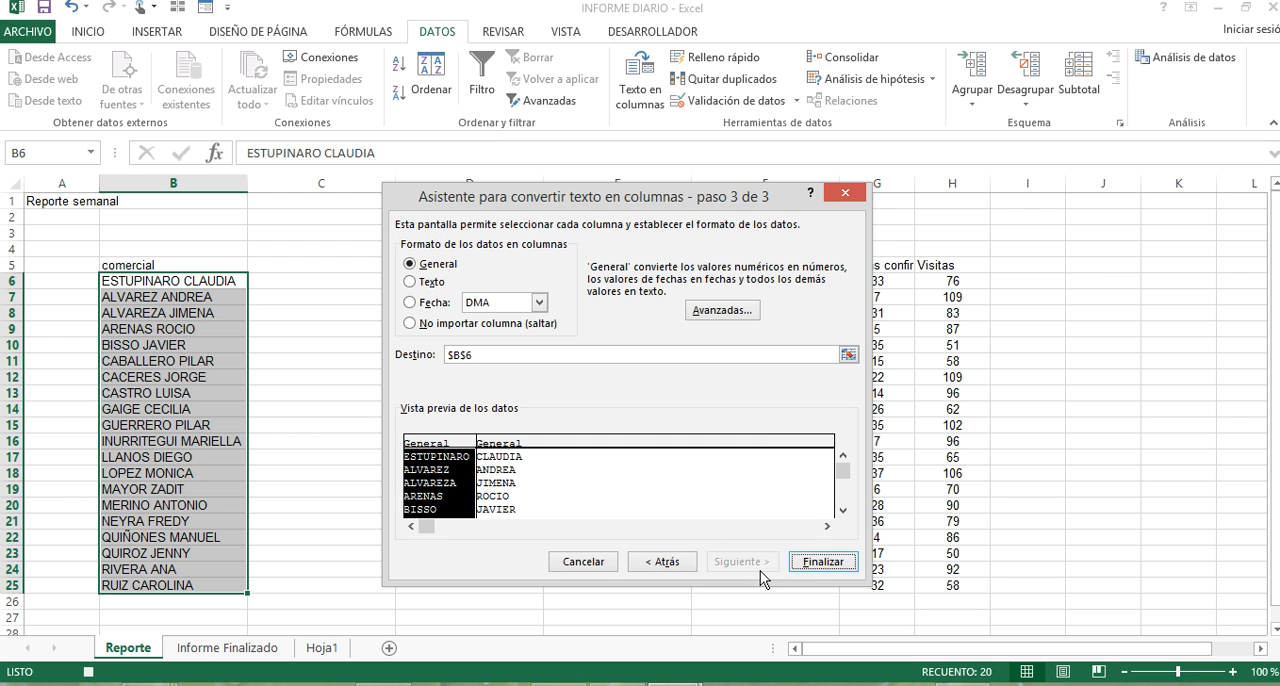
left_click(848, 355)
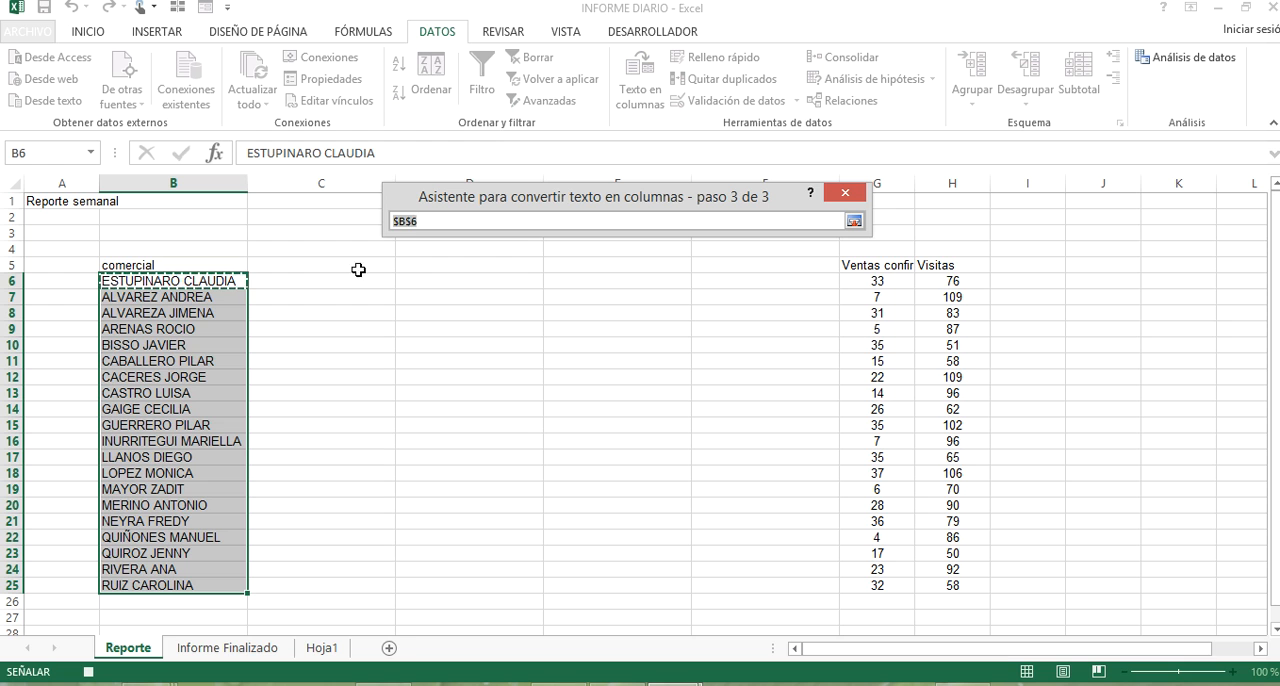
left_click(326, 287)
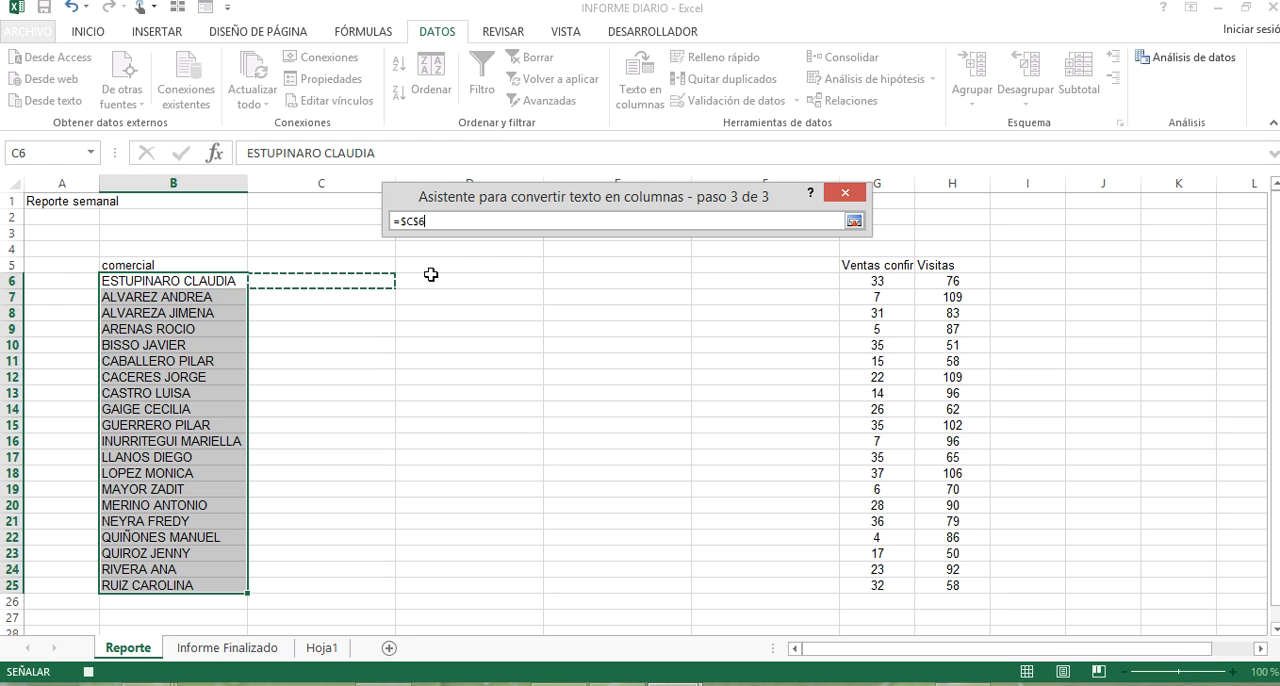
left_click(855, 227)
left_click(846, 562)
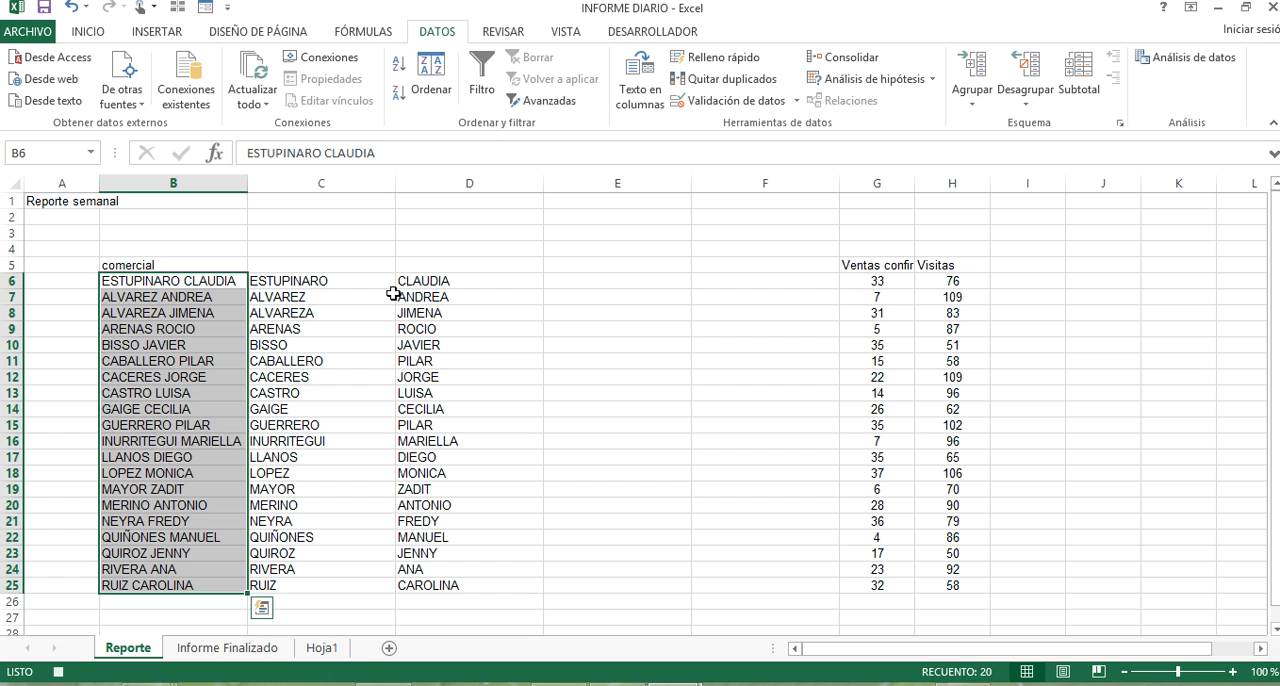
Copy the split names in C6:D25 of Reporte into the Informe Finalizado sheet starting at cell B5.
left_click_drag(372, 283, 445, 597)
key("ctrl+c")
left_click(262, 647)
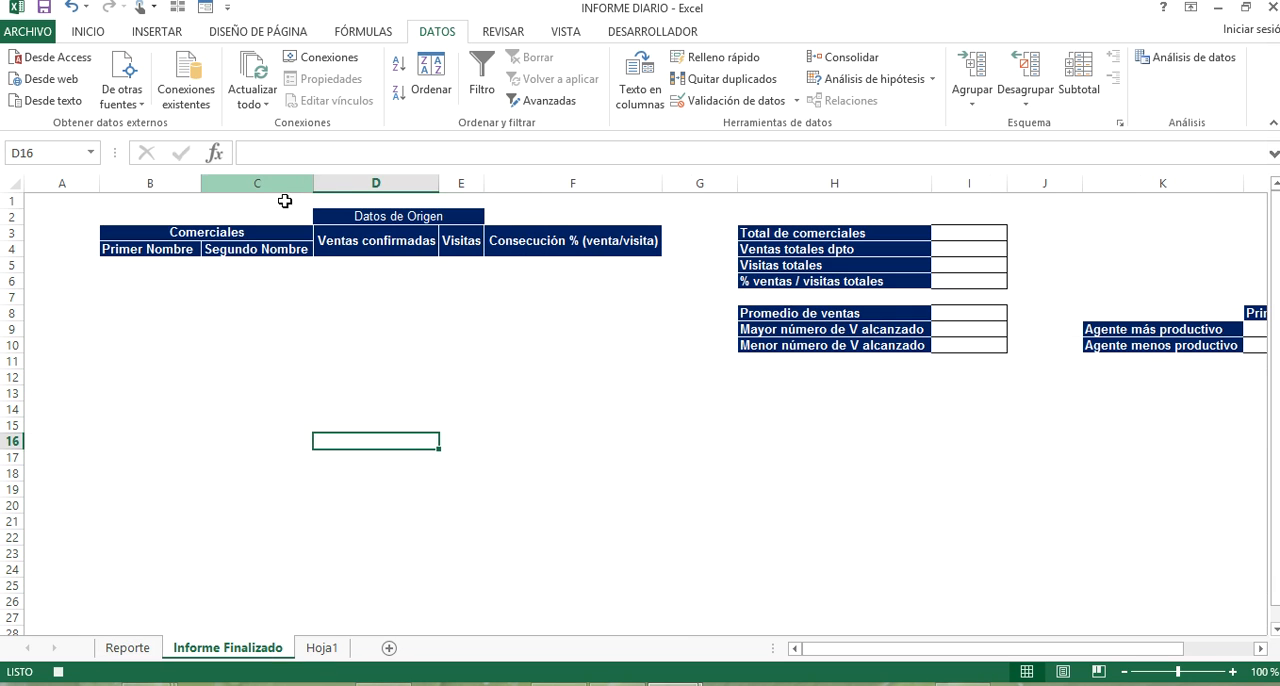
left_click(155, 263)
key("ctrl+v")
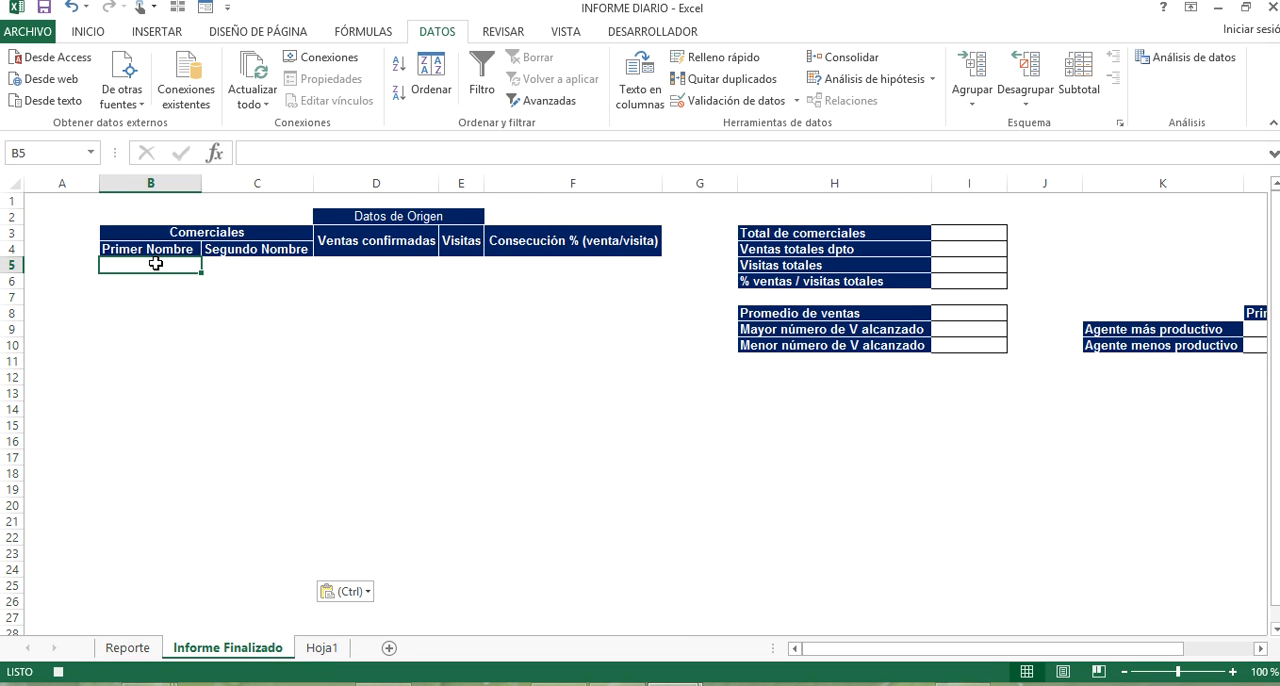
left_click(390, 268)
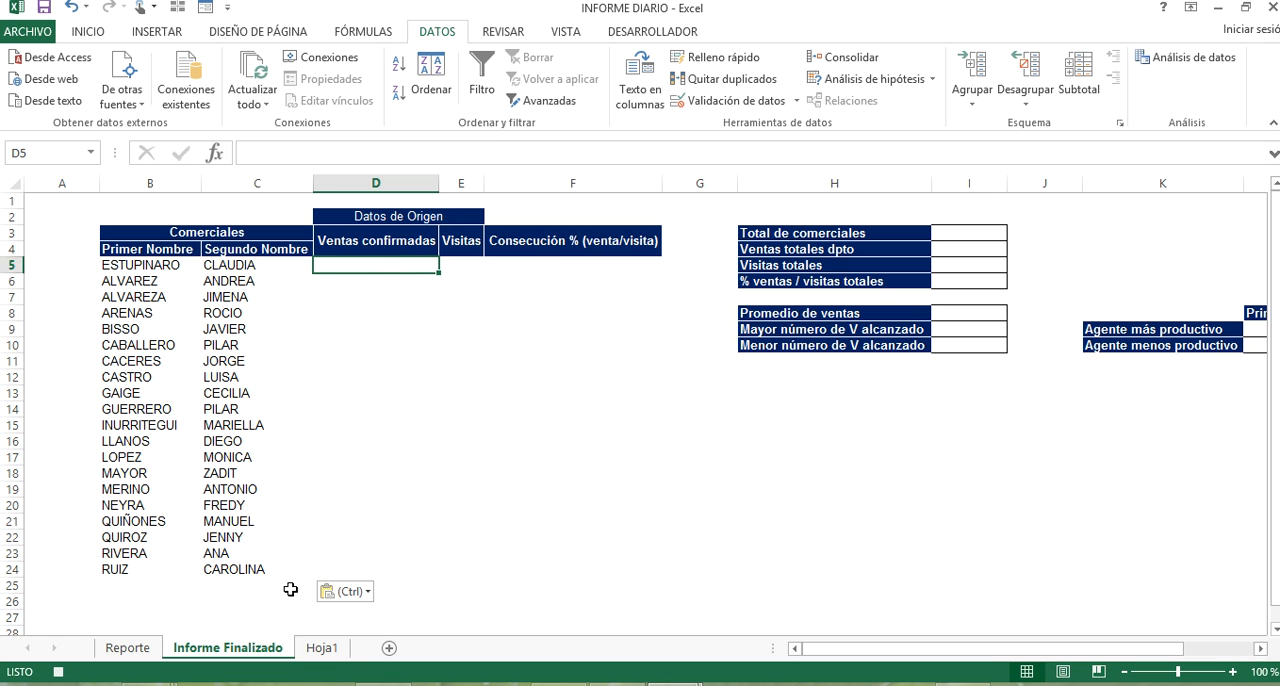
Delete the two empty columns E and F on the Reporte sheet.
left_click(128, 648)
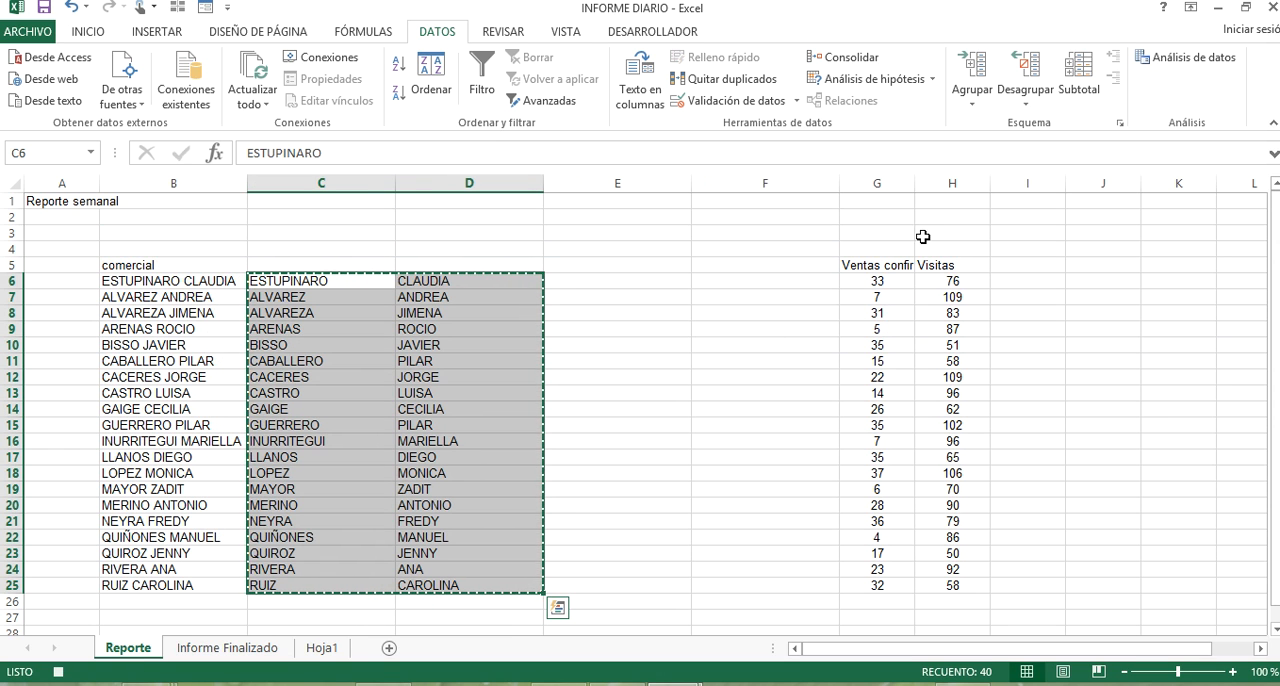
left_click_drag(795, 184, 655, 186)
right_click(655, 186)
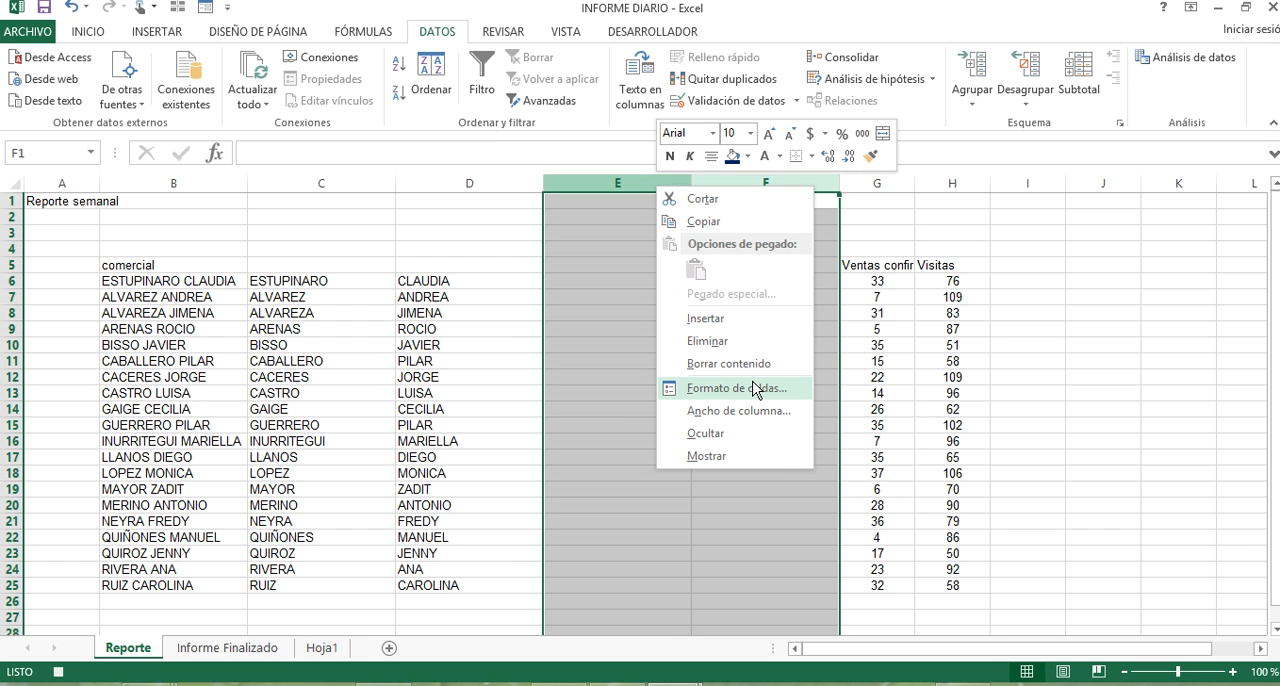
left_click(757, 341)
left_click(600, 312)
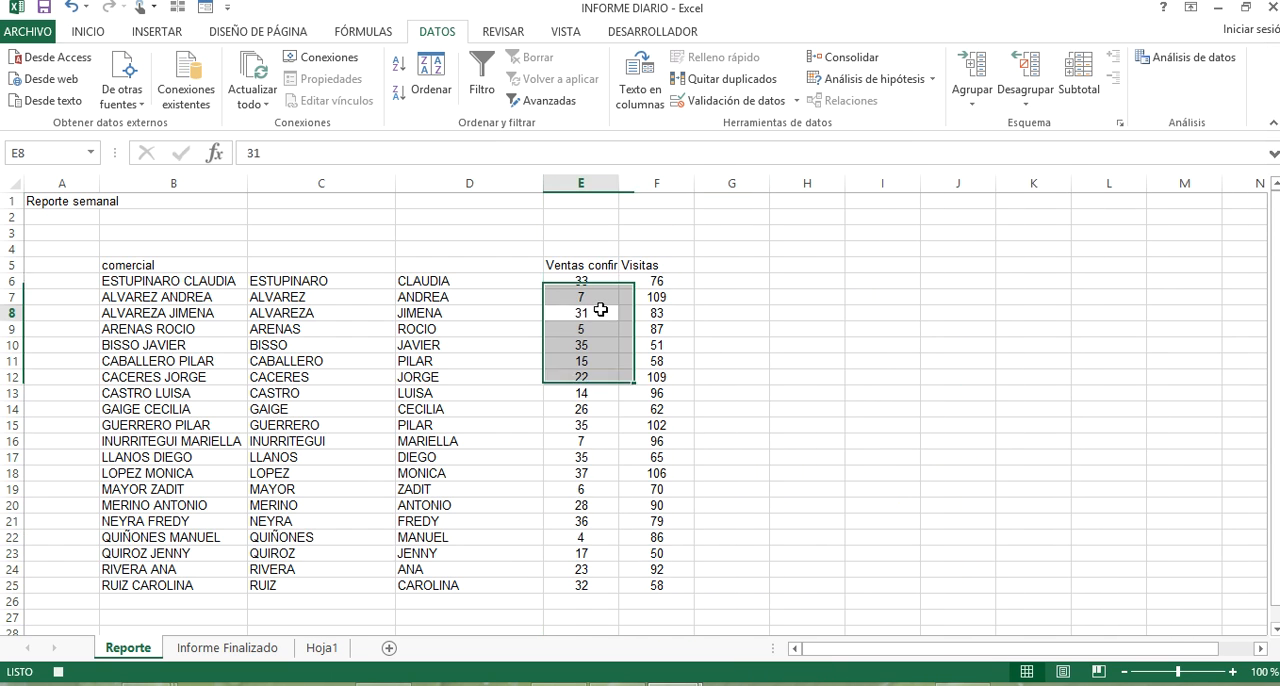
Autofit the widths of the Ventas confirmadas and Visitas columns on the Reporte sheet.
left_click(237, 277)
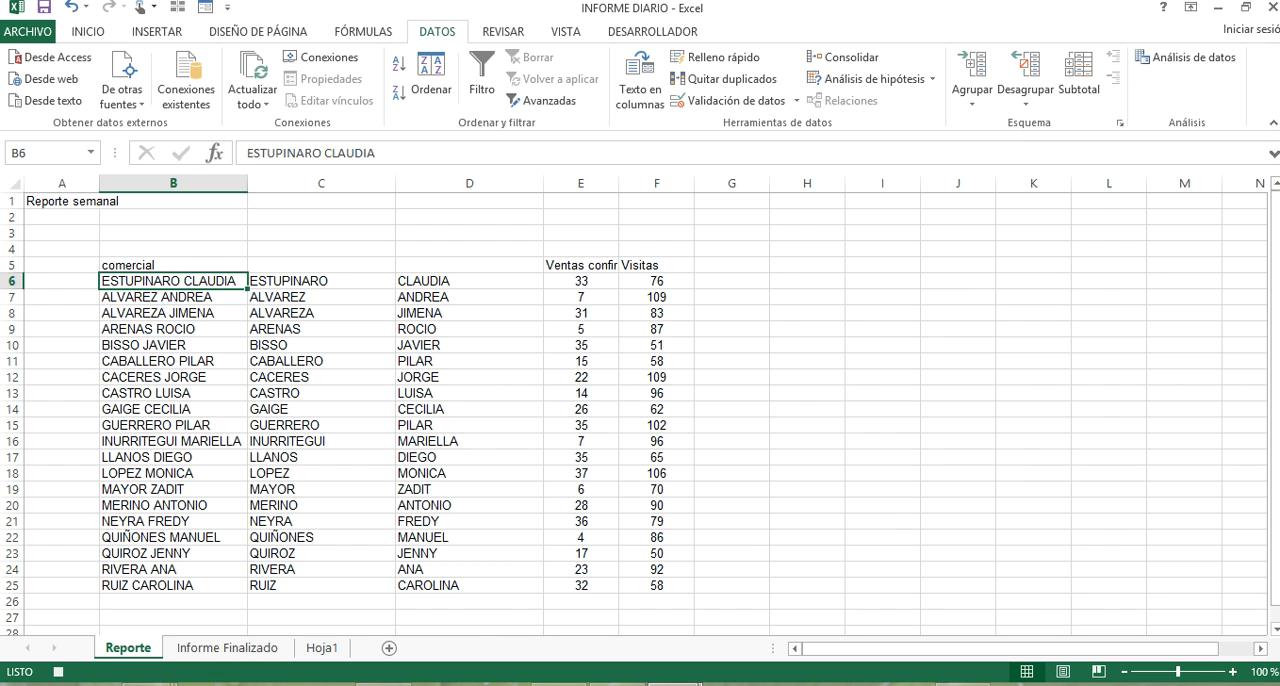
double_click(619, 184)
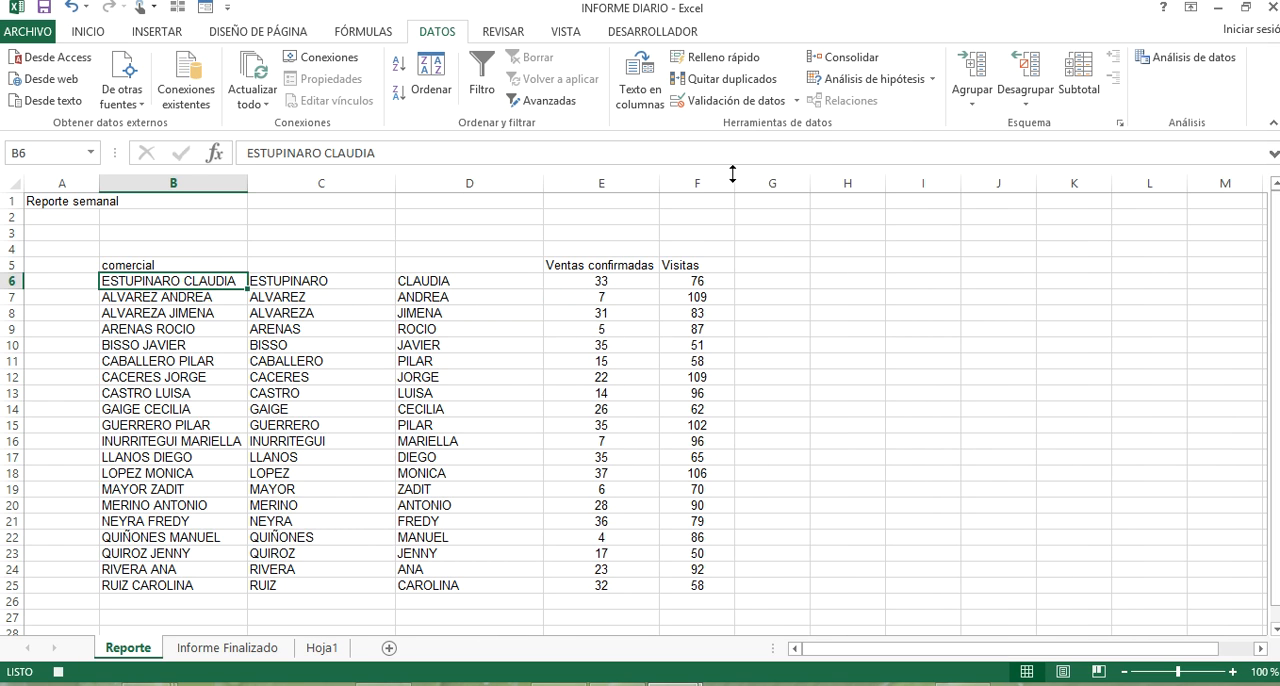
double_click(736, 184)
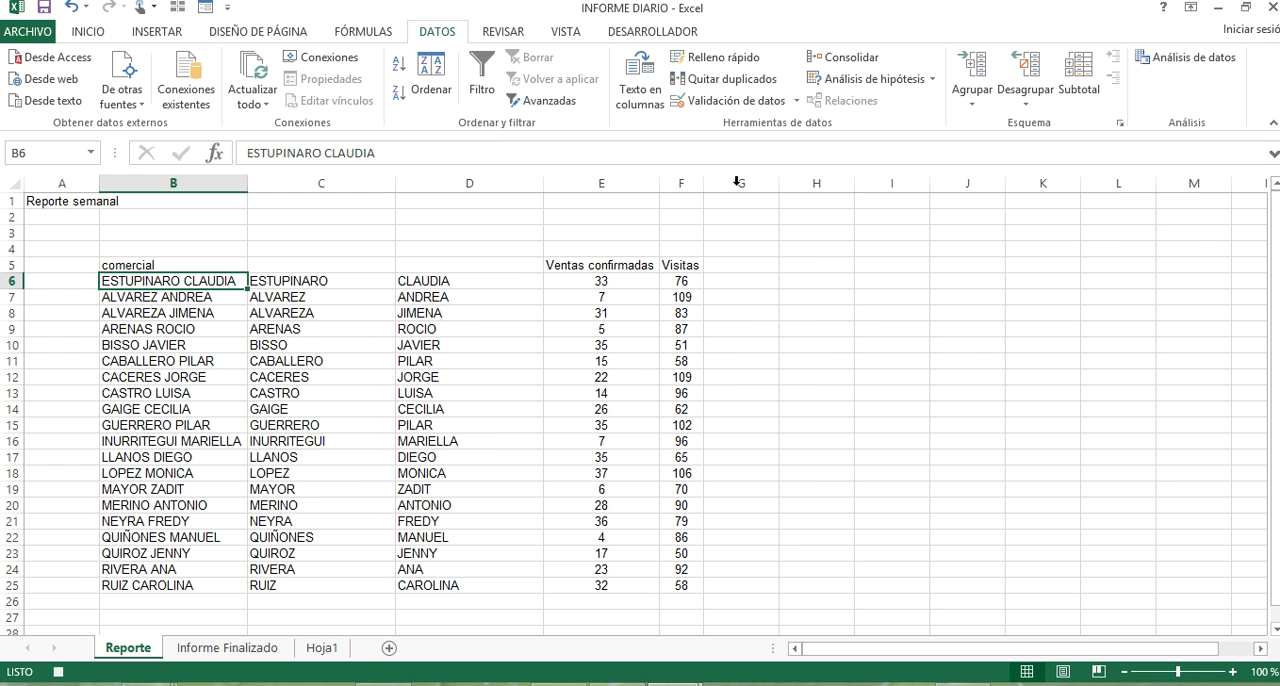
Enter +BUSCARV(B5,Reporte!C6:E25,3,) in cell D5 of Informe Finalizado and fill it down to D24.
left_click(258, 648)
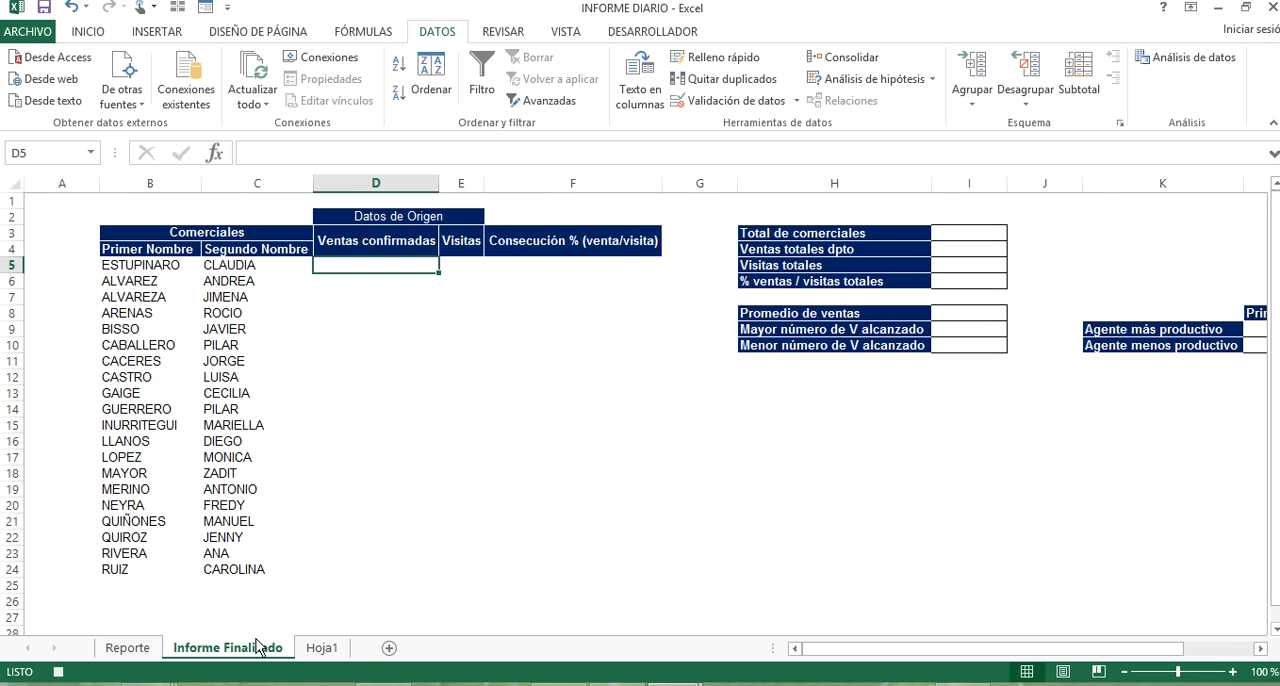
type("+")
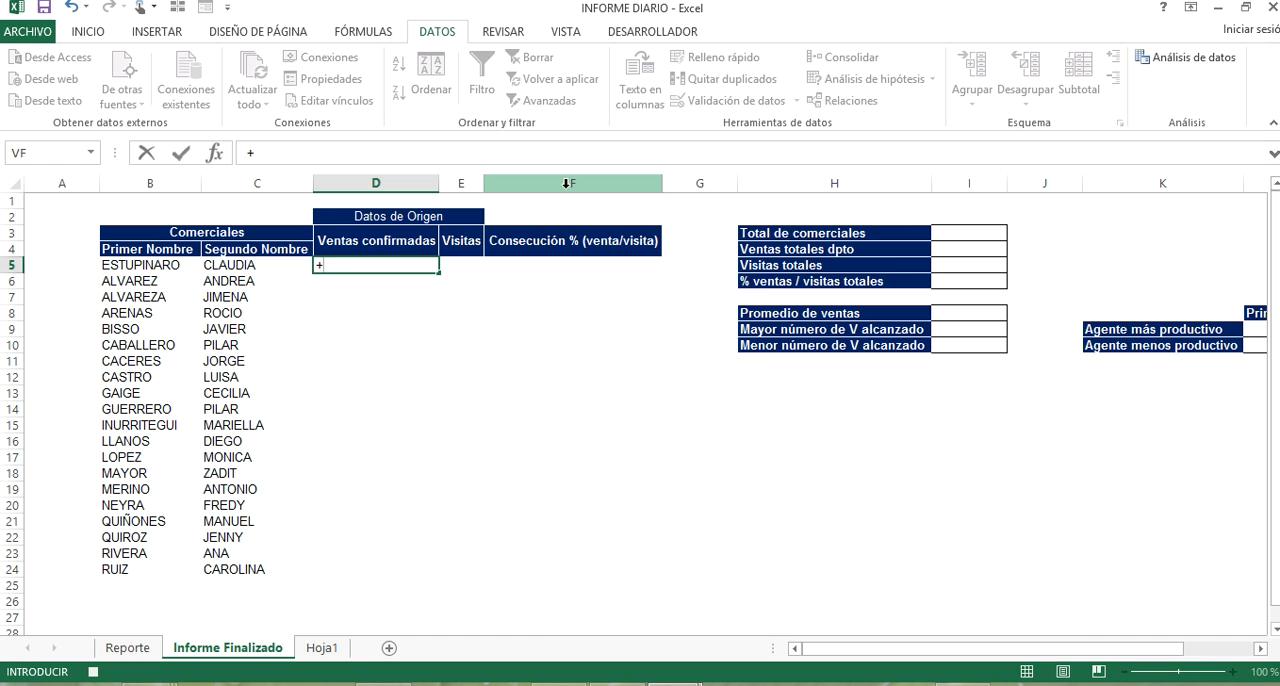
type("BUSCARV(")
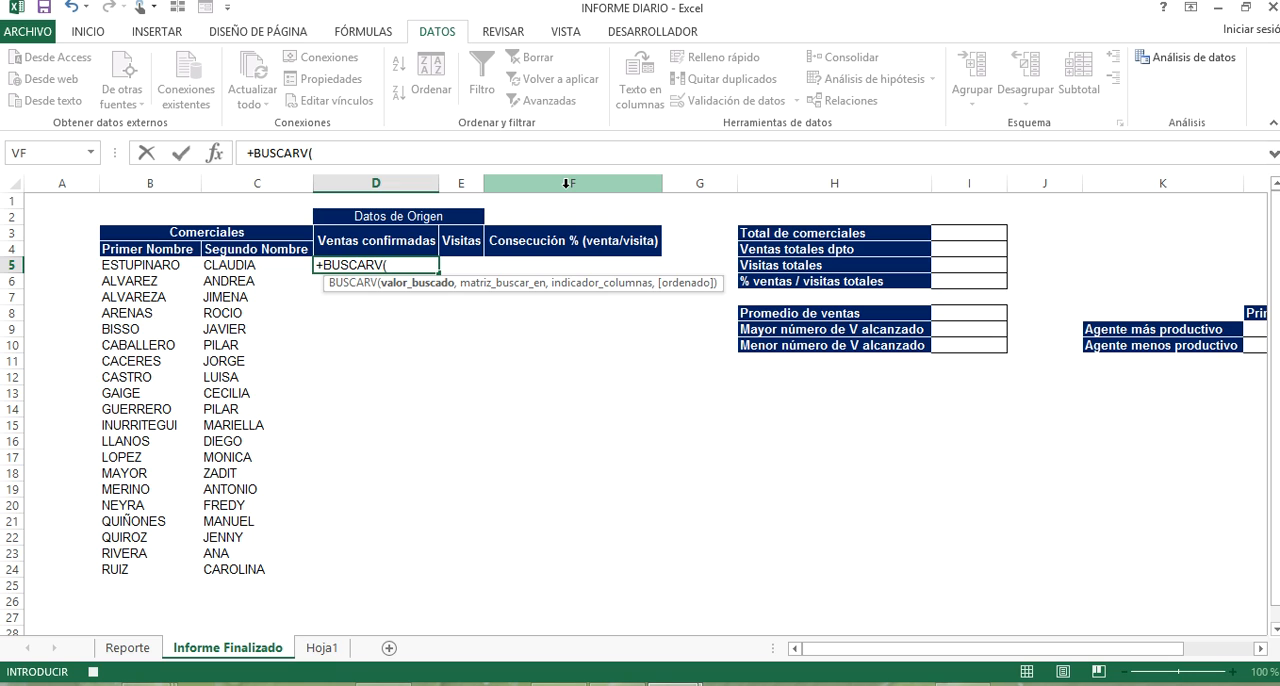
left_click(177, 265)
type(",")
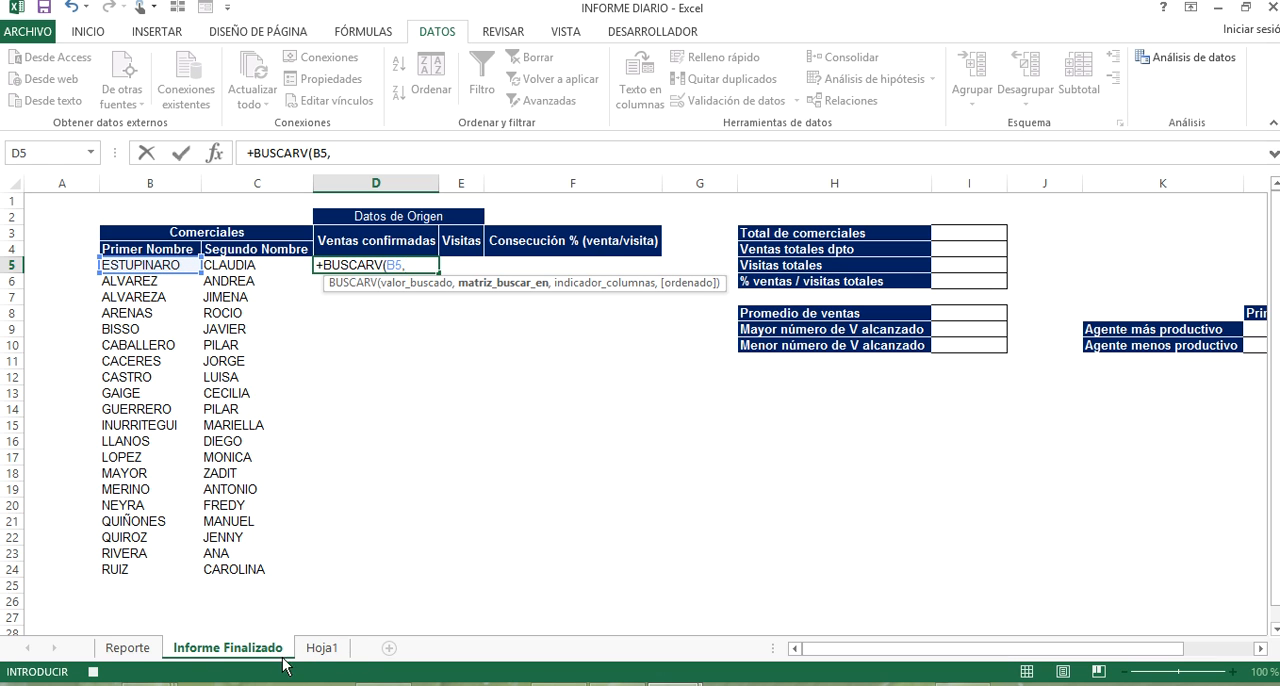
left_click(128, 648)
left_click_drag(290, 284, 645, 585)
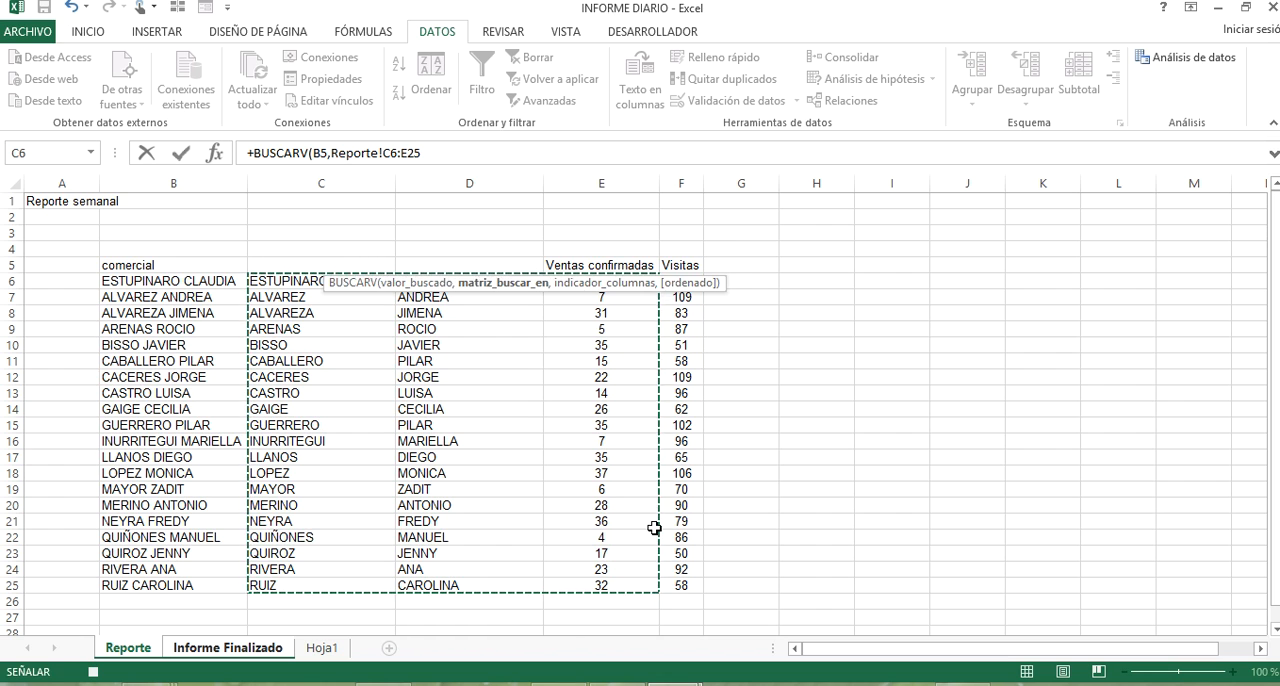
type(",3,")
key("Down")
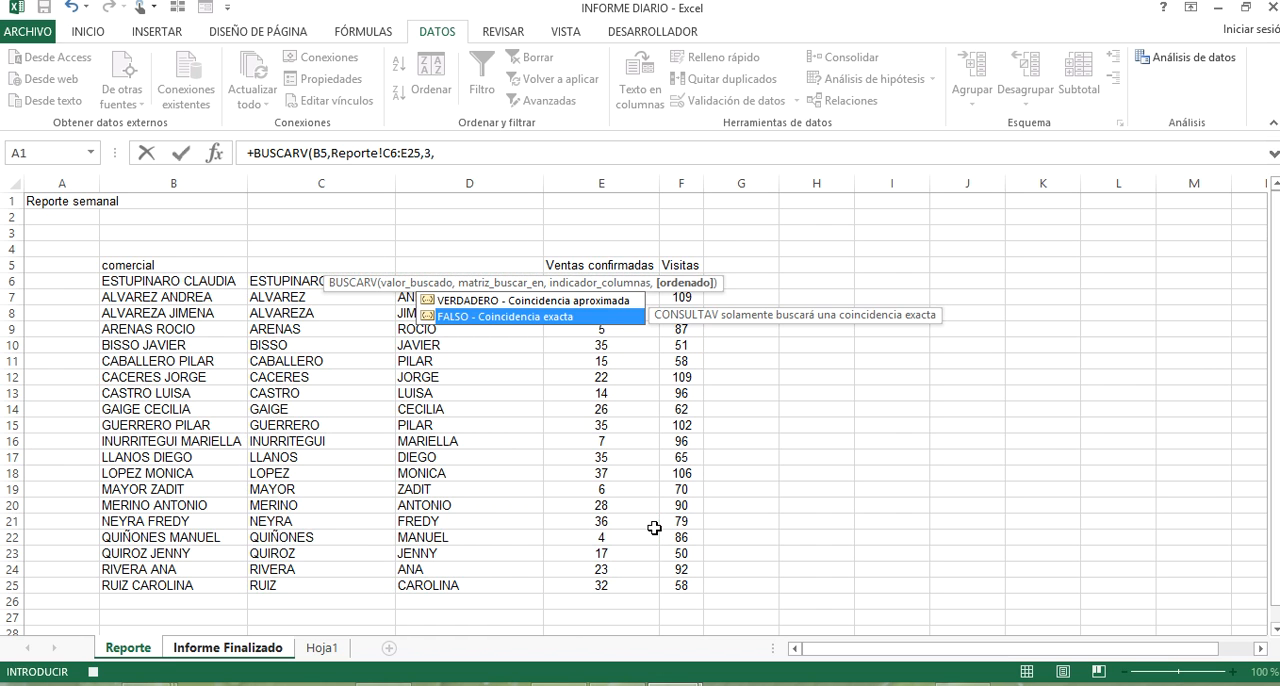
key("Tab")
key("Return")
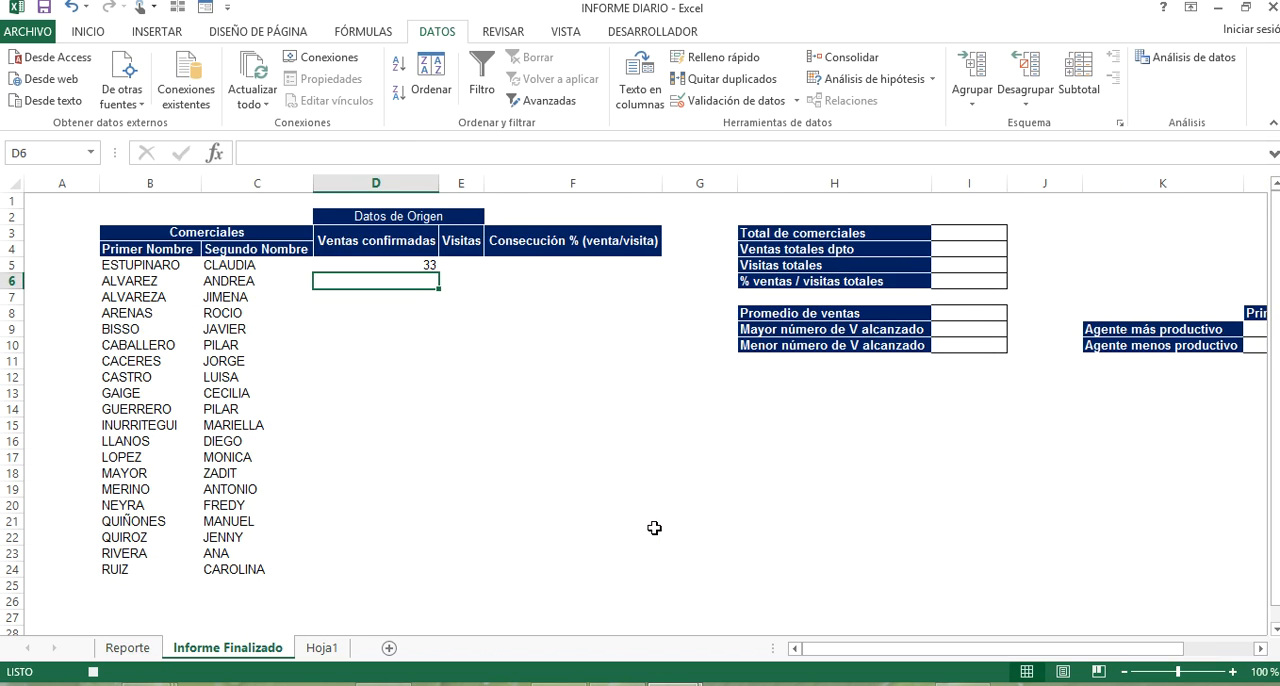
left_click(400, 263)
double_click(440, 273)
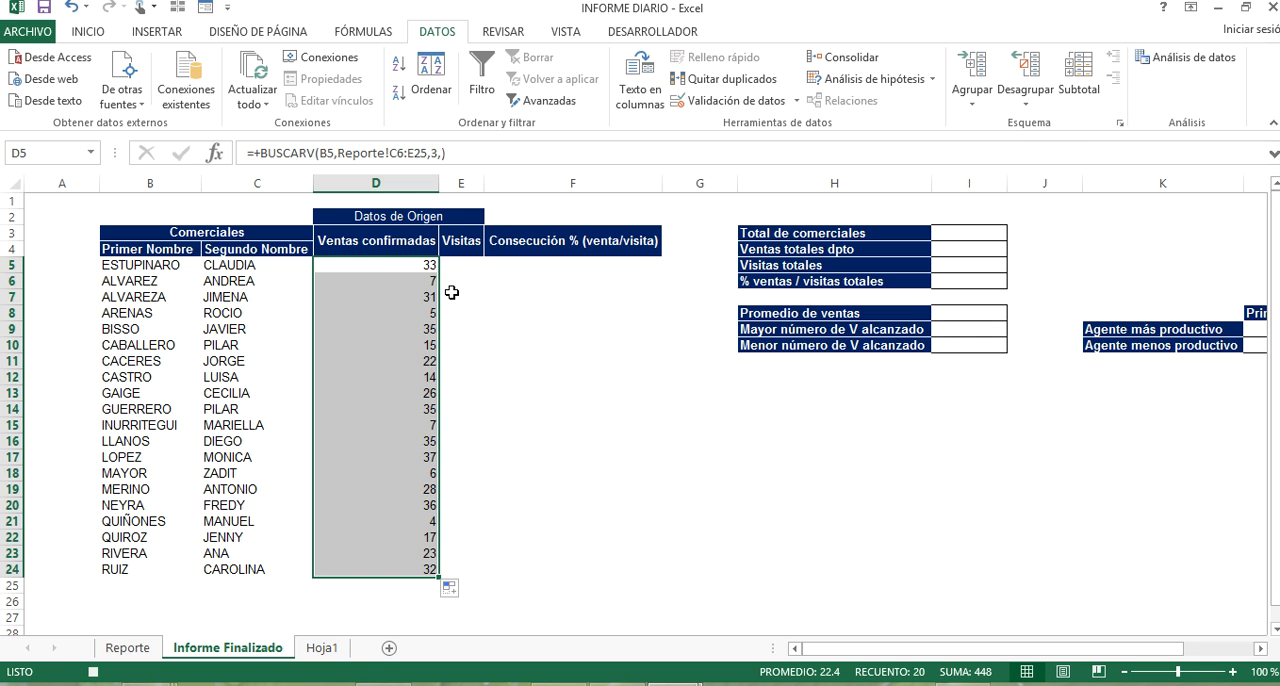
Enter +BUSCARV(B5,Reporte!C6:F25,4,) in cell E5 of Informe Finalizado and fill it down to E24.
left_click(455, 264)
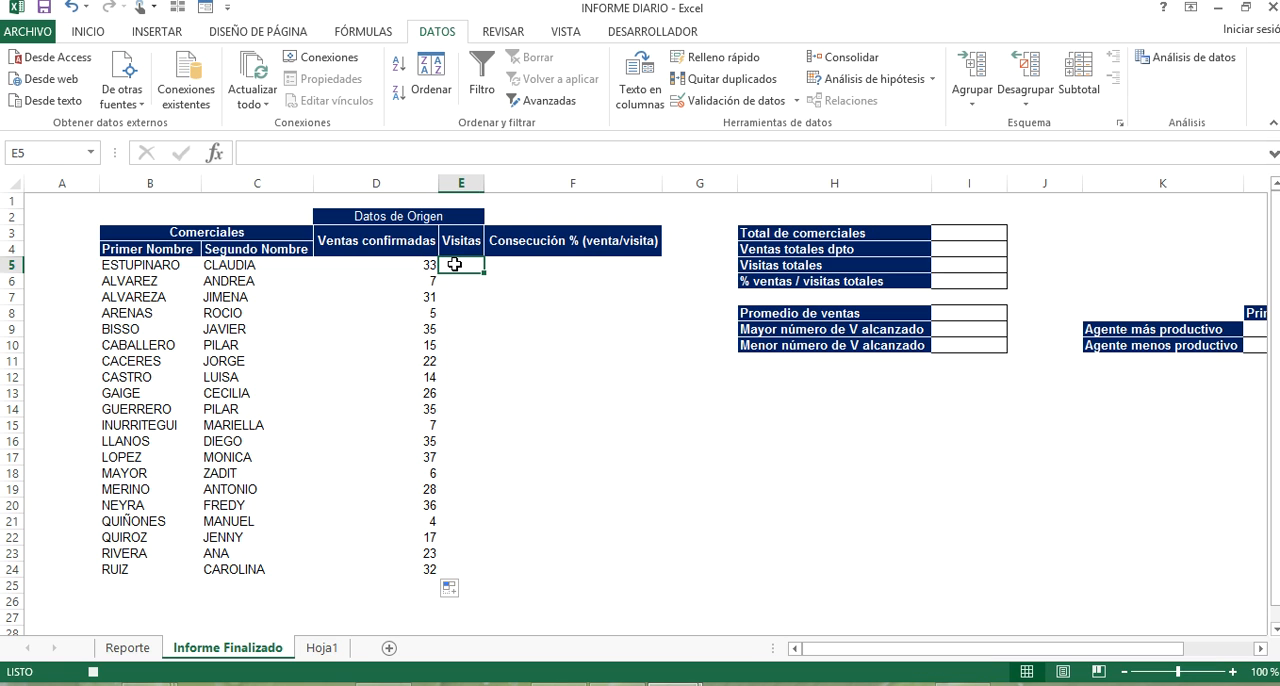
type("+VUSU")
key("BackSpace")
key("BackSpace")
key("BackSpace")
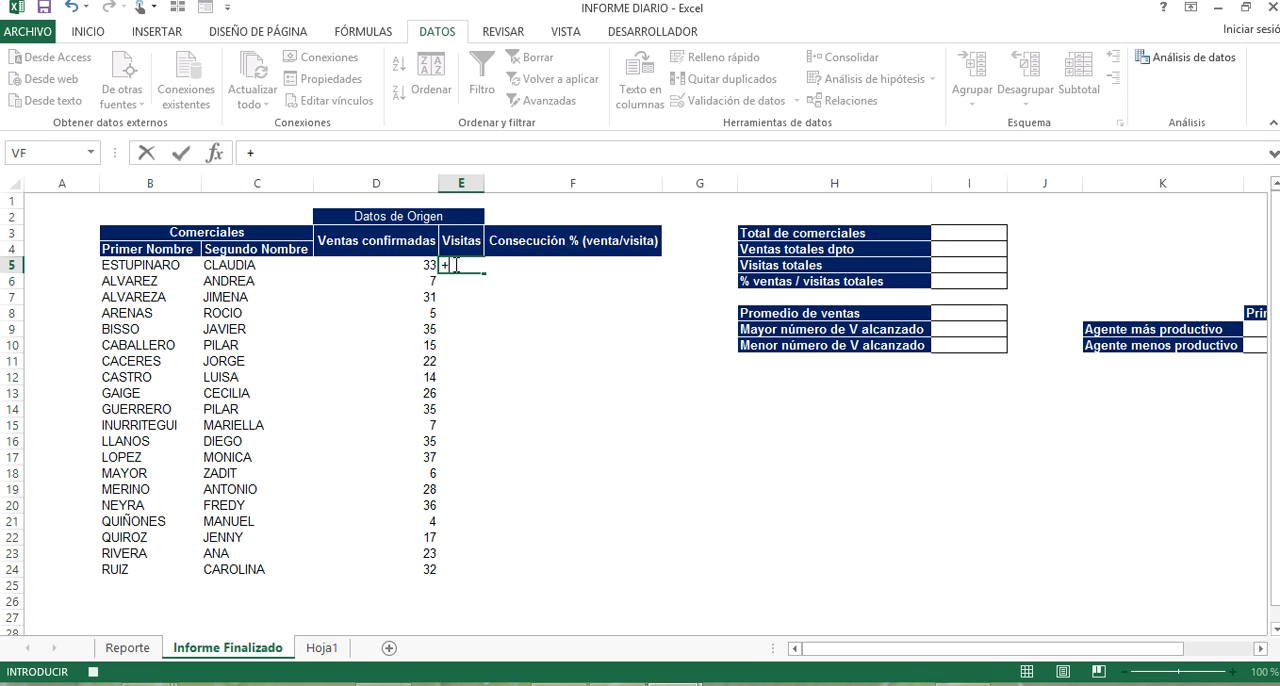
type("BUSCAR")
key("Down")
key("Down")
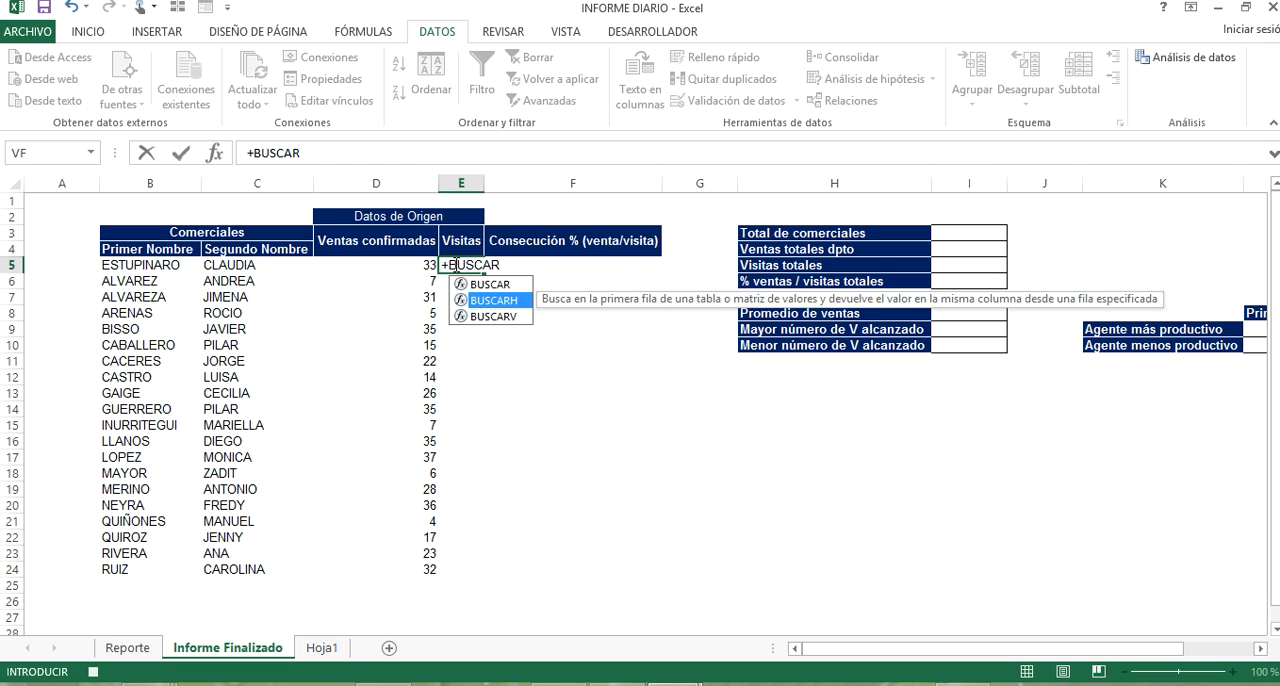
key("Tab")
left_click(140, 264)
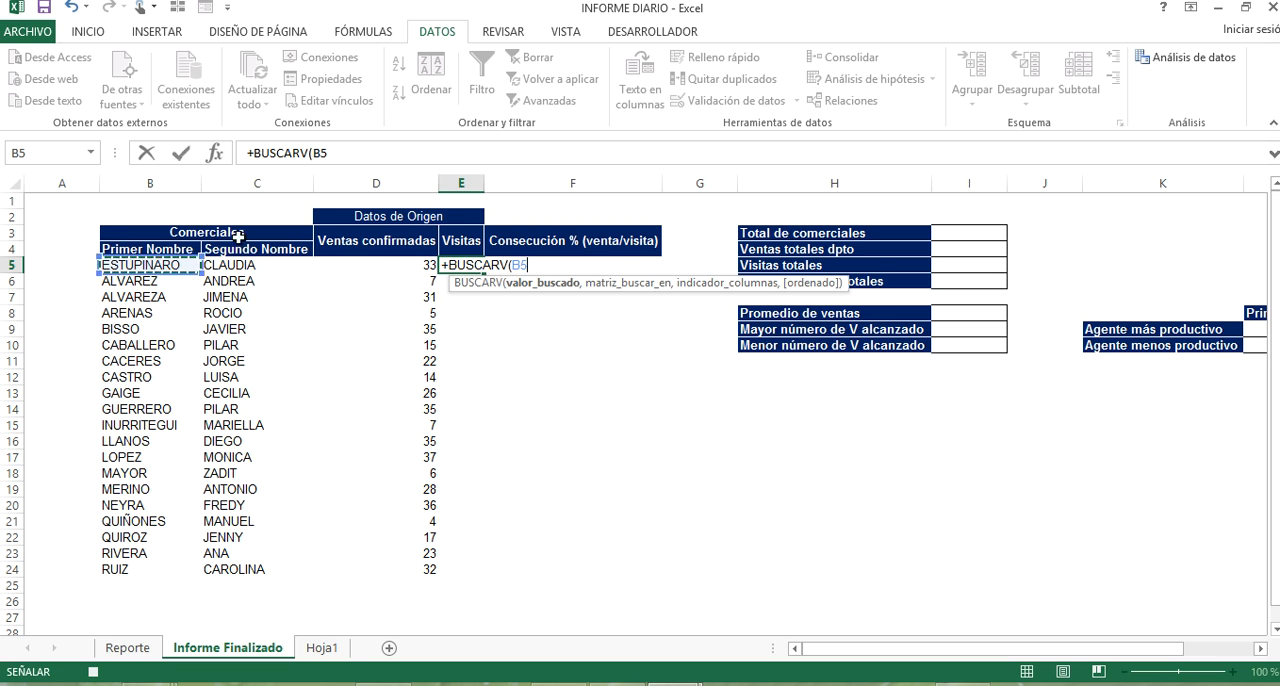
type(",")
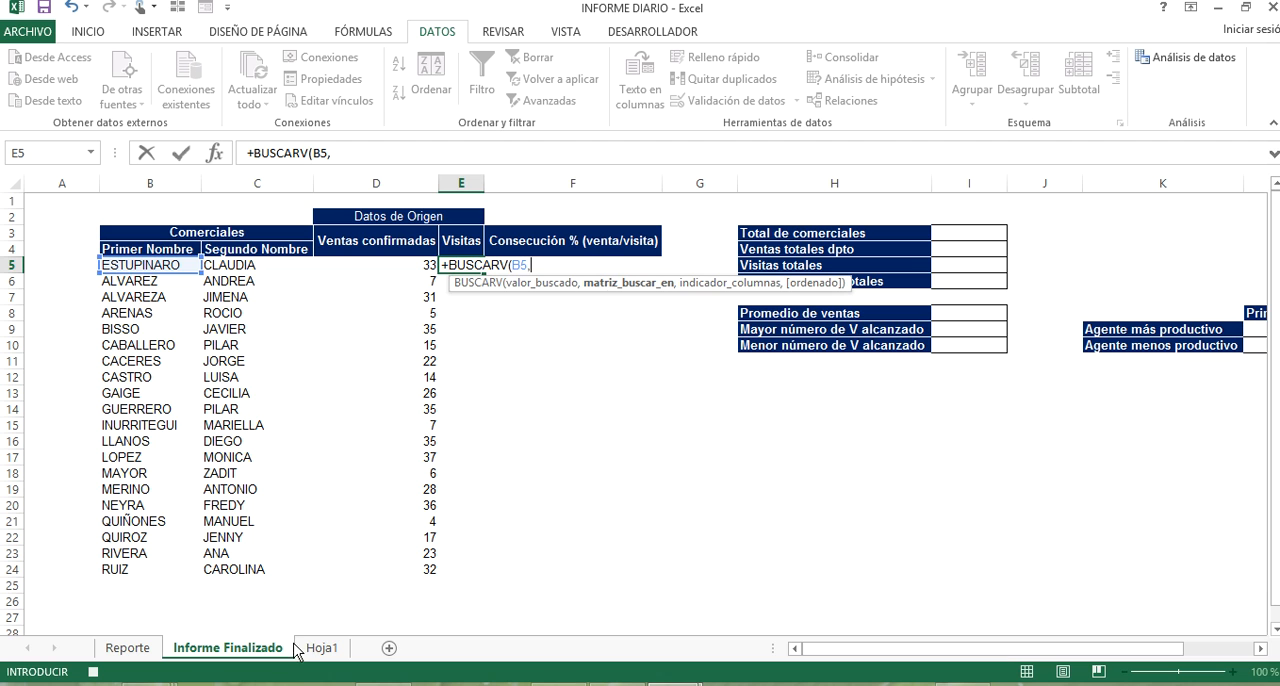
left_click(128, 648)
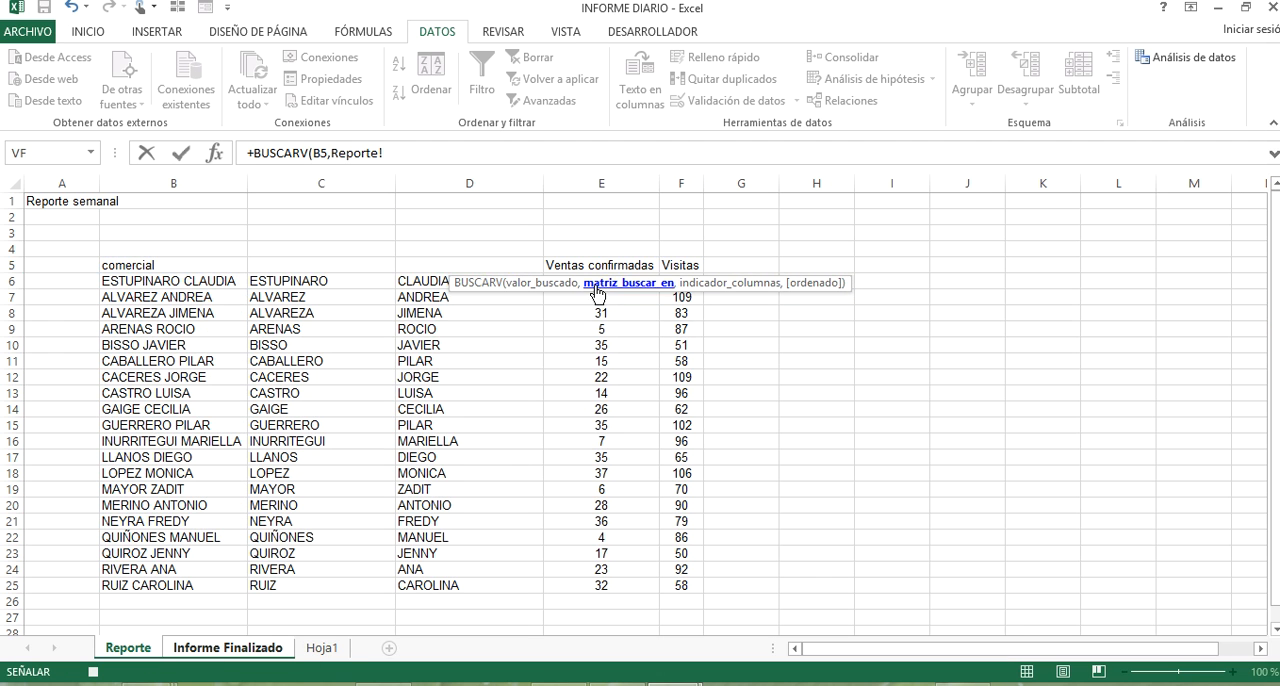
left_click_drag(305, 281, 662, 590)
type(",")
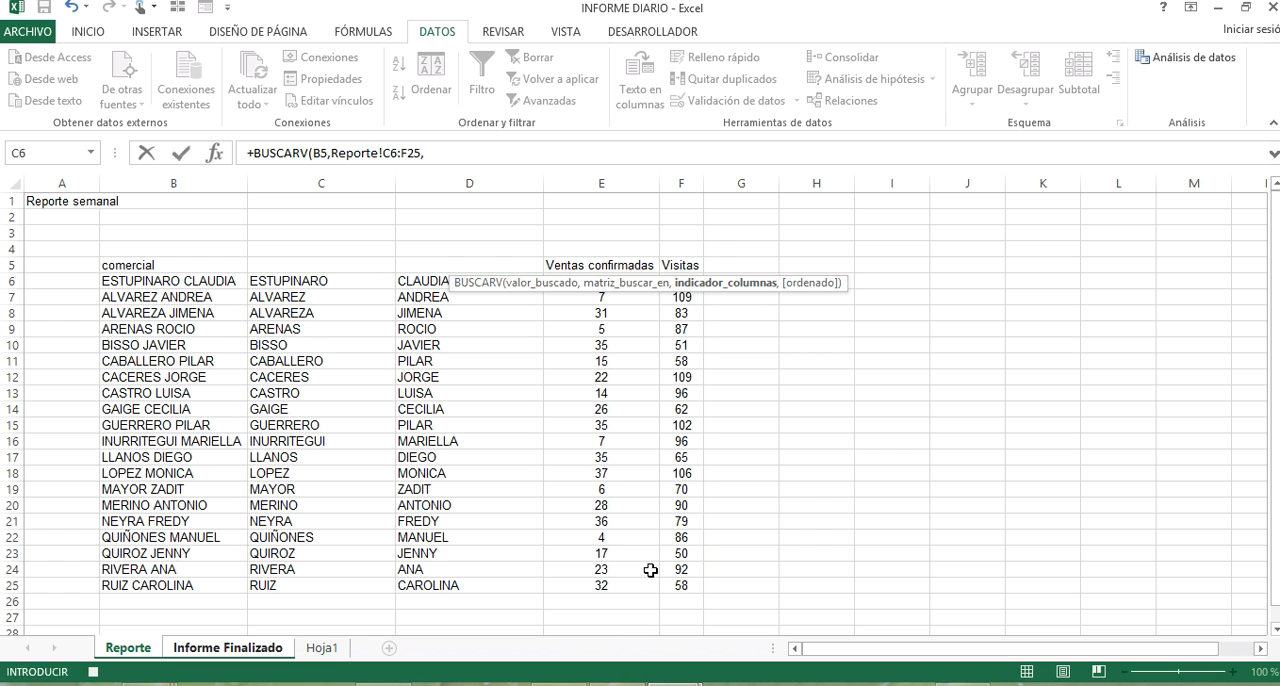
type("4,")
key("Down")
key("Tab")
key("Return")
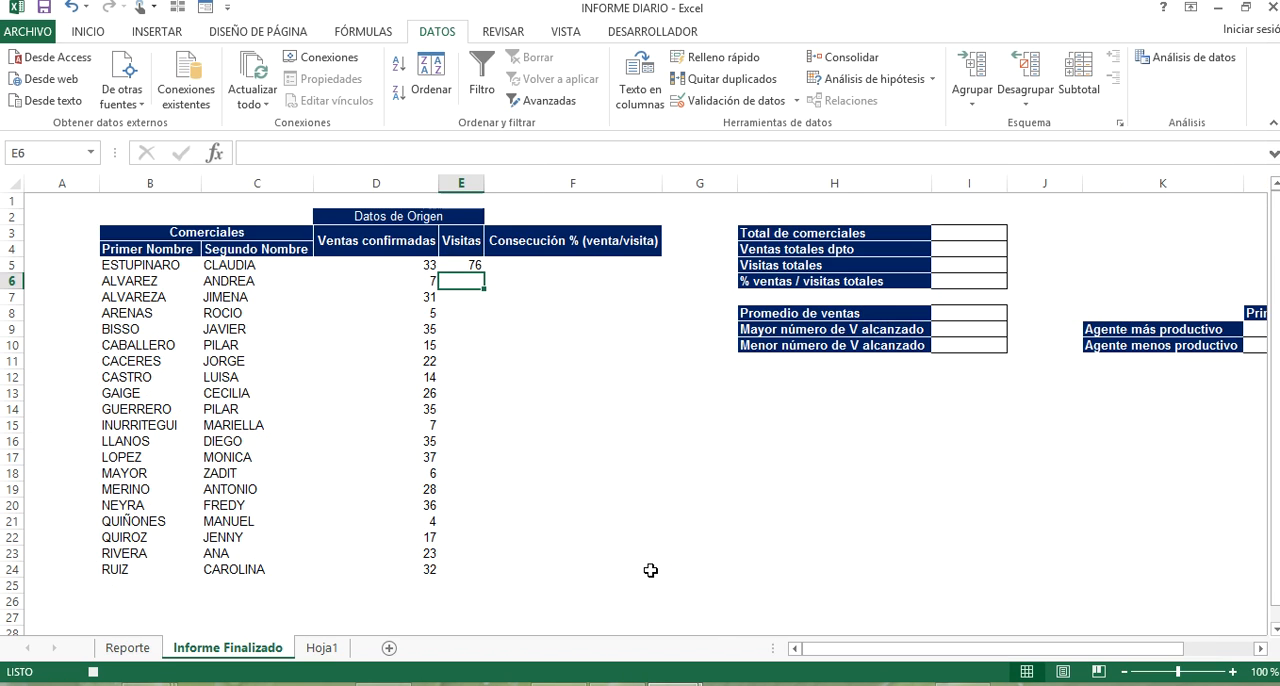
left_click(462, 263)
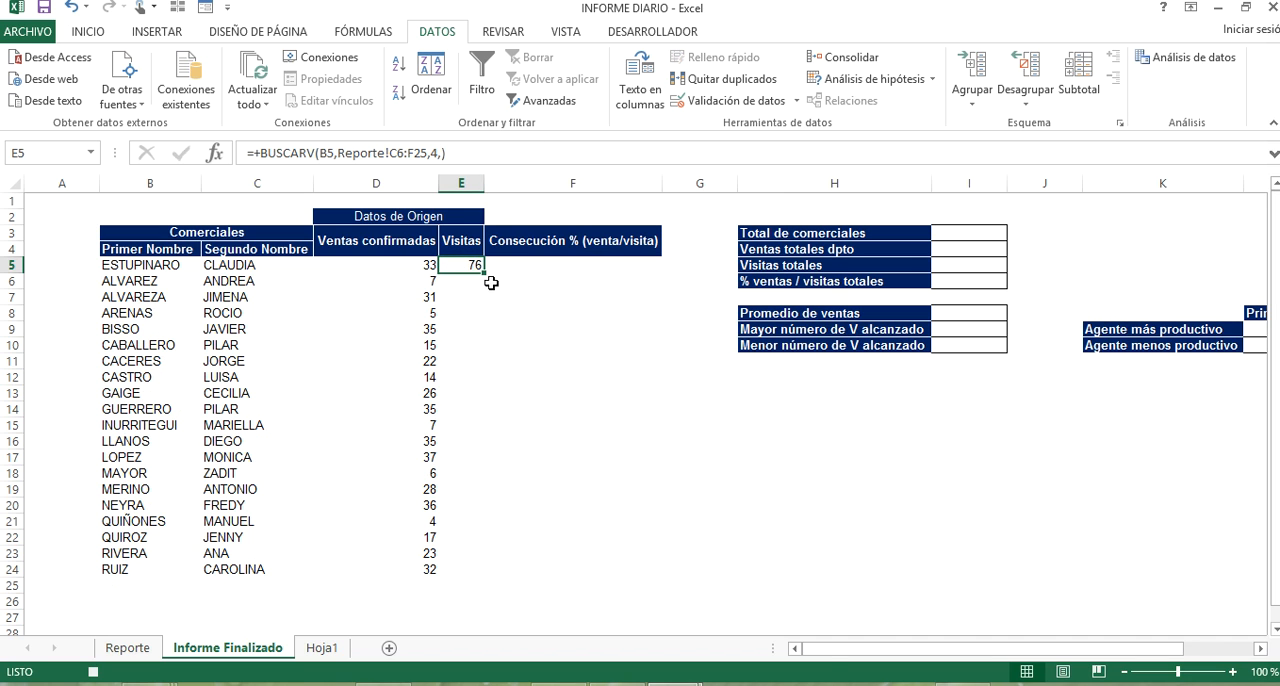
double_click(486, 271)
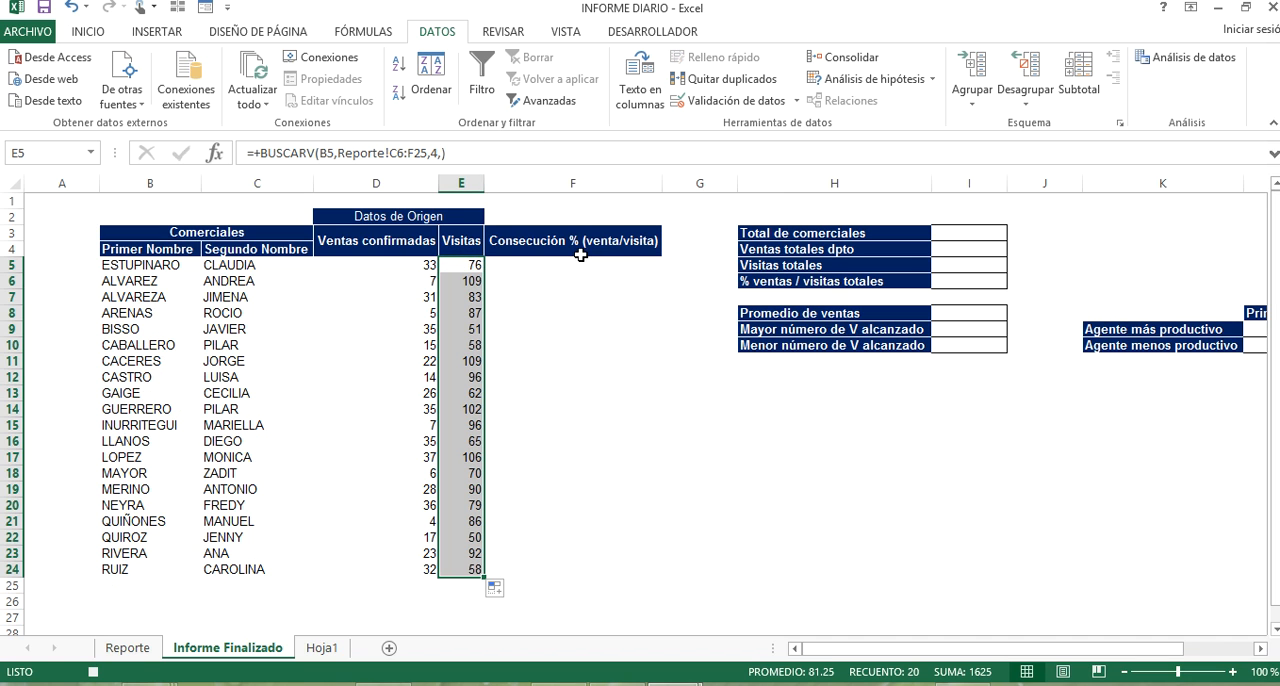
Enter +D5/E5 in cell F5 under Consecución % (venta/visita) and fill it down to F24.
left_click(535, 265)
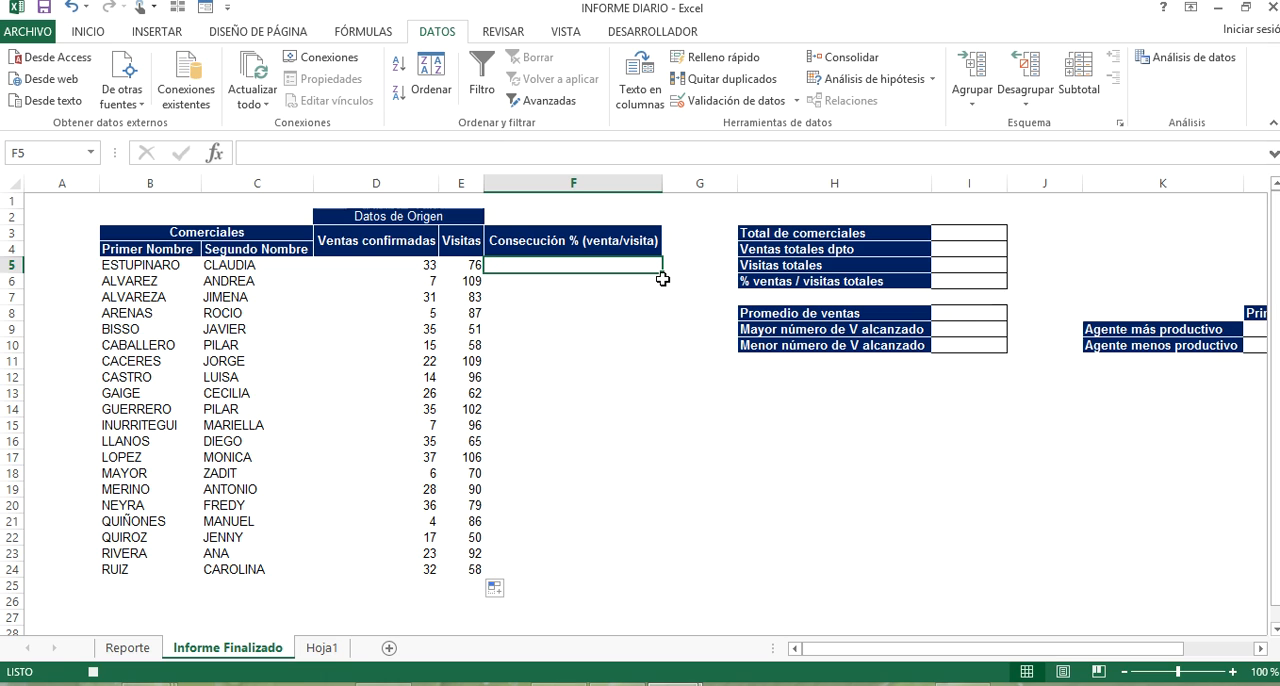
type("+")
left_click(420, 270)
type("/")
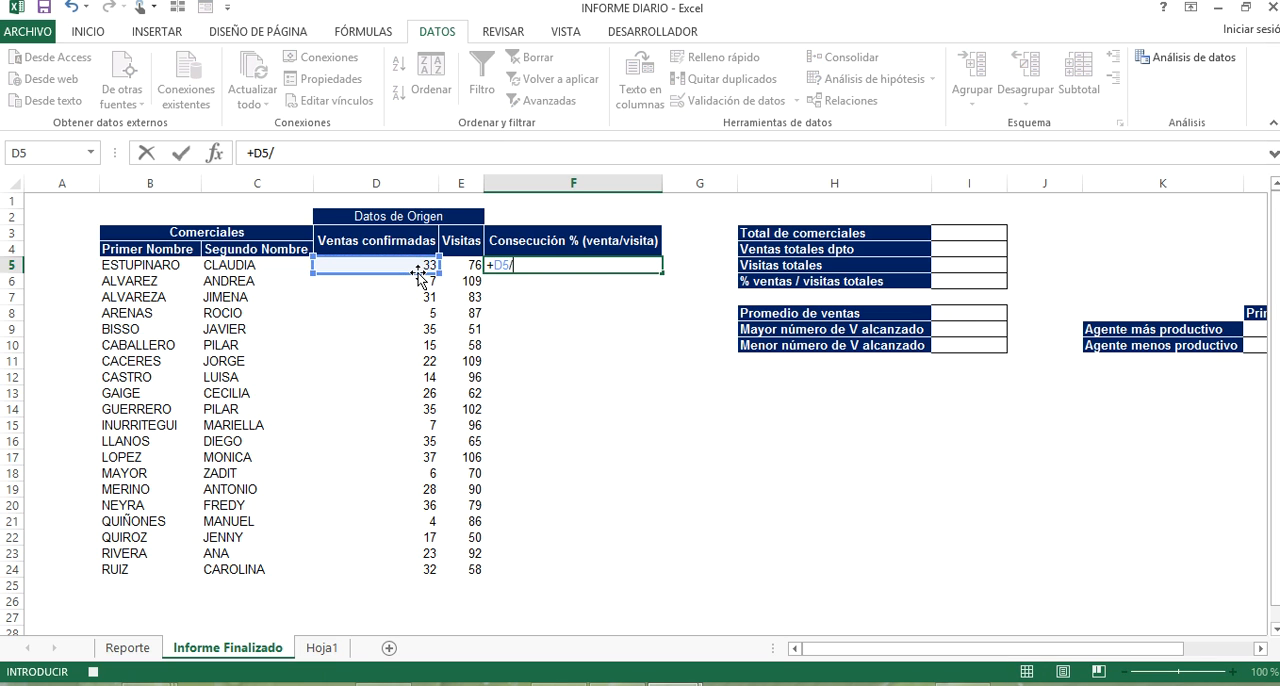
left_click(464, 268)
key("Return")
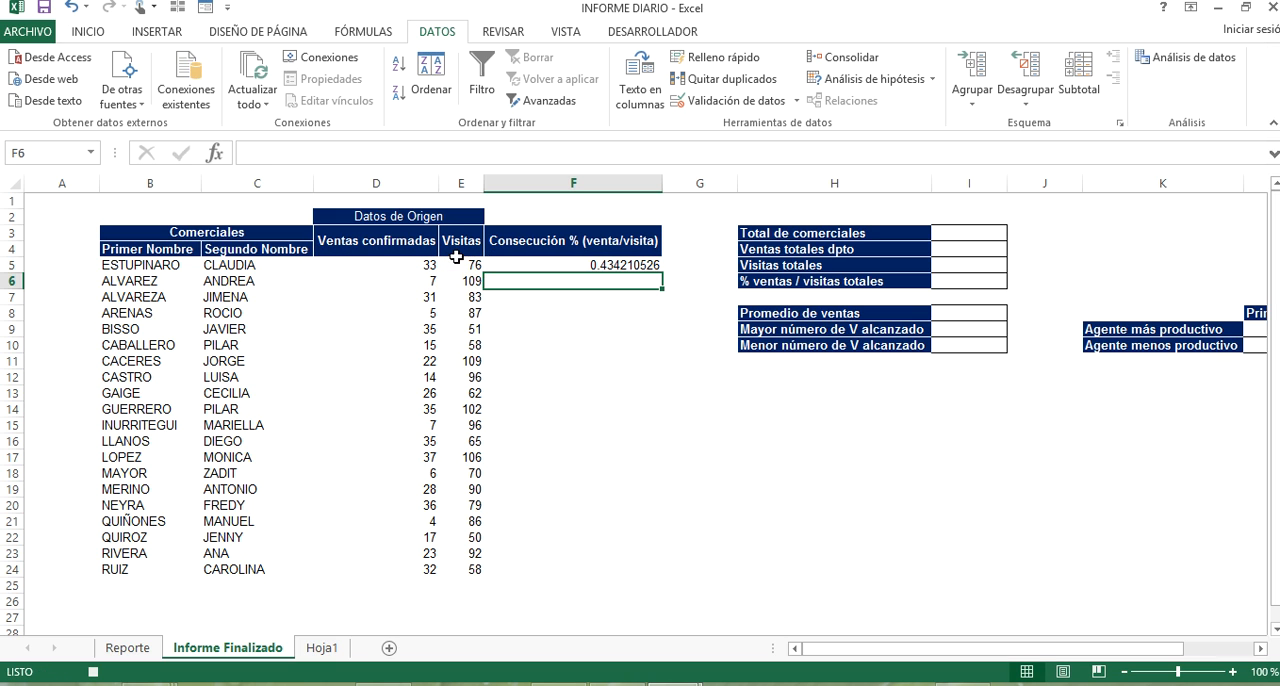
left_click(598, 262)
double_click(660, 272)
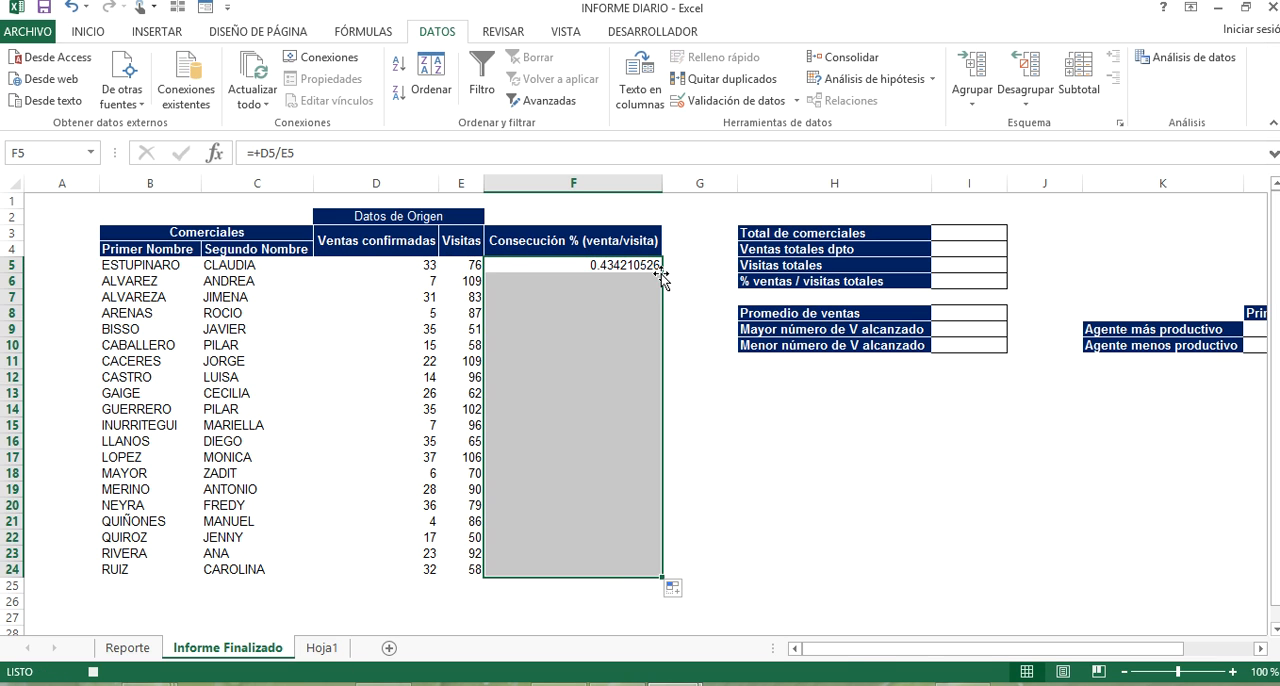
Format F5:F24 as percentages with two decimals and centre the values horizontally and vertically.
left_click(88, 32)
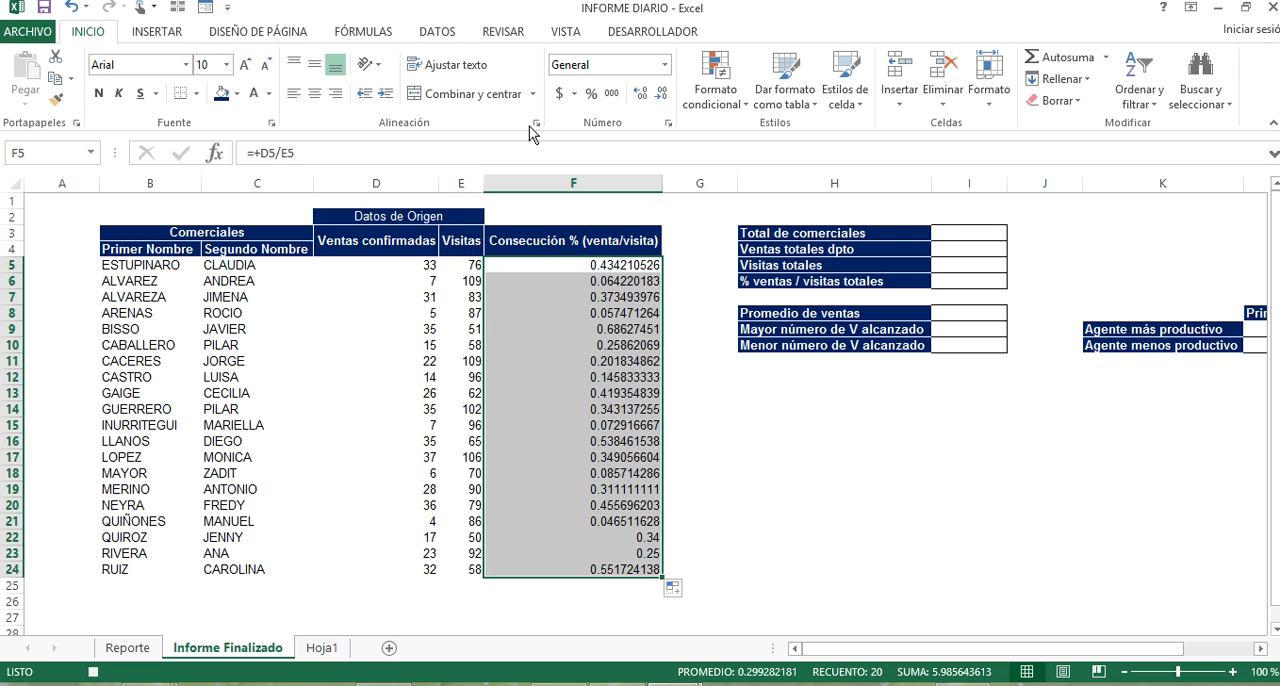
left_click(592, 95)
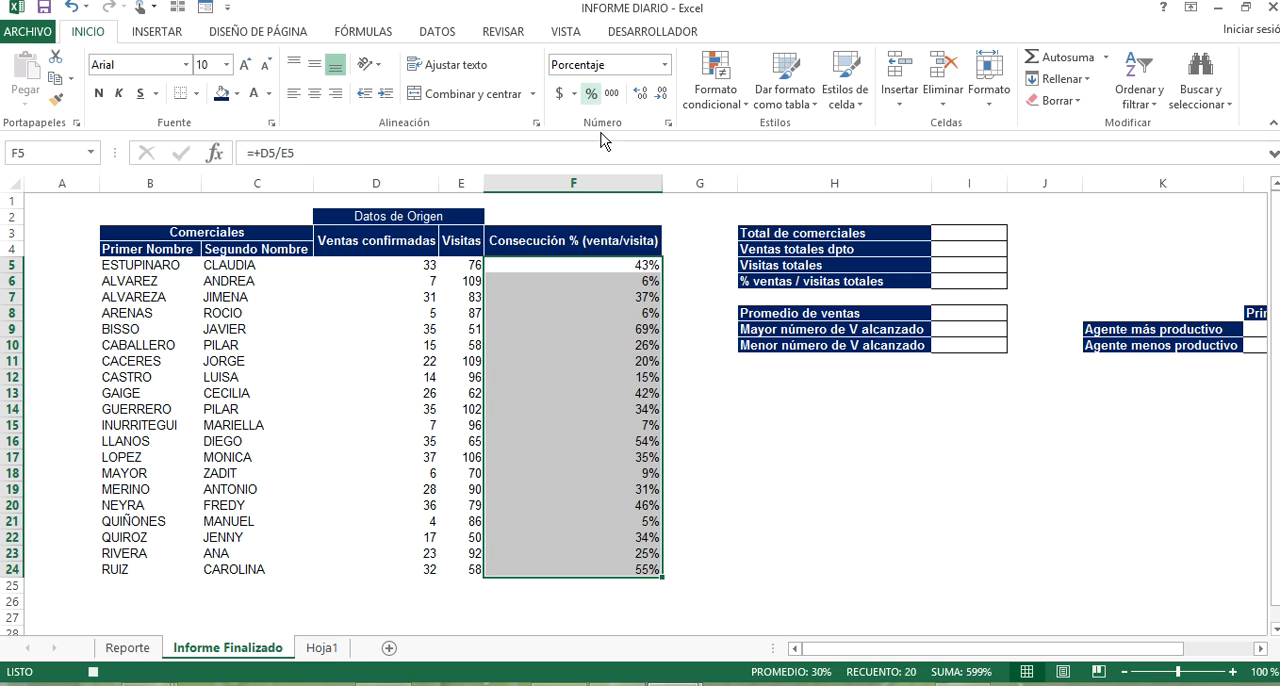
left_click(641, 95)
left_click(641, 95)
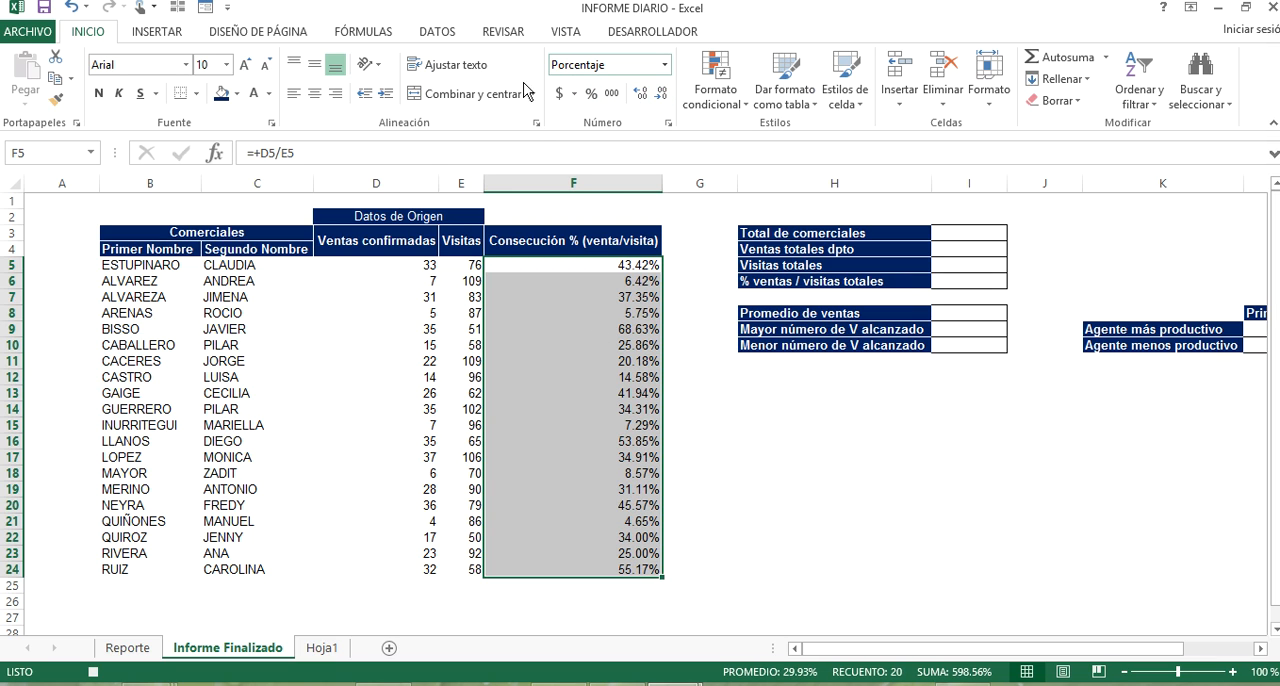
left_click(322, 65)
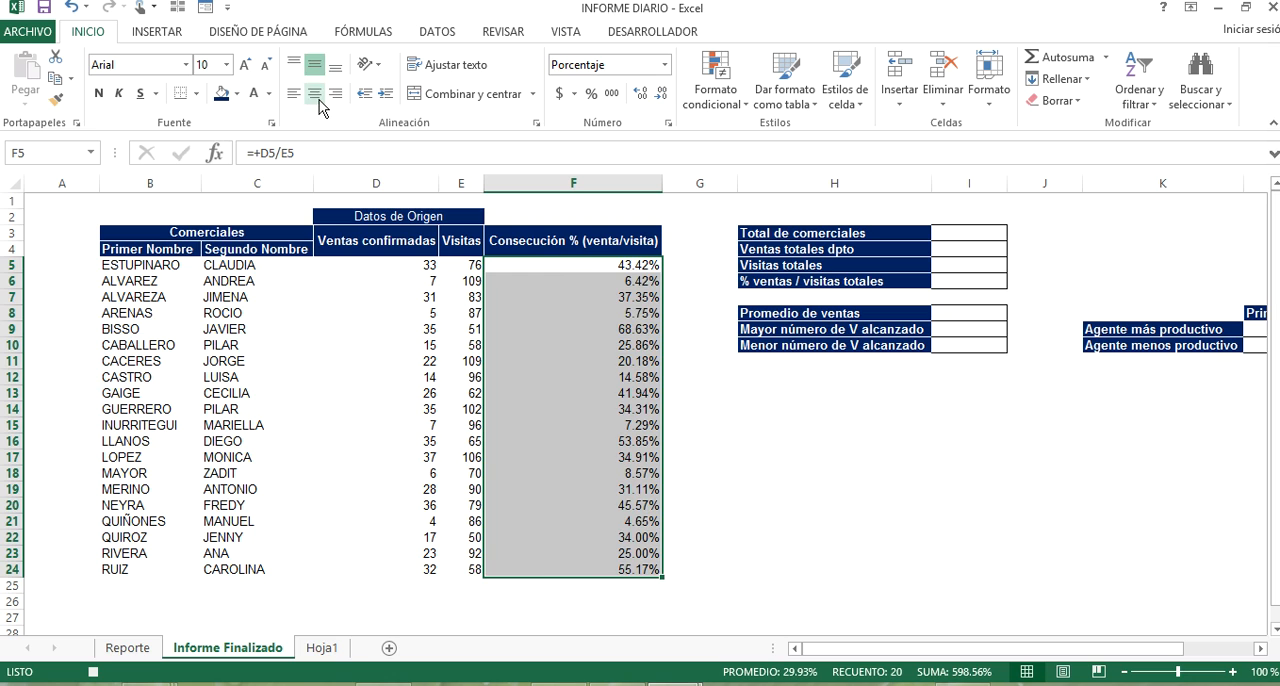
left_click(314, 93)
left_click(518, 364)
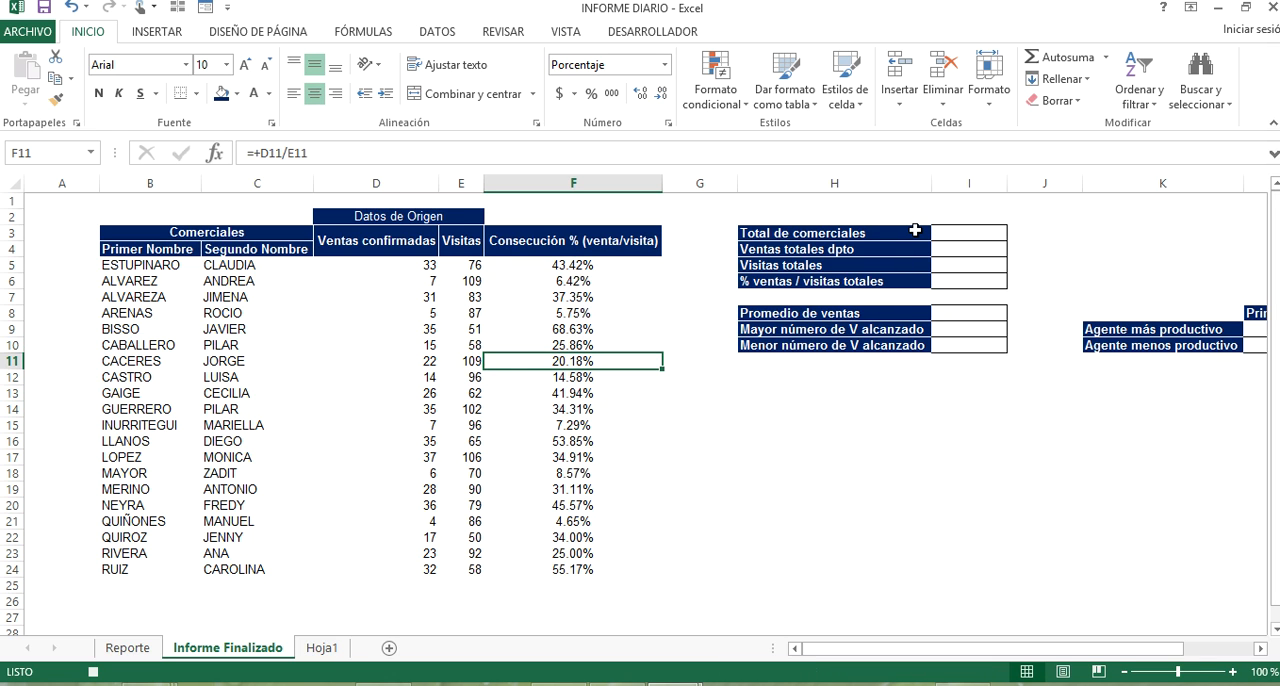
Count the sales agents in I3 for Total de comerciales with the formula +CONTARA(B5:B24).
left_click(945, 236)
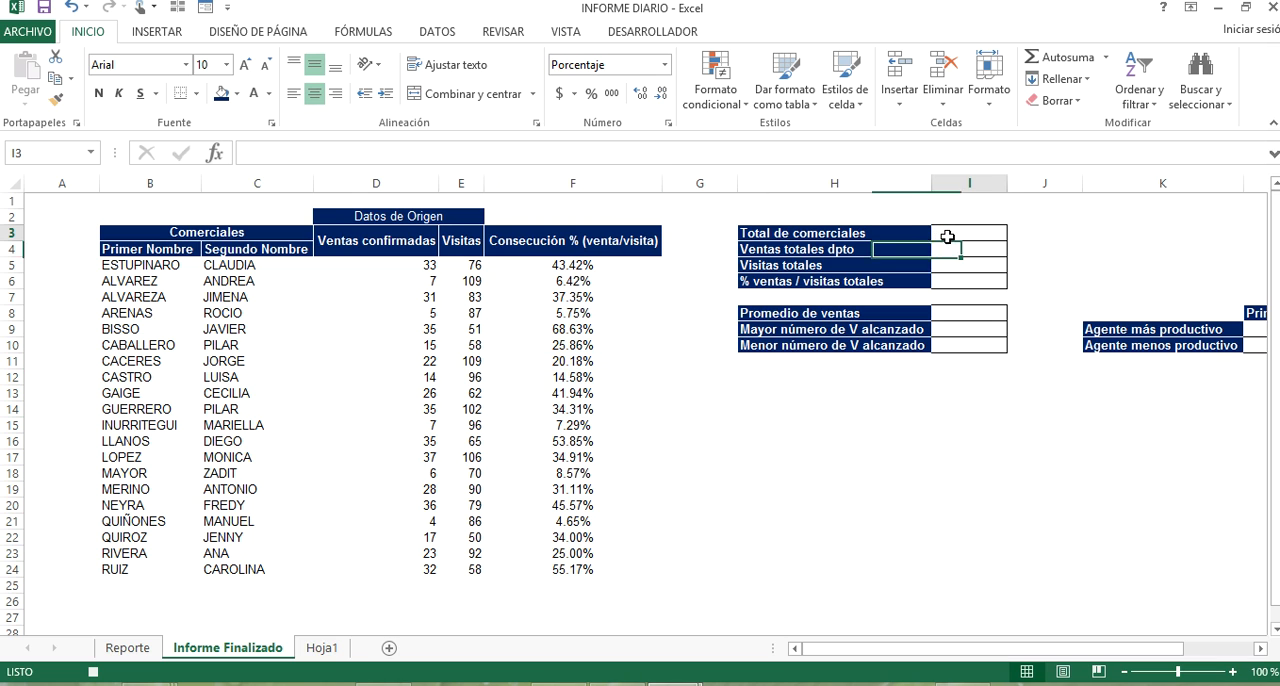
type("+")
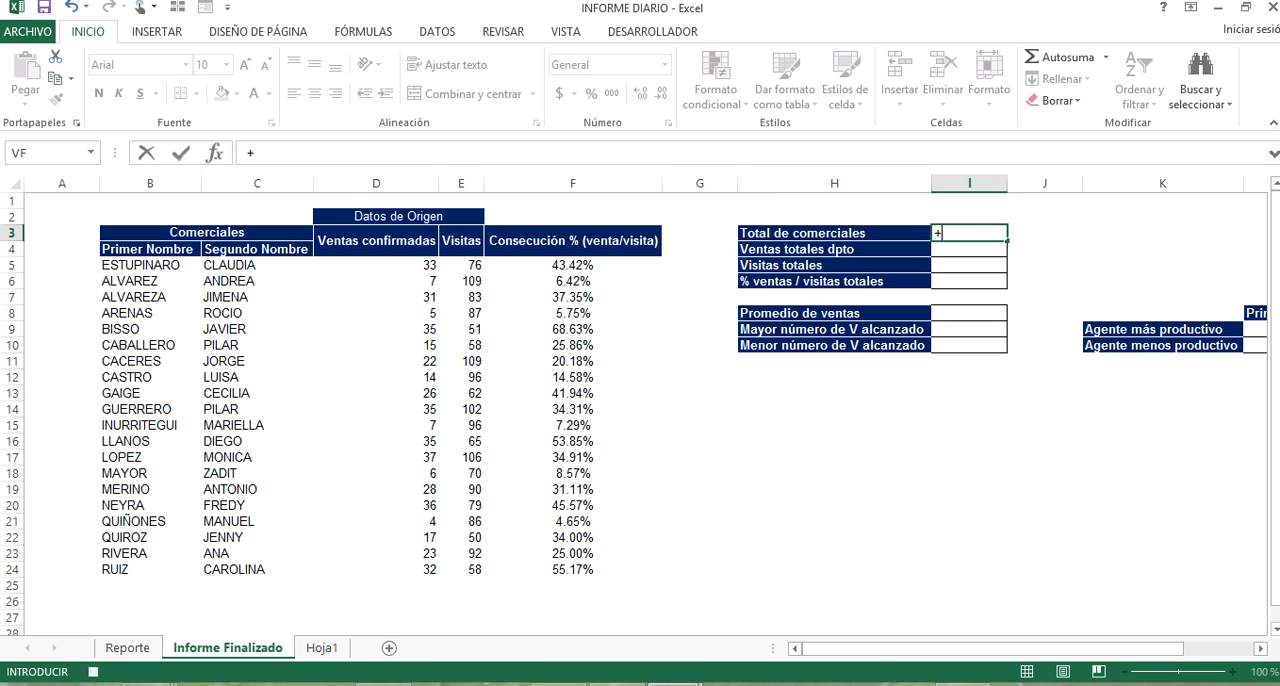
type("CONTA")
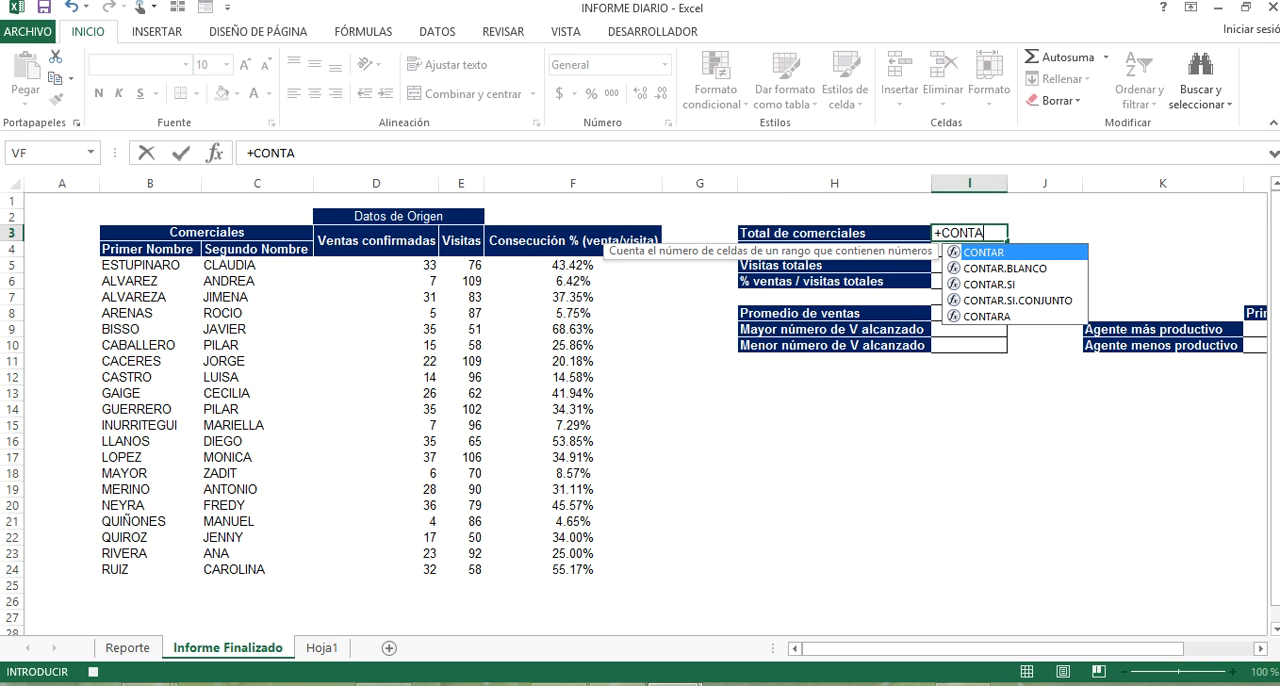
key("Down")
key("Down")
key("Down")
key("Down")
key("Tab")
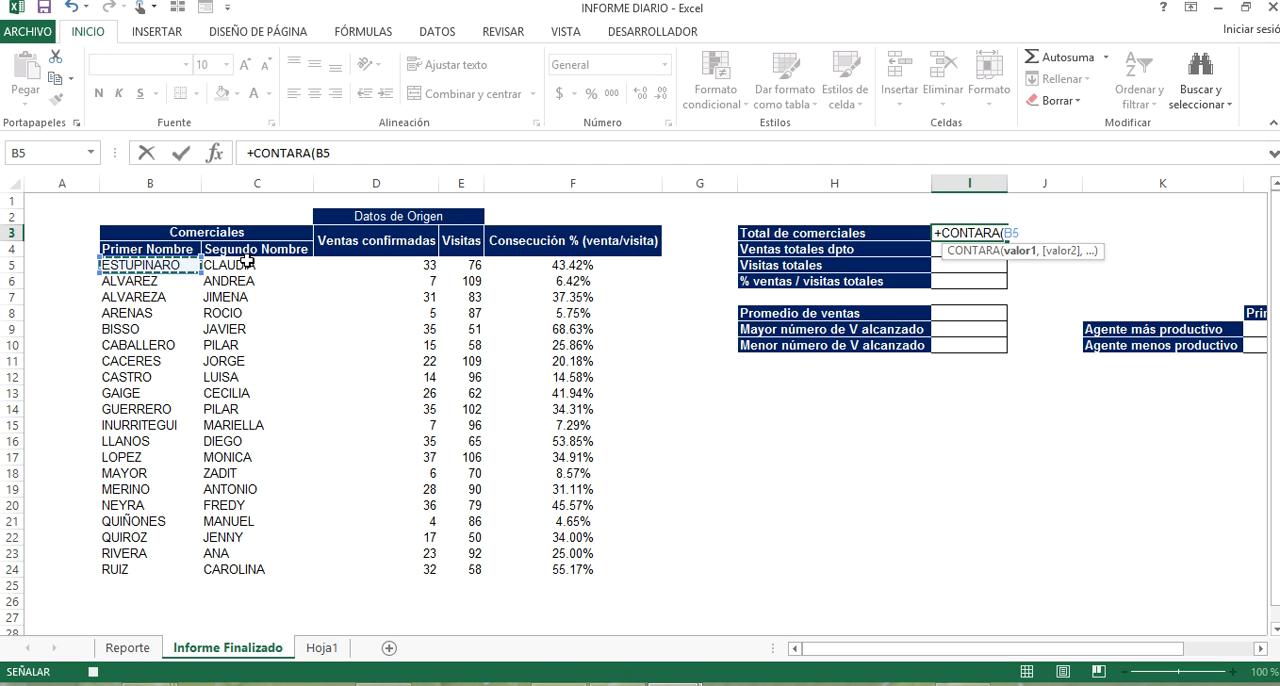
left_click_drag(150, 265, 190, 574)
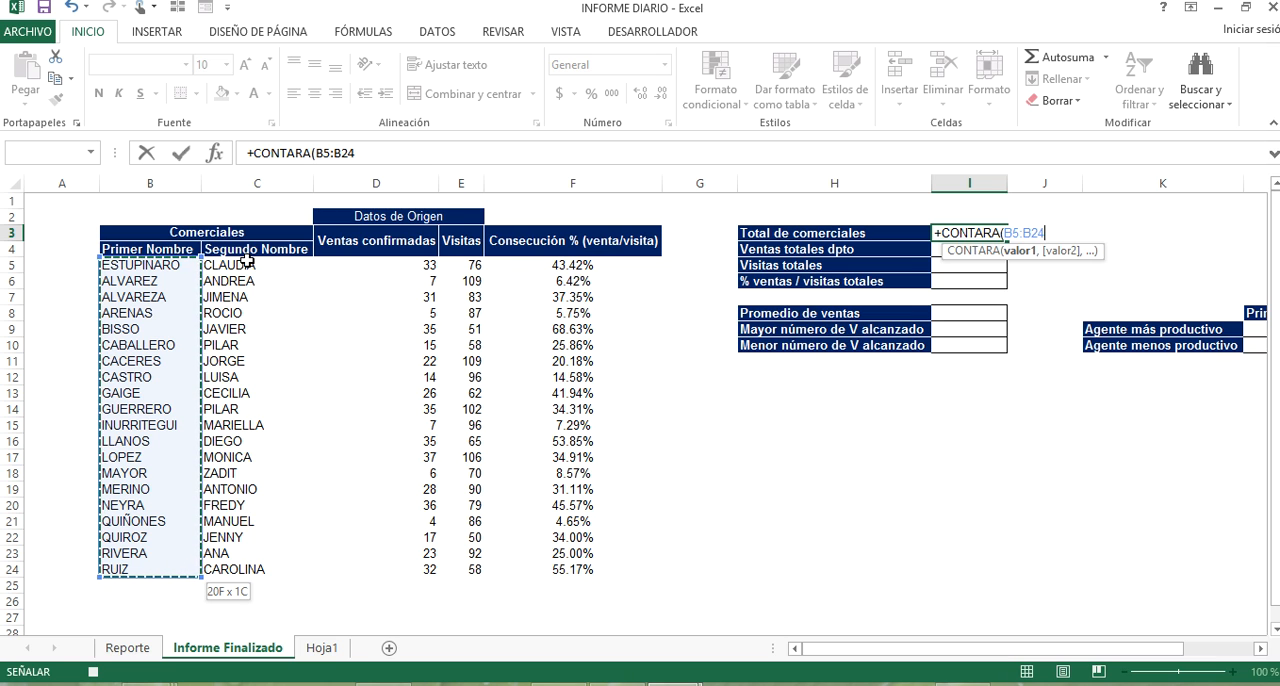
key("Return")
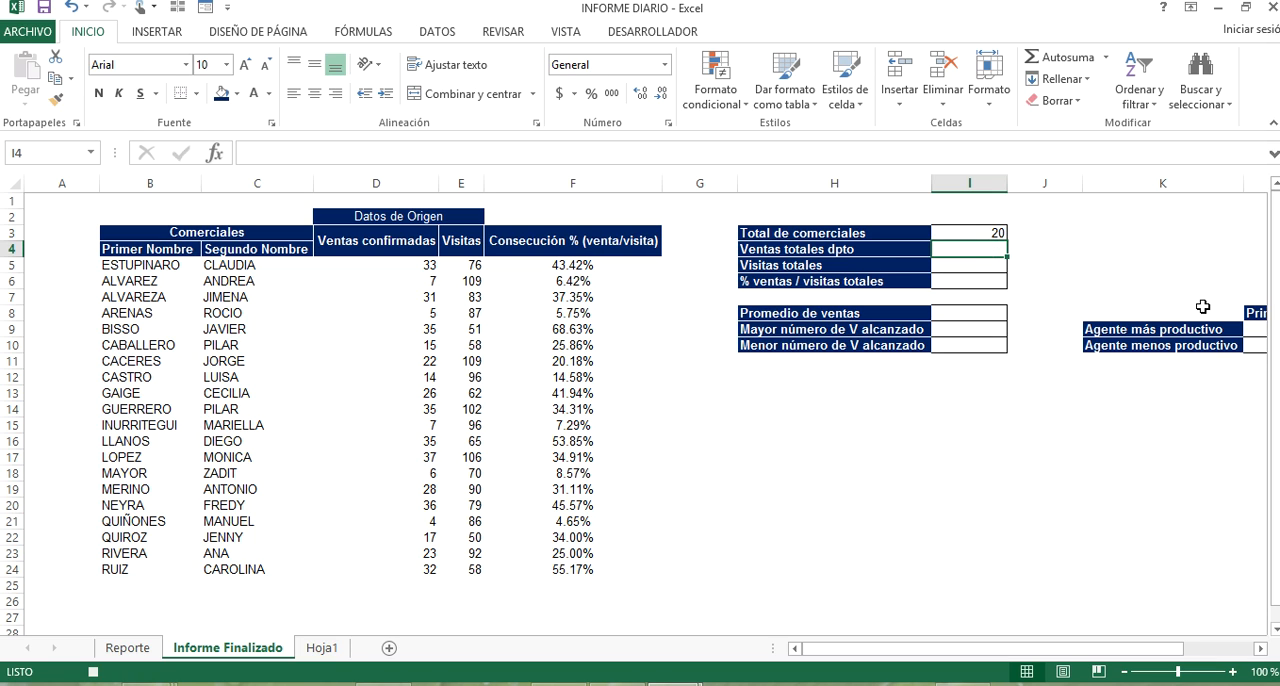
Total the confirmed sales in I4 for Ventas totales dpto with the formula +SUMA(D5:D24).
type("+SUMA(")
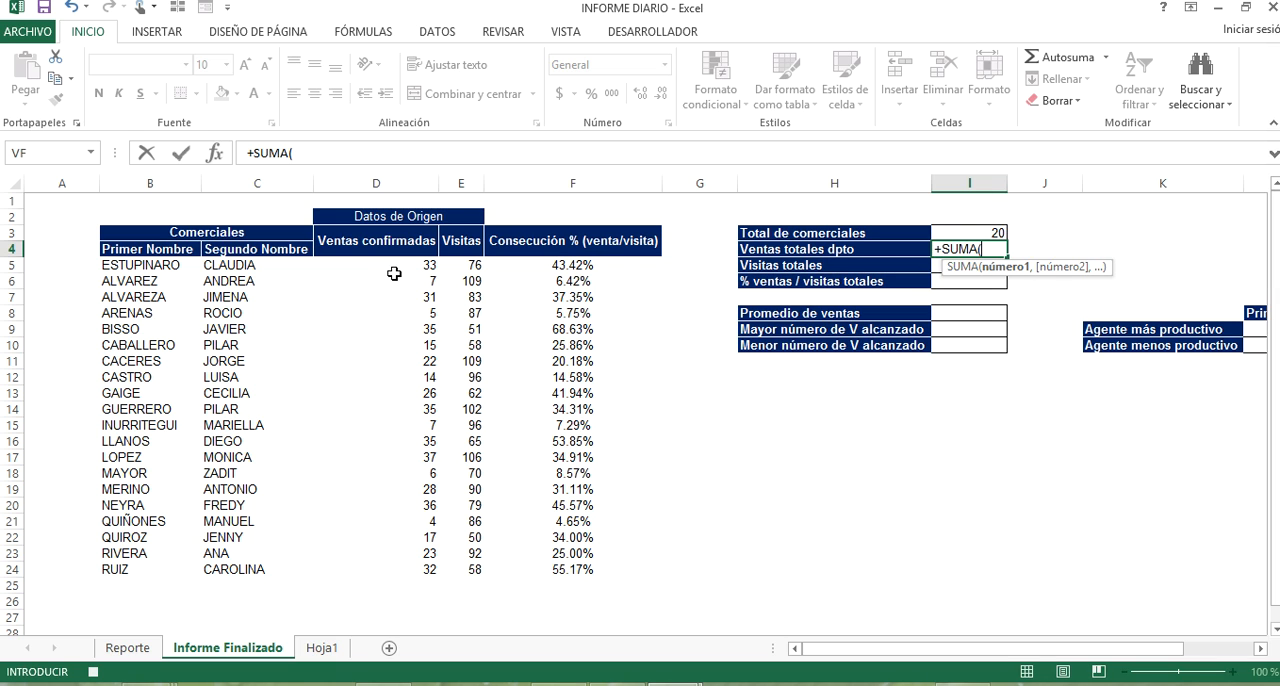
left_click_drag(395, 265, 421, 292)
key("BackSpace")
key("BackSpace")
key("BackSpace")
key("BackSpace")
key("BackSpace")
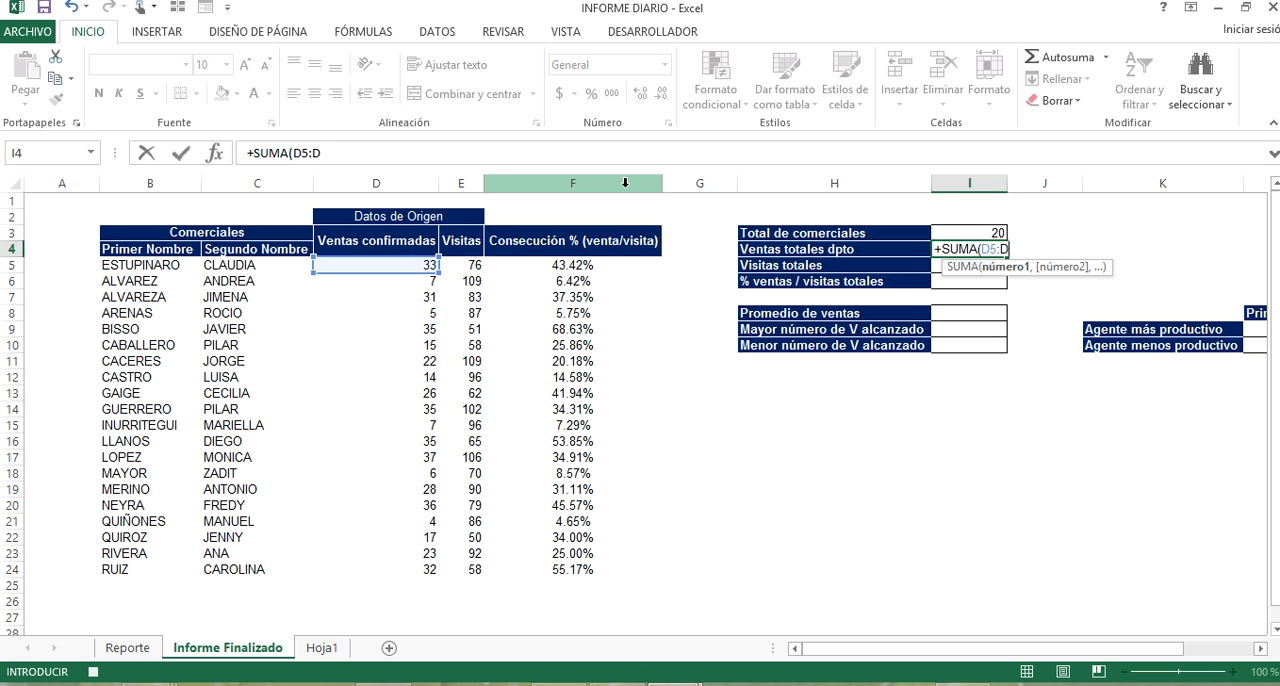
left_click(408, 270)
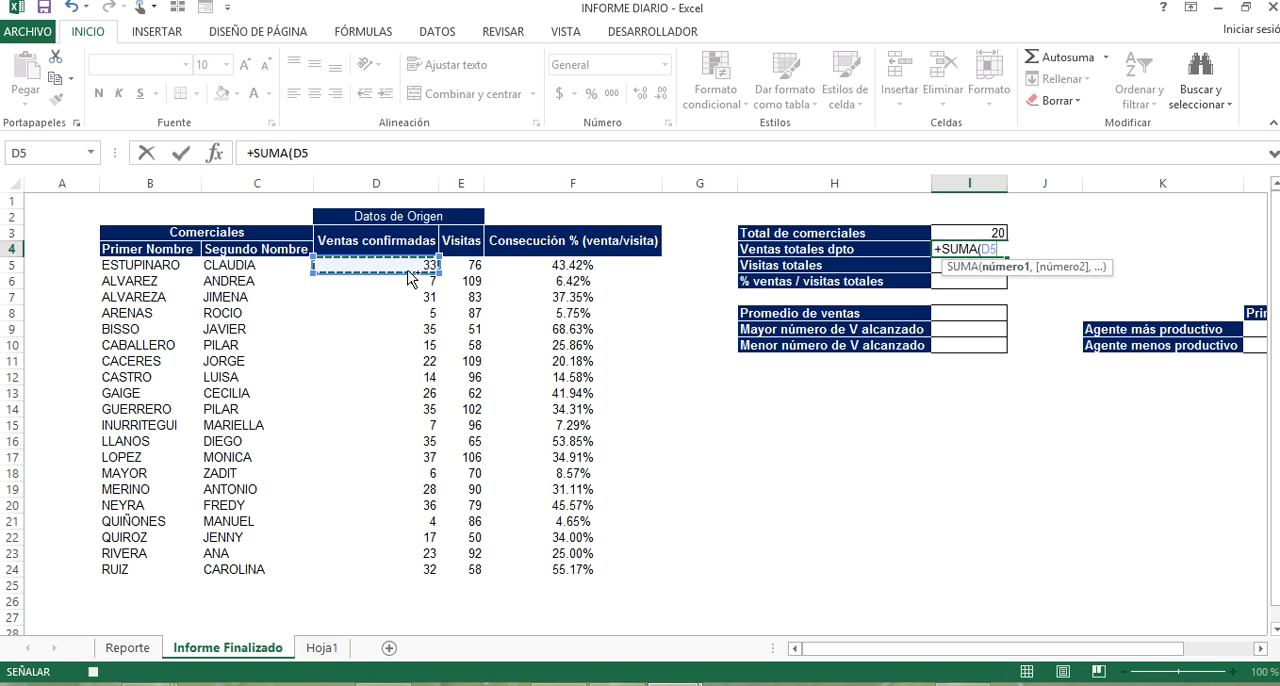
key("ctrl+shift+Down")
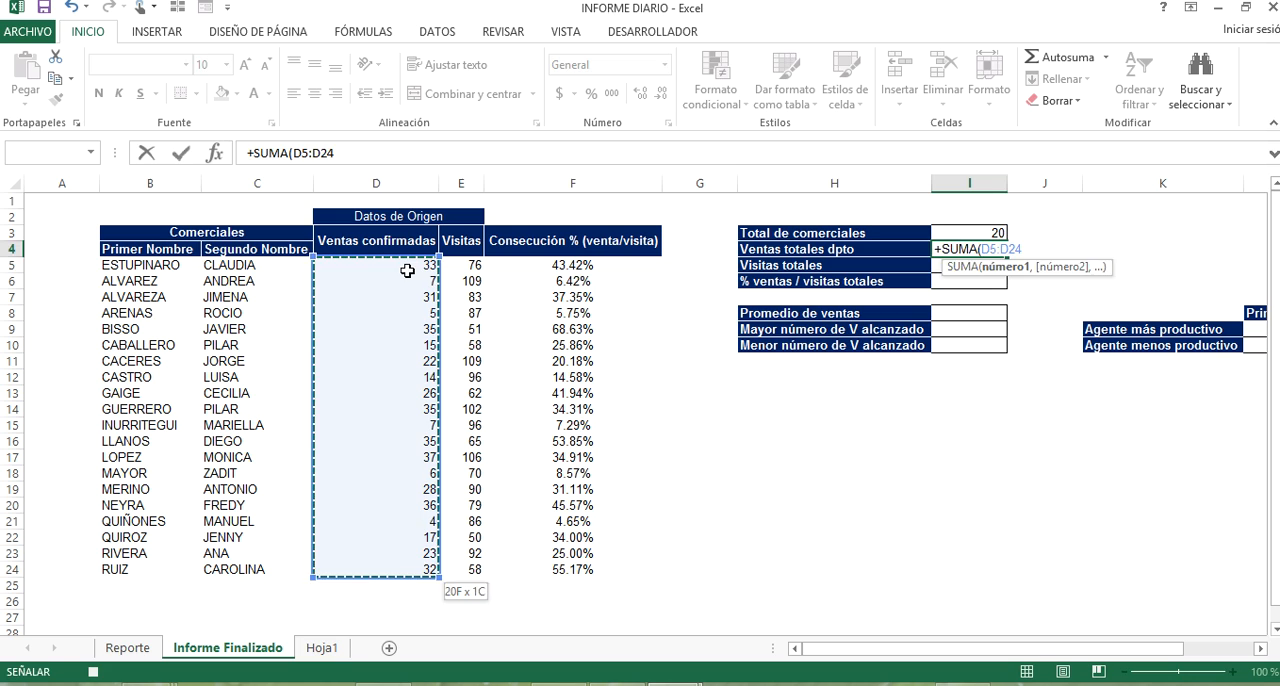
key("Return")
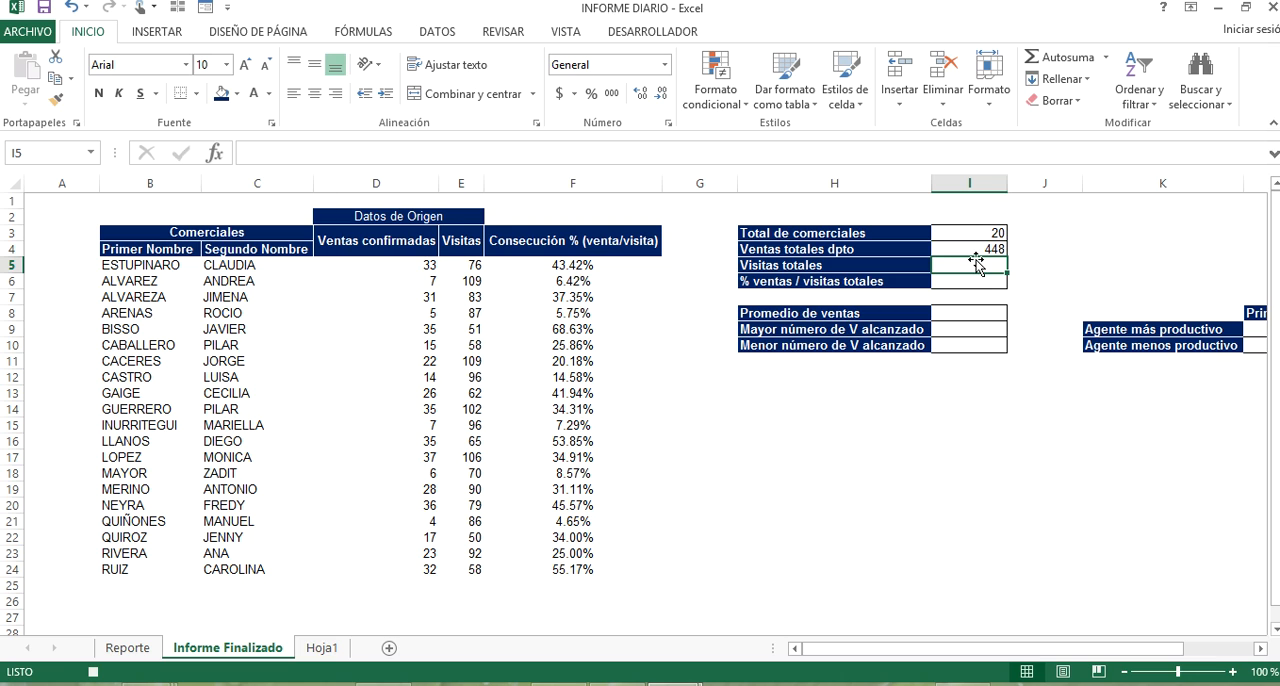
Total the visits in I5 for Visitas totales with the formula +SUMA(E5:E24).
type("+SUMA(")
left_click(472, 266)
key("ctrl+shift+Down")
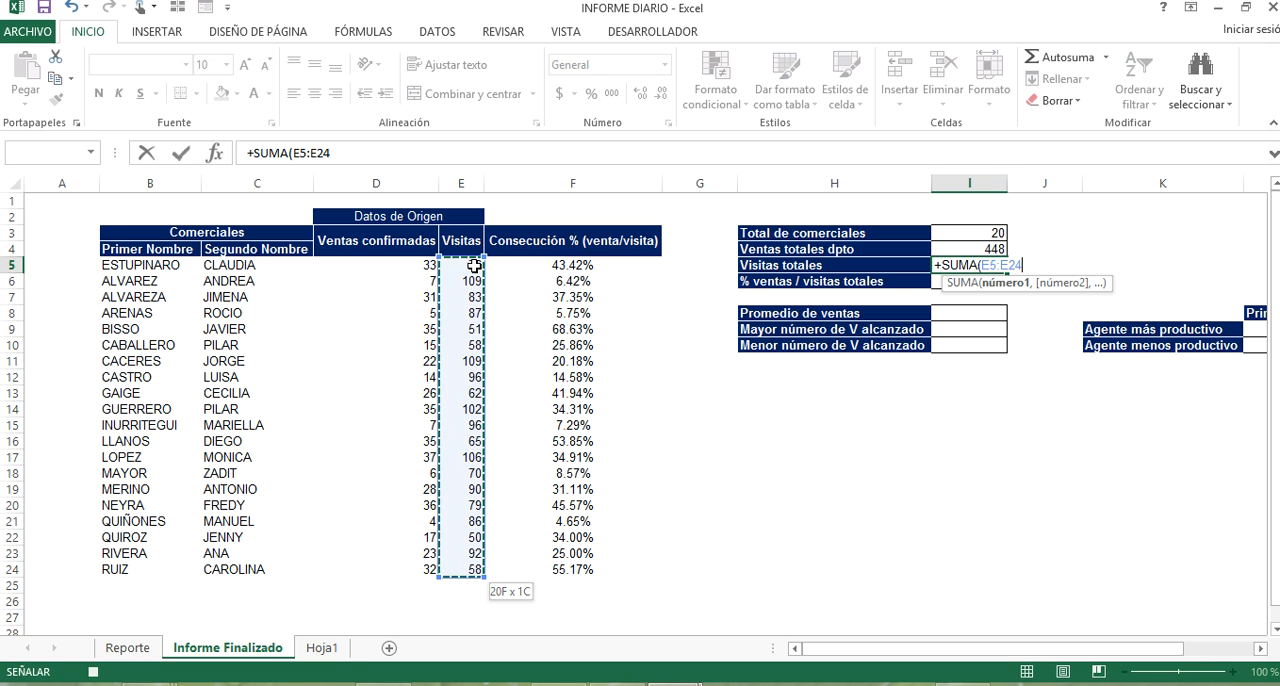
key("Return")
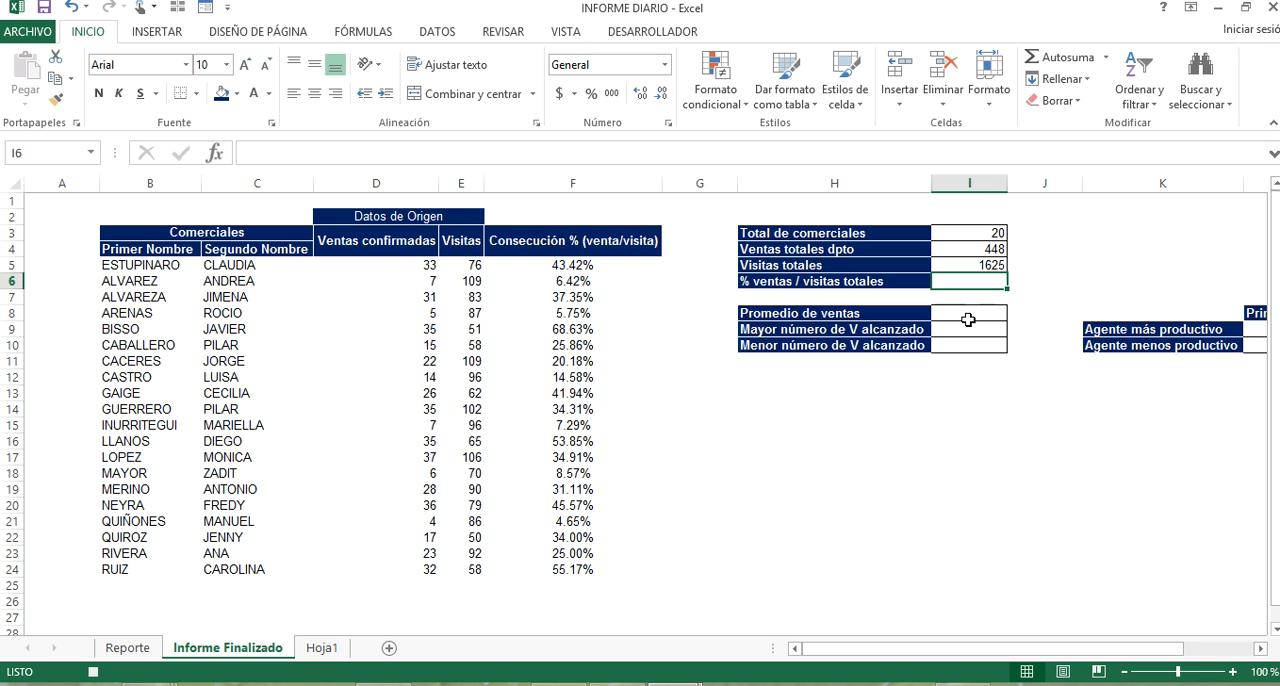
Calculate % ventas / visitas totales in I6 with the formula +I4/I5.
type("+")
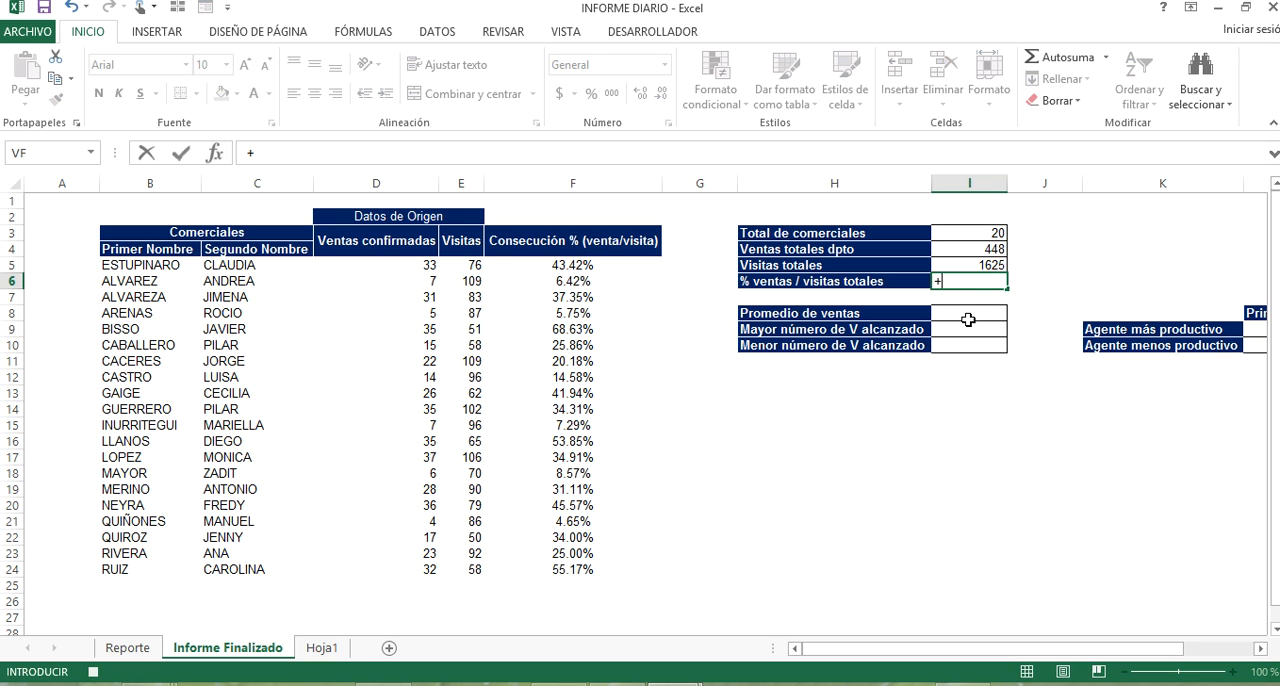
left_click(987, 252)
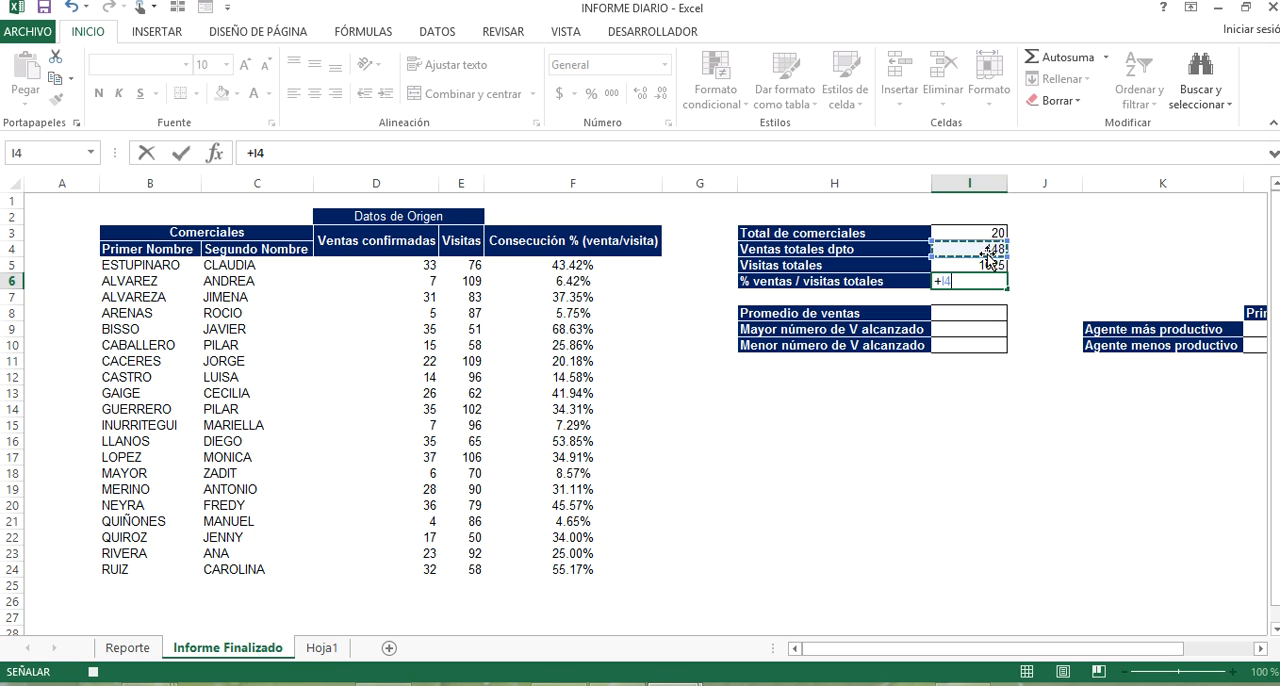
type("/")
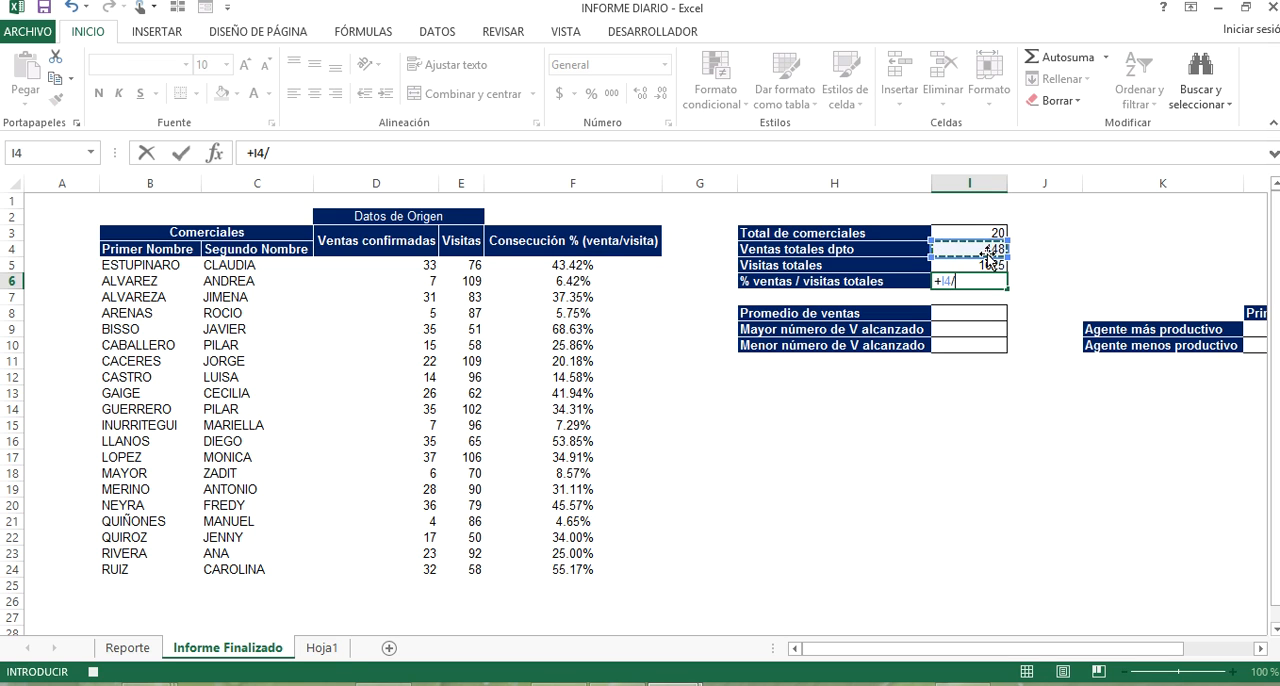
left_click(988, 262)
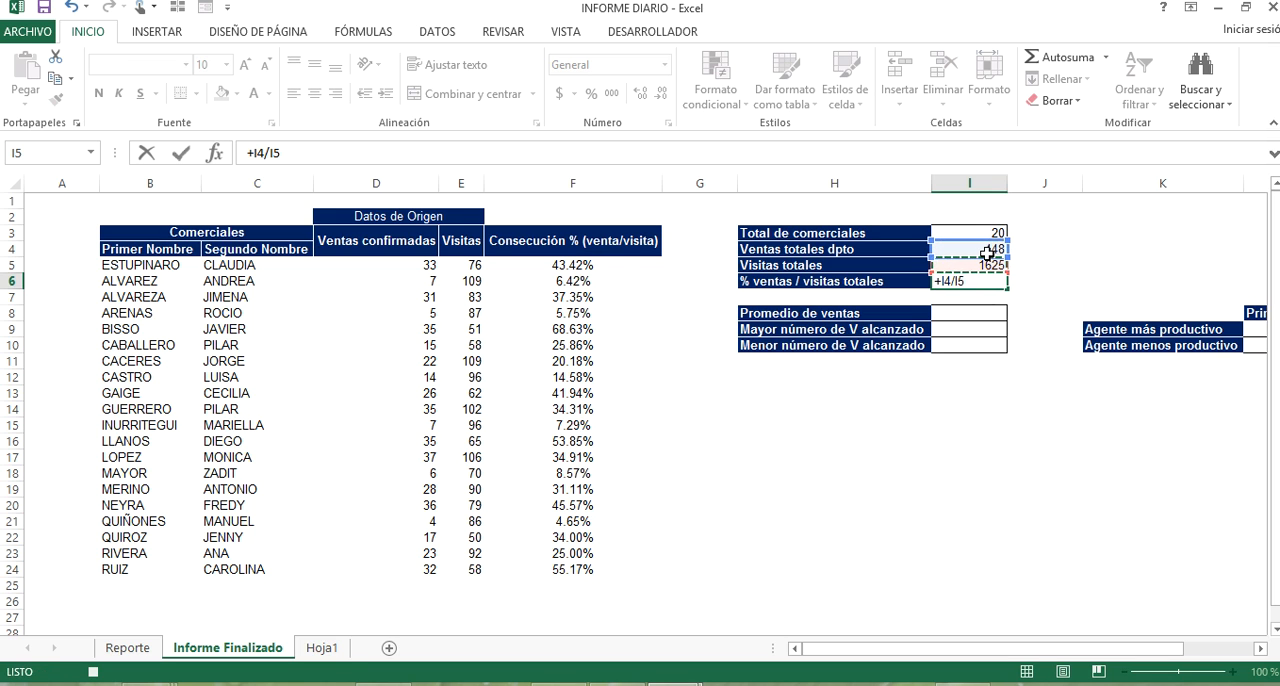
key("Return")
Copy the percentage format of F5 onto the % ventas / visitas totales cell I6.
left_click(979, 283)
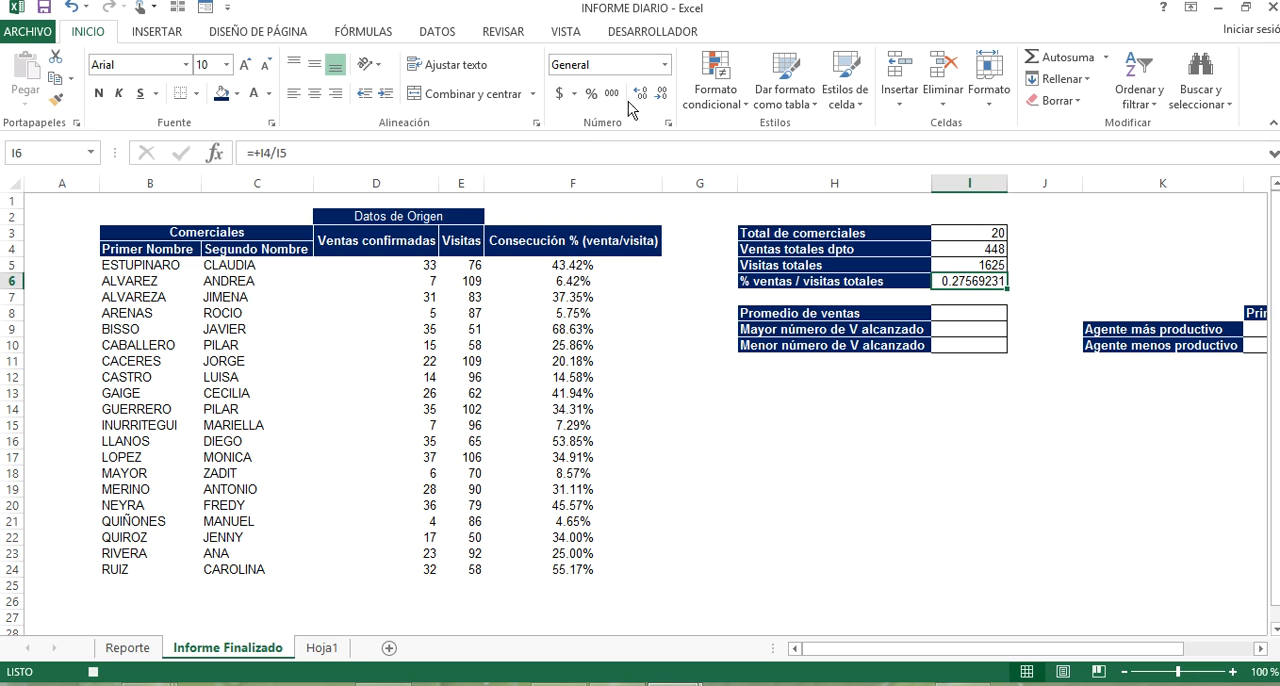
left_click(569, 268)
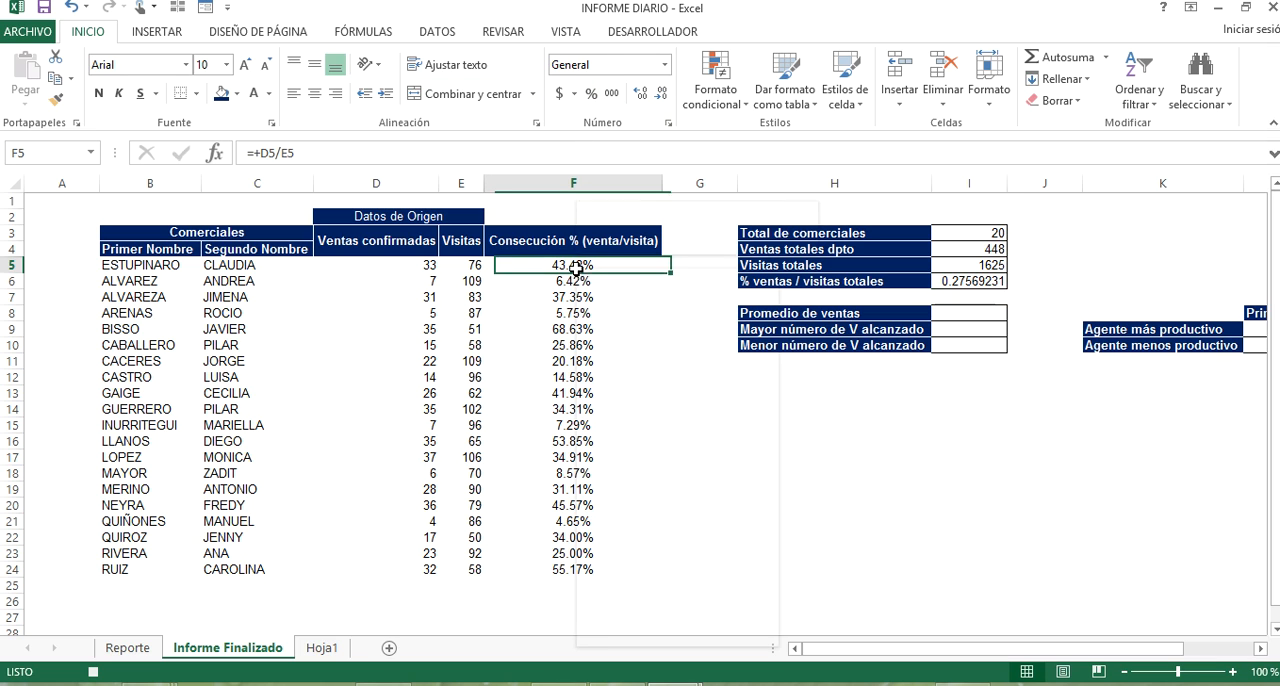
right_click(570, 268)
left_click(789, 240)
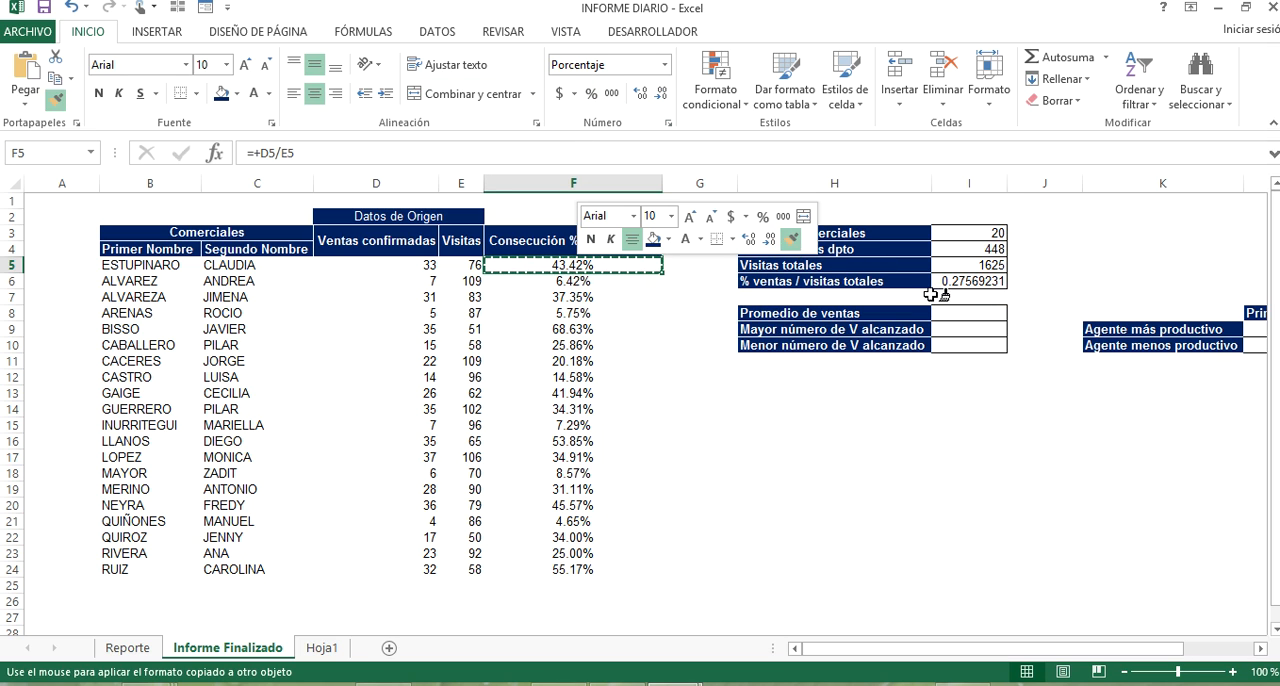
left_click(977, 284)
Centre the summary values in I3:I6 horizontally and vertically.
left_click_drag(994, 232, 995, 284)
left_click(314, 64)
left_click(314, 93)
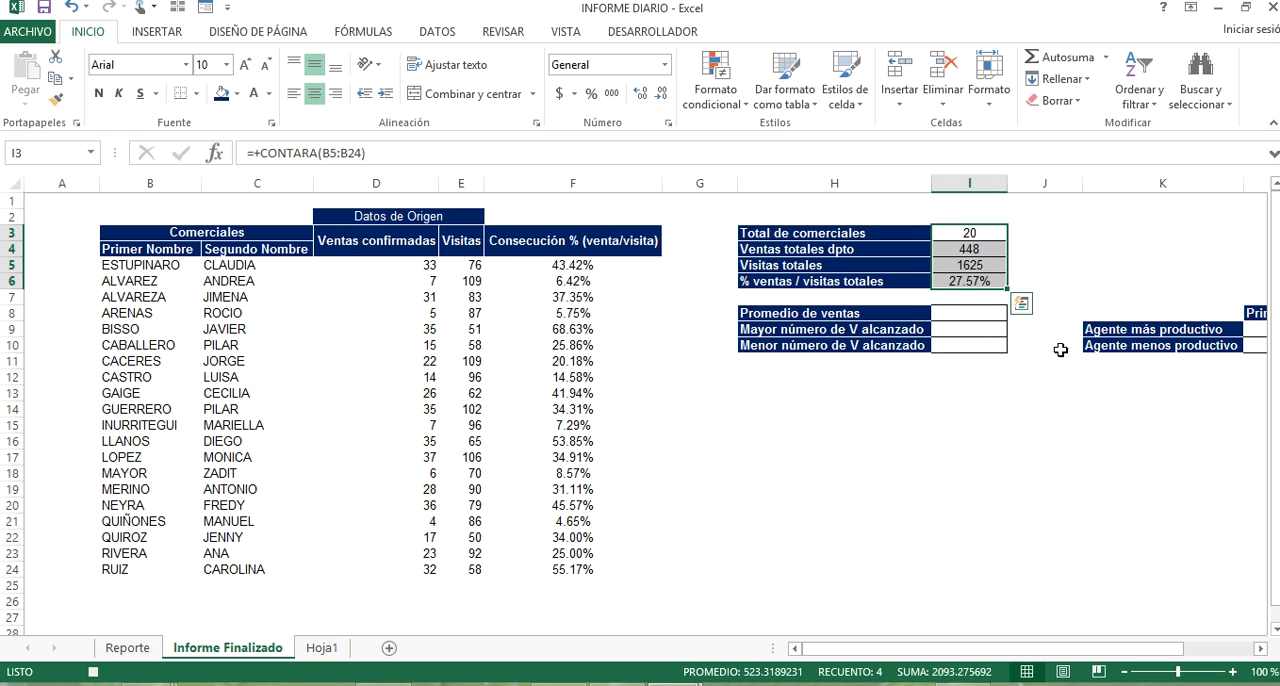
Average the confirmed sales in I8 for Promedio de ventas with the formula +PROMEDIO(D5:D24).
left_click(939, 318)
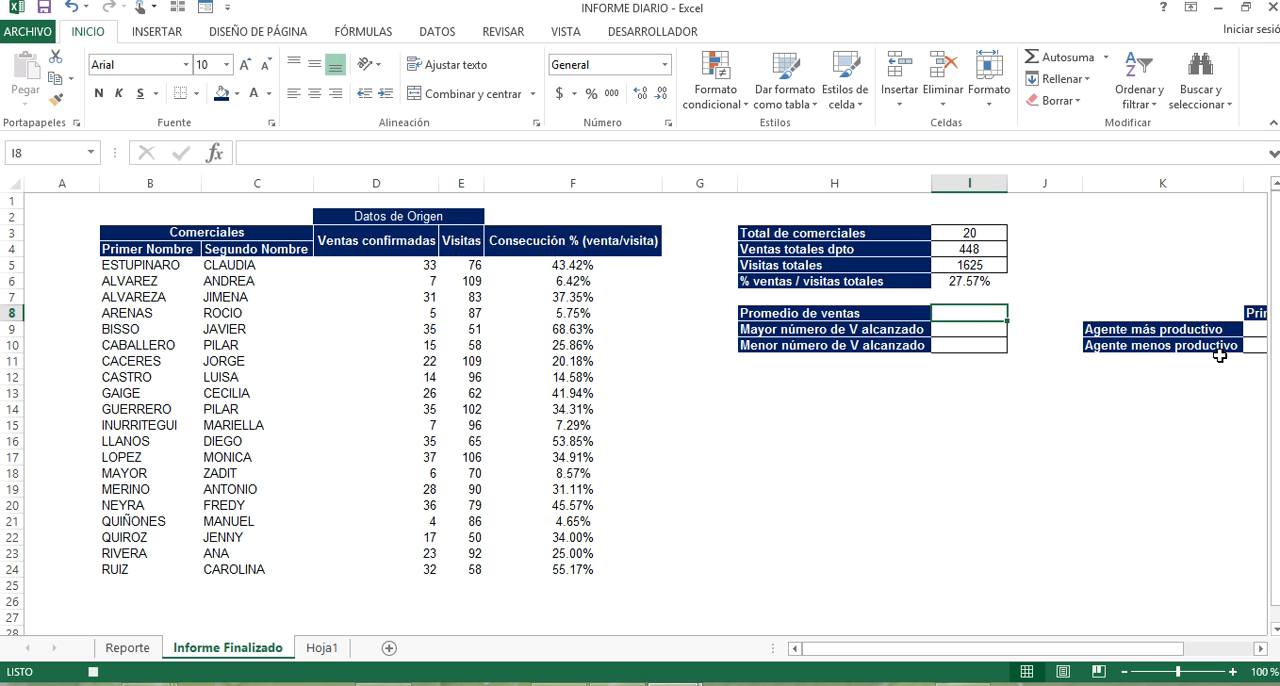
type("+PROMEDIO(")
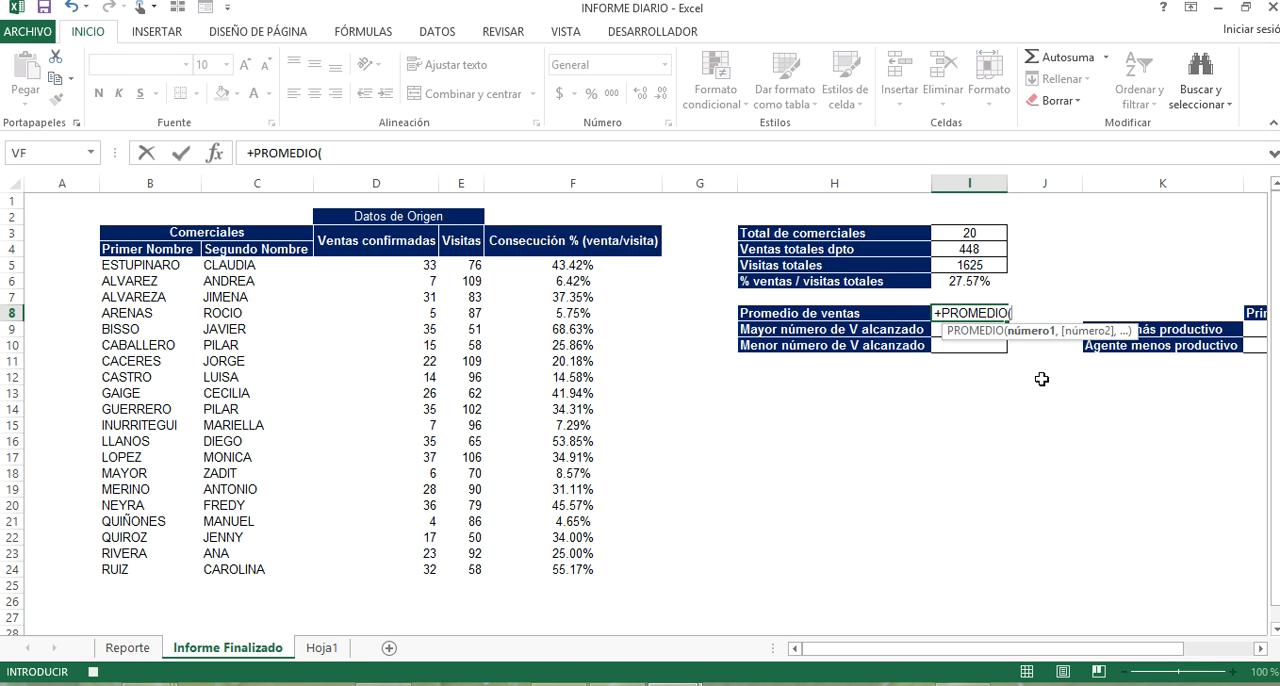
left_click_drag(372, 268, 387, 575)
key("Return")
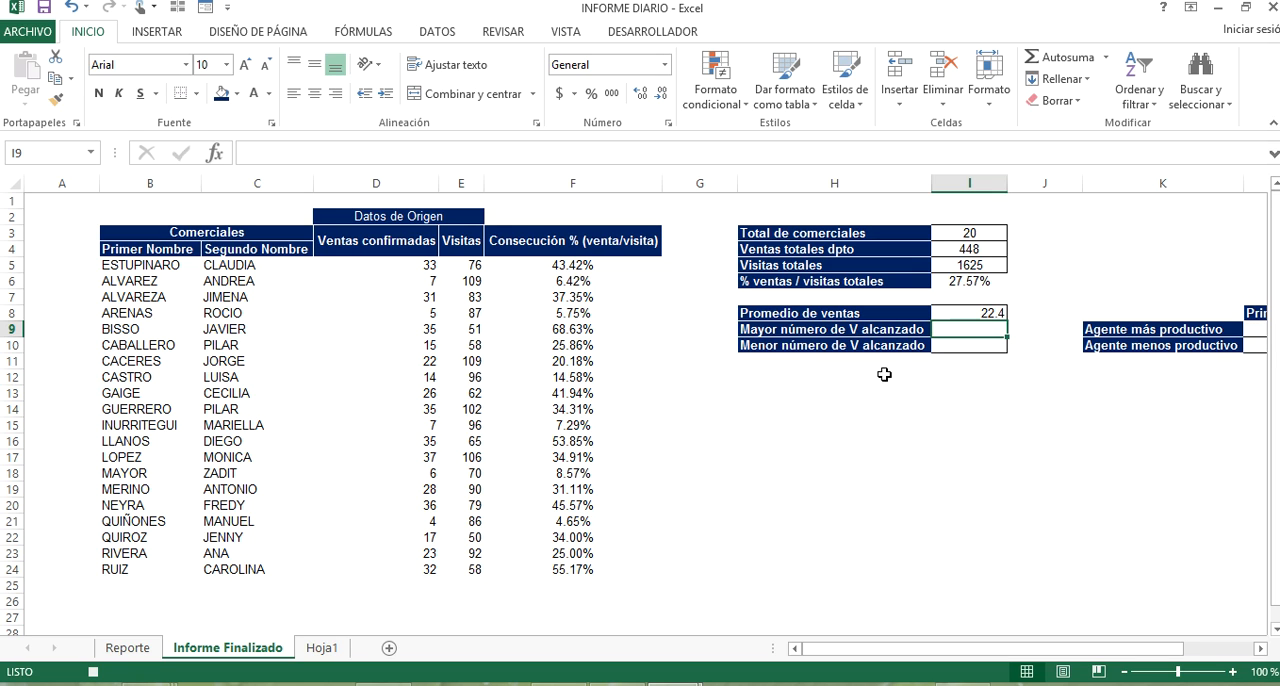
Round the average in I8 to 0 decimals by changing its formula to =+REDONDEAR(PROMEDIO(D5:D24),0).
left_click(966, 315)
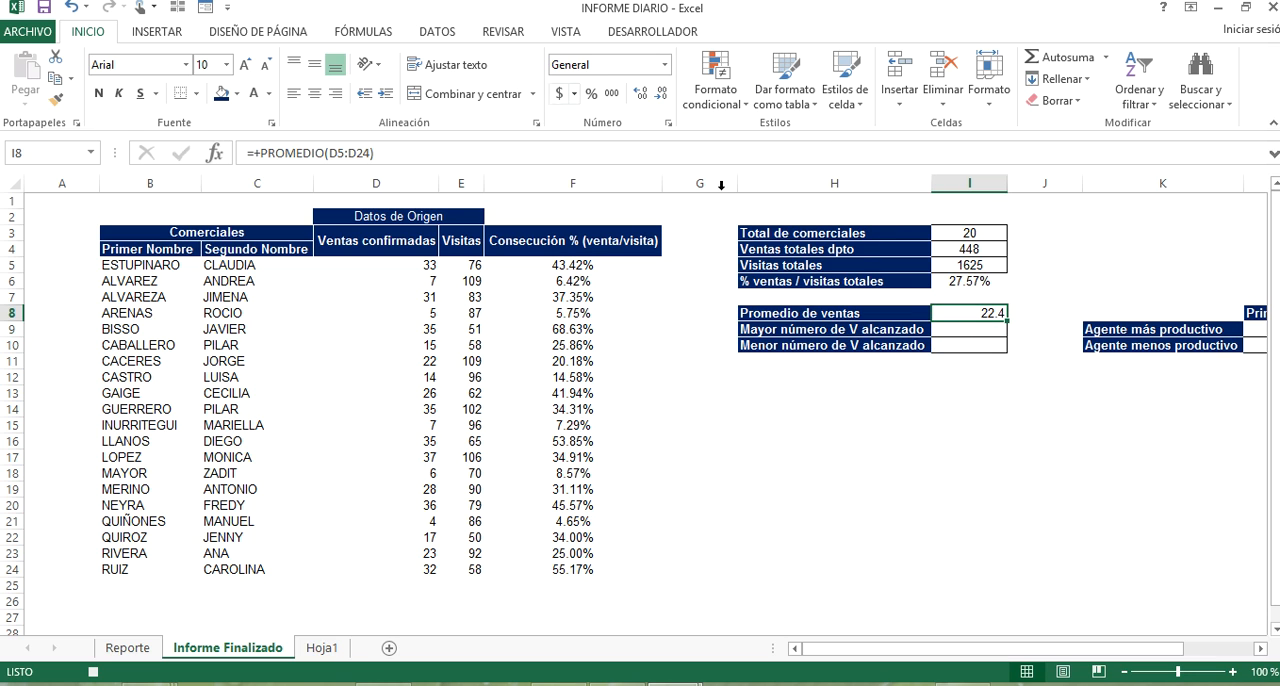
double_click(978, 313)
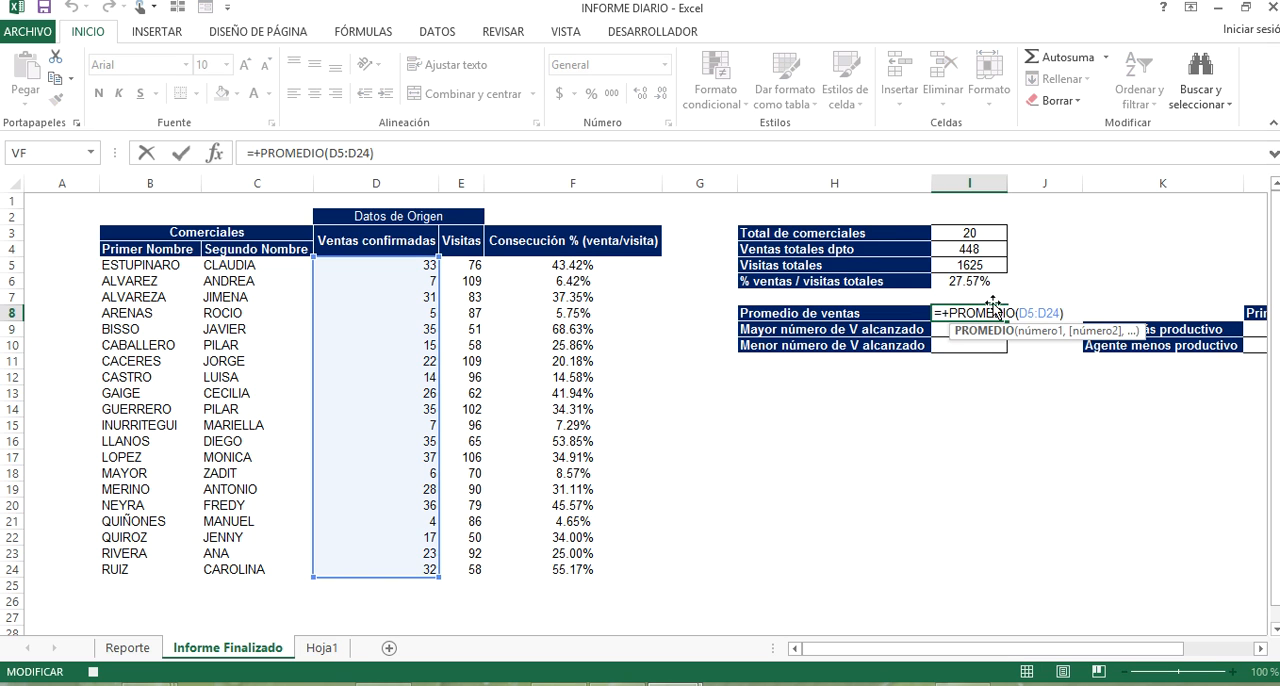
left_click(951, 313)
type("RED")
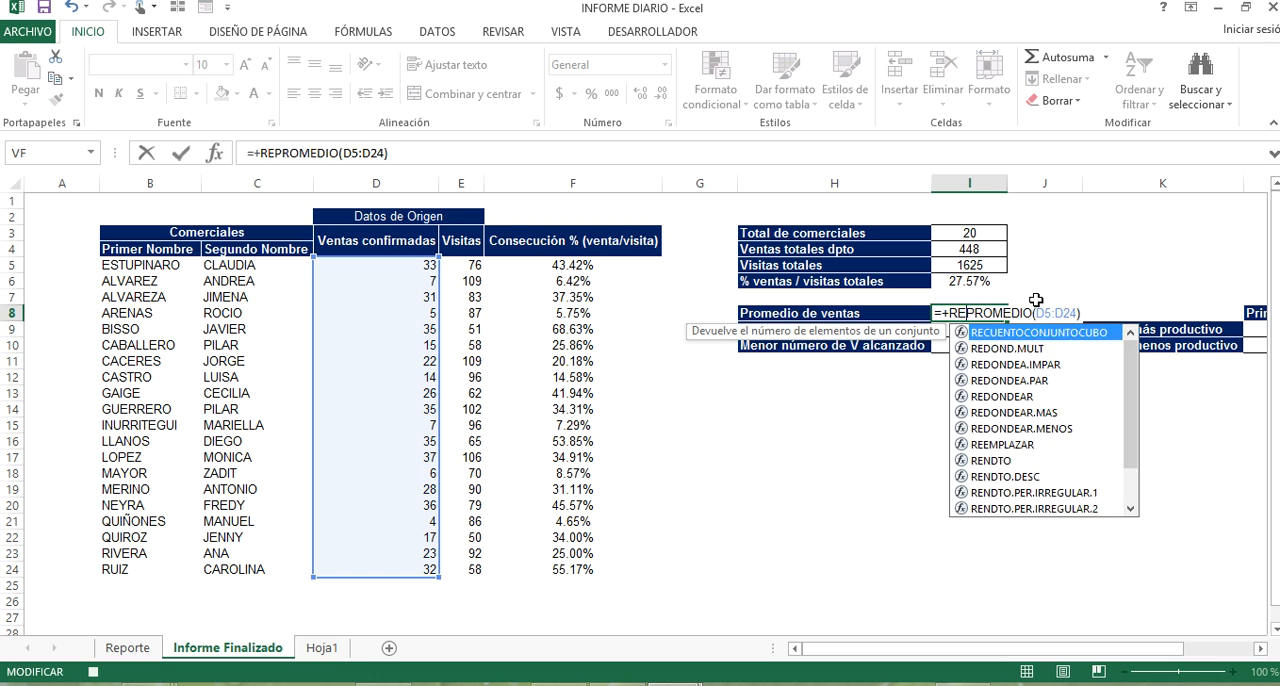
type("ON")
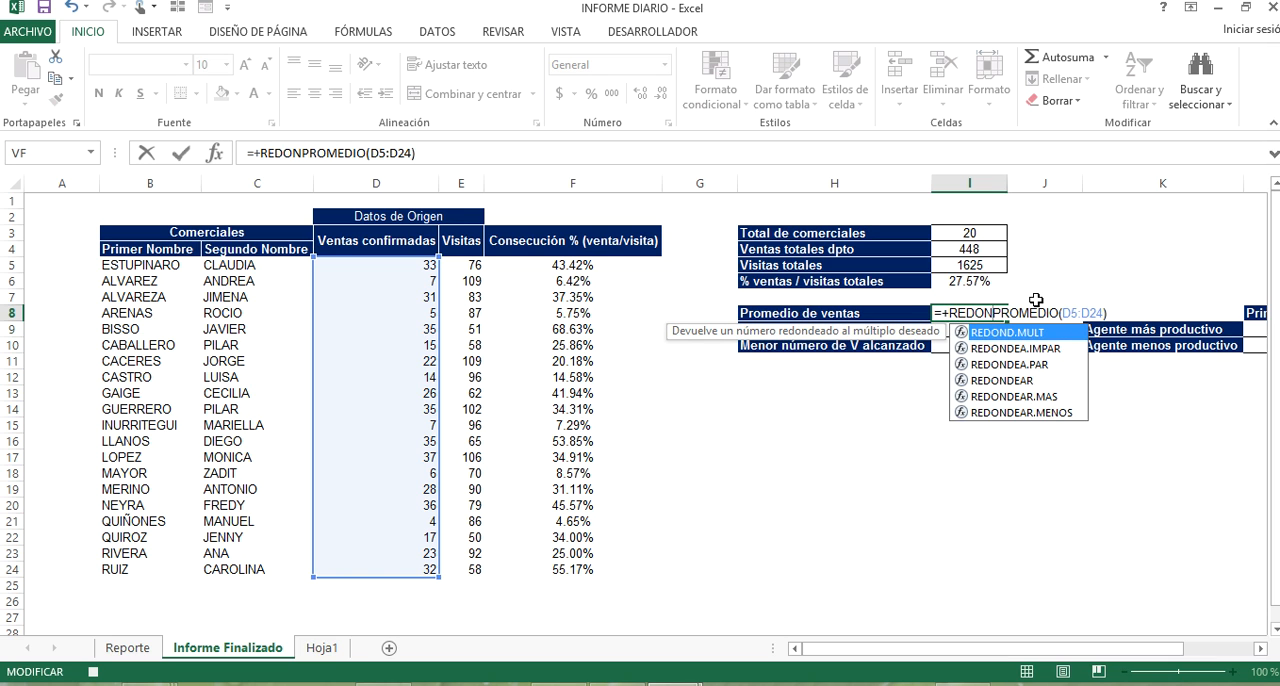
key("Down")
key("Down")
key("Down")
key("Tab")
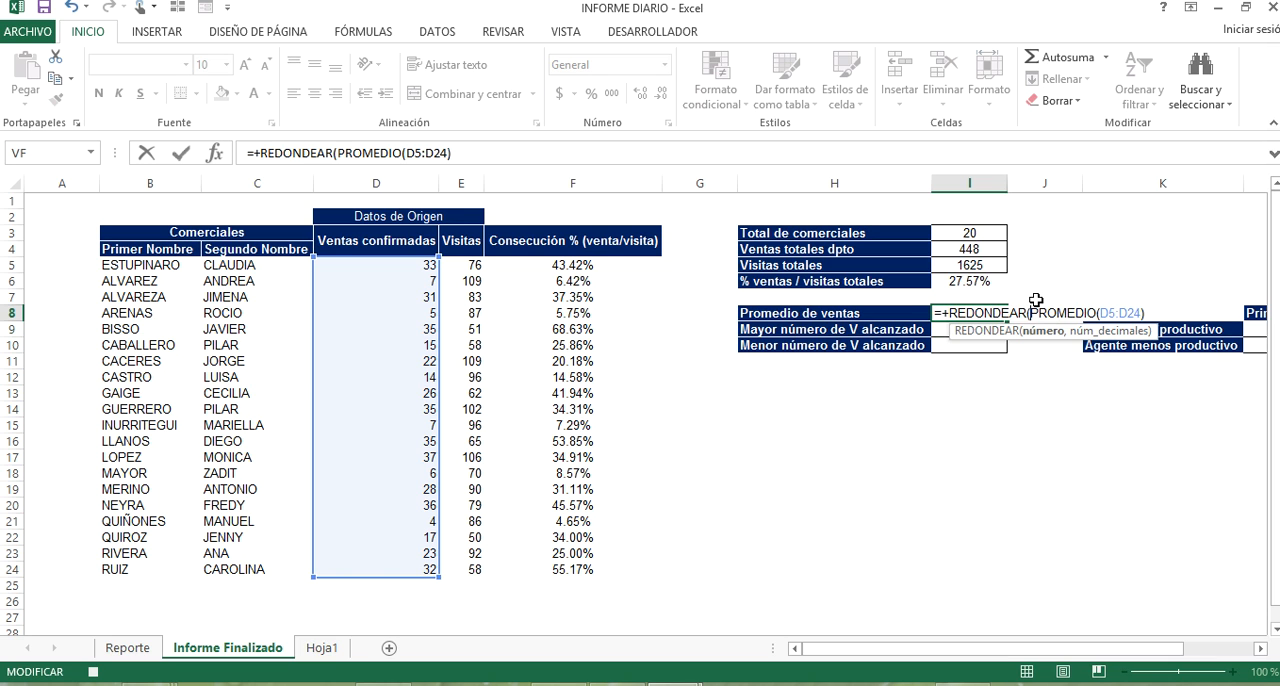
left_click(1155, 315)
type(",")
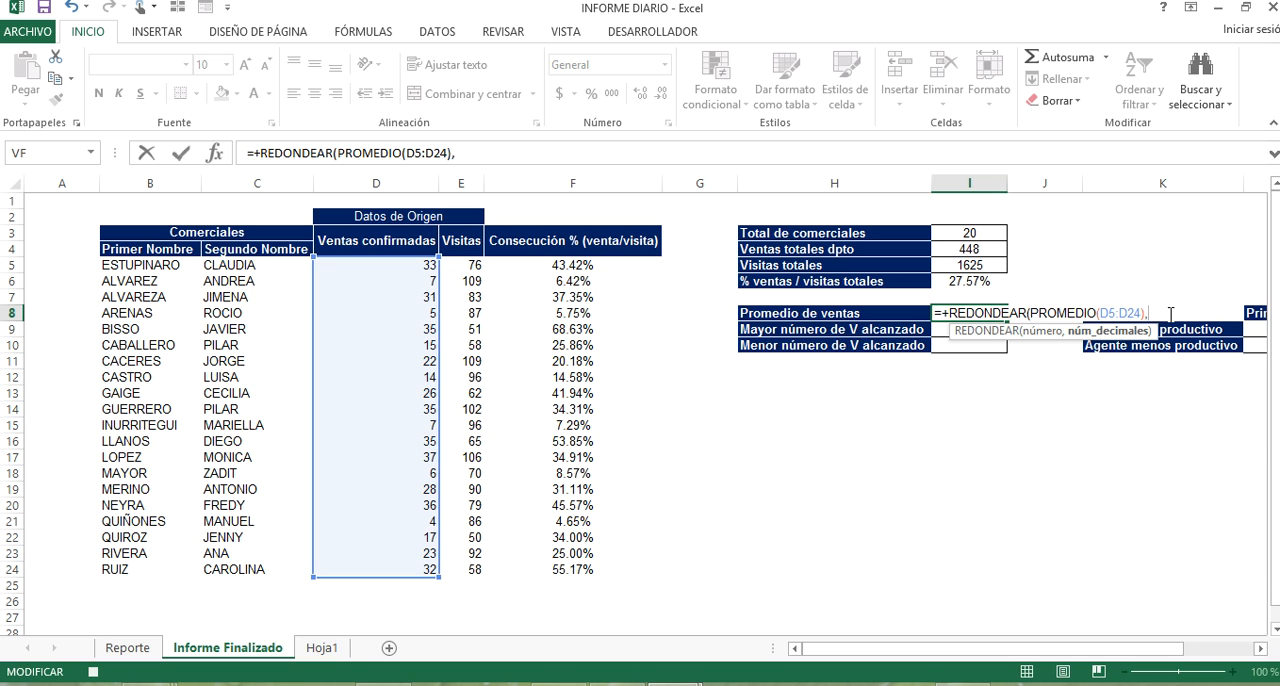
type("0")
key("Return")
Centre cells I8:I10 horizontally and vertically.
left_click(999, 299)
left_click(990, 311)
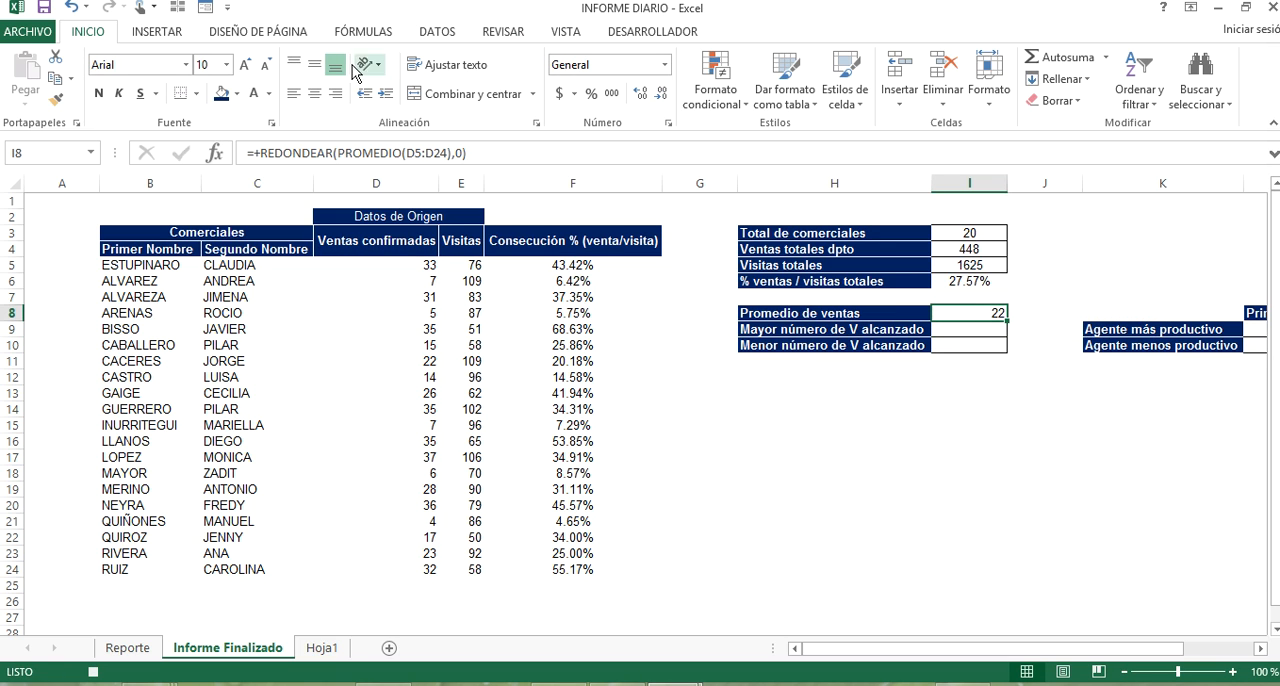
key("shift+Down")
key("shift+Down")
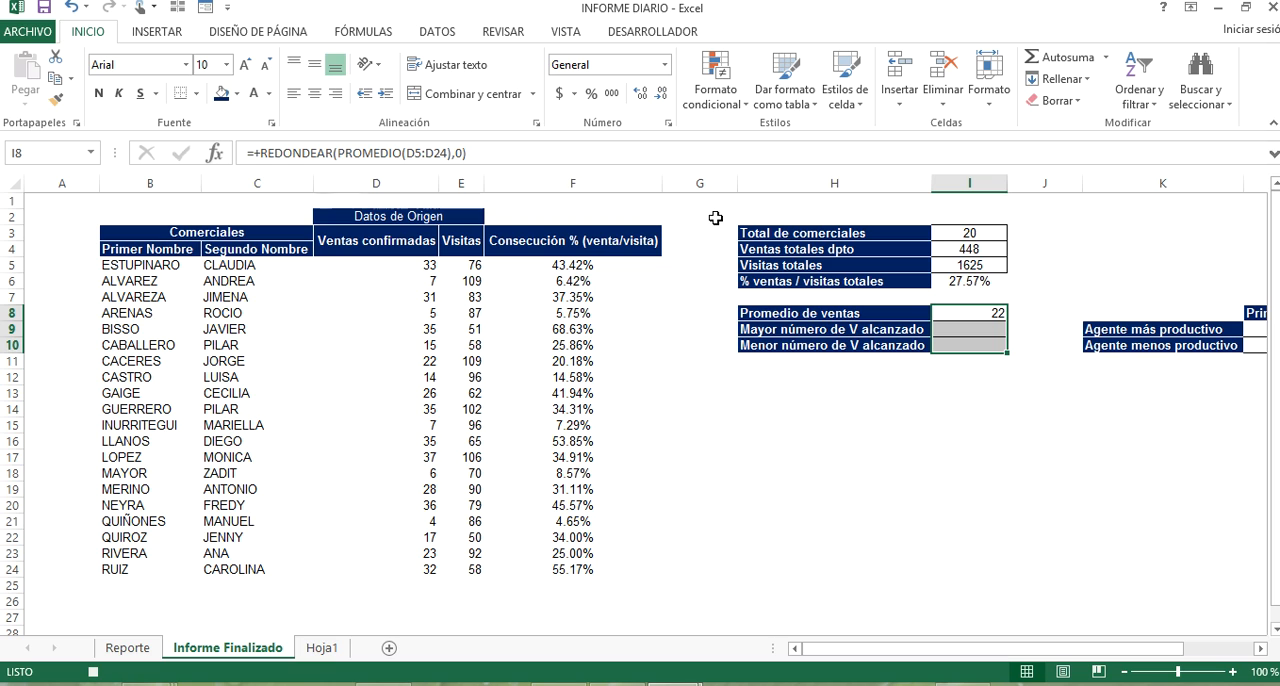
left_click(314, 64)
left_click(314, 93)
left_click(1040, 283)
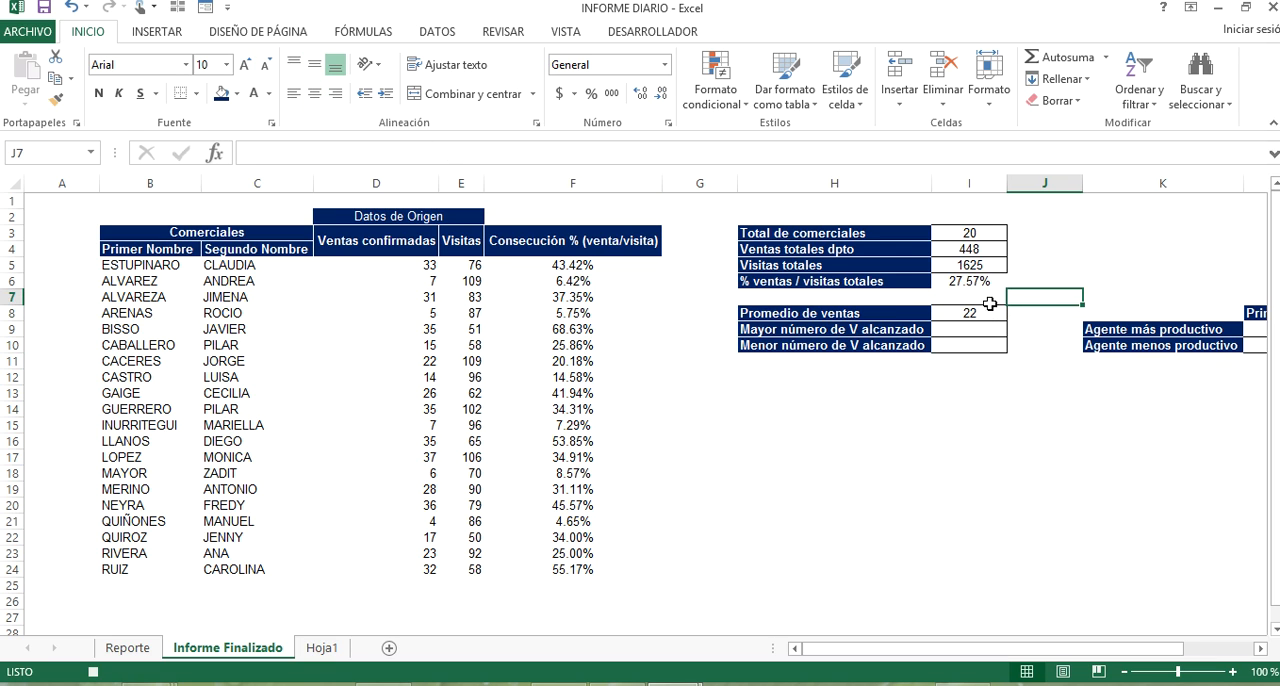
Apply all borders to the % ventas / visitas totales cell I6.
left_click(993, 281)
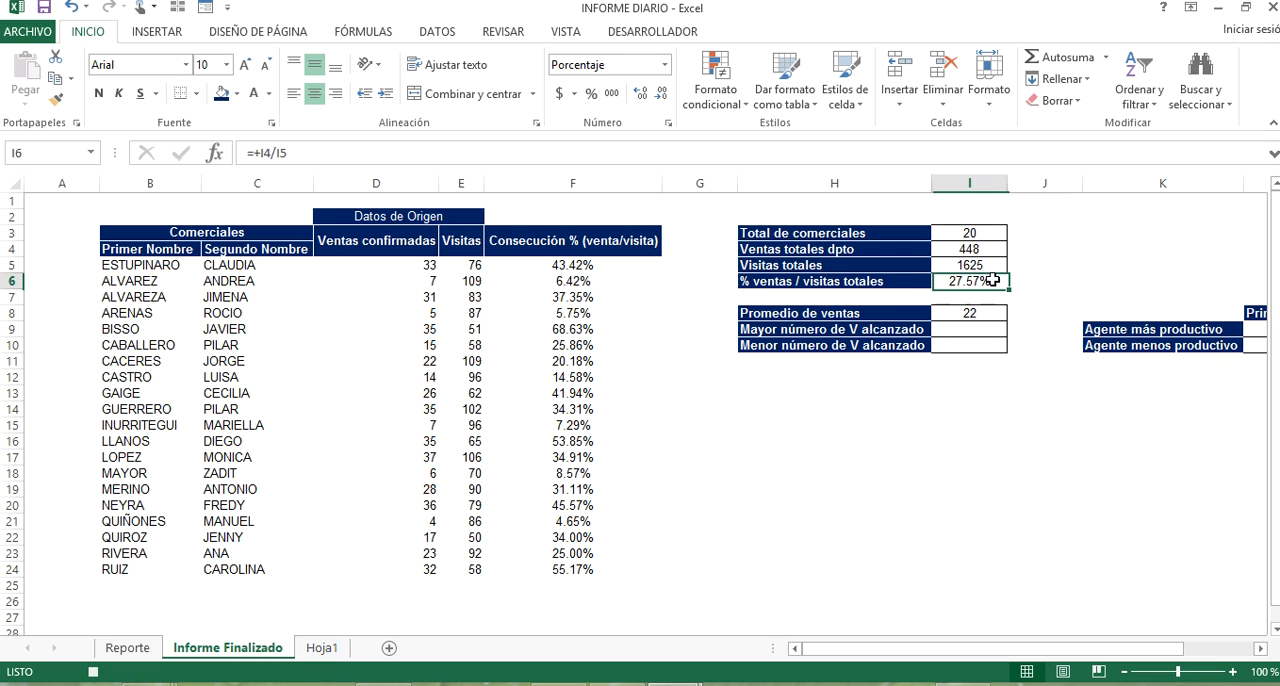
left_click(197, 94)
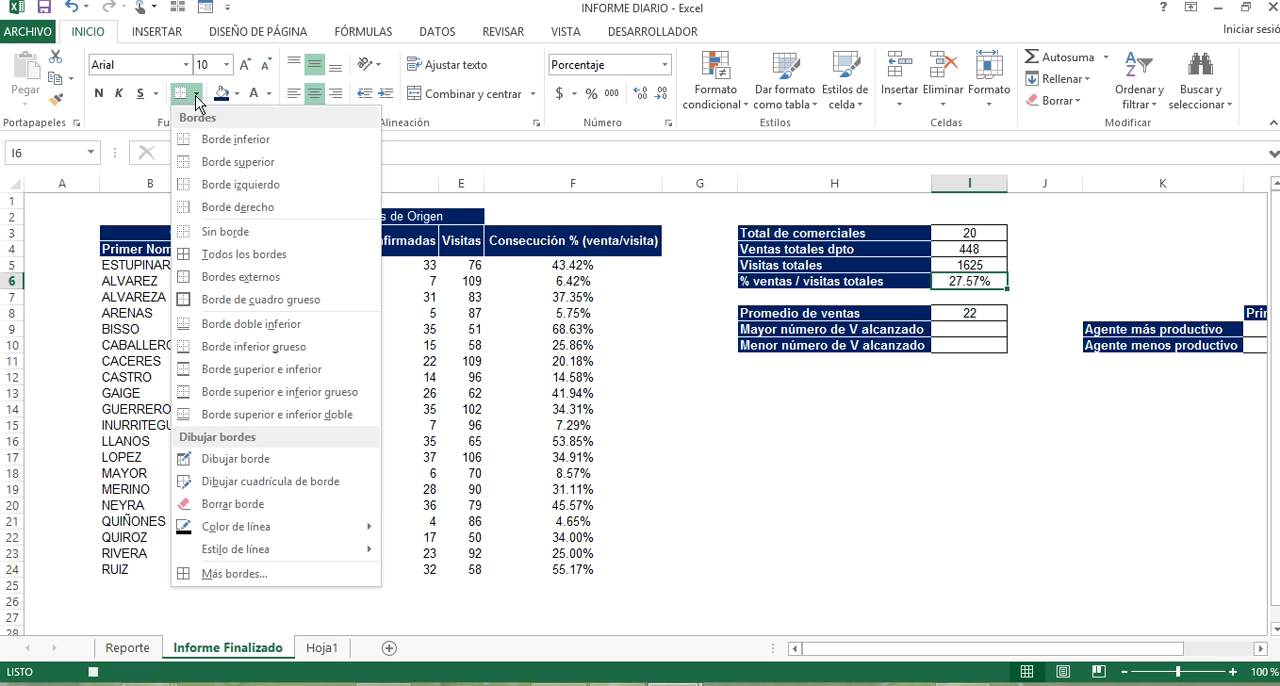
left_click(302, 250)
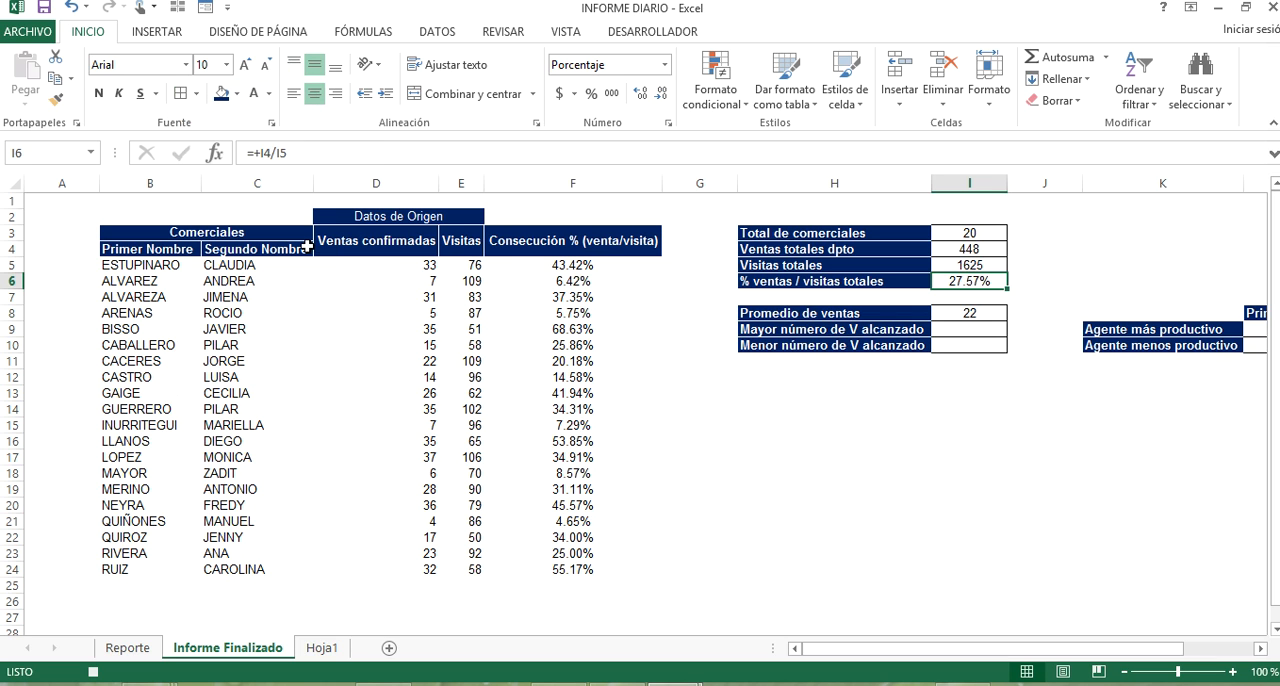
left_click(1042, 300)
Find the highest confirmed sales in I9 for Mayor número de V alcanzado with the MAX function over D5:D24.
left_click(982, 329)
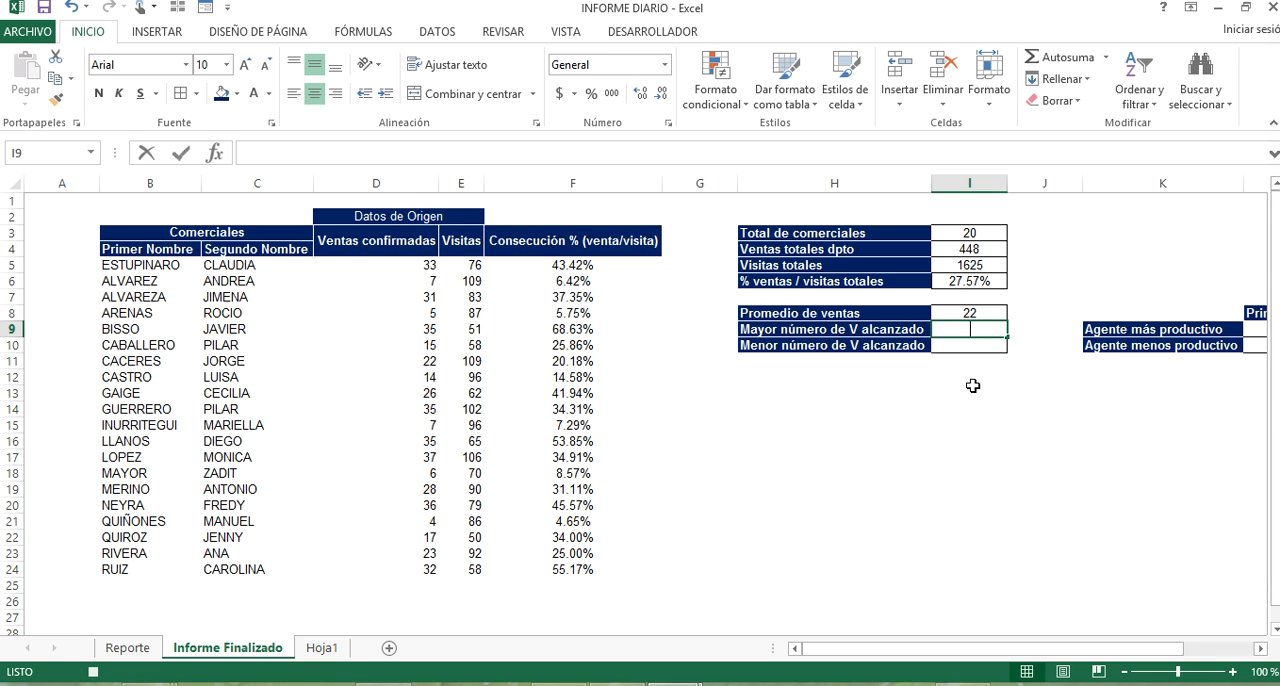
type("+")
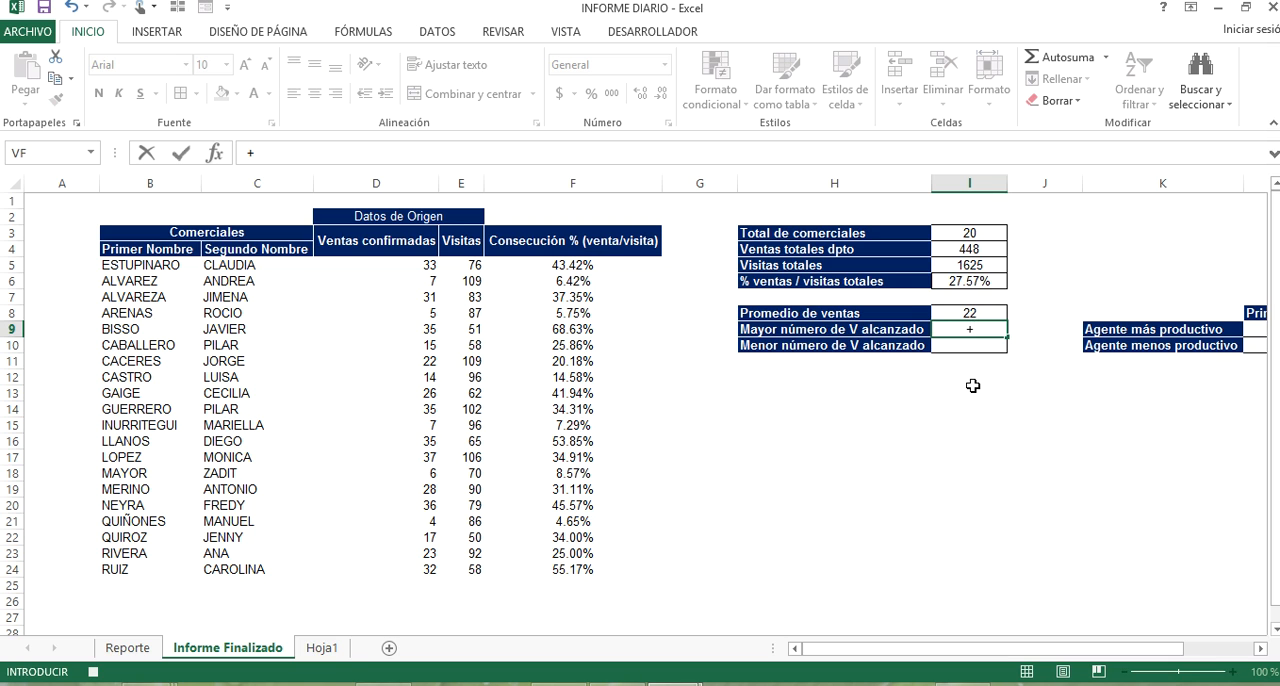
type("MAX(")
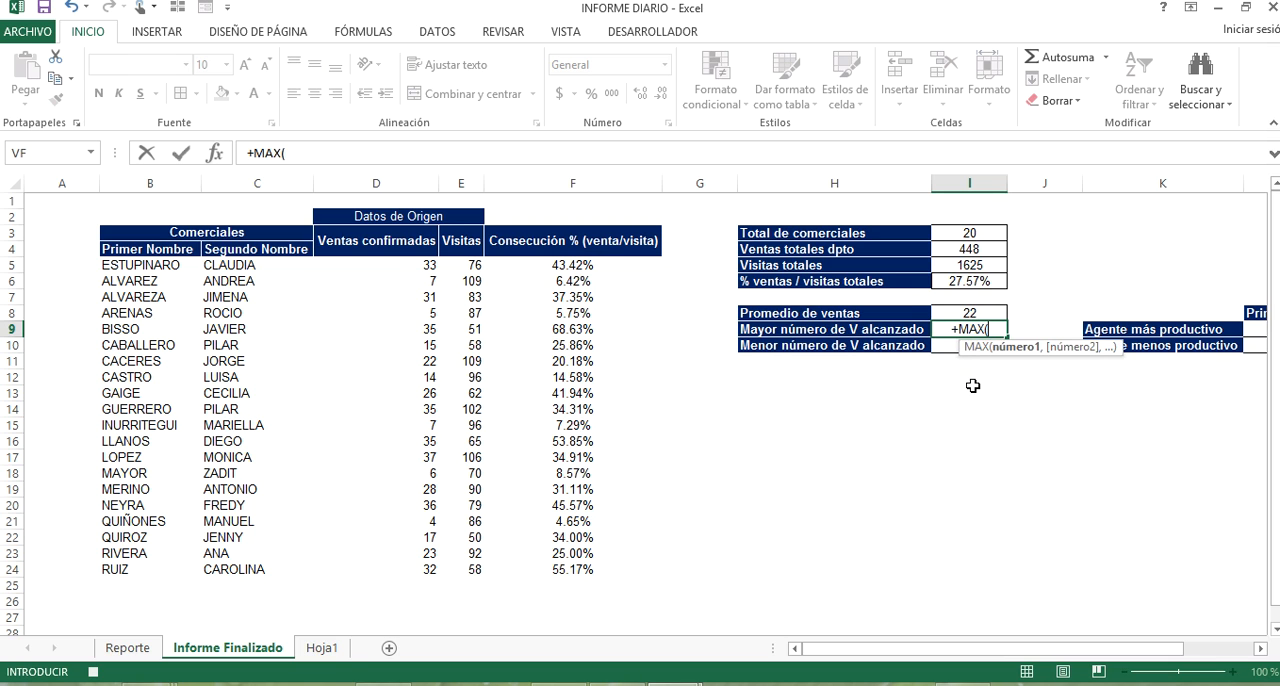
left_click(408, 265)
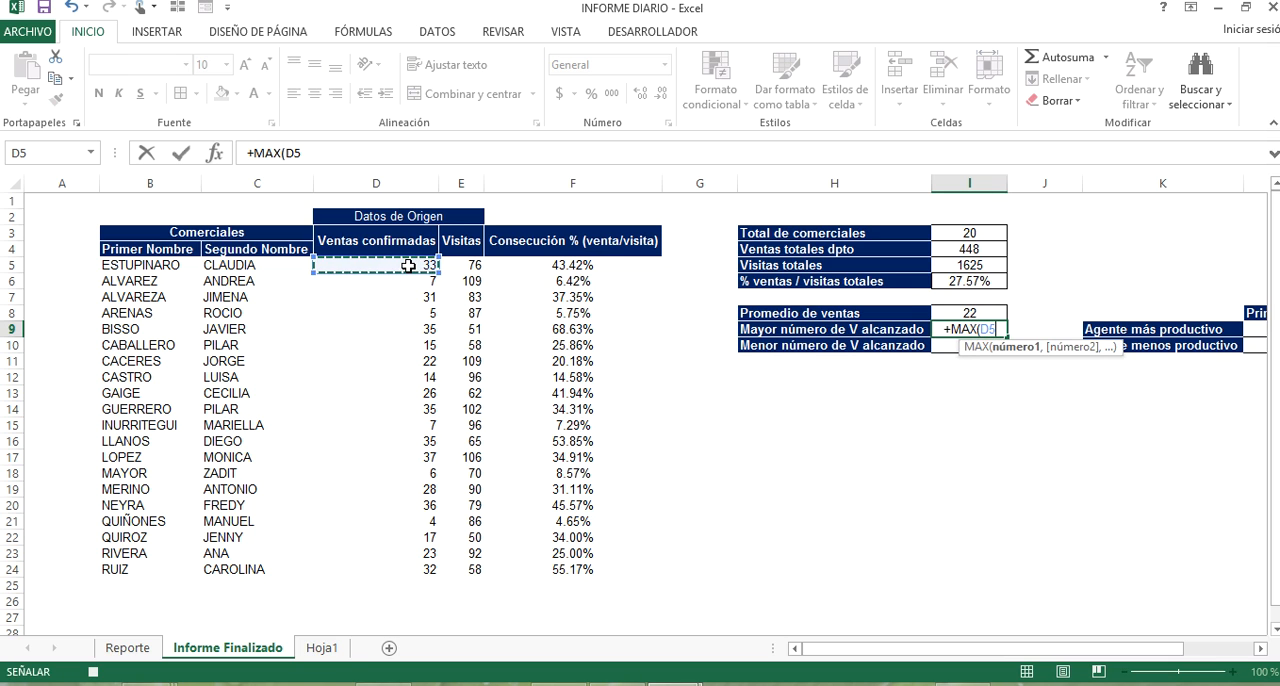
key("ctrl+shift+Down")
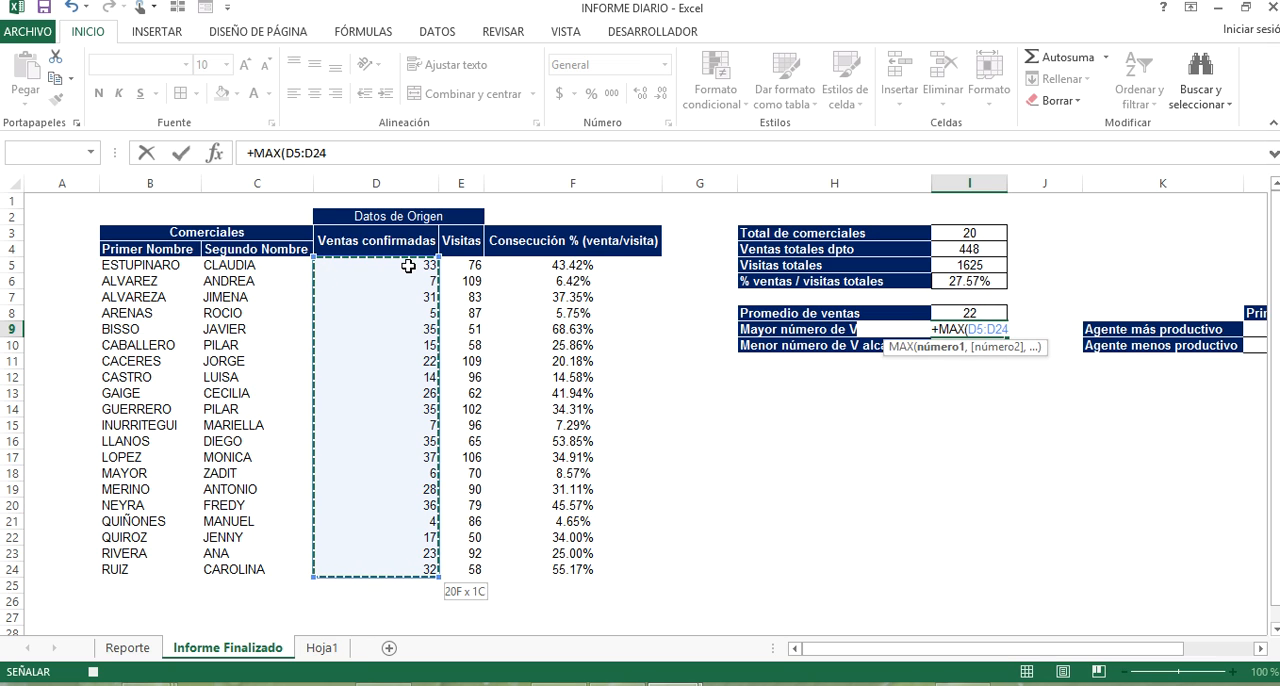
key("Return")
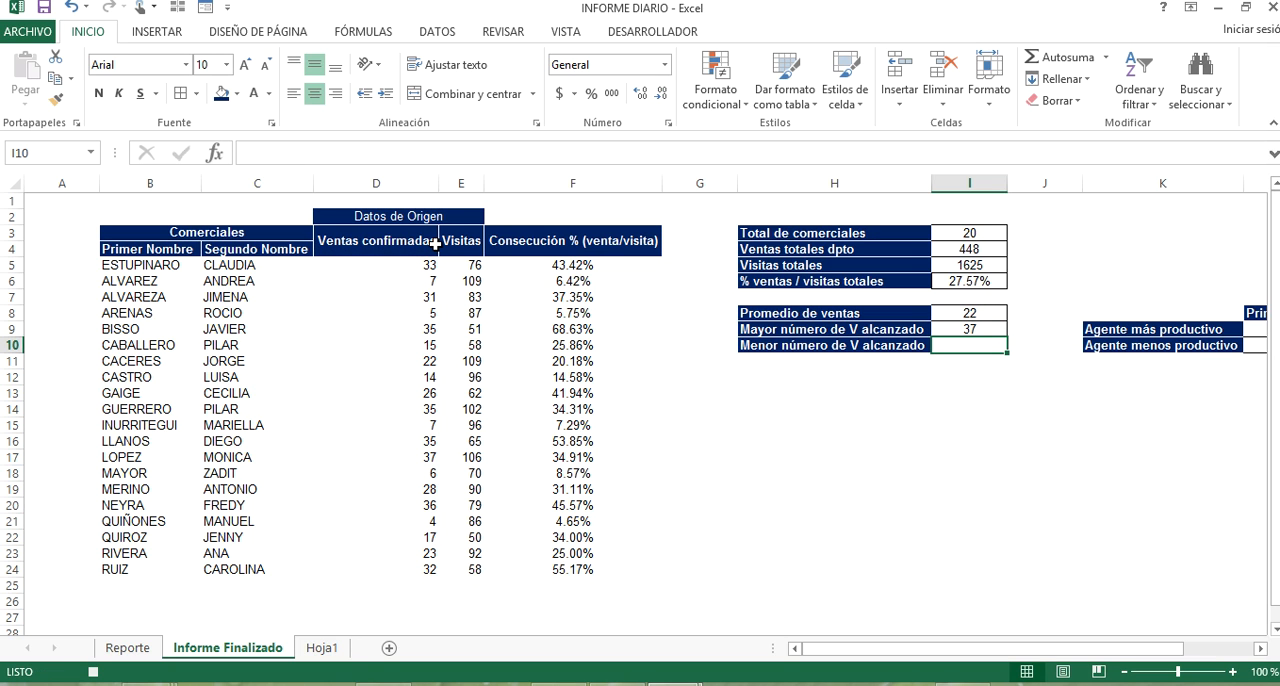
Find the lowest confirmed sales in I10 for Menor número de V alcanzado with the MIN function over D5:D24.
type("+")
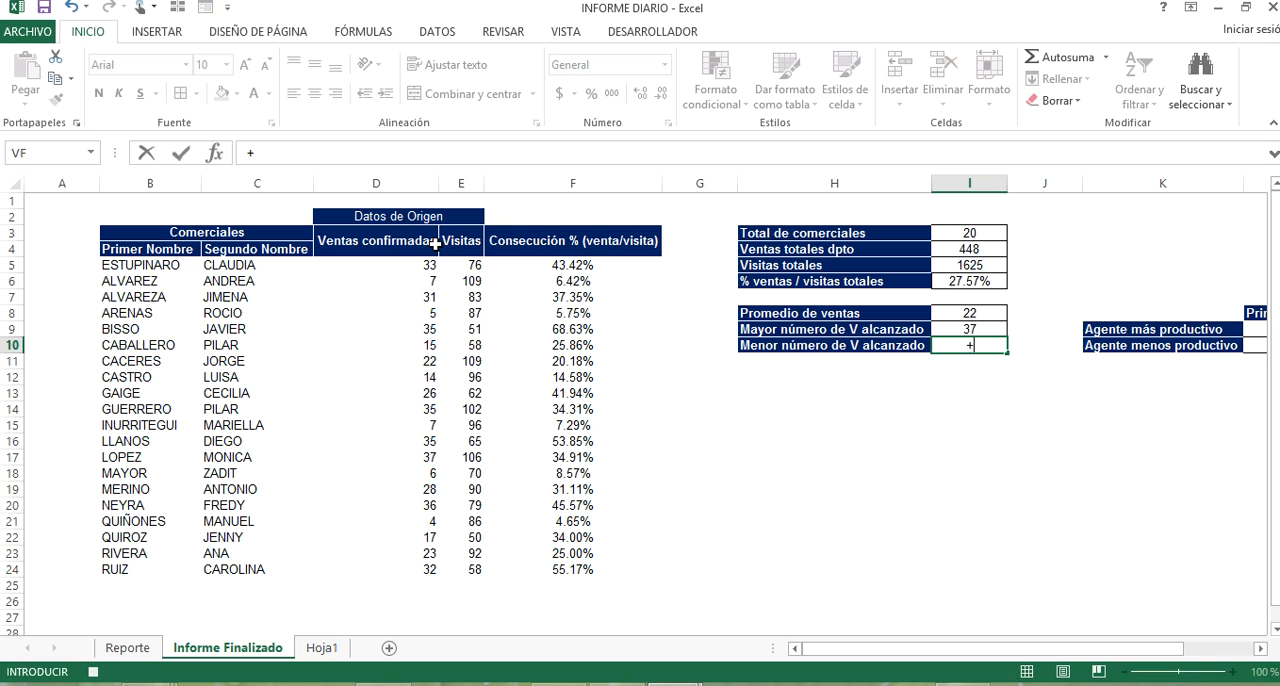
type("MIN")
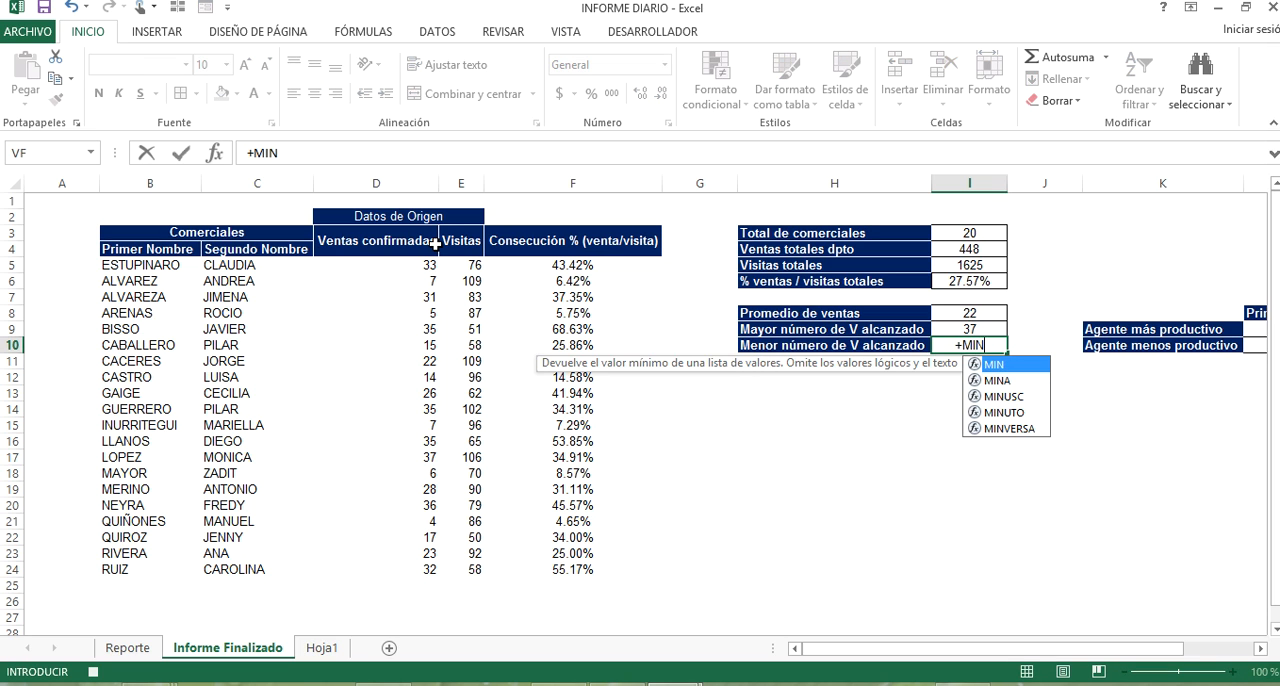
type("(")
left_click(380, 262)
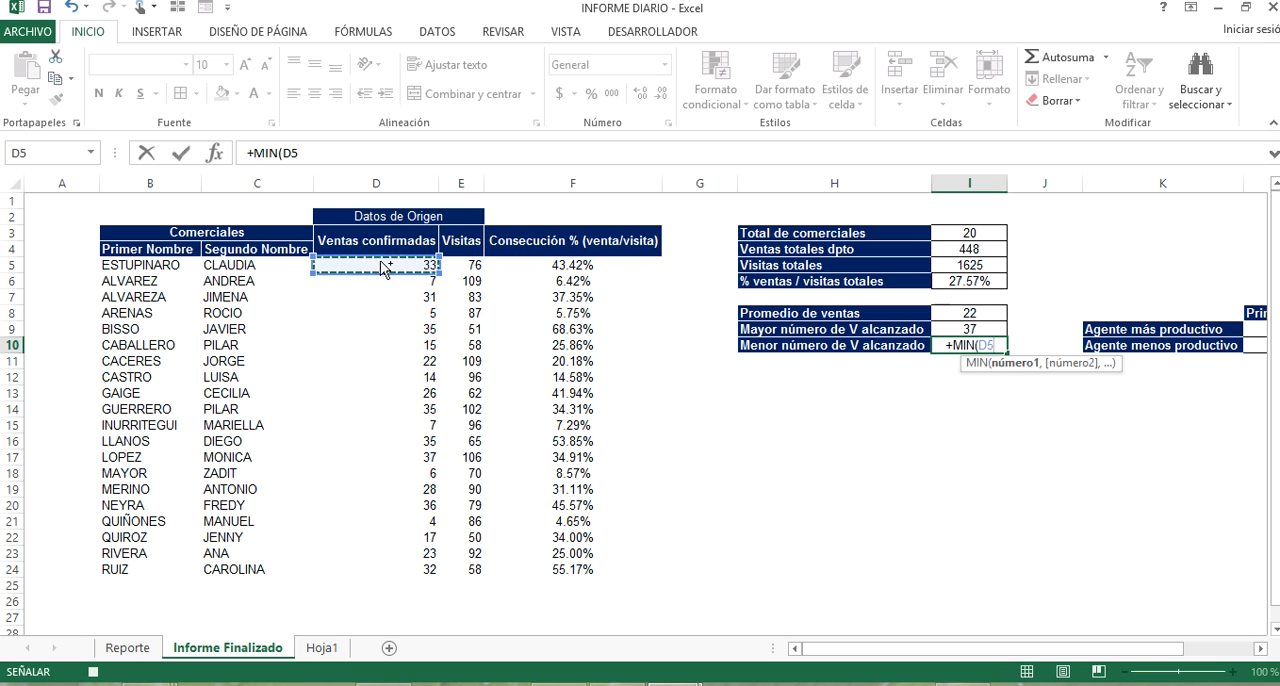
key("ctrl+shift+Down")
type(")")
key("Return")
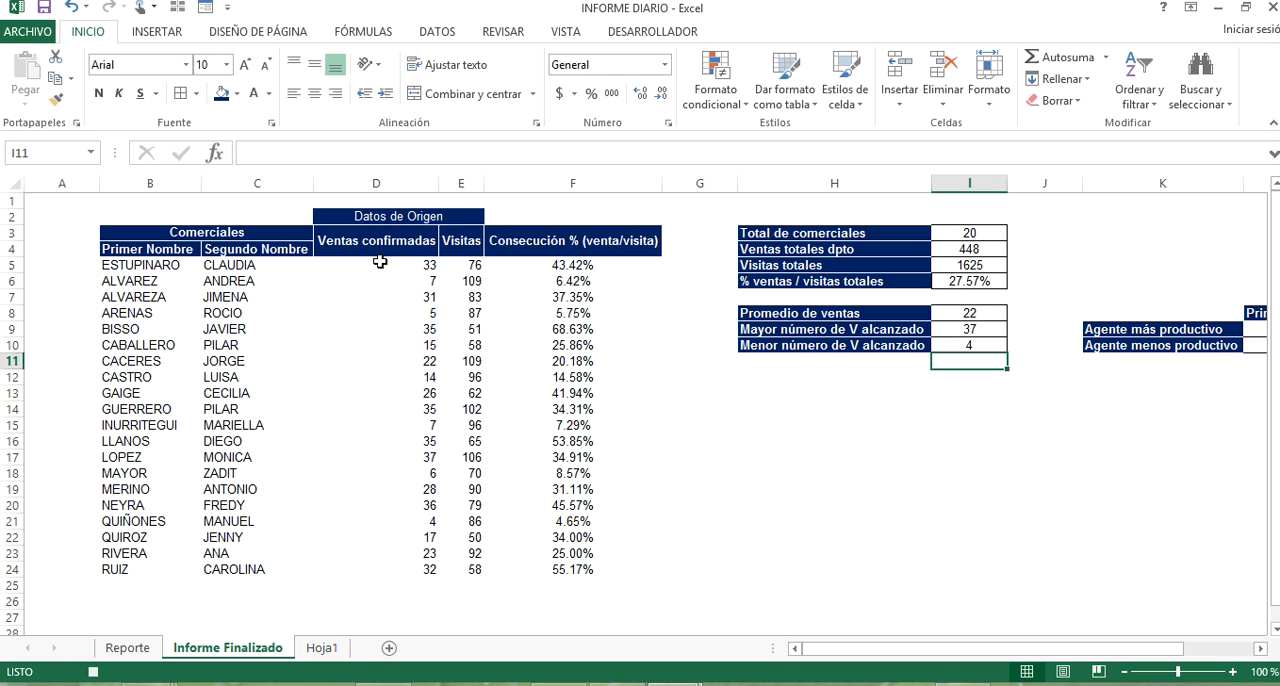
Examine the confirmed sales, the highest and lowest sales in I9:I10, and the most and least productive agent table.
left_click_drag(957, 649, 1035, 645)
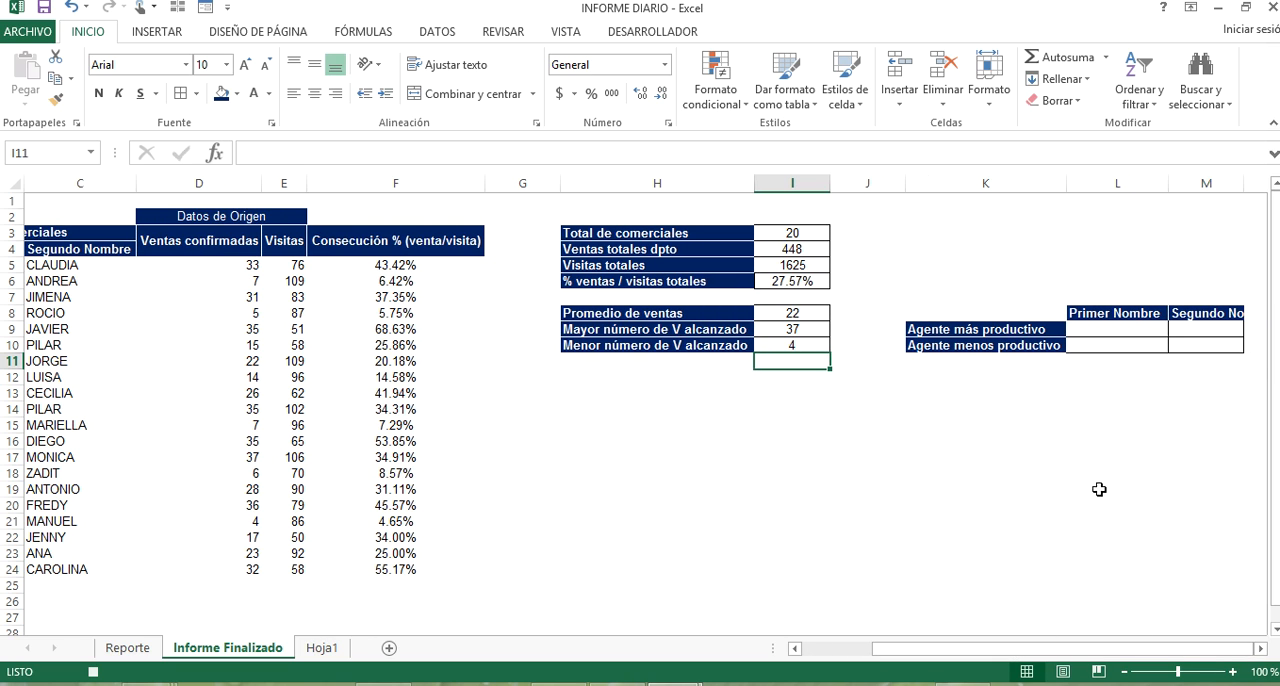
left_click(1095, 331)
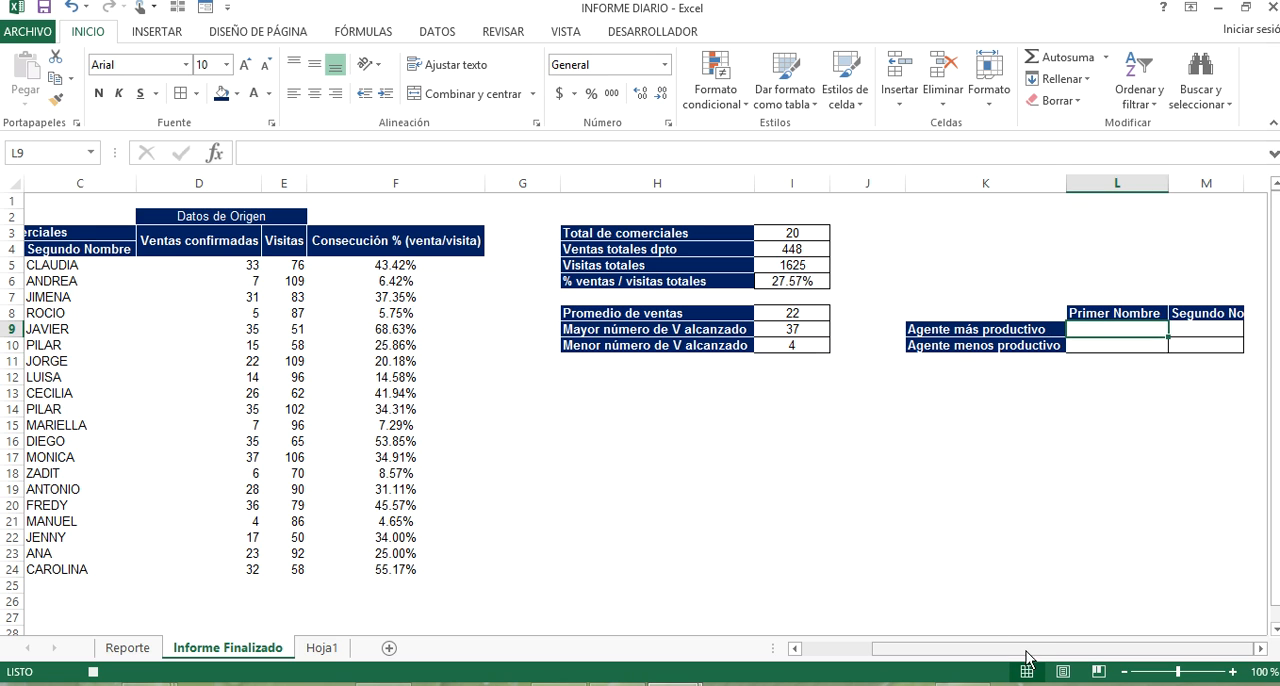
left_click_drag(1040, 657, 948, 657)
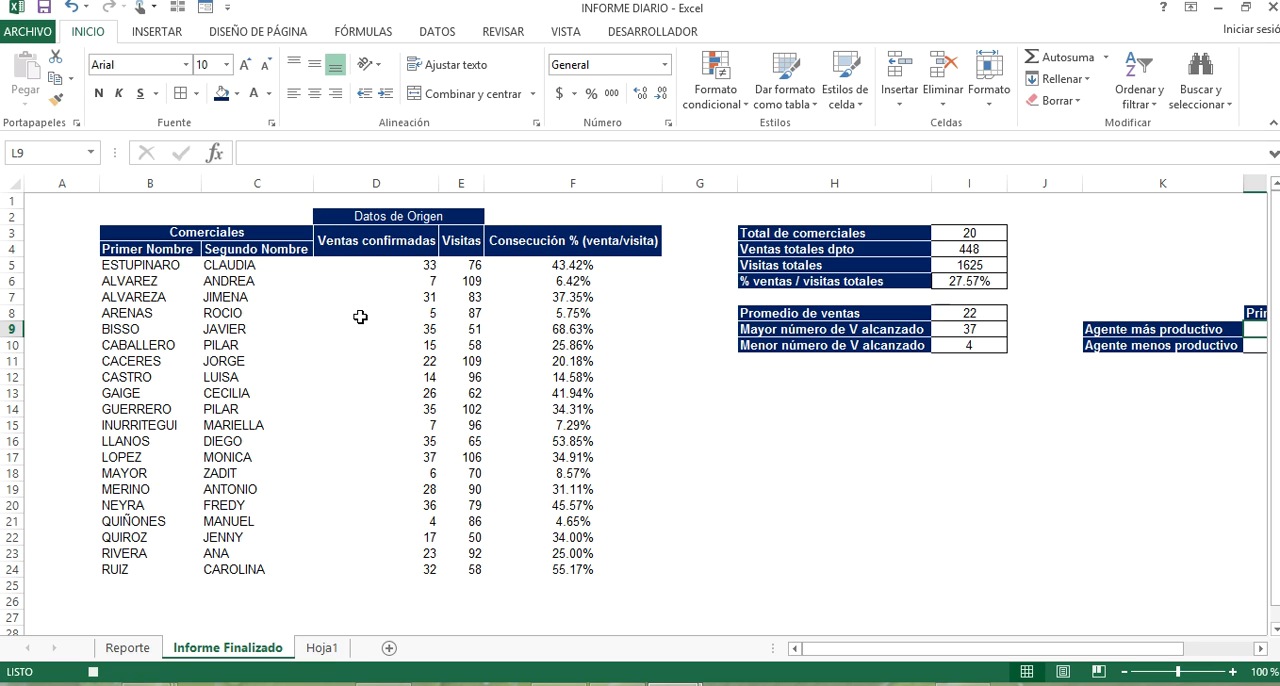
left_click(398, 268)
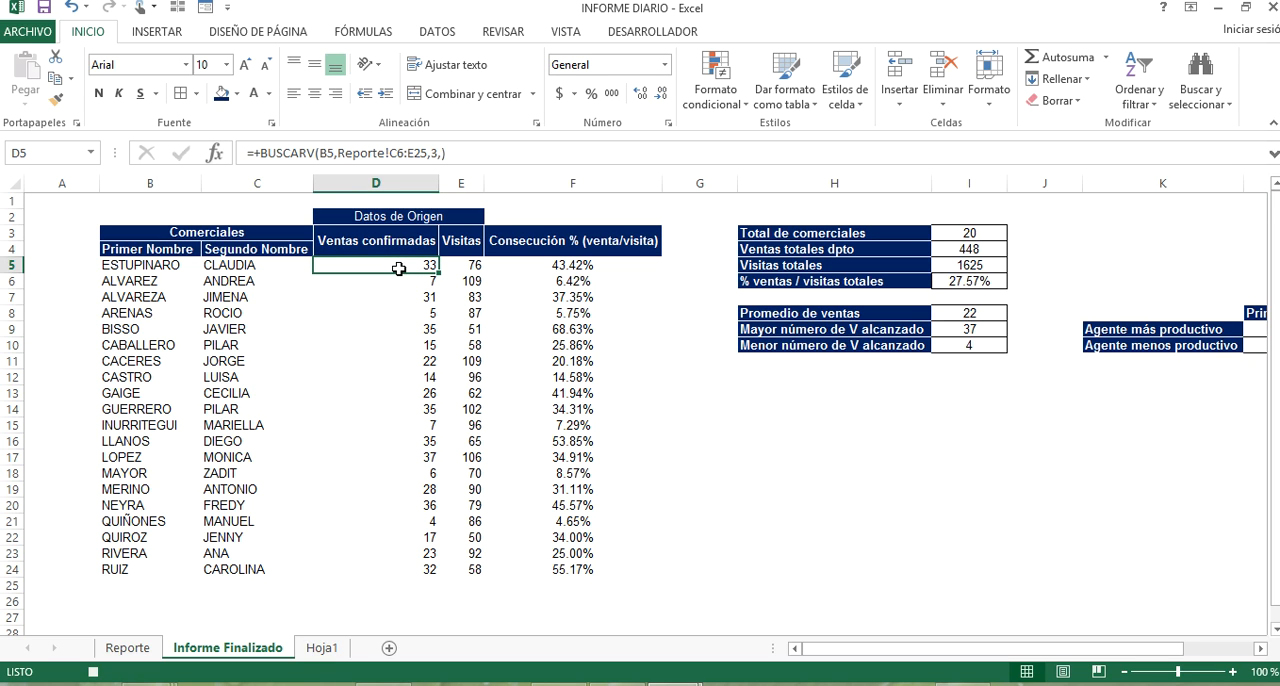
left_click(1032, 360)
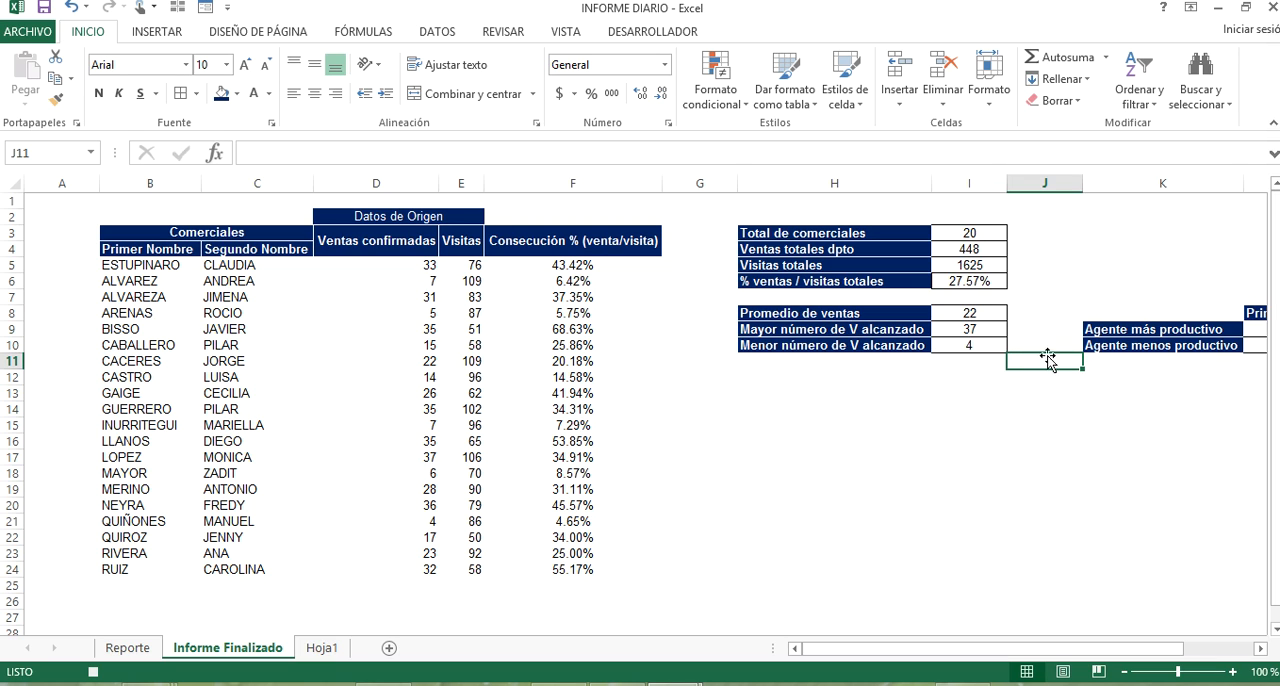
left_click(980, 333)
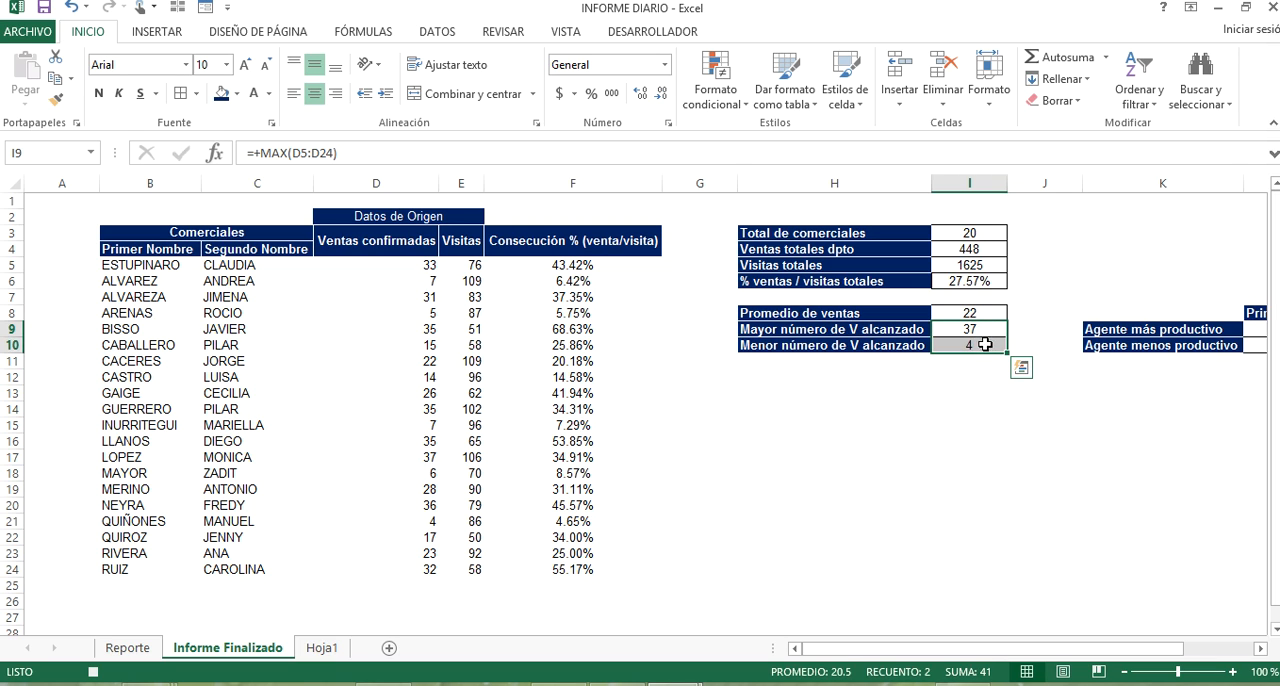
left_click(1138, 328)
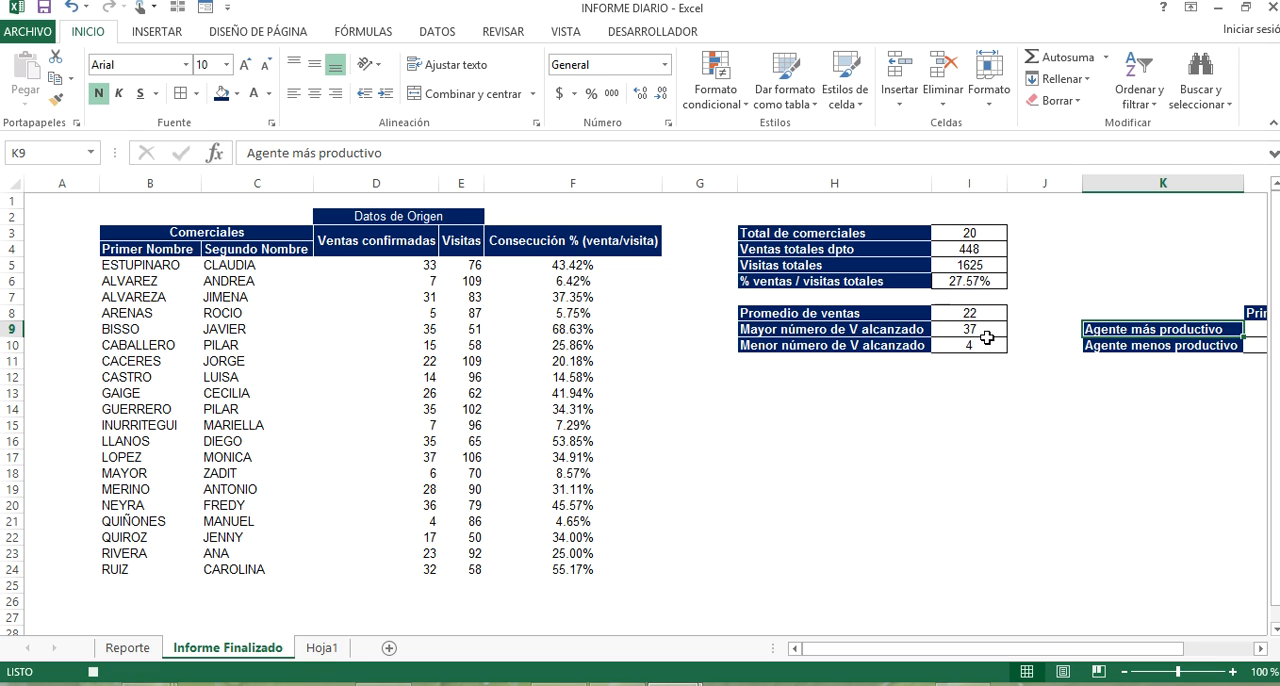
left_click(987, 344)
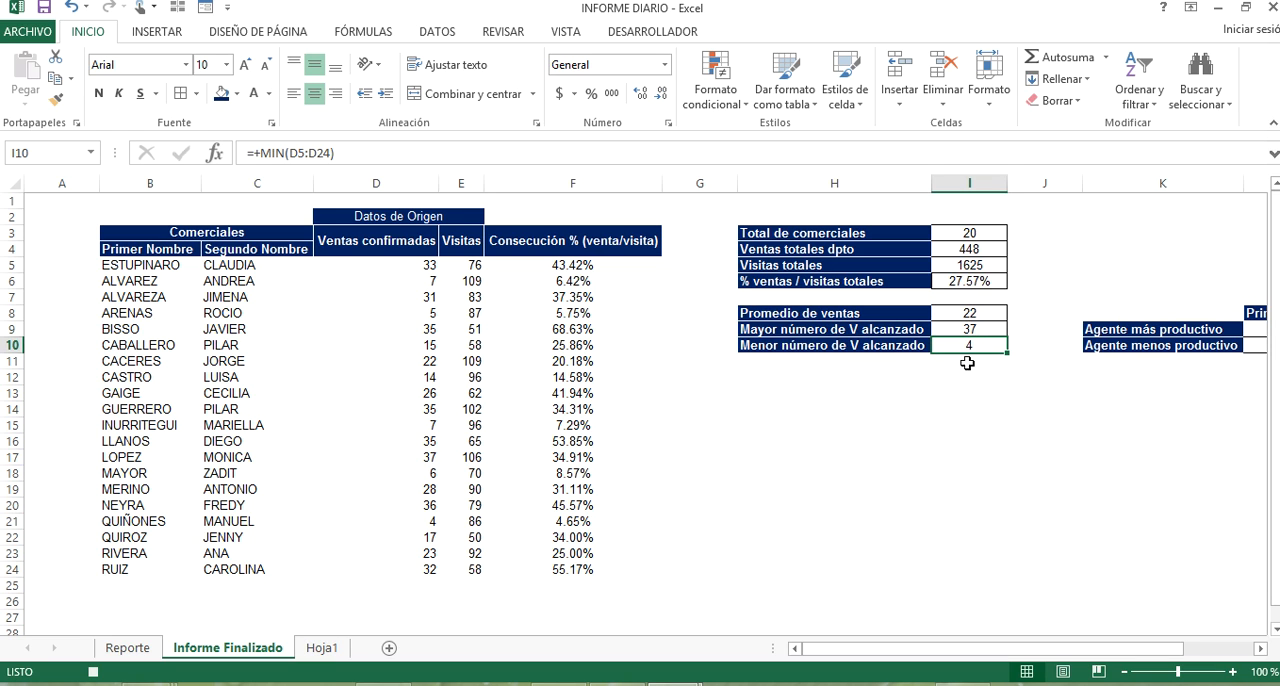
left_click(977, 331)
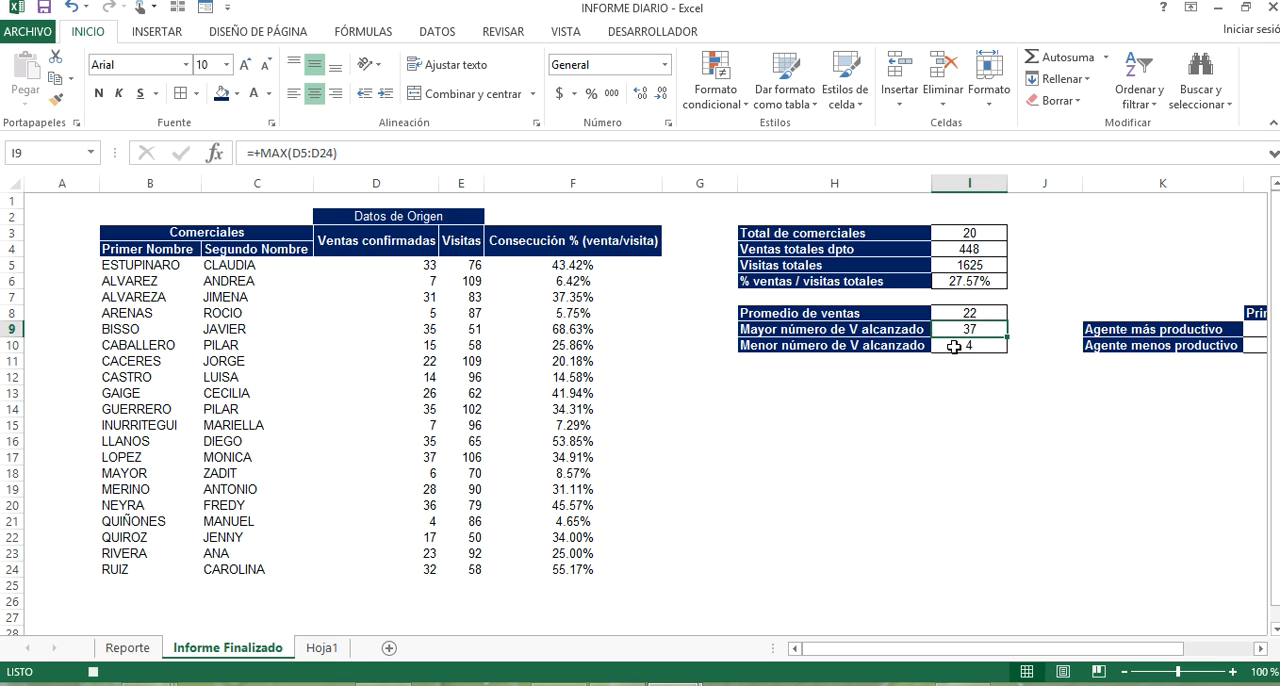
Copy the Ventas confirmadas figures in D5:D24 and paste them as values into column A starting at A5.
left_click_drag(428, 266, 405, 568)
key("ctrl+c")
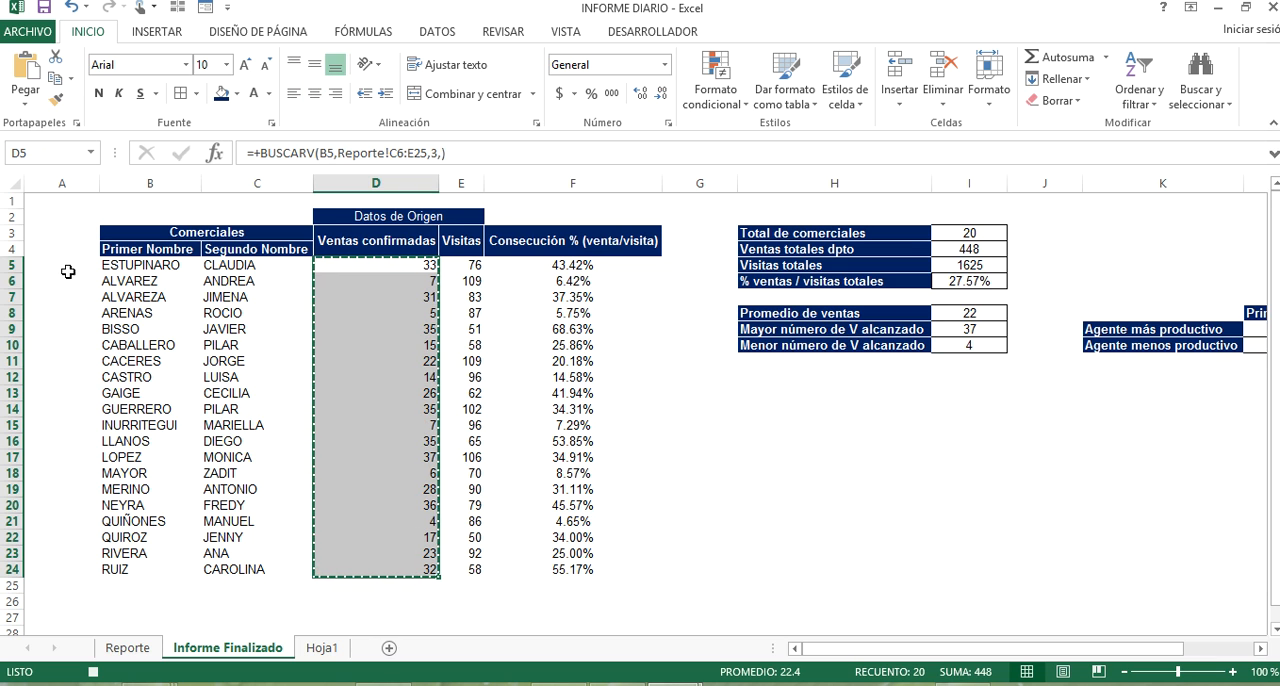
left_click(84, 262)
right_click(84, 260)
left_click(182, 318)
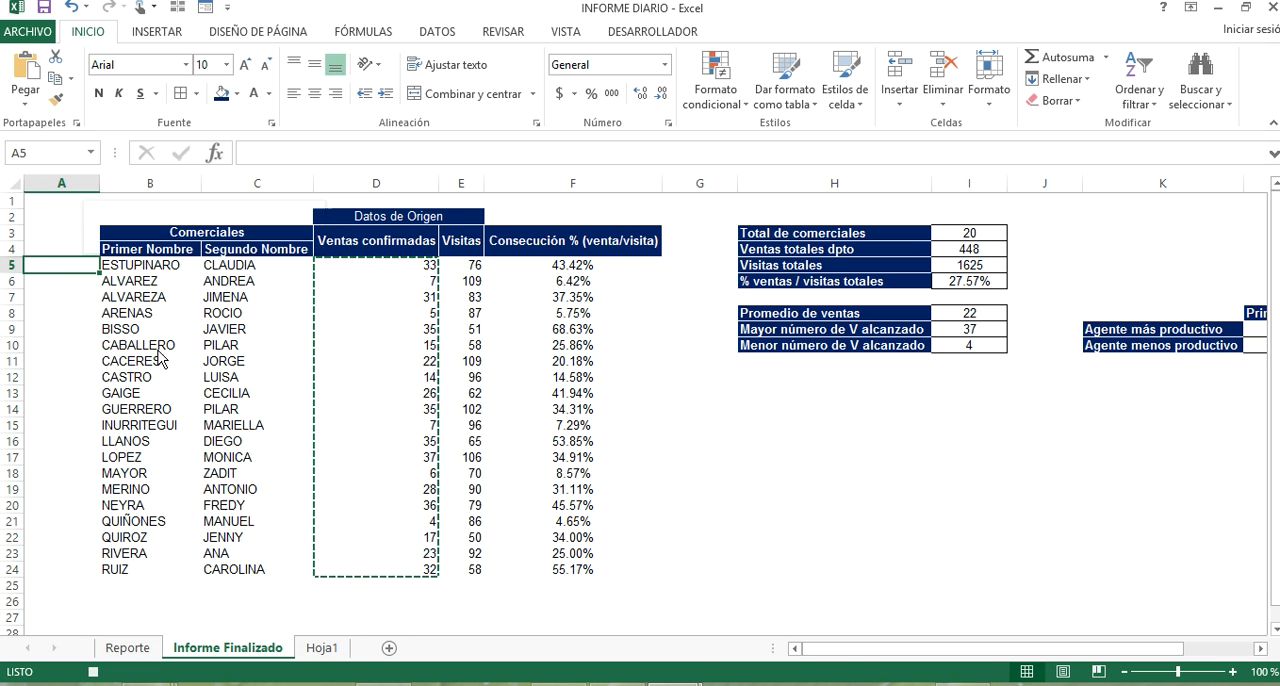
key("Escape")
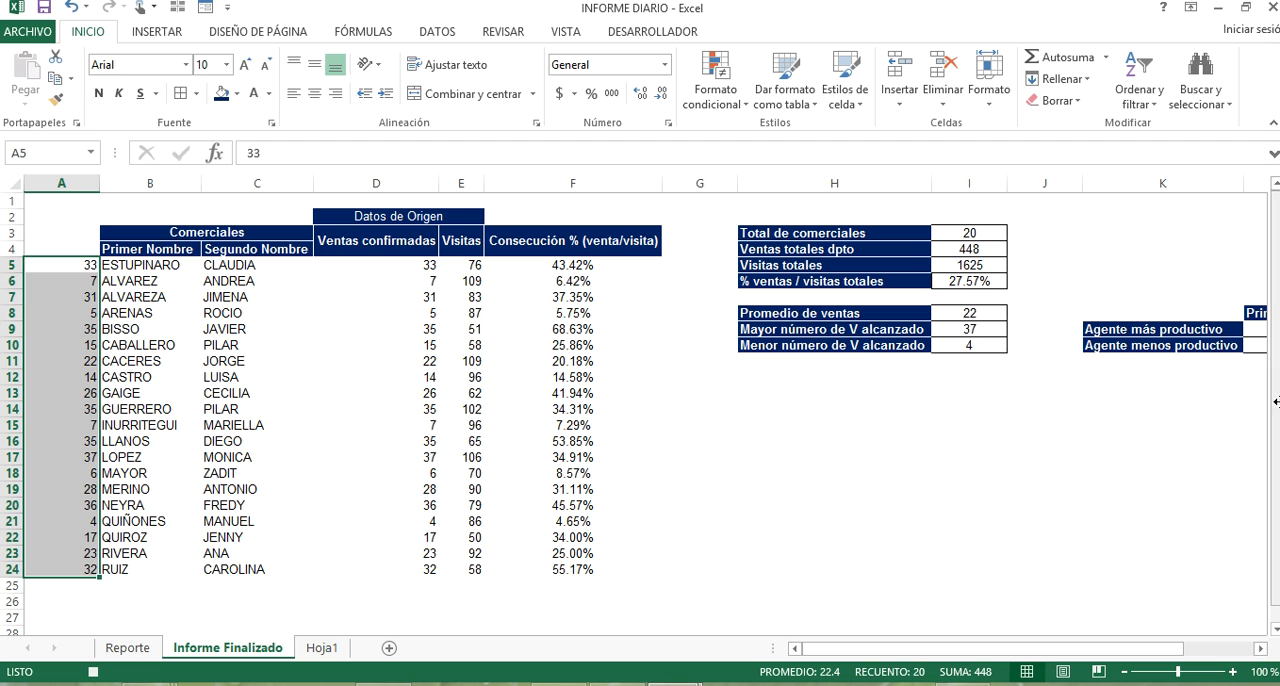
left_click(1190, 360)
left_click(1250, 330)
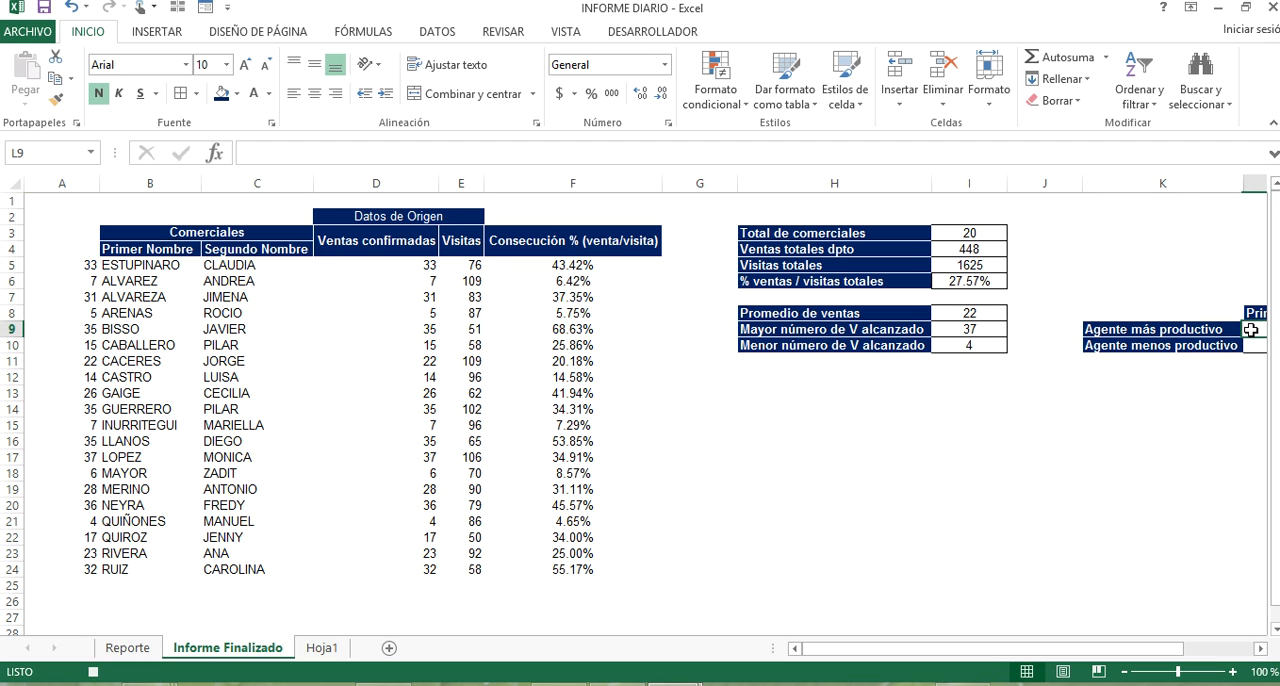
key("Right")
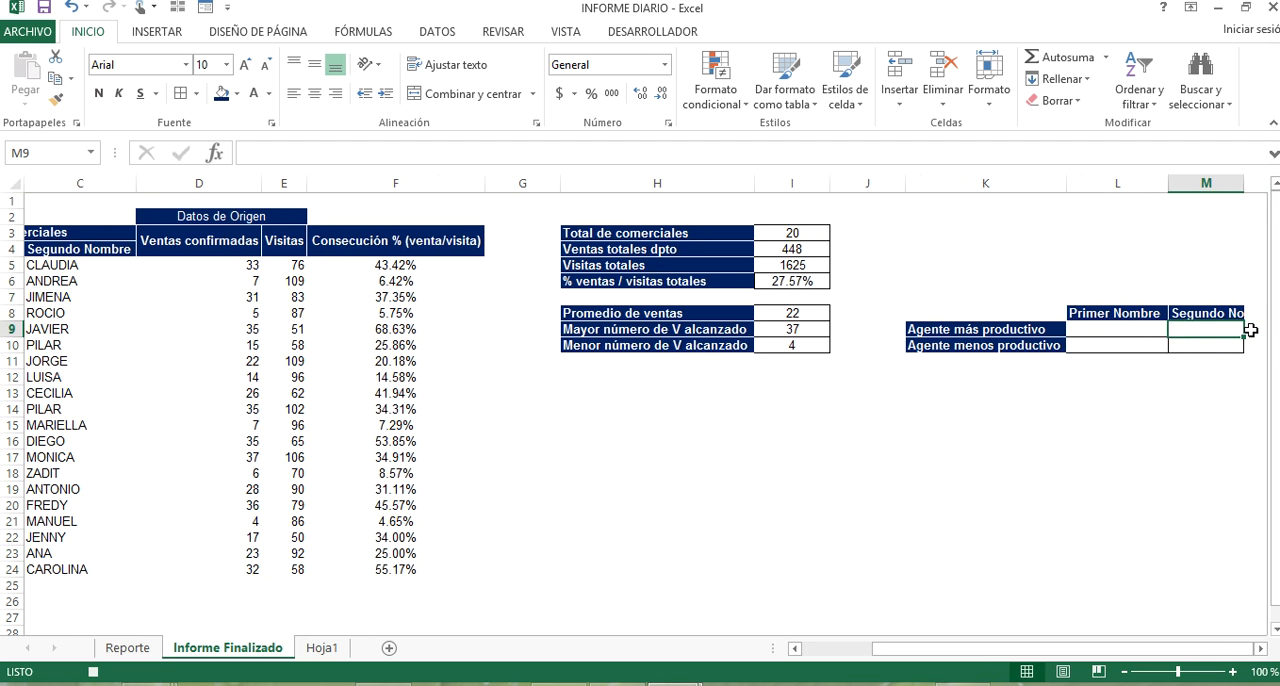
left_click(1155, 334)
type("+BUSCAR(")
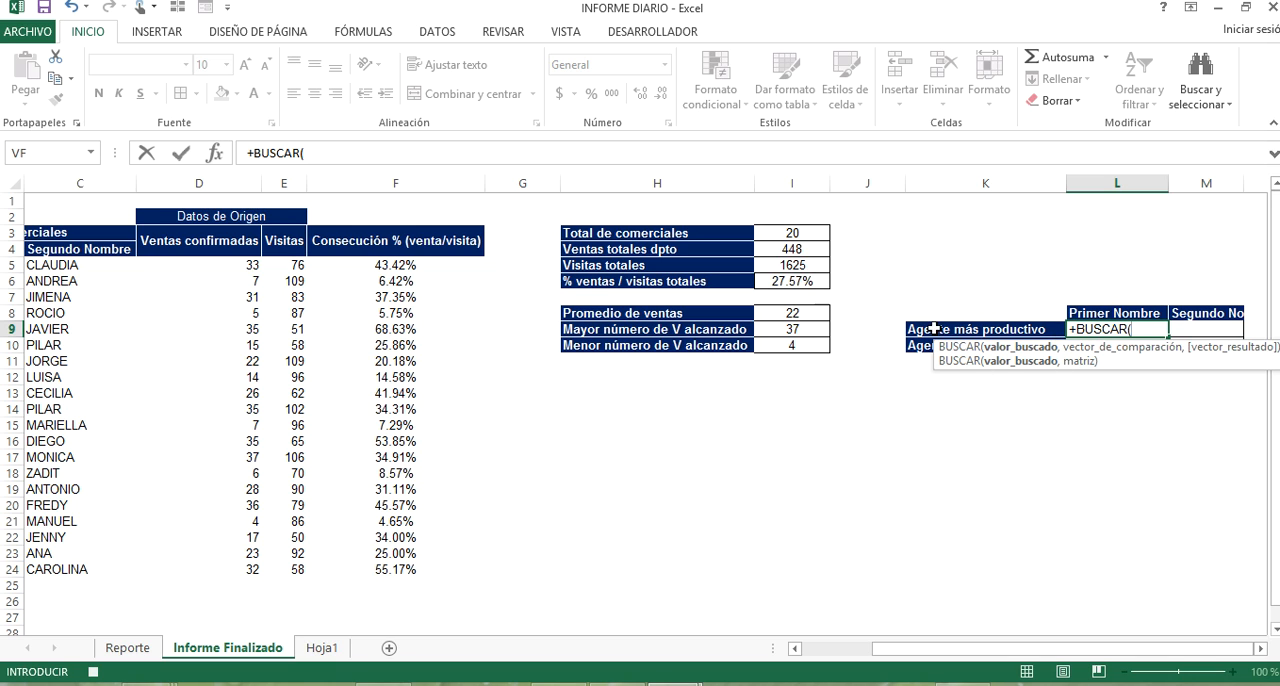
left_click(815, 332)
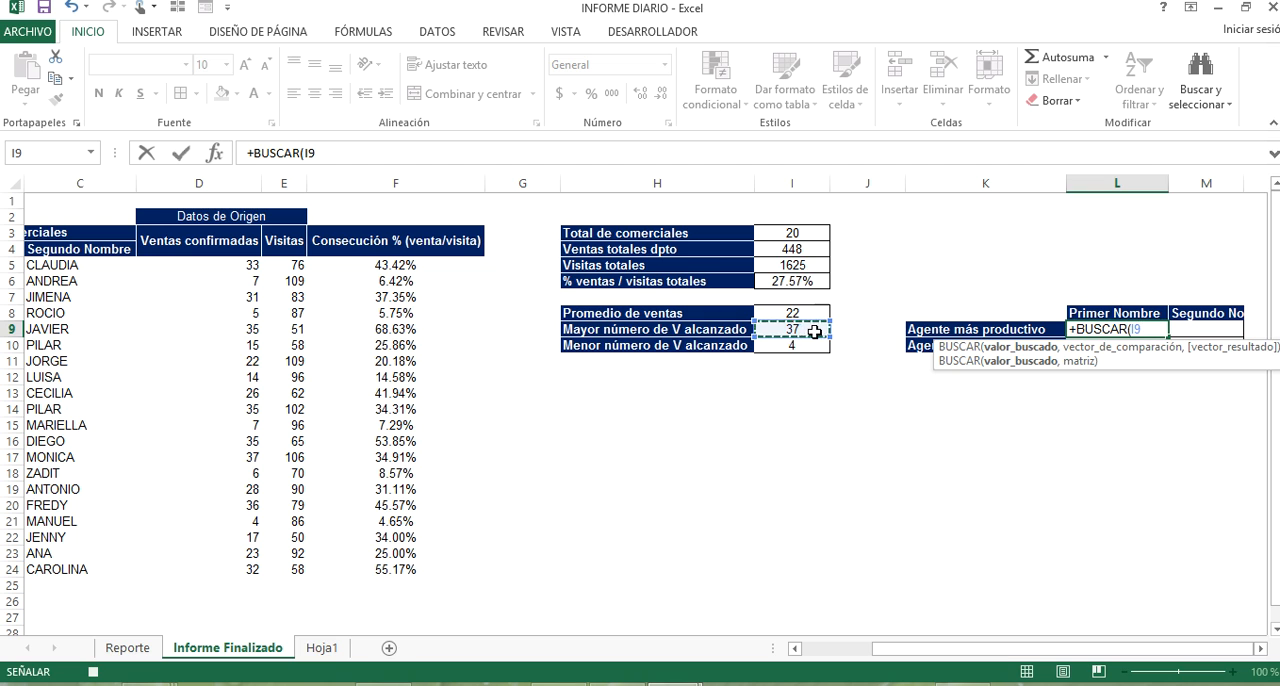
type(",")
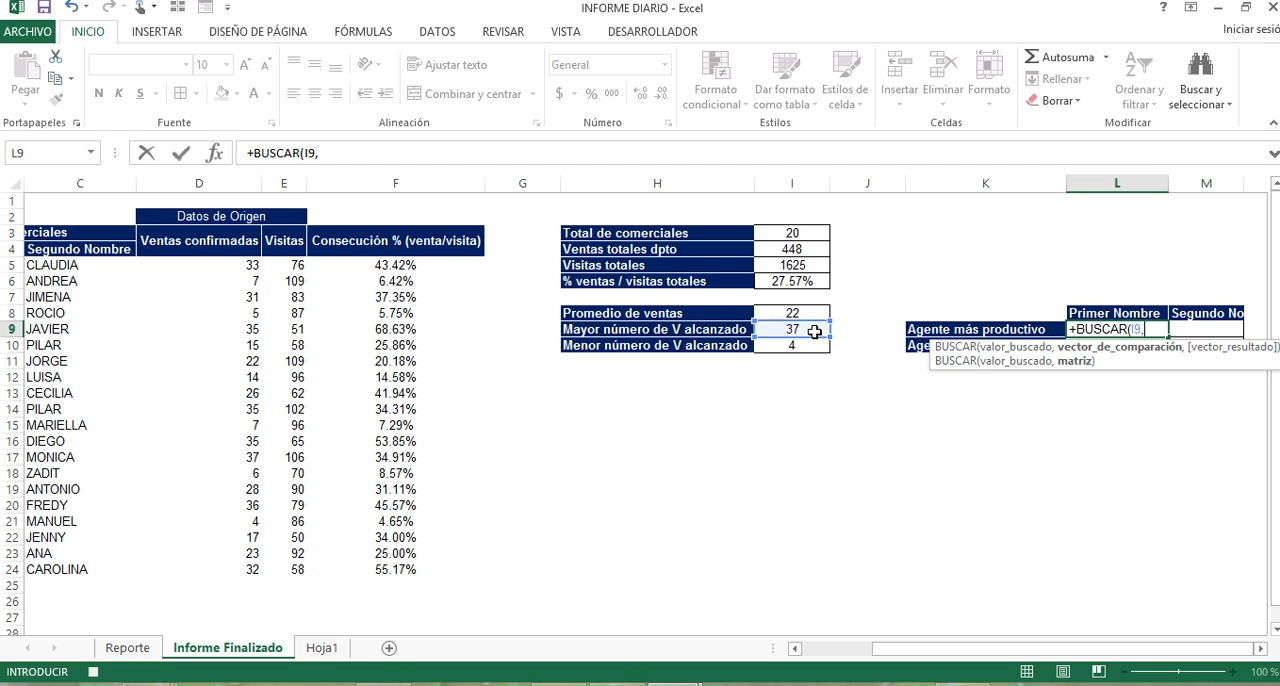
left_click_drag(898, 648, 818, 648)
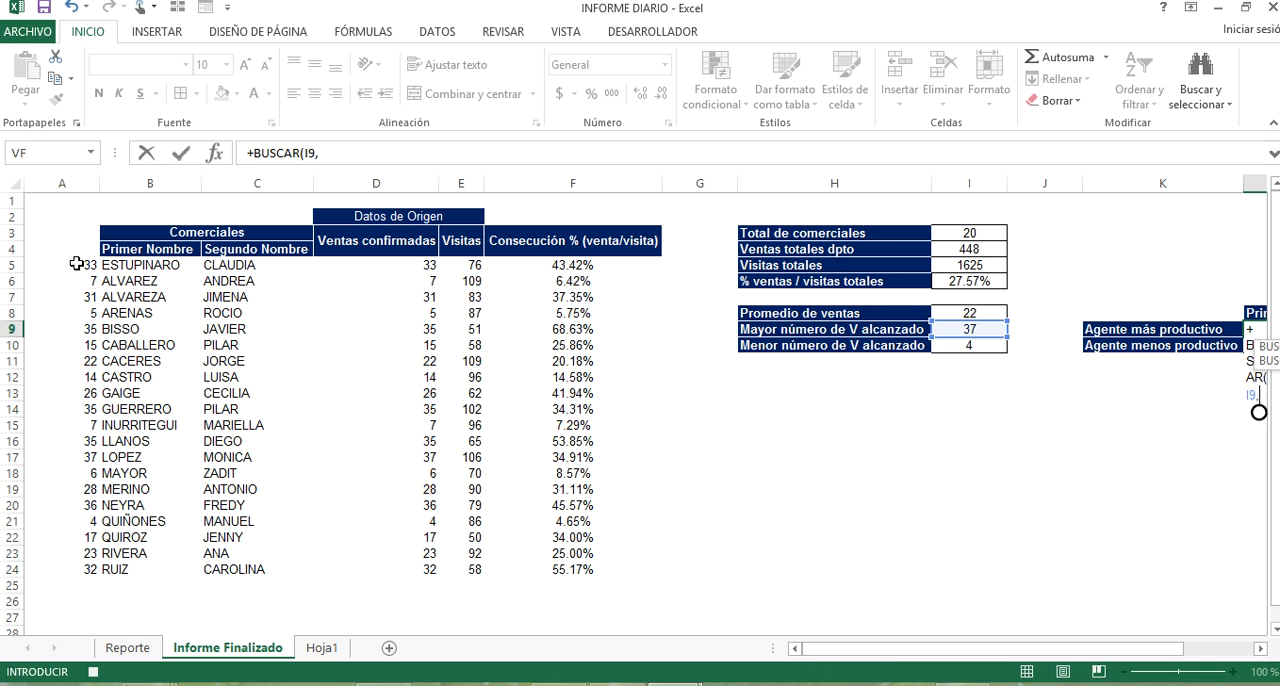
left_click(77, 263)
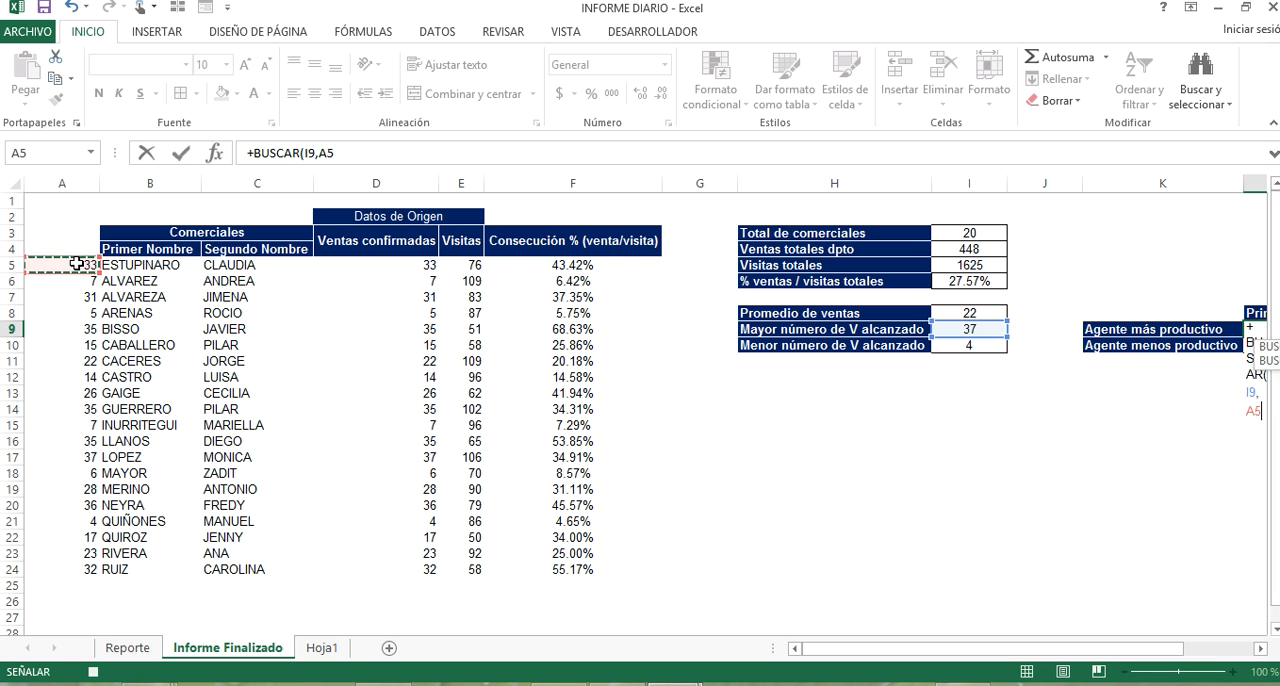
key("ctrl+shift+Down")
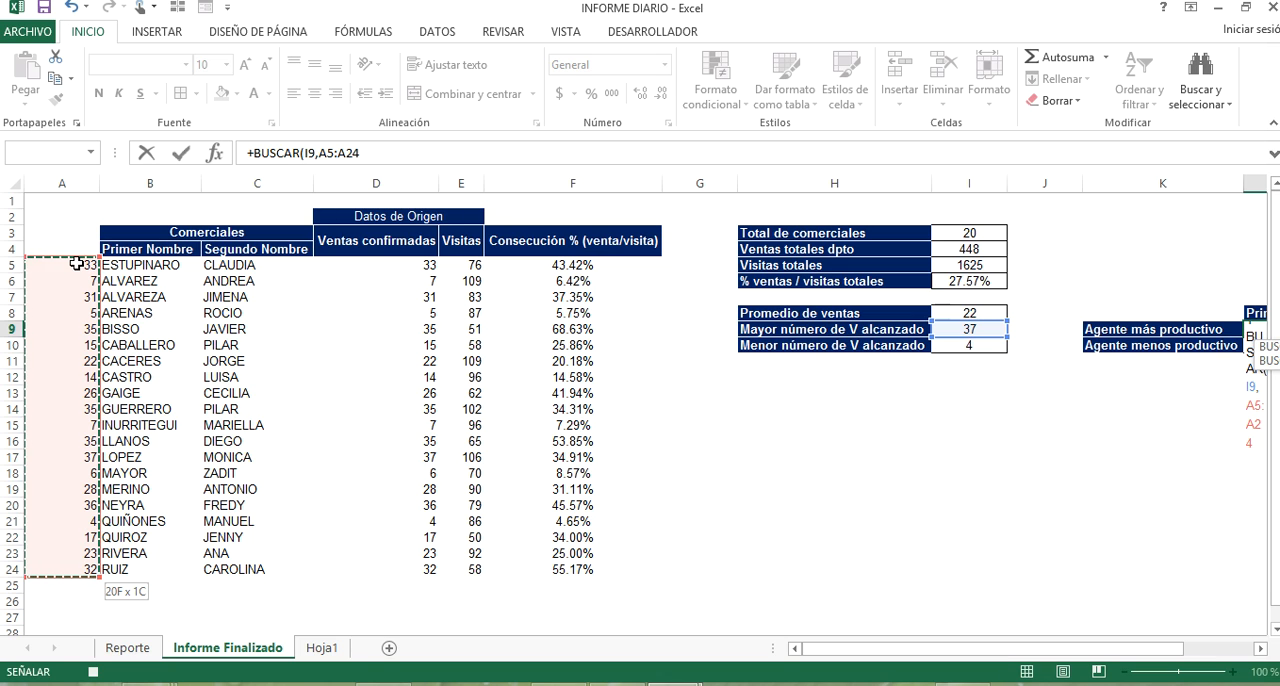
key("ctrl+shift+Right")
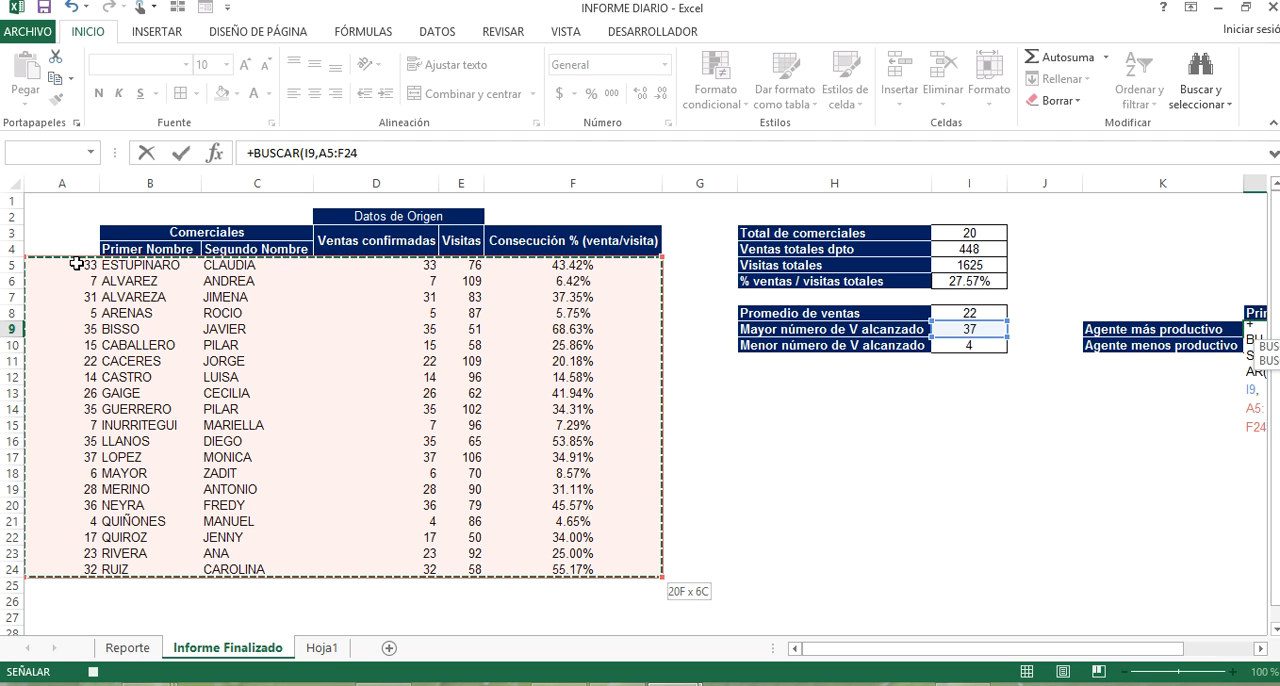
type(",")
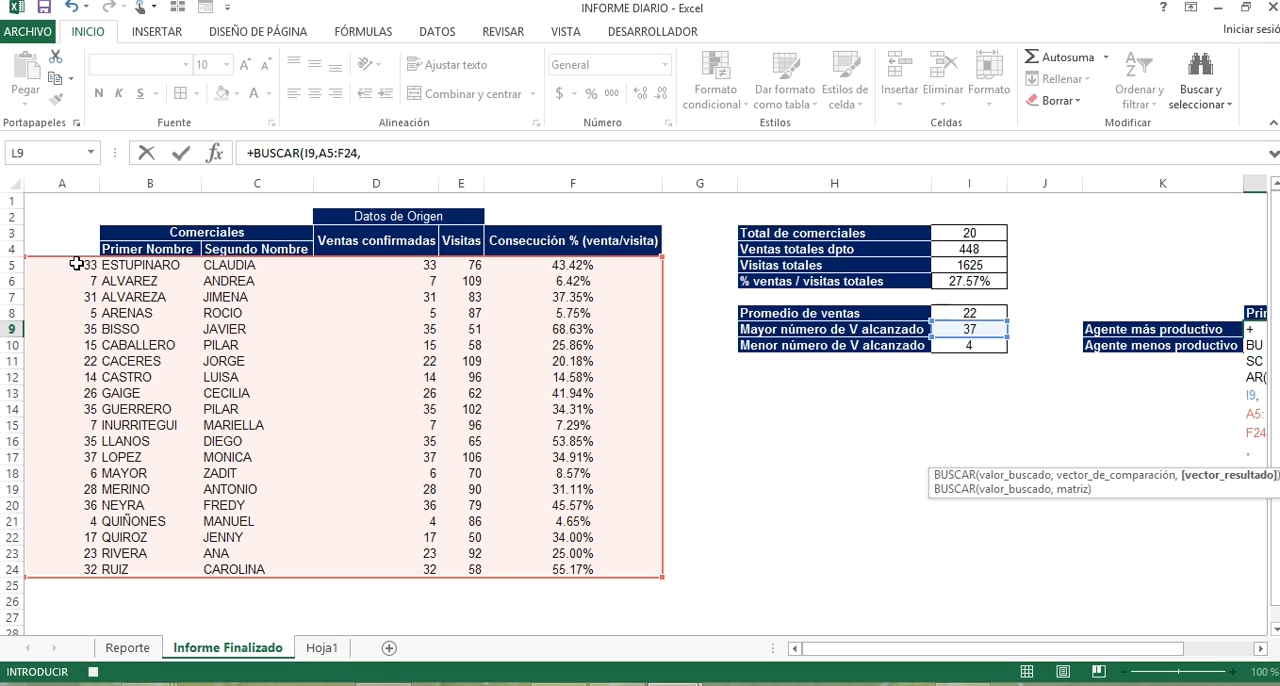
type("2,")
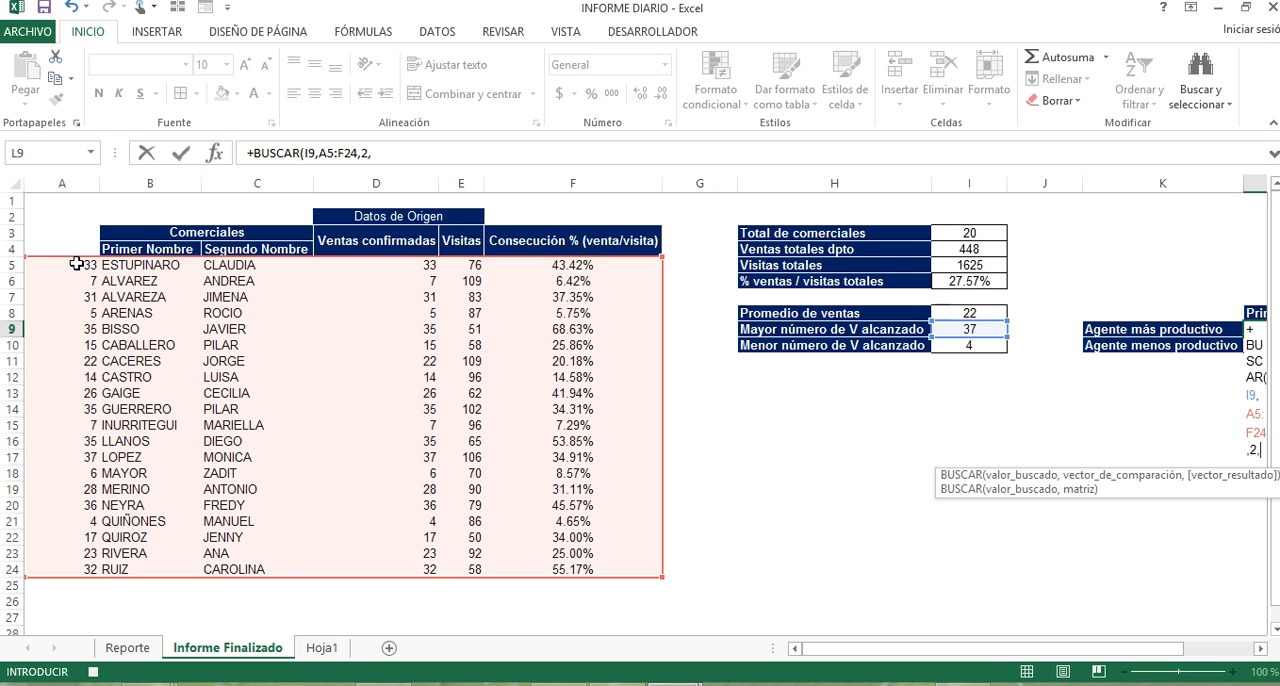
key("Down")
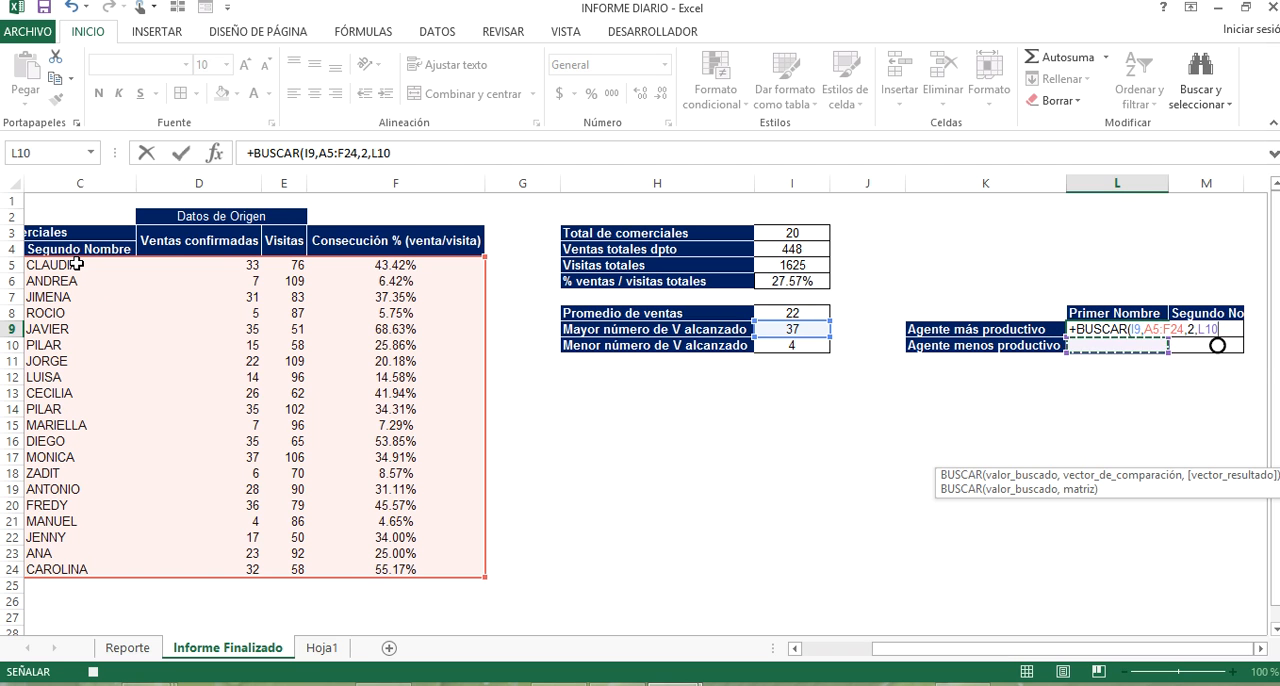
key("BackSpace")
key("BackSpace")
key("BackSpace")
key("BackSpace")
key("BackSpace")
key("BackSpace")
key("BackSpace")
key("BackSpace")
key("BackSpace")
key("BackSpace")
key("BackSpace")
key("BackSpace")
key("BackSpace")
key("BackSpace")
key("BackSpace")
key("BackSpace")
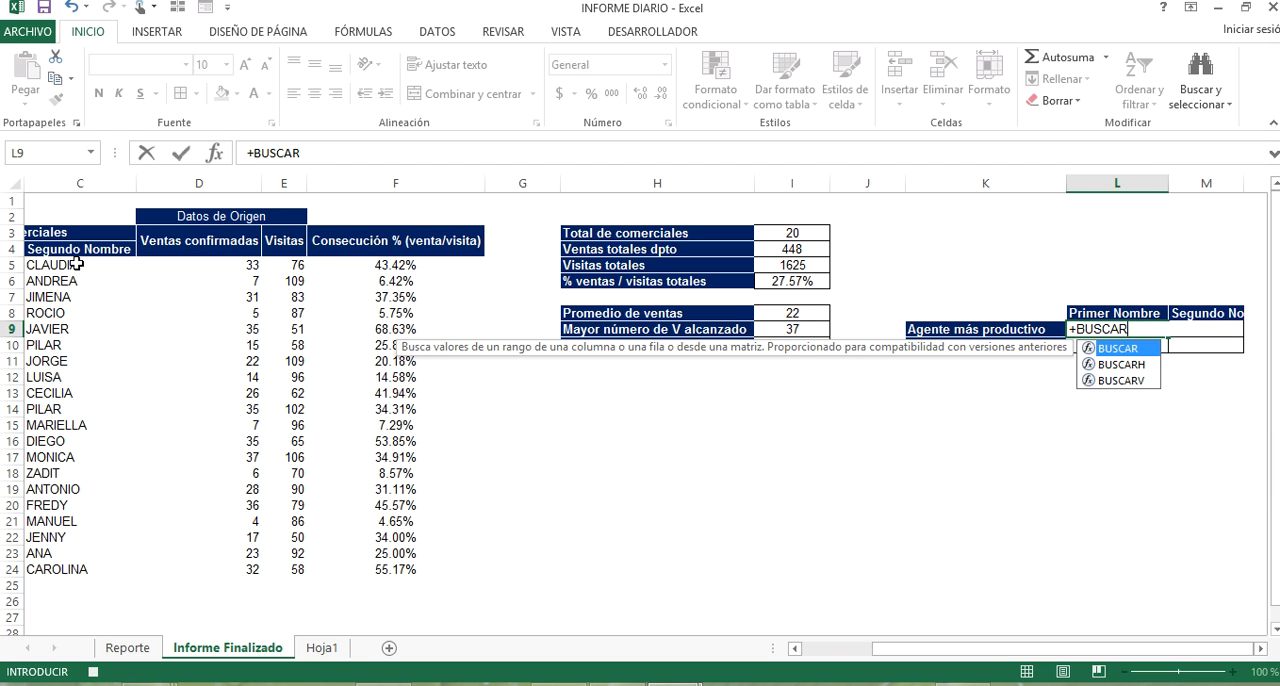
Look up the Agente más productivo's Primer Nombre in L9 with BUSCARV, using I9, range A5:F24, column 2 and exact match (FALSO).
key("Down")
key("Down")
key("Tab")
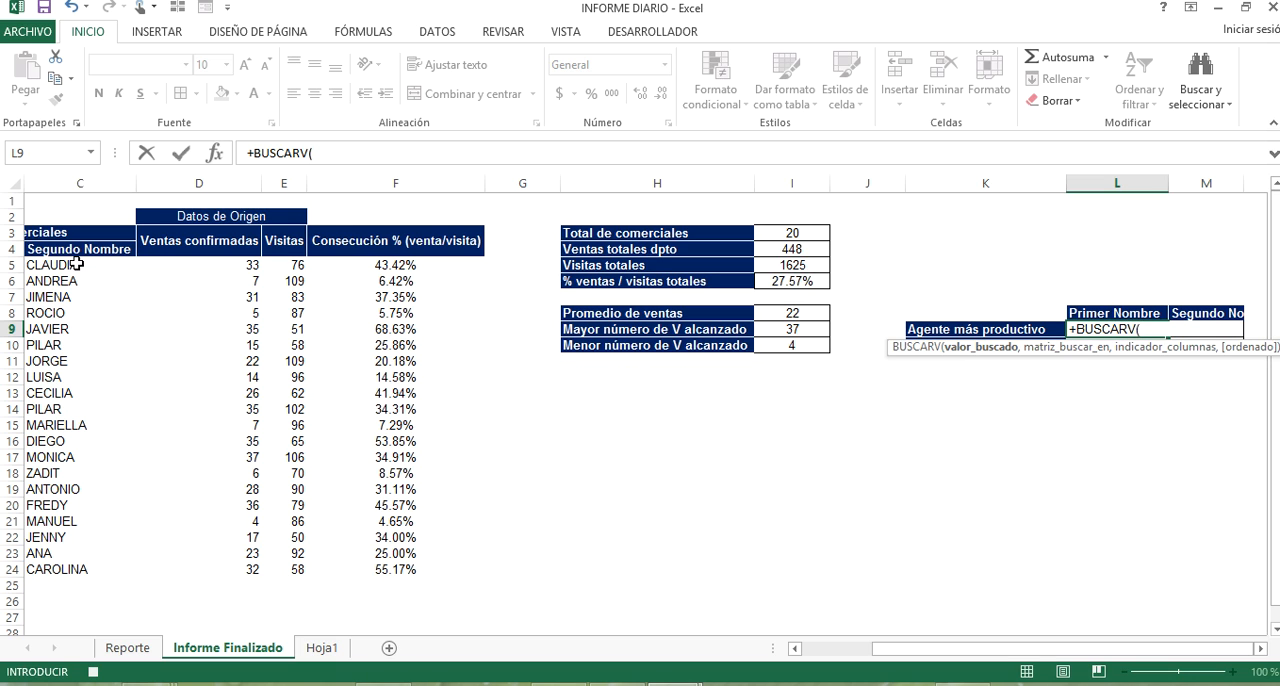
left_click(783, 330)
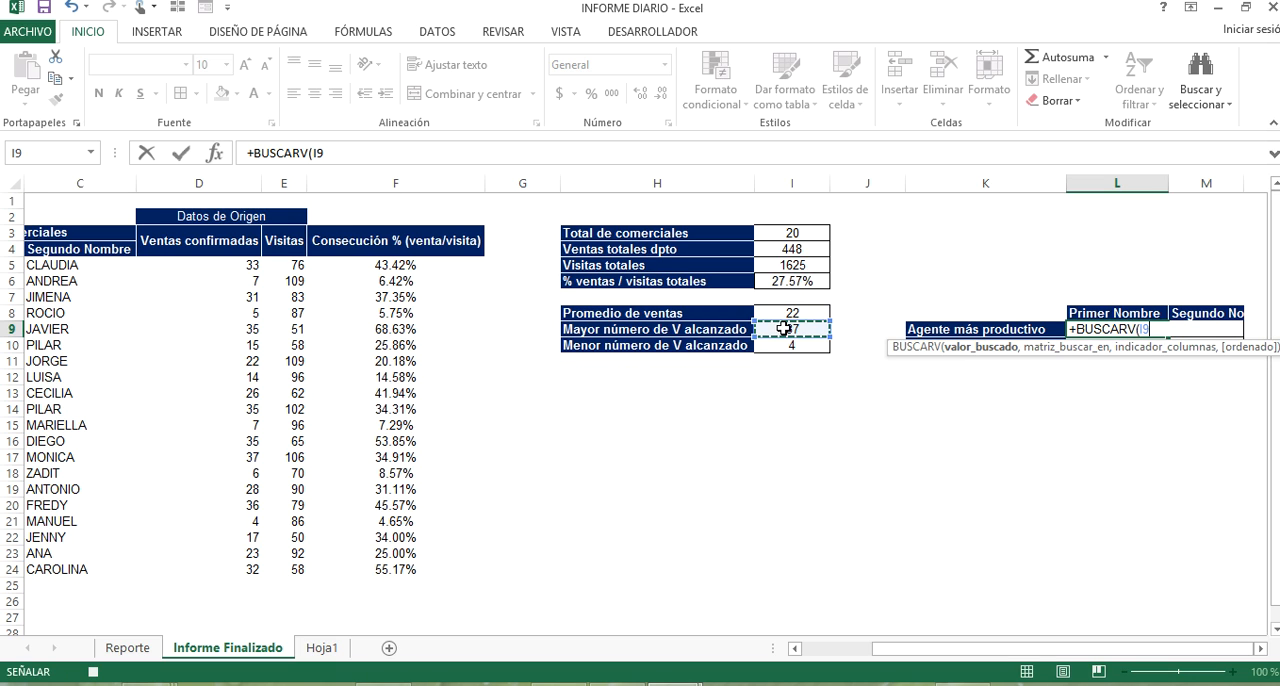
type(",")
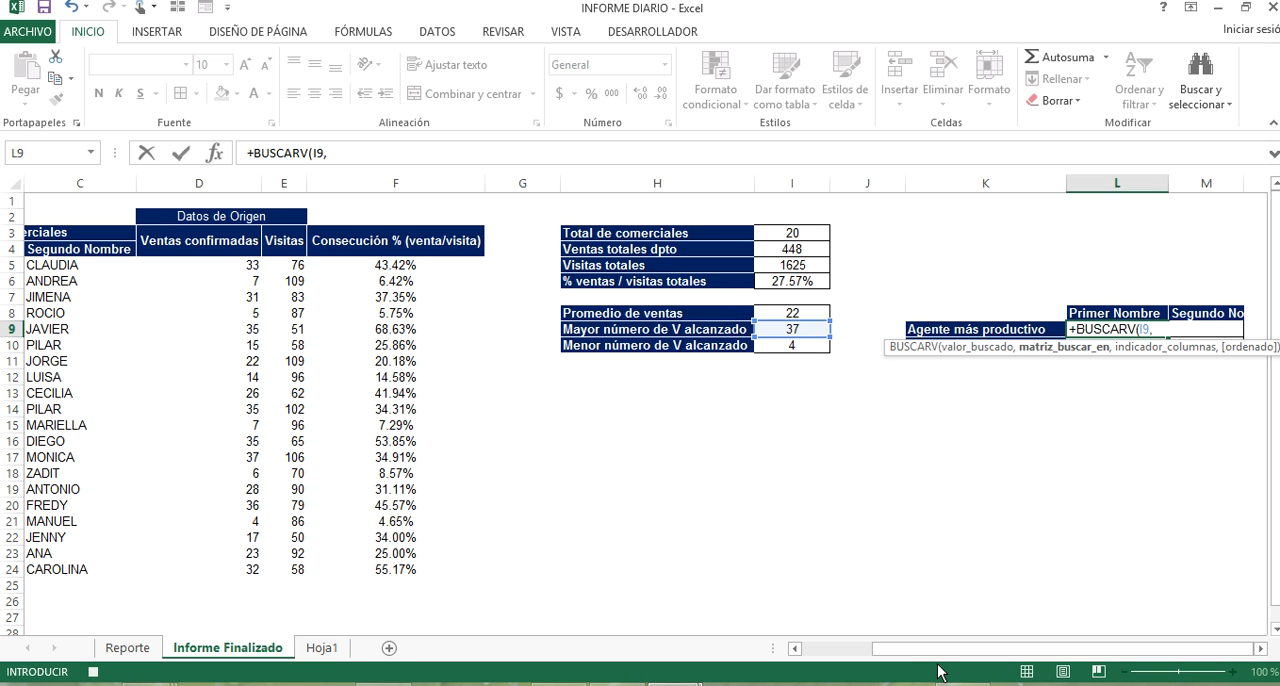
left_click_drag(988, 648, 922, 651)
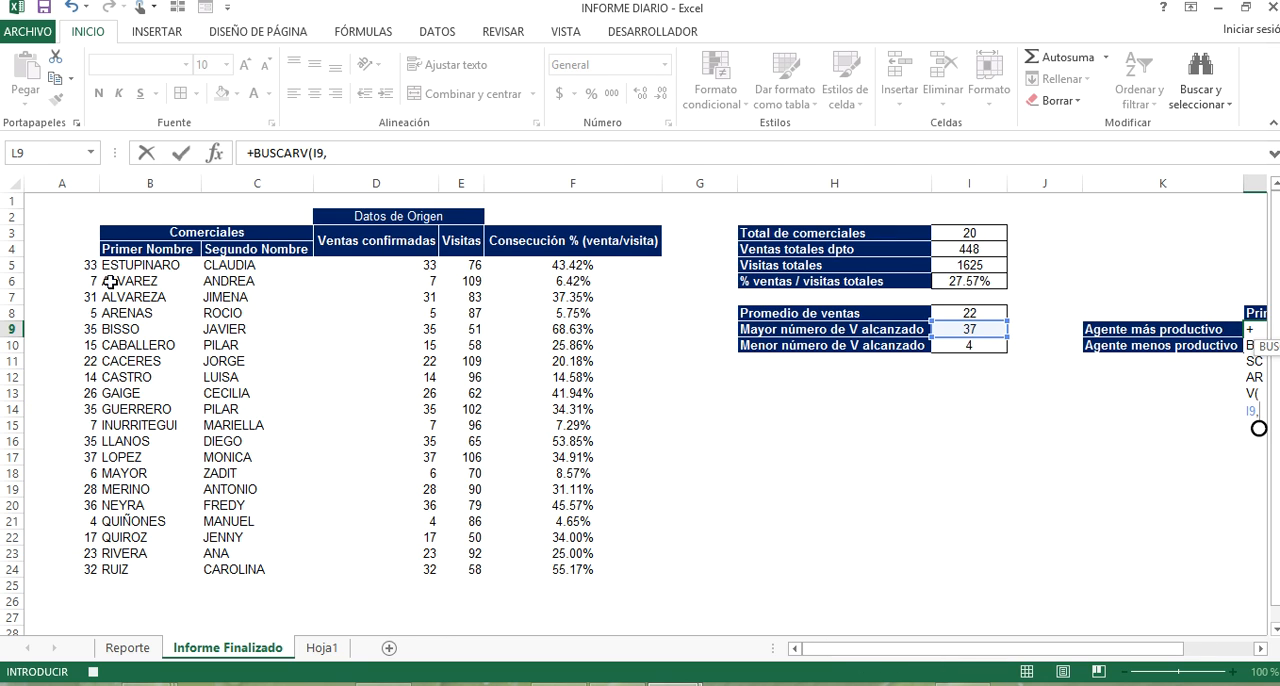
left_click_drag(63, 268, 100, 266)
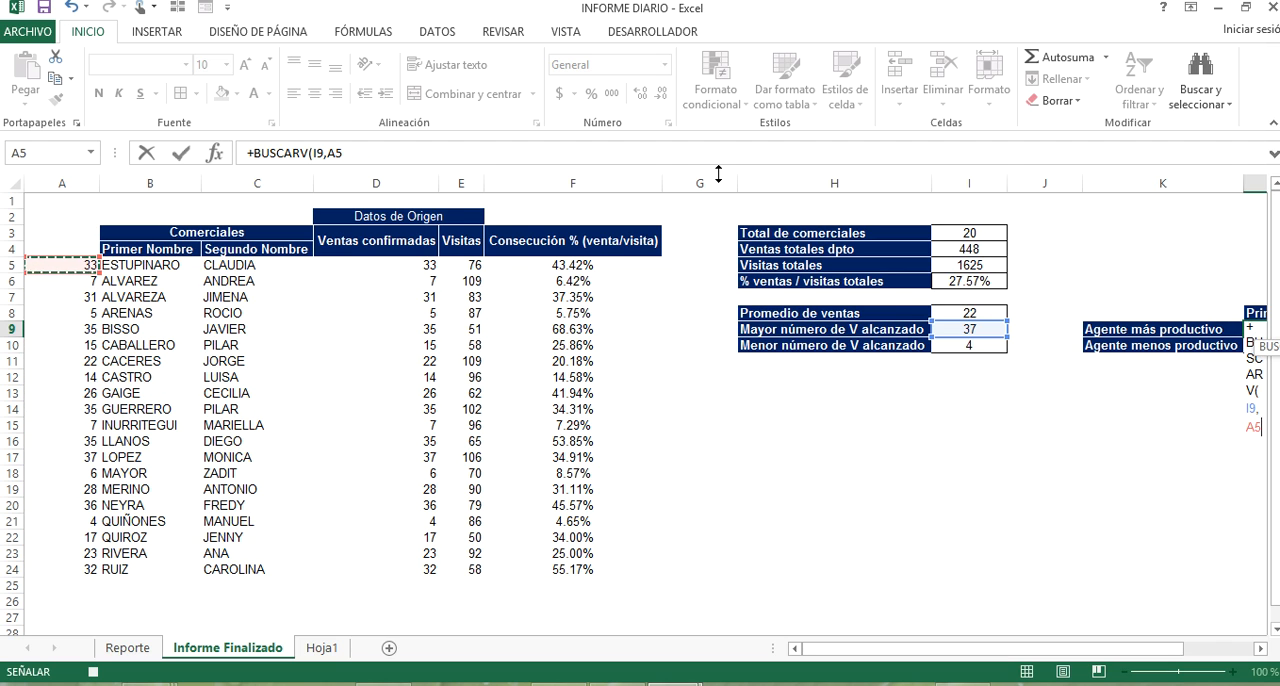
key("ctrl+shift+Down")
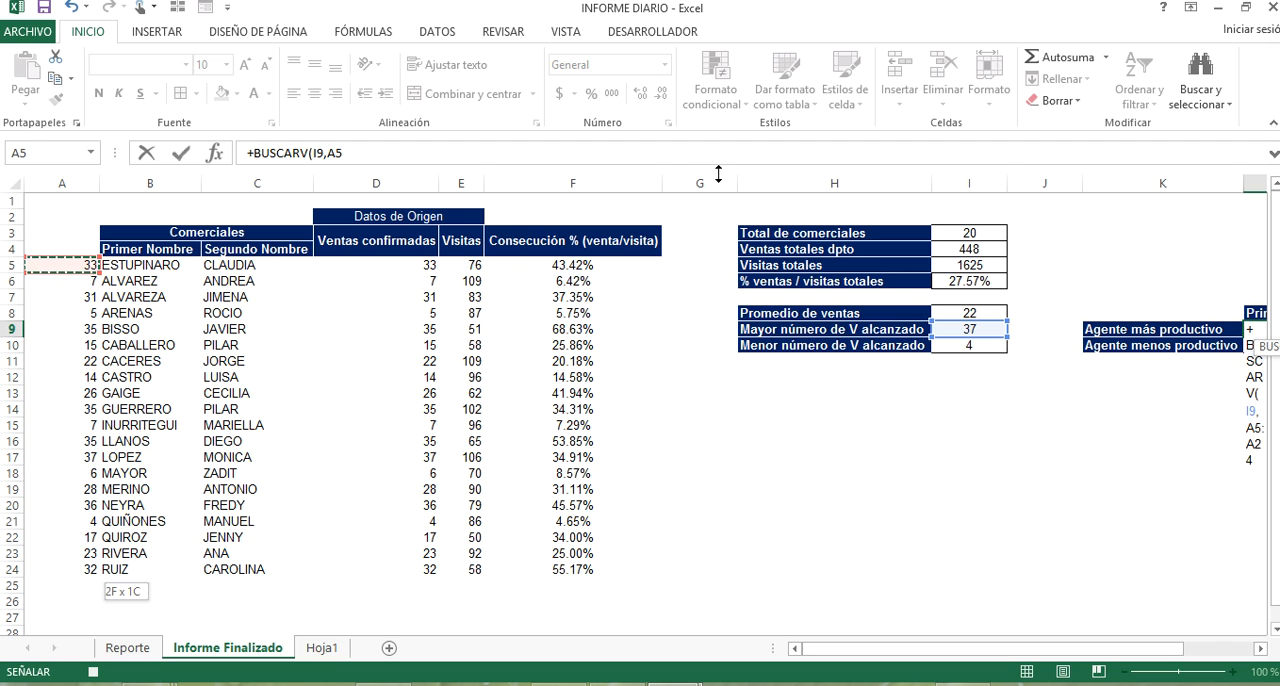
key("ctrl+shift+Right")
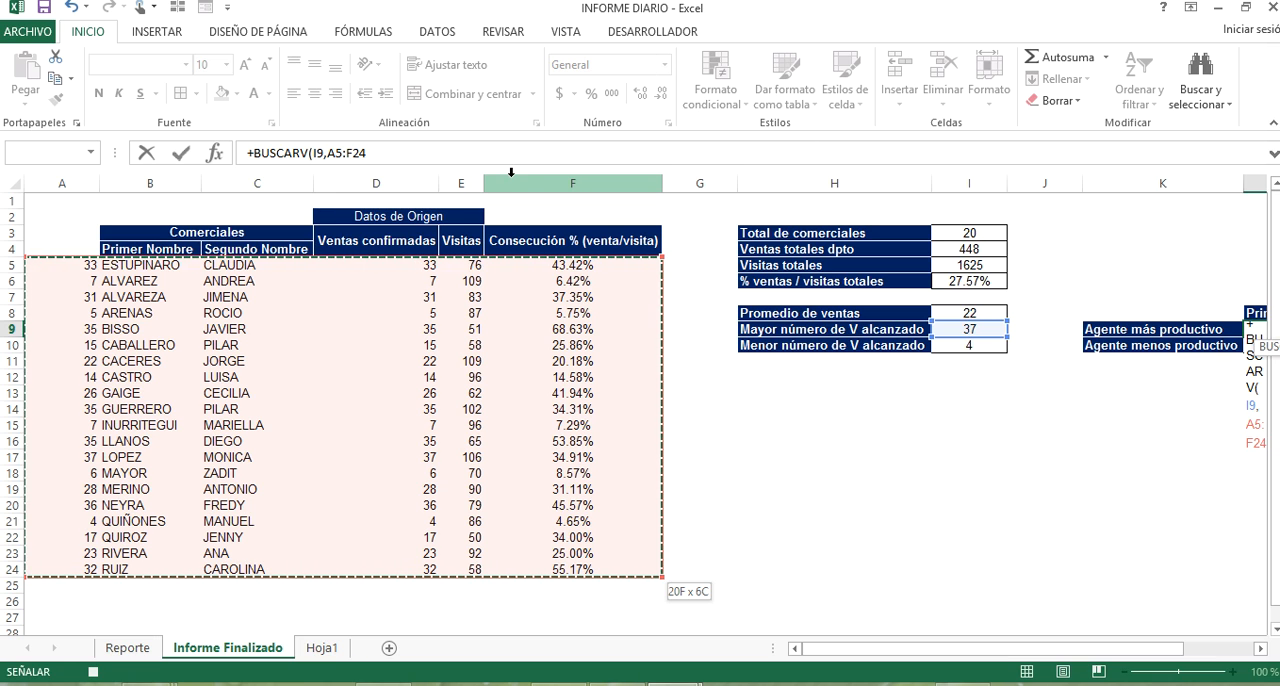
type(",")
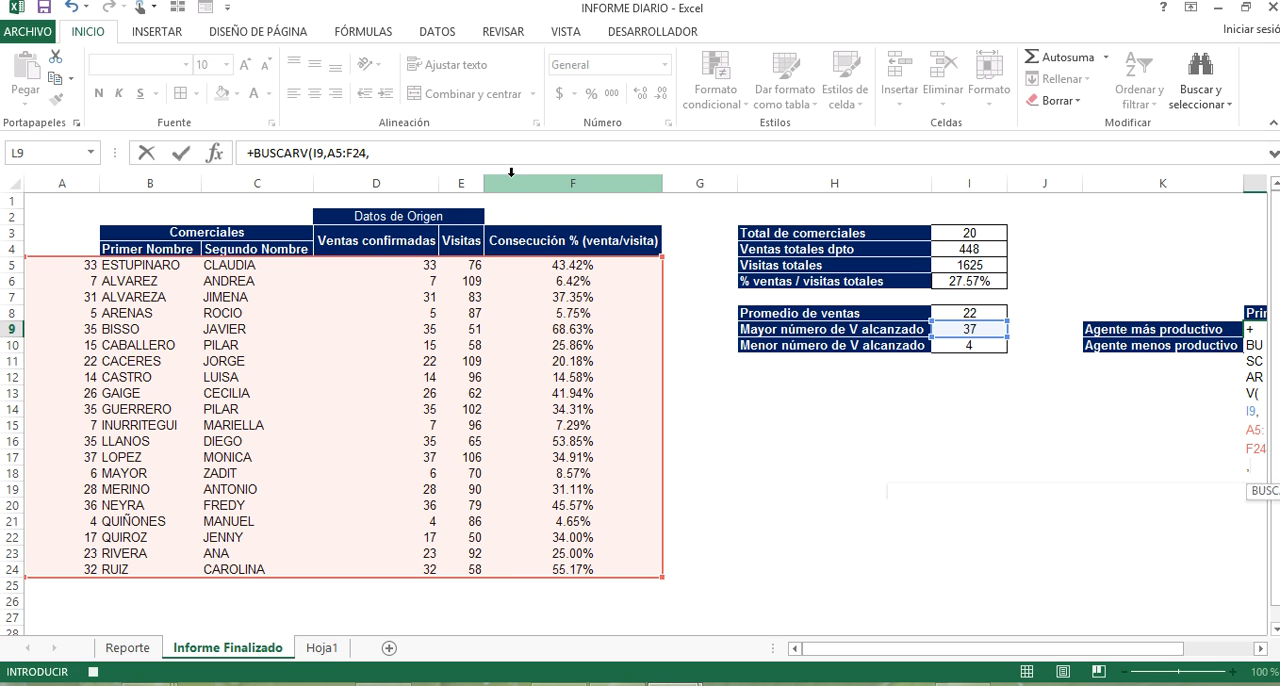
type("2,")
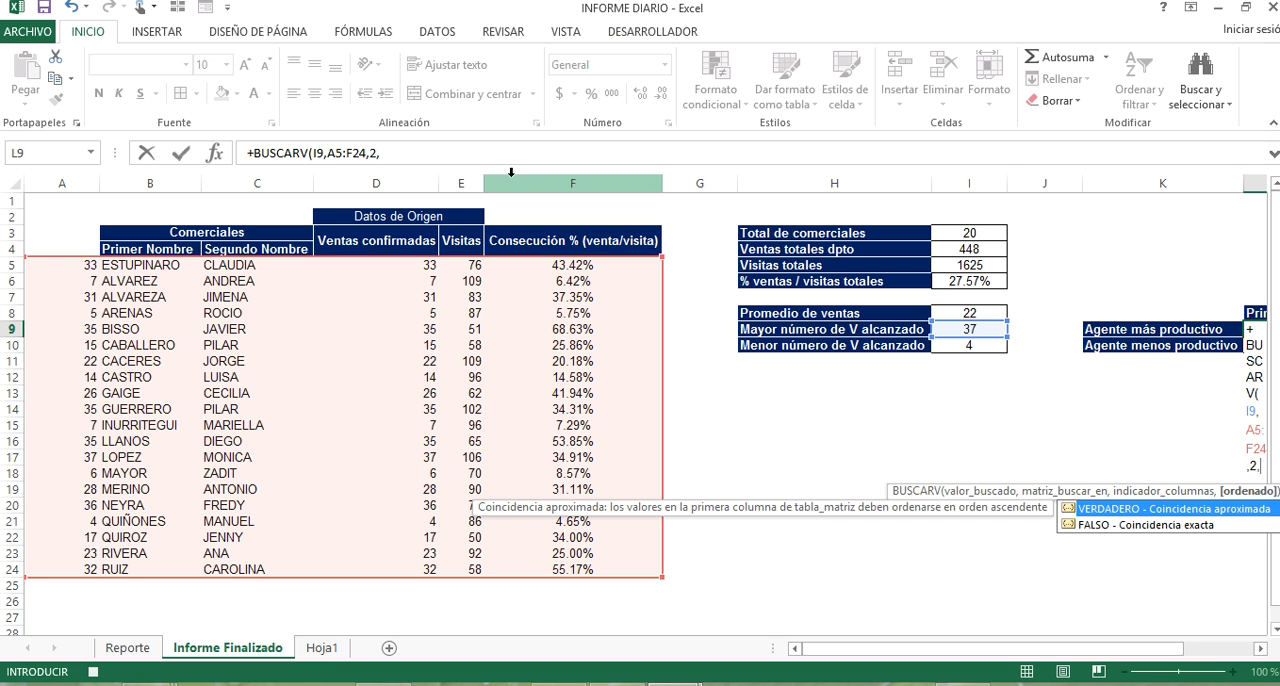
key("Down")
key("Return")
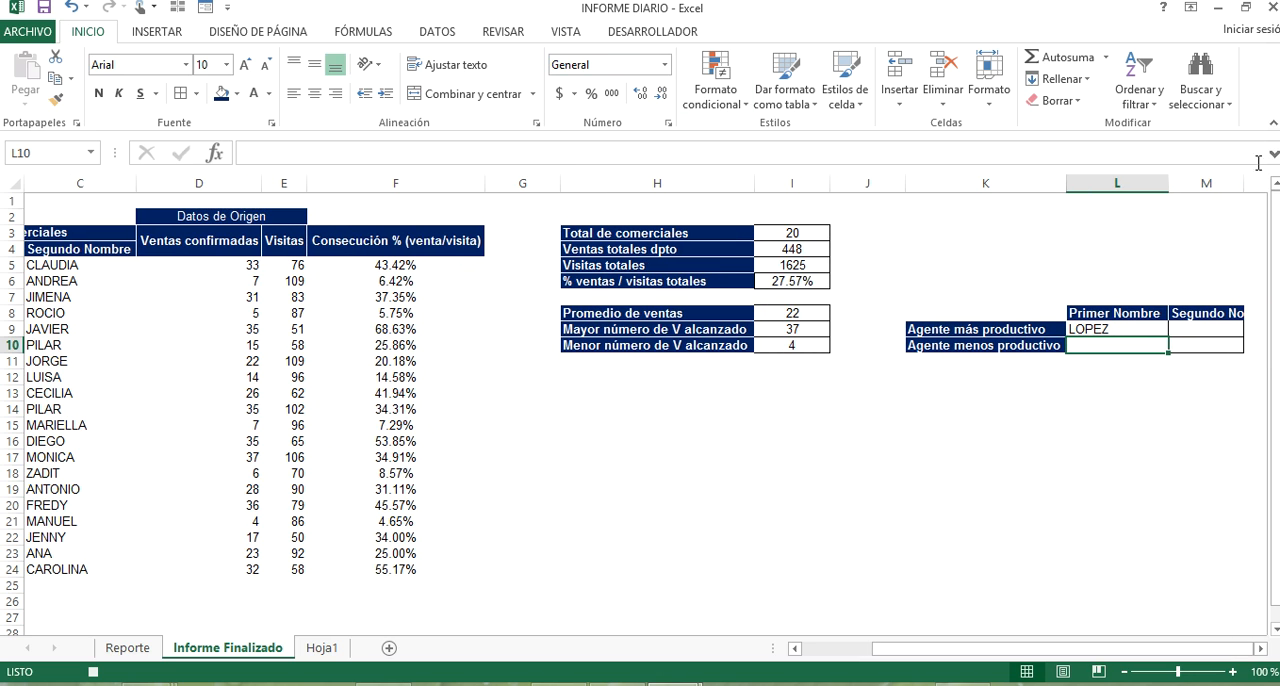
Look up the Agente más productivo's Segundo Nombre in M9 with BUSCARV, using I9, range A5:F24, column 3 and exact match (0).
left_click(1215, 330)
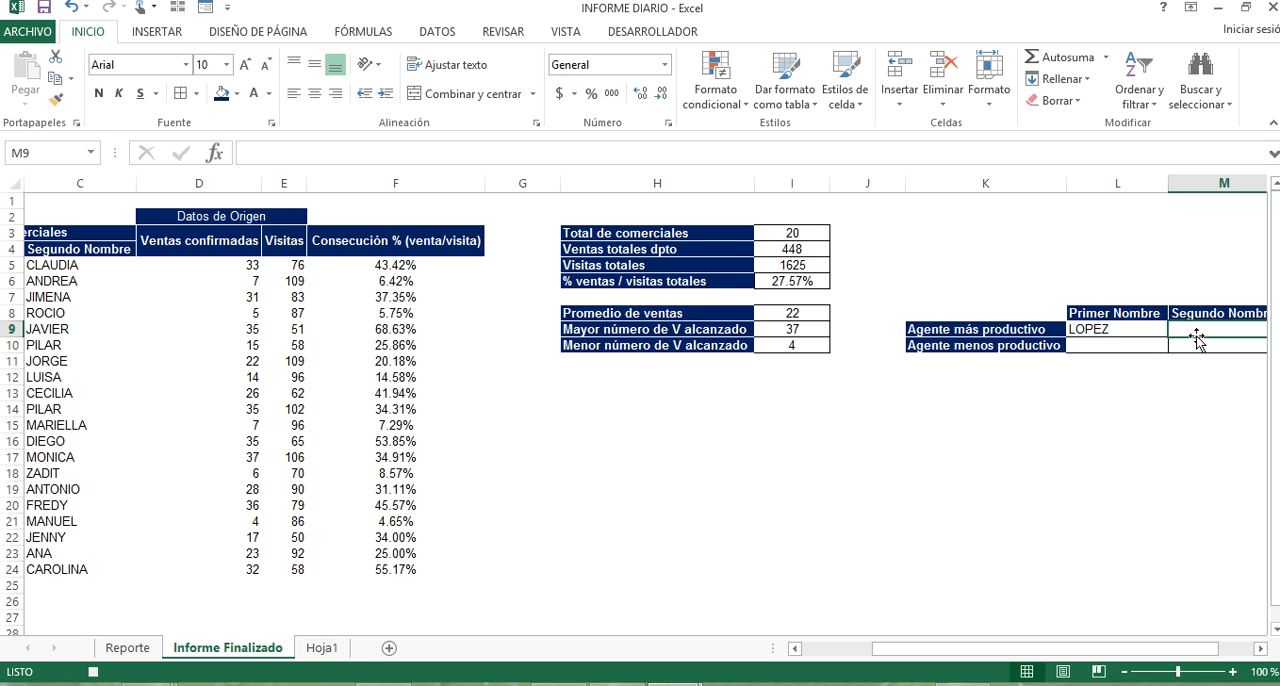
type("+BUSCAR")
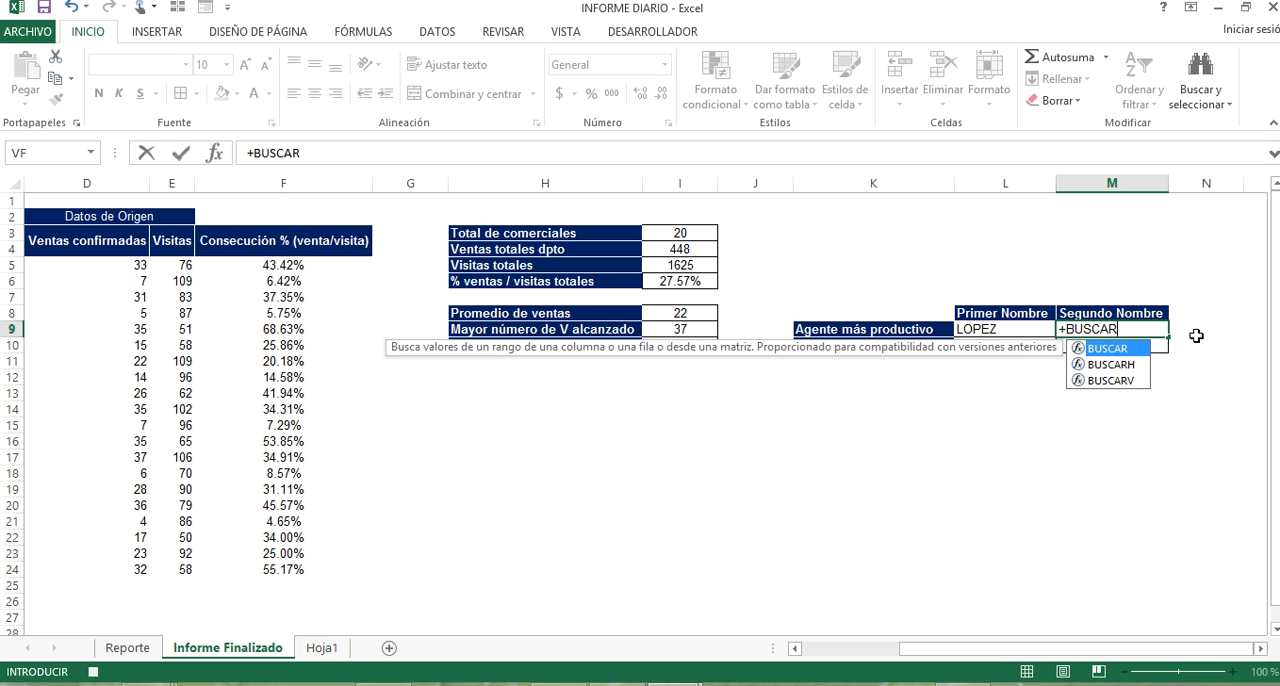
key("Down")
key("Down")
key("Tab")
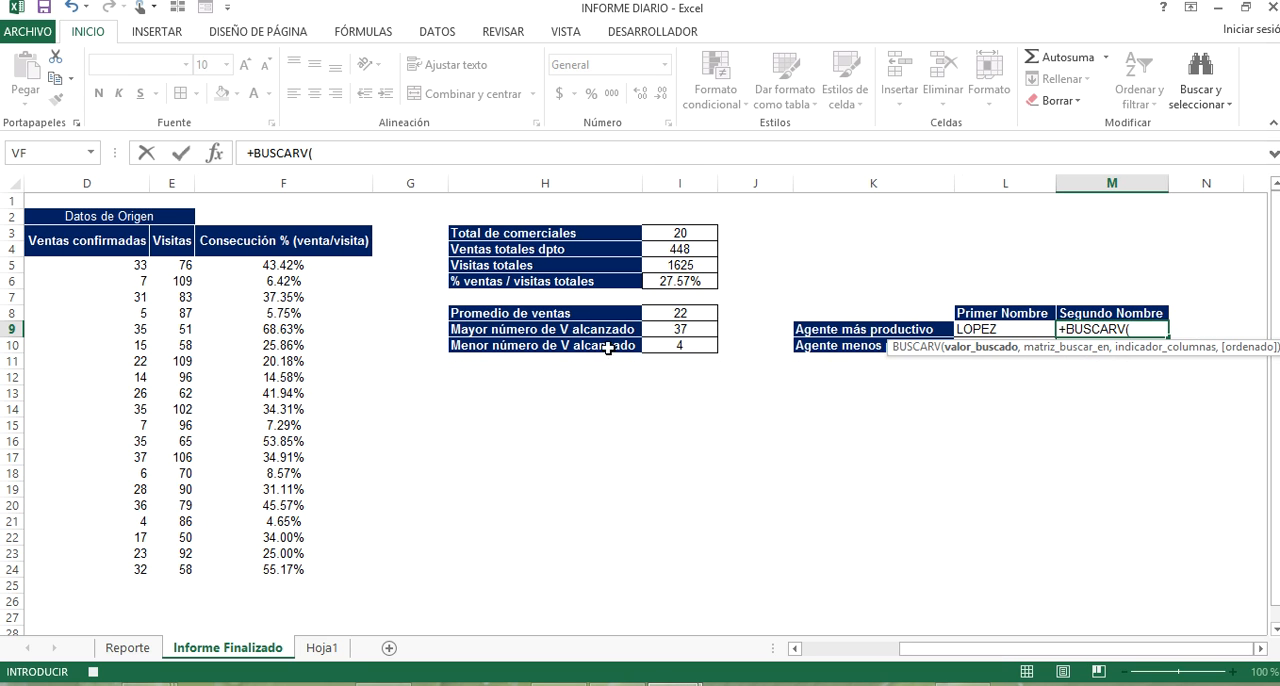
left_click(660, 328)
type(",")
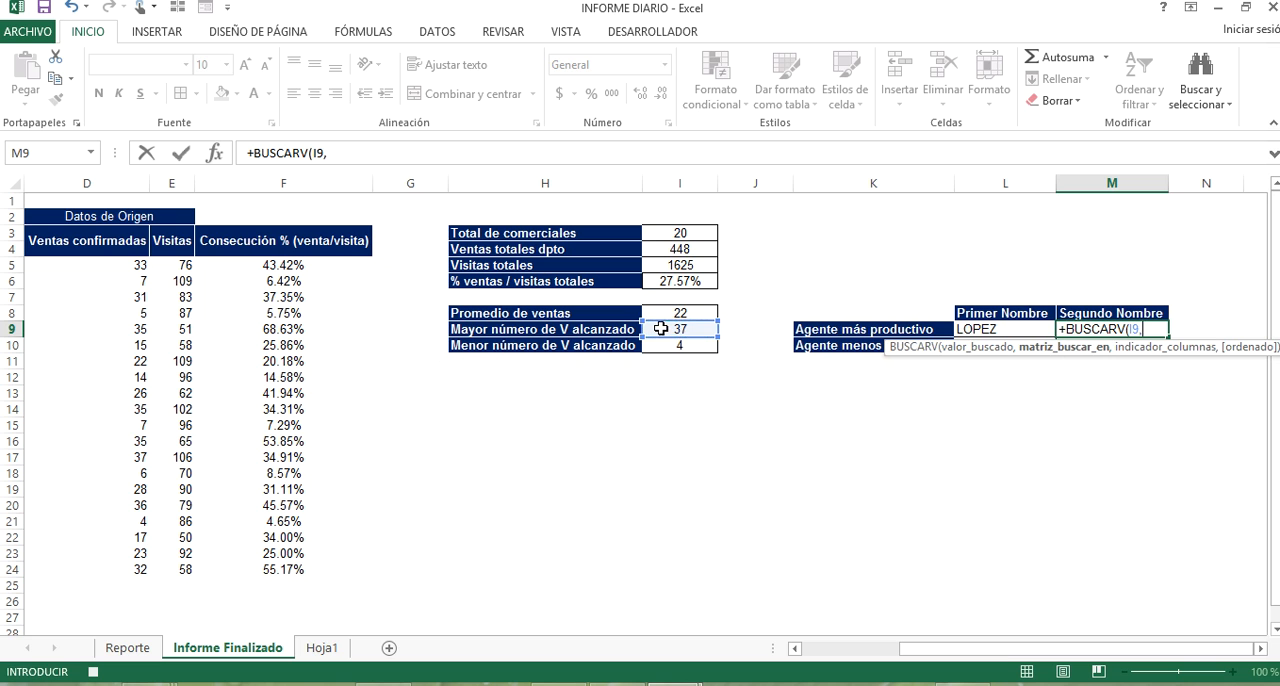
left_click_drag(994, 650, 806, 652)
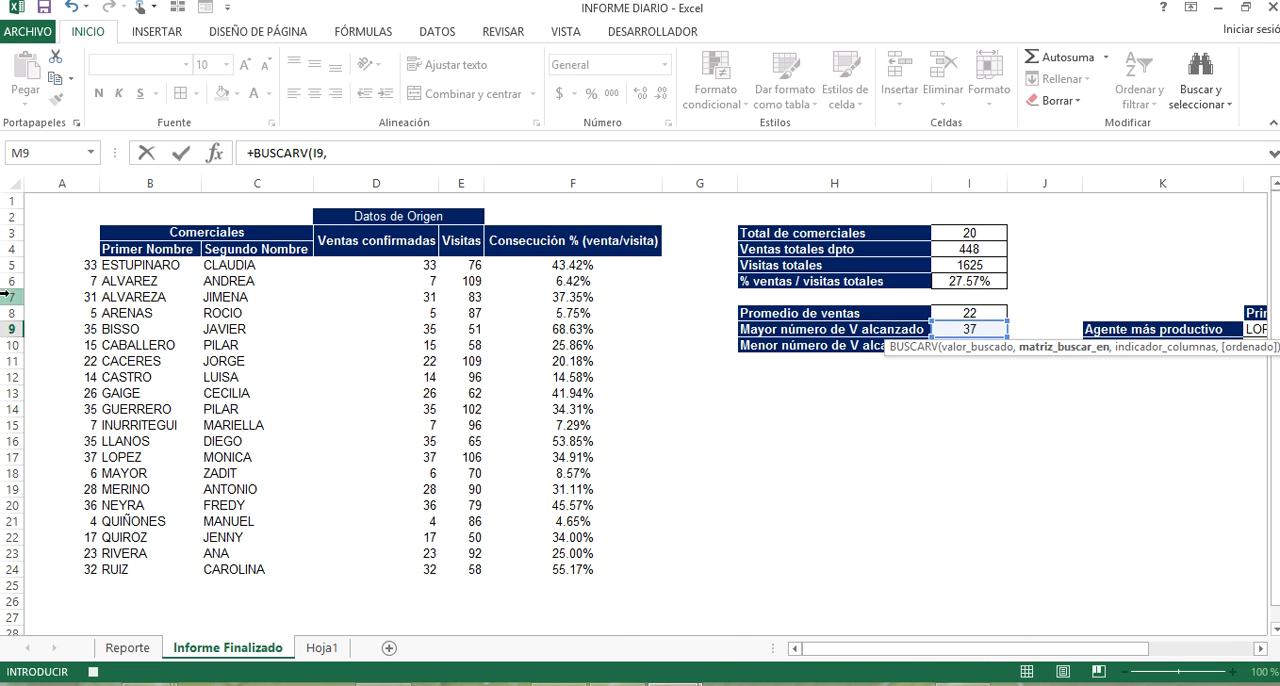
left_click(76, 267)
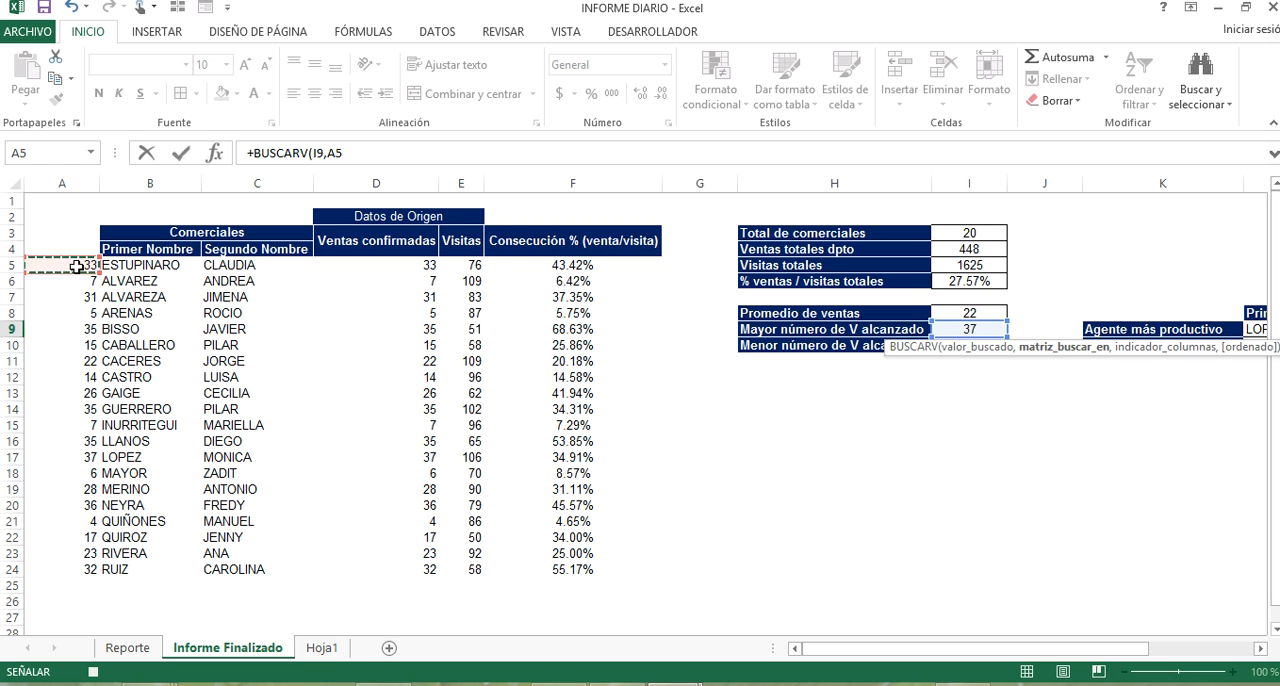
key("ctrl+shift+Down")
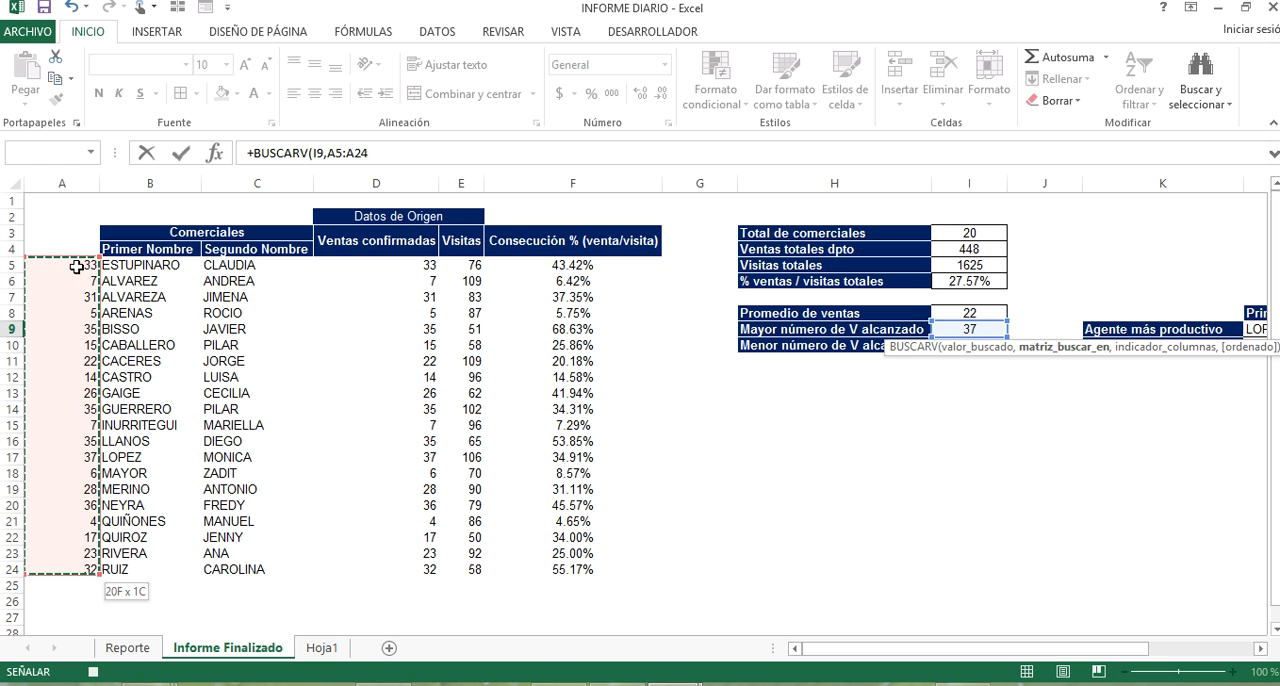
key("ctrl+shift+Right")
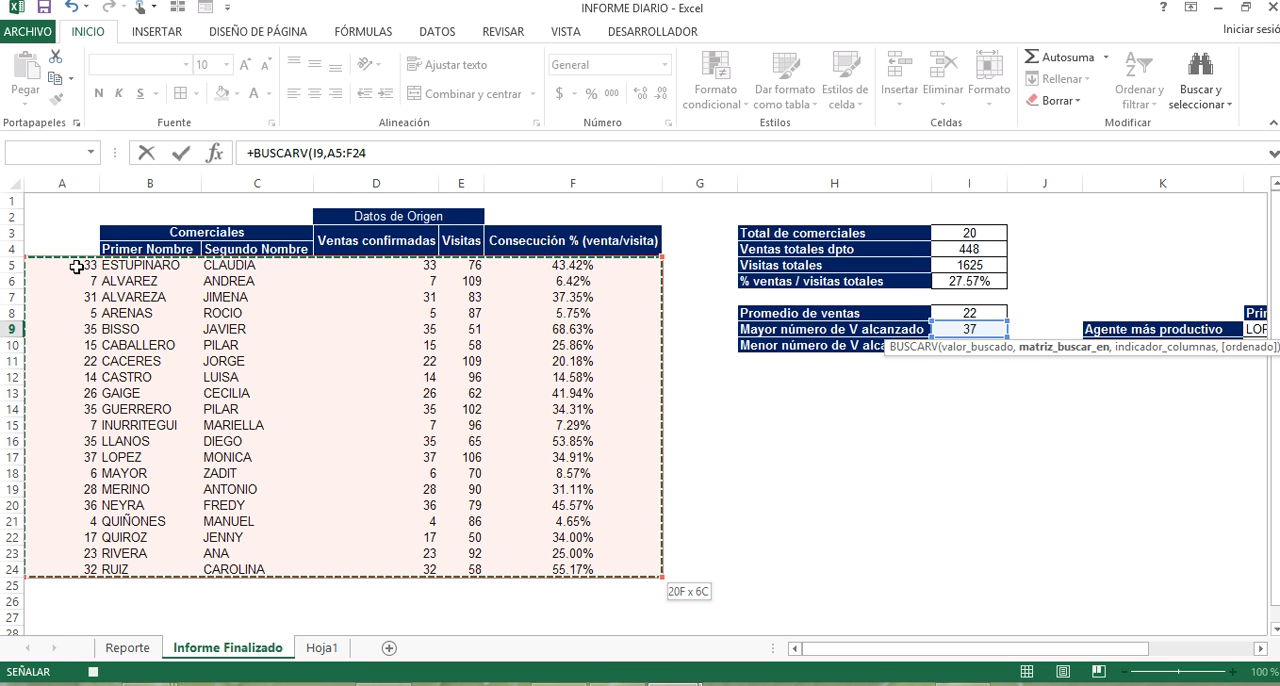
type(",3,")
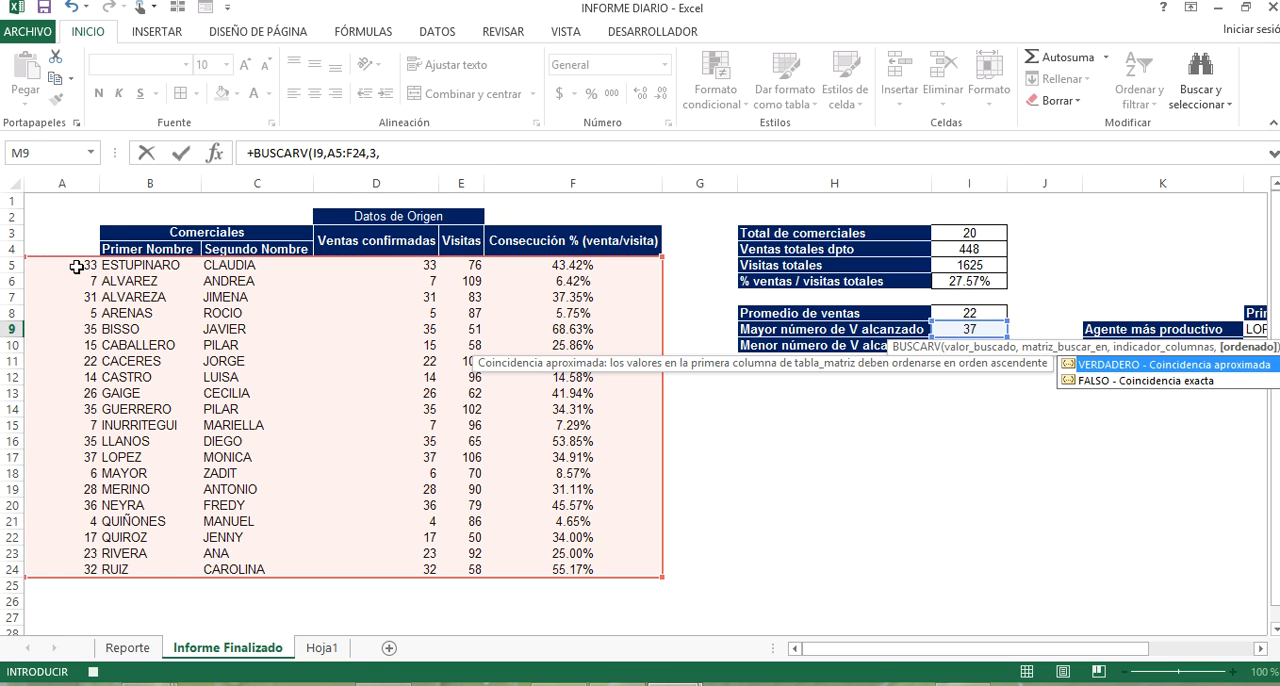
type("0")
key("Return")
Look up the Agente menos productivo's Primer Nombre in L10 with BUSCARV, using I10, range A5:F24, column 2 and exact match.
left_click(985, 346)
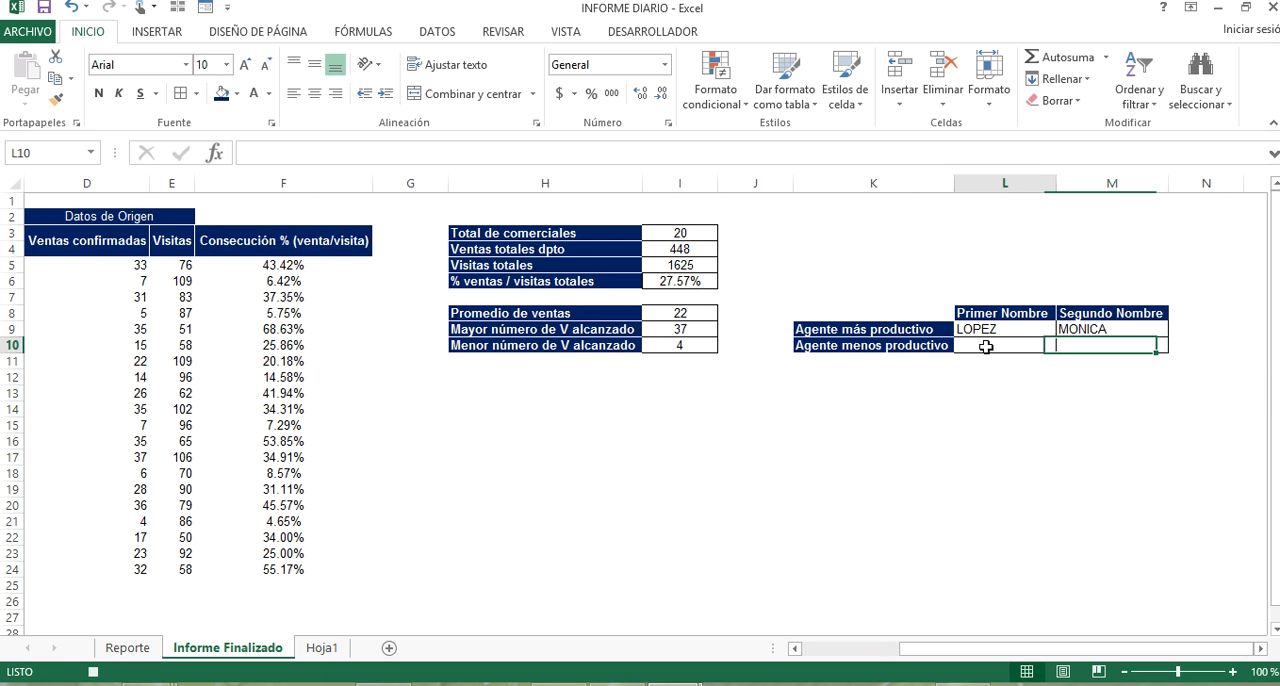
type("+BU")
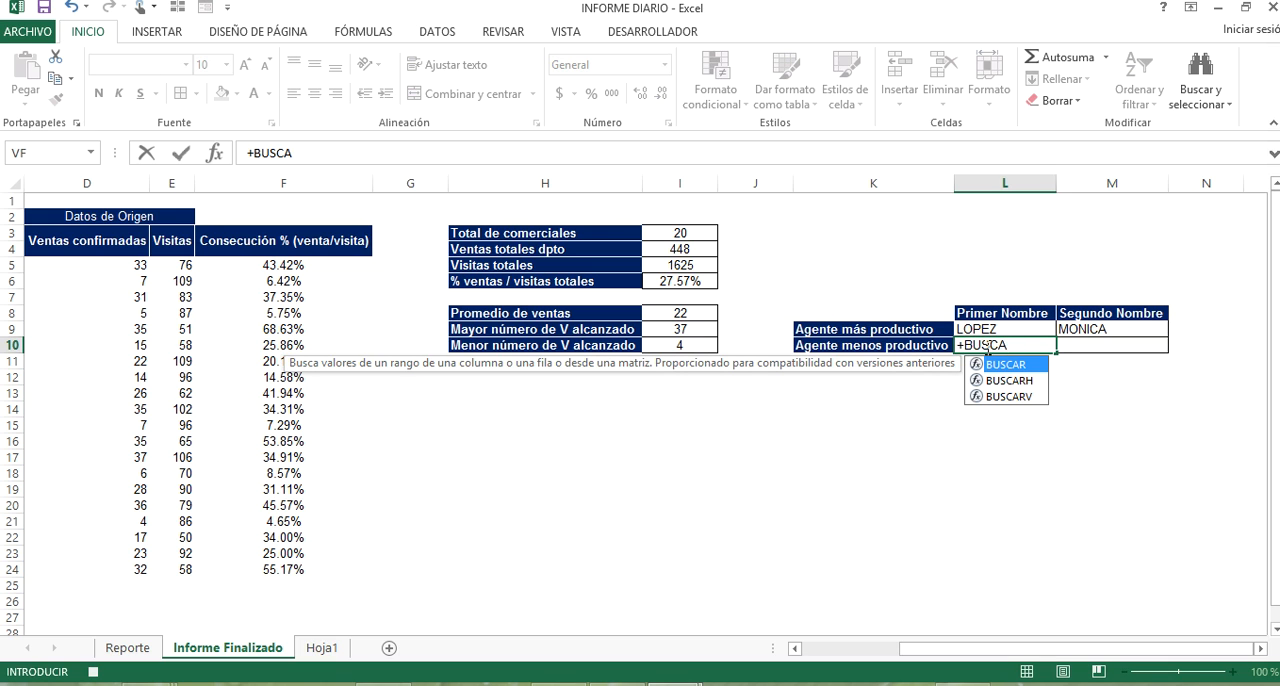
type("SCA")
key("Down")
key("Down")
key("Tab")
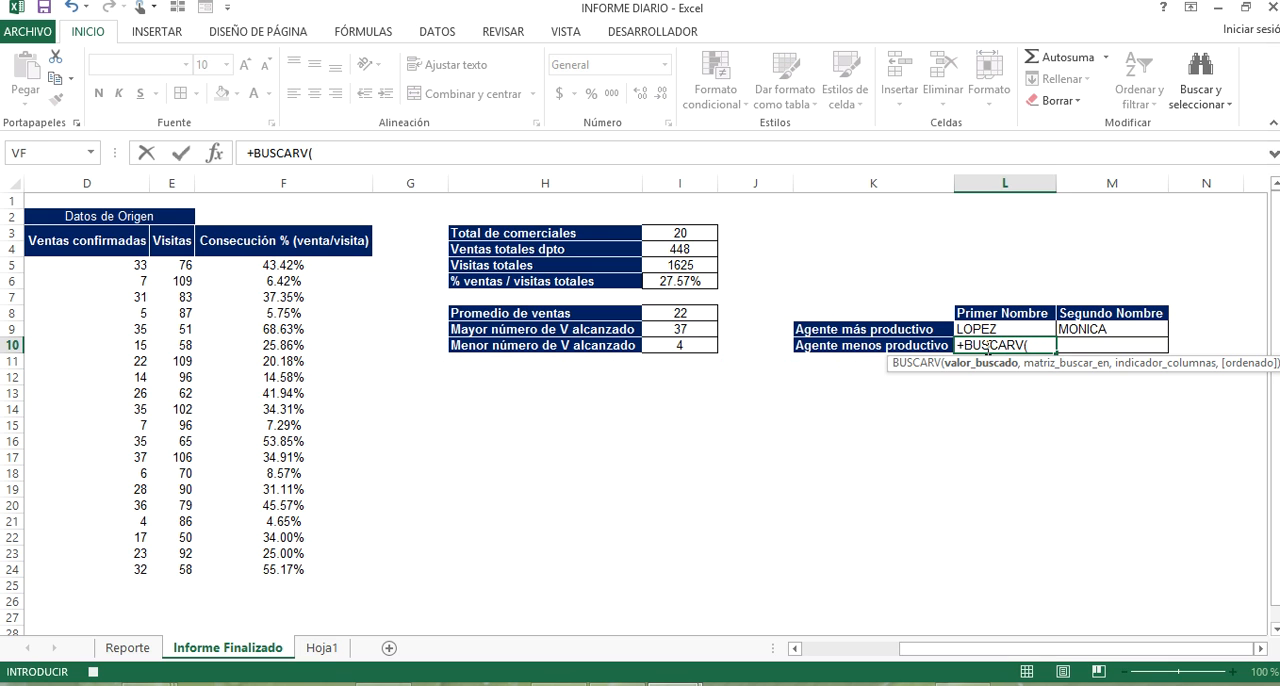
left_click(686, 344)
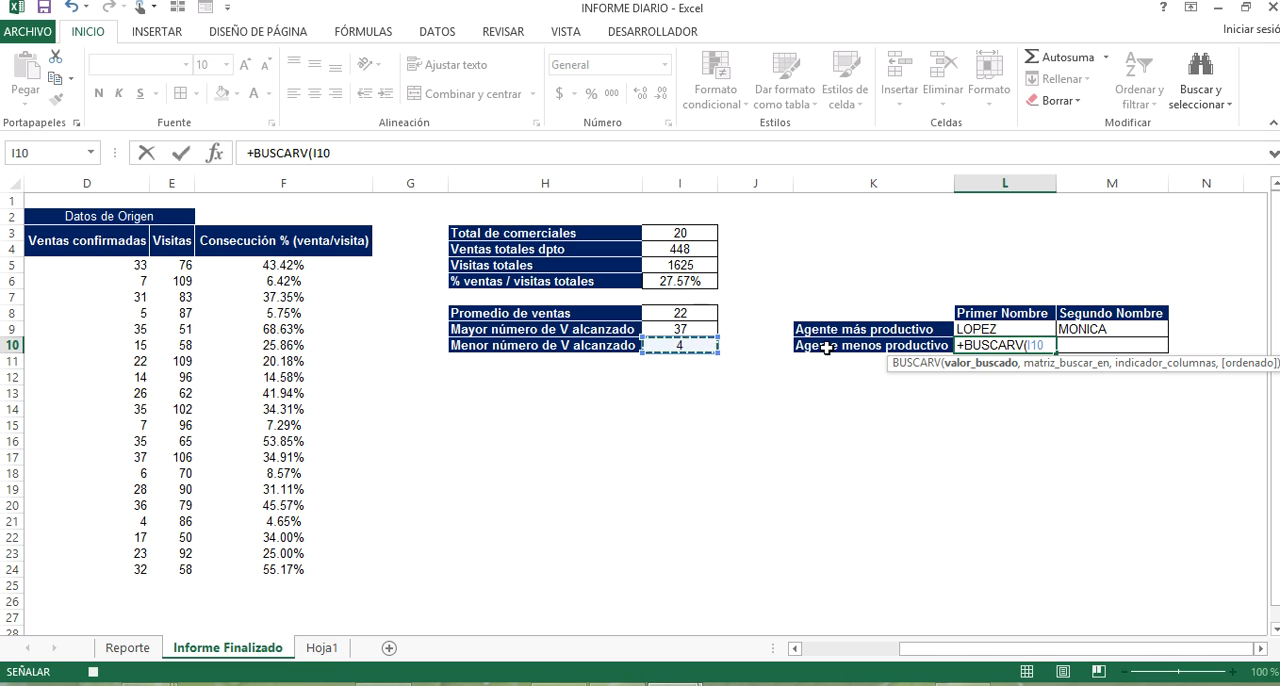
type(",")
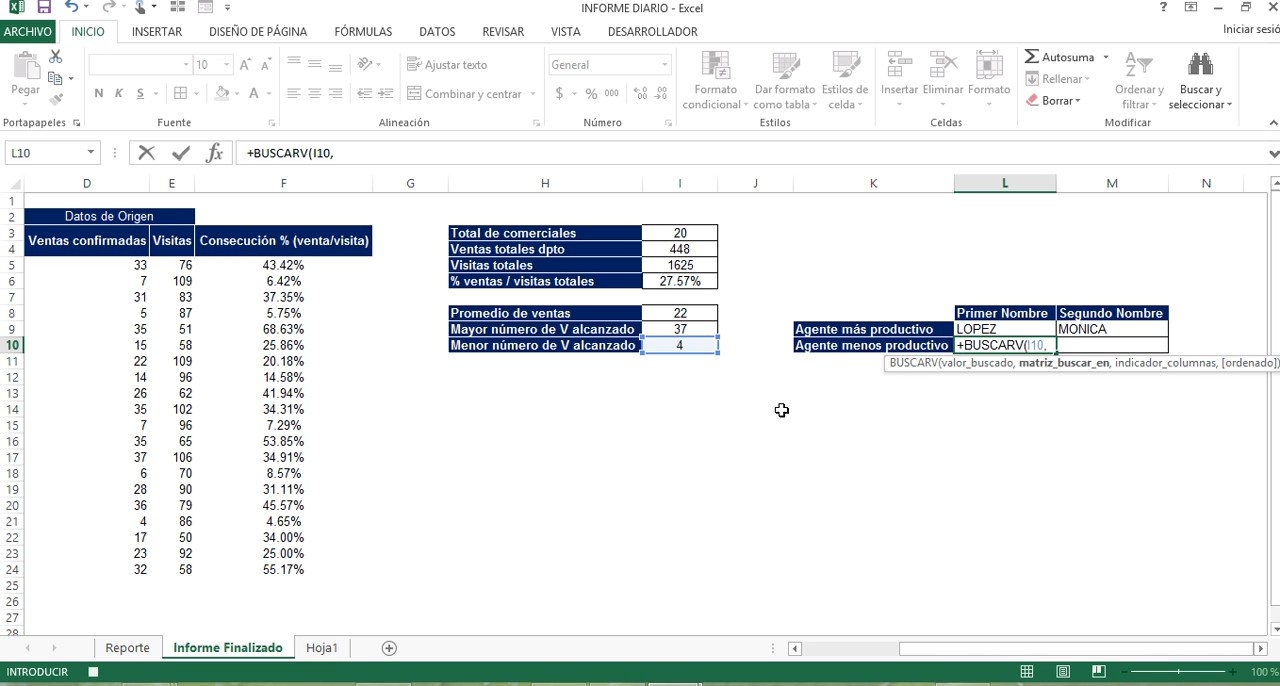
left_click_drag(995, 648, 866, 651)
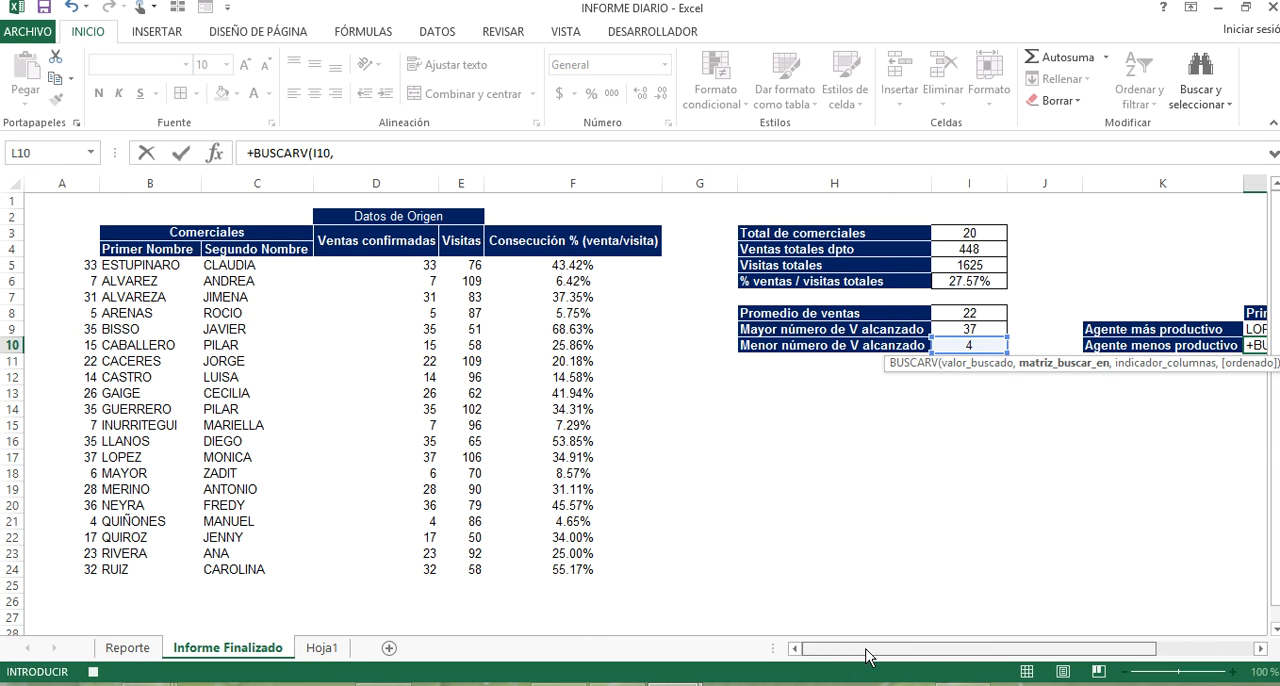
left_click(78, 263)
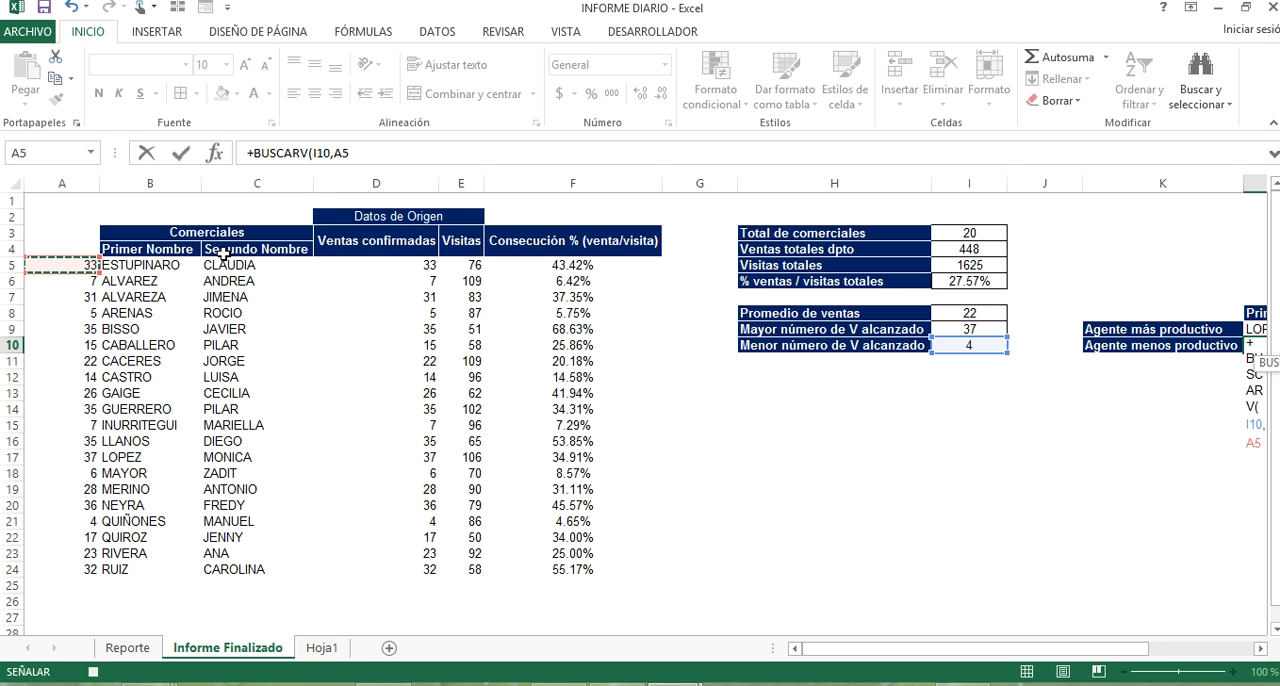
key("ctrl+shift+Down")
key("ctrl+shift+Right")
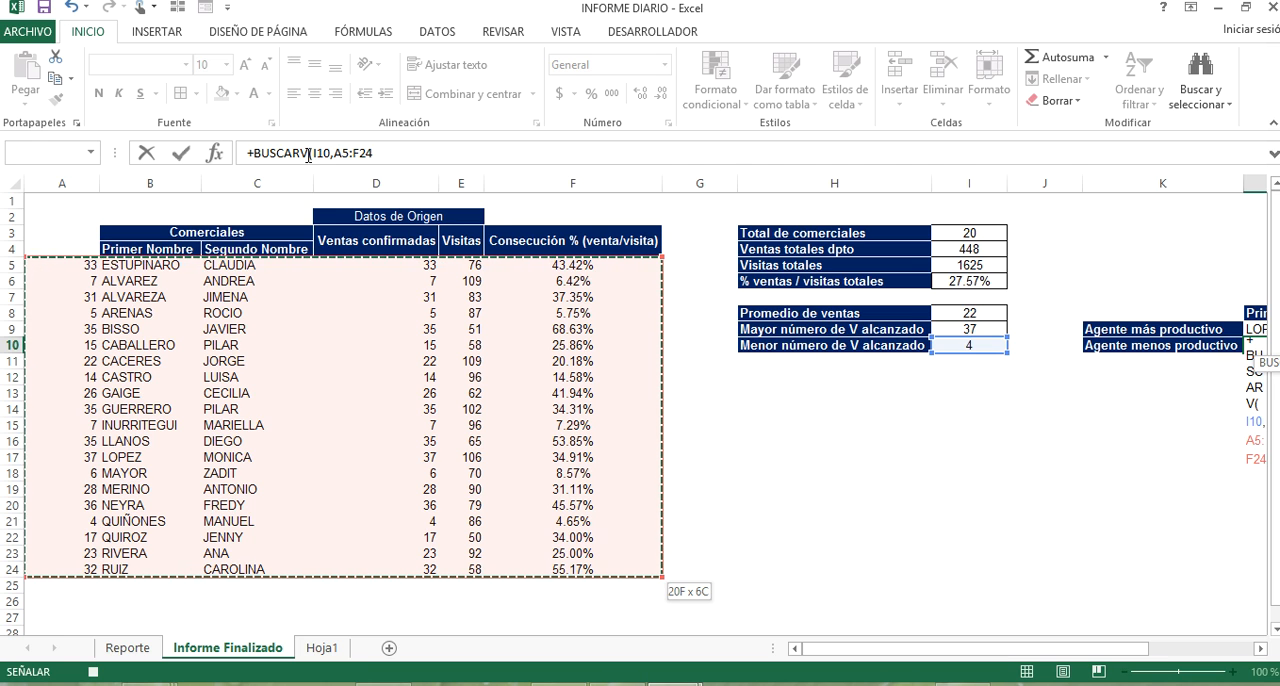
type(",2")
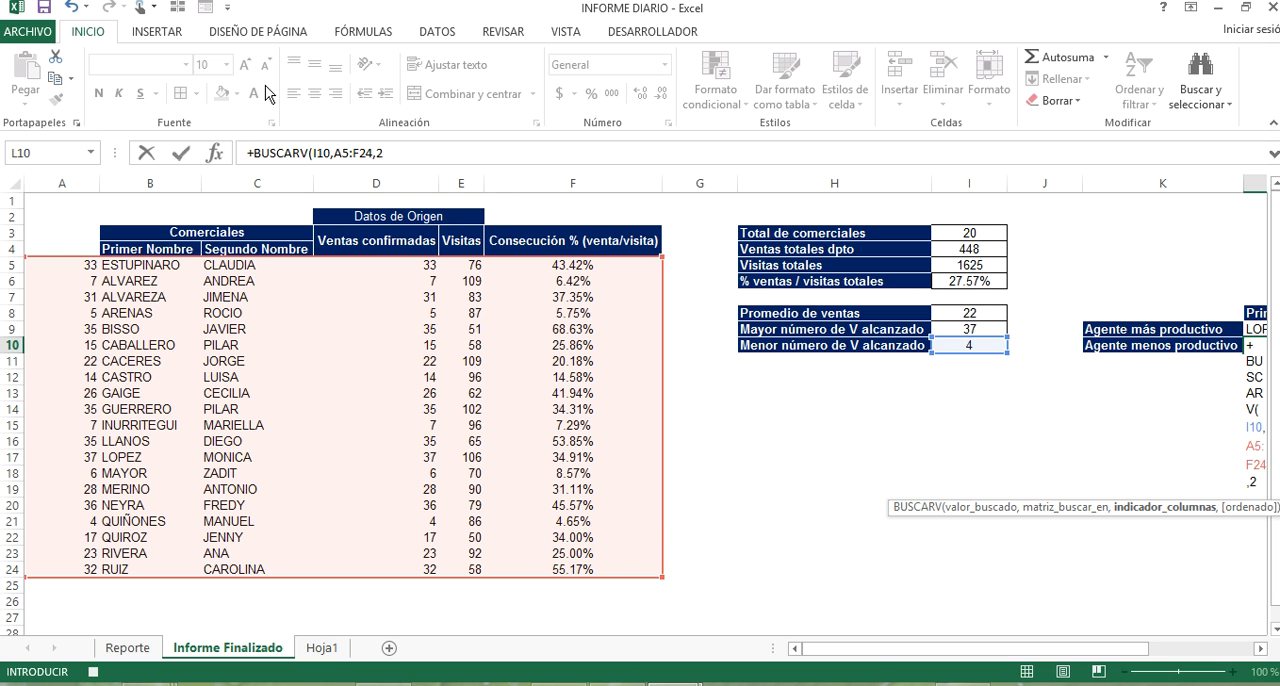
type(",")
type(")")
key("Return")
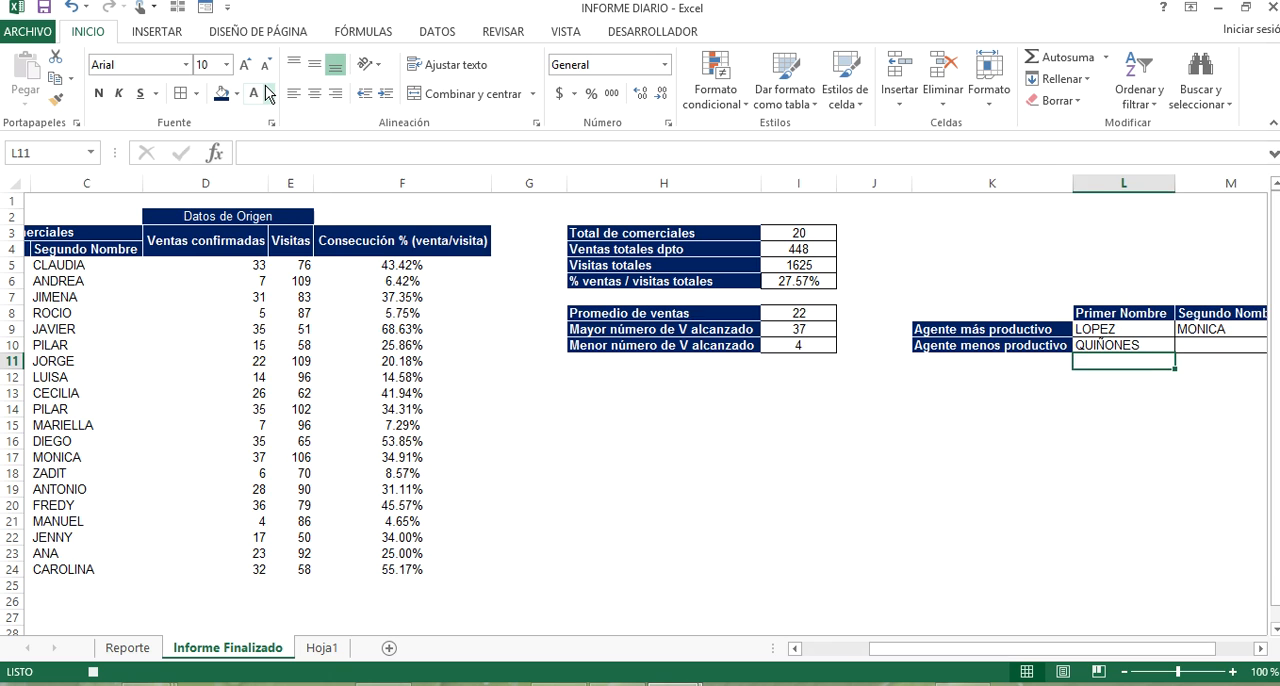
Look up the Agente menos productivo's Segundo Nombre in M10 with BUSCARV, using I10, range A5:F24, column 3 and exact match (FALSO).
key("Right")
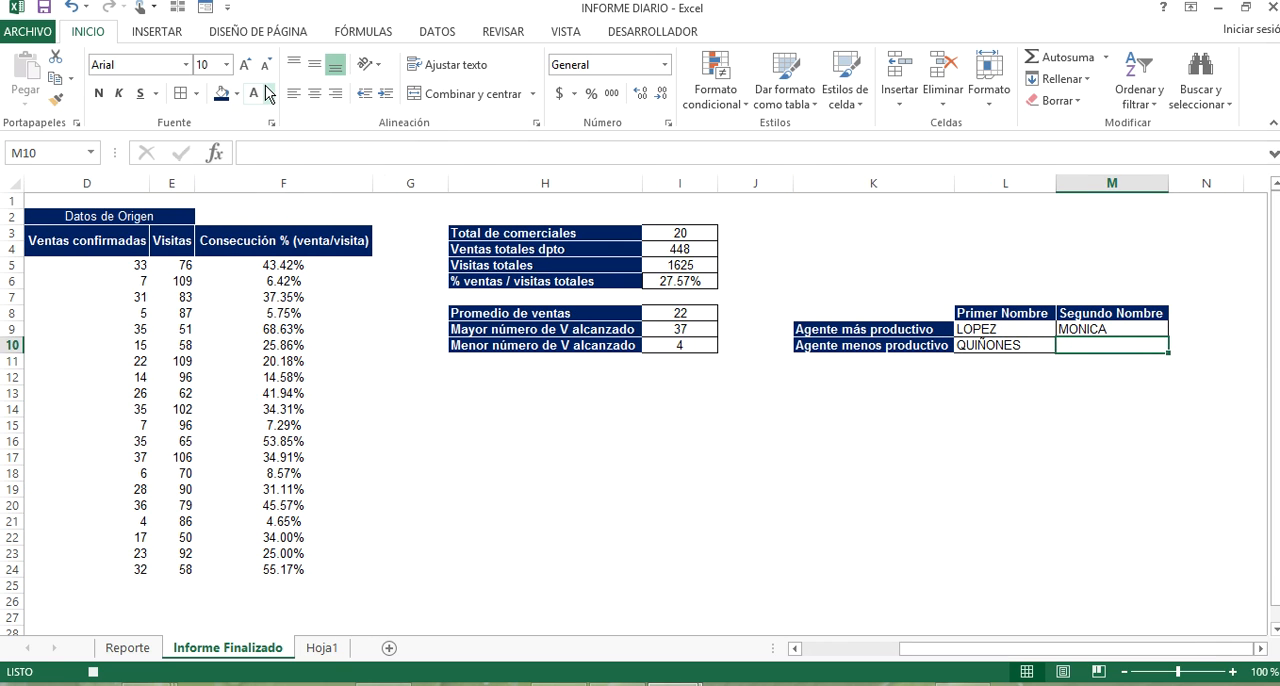
type("+BUSCAR")
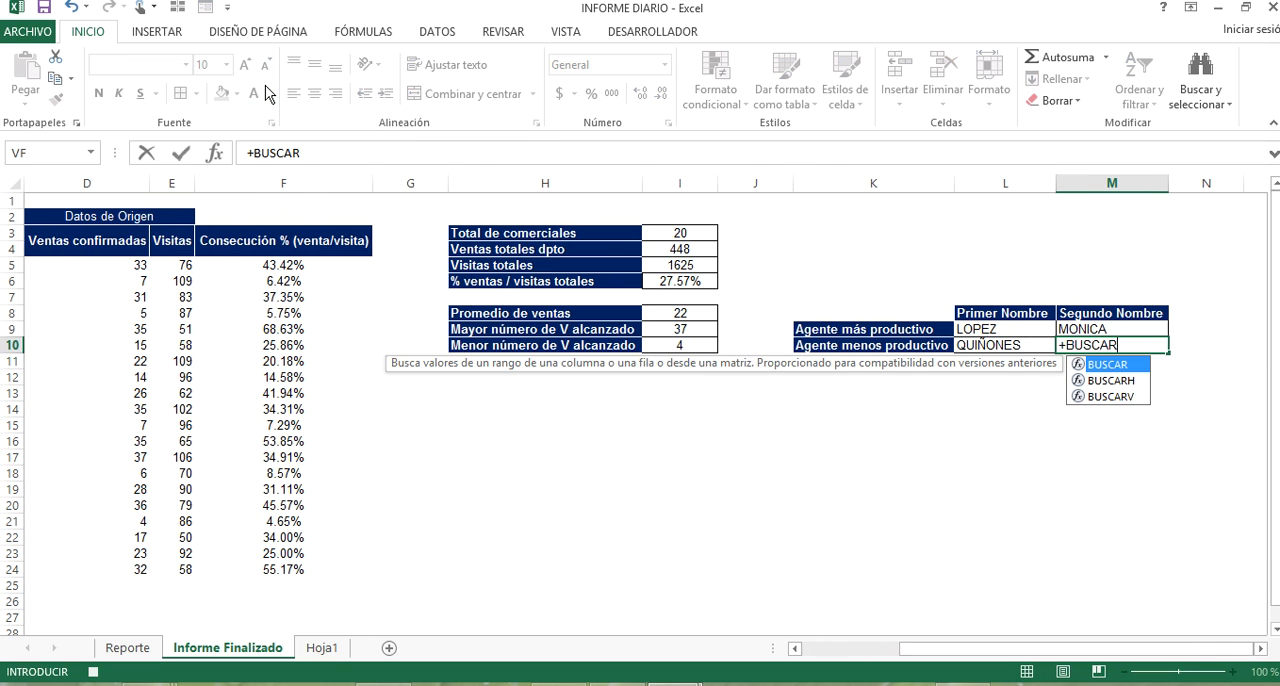
type("(")
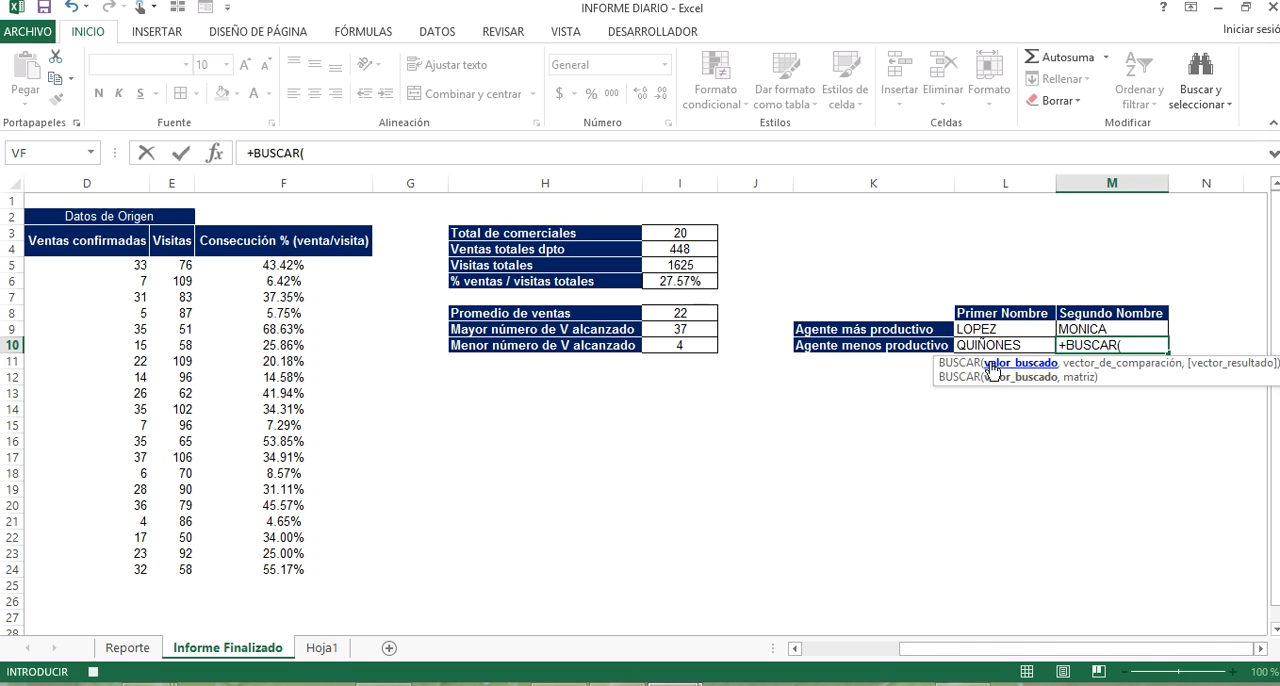
key("BackSpace")
key("BackSpace")
key("Down")
key("Down")
key("Tab")
key("Left")
key("Left")
key("Left")
key("Left")
type(",")
left_click_drag(1005, 653, 688, 640)
left_click(74, 264)
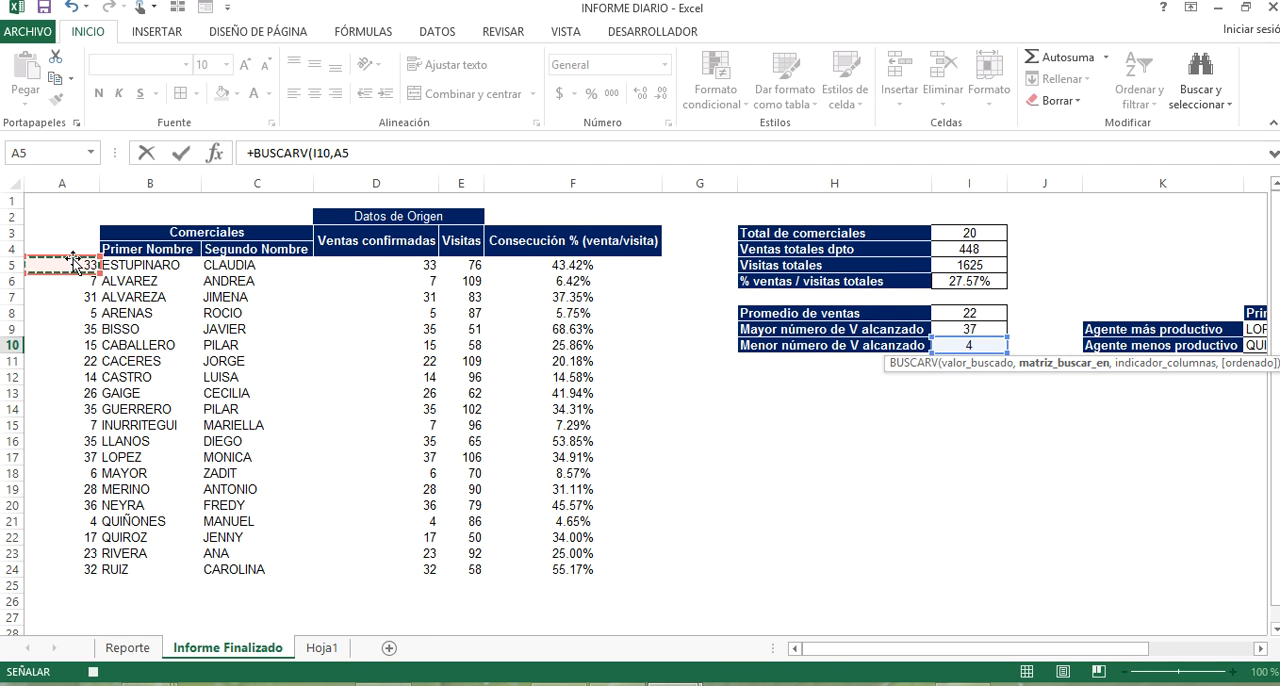
key("ctrl+shift+Down")
key("ctrl+shift+Right")
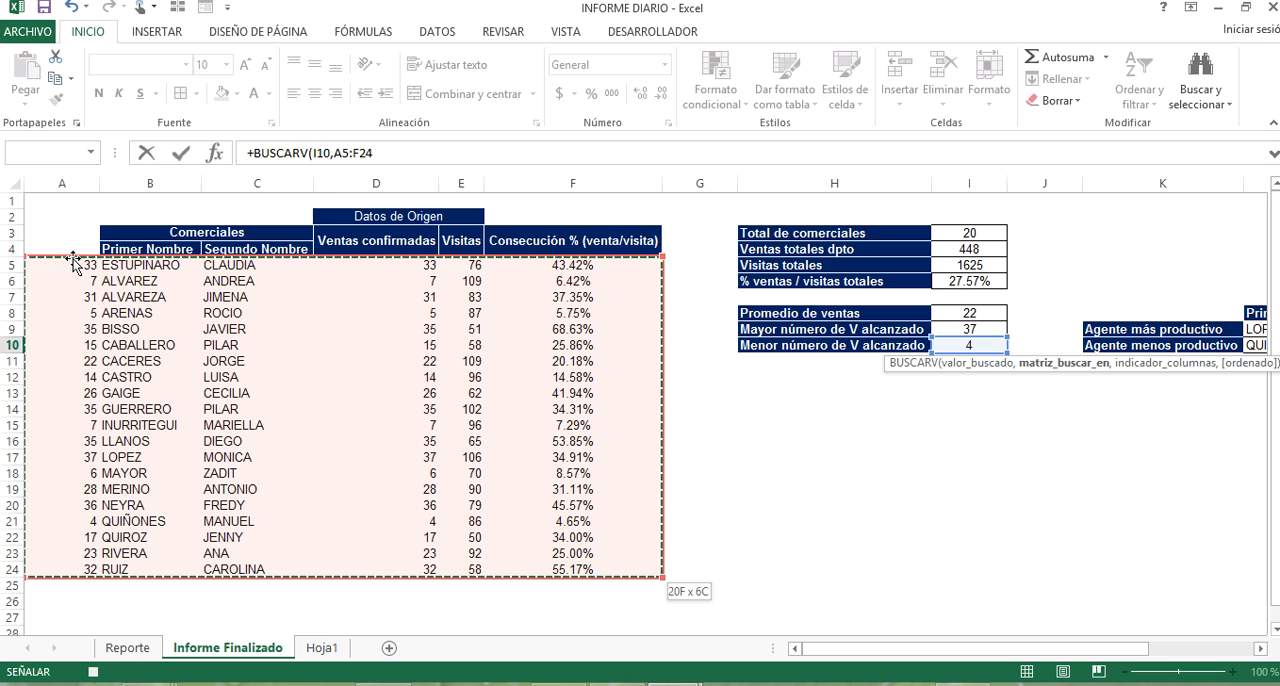
type(",")
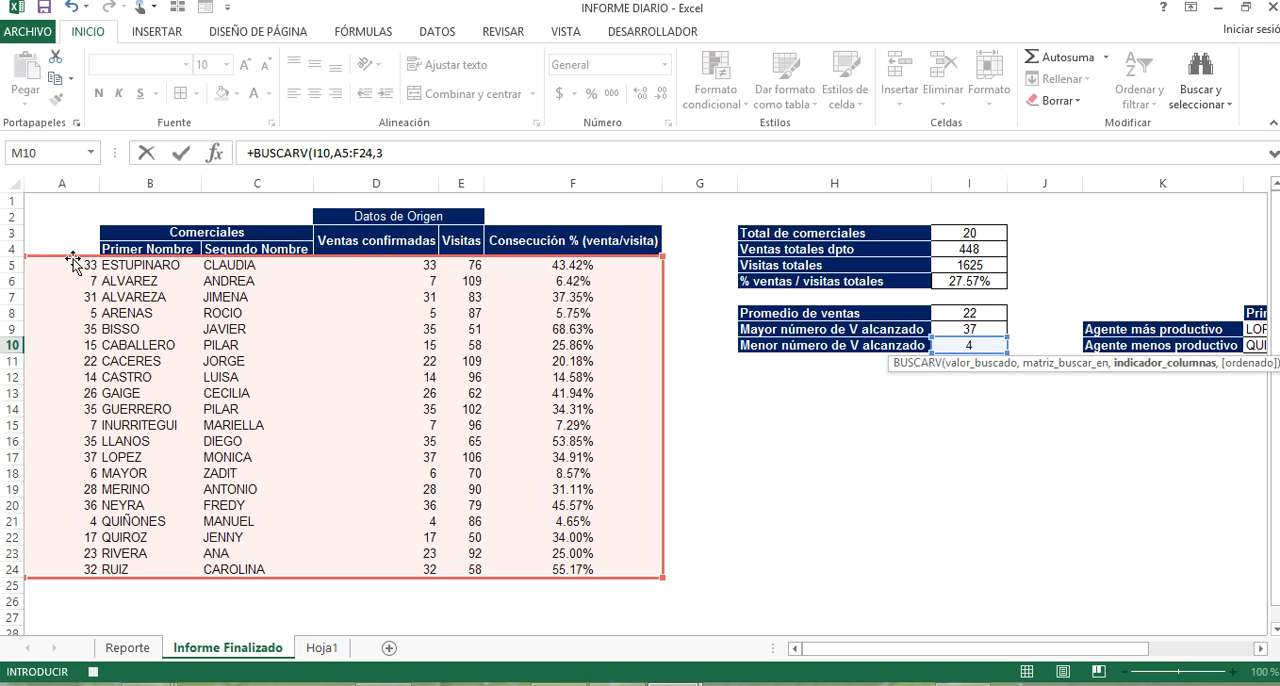
type("3,")
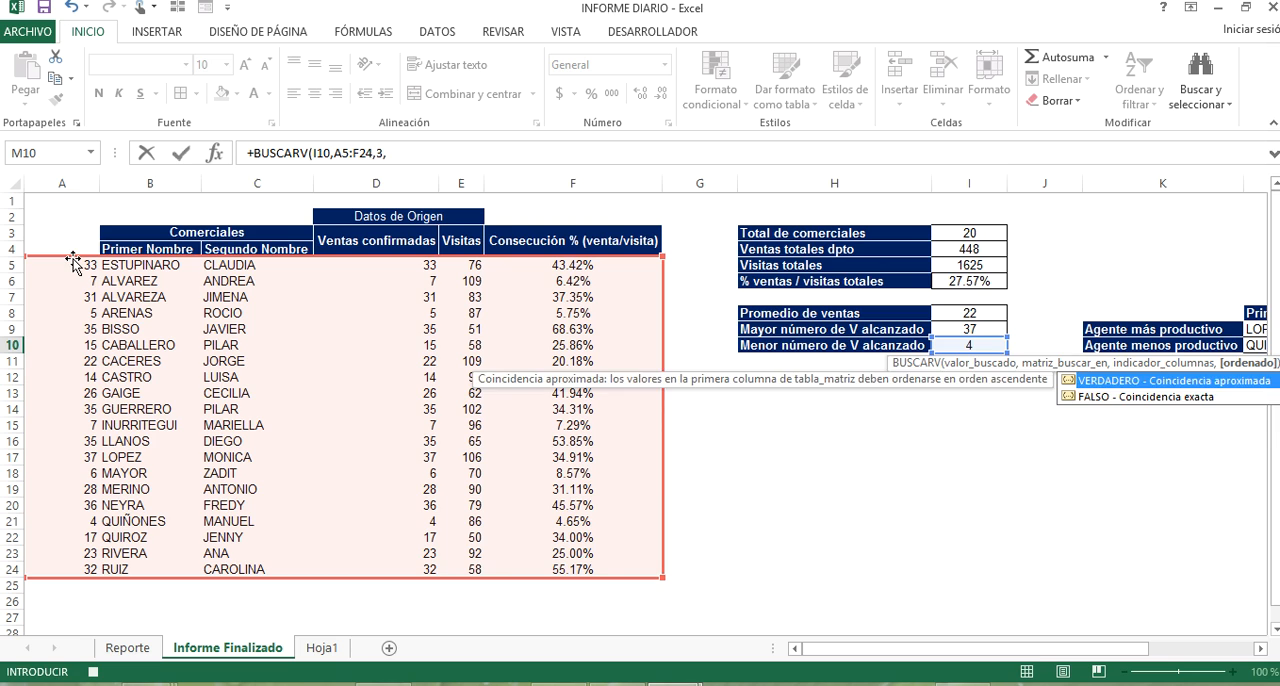
key("Down")
key("Tab")
key("Return")
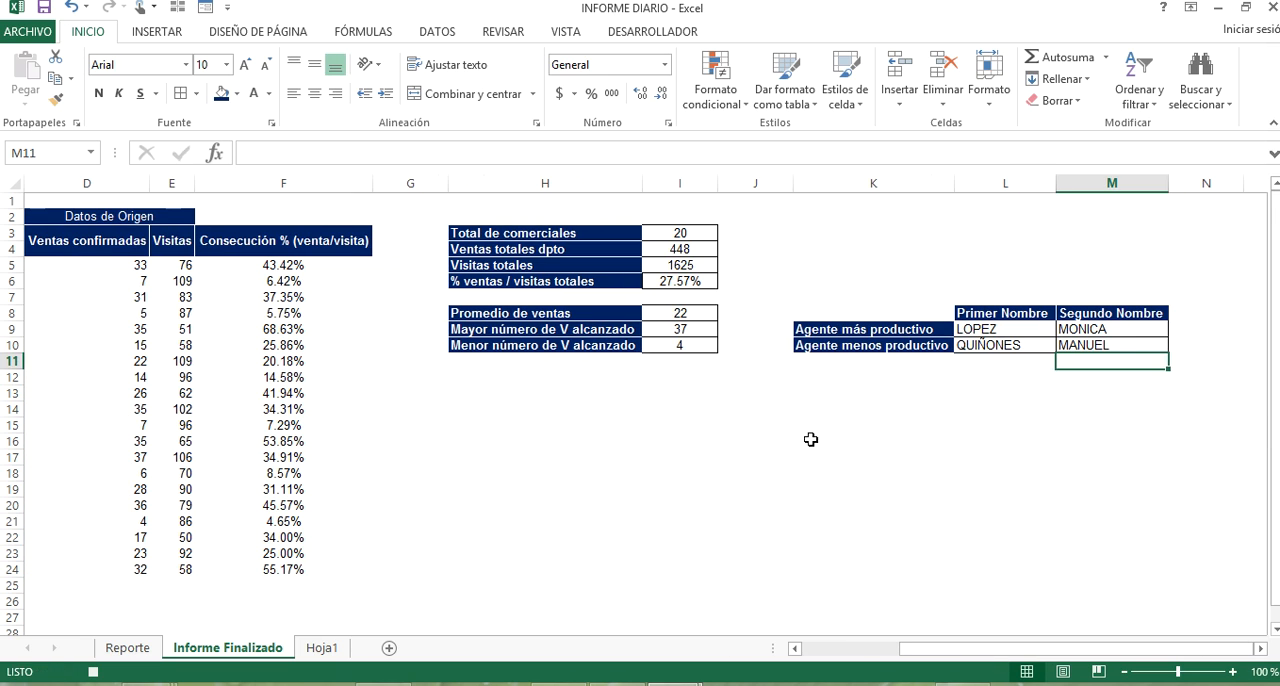
left_click(940, 412)
scroll(598, 403, "down", 1, "ctrl")
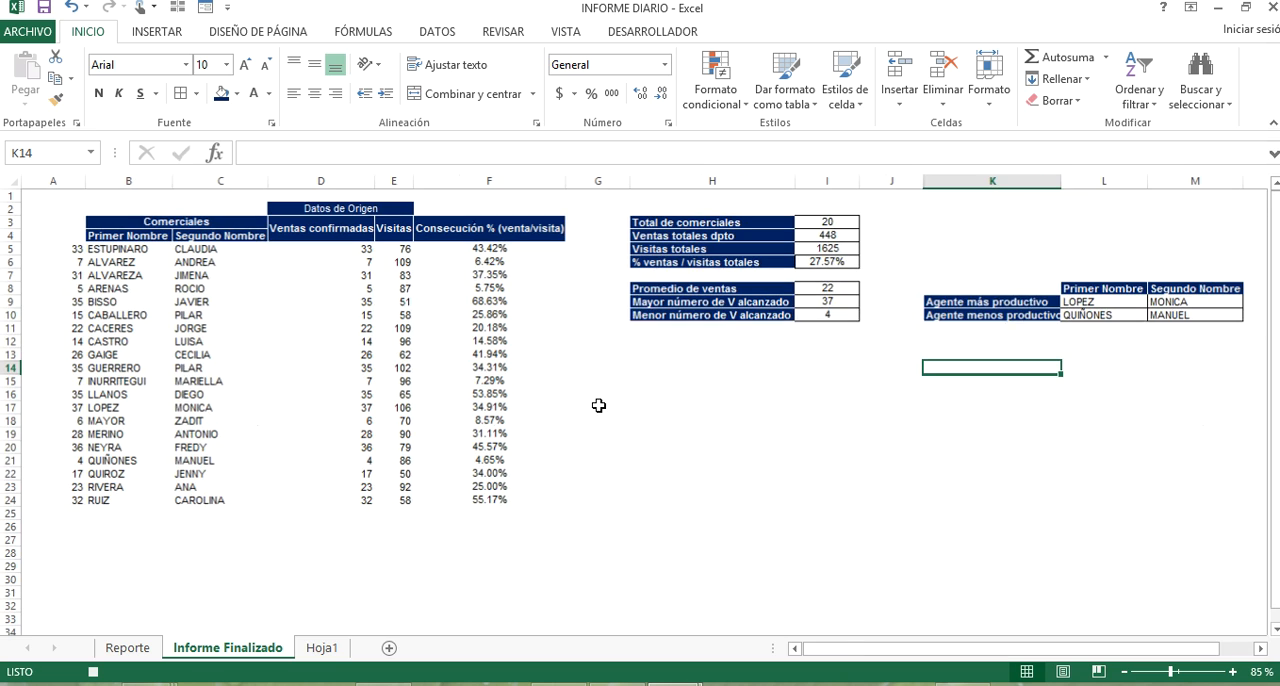
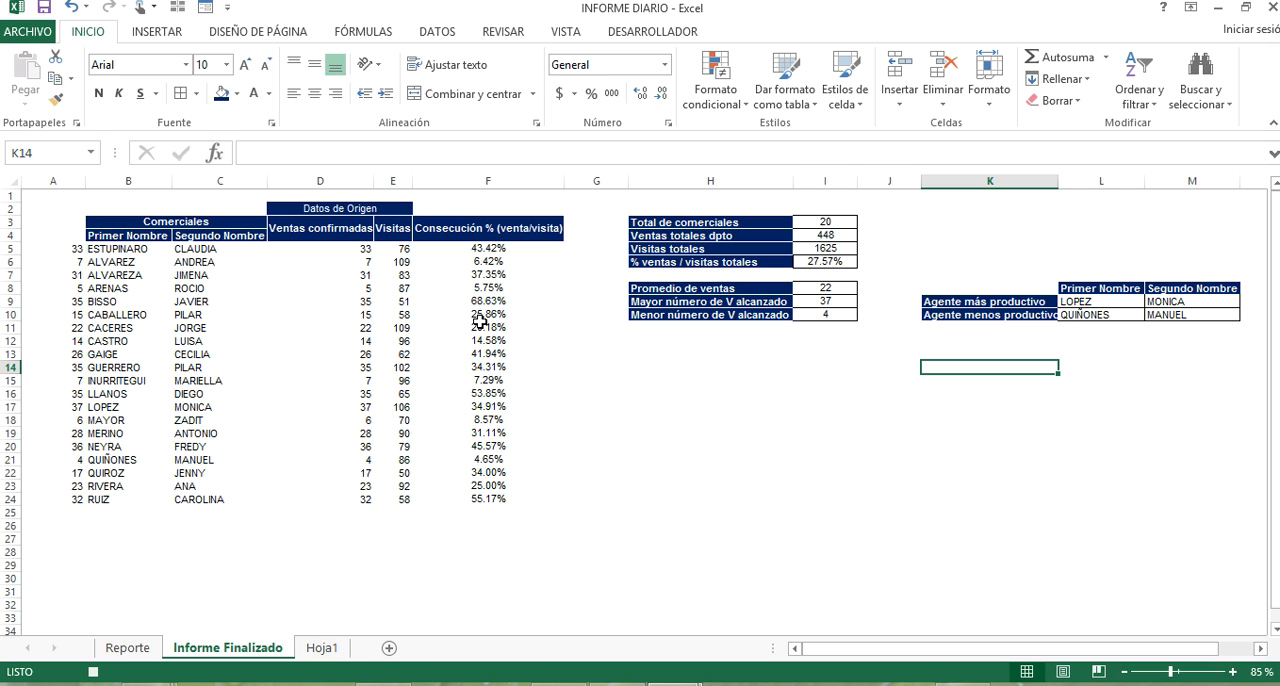
left_click(54, 179)
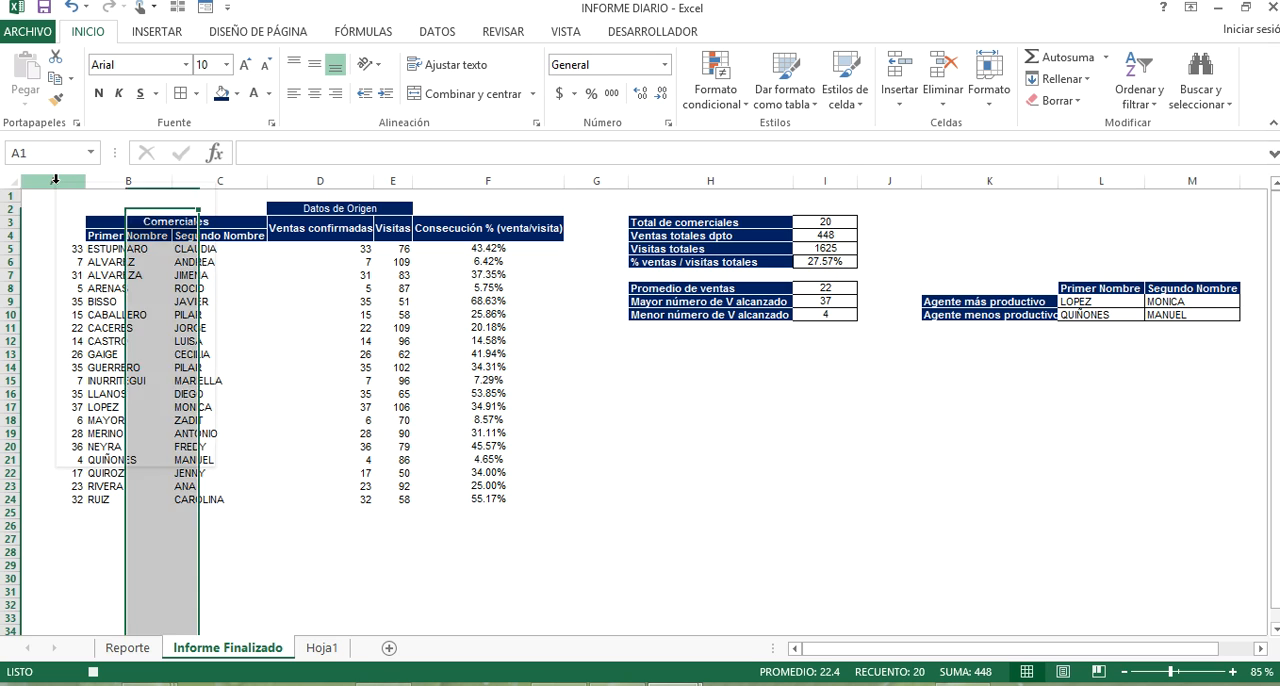
right_click(57, 184)
left_click(883, 337)
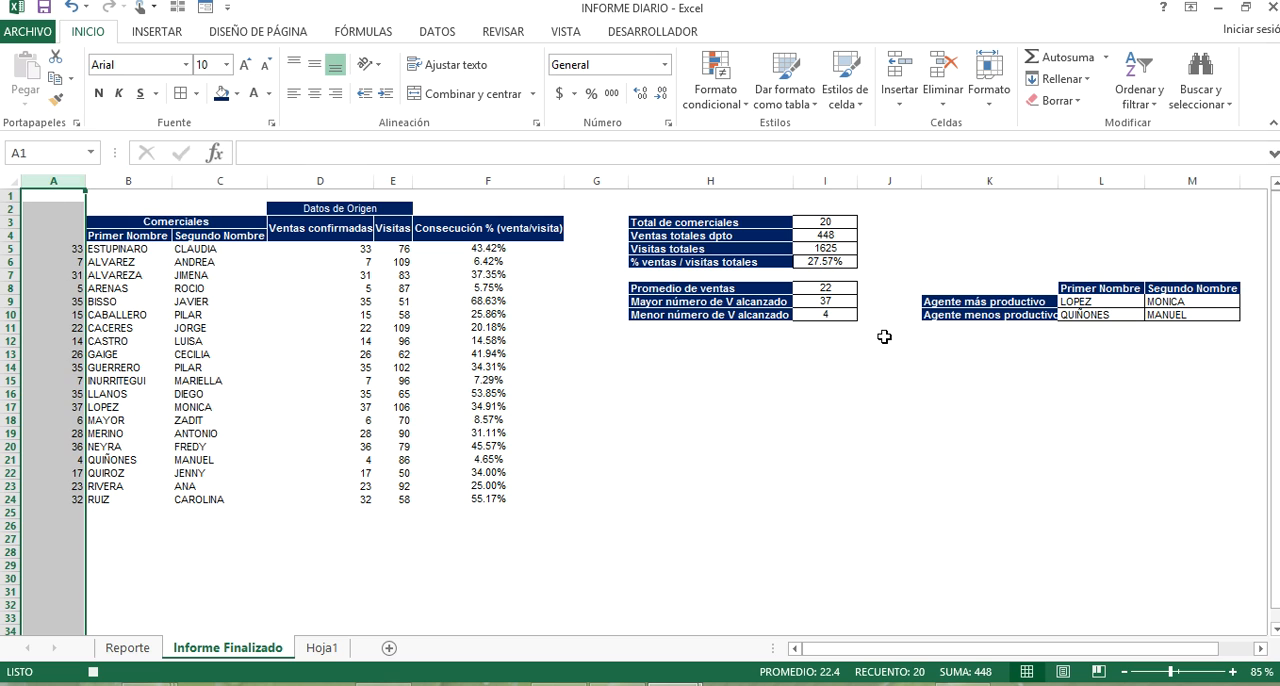
Convert every formula on the Informe Finalizado sheet to a fixed value by copying the whole sheet and pasting it over itself as values.
left_click(7, 184)
key("ctrl+c")
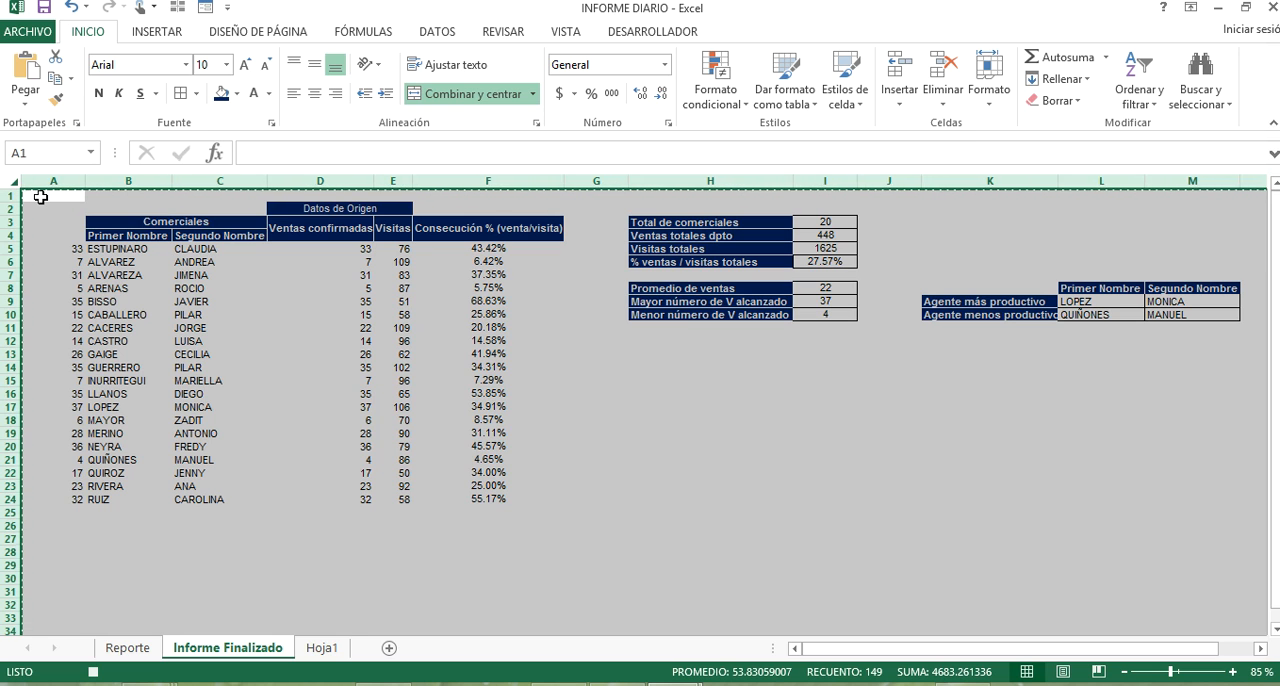
left_click(40, 197)
right_click(42, 200)
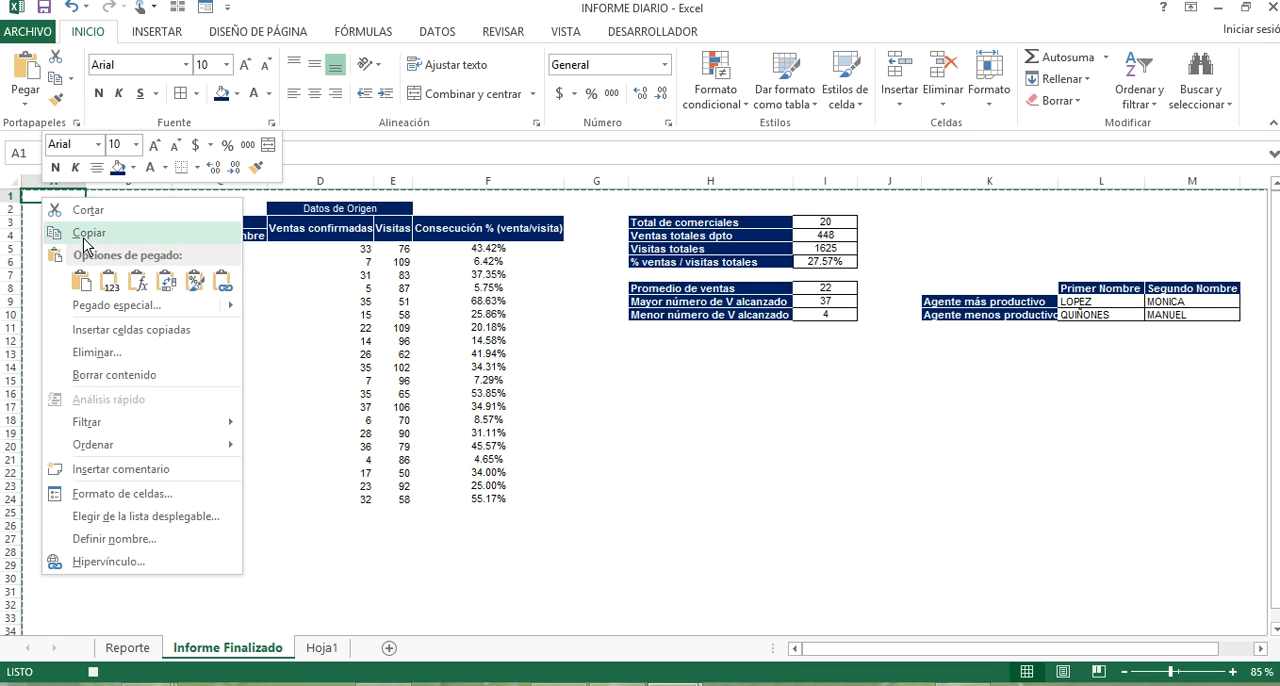
left_click(110, 290)
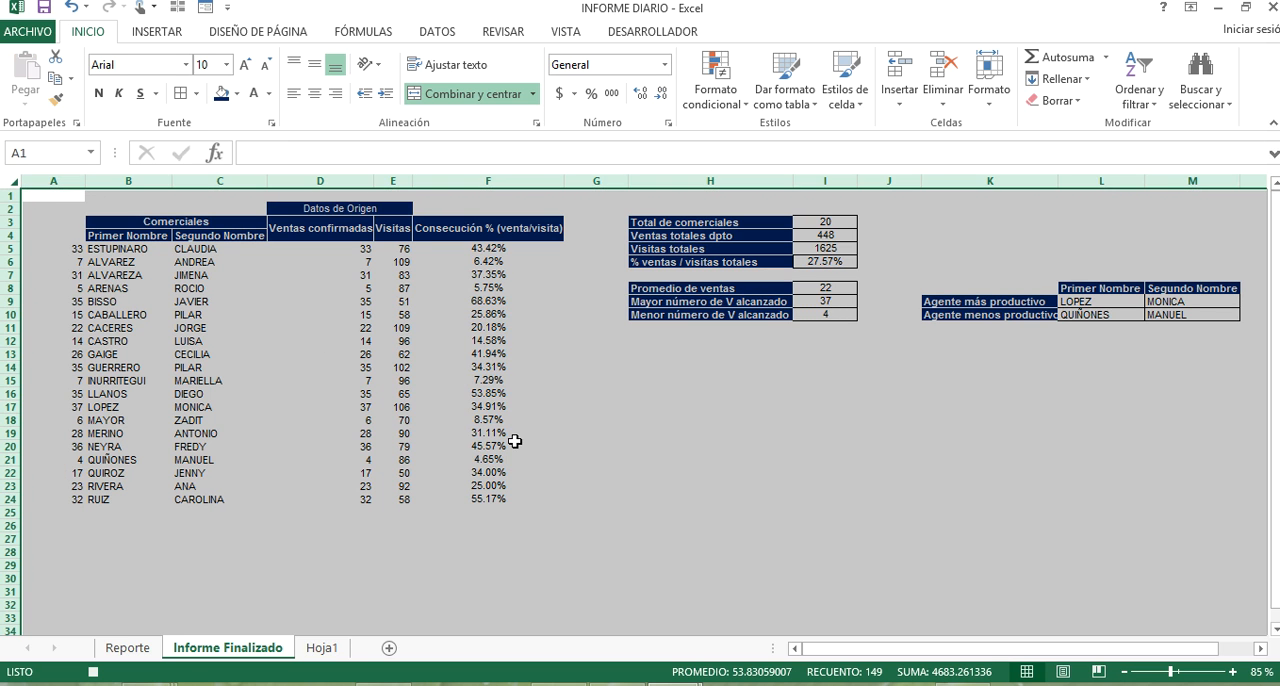
Delete column A with the helper sales figures from the Informe Finalizado sheet and deselect it.
left_click(578, 420)
scroll(395, 370, "up", 1)
left_click_drag(657, 473, 30, 409)
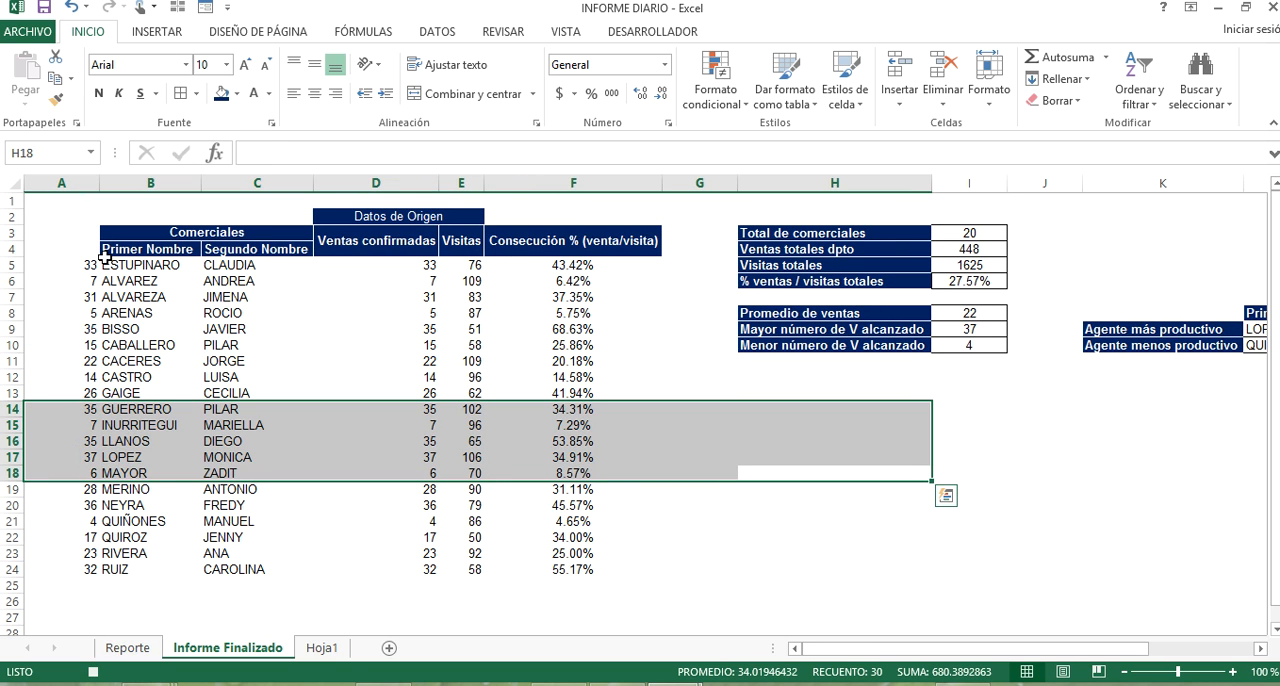
left_click(70, 200)
right_click(78, 186)
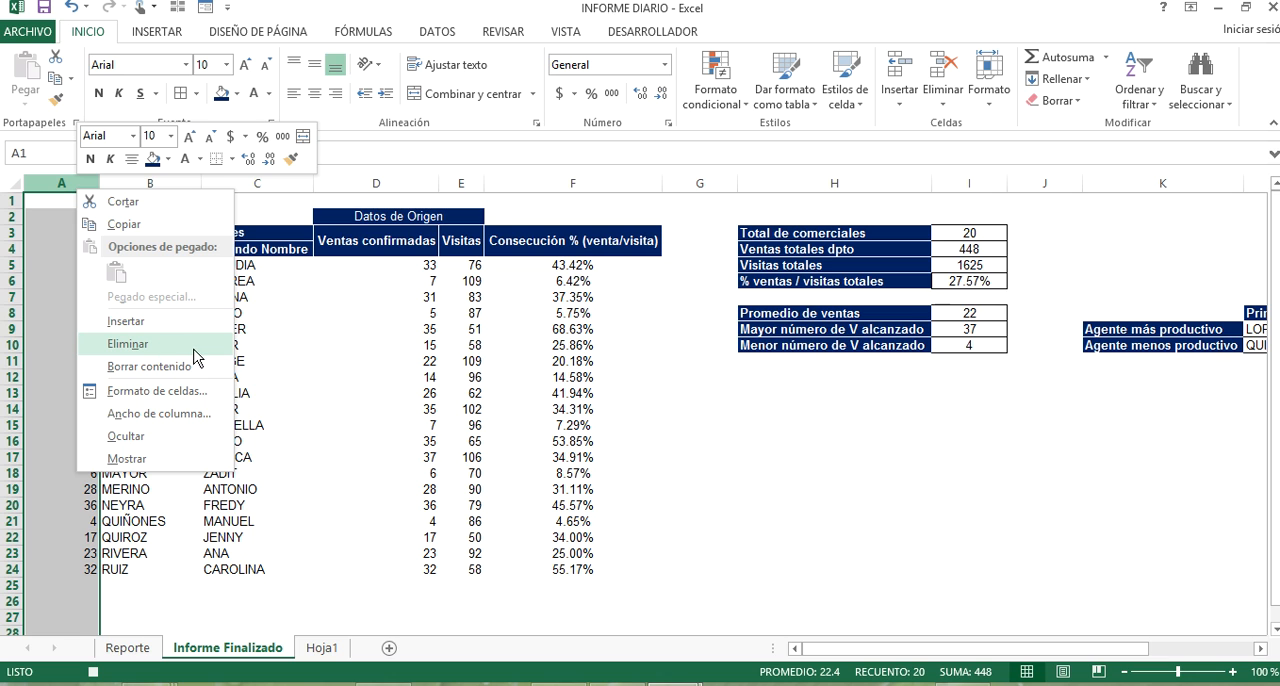
left_click(128, 343)
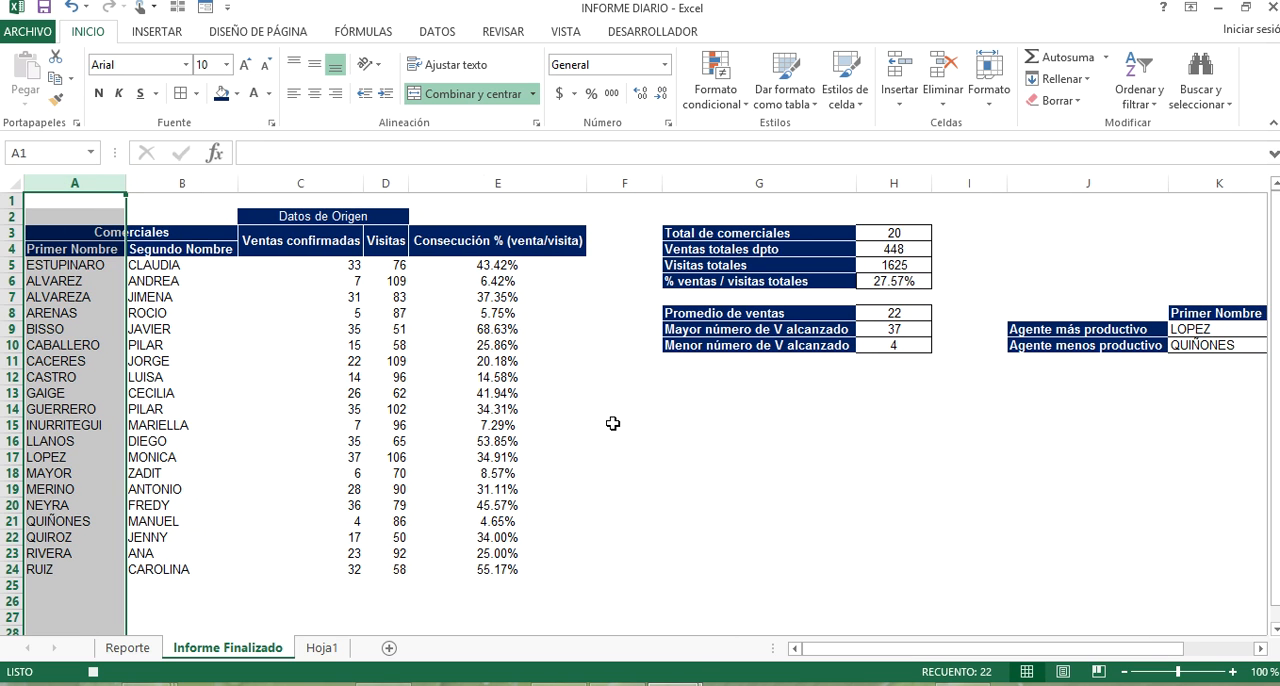
left_click(607, 455)
left_click(791, 471)
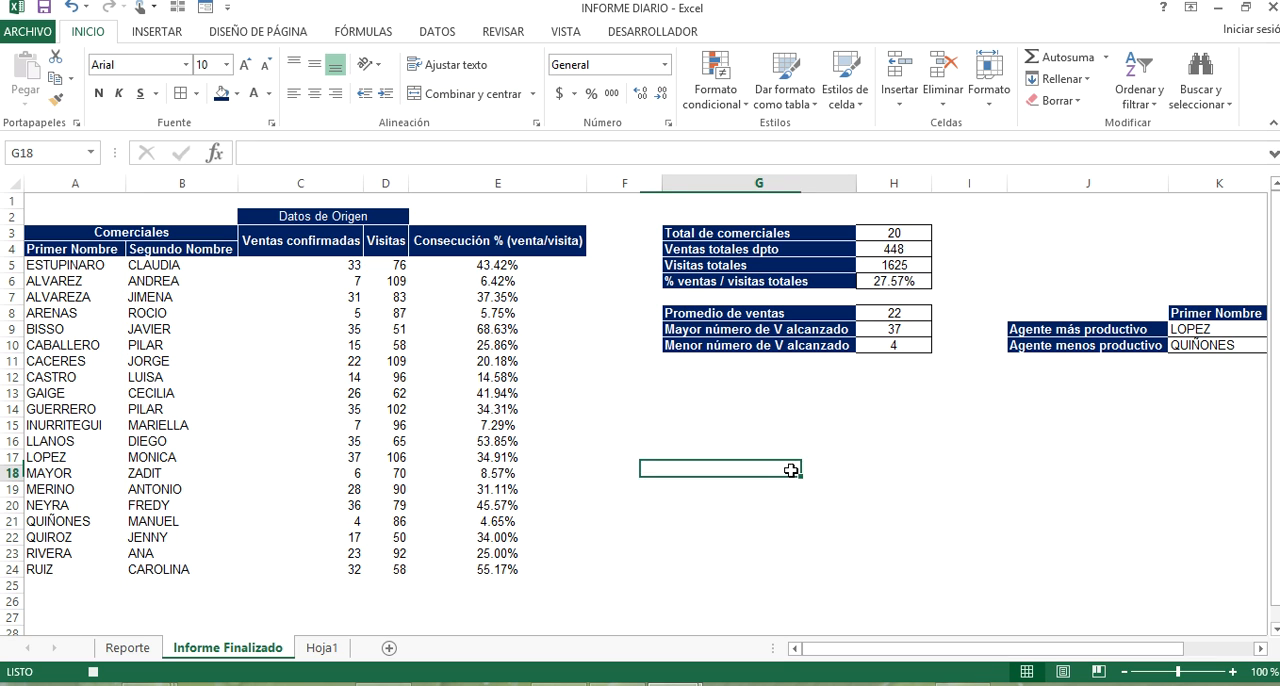
Delete columns C and D with the split names from the Reporte sheet.
left_click(128, 650)
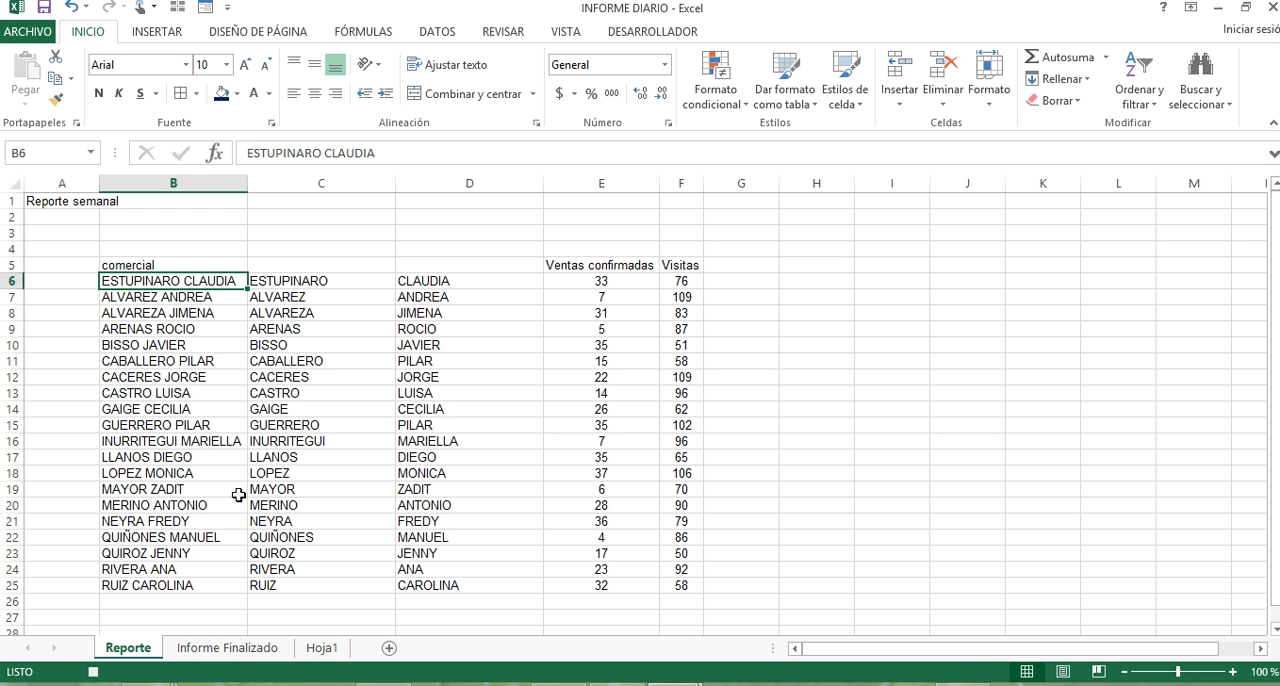
left_click(379, 182)
left_click_drag(379, 182, 420, 182)
right_click(420, 182)
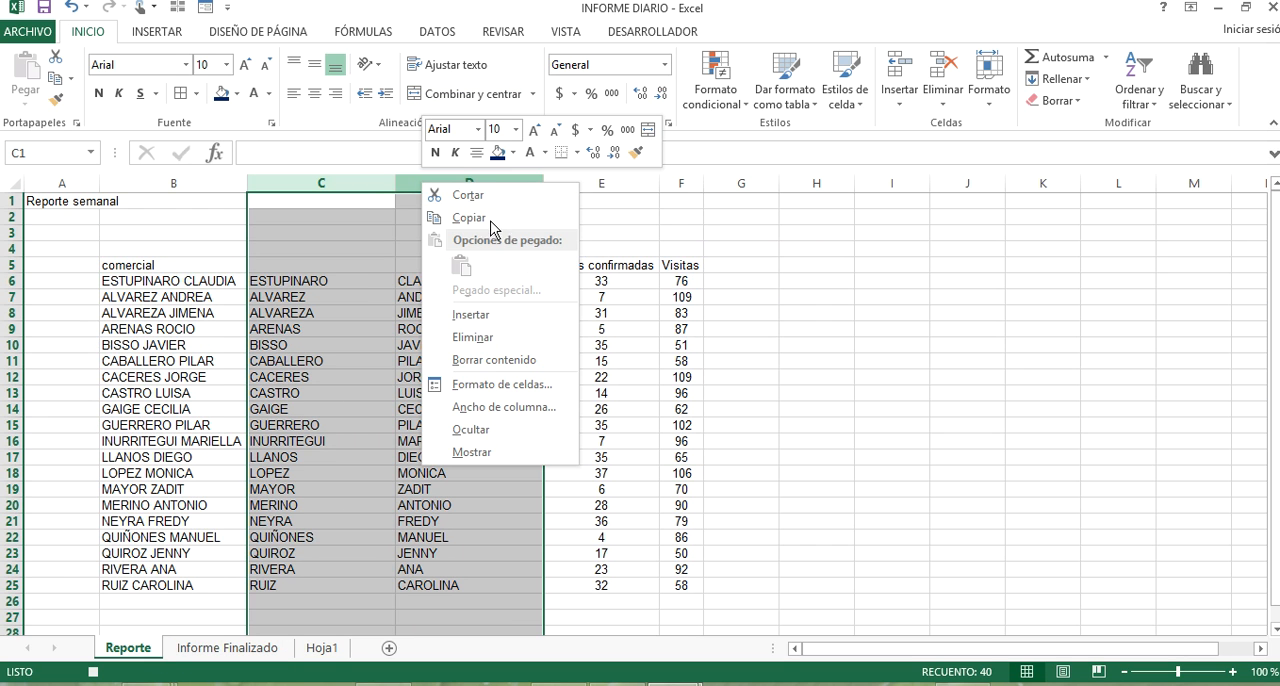
left_click(541, 336)
left_click(610, 298)
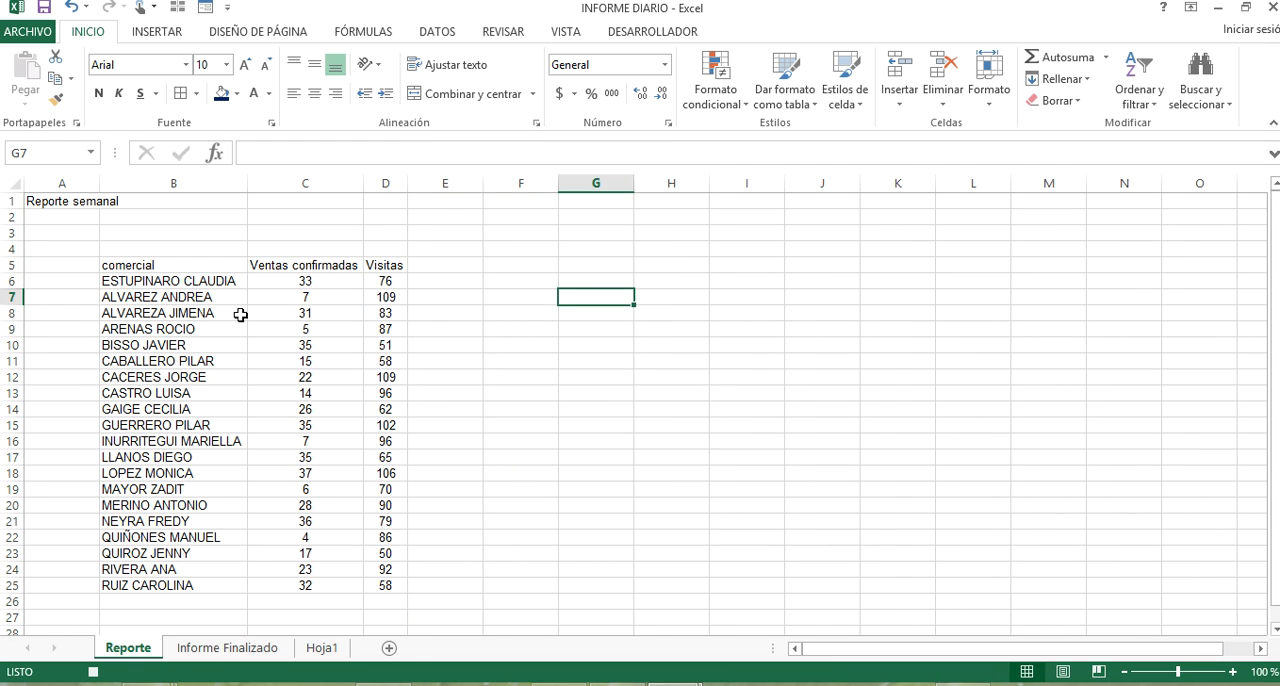
Stop recording the macro and check the finished report on the Informe Finalizado sheet against the Reporte sheet.
left_click_drag(143, 287, 376, 584)
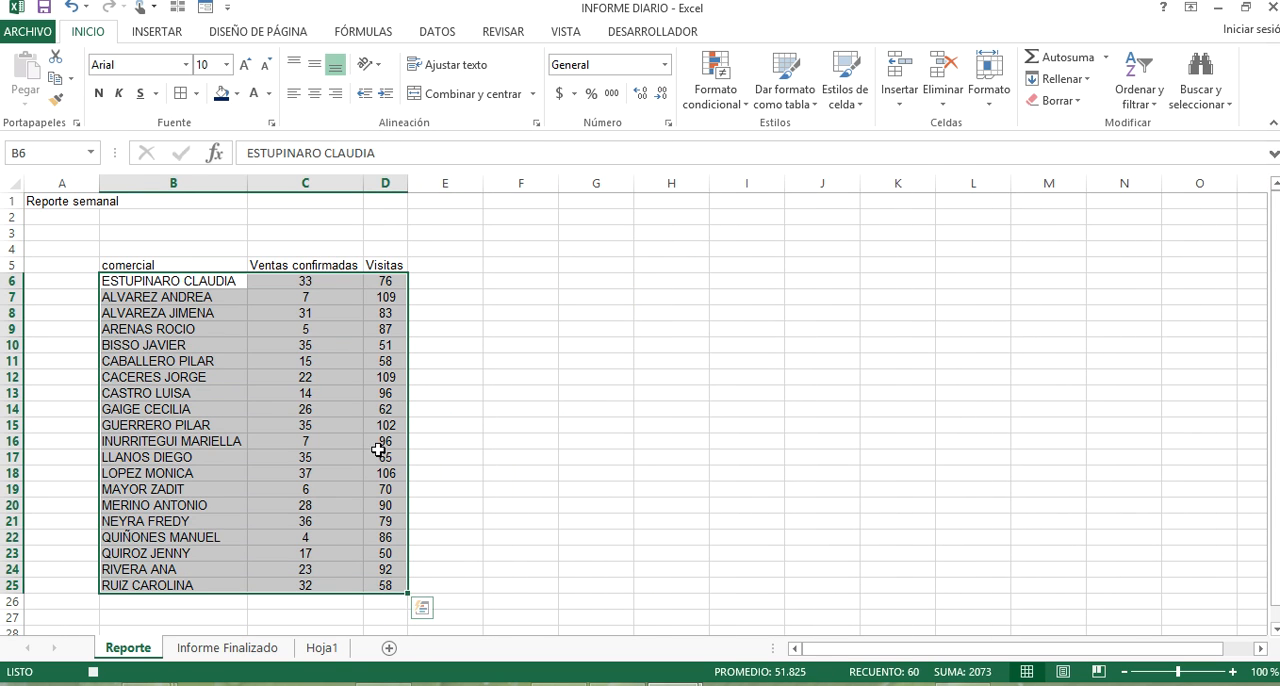
left_click(538, 441)
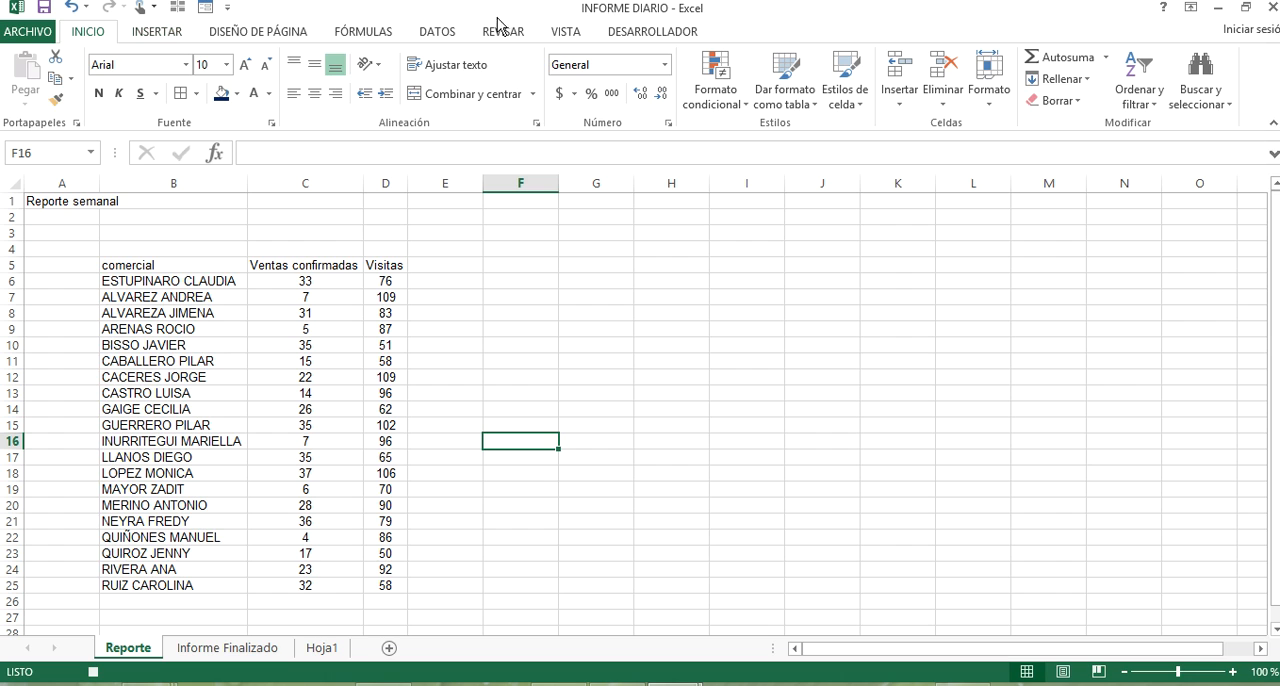
left_click(621, 33)
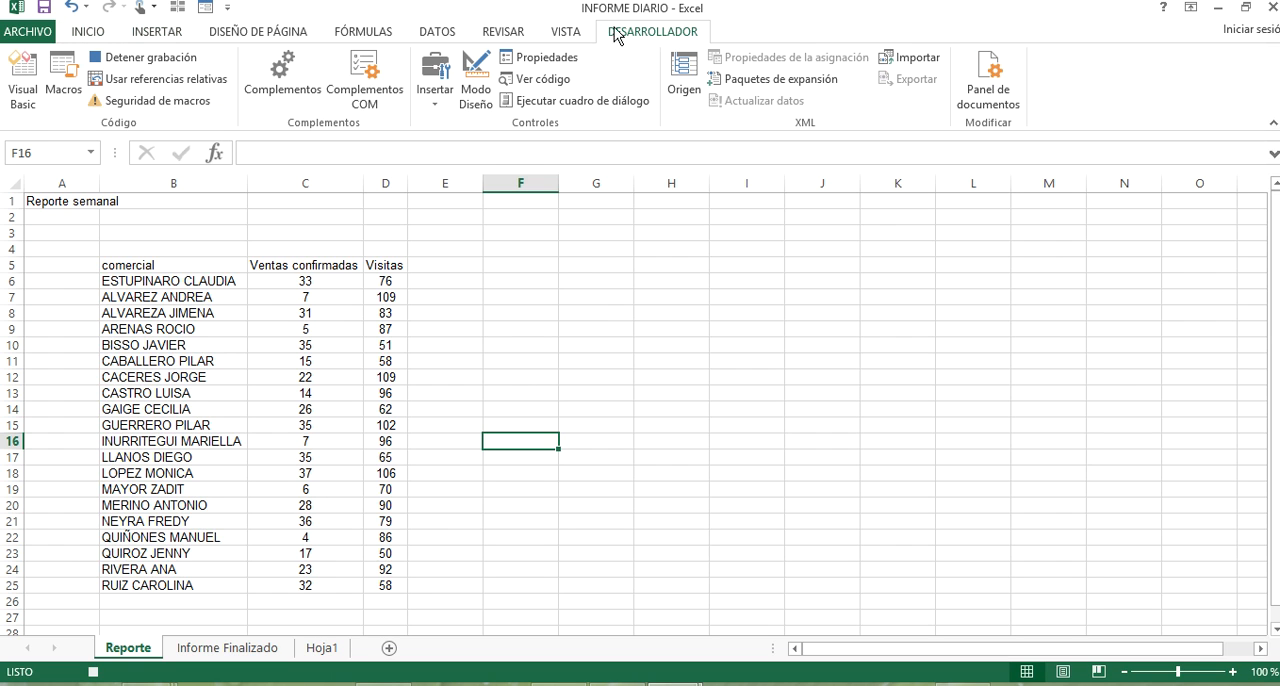
left_click(151, 62)
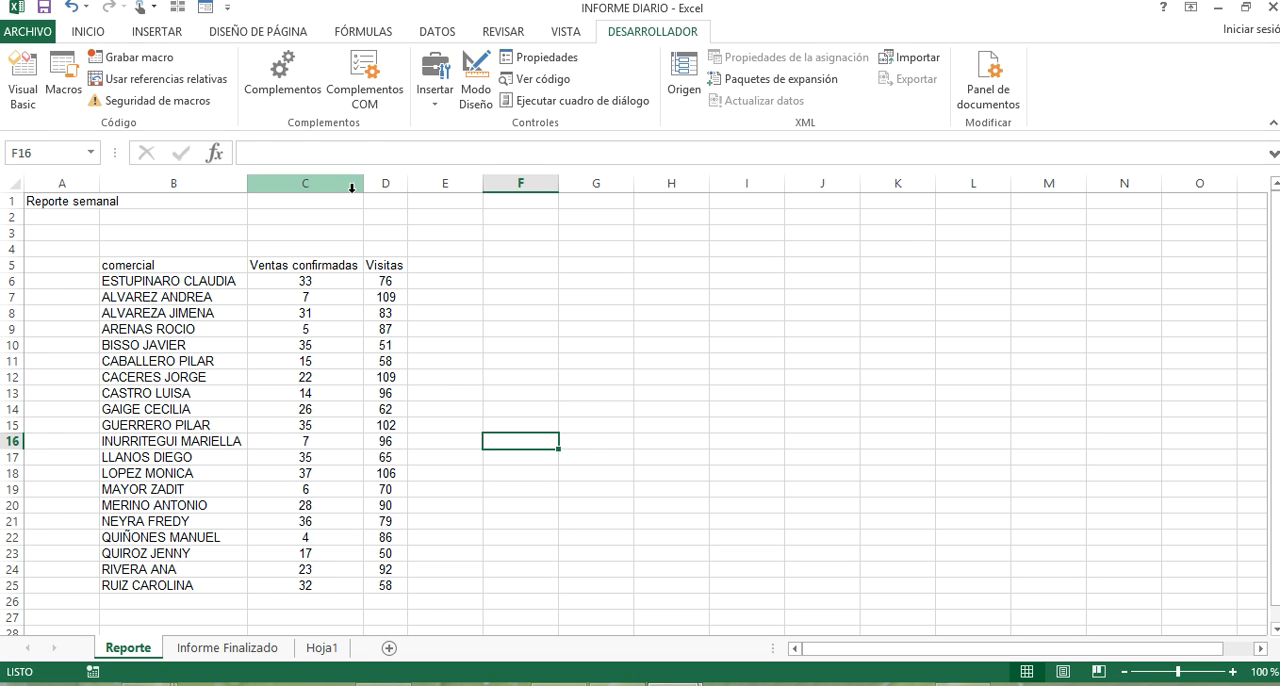
left_click(228, 650)
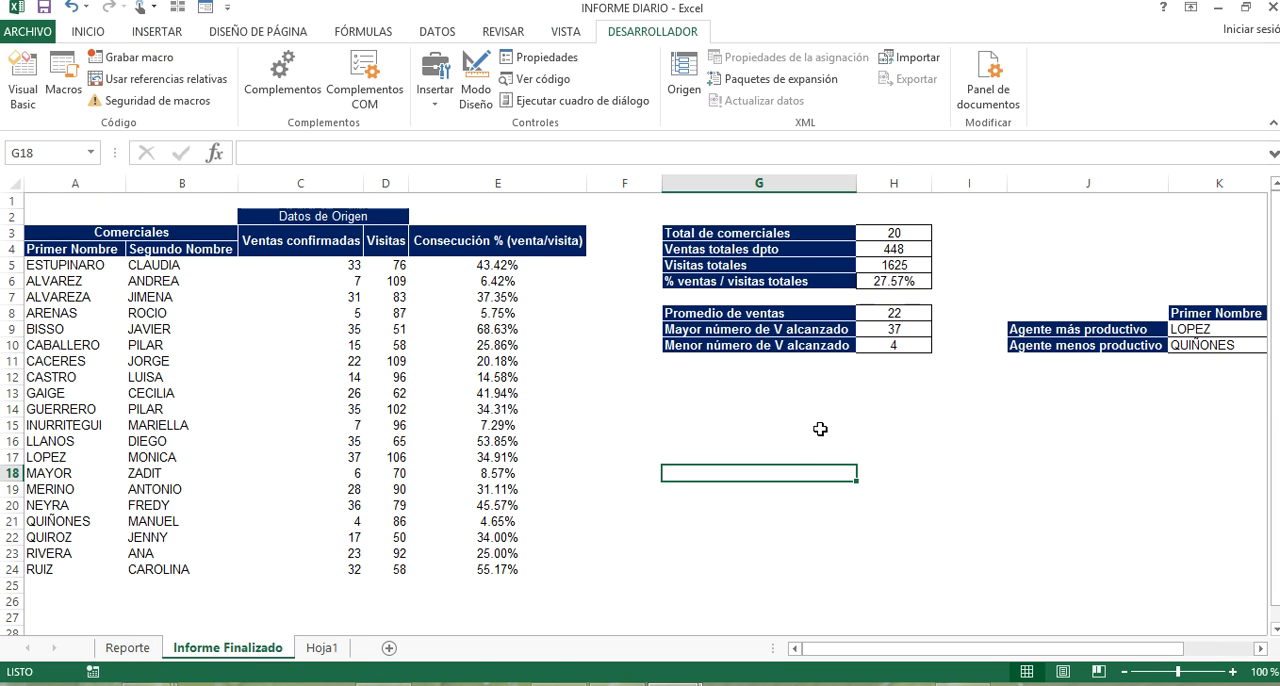
left_click(150, 648)
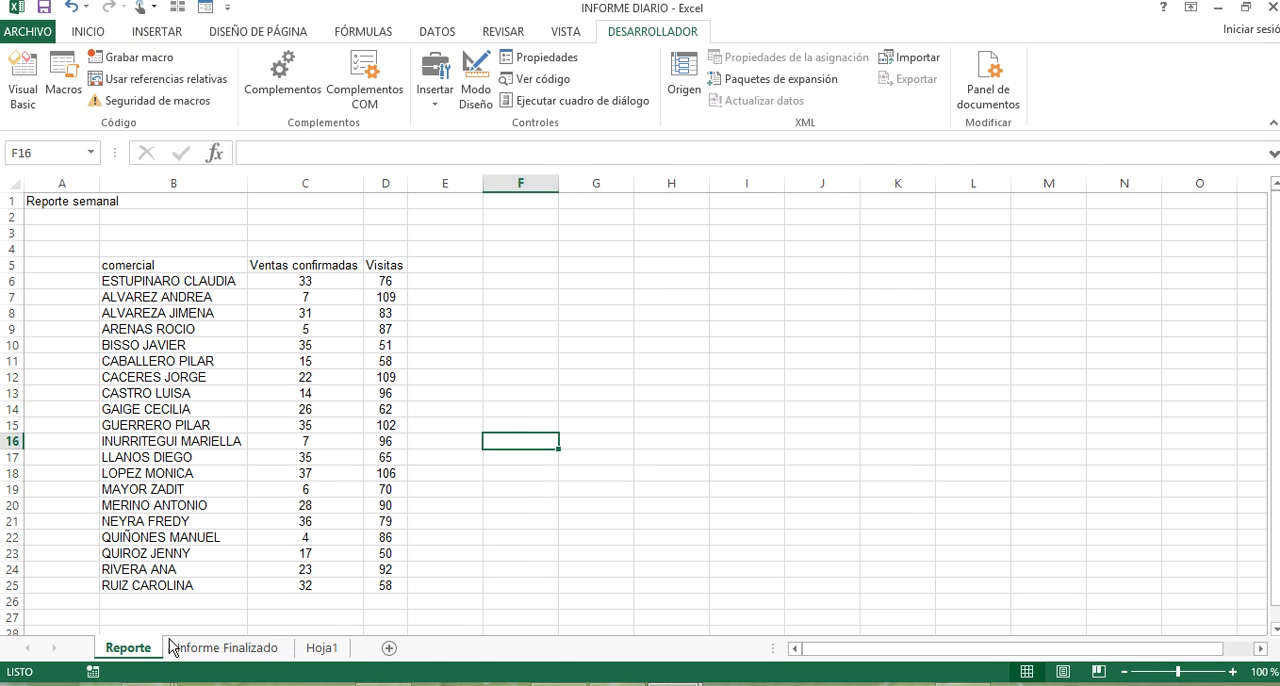
Insert a form control button beside the Reporte table, spanning about F3 to I10, and assign it the macro PERSONAL.XLSB!INFORME_DIARIO.
left_click(525, 270)
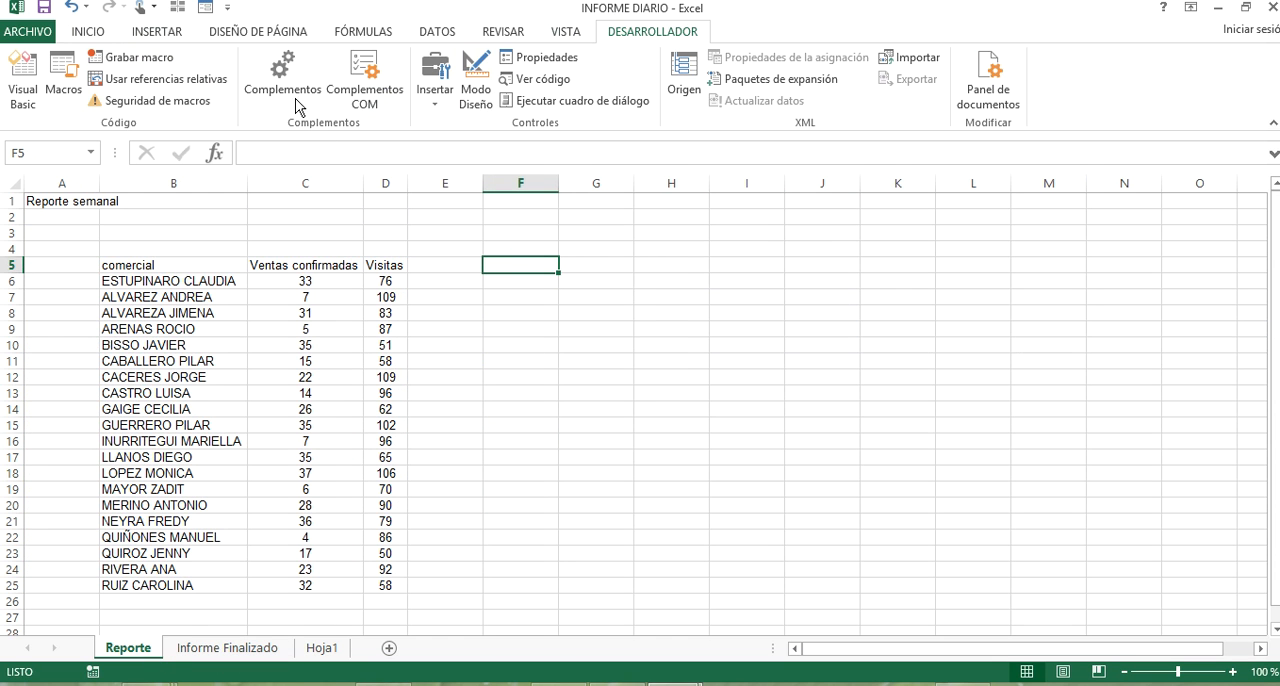
left_click(434, 95)
left_click(427, 145)
left_click_drag(508, 236, 798, 352)
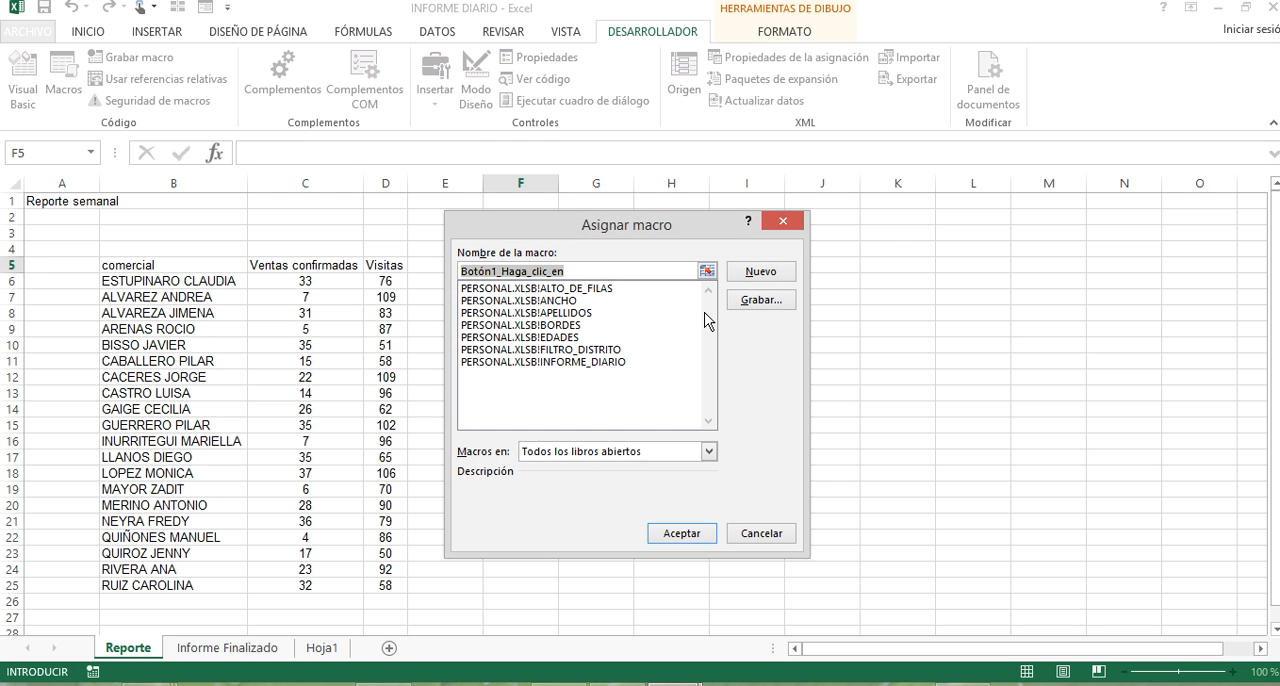
left_click(616, 363)
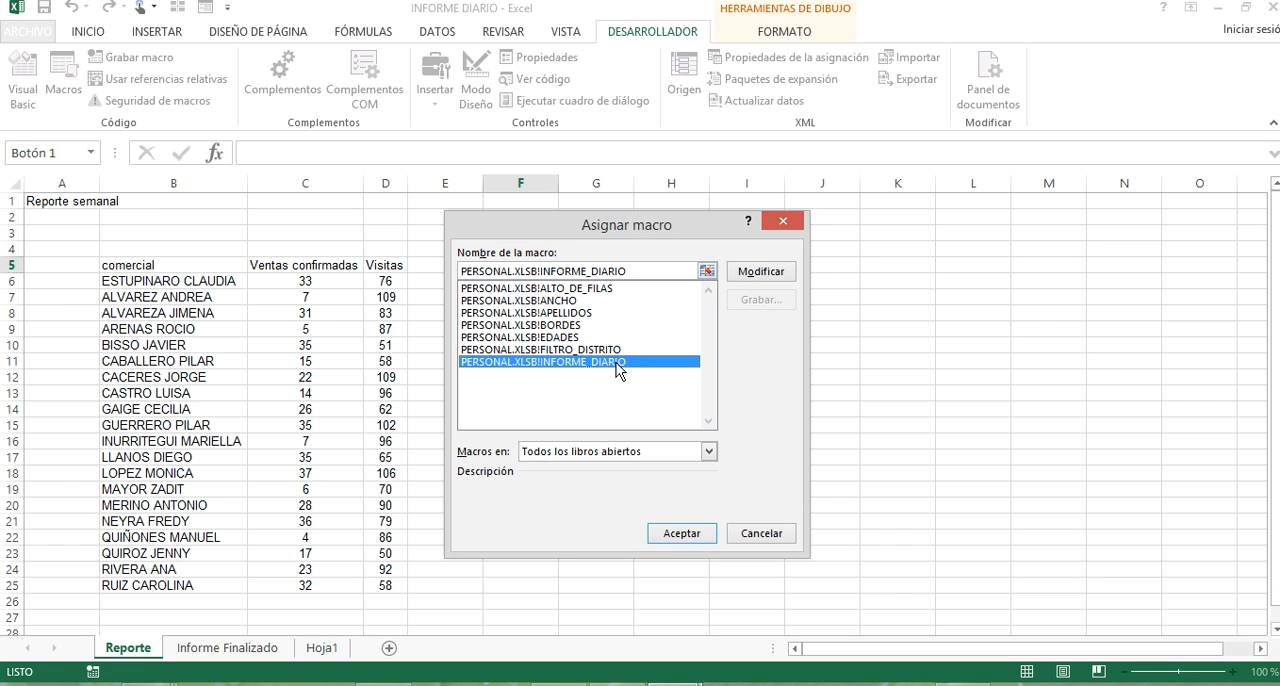
left_click(680, 533)
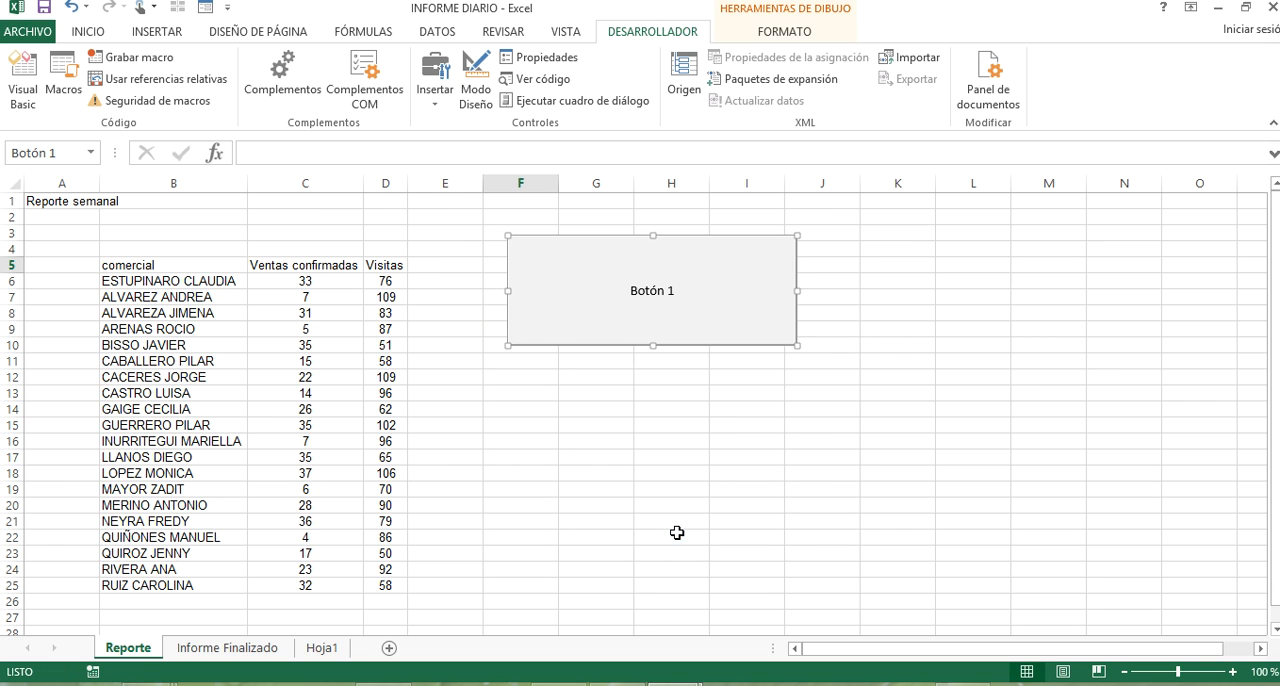
Change the new button's label to "Informe diario" and deselect the button.
right_click(675, 350)
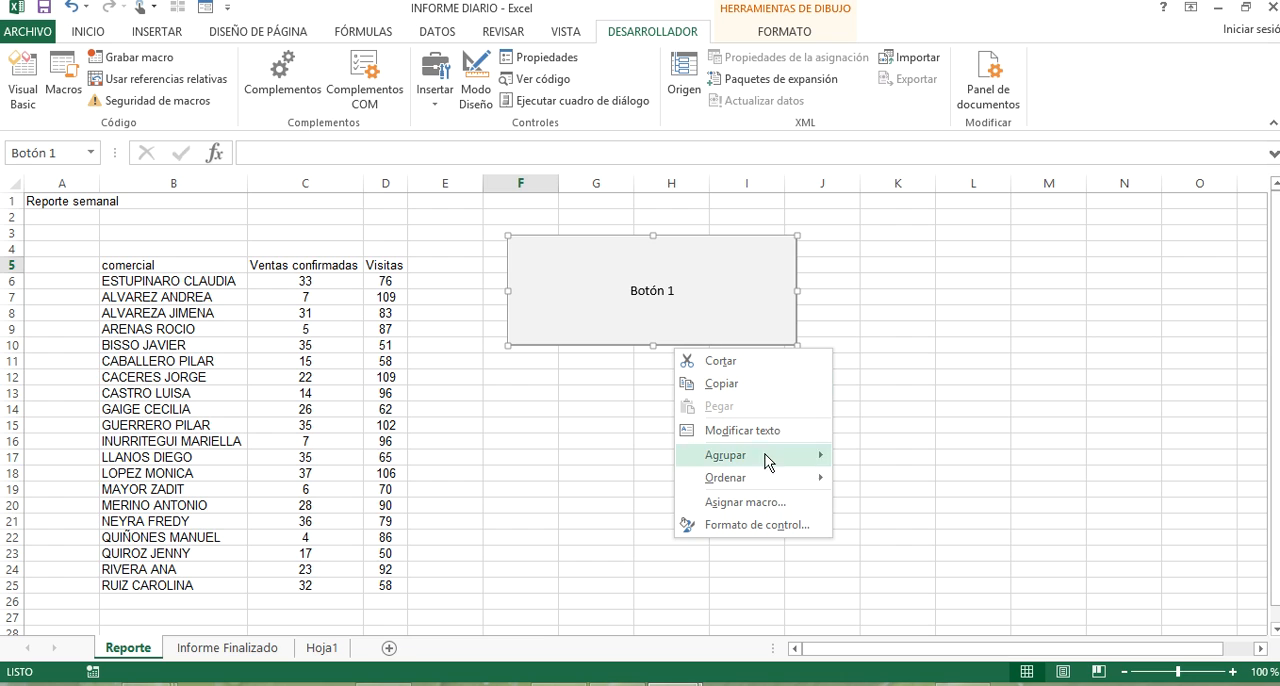
left_click(780, 431)
key("Delete")
key("Delete")
key("Delete")
key("Delete")
key("Delete")
key("Delete")
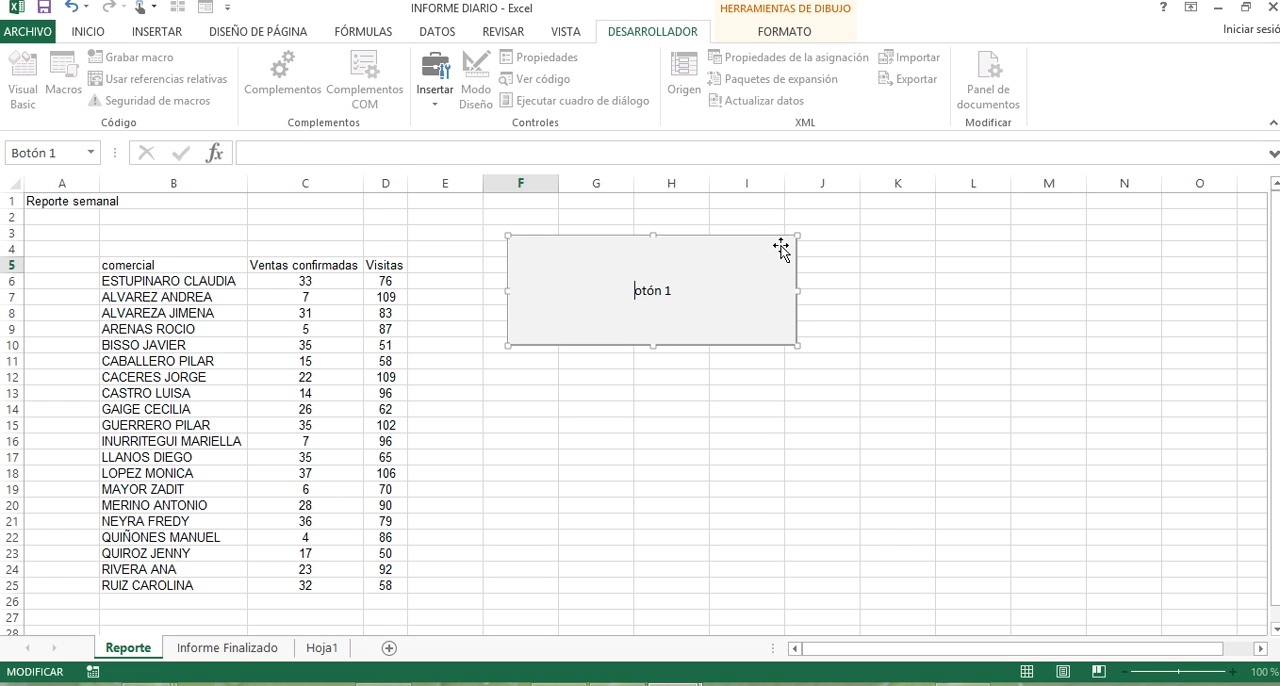
type("informe diario")
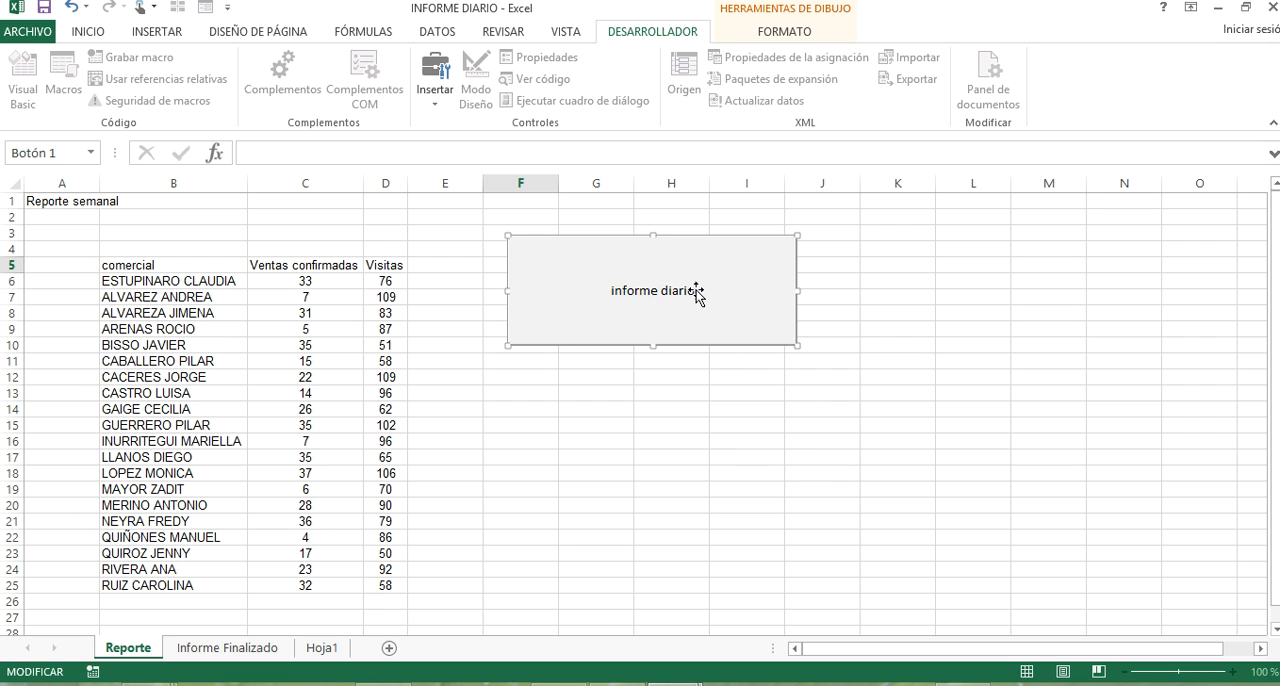
left_click(614, 291)
key("Delete")
type("I")
left_click(918, 311)
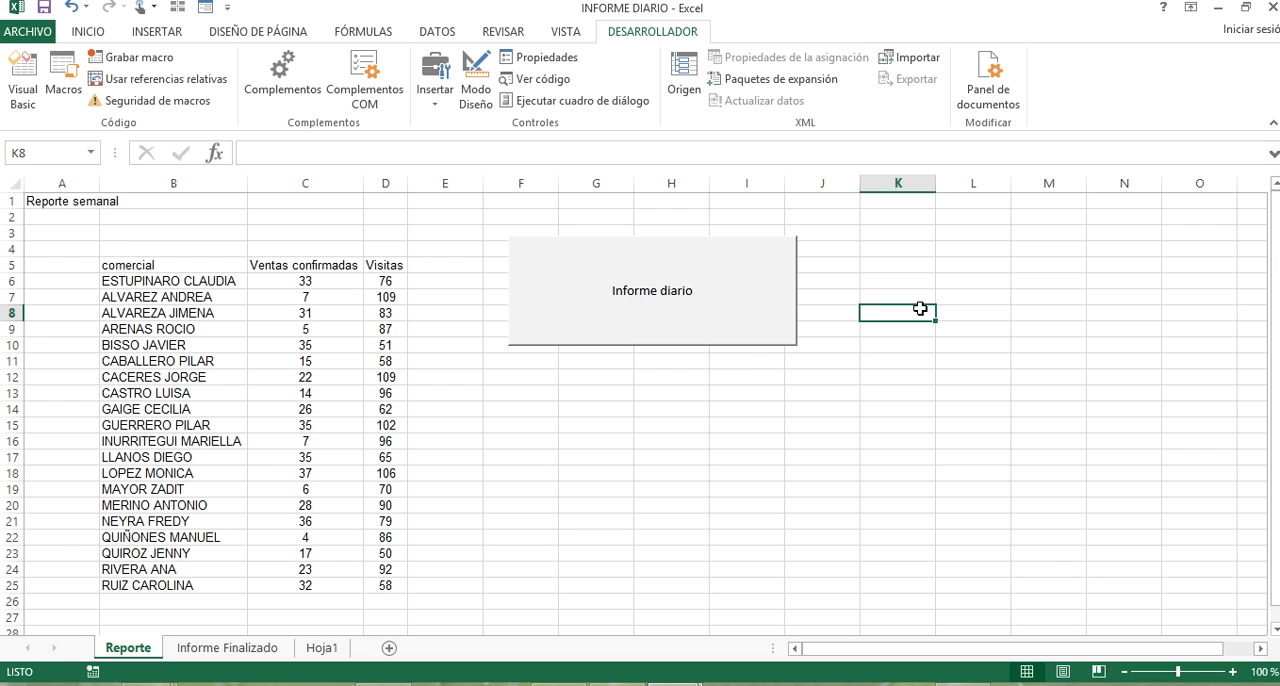
Run the macro with the Informe diario button and show its output on the Informe Finalizado sheet.
left_click(720, 308)
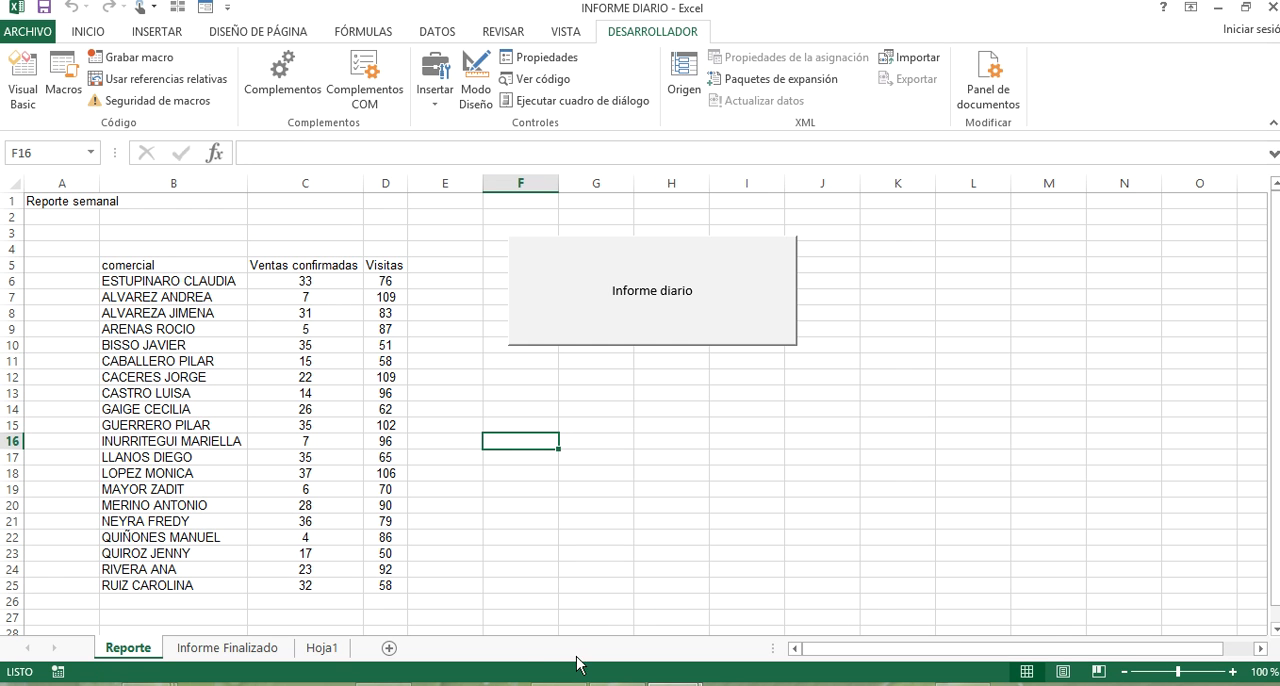
left_click(238, 652)
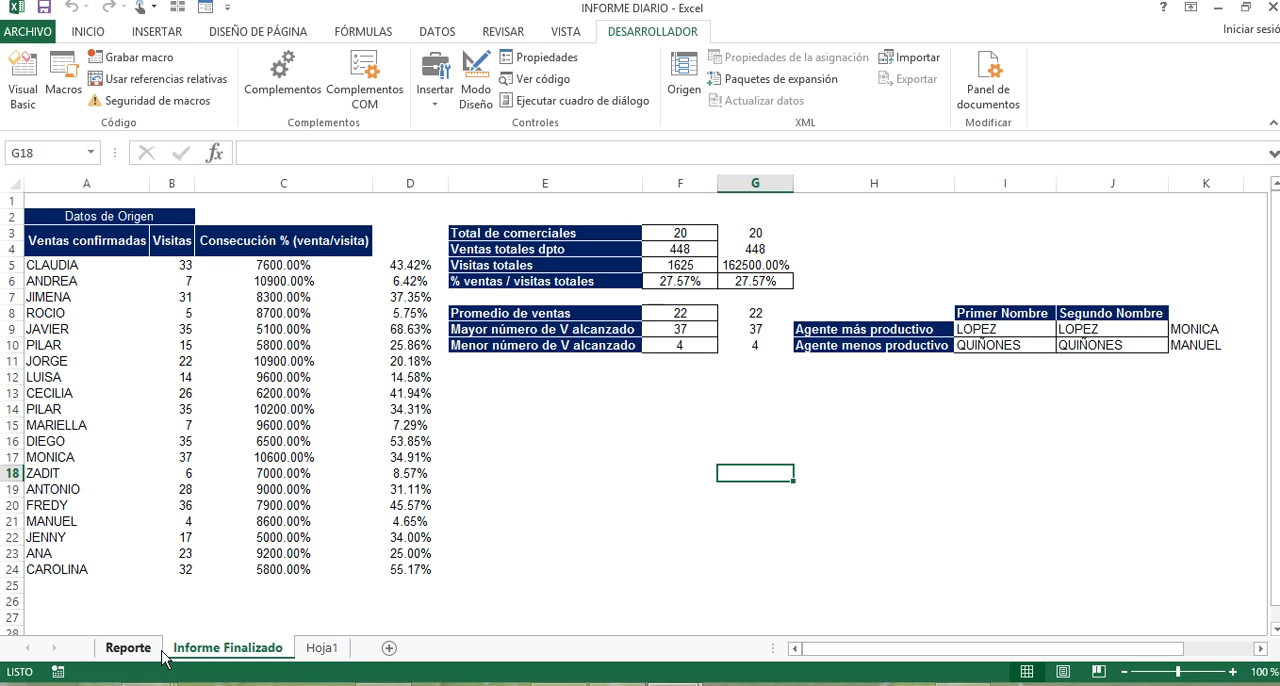
Try inserting a blank column before column A of the Informe Finalizado sheet and undo the insertion.
right_click(114, 188)
left_click(207, 324)
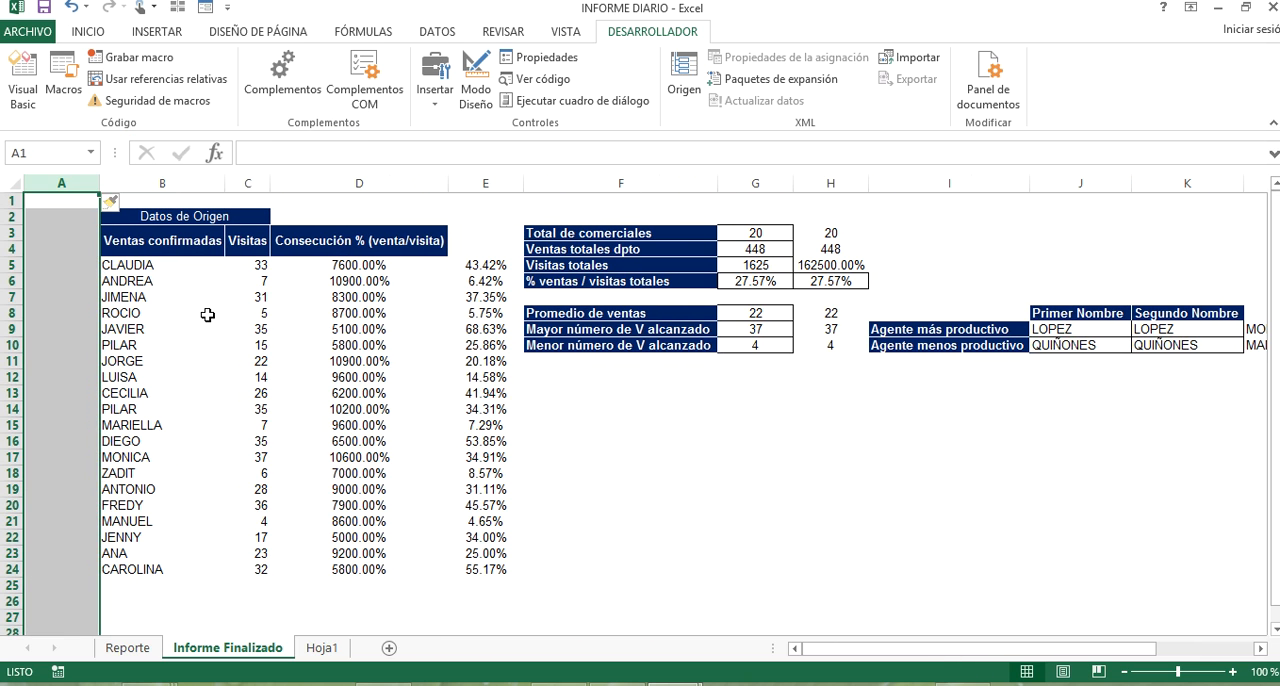
left_click(630, 396)
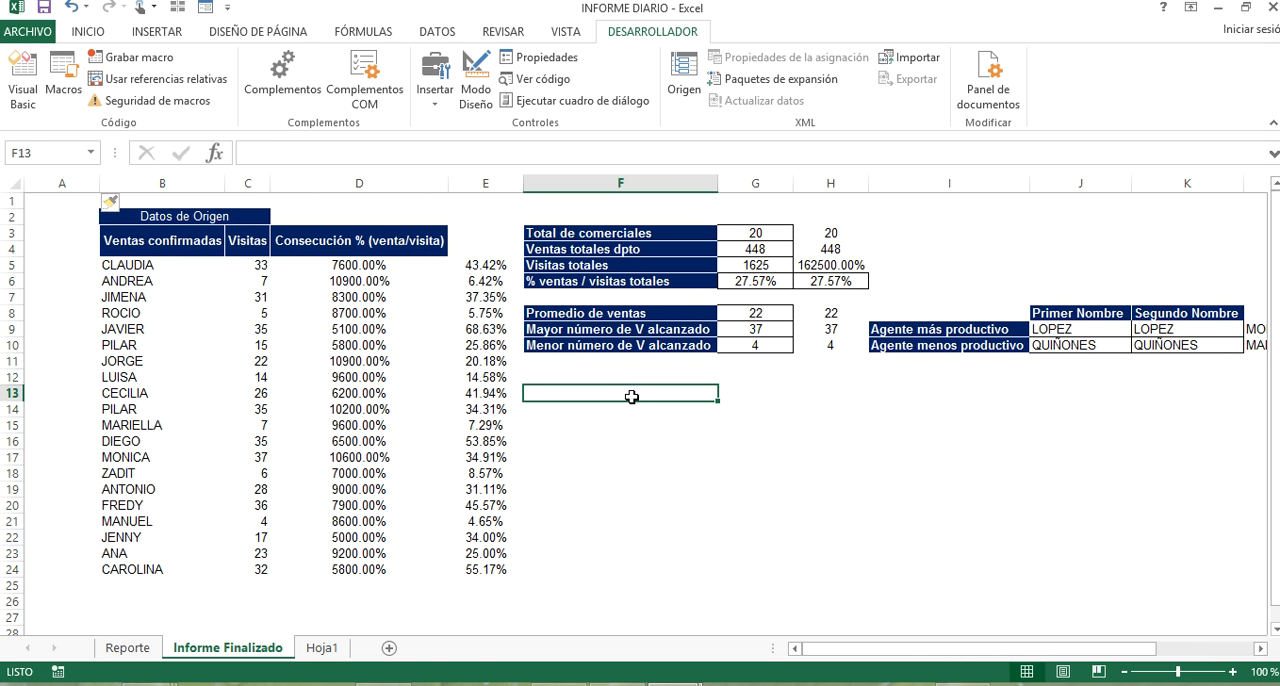
left_click(70, 9)
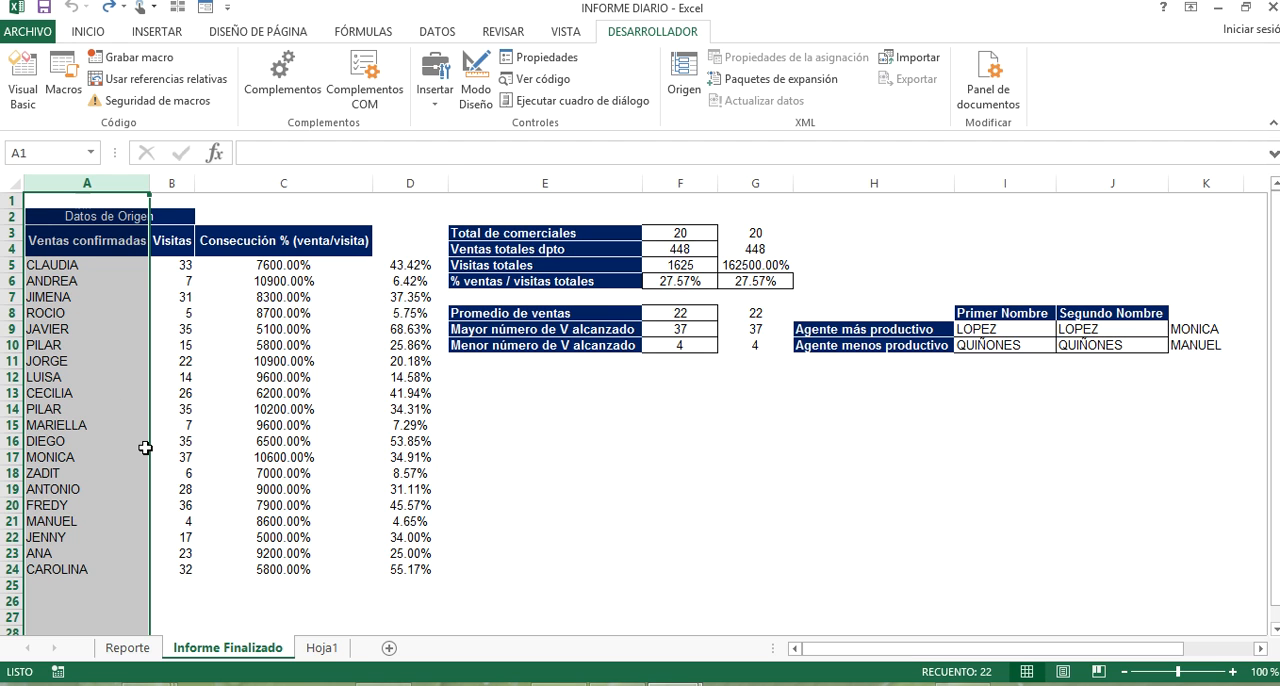
Insert a blank column before column A of the Informe Finalizado sheet.
left_click(412, 474)
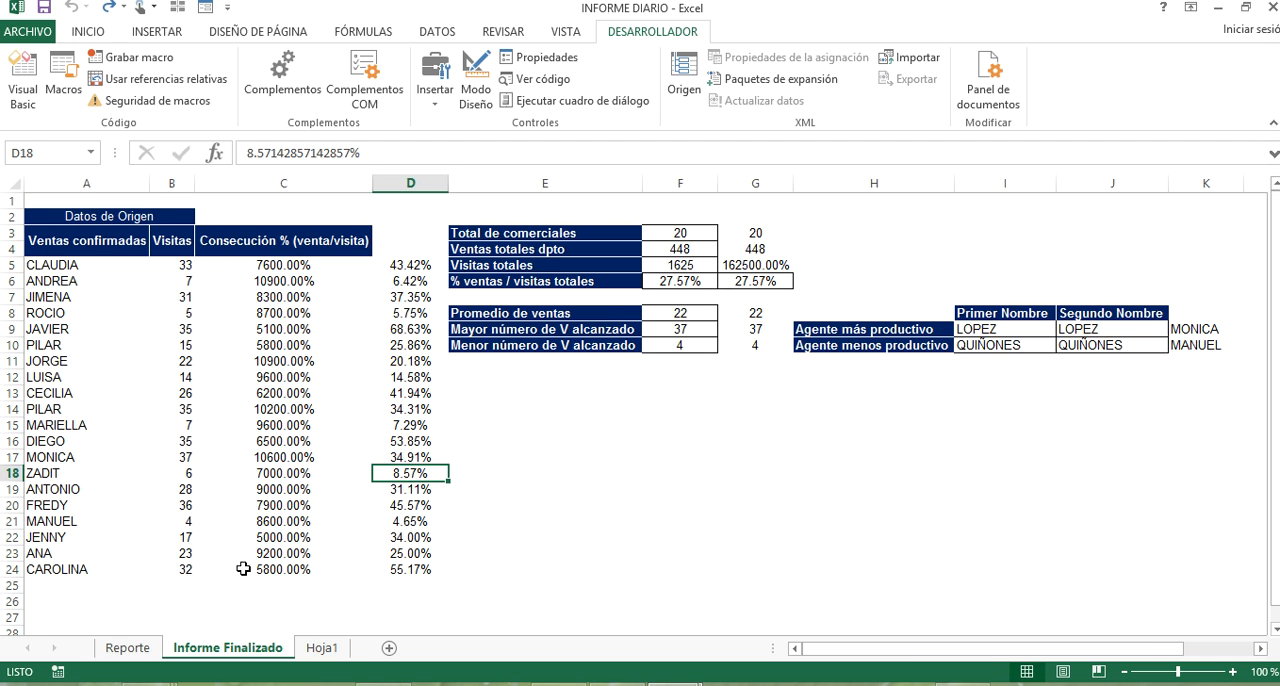
right_click(75, 178)
left_click(166, 314)
Run the macro again from the Informe diario button on the Reporte sheet and check the Informe Finalizado sheet.
left_click(138, 648)
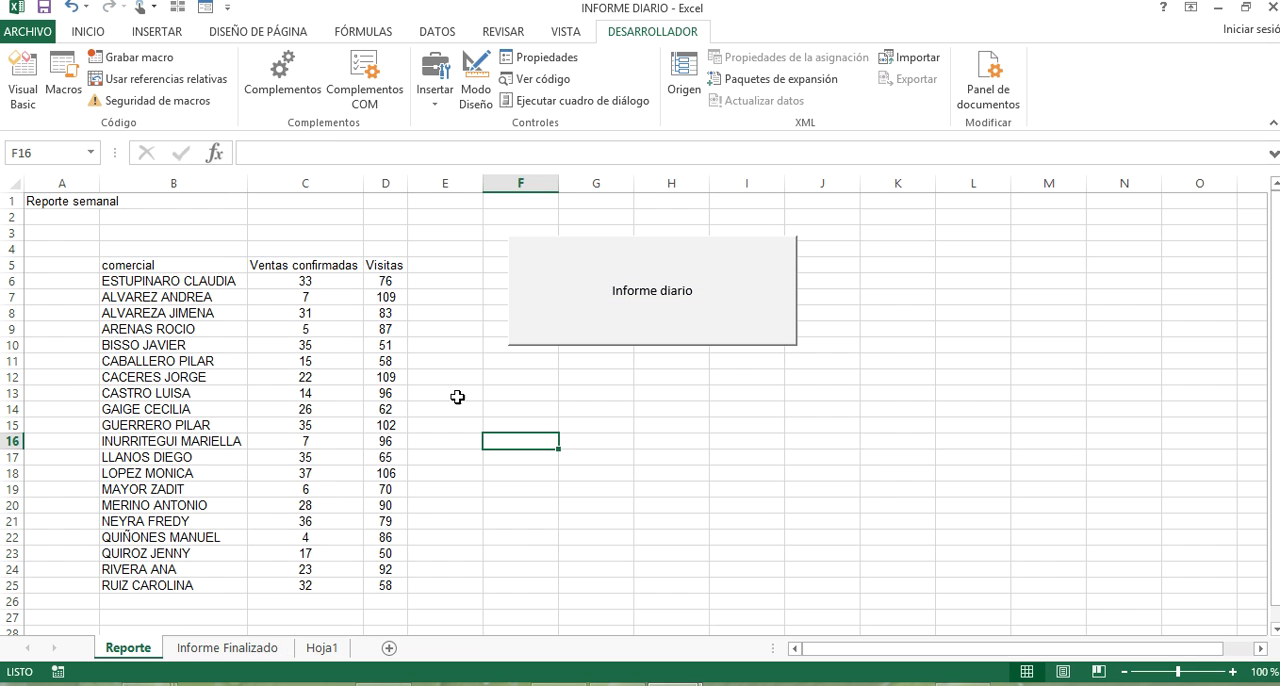
left_click(670, 277)
left_click(254, 652)
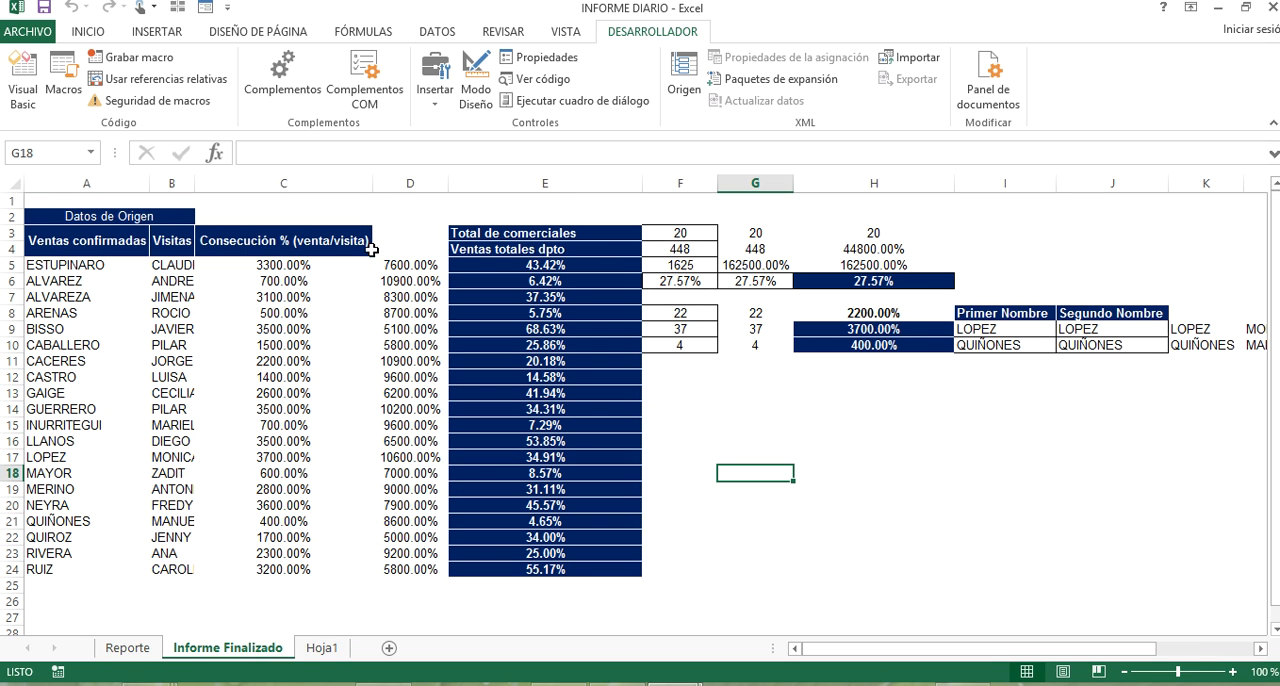
Restore the INFORME DIARIO workbook window to a smaller size and move it to reveal the windows behind it.
left_click_drag(884, 20, 518, 40)
left_click(888, 34)
double_click(706, 22)
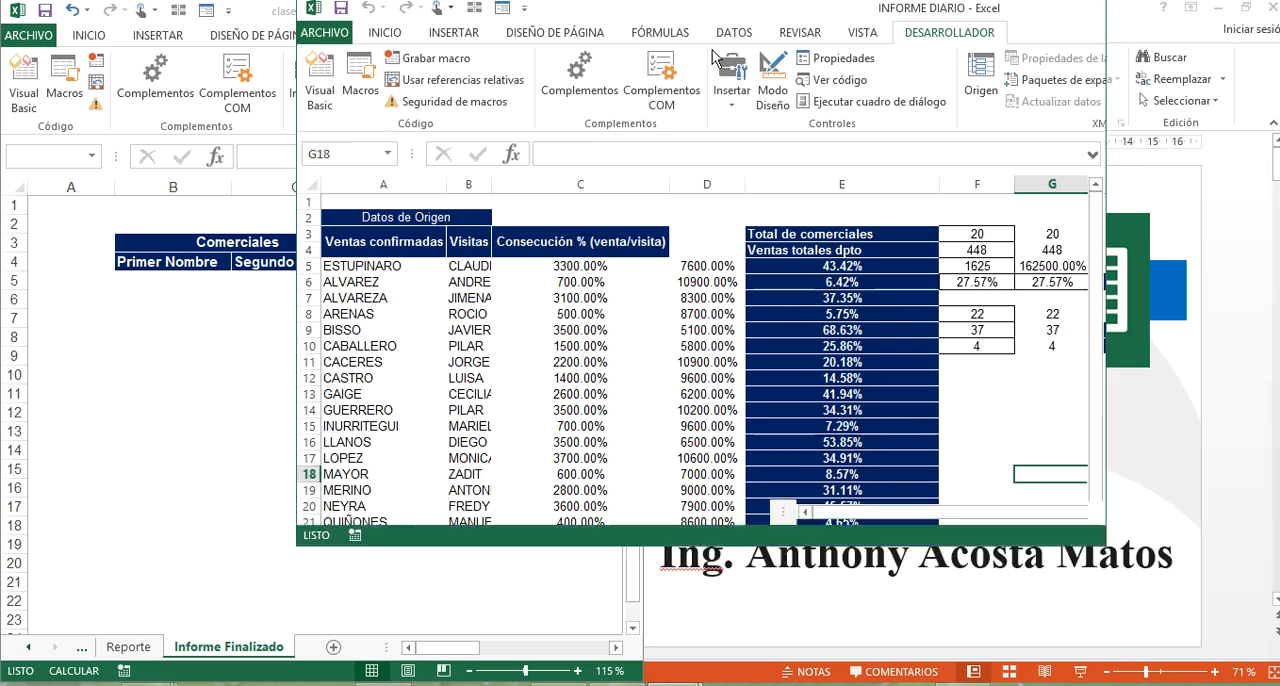
Dock the INFORME DIARIO window beside clase macros and inspect the Reporte and Informe Finalizado sheets of clase macros at full size.
key("super+Right")
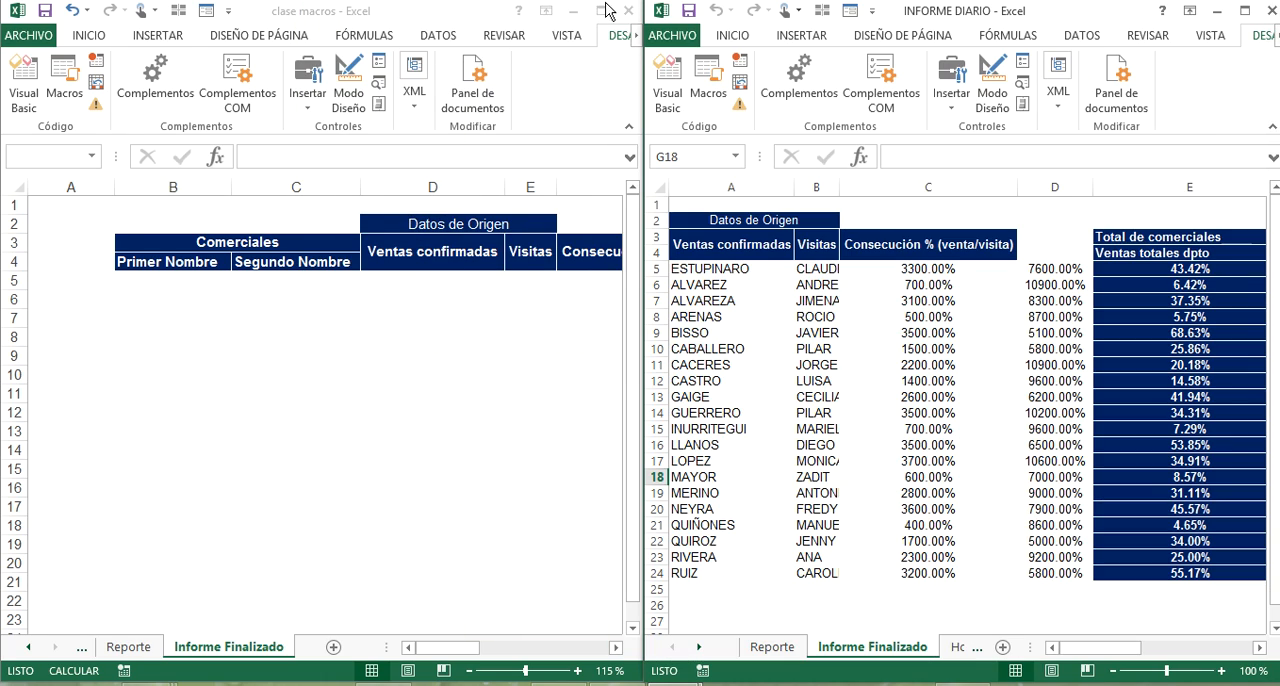
left_click(603, 10)
left_click(128, 647)
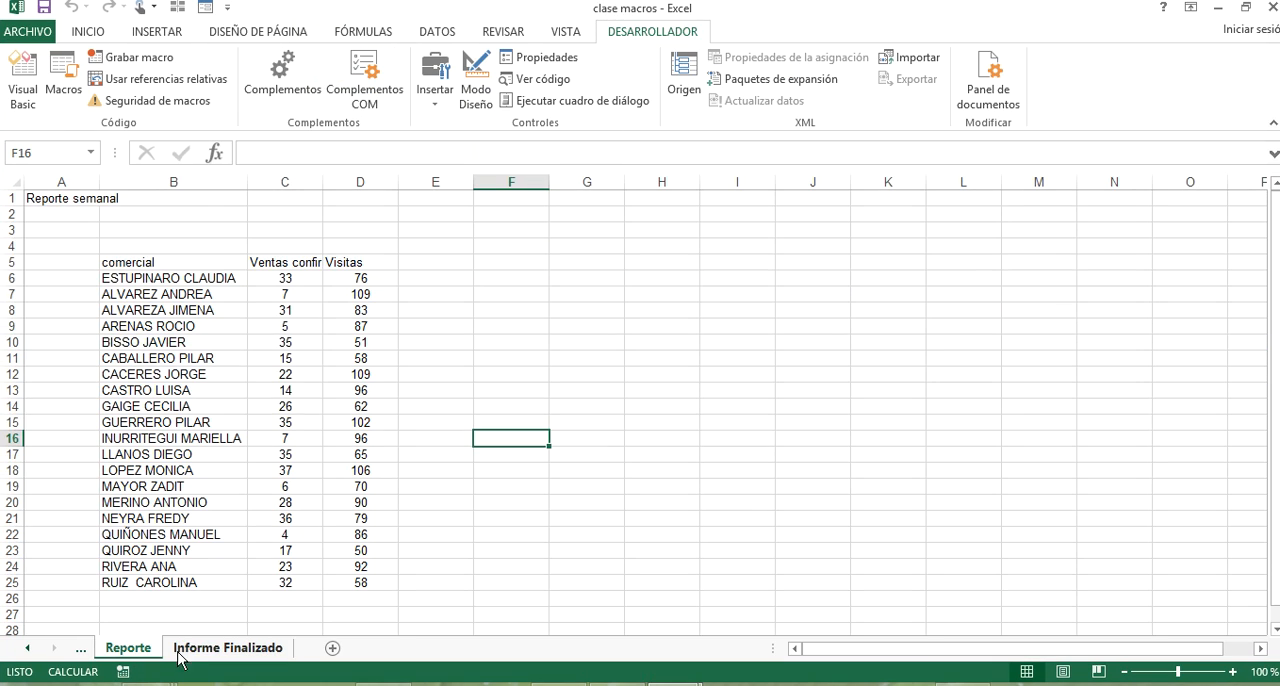
left_click(206, 645)
left_click(148, 652)
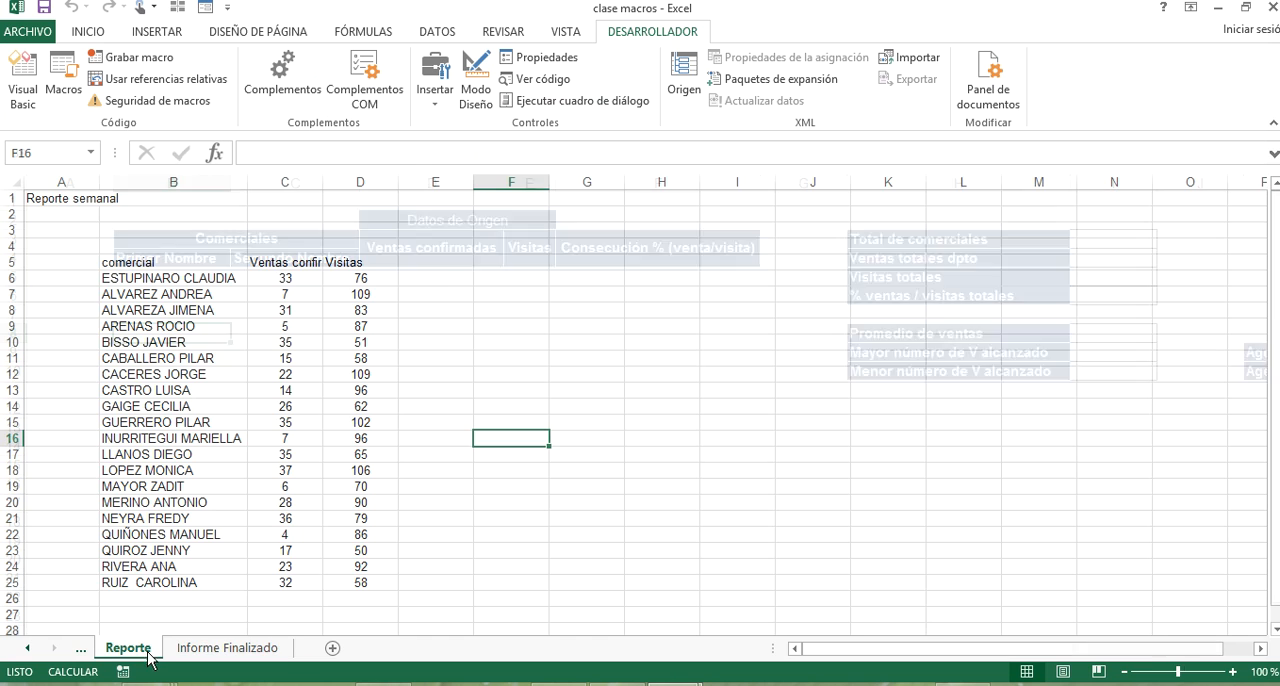
left_click(228, 647)
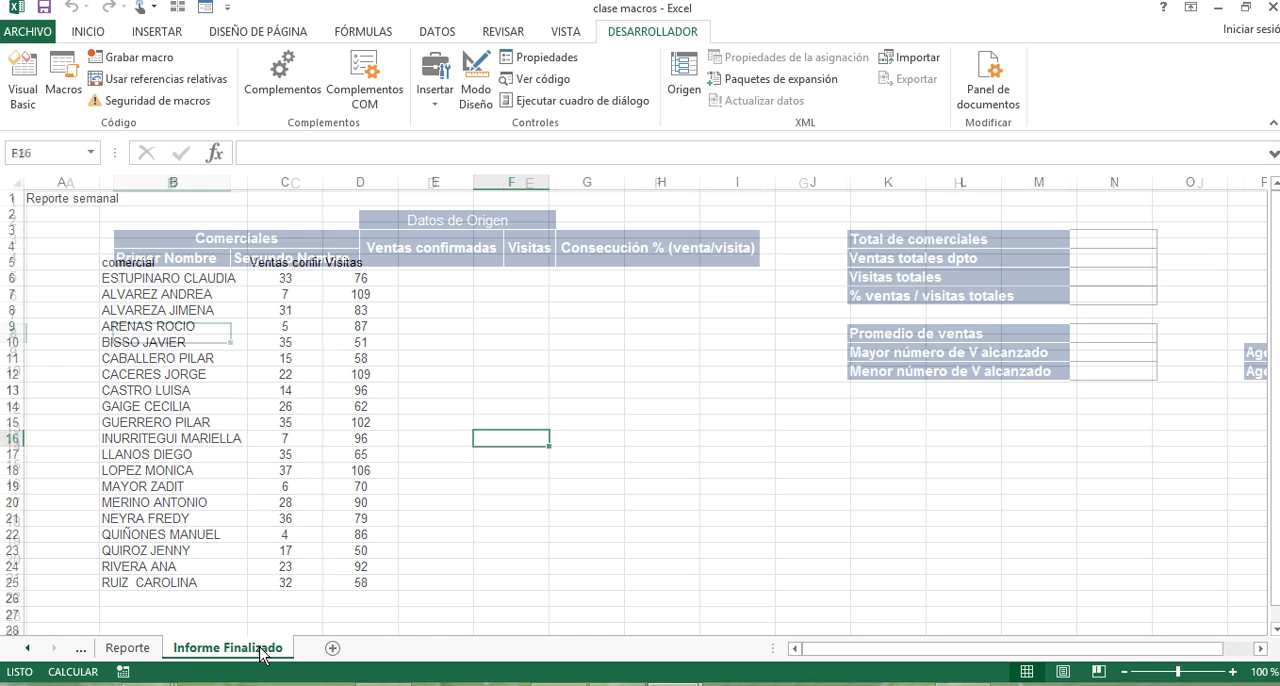
left_click(128, 650)
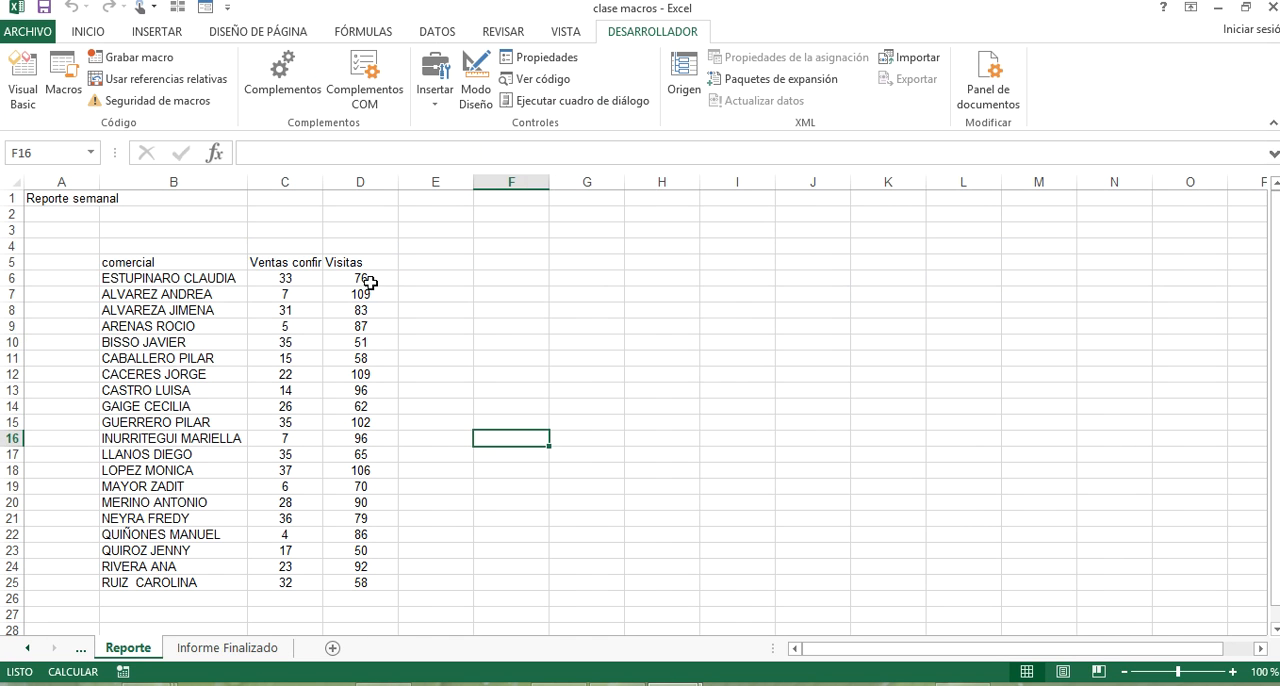
right_click(552, 228)
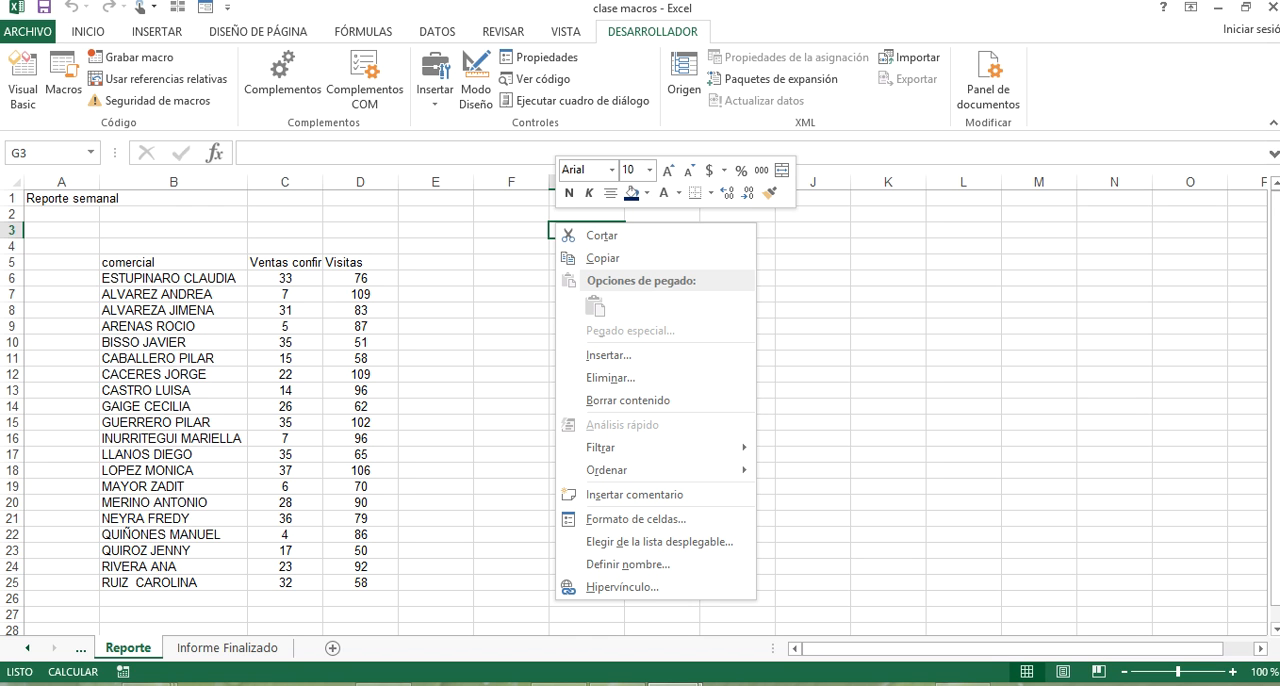
left_click(1227, 14)
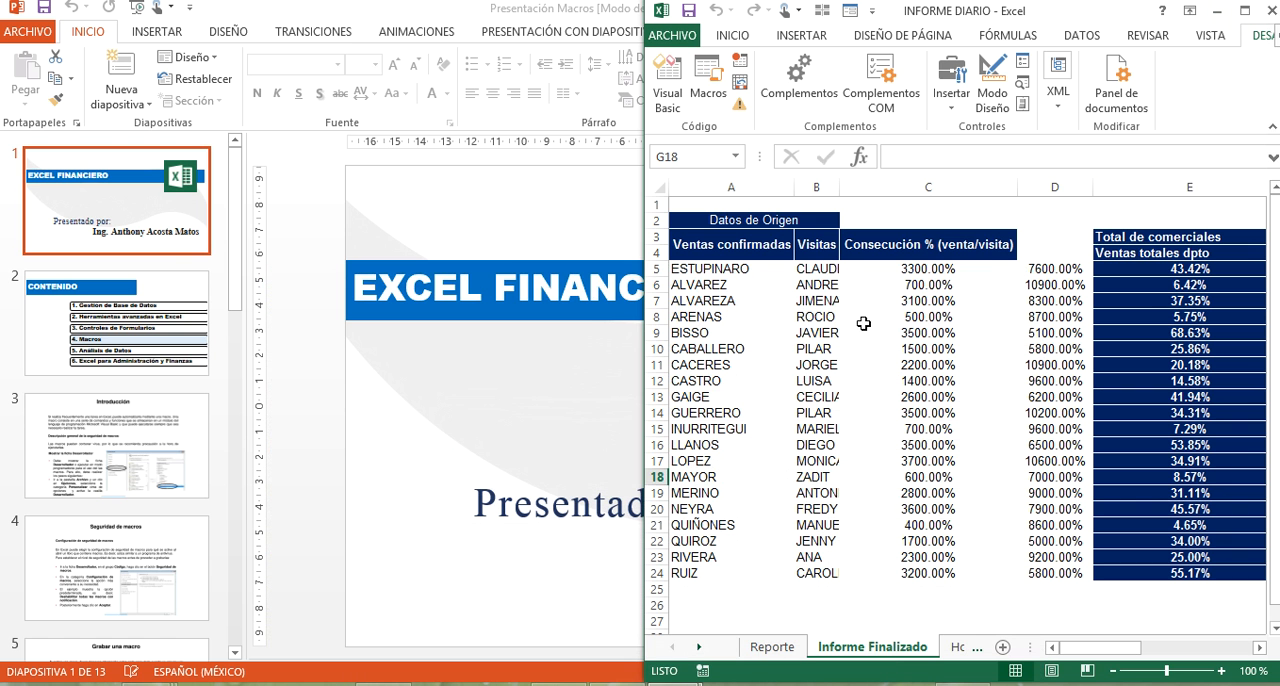
Maximize the INFORME DIARIO workbook and look over its Hoja1 and Informe Finalizado sheets.
left_click(1244, 10)
left_click(322, 648)
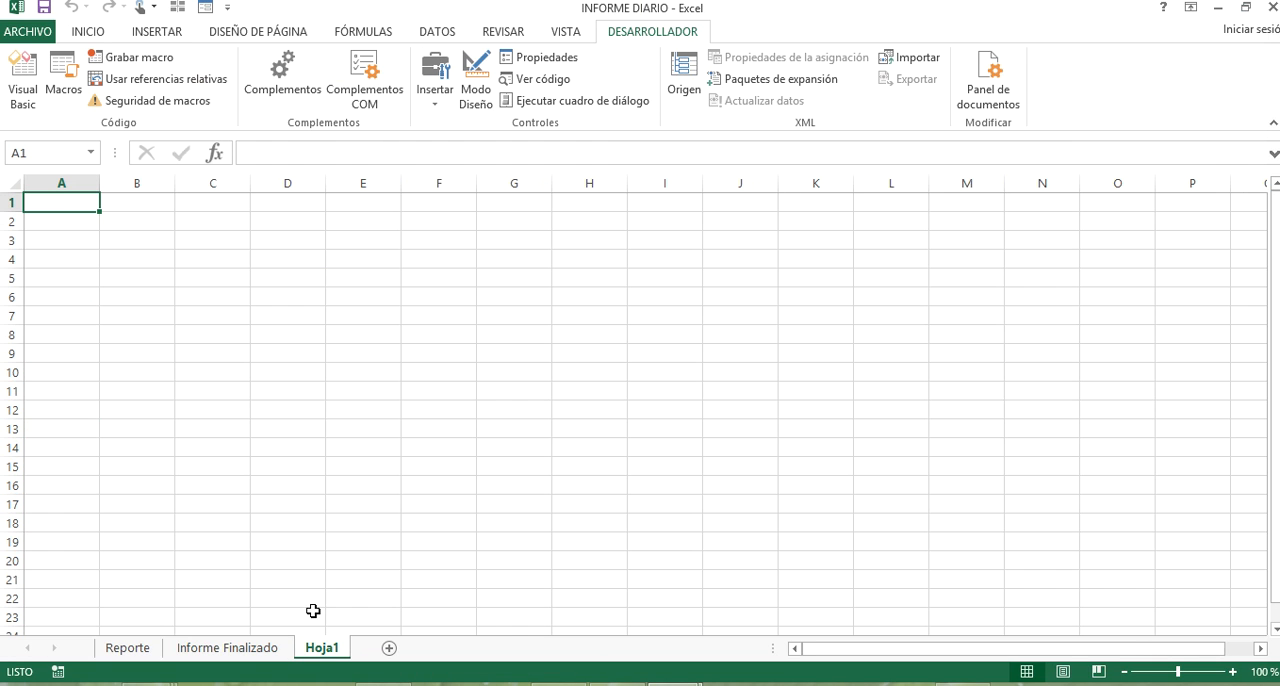
left_click(243, 652)
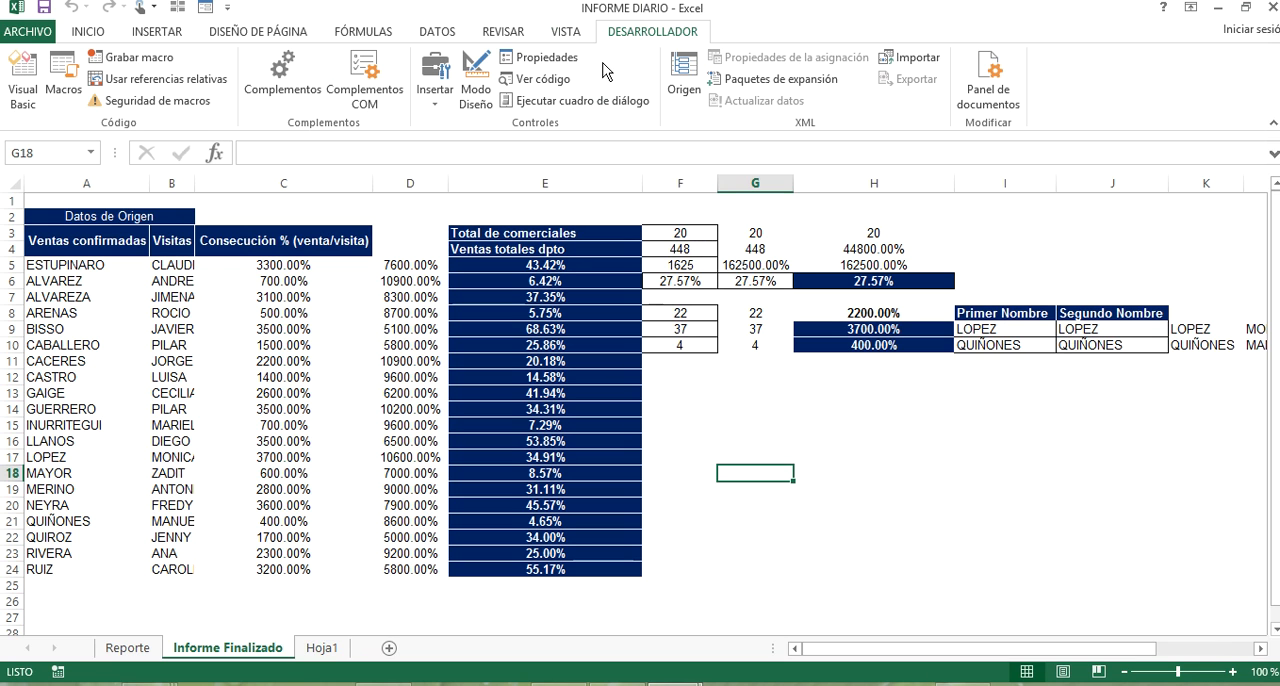
Open the PERSONAL.XLSB INFORME_DIARIO macro in step-by-step mode.
left_click(45, 62)
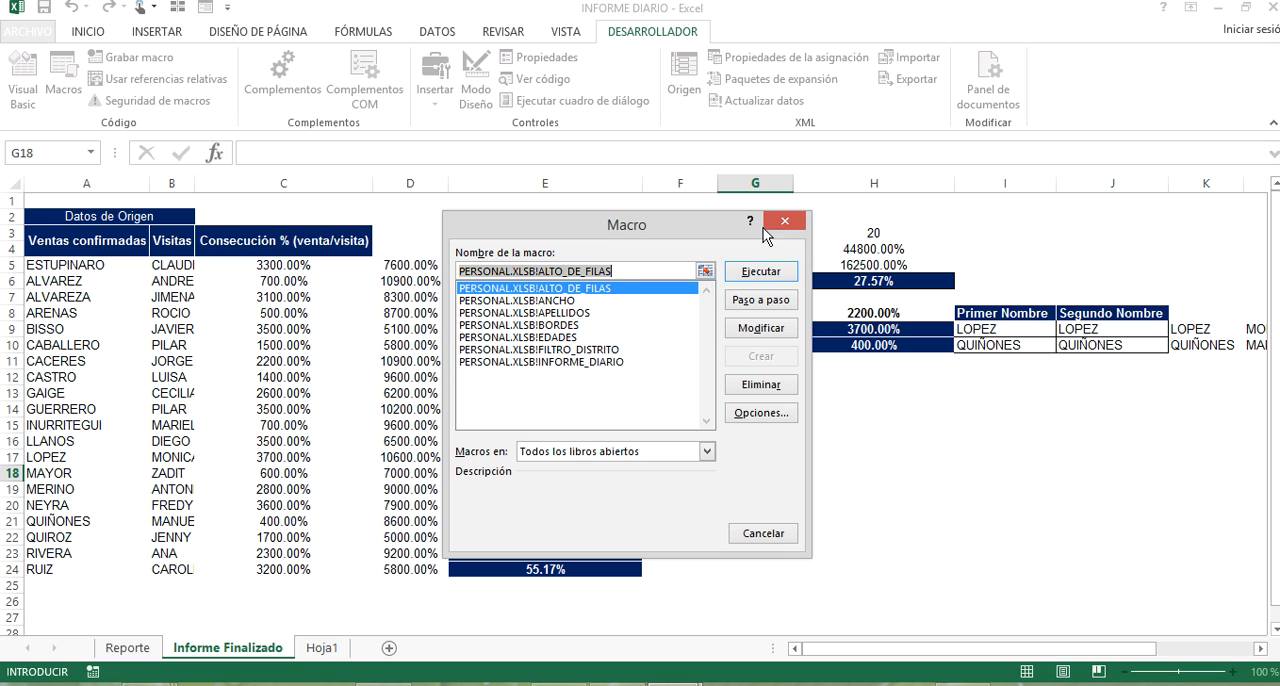
left_click(611, 362)
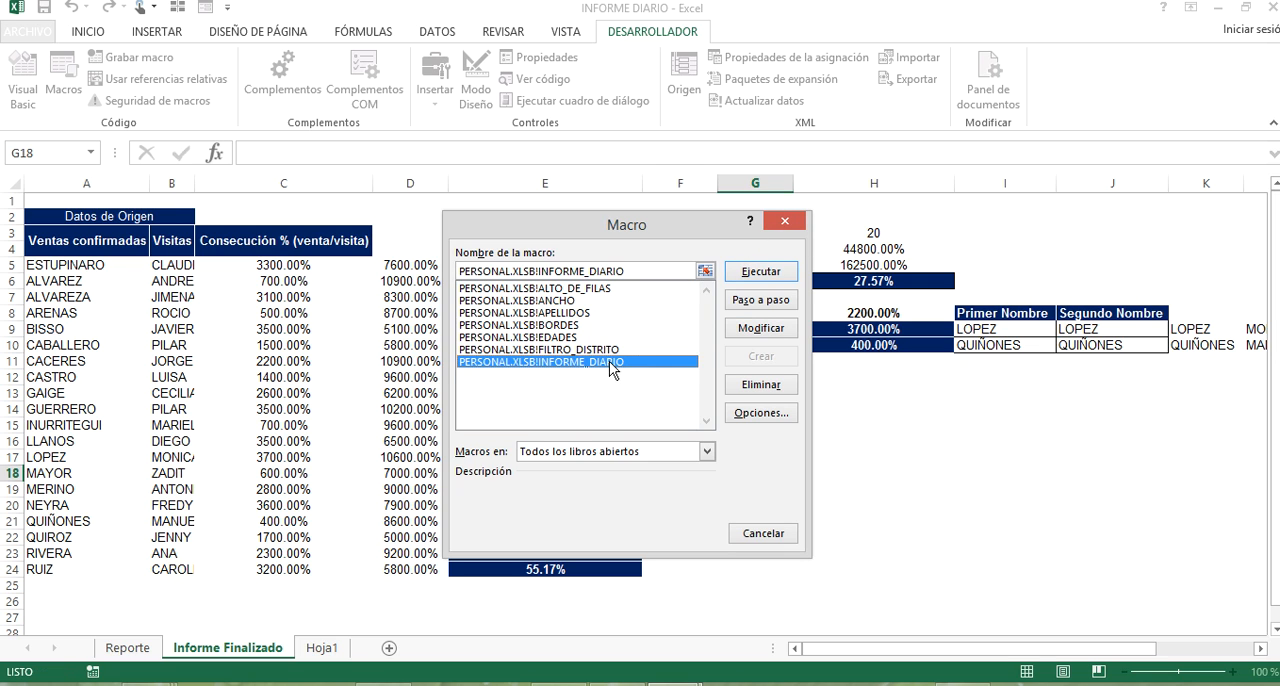
left_click(779, 313)
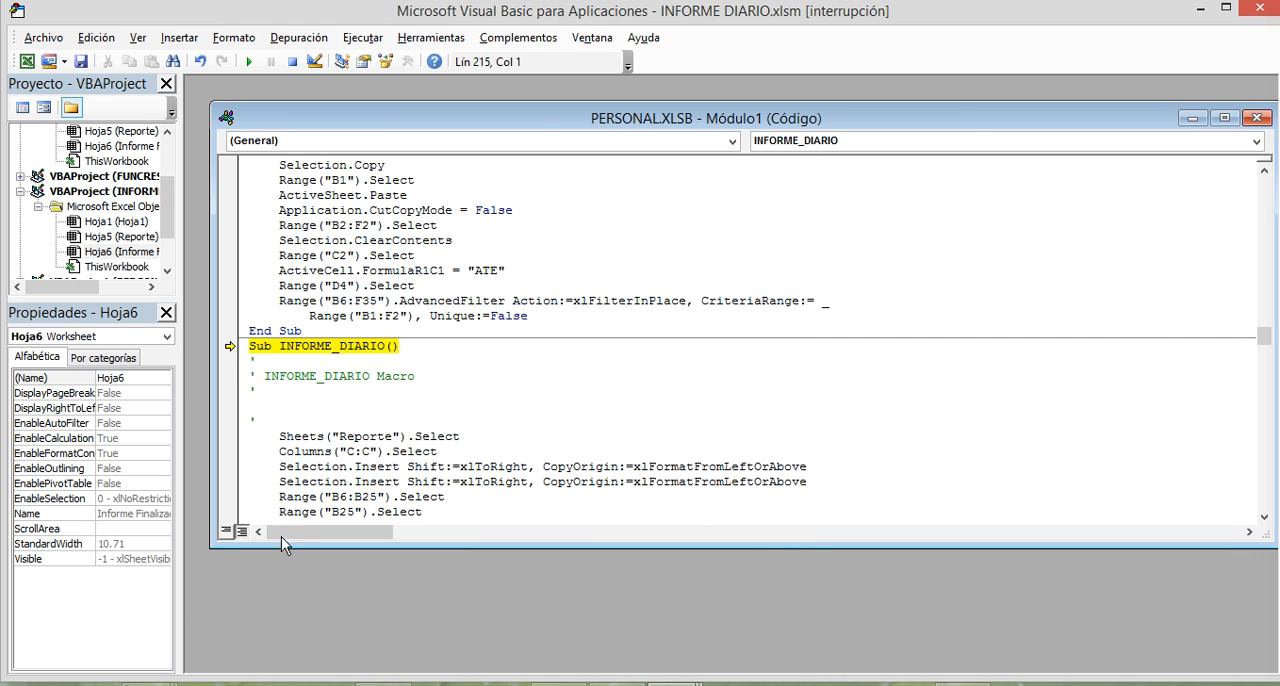
Delete the Columns("A:A").Select and following Selection.Delete Shift:=xlToLeft lines near the end of the INFORME_DIARIO code.
scroll(479, 390, "down", 1)
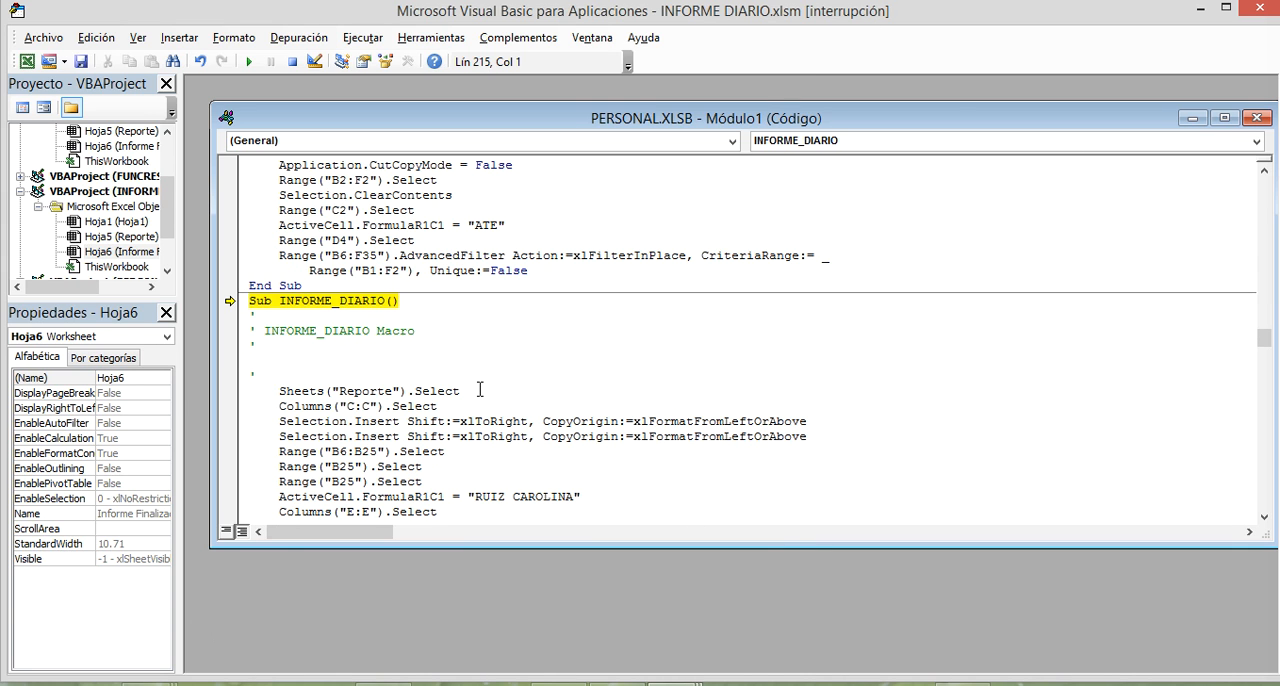
scroll(479, 390, "up", 5)
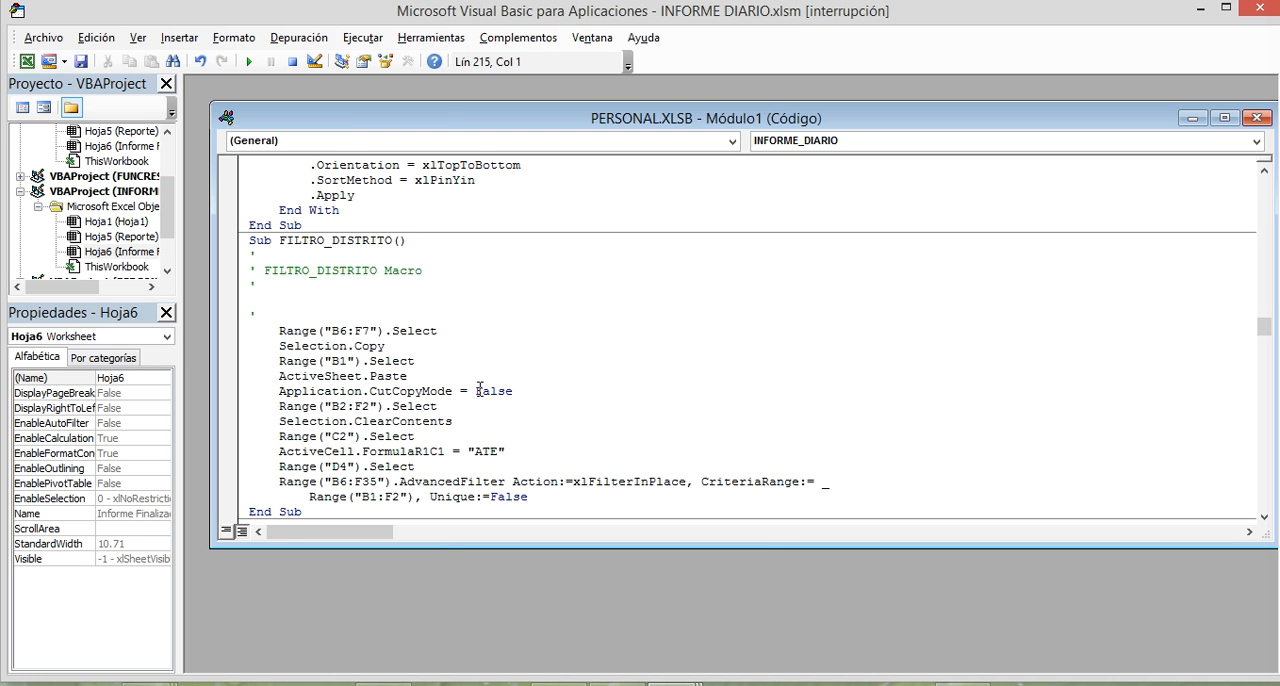
scroll(479, 388, "down", 16)
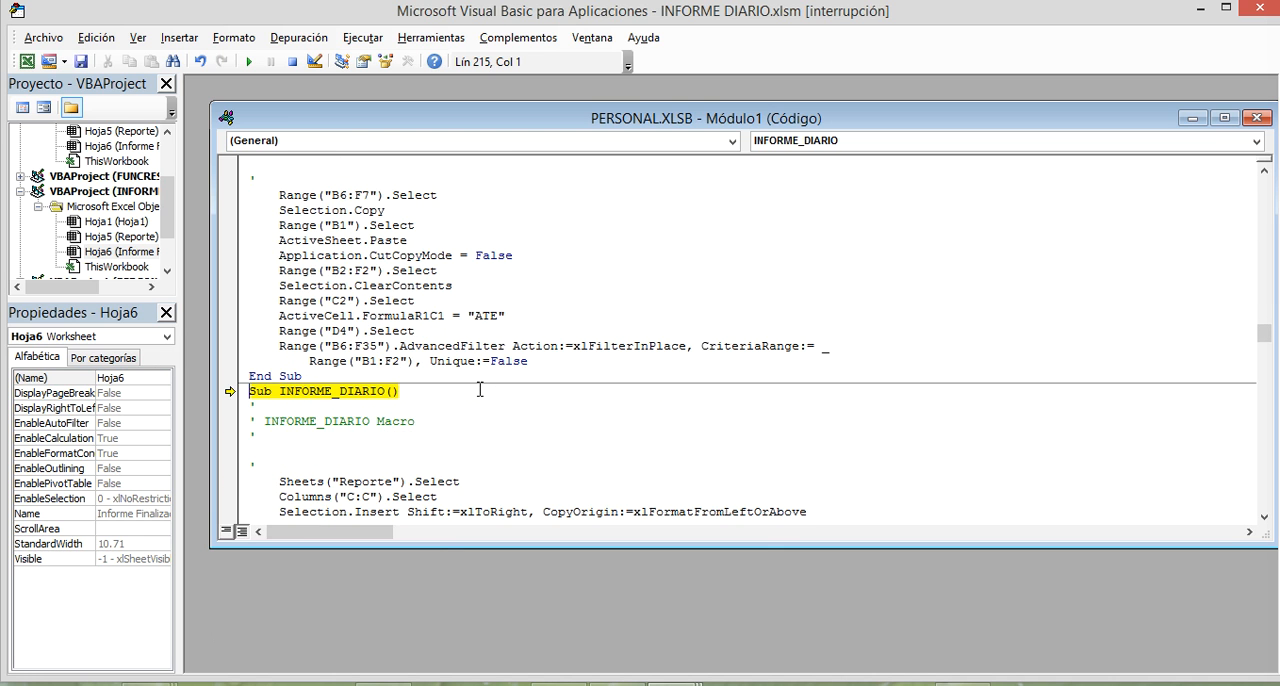
scroll(479, 388, "down", 14)
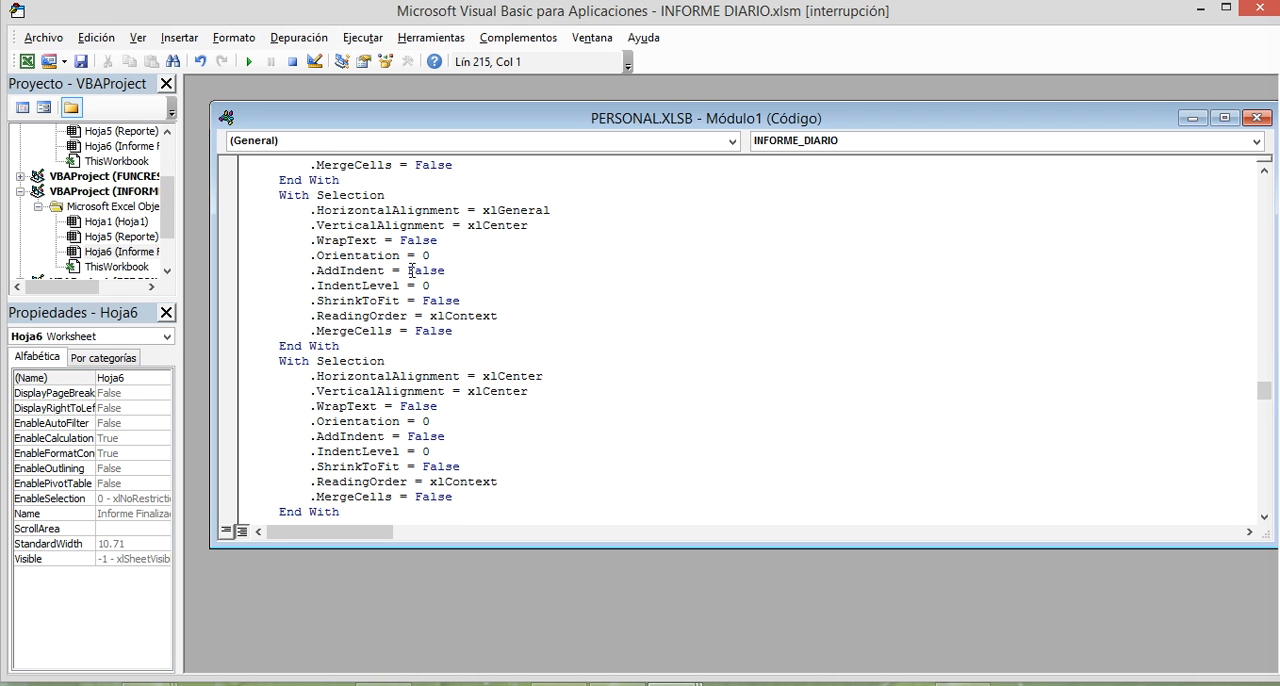
scroll(445, 367, "down", 10)
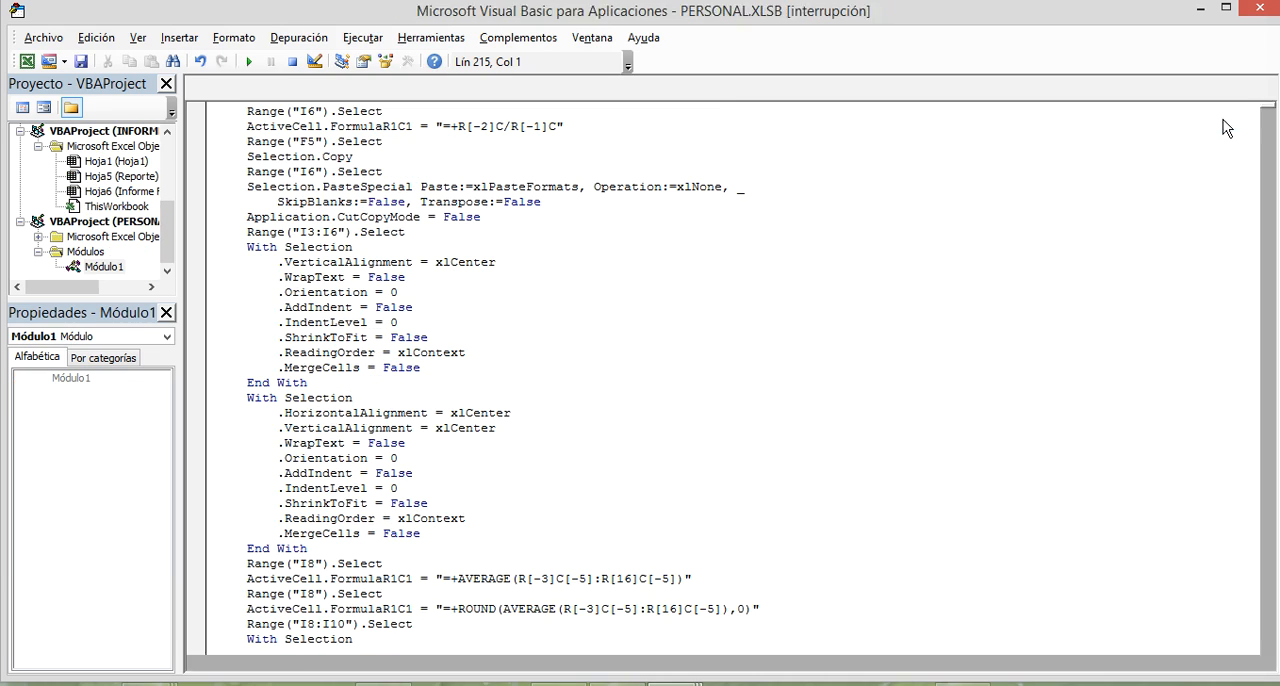
left_click(1224, 118)
scroll(509, 413, "down", 6)
scroll(509, 413, "down", 20)
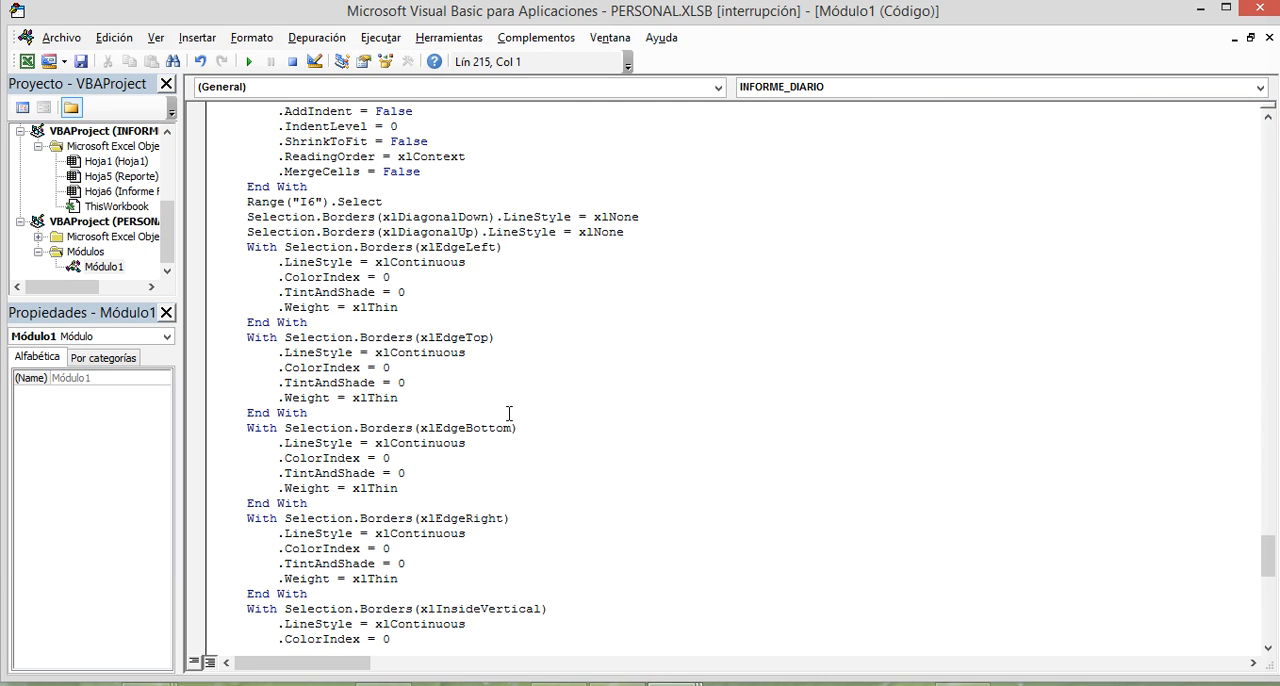
scroll(509, 413, "down", 6)
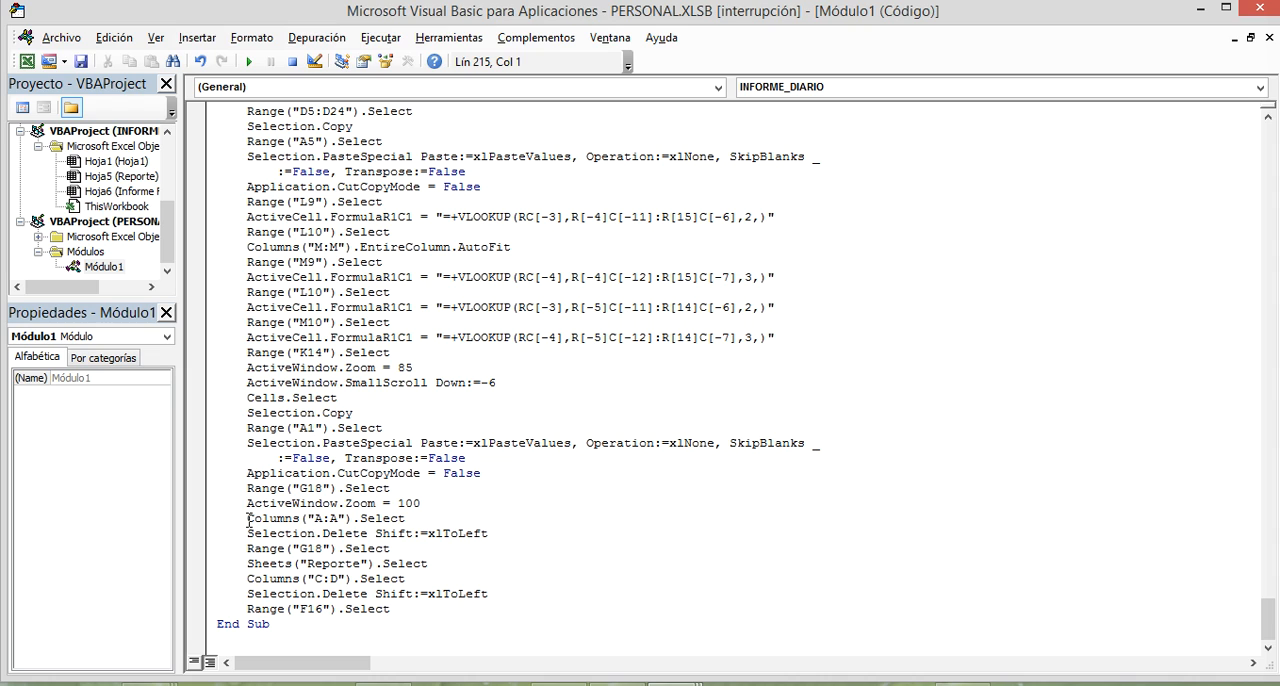
left_click_drag(249, 520, 493, 537)
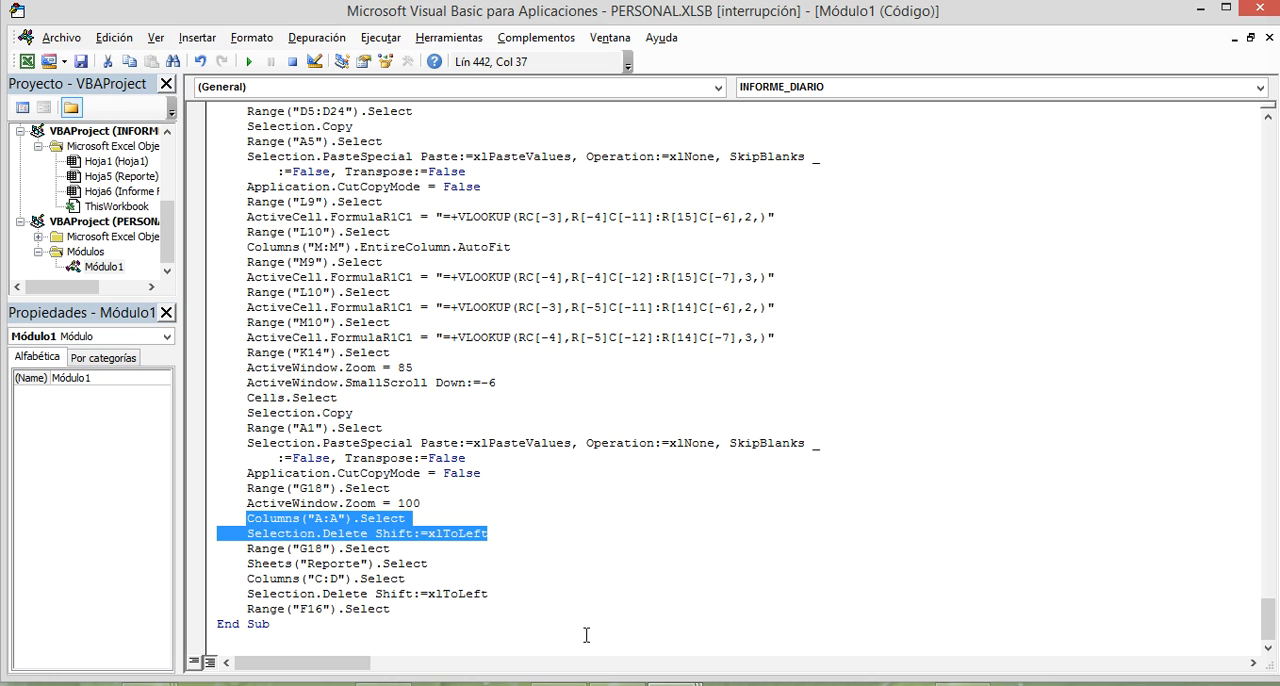
key("Delete")
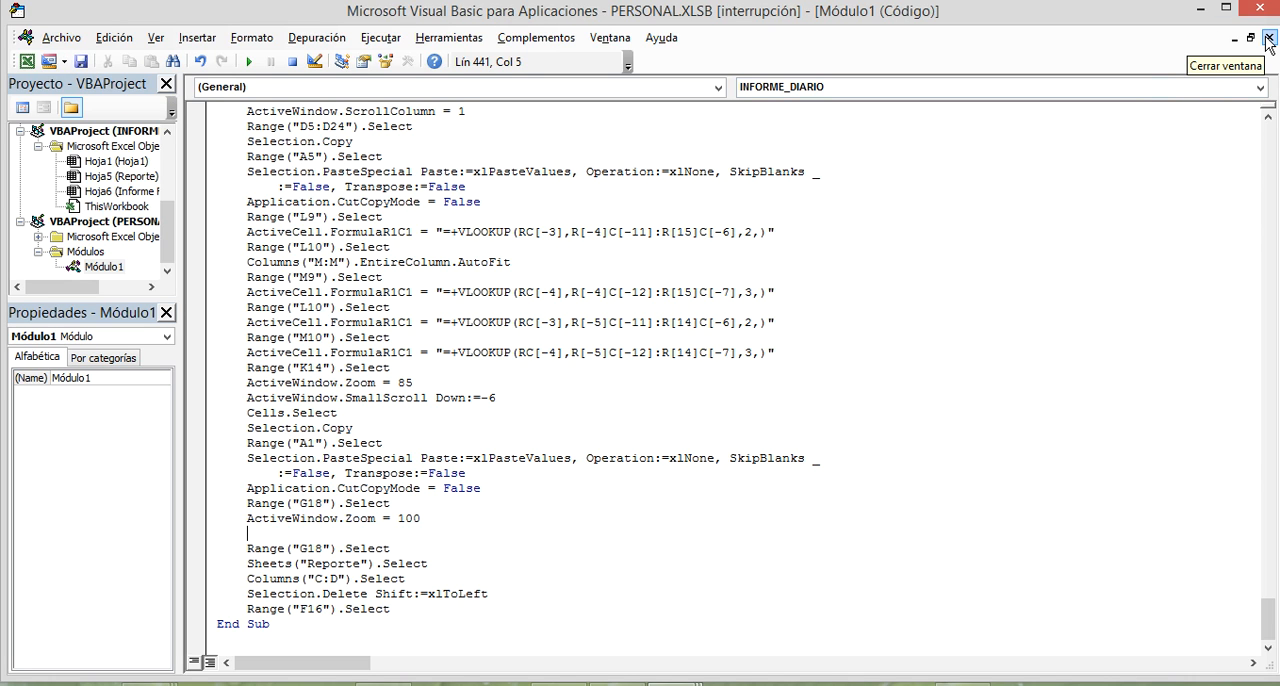
Finish running the edited macro, rerun it with the Informe diario button on the Reporte sheet, and check the Informe Finalizado sheet.
left_click(252, 62)
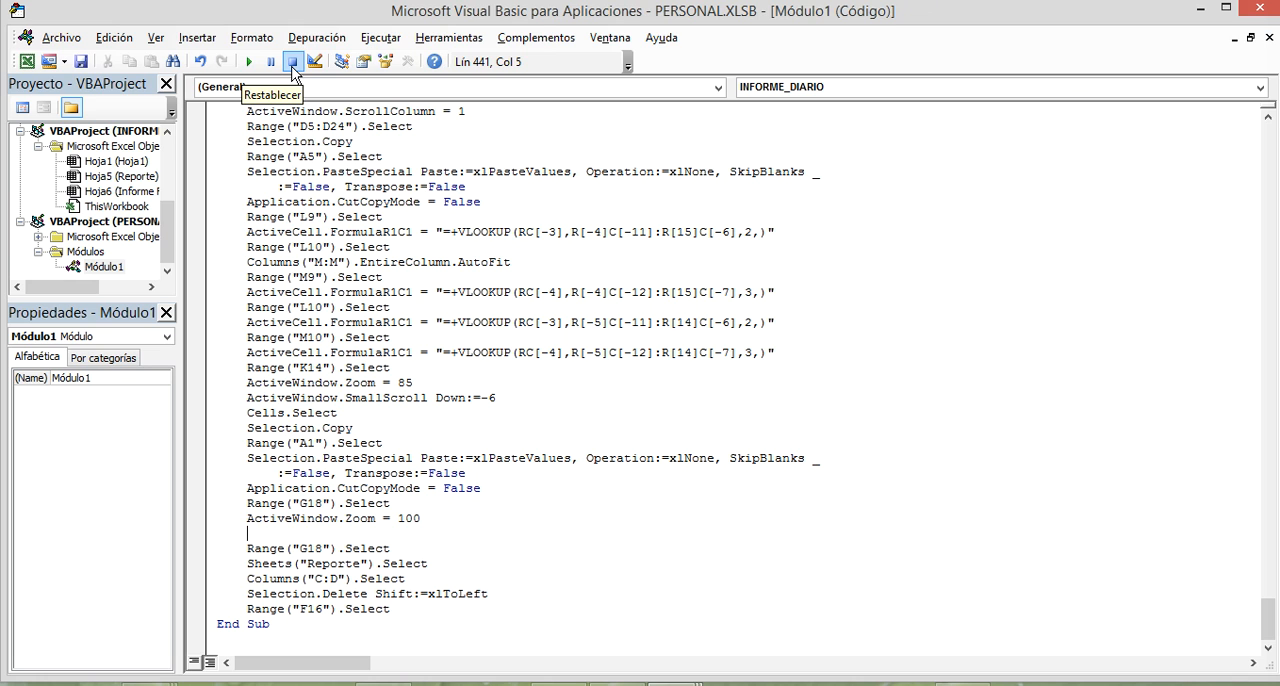
left_click(1262, 9)
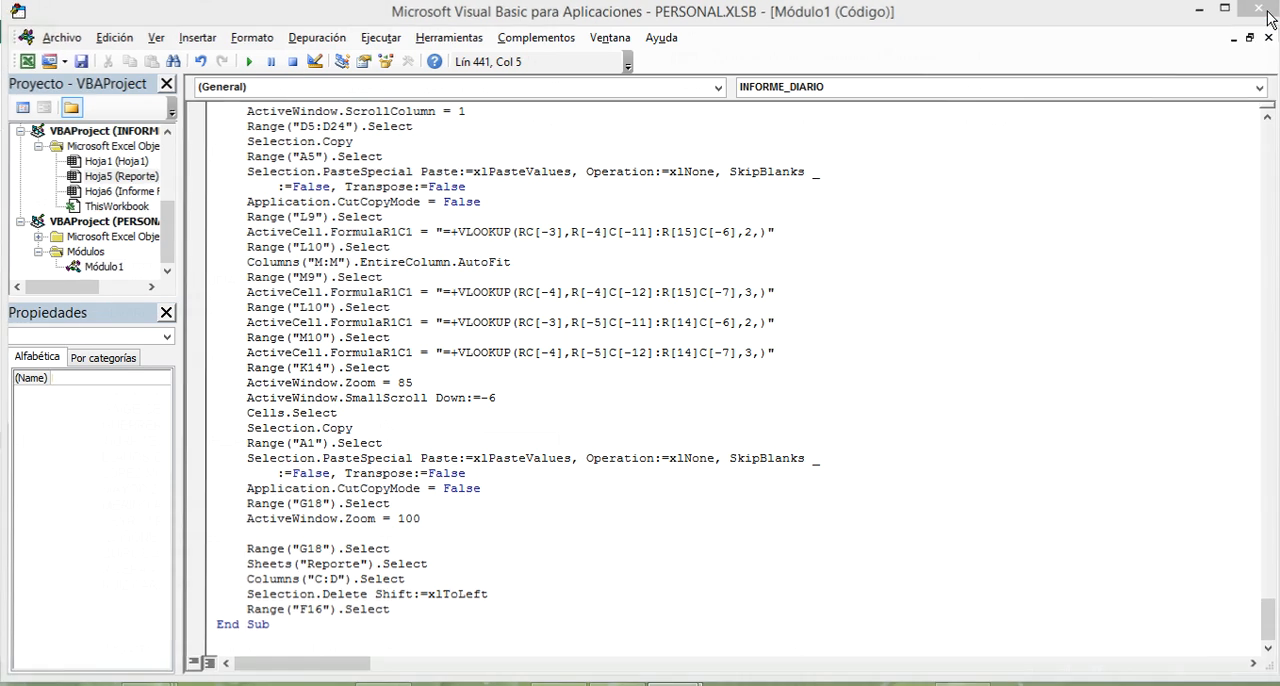
left_click(641, 281)
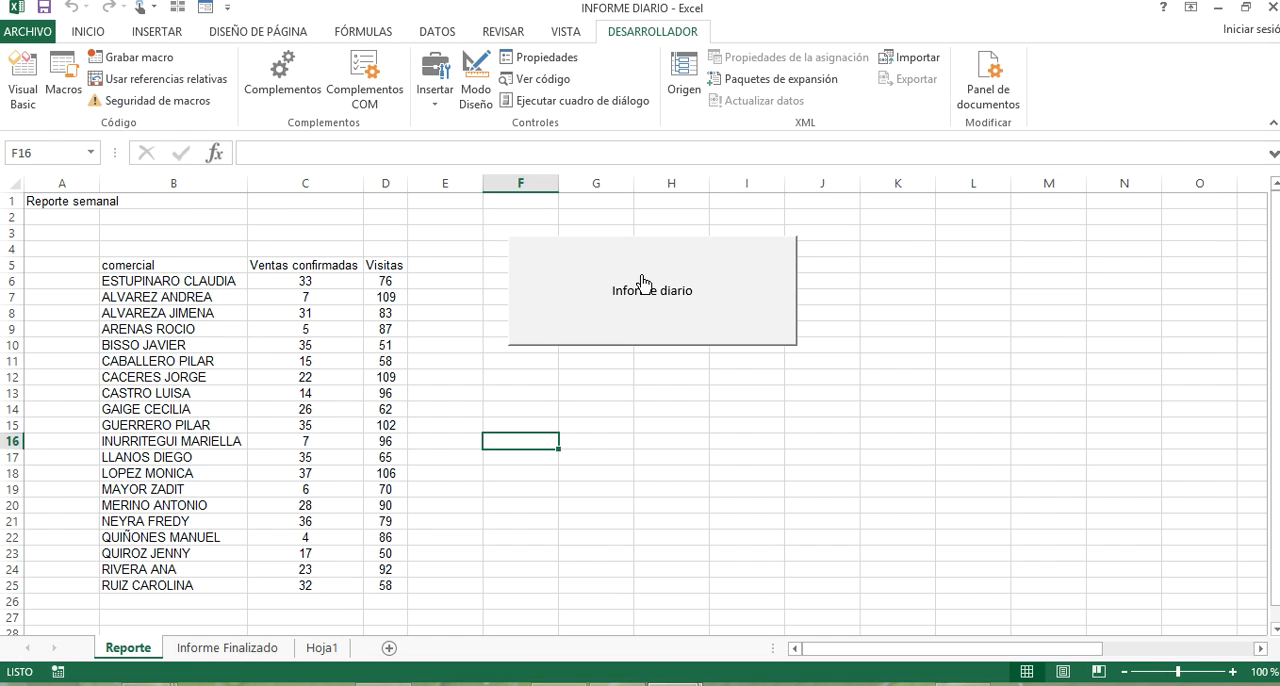
left_click(271, 650)
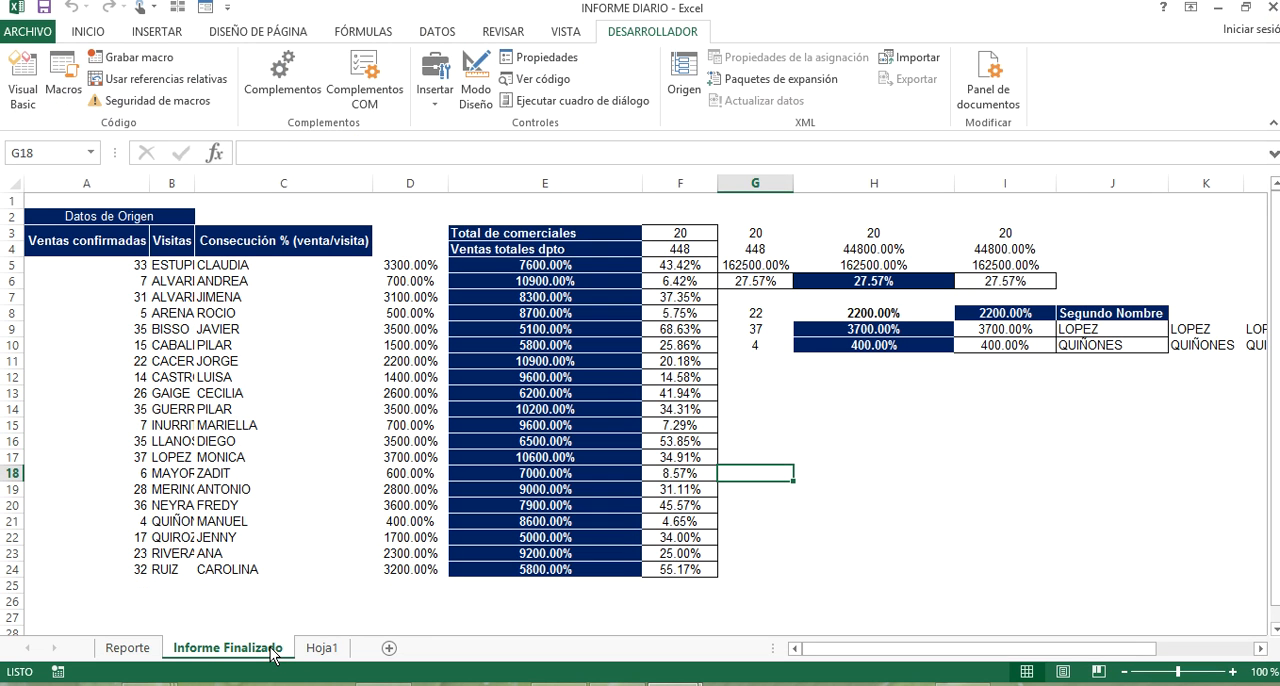
Reopen the INFORME_DIARIO macro in step-by-step mode from the Reporte sheet and run it to the end.
left_click(138, 650)
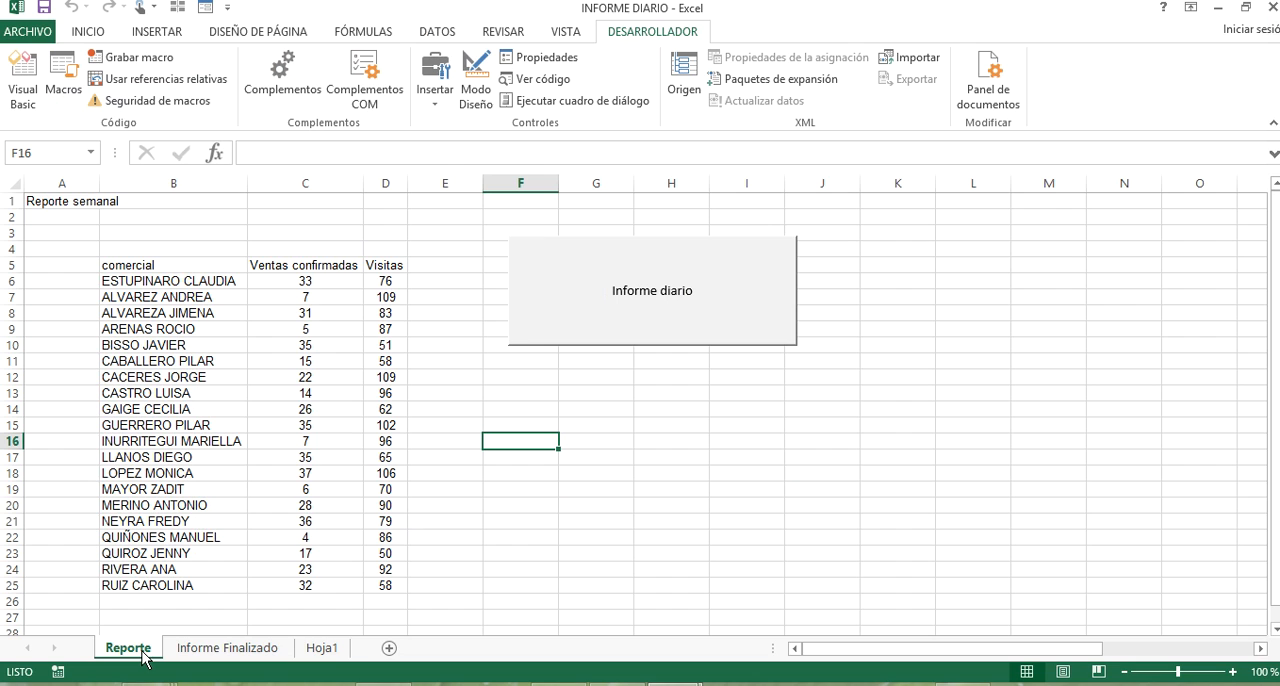
right_click(583, 297)
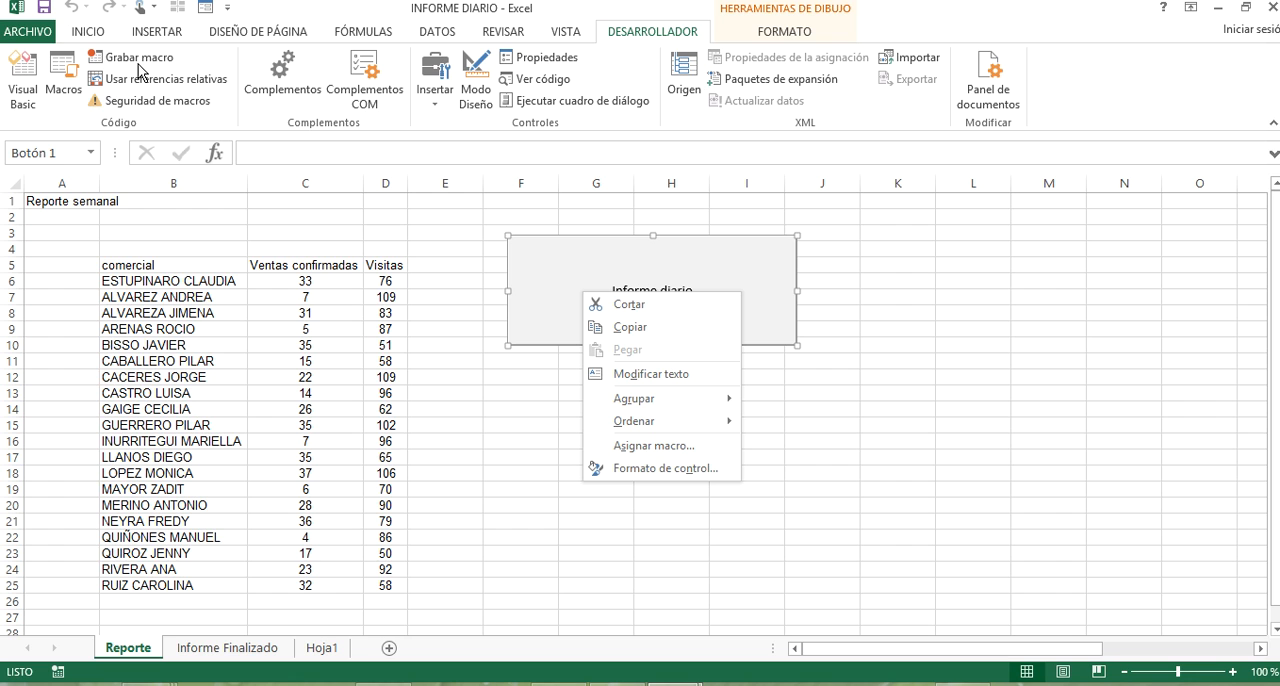
left_click(66, 78)
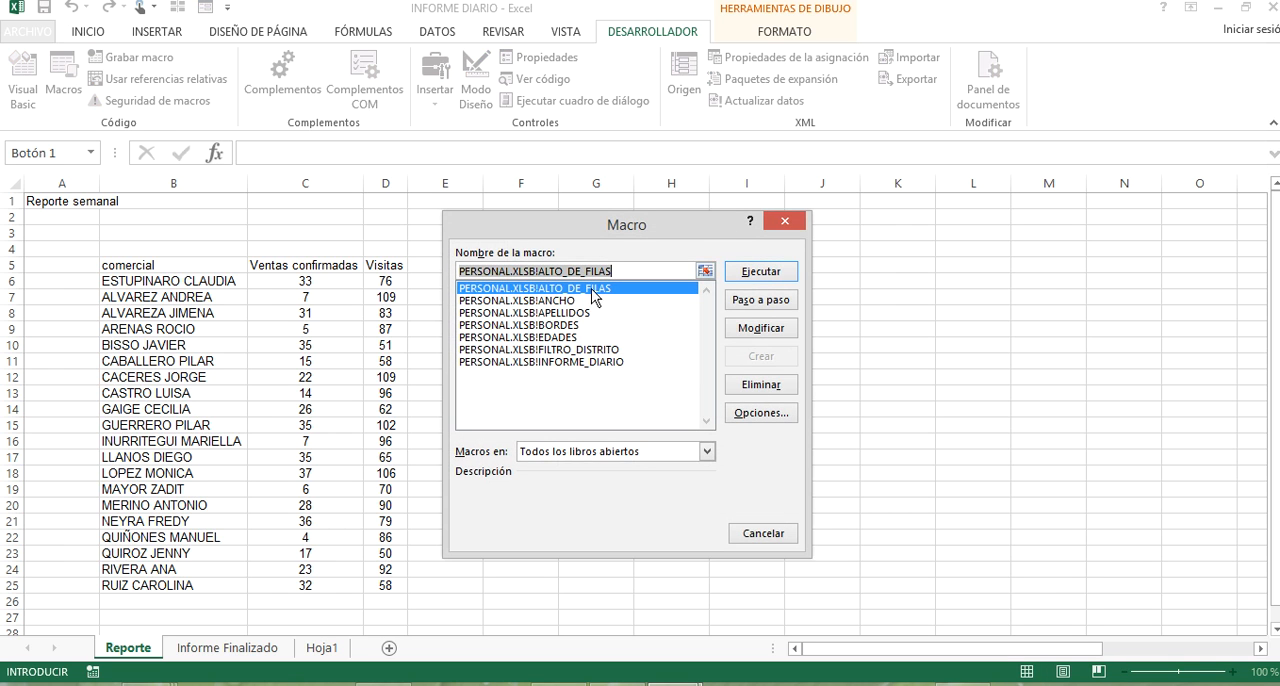
left_click(601, 362)
left_click(760, 306)
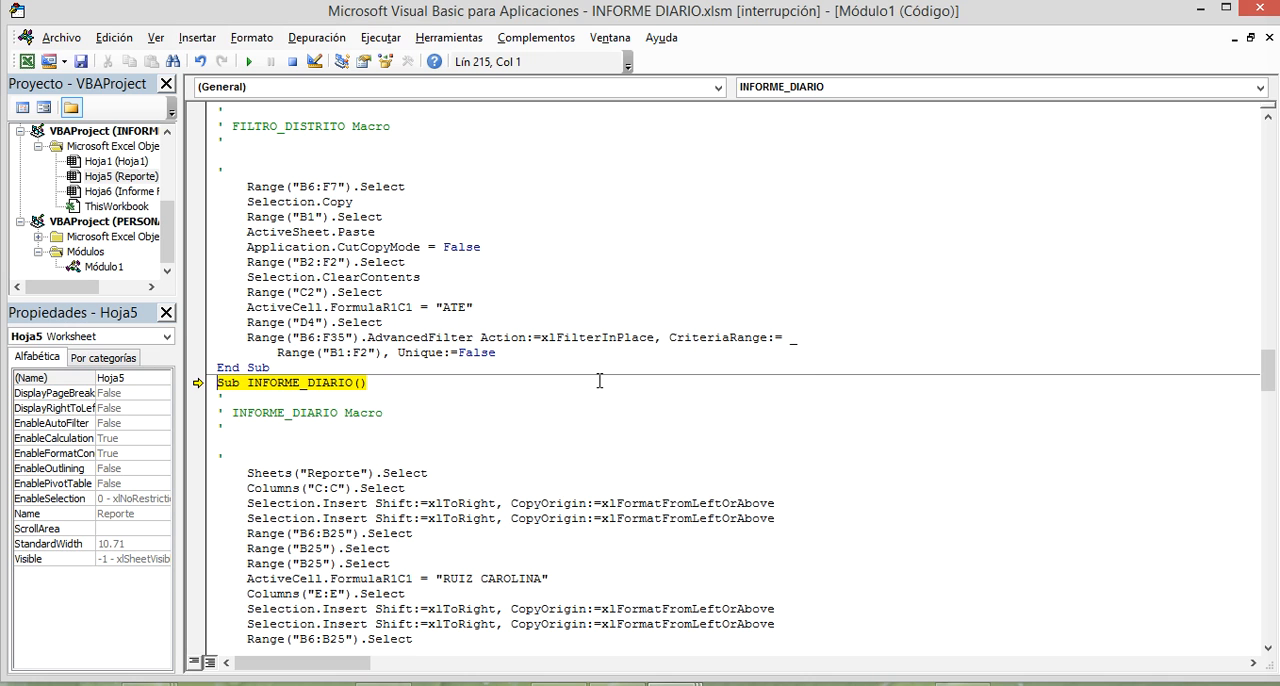
scroll(577, 402, "down", 1)
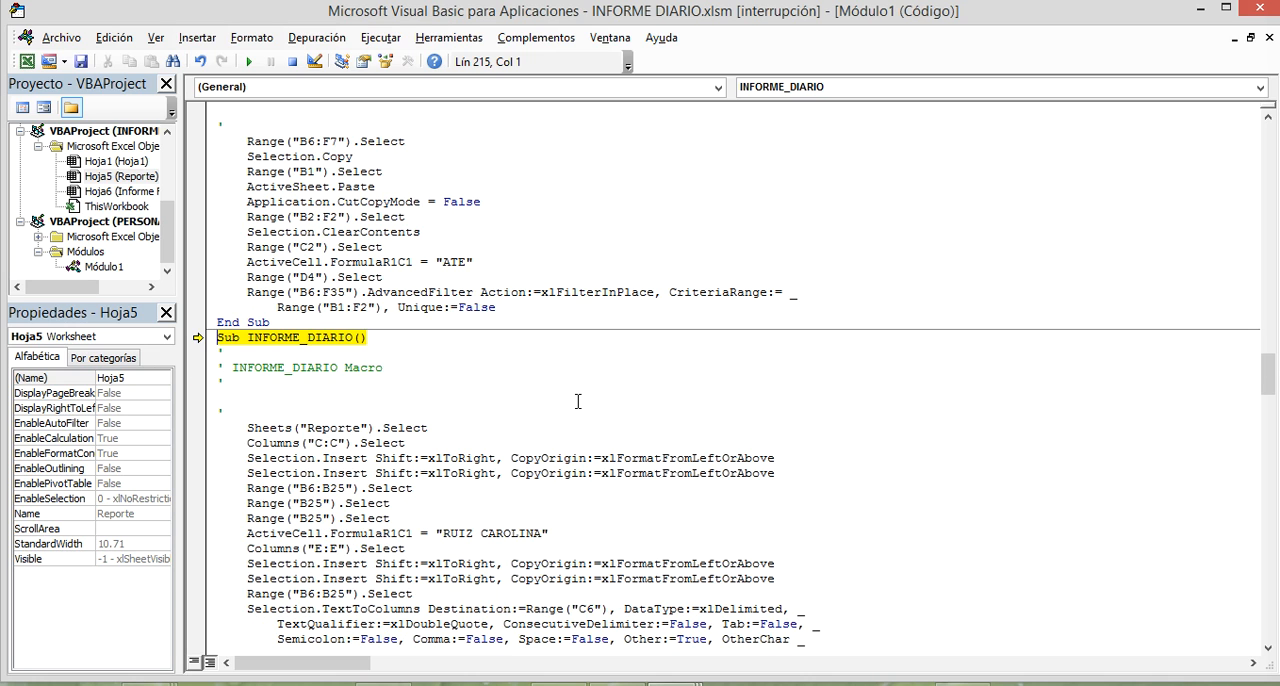
left_click(248, 66)
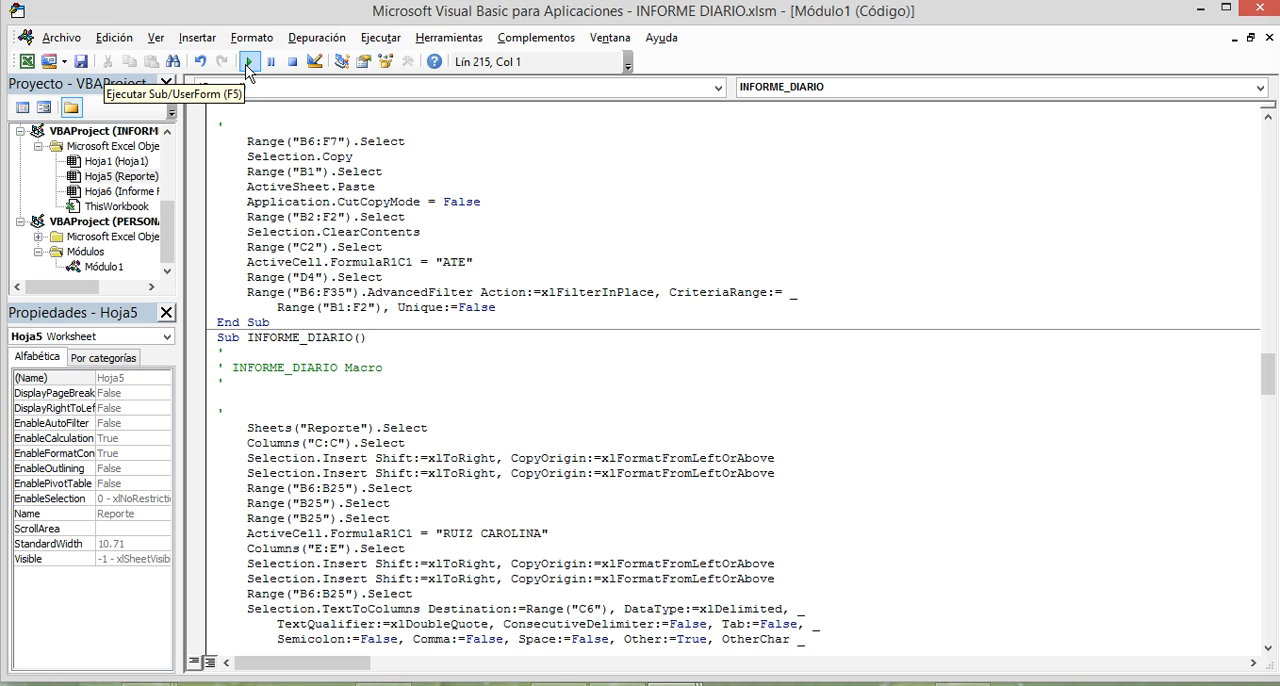
Go to the beginning of the Módulo1 code and place the cursor inside the ANCHO macro.
scroll(365, 210, "up", 7)
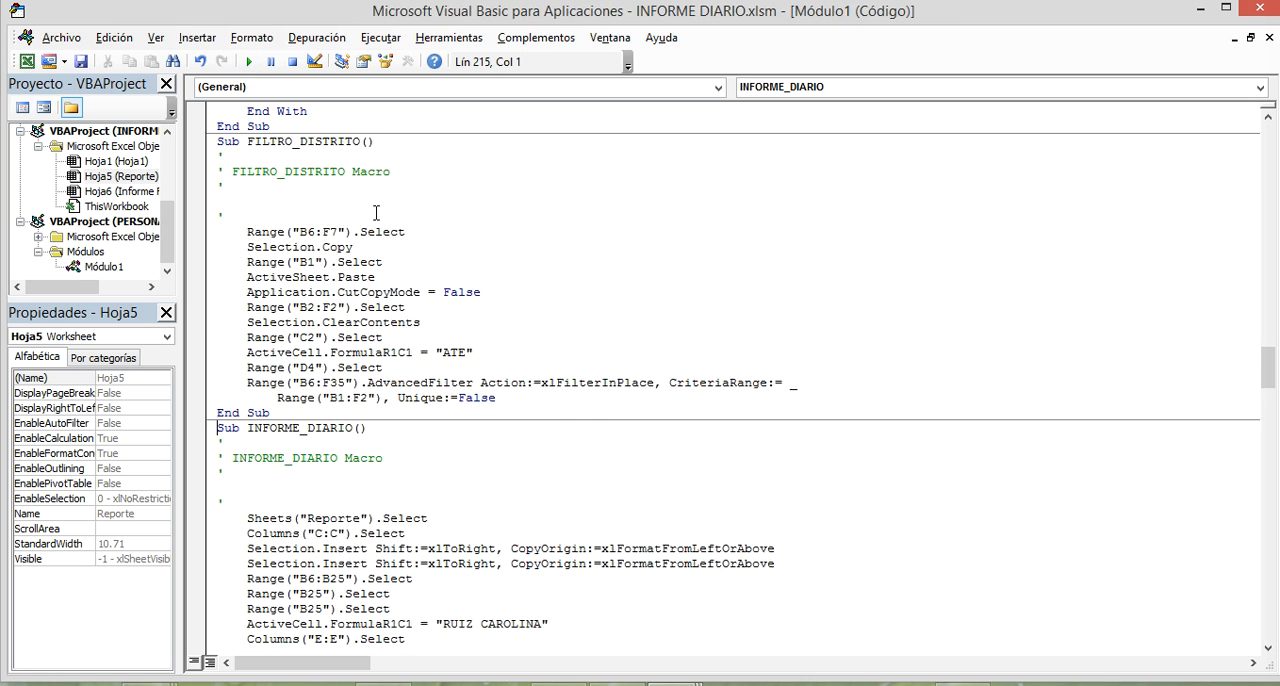
left_click_drag(1267, 338, 723, 132)
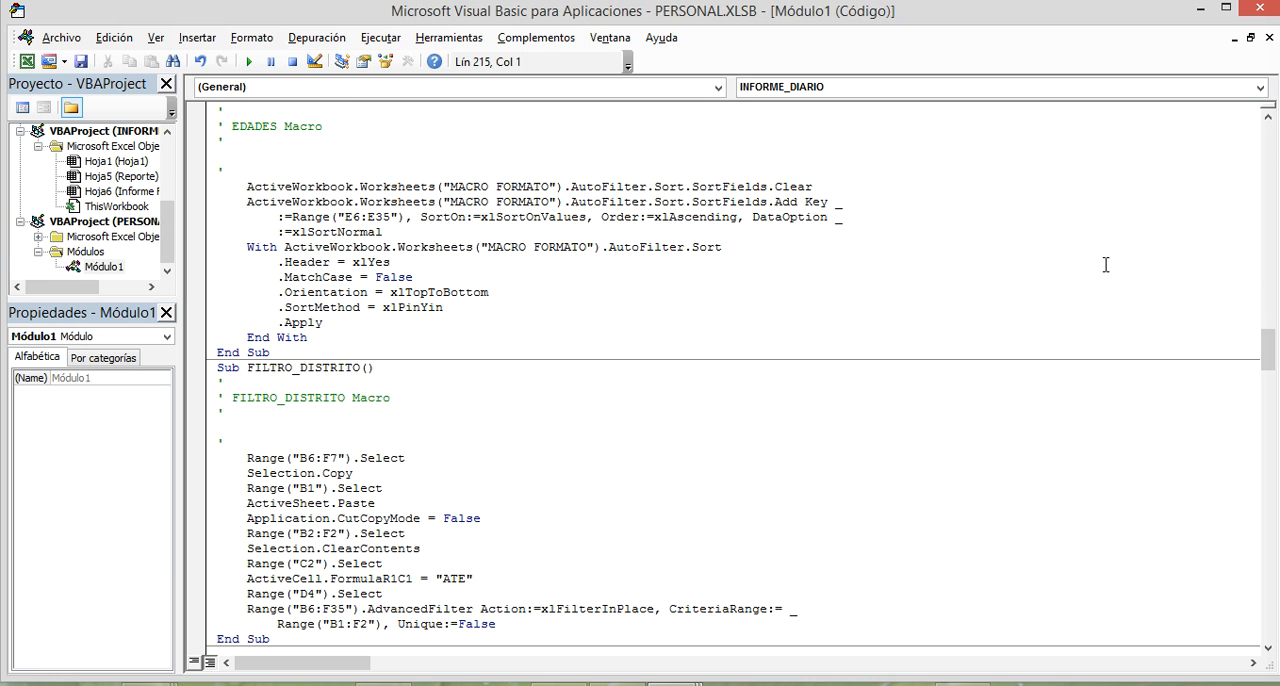
left_click_drag(1267, 349, 1268, 135)
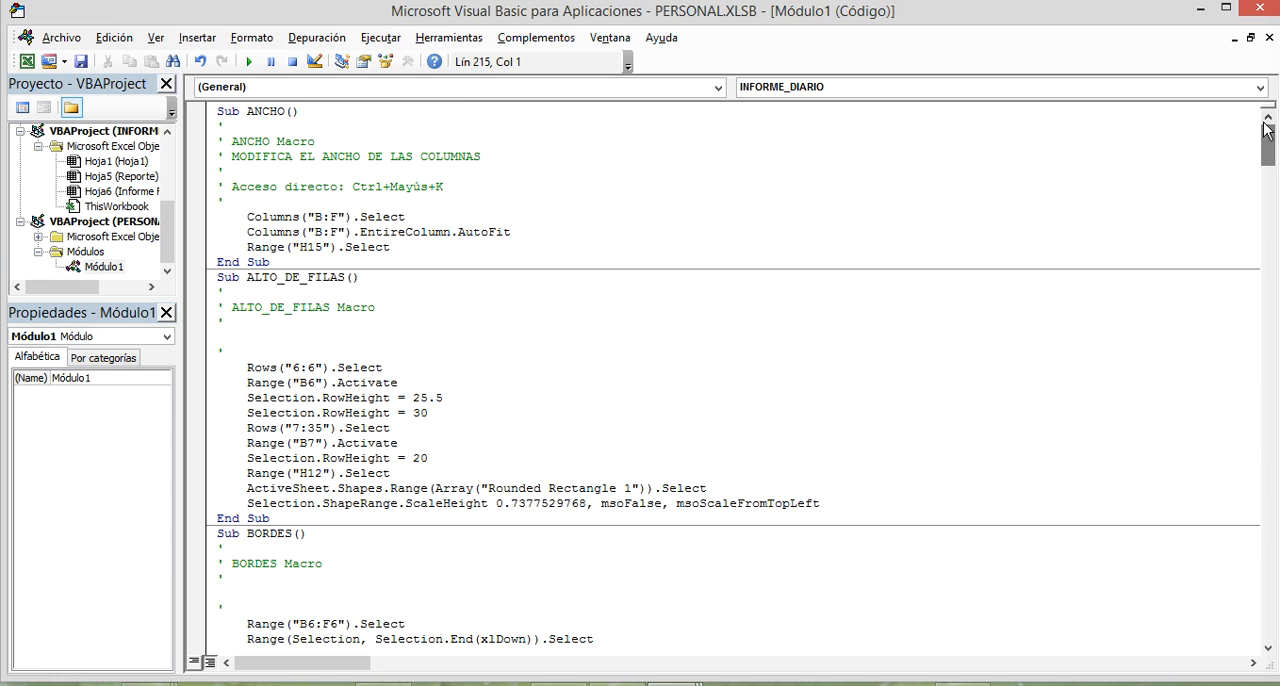
left_click(419, 131)
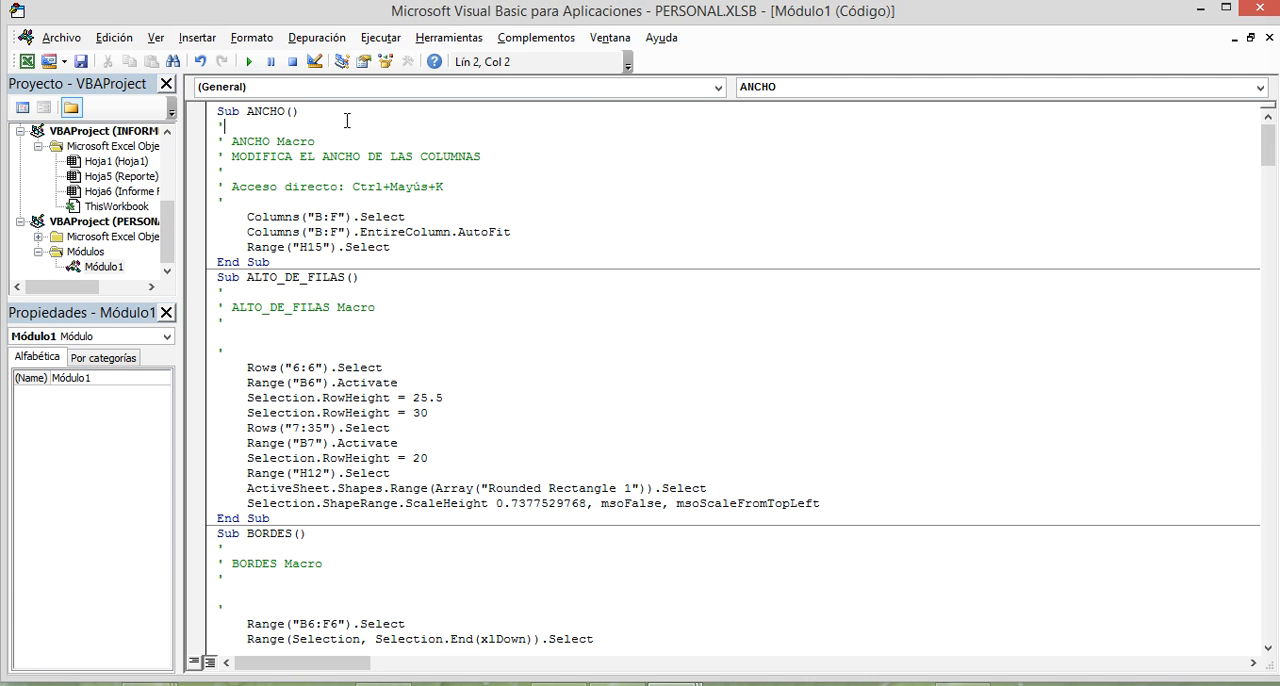
Return to the INFORME DIARIO workbook, run the Informe diario button on the Reporte sheet, and check the Informe Finalizado sheet.
left_click(255, 60)
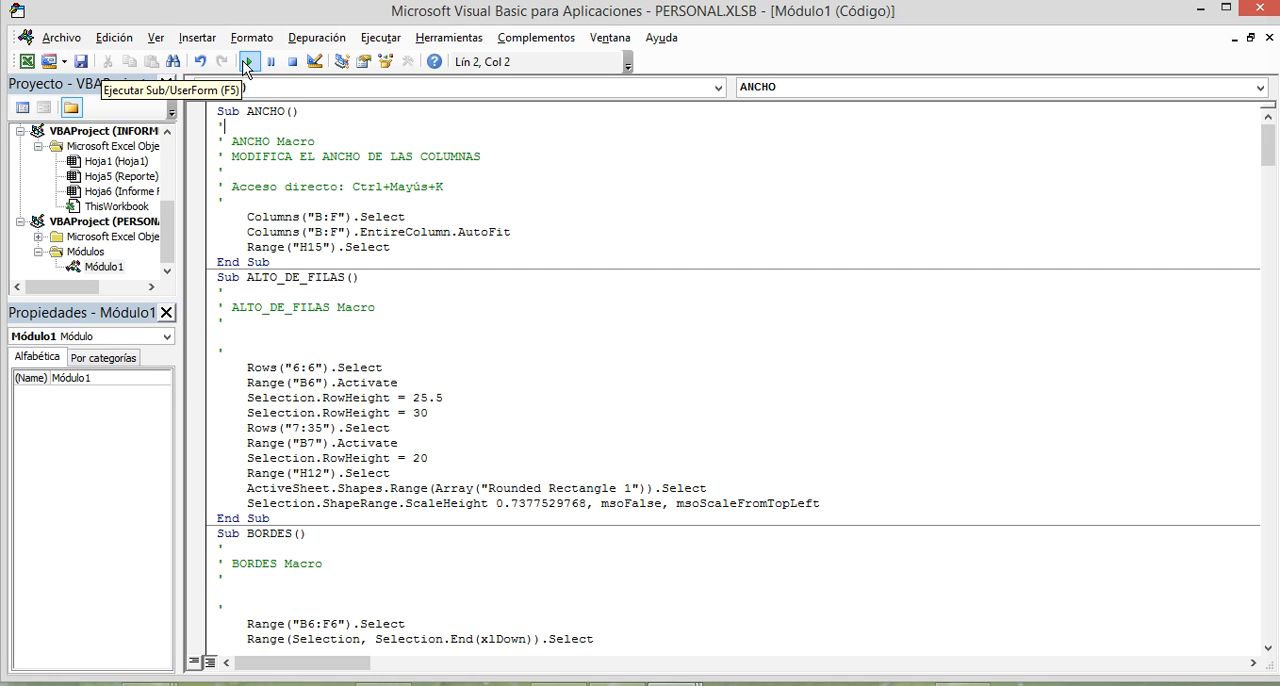
left_click(278, 111)
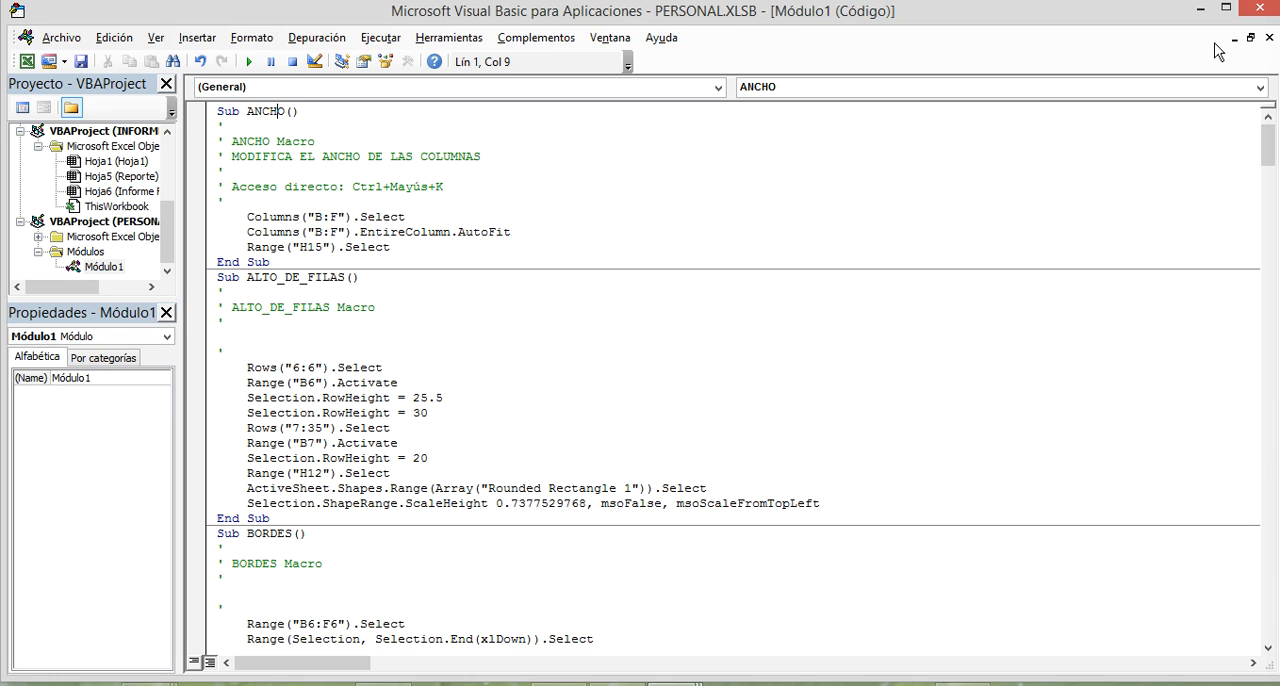
key("alt+F11")
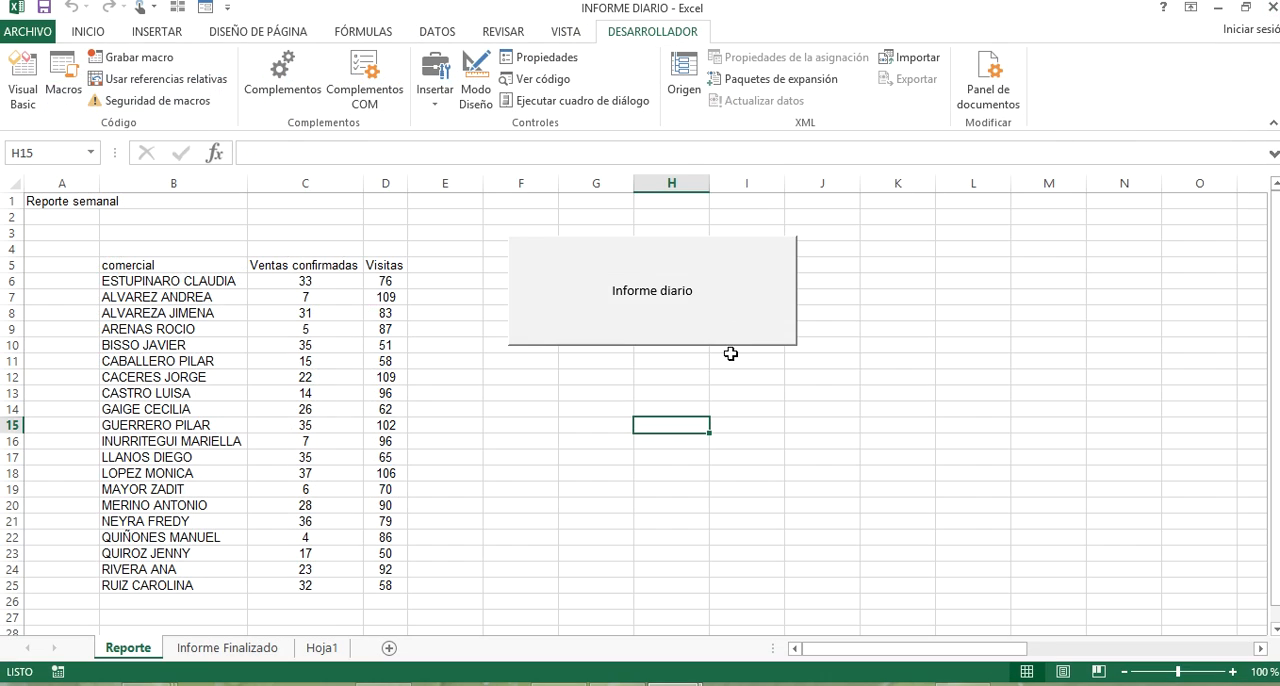
left_click(732, 336)
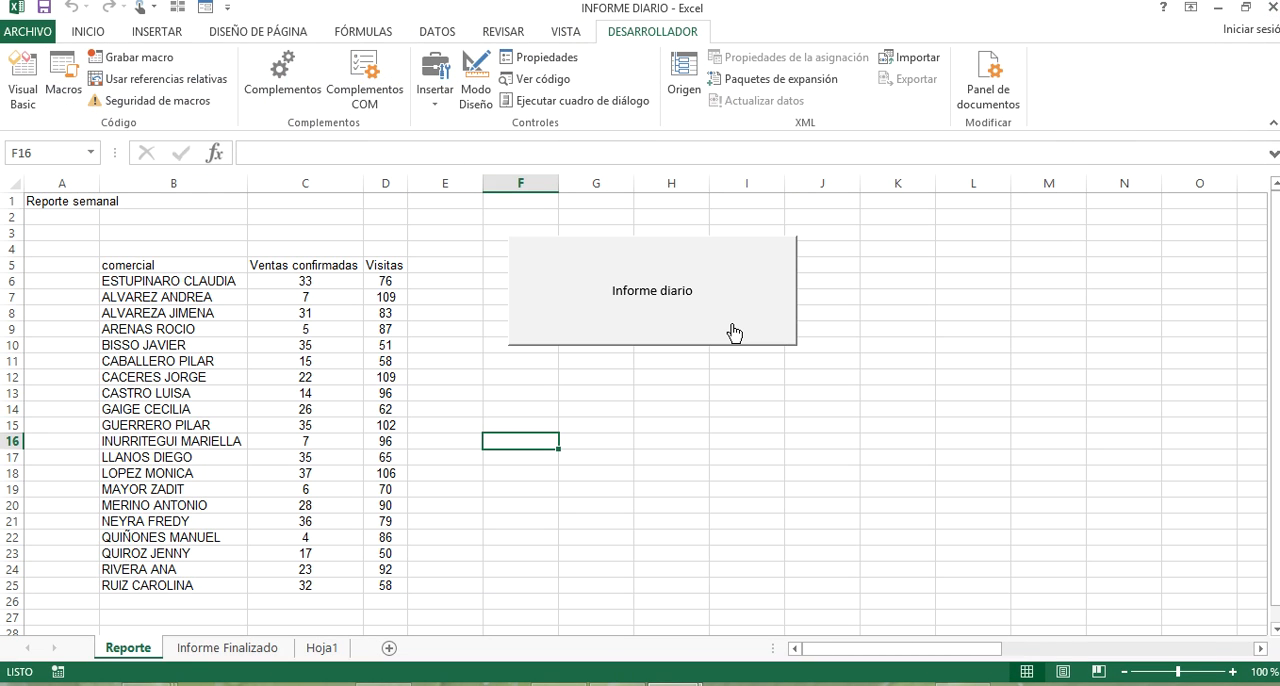
left_click(258, 648)
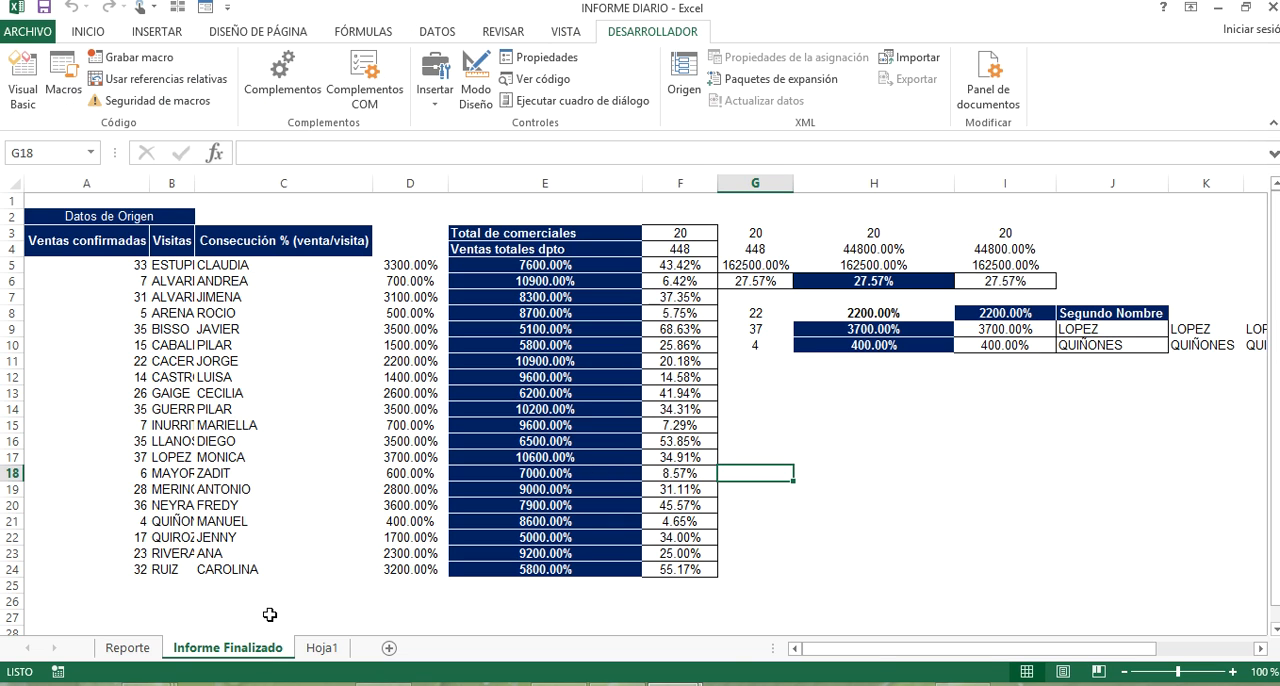
left_click_drag(946, 520, 4, 461)
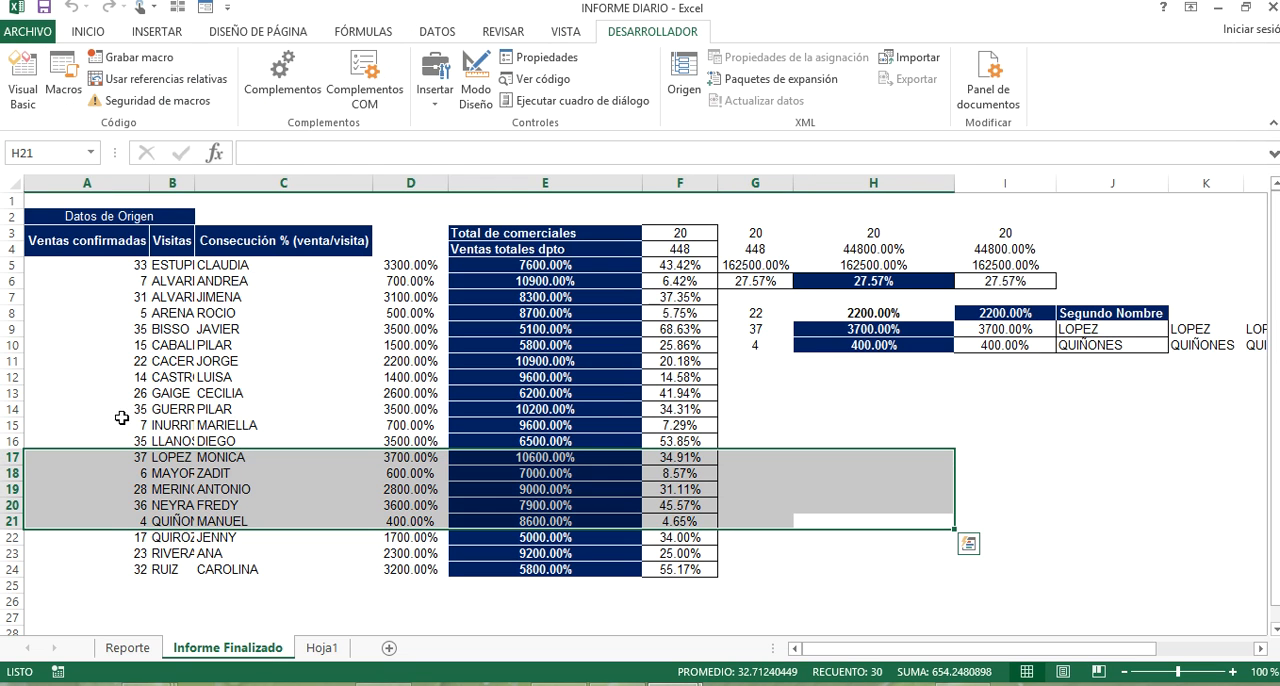
left_click(262, 332)
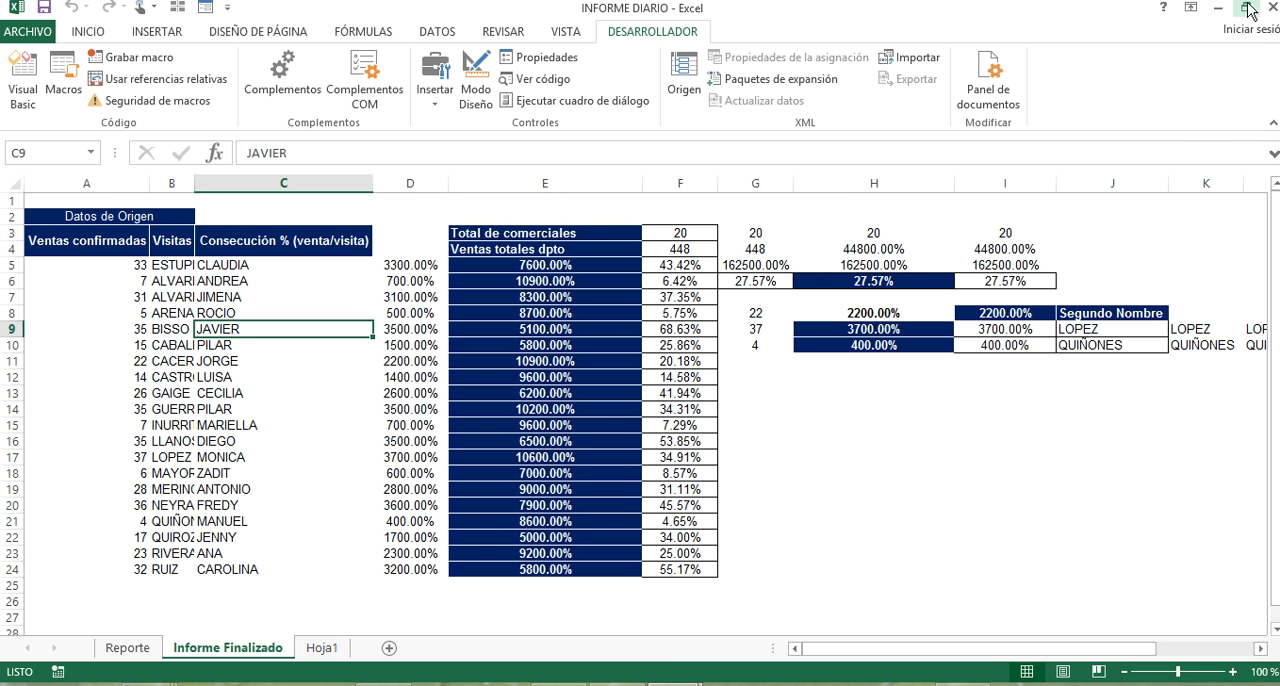
mouse_move(1272, 8)
left_click(140, 649)
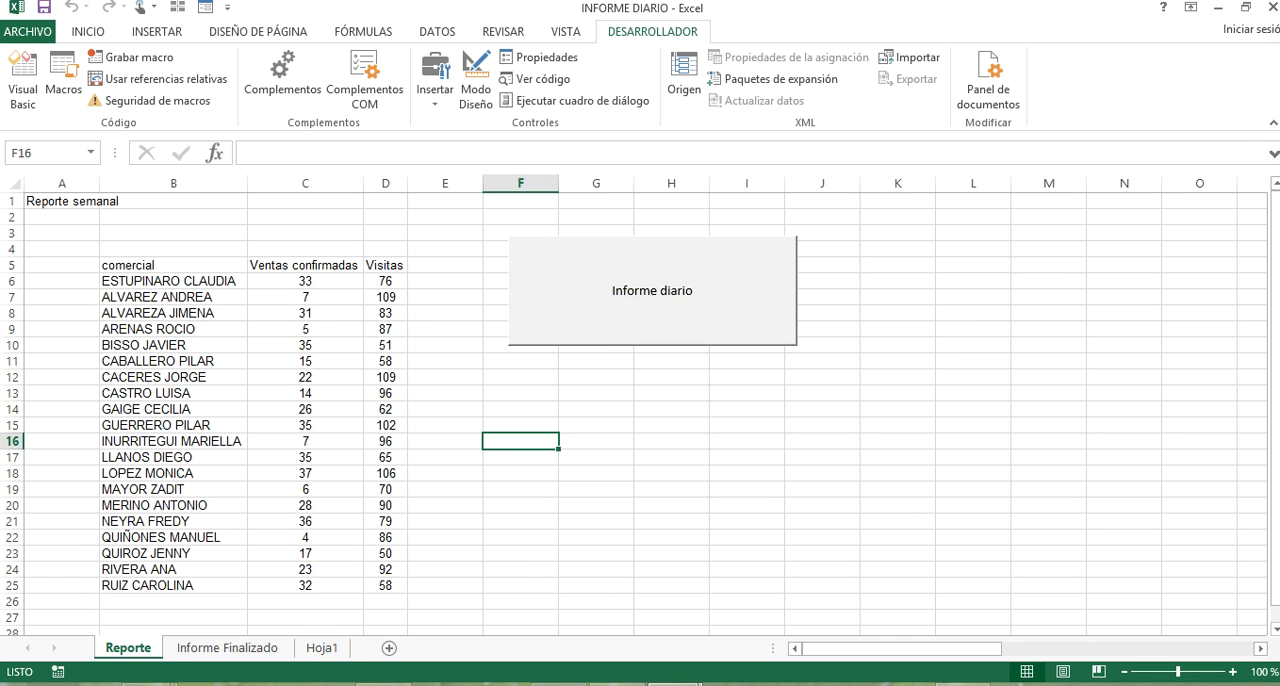
Switch to the clase macros workbook, view its Informe Finalizado sheet, and close the workbook without saving.
mouse_move(671, 683)
left_click(606, 634)
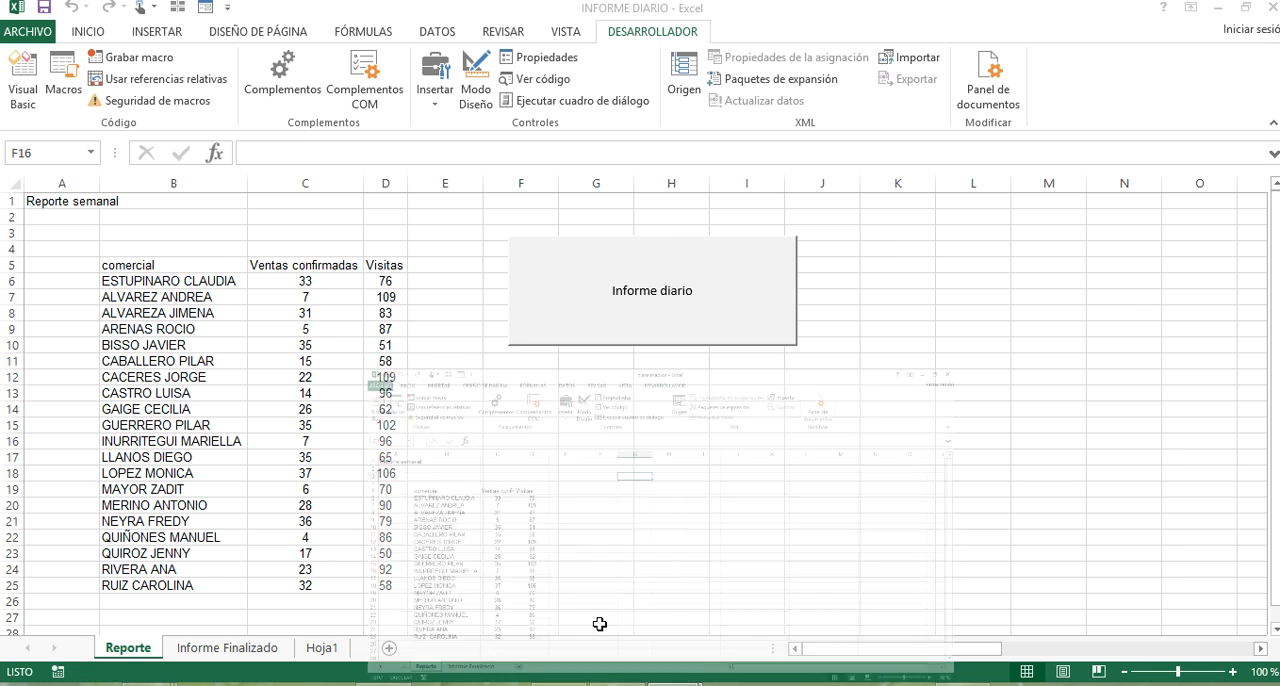
right_click(555, 277)
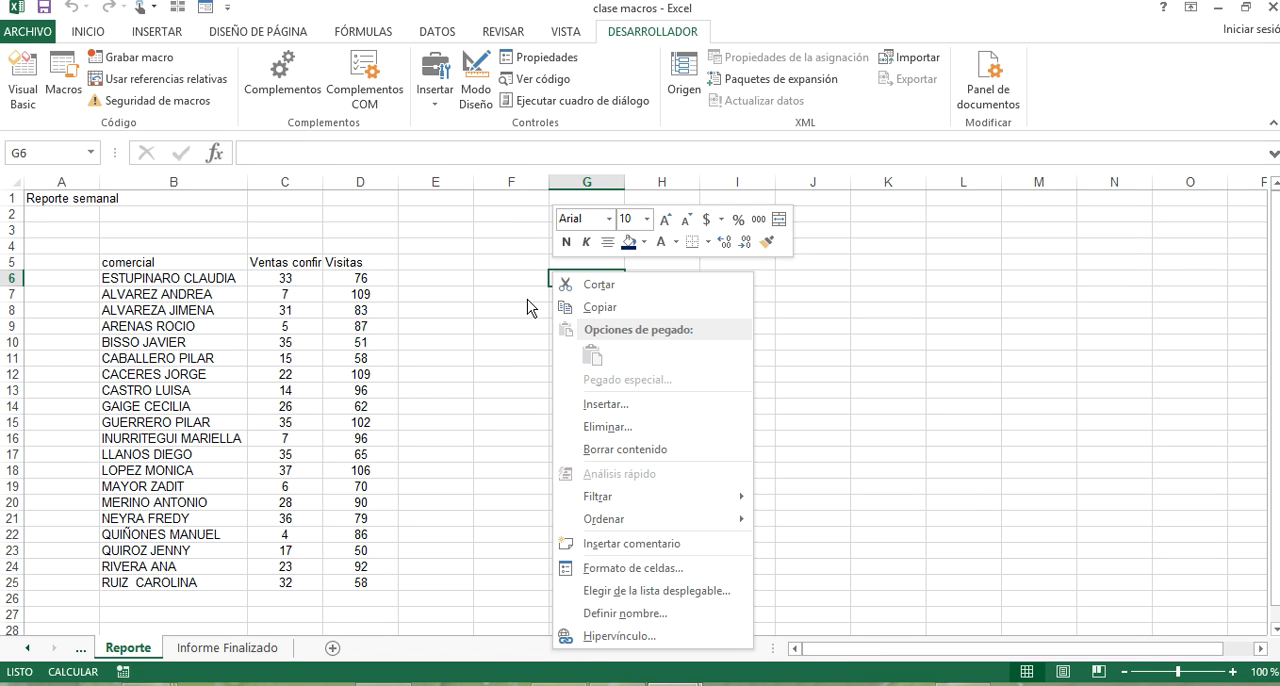
left_click(527, 299)
left_click(265, 648)
left_click(560, 374)
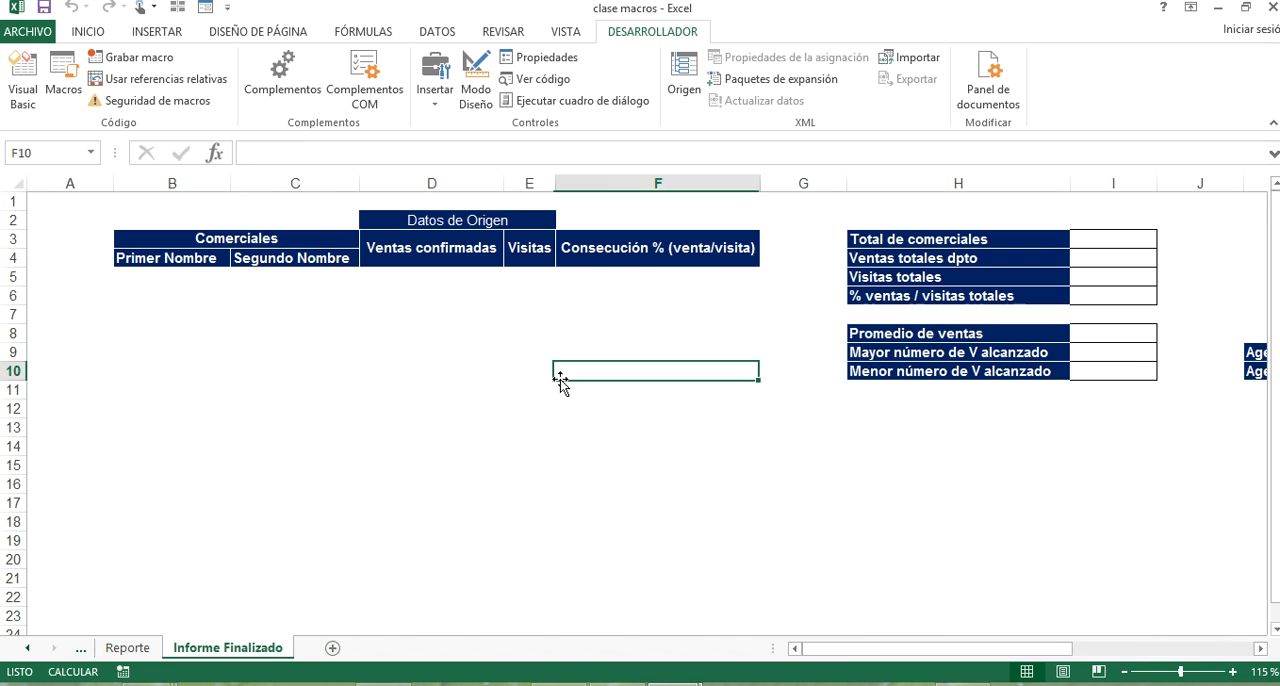
left_click(1273, 10)
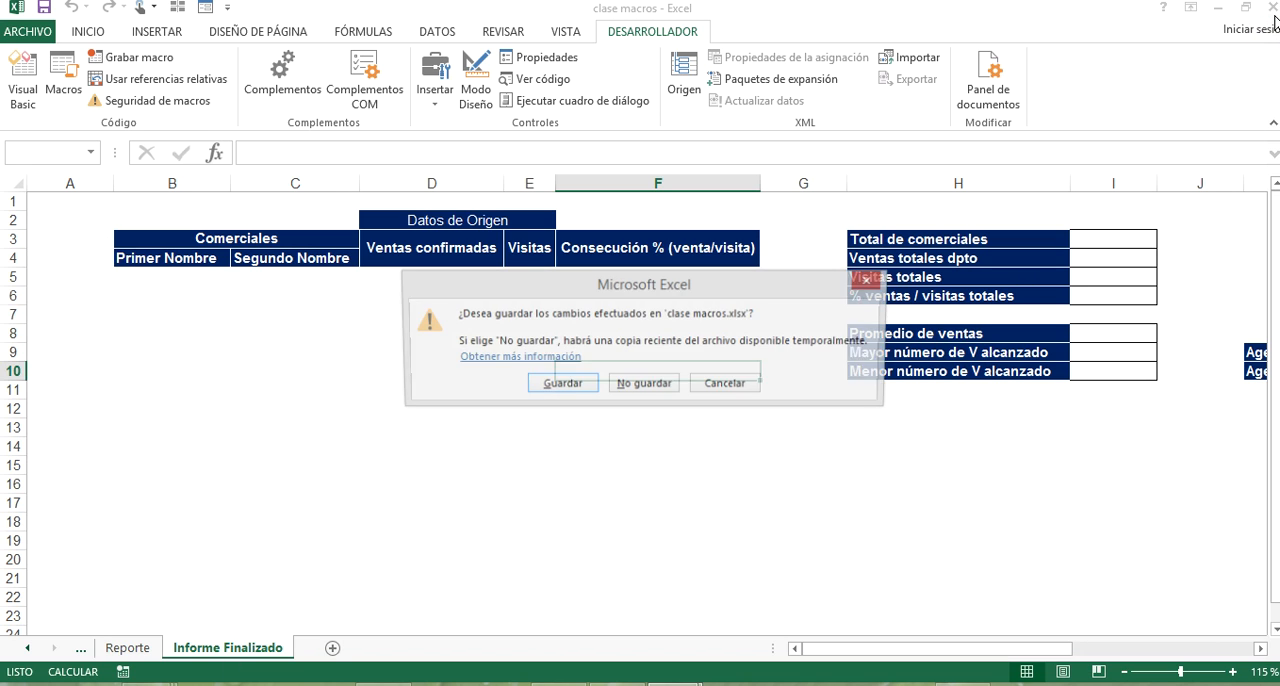
left_click(660, 386)
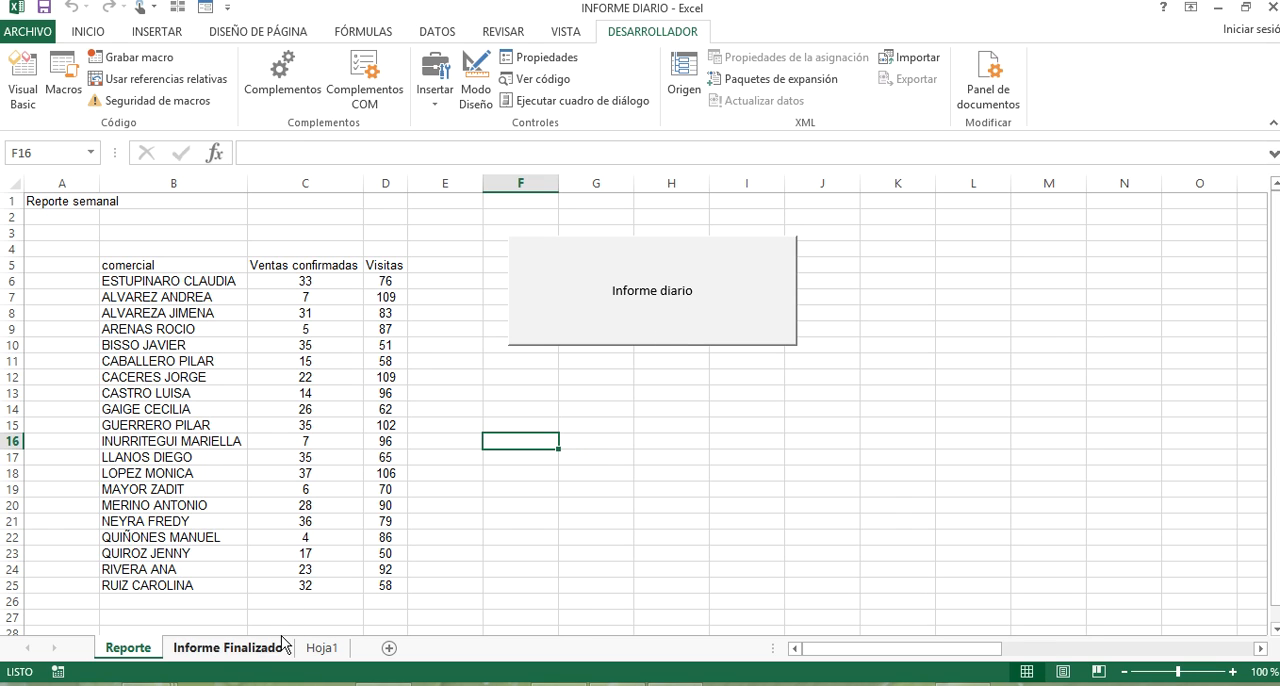
Inspect the Informe Finalizado sheet of INFORME DIARIO and insert a blank column before column A.
left_click(228, 648)
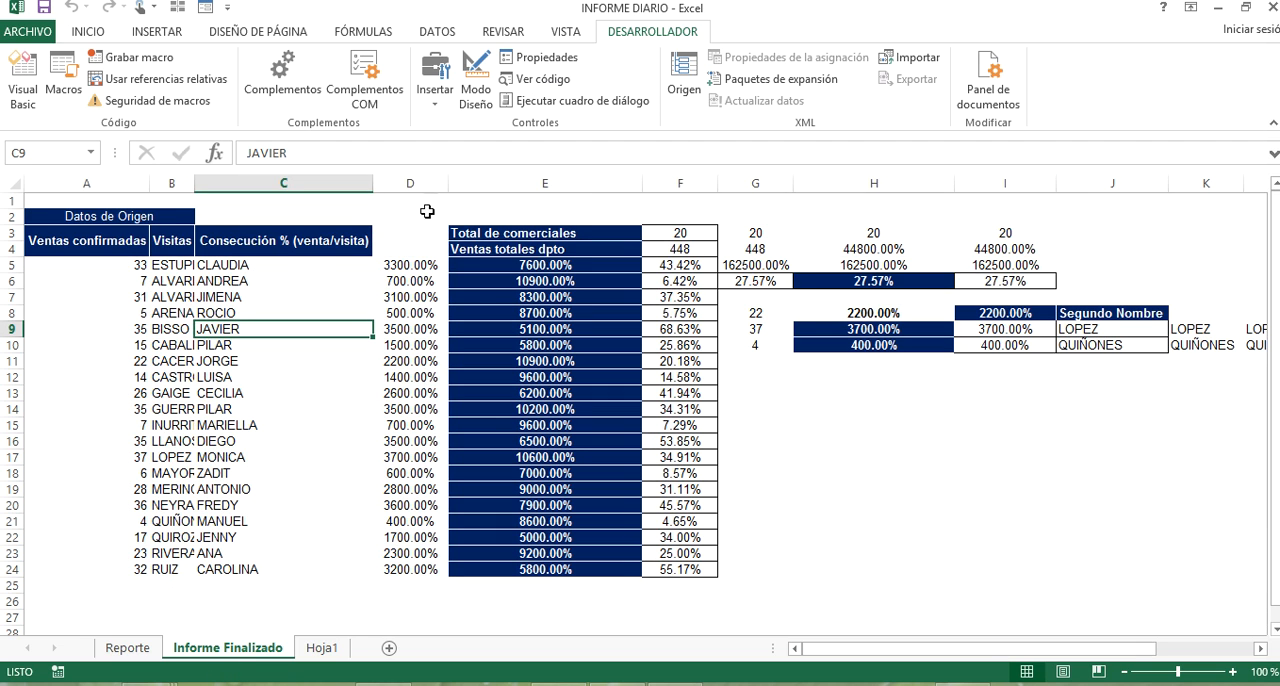
left_click(207, 266)
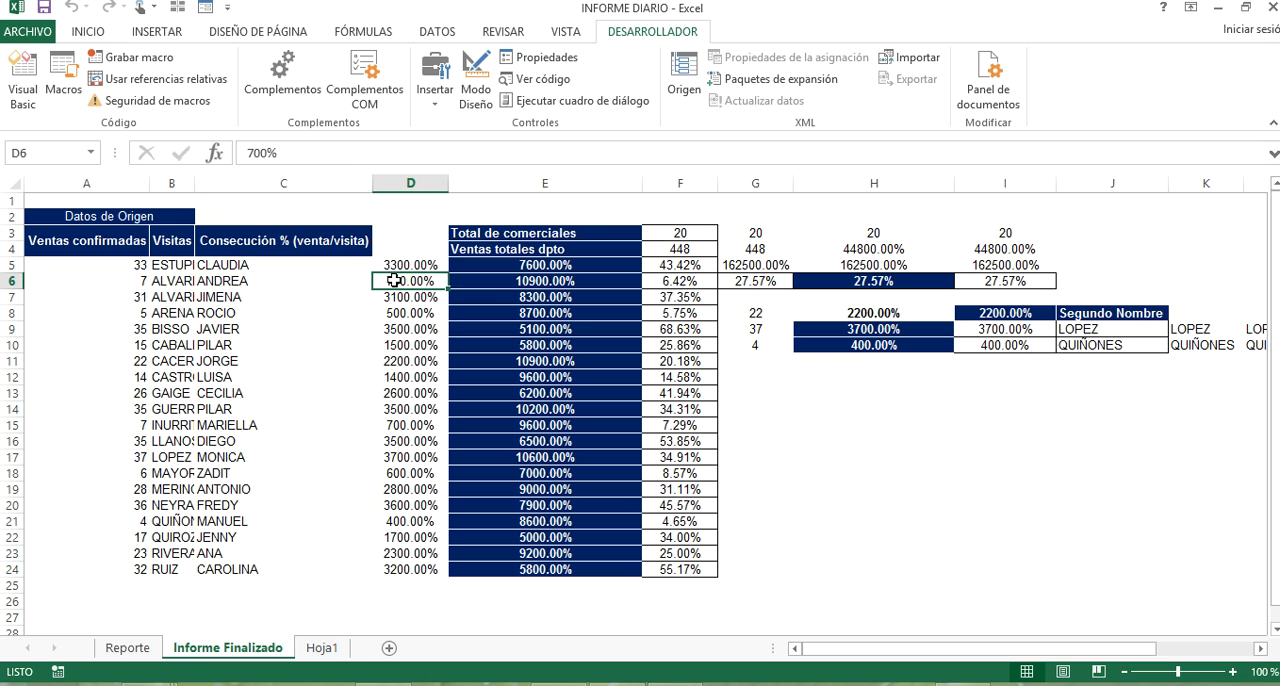
left_click_drag(1006, 438, 14, 459)
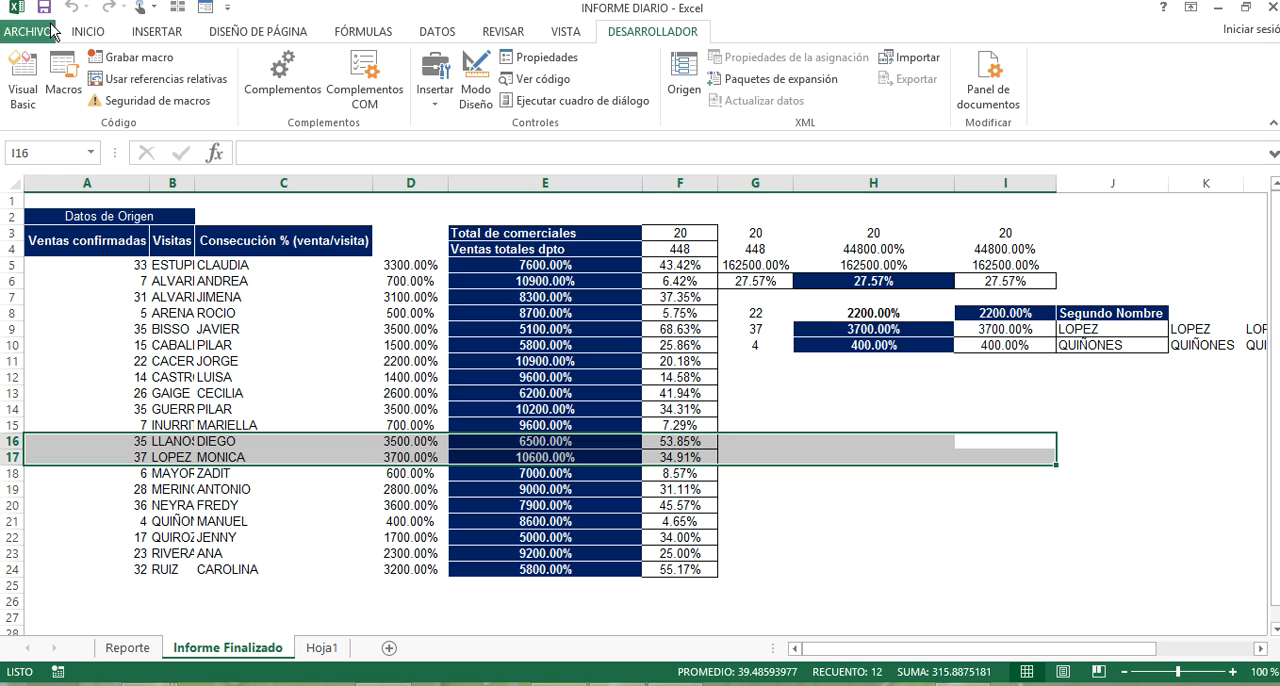
left_click(249, 457)
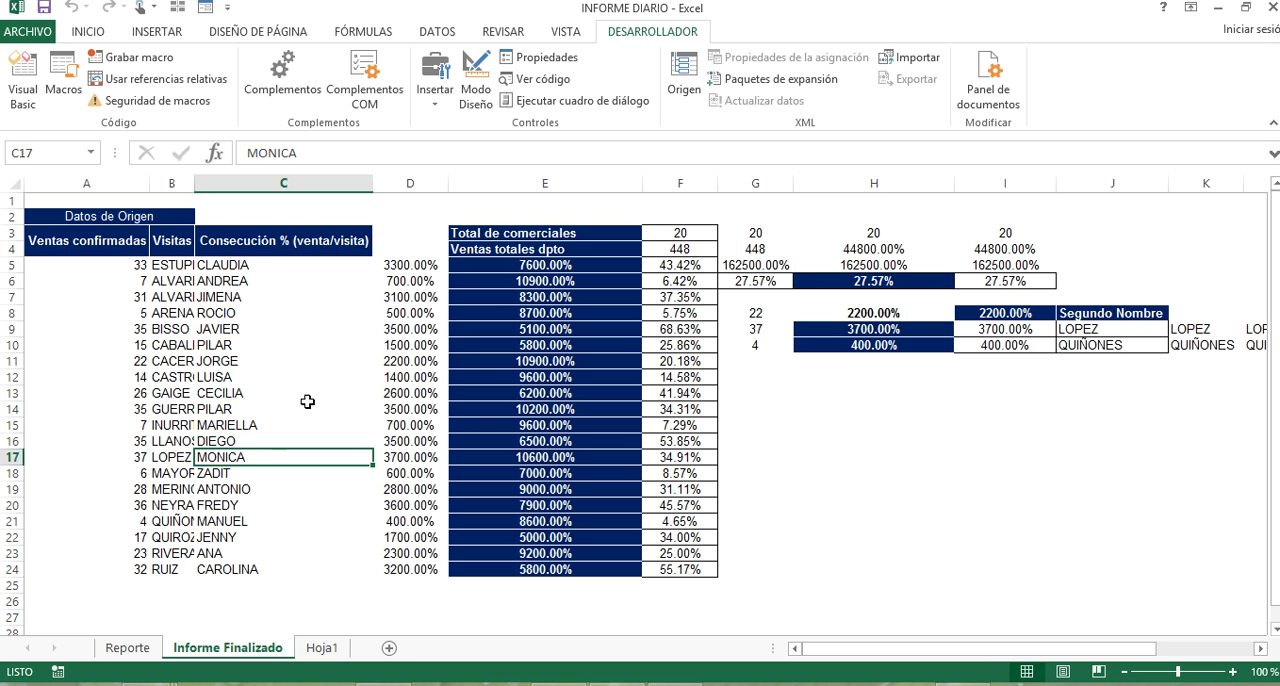
left_click_drag(958, 473, 4, 462)
left_click(74, 183)
right_click(73, 185)
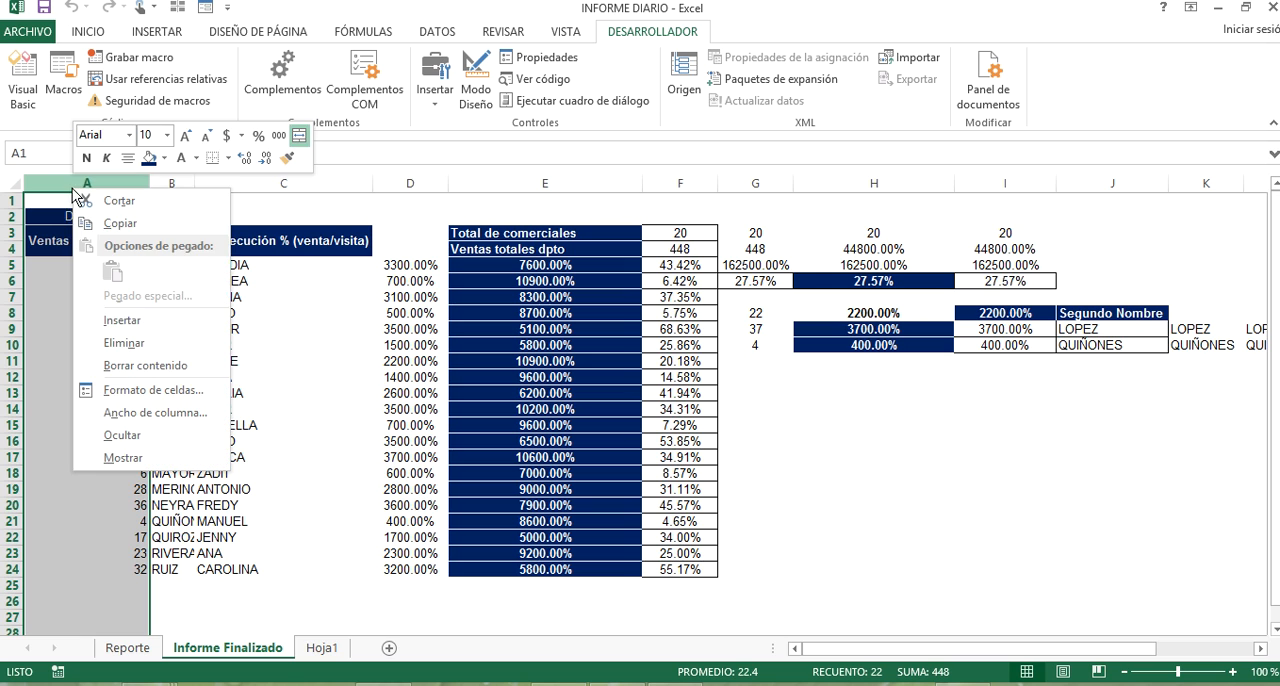
left_click(122, 320)
left_click(177, 297)
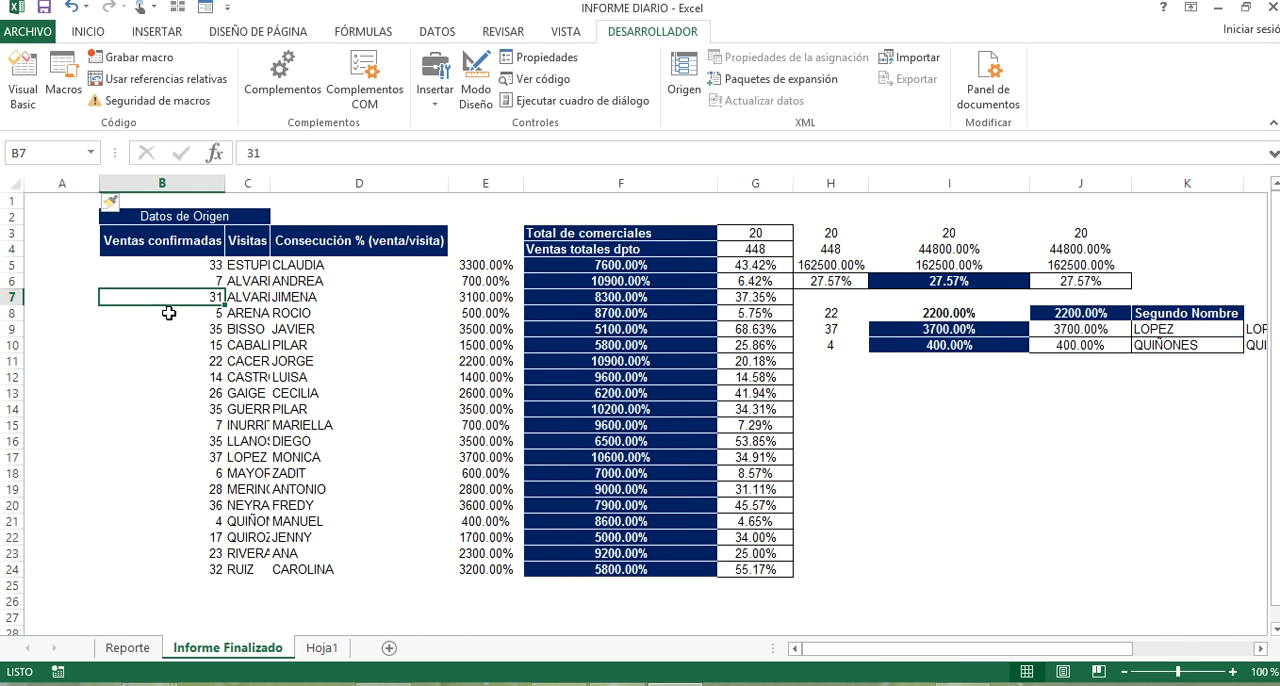
Clear the report contents from row 5 down, across columns B to P, on the Informe Finalizado sheet.
left_click(292, 279)
left_click_drag(155, 280, 1059, 474)
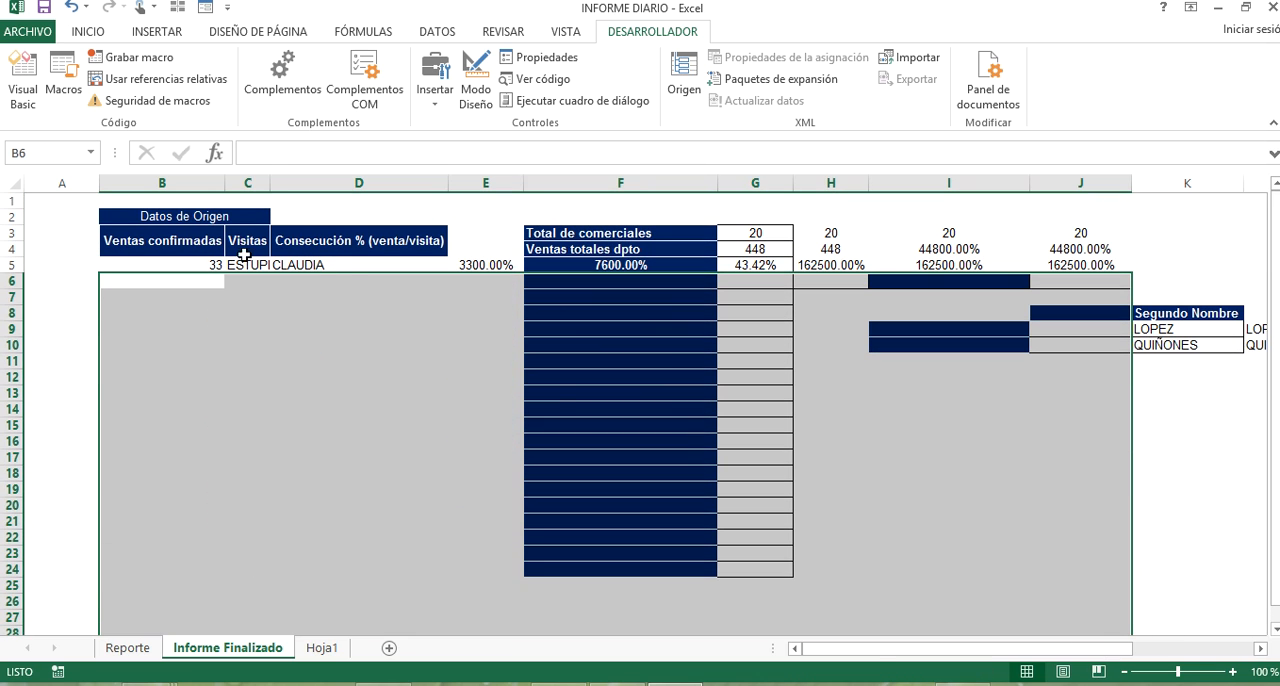
left_click(208, 262)
left_click_drag(292, 262, 1163, 417)
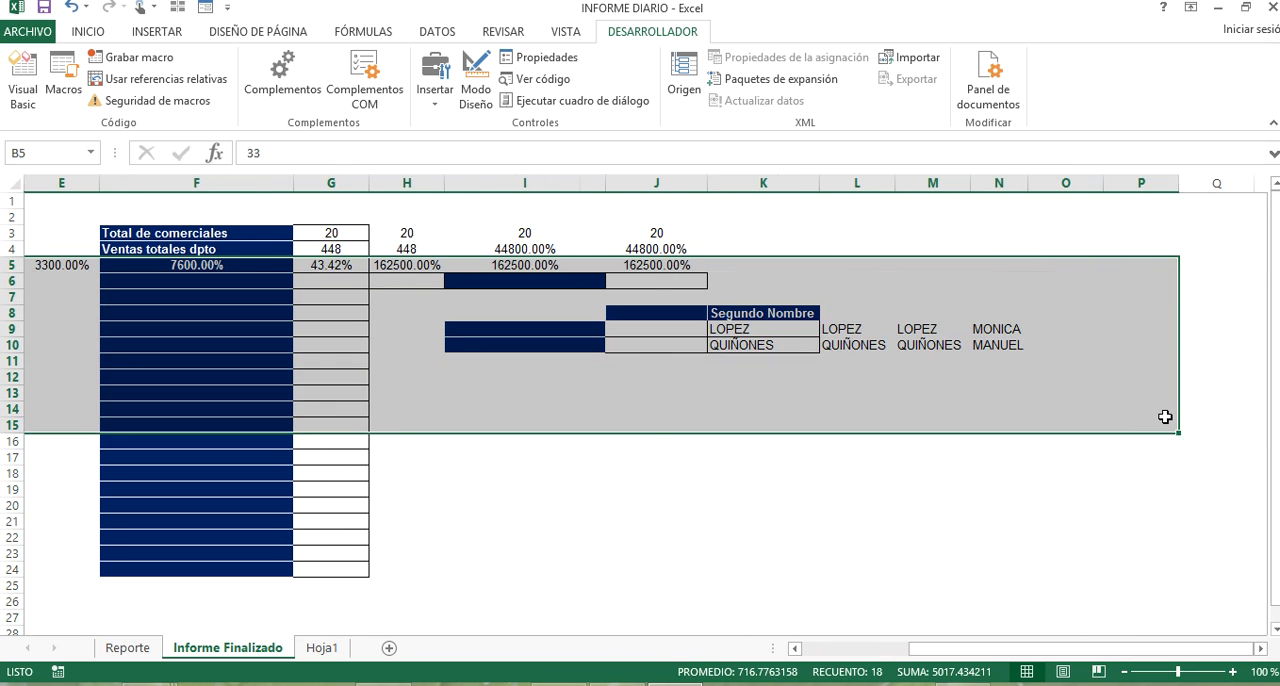
key("Delete")
left_click(785, 280)
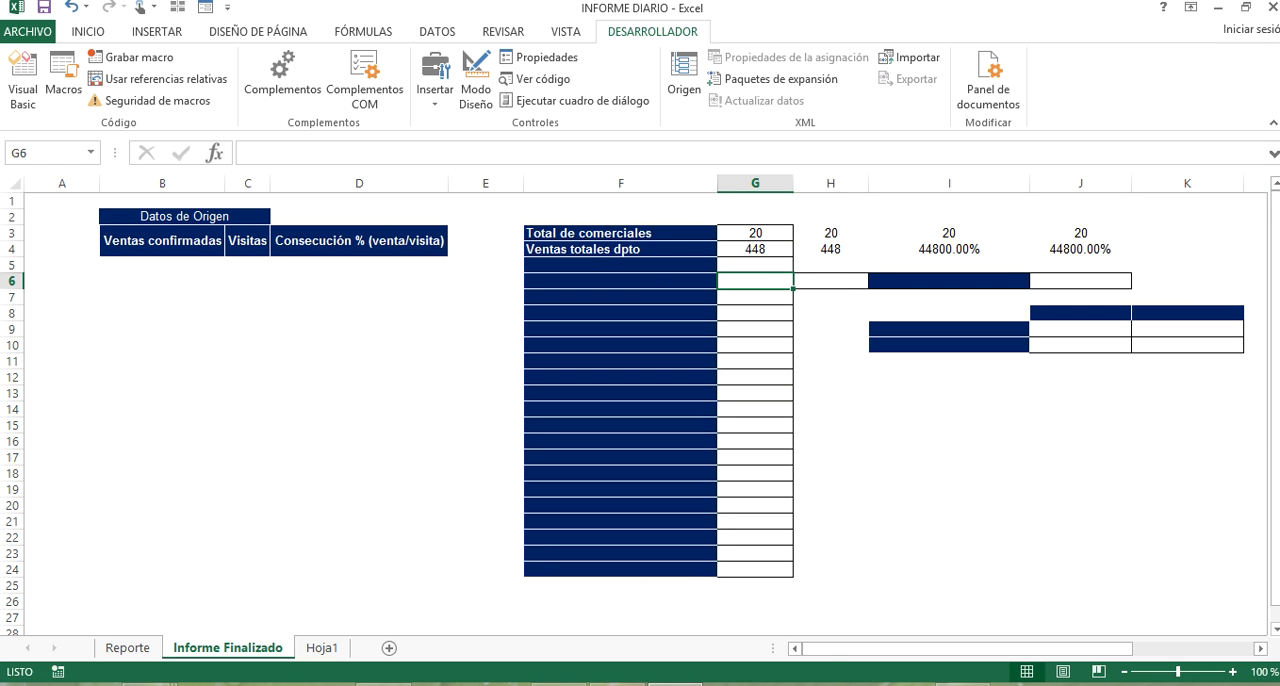
Reopen the INFORME DIARIO workbook from the recent files, discarding its unsaved changes.
right_click(676, 684)
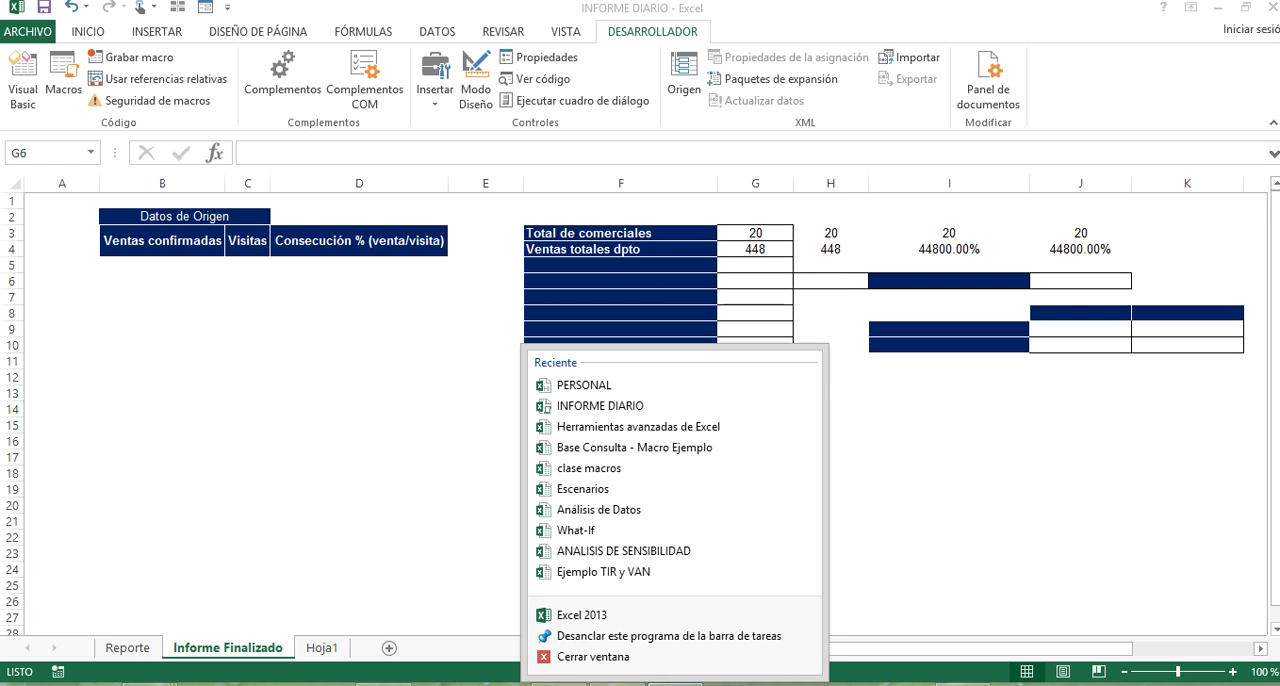
left_click(668, 400)
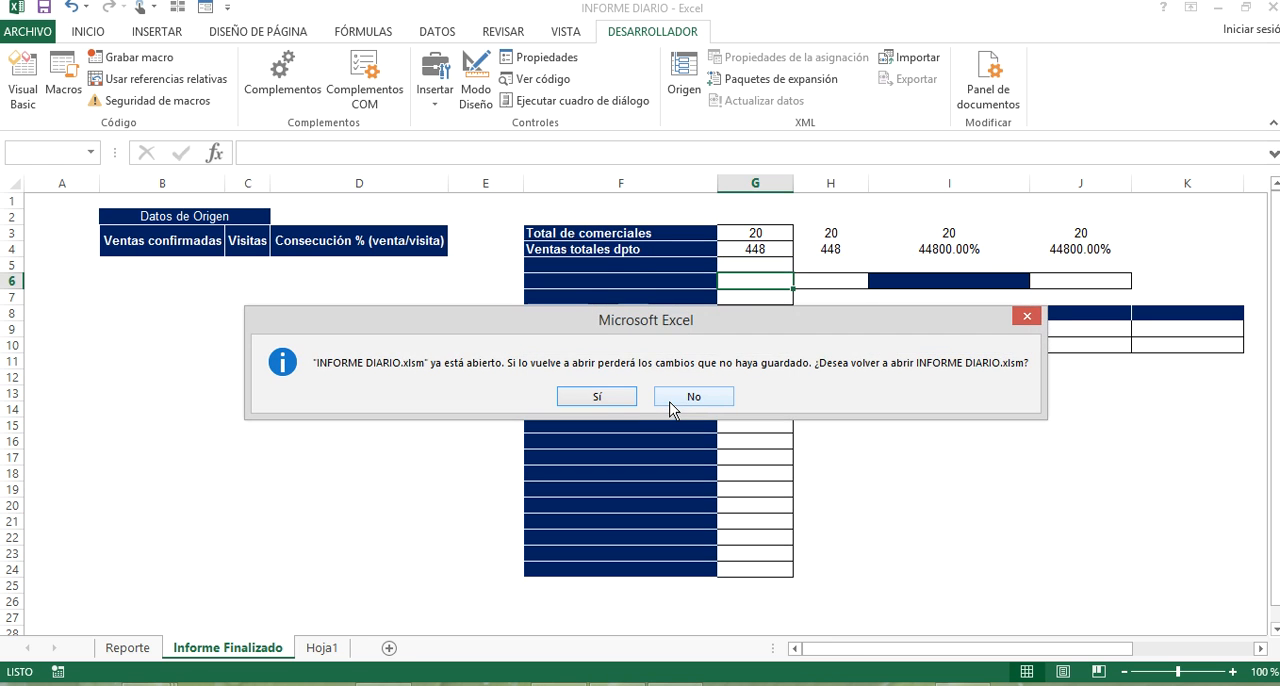
left_click(625, 398)
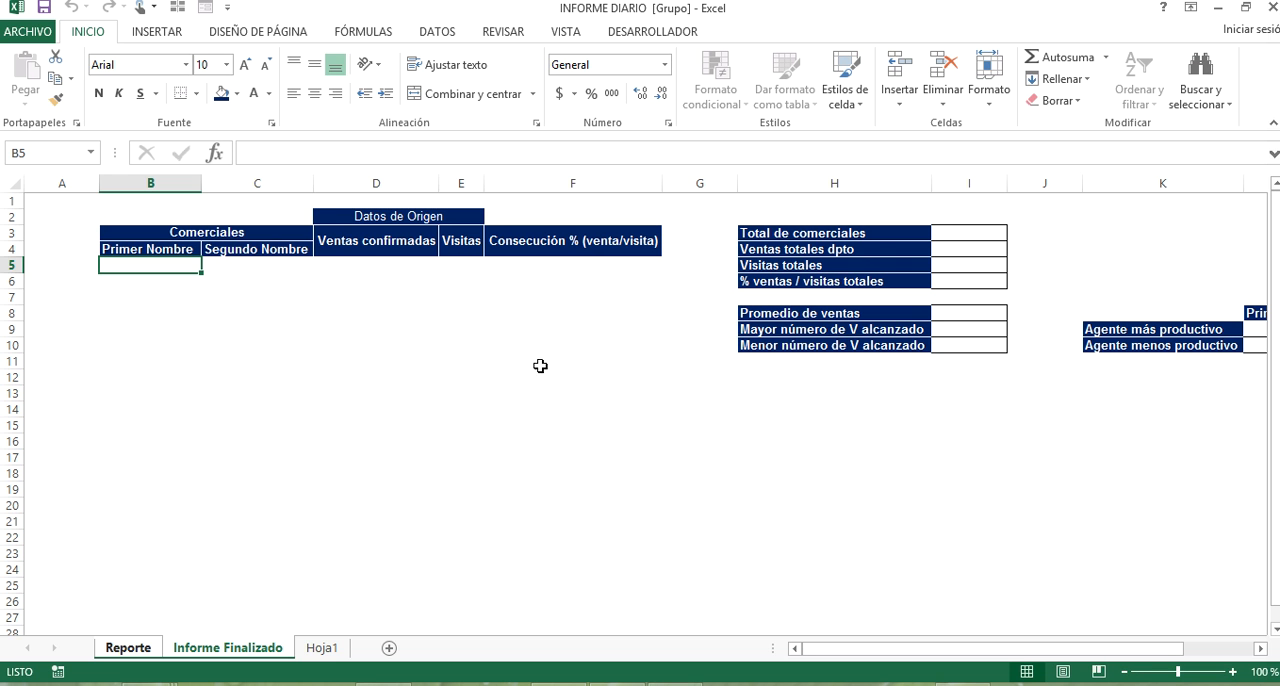
Check the restored Reporte data and the Informe Finalizado template, ending on the Reporte sheet.
left_click(128, 648)
left_click(378, 521)
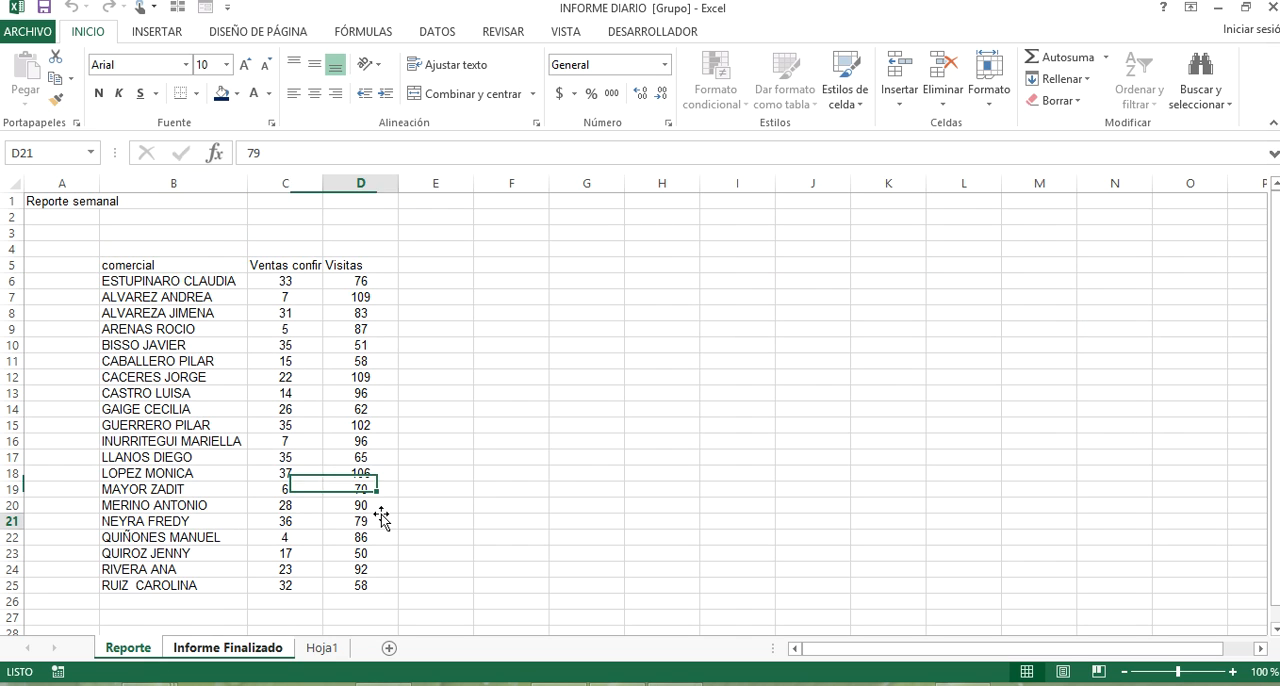
left_click(228, 648)
left_click(384, 217)
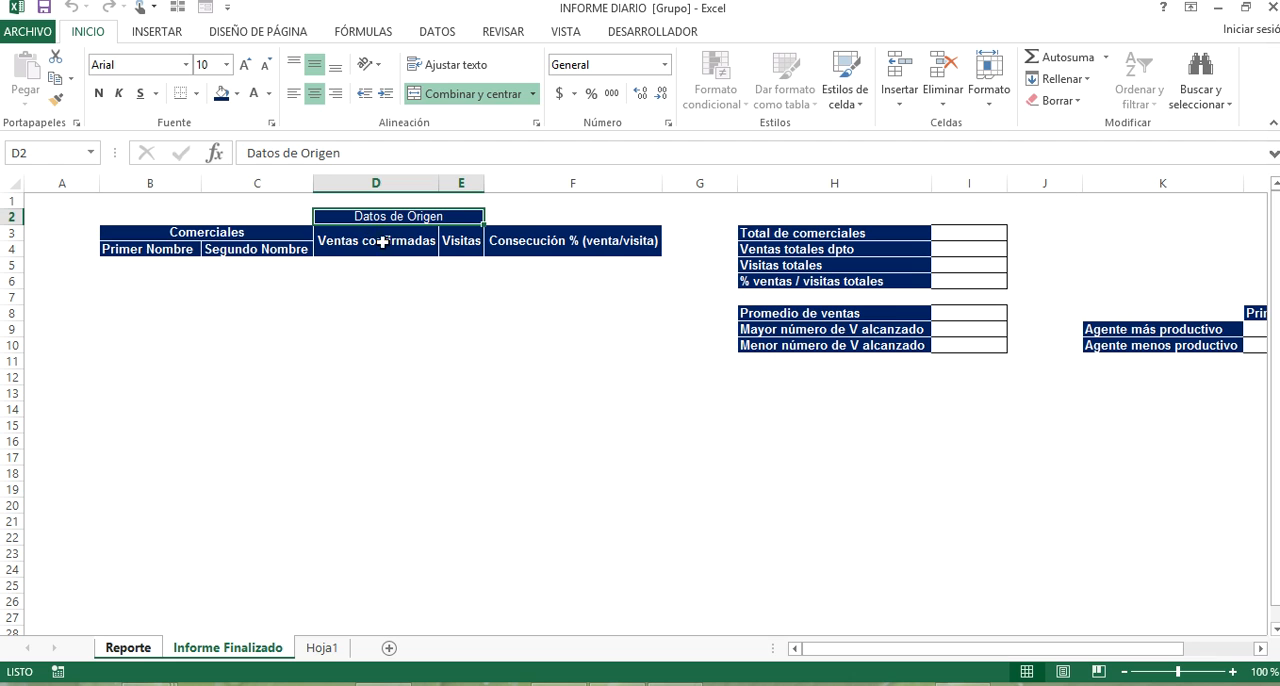
left_click(250, 294)
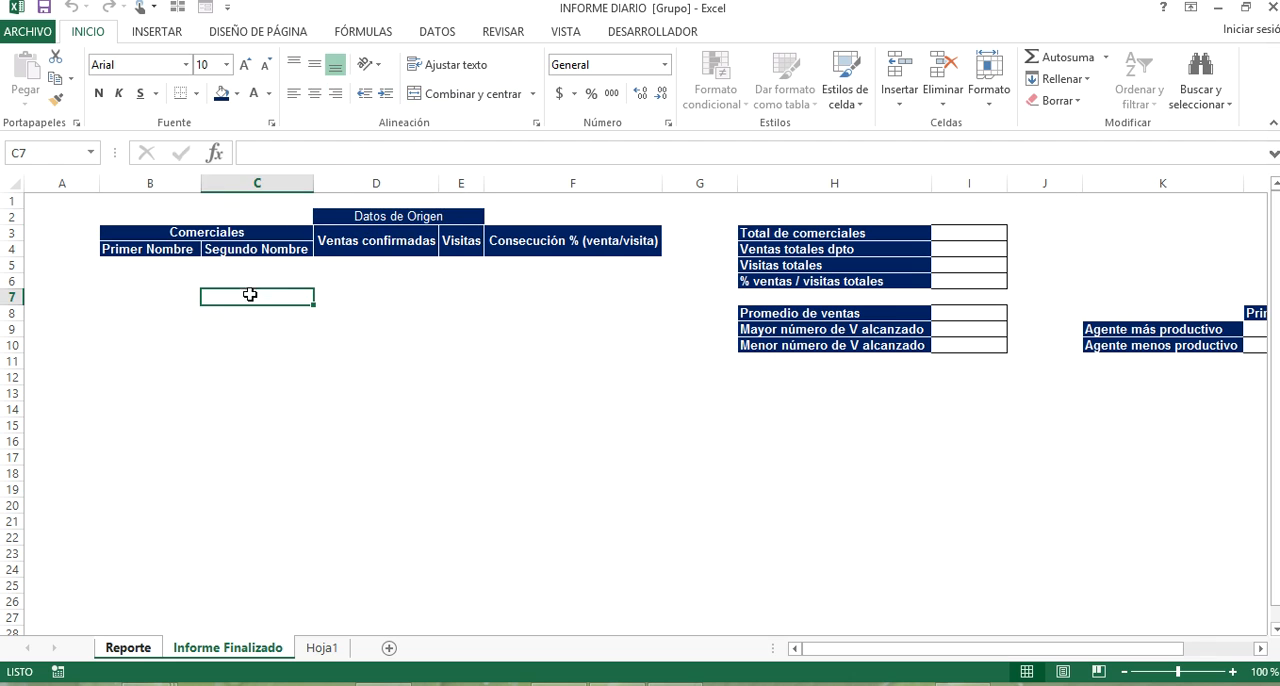
left_click(128, 648)
left_click(203, 328)
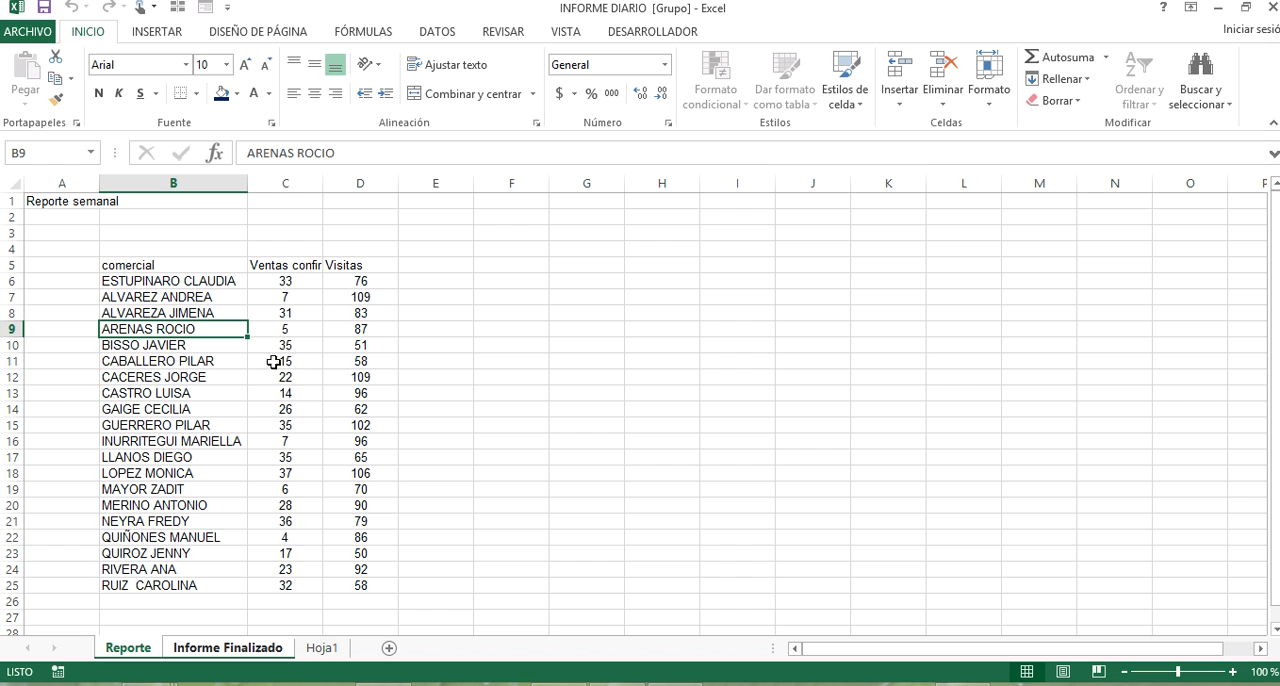
Start recording a new macro with an INFORME DIARIO name, stored in Libro de macros personal.
left_click(624, 37)
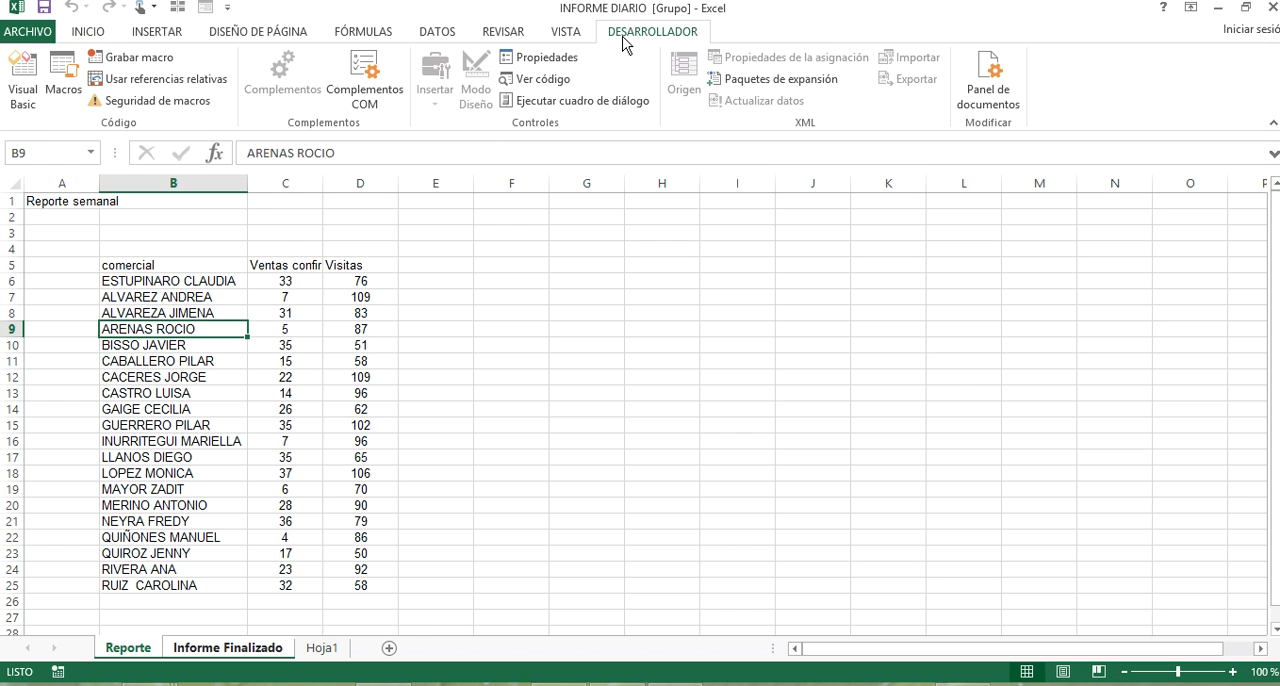
left_click(135, 57)
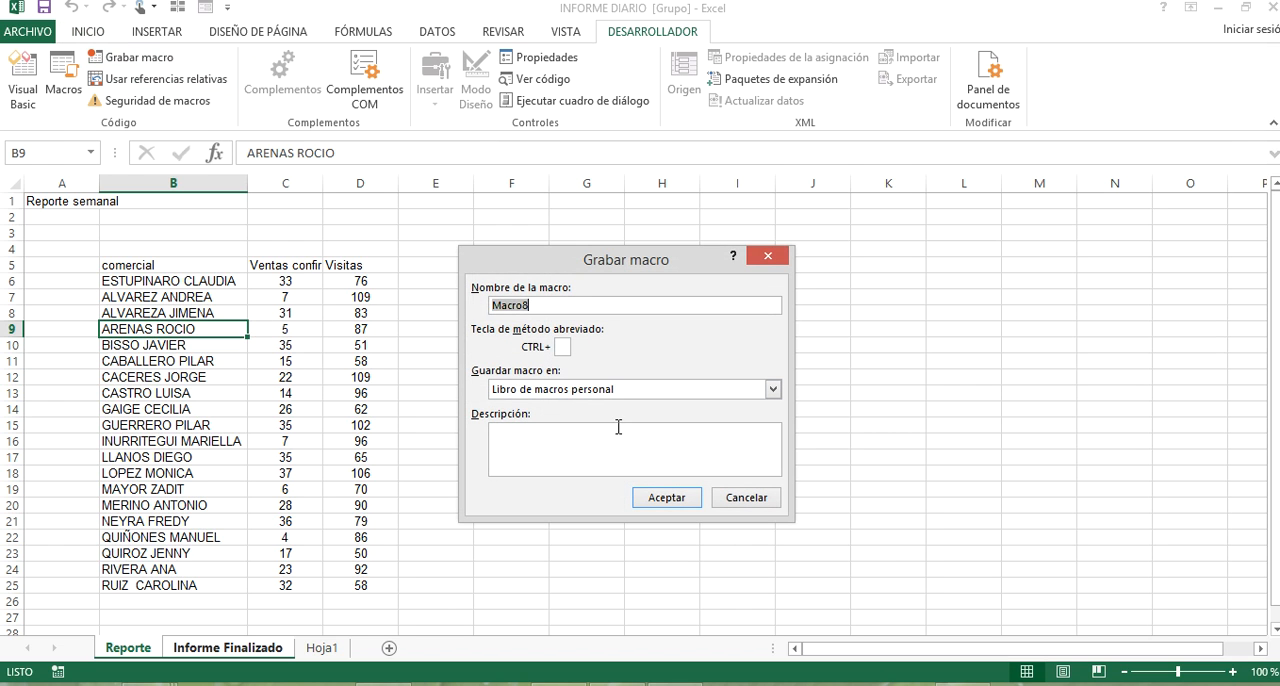
type("NFORME DIARIO 2")
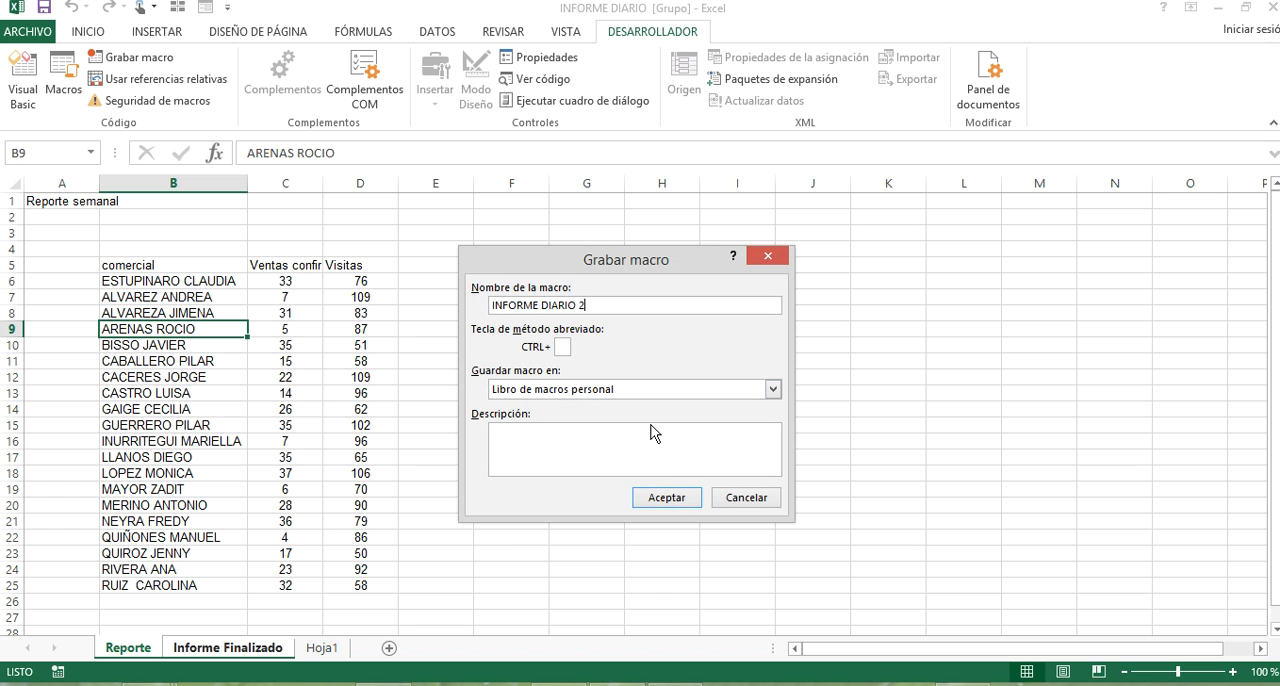
key("BackSpace")
key("BackSpace")
key("BackSpace")
key("BackSpace")
key("BackSpace")
key("BackSpace")
key("BackSpace")
key("BackSpace")
left_click(666, 496)
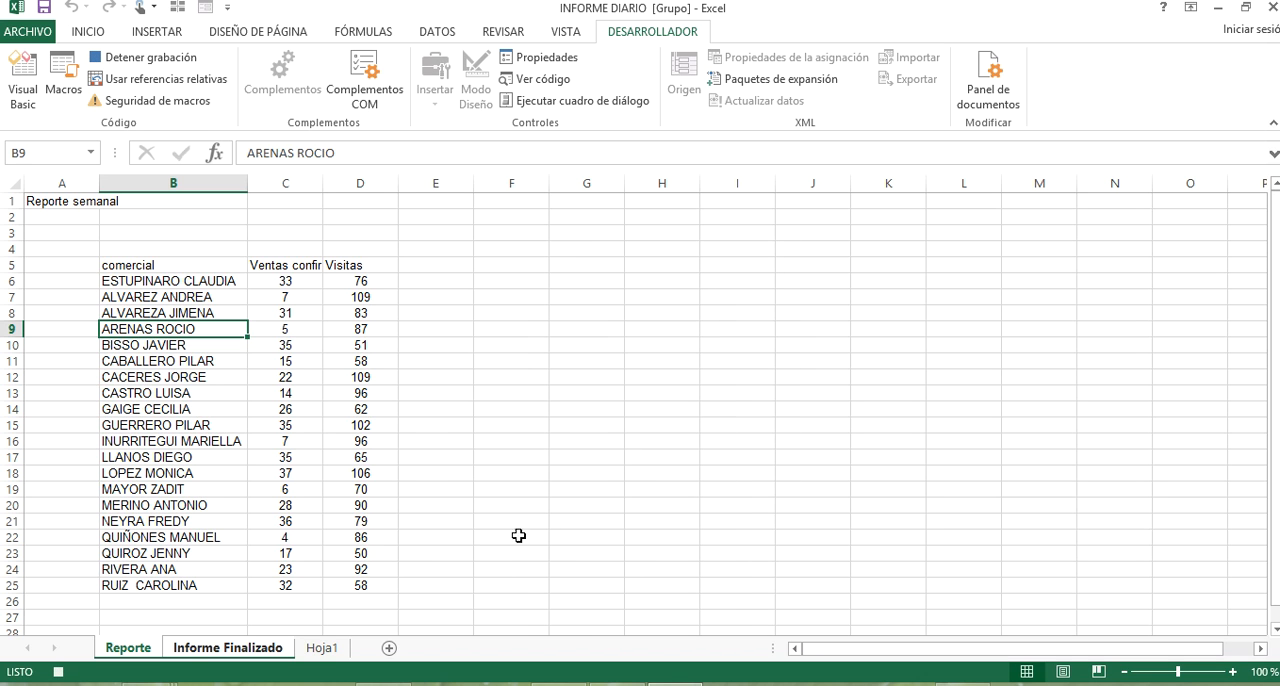
Insert three blank columns between the comercial and sales columns on the Reporte sheet.
left_click(209, 650)
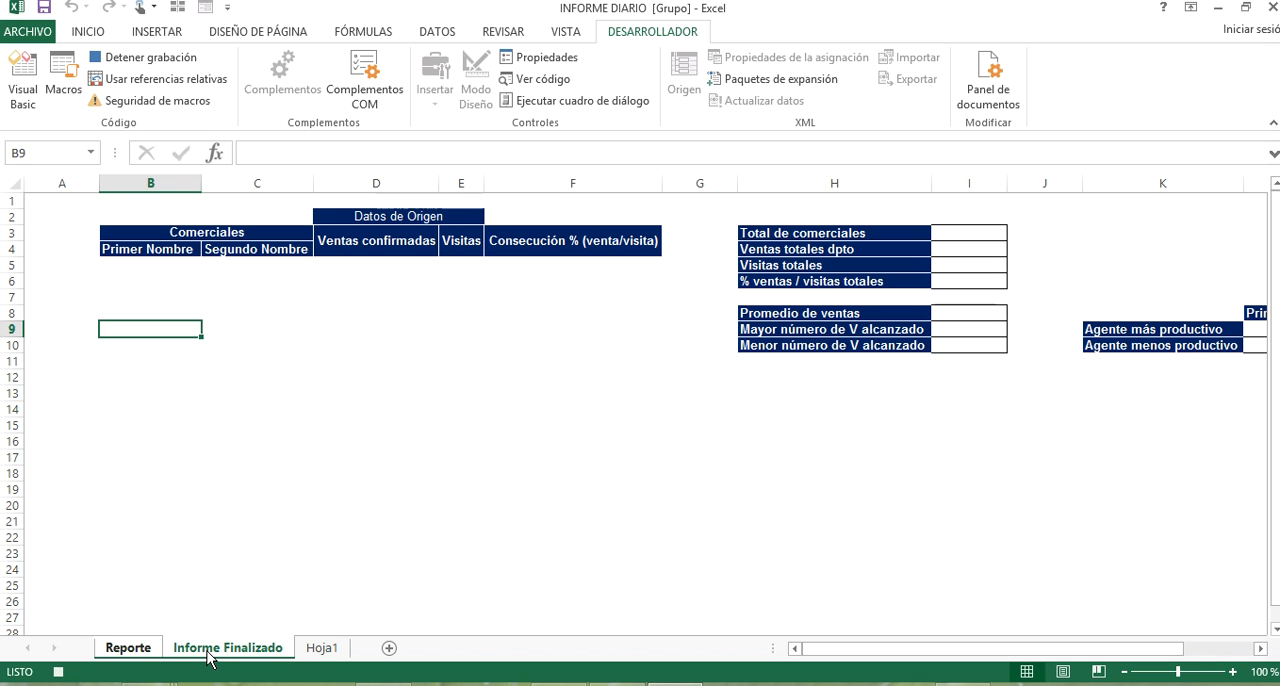
left_click(155, 652)
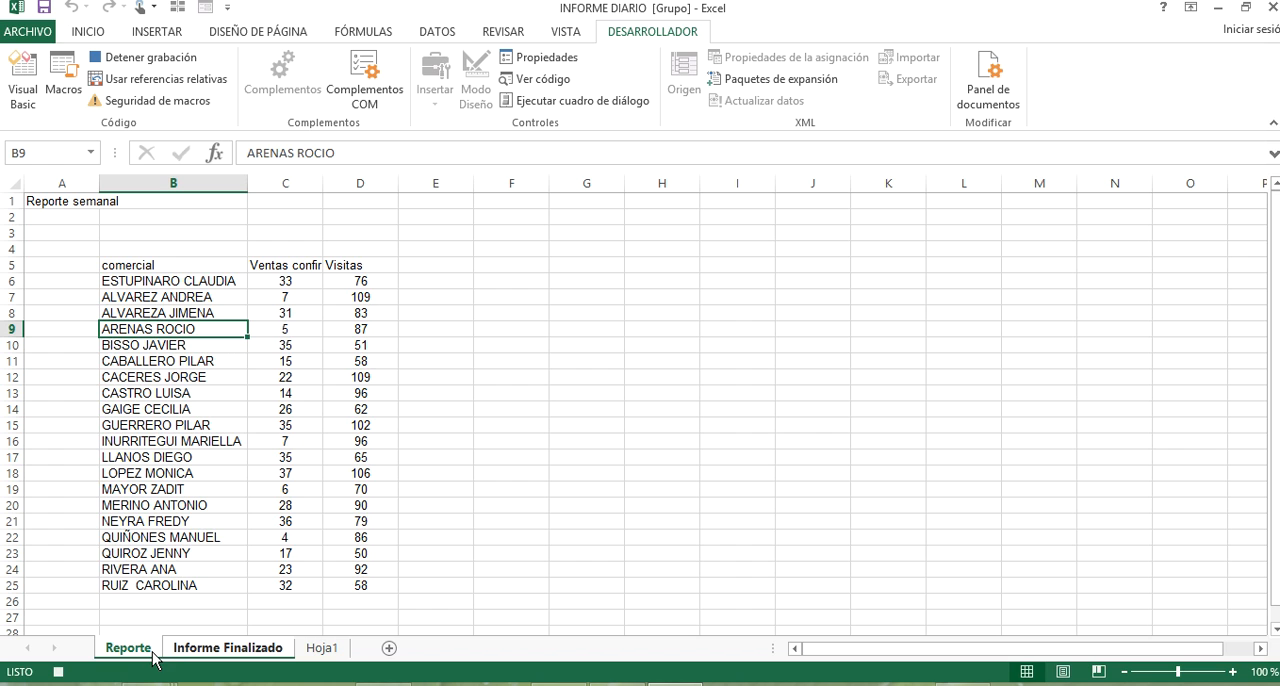
left_click(340, 268)
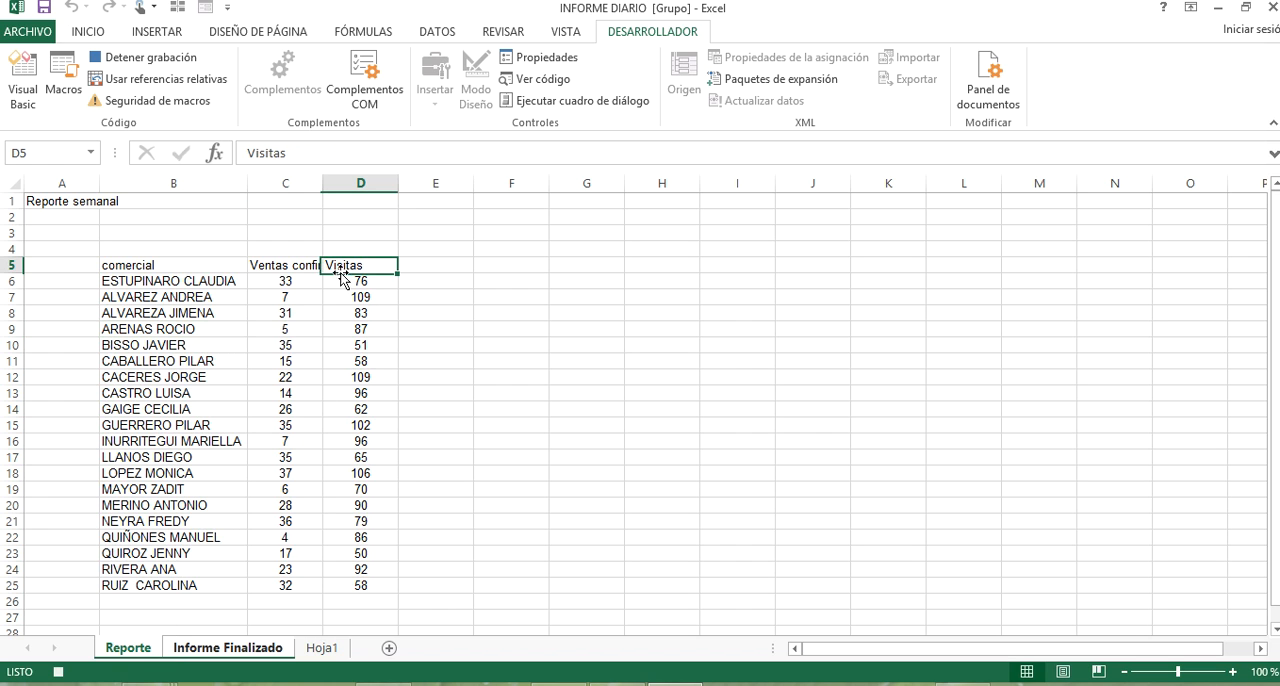
left_click(266, 293)
left_click_drag(297, 182, 391, 181)
right_click(391, 181)
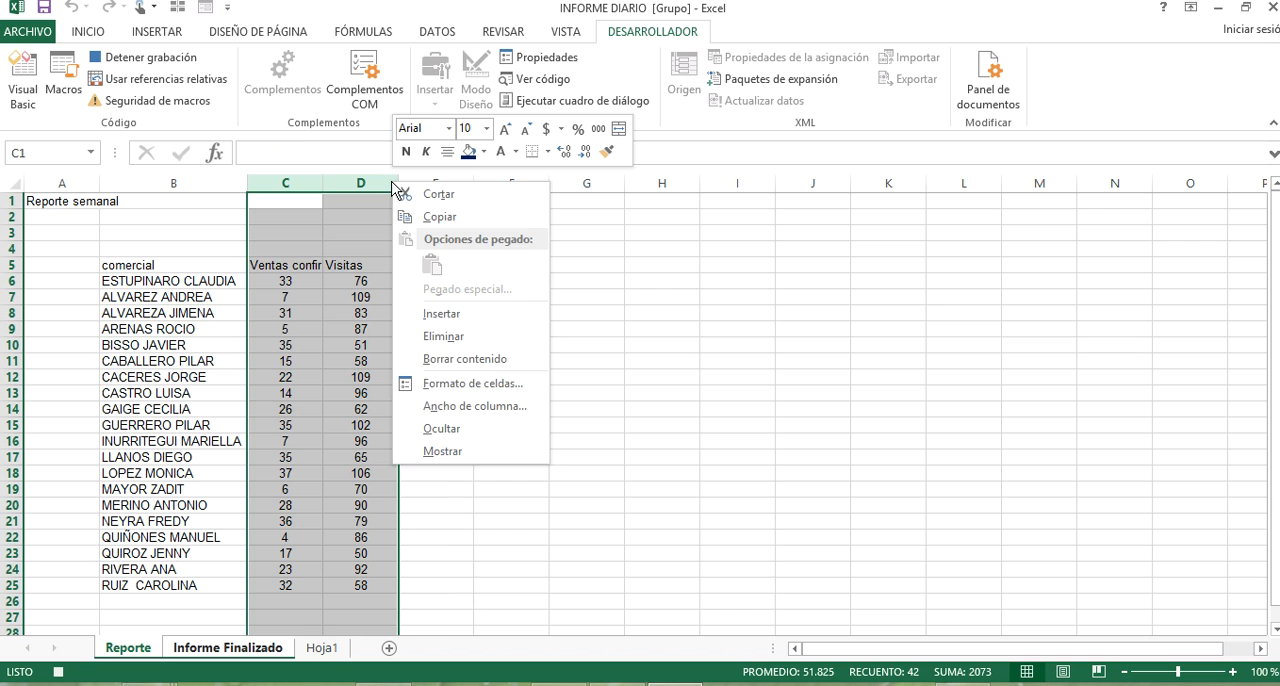
left_click(503, 316)
left_click(575, 201)
right_click(575, 183)
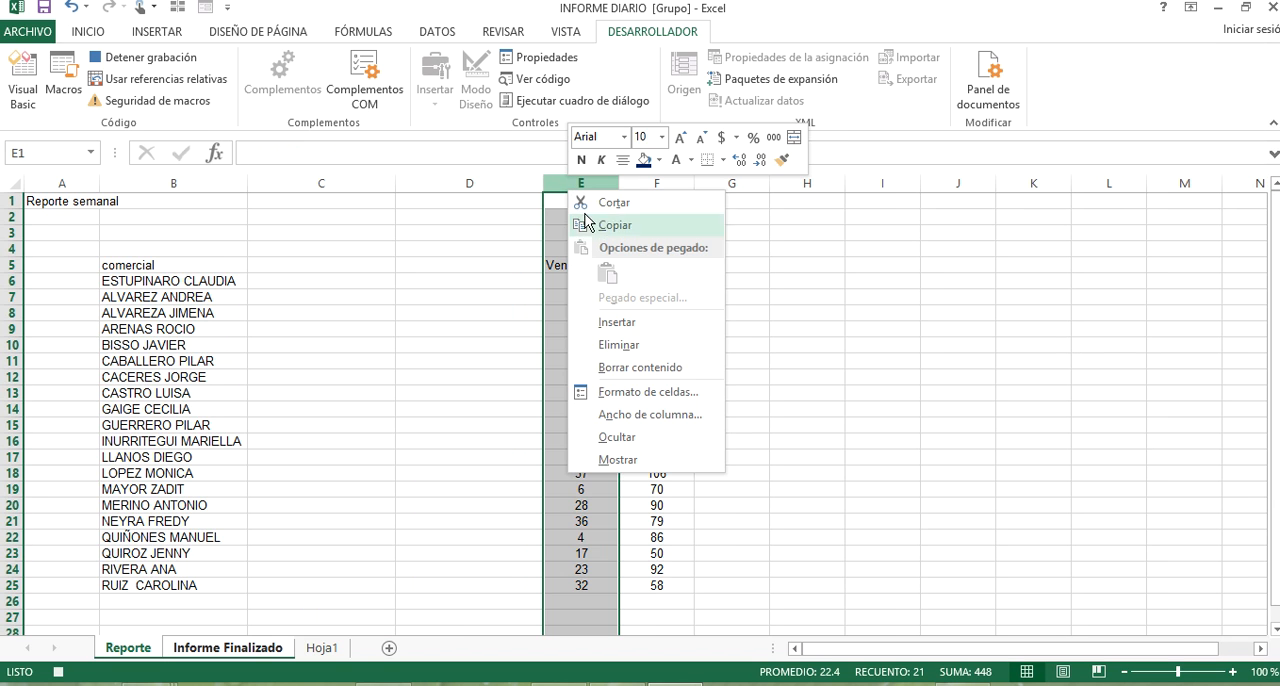
left_click(610, 322)
Remove the extra space between the words of the salesperson's name in B25.
left_click(199, 492)
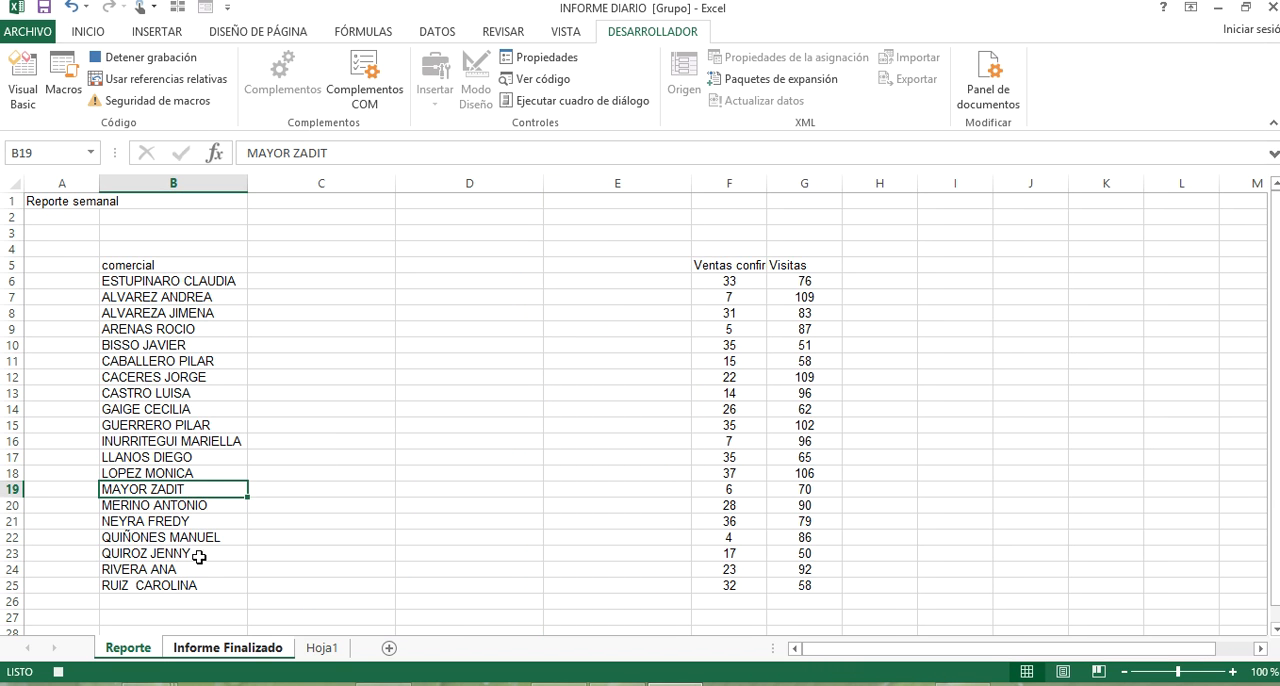
double_click(146, 585)
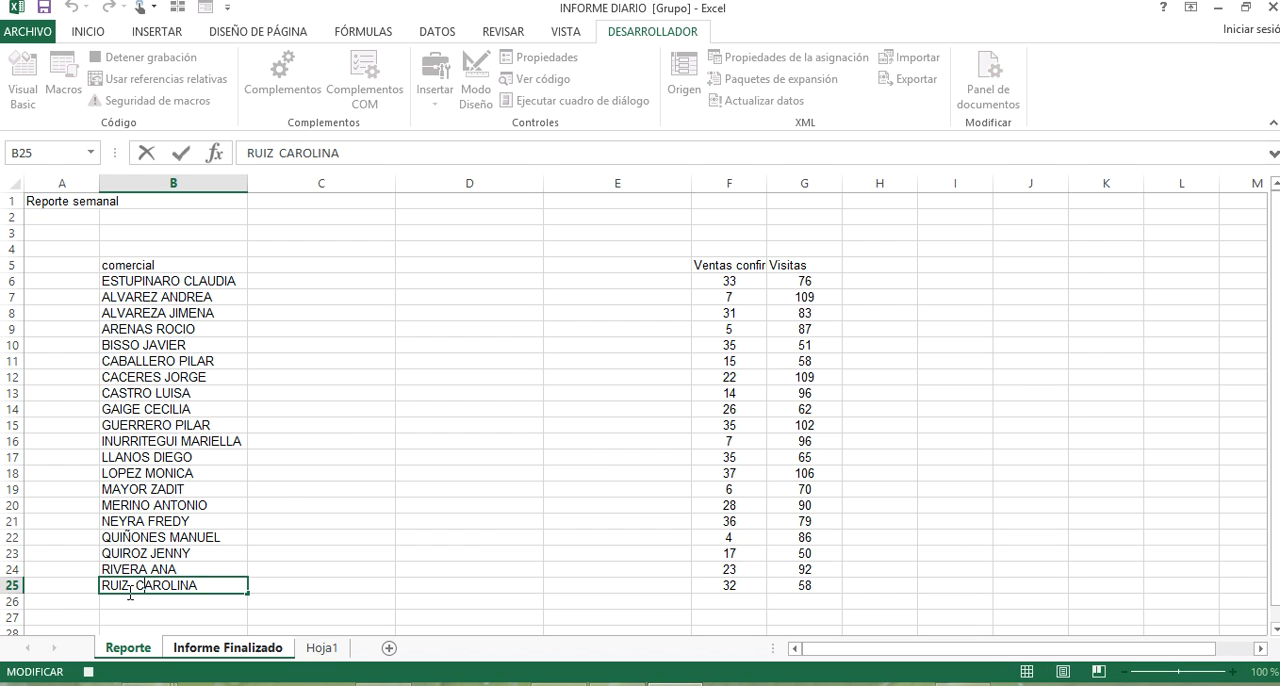
key("BackSpace")
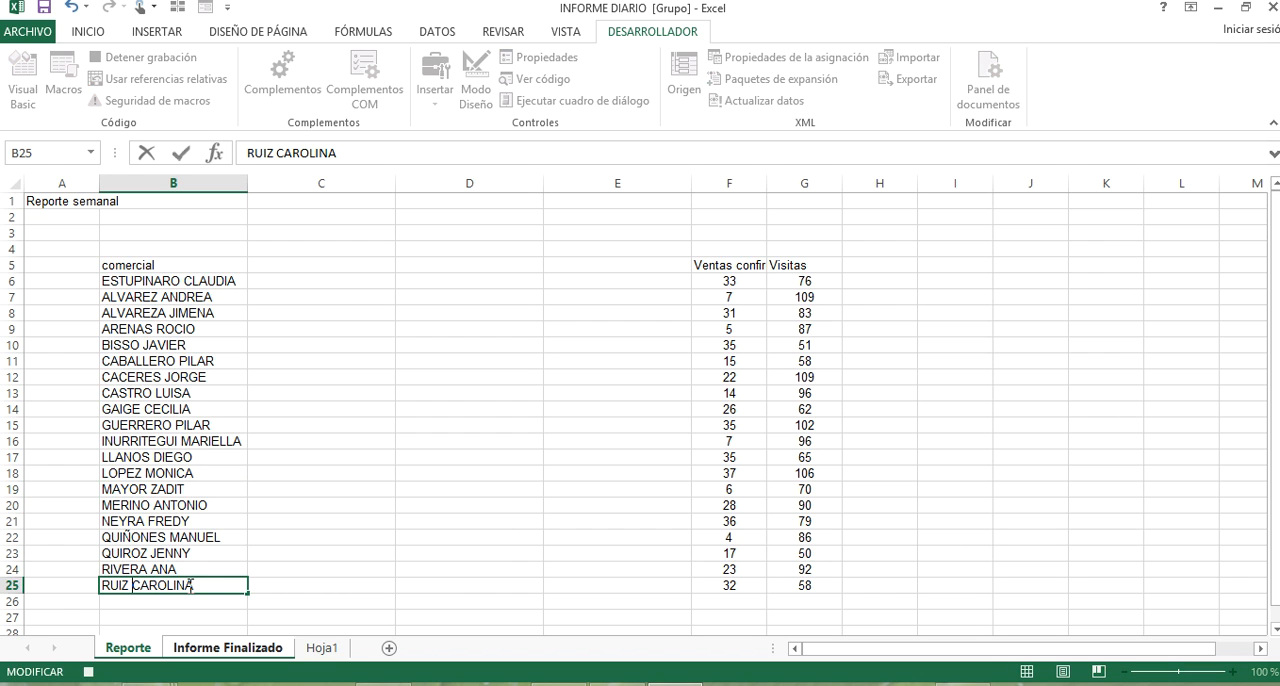
left_click(340, 346)
left_click(337, 283)
Ungroup the Reporte and Informe Finalizado sheets, ending on the Reporte sheet.
left_click_drag(177, 277, 166, 586)
left_click(440, 34)
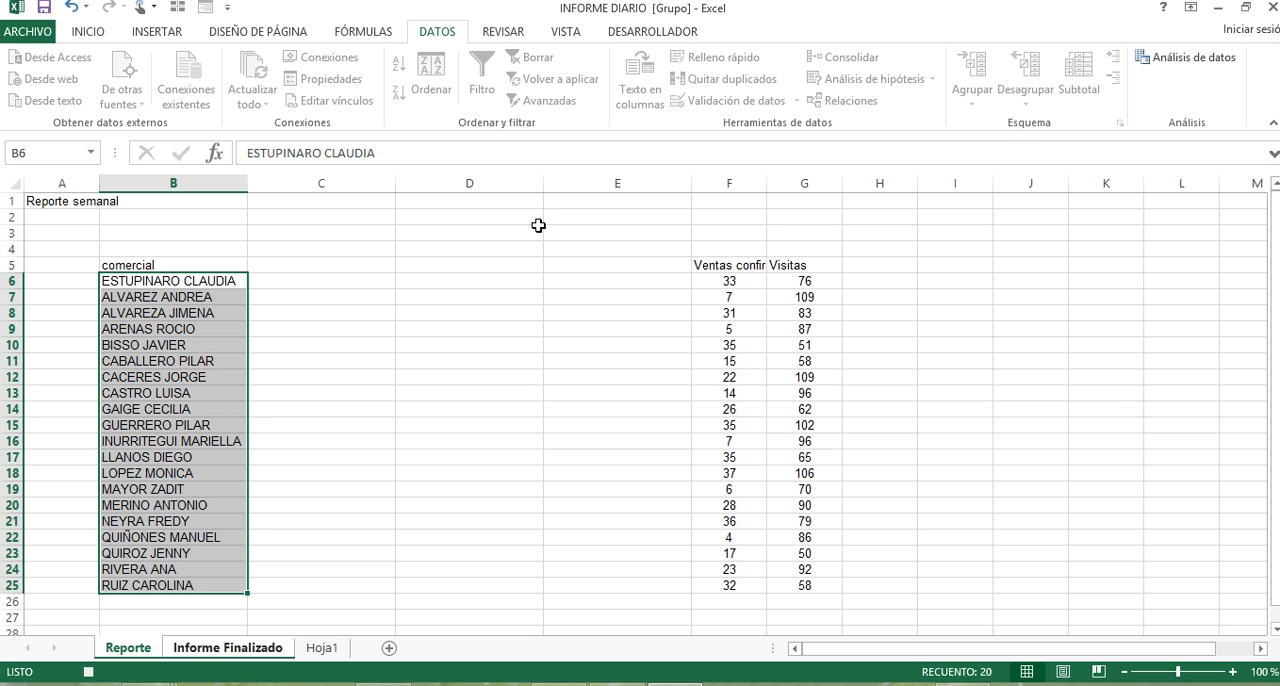
left_click(347, 376)
left_click(197, 650)
left_click(146, 658)
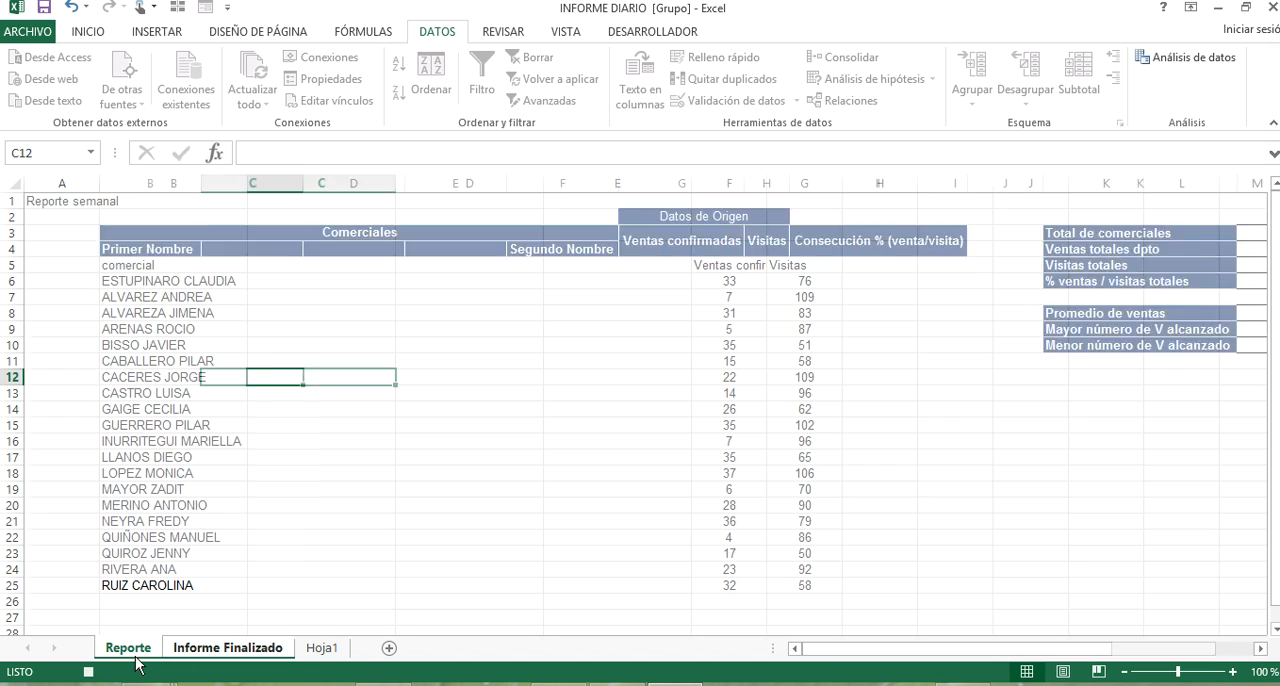
left_click(316, 652)
left_click(148, 652)
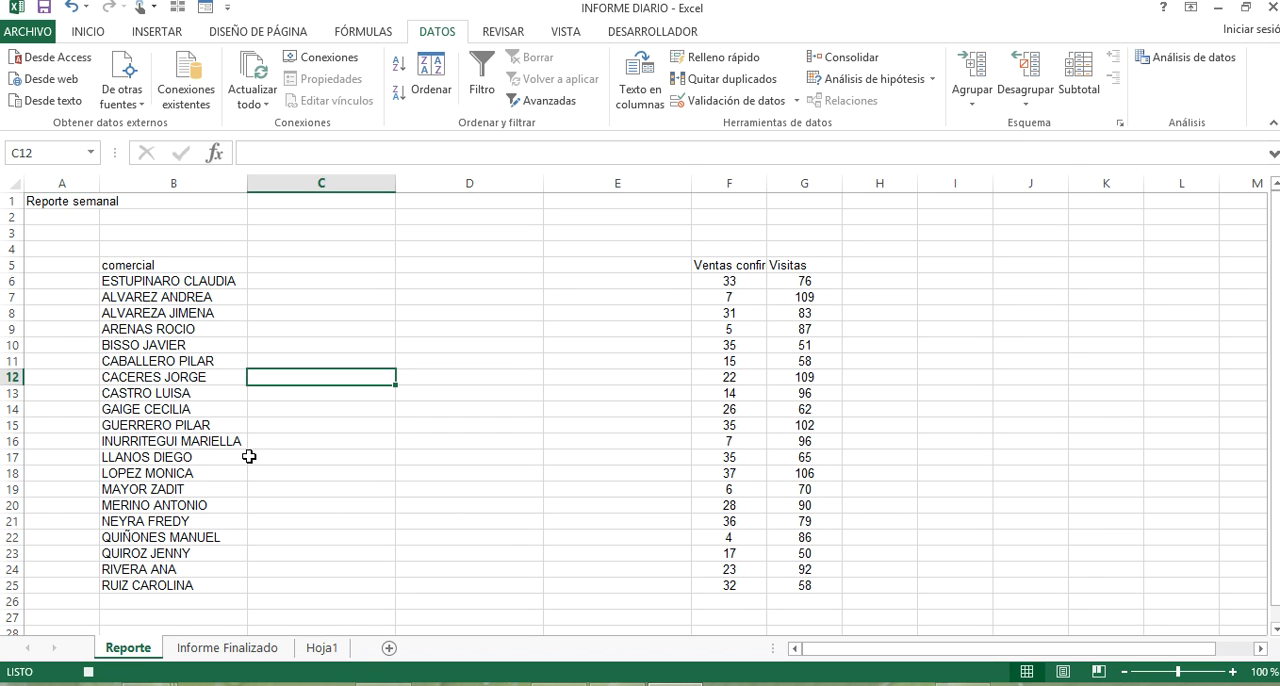
Split the names in B6:B25 with Texto en columnas as delimited data, with destination C6.
left_click_drag(206, 277, 209, 583)
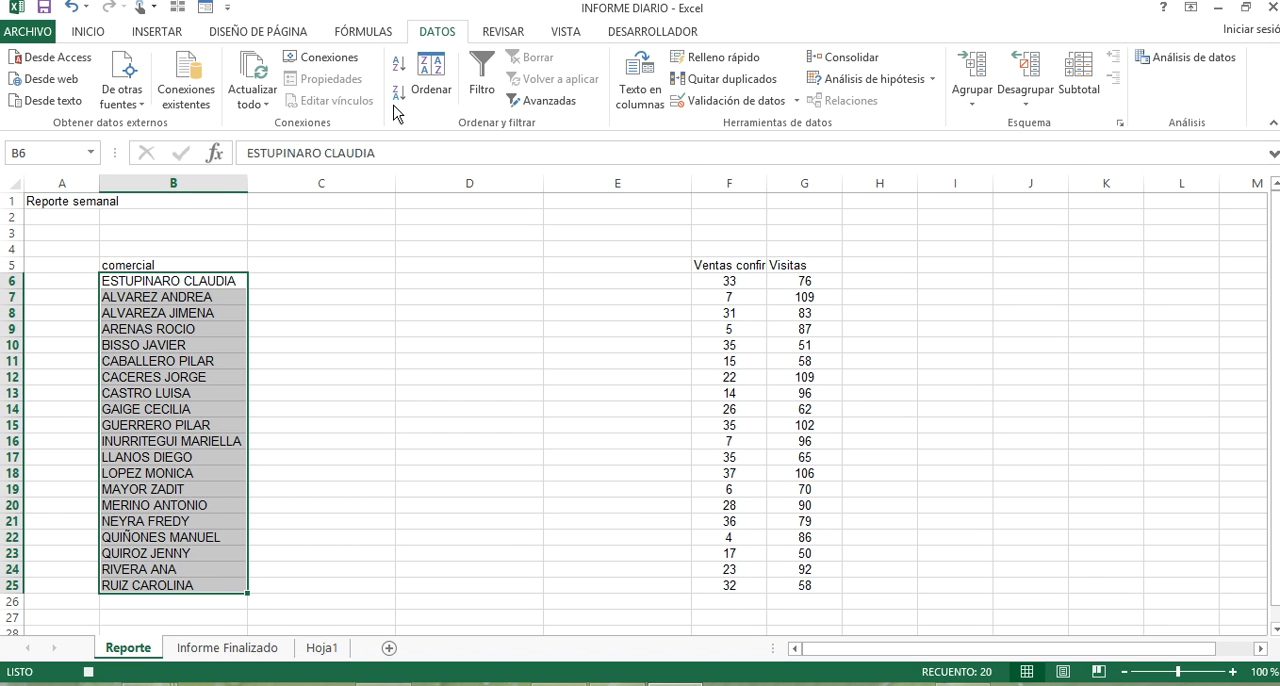
left_click(632, 88)
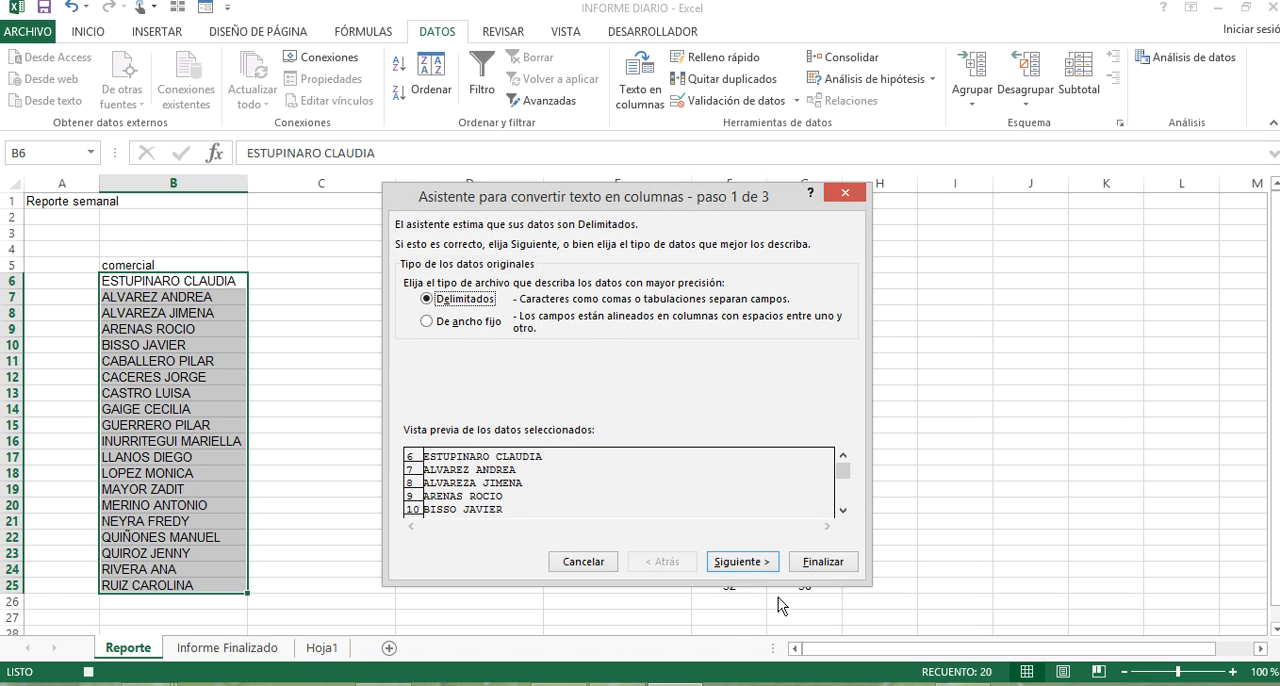
left_click(742, 562)
left_click(757, 568)
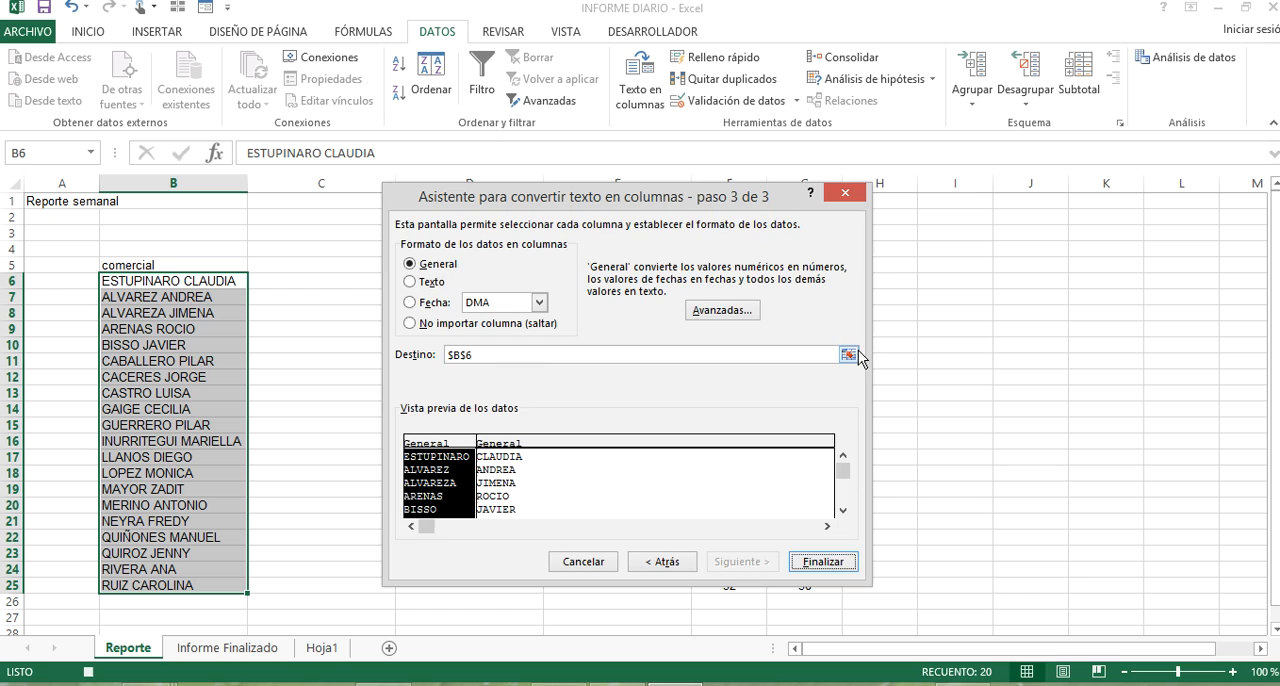
left_click(848, 355)
left_click(334, 281)
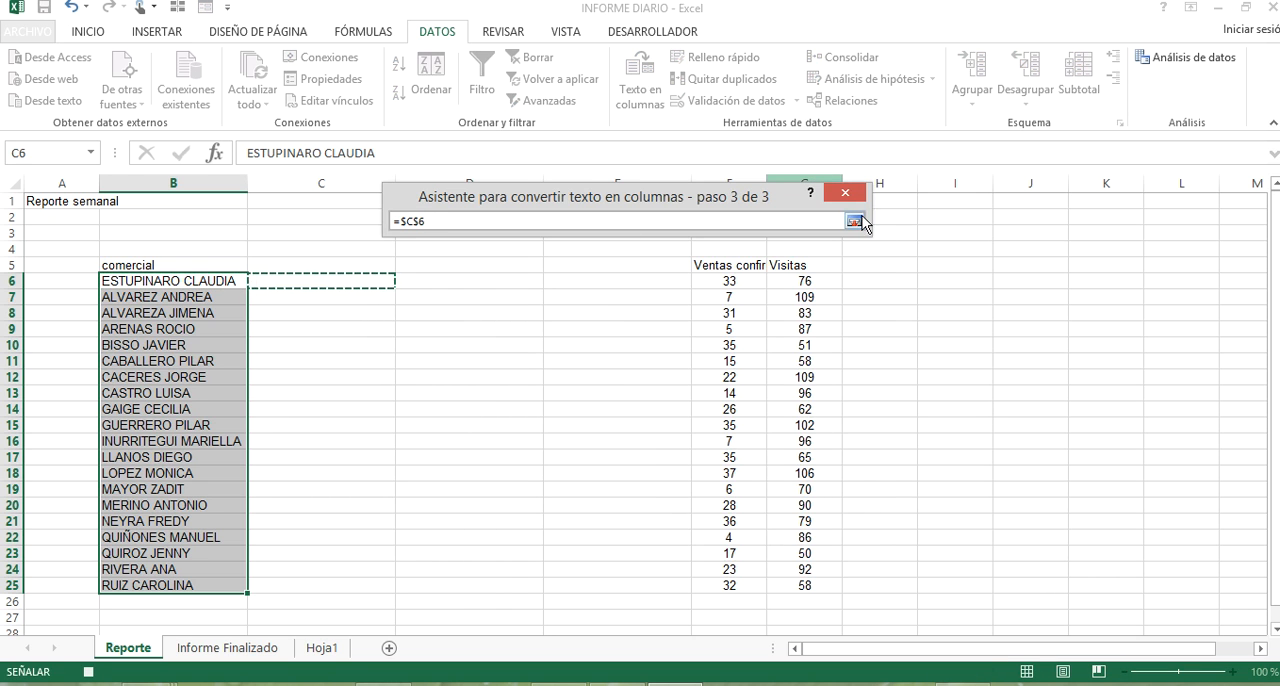
left_click(854, 221)
left_click(822, 562)
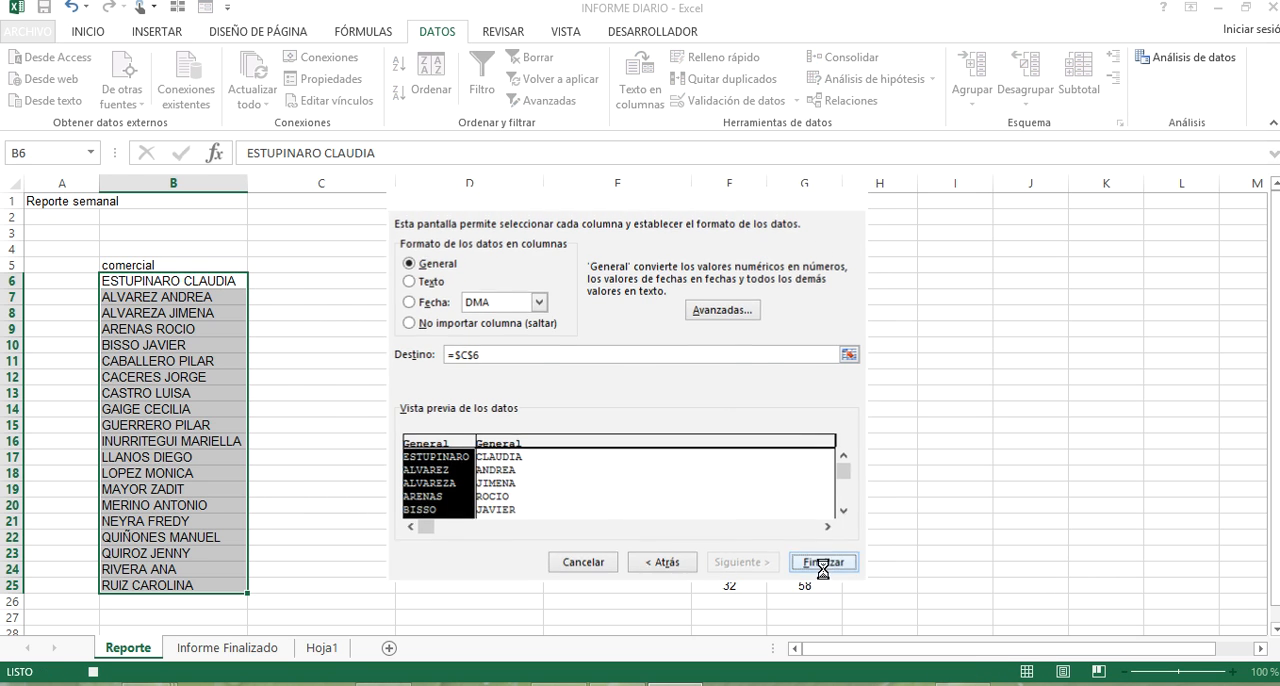
left_click(627, 404)
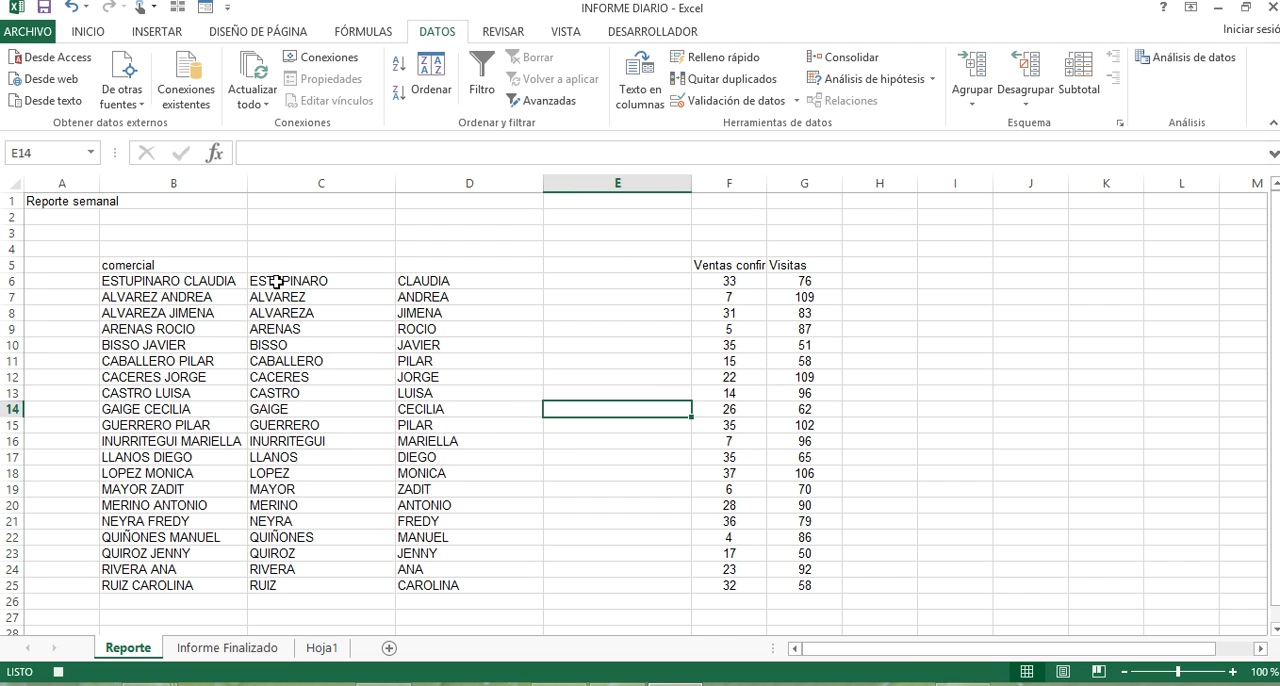
Copy the split names in C6:D25 and inspect the Informe Finalizado layout.
left_click_drag(276, 282, 486, 583)
key("ctrl+c")
left_click(230, 648)
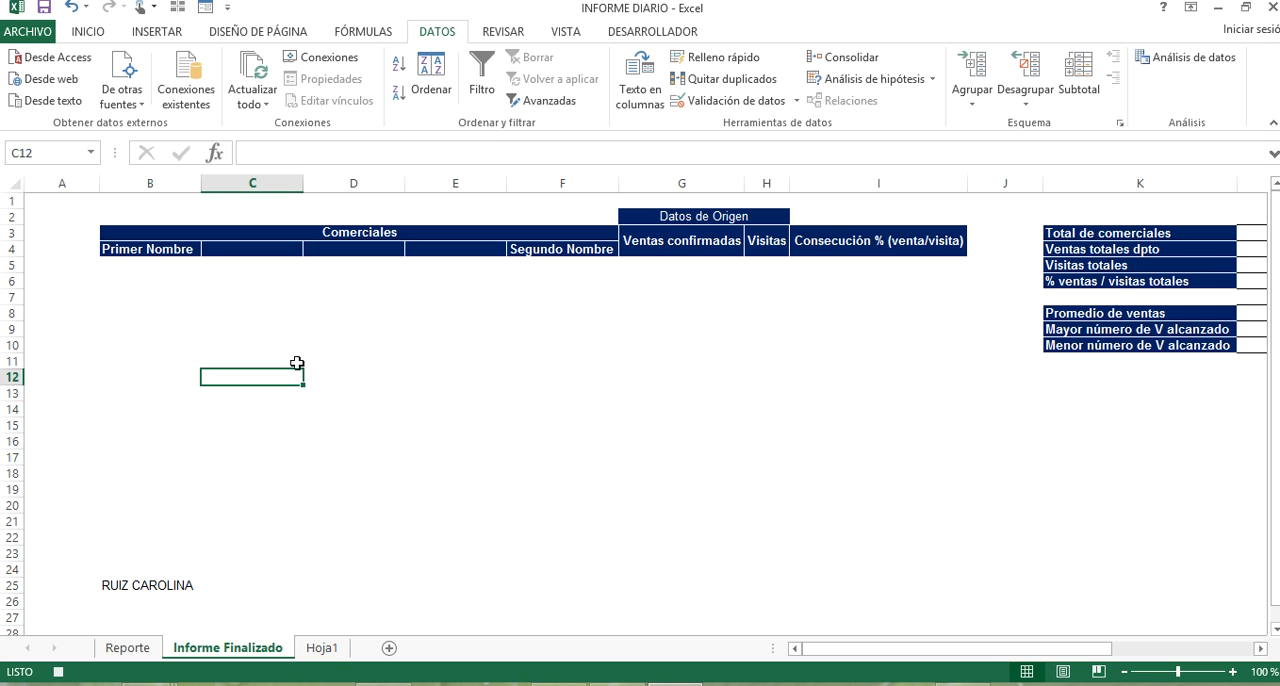
left_click(165, 409)
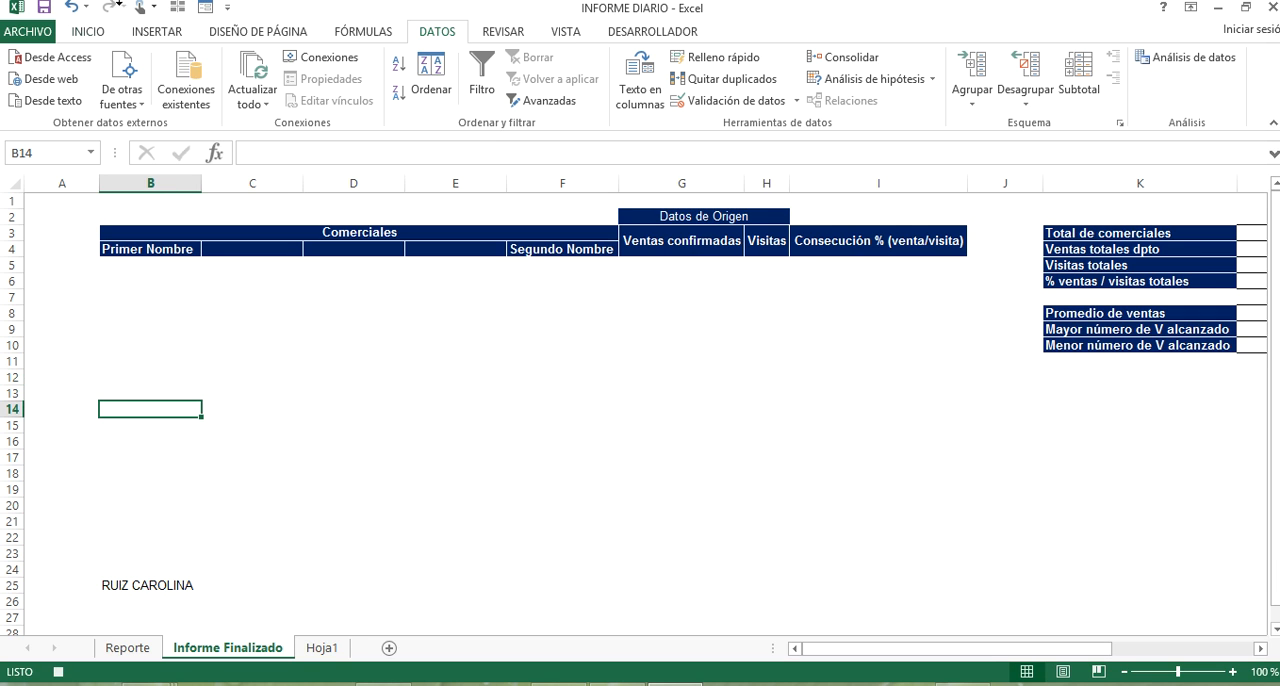
Undo the name split, the B25 correction and the column insertions, and cancel the pending copy.
left_click(74, 12)
left_click(75, 13)
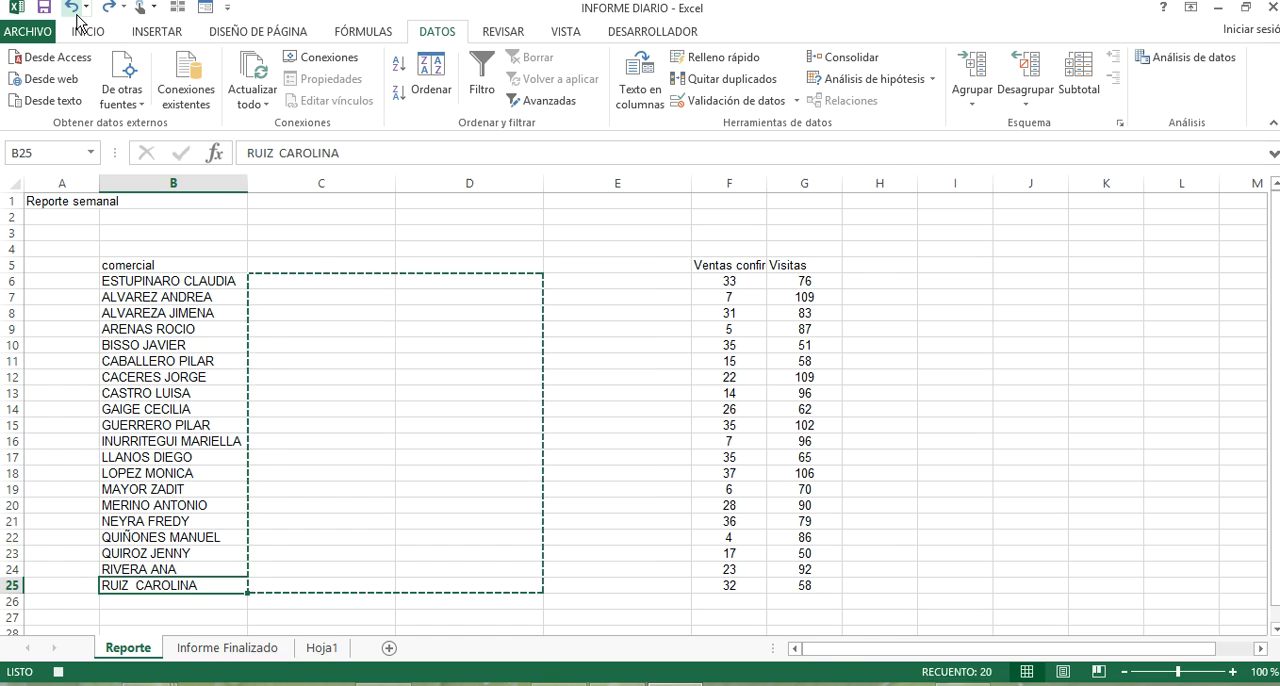
left_click(74, 12)
left_click(74, 12)
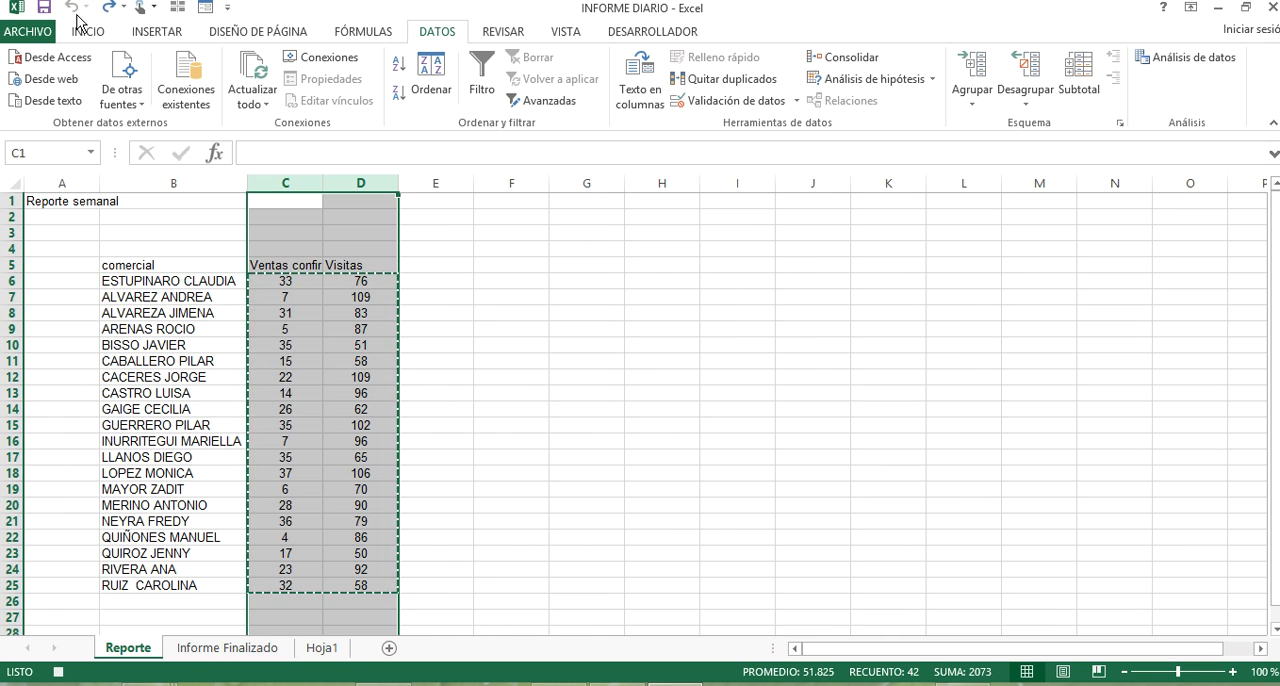
key("Escape")
Check the restored Informe Finalizado template and insert three blank columns before column C on the Reporte sheet only.
left_click(210, 648)
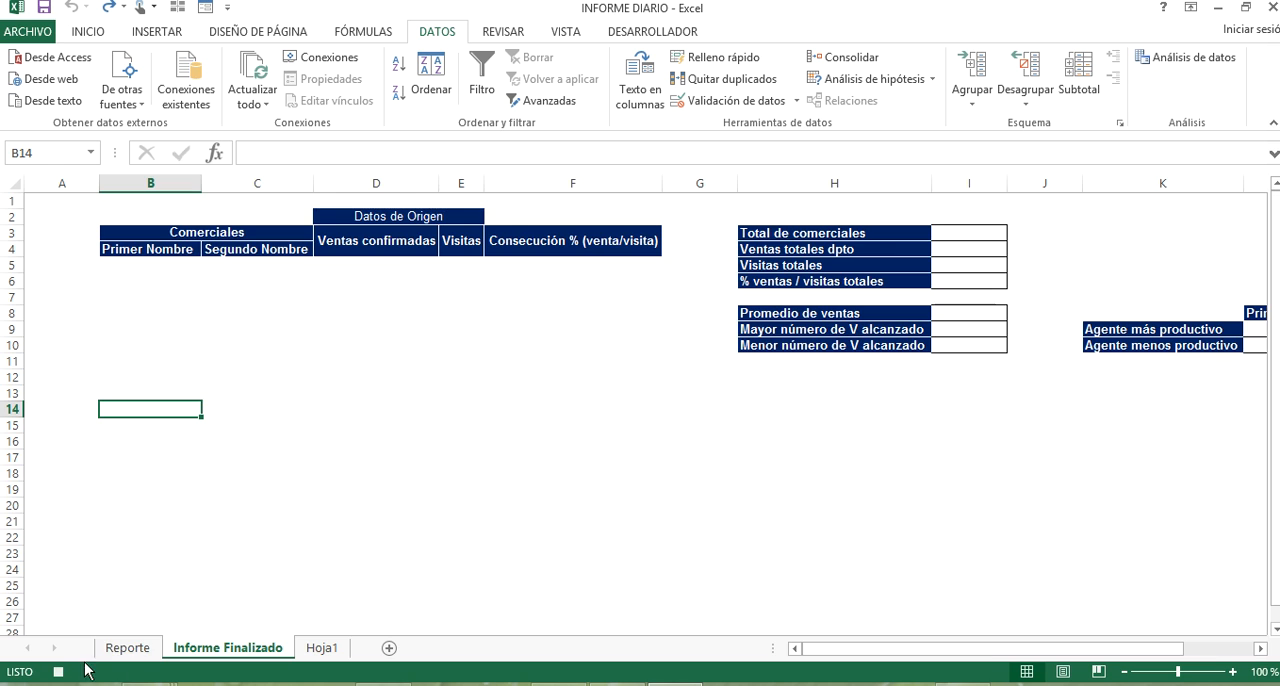
left_click(117, 652)
left_click(226, 376)
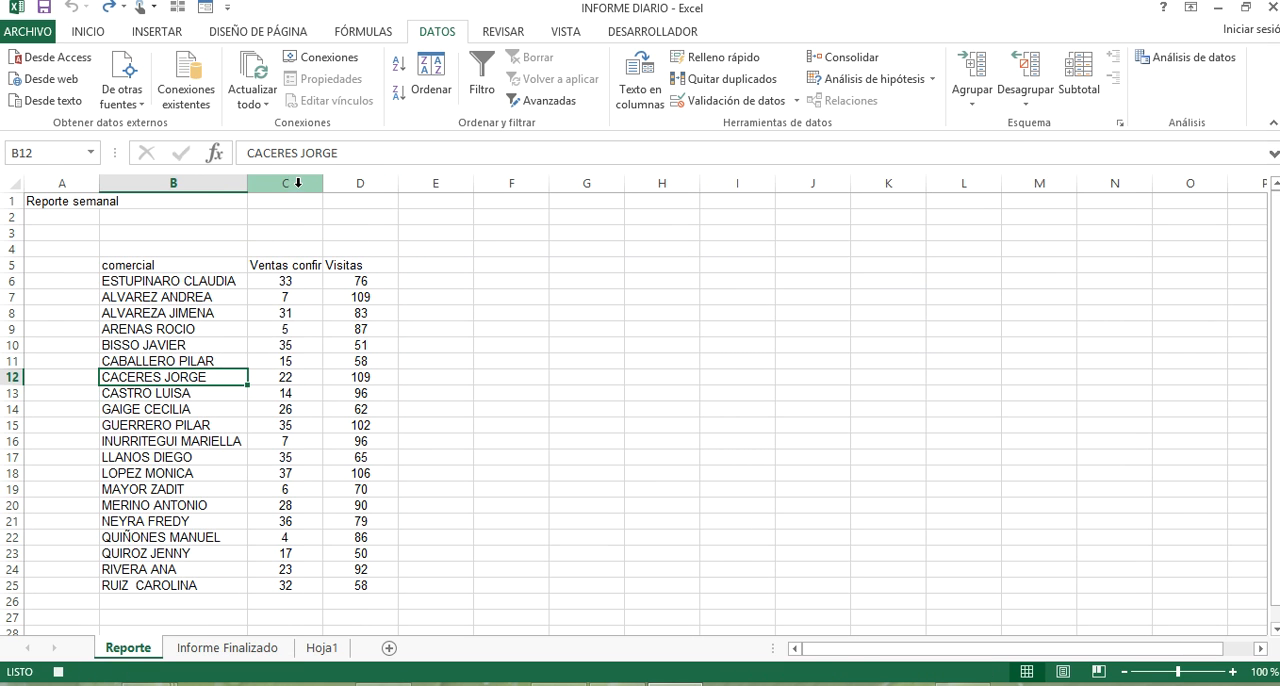
left_click_drag(271, 178, 452, 184)
right_click(452, 186)
left_click(526, 320)
left_click(266, 326)
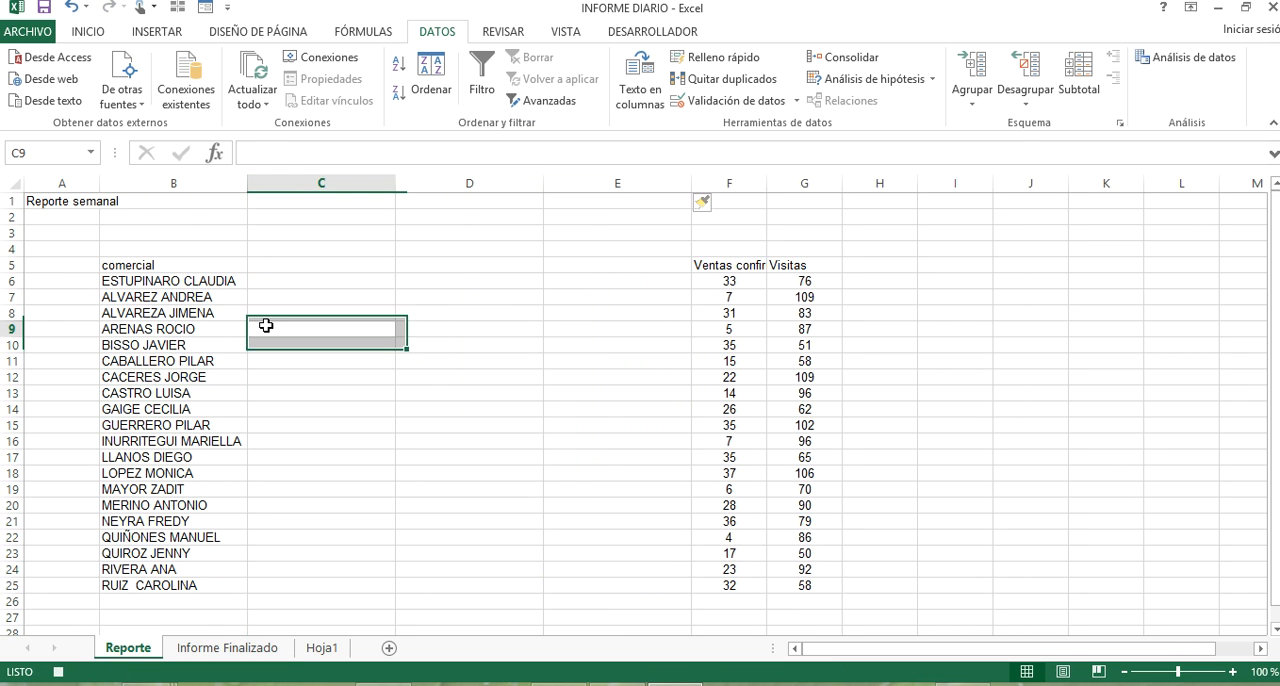
Delete the extra space inside the last salesperson's name in B25 of the Reporte sheet.
left_click(138, 588)
double_click(132, 585)
key("Delete")
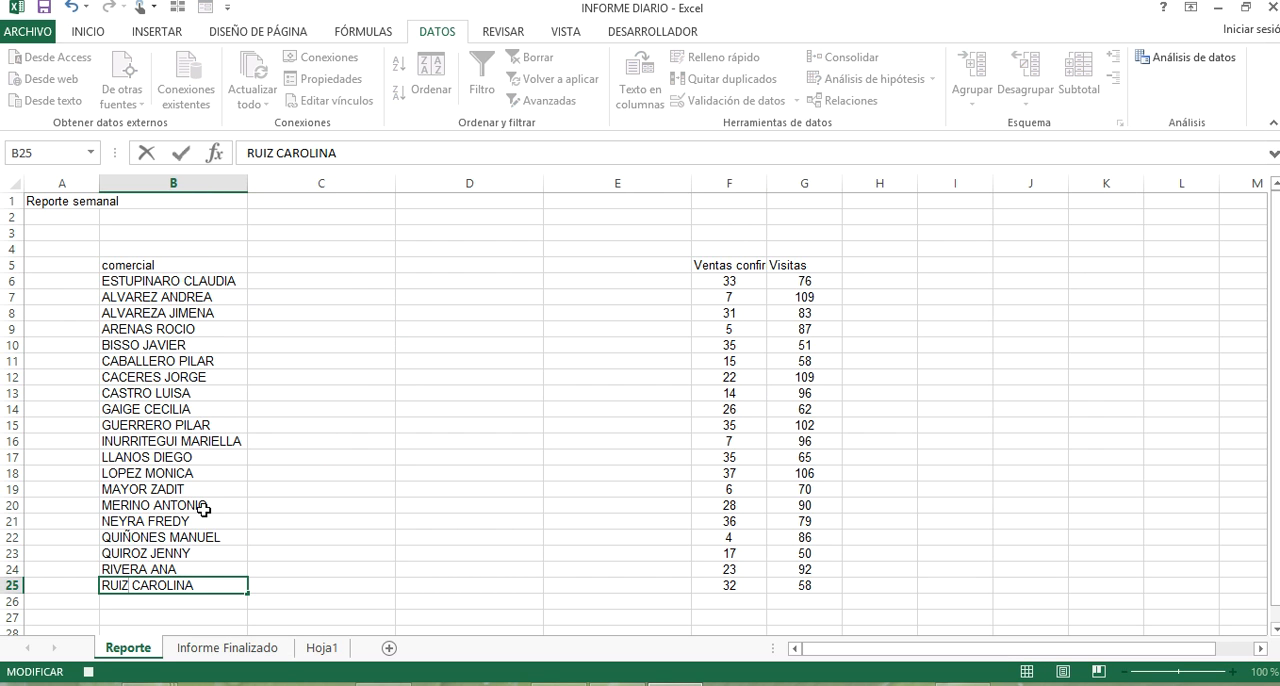
left_click(300, 392)
left_click(338, 343)
Split the names in B6:B25 into separate columns with Texto en columnas as delimited data, starting at C6.
left_click(200, 296)
left_click_drag(203, 282, 186, 585)
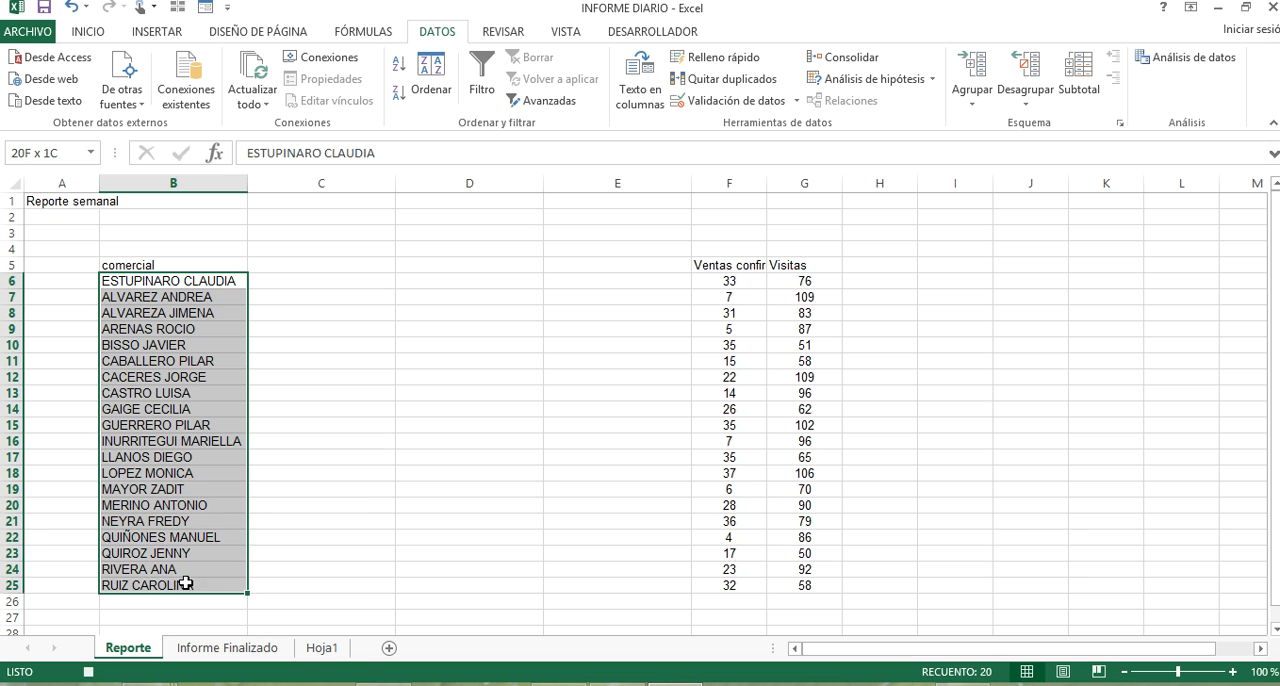
left_click(639, 82)
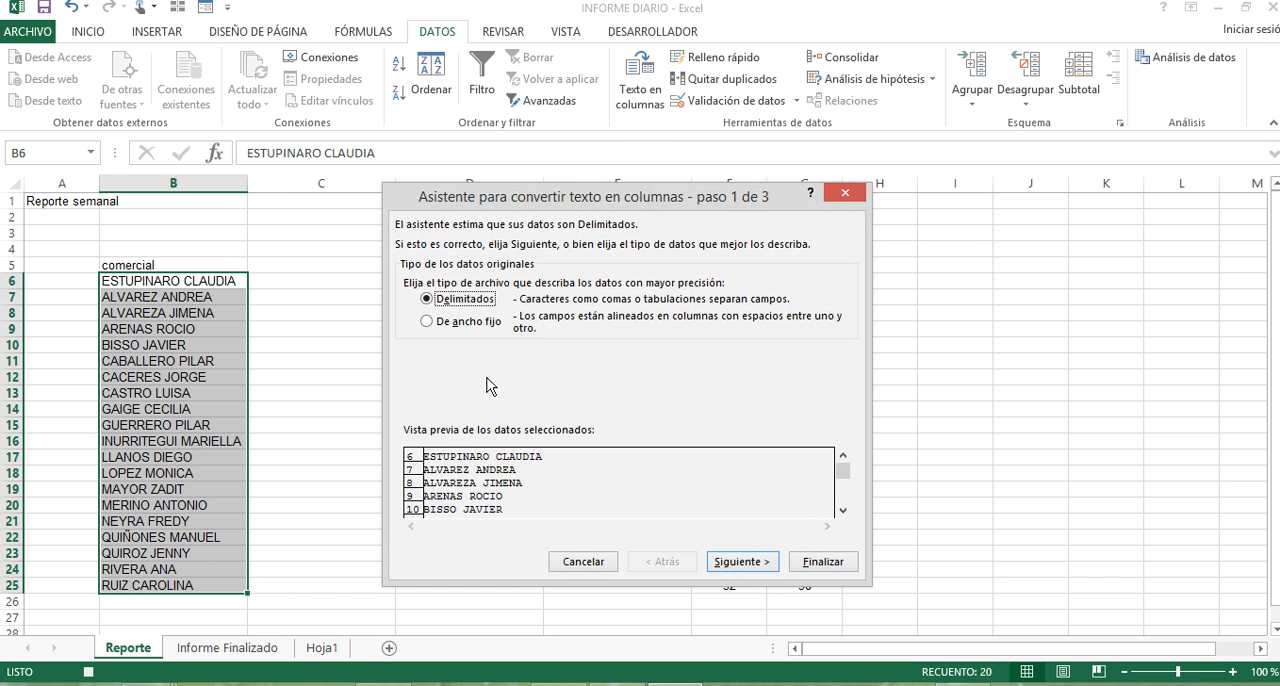
left_click(739, 561)
left_click(732, 562)
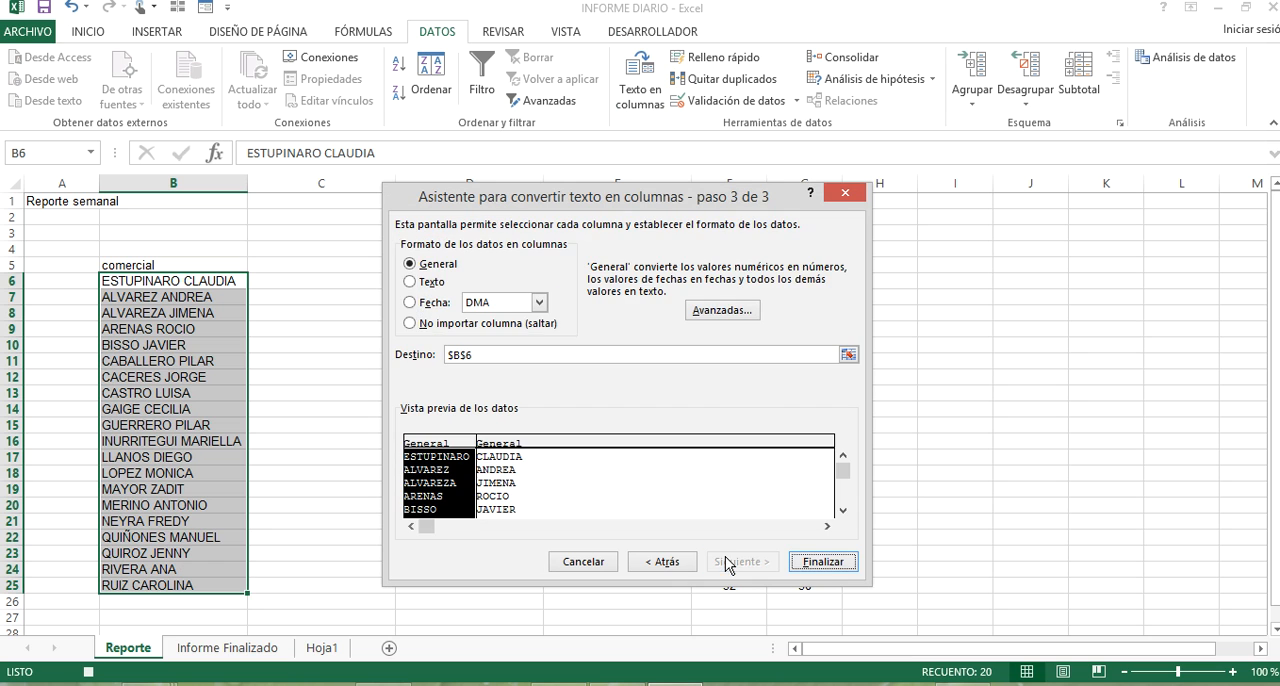
left_click(848, 354)
left_click(287, 282)
left_click(854, 221)
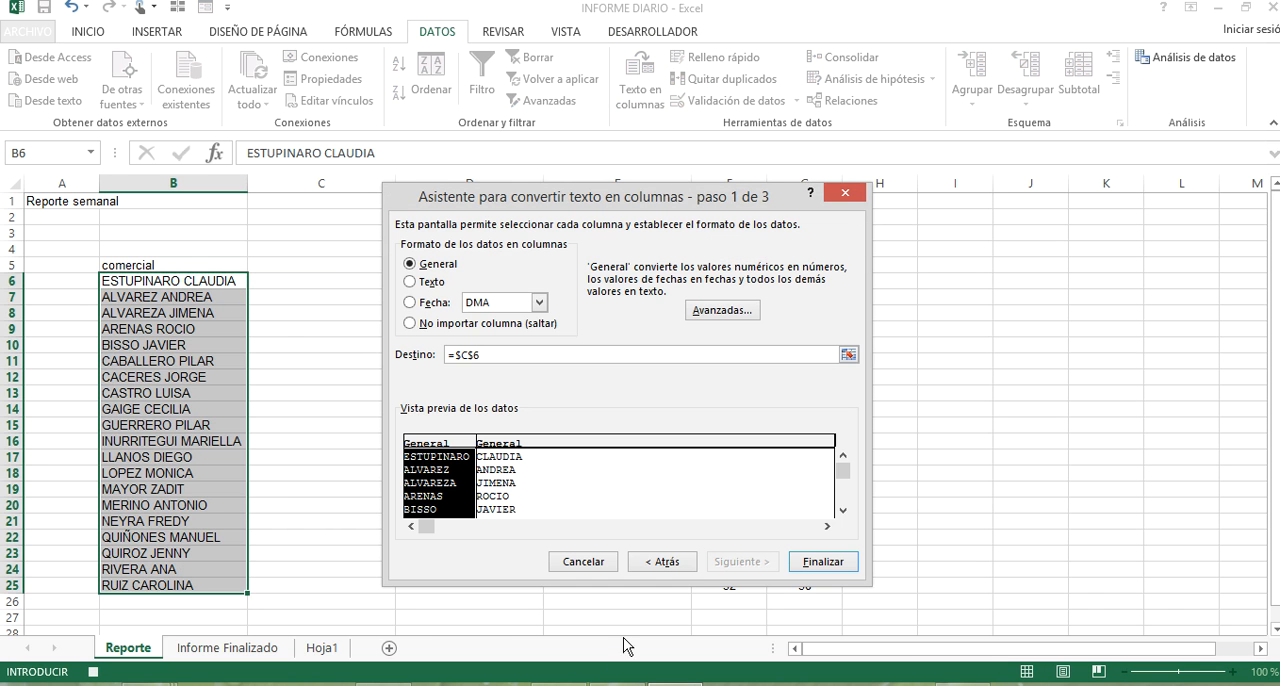
left_click(823, 563)
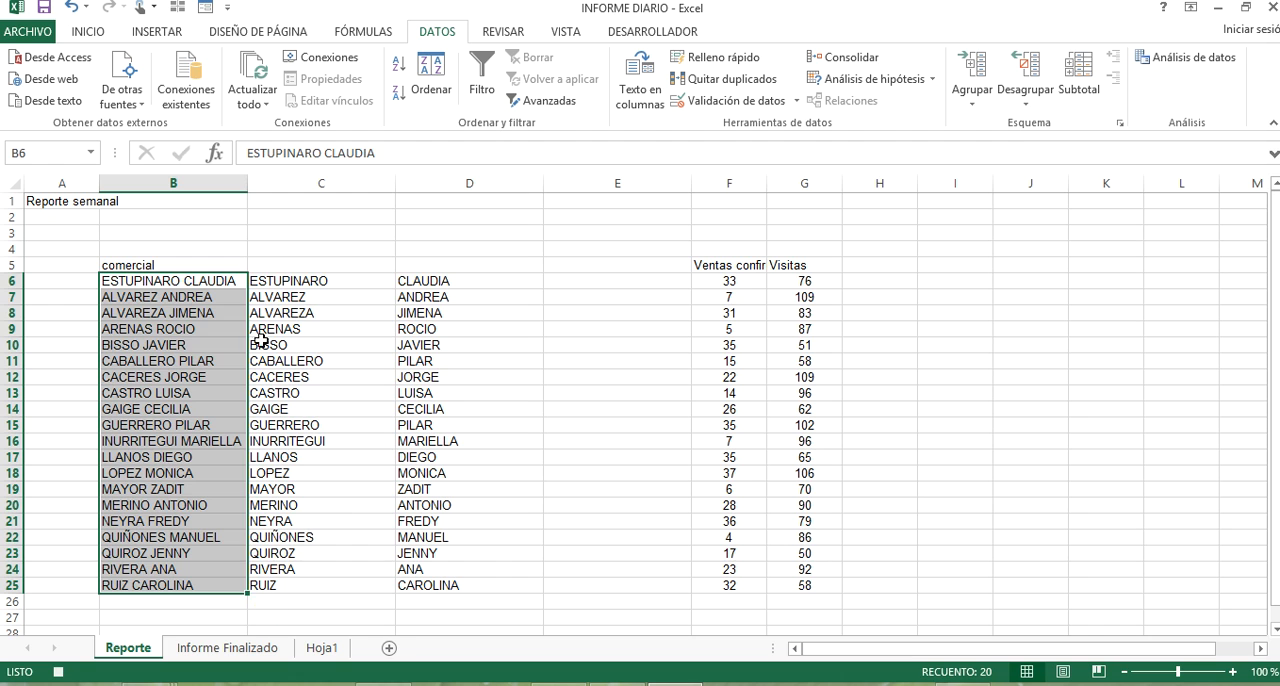
Copy the split names in C6:D25 into the Informe Finalizado sheet, starting at B5.
left_click_drag(300, 281, 461, 589)
key("ctrl+c")
left_click(228, 648)
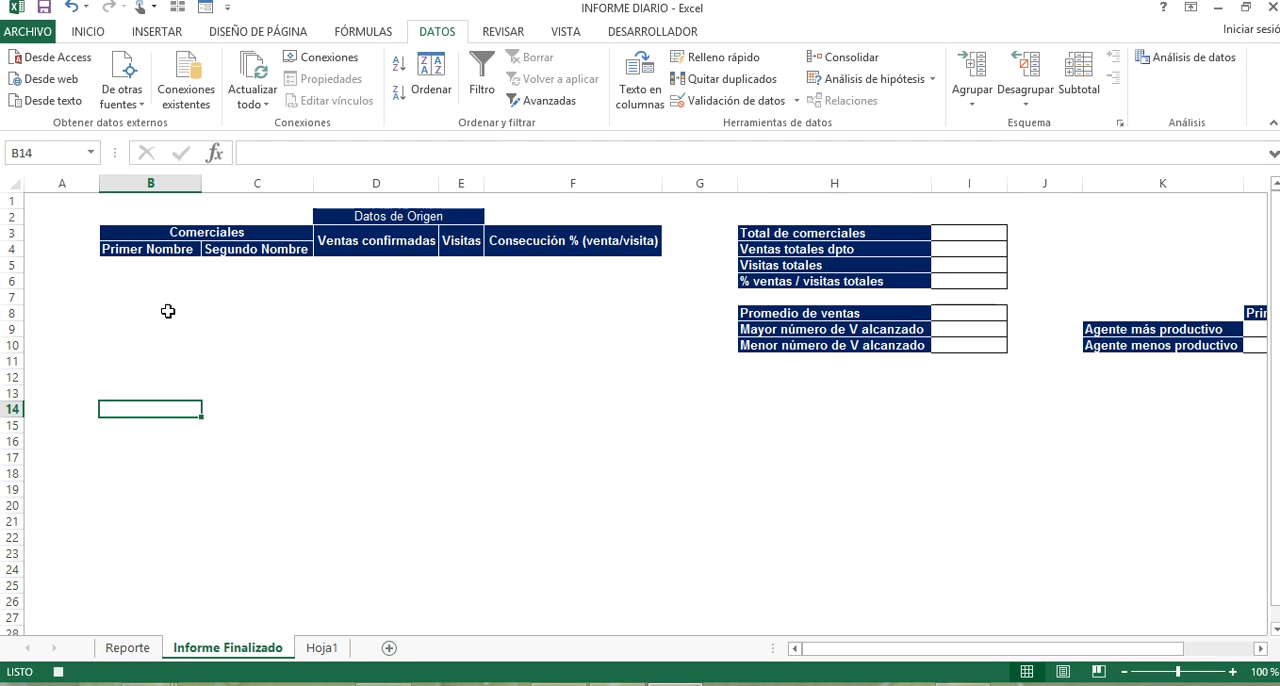
left_click(143, 271)
key("ctrl+v")
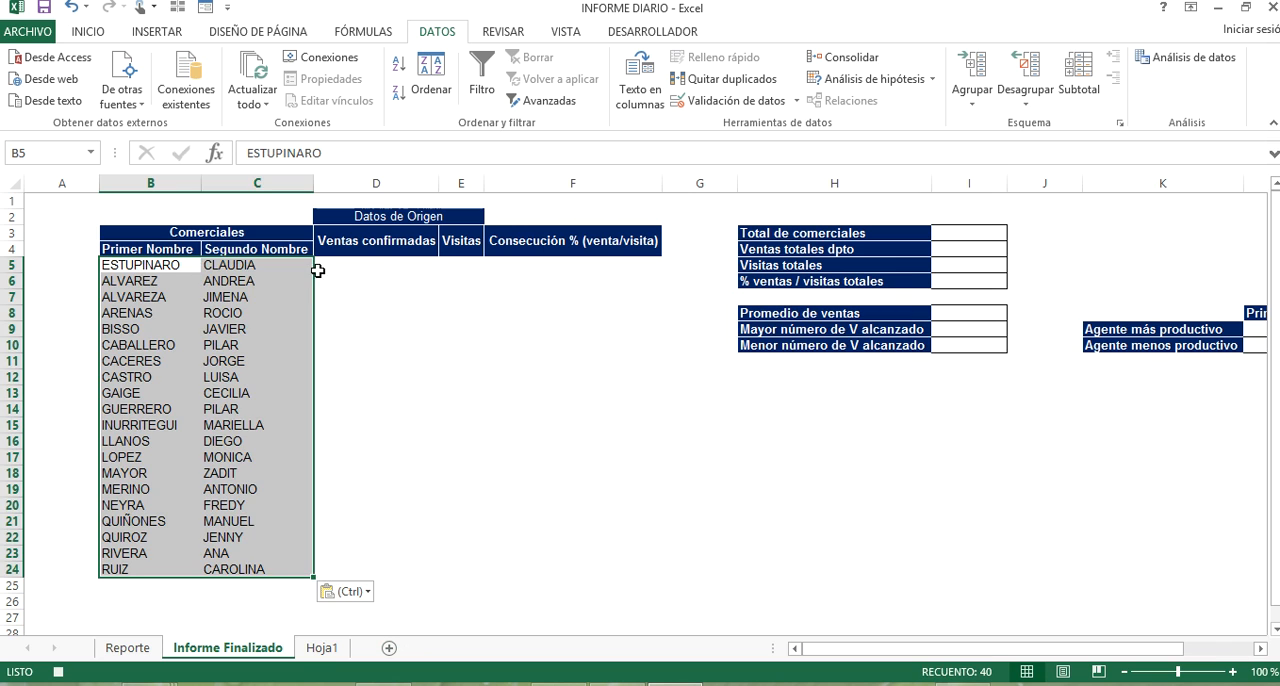
Try to look up confirmed sales in D5 of Informe Finalizado with the formula +BUSCARV(B5,Reporte!B6:G25,5,).
left_click(365, 269)
type("+BUSCAR")
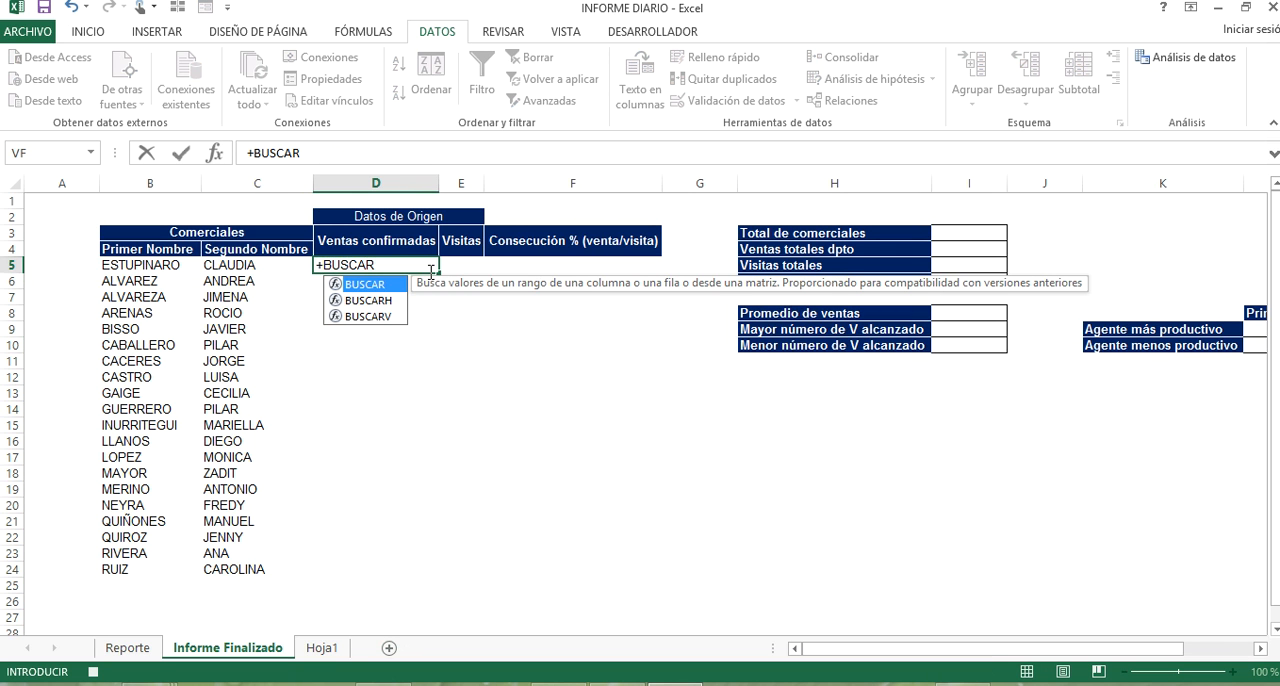
key("Down")
key("Down")
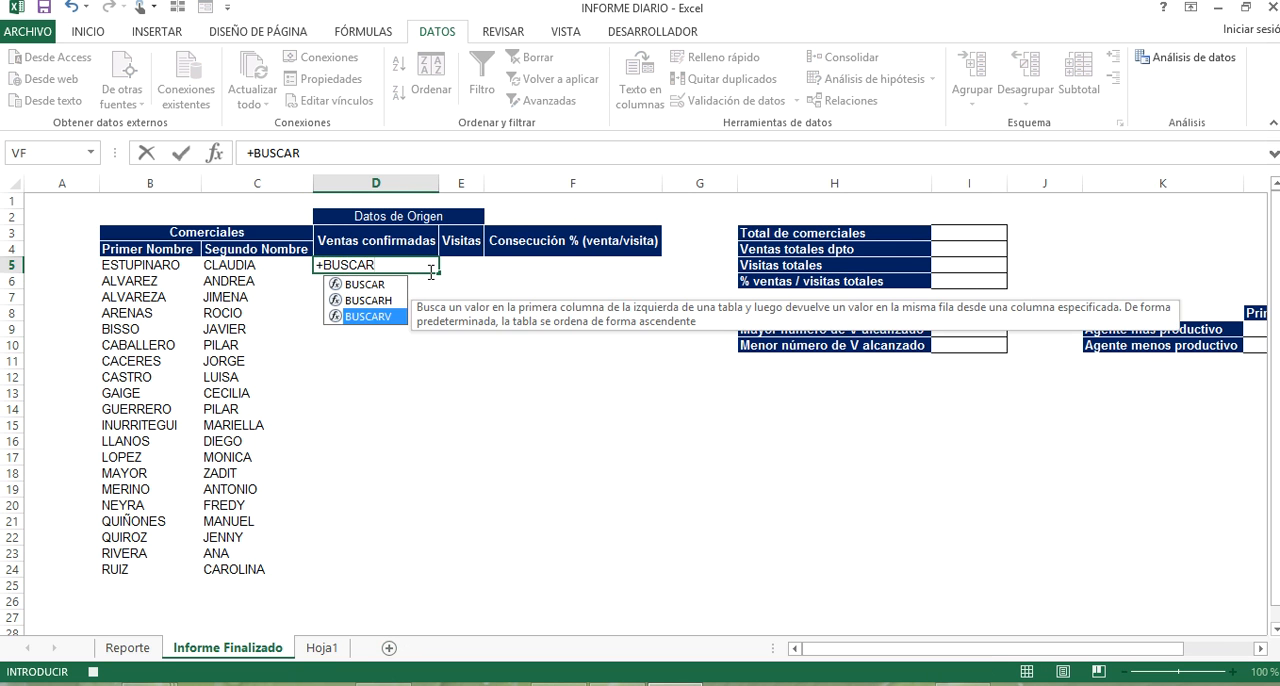
key("Tab")
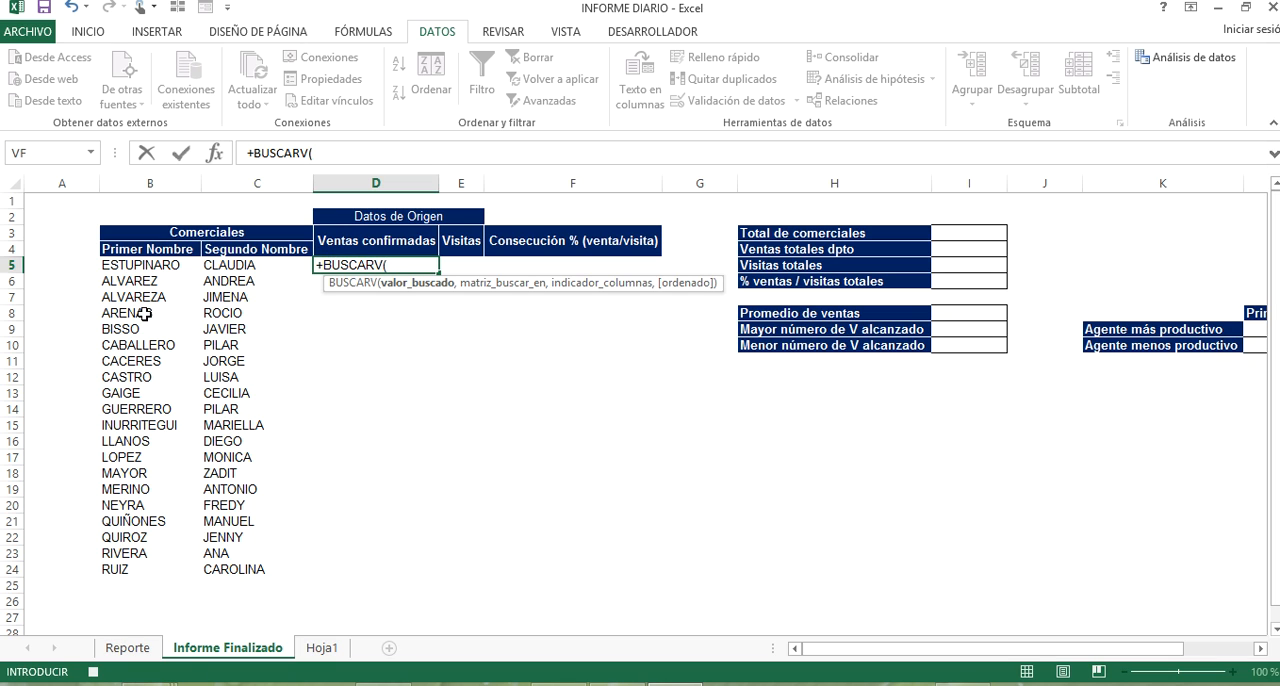
left_click(140, 265)
type(",")
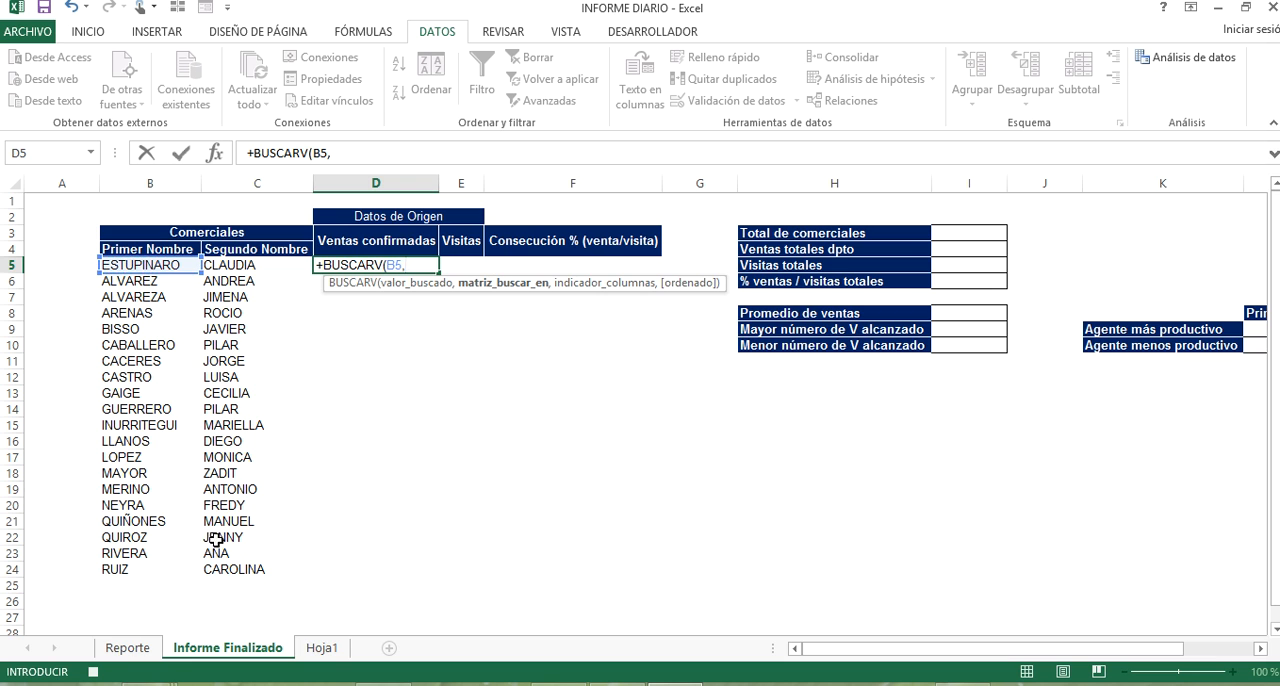
left_click(127, 647)
left_click_drag(212, 284, 807, 580)
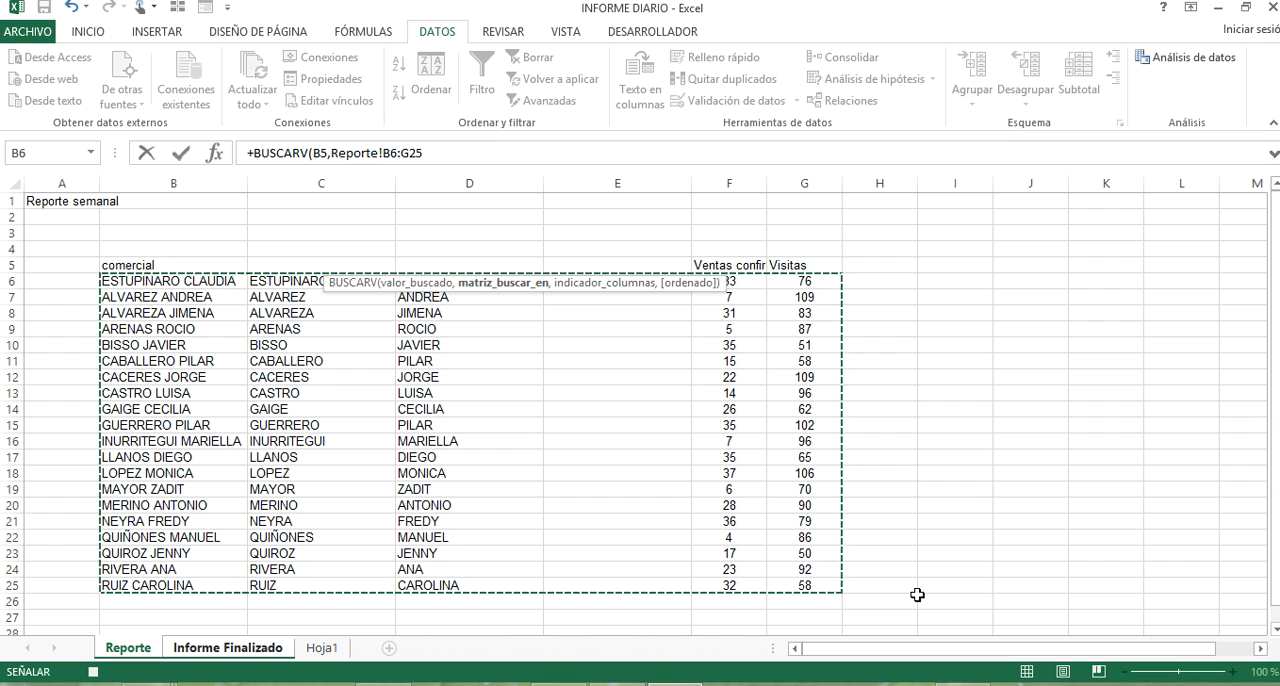
type(",")
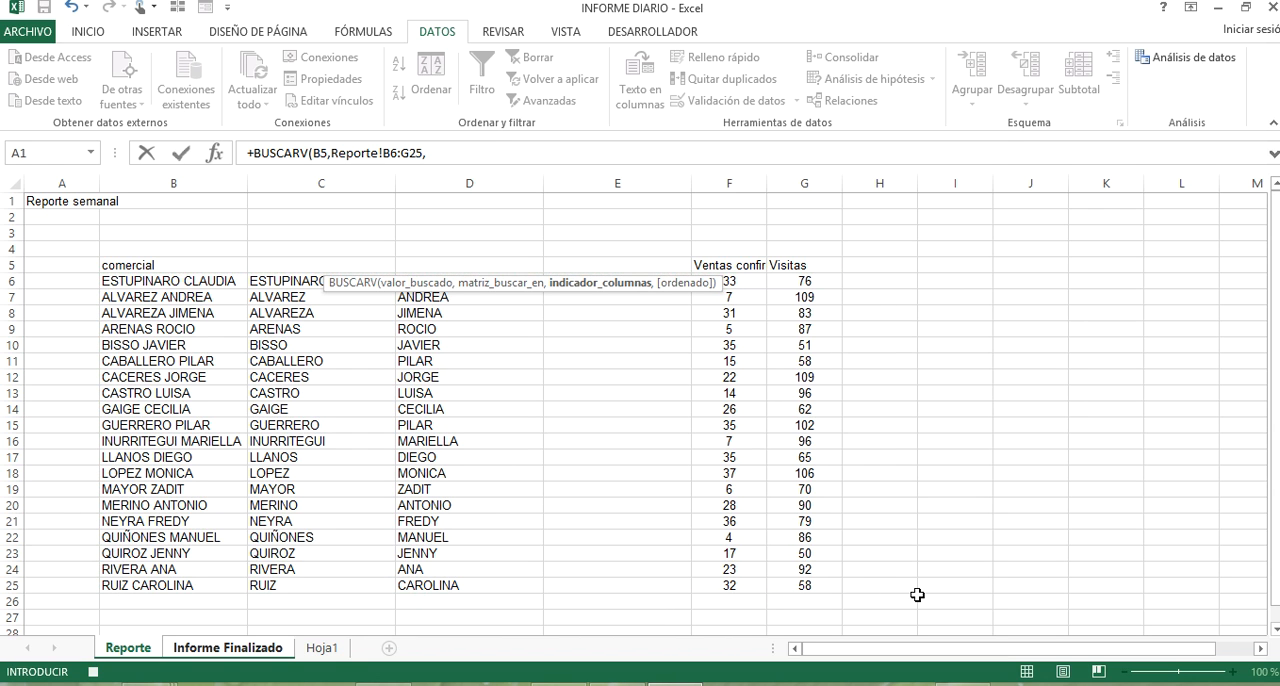
type("5,")
key("Down")
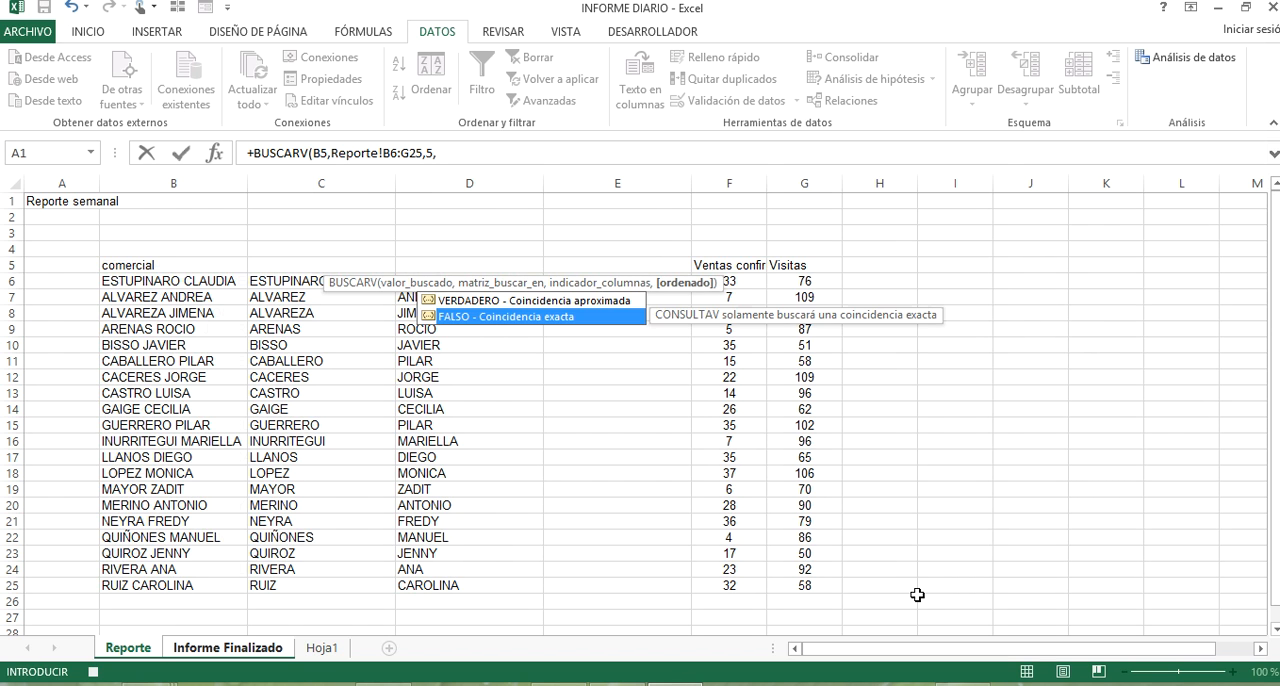
key("Tab")
key("Return")
Examine the arguments of the lookup formula in D5.
key("Up")
key("Up")
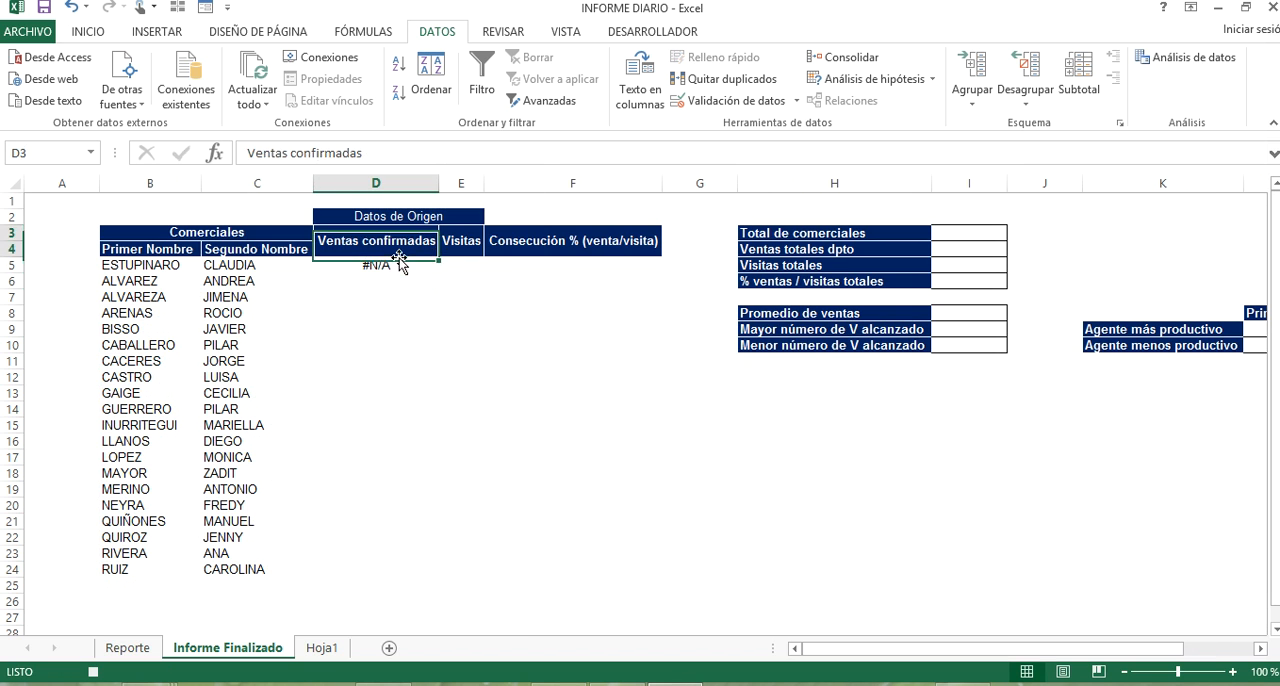
key("Down")
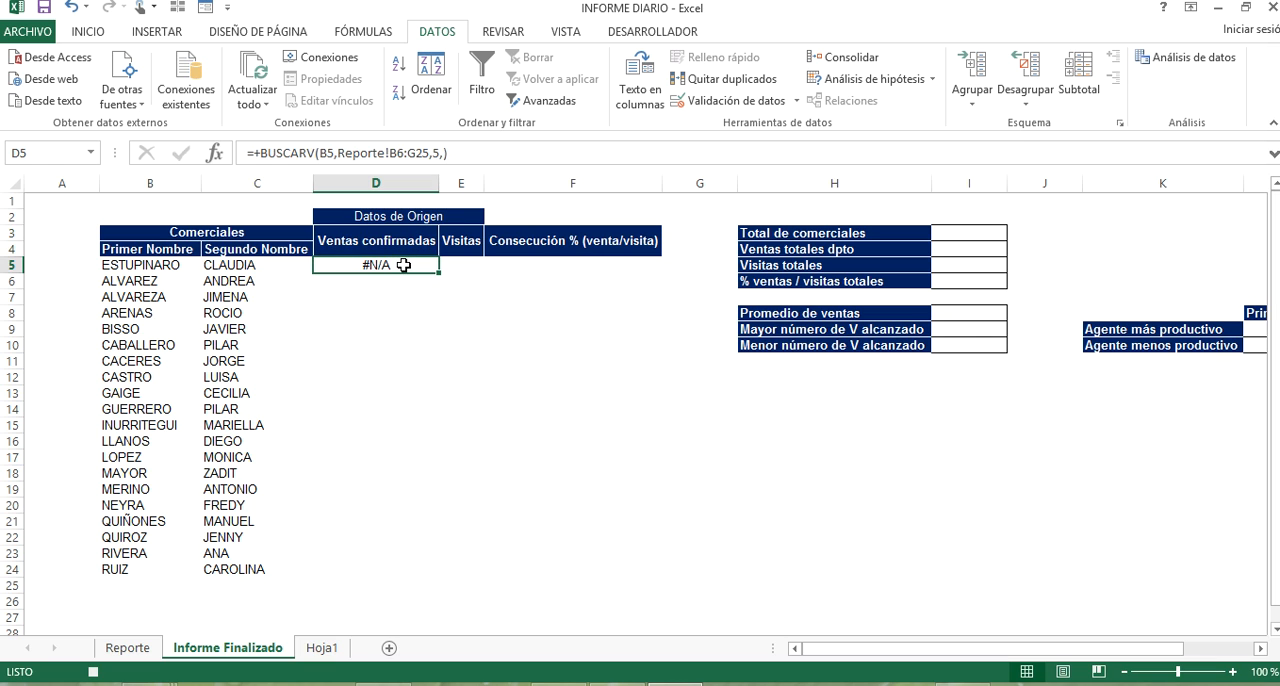
double_click(403, 265)
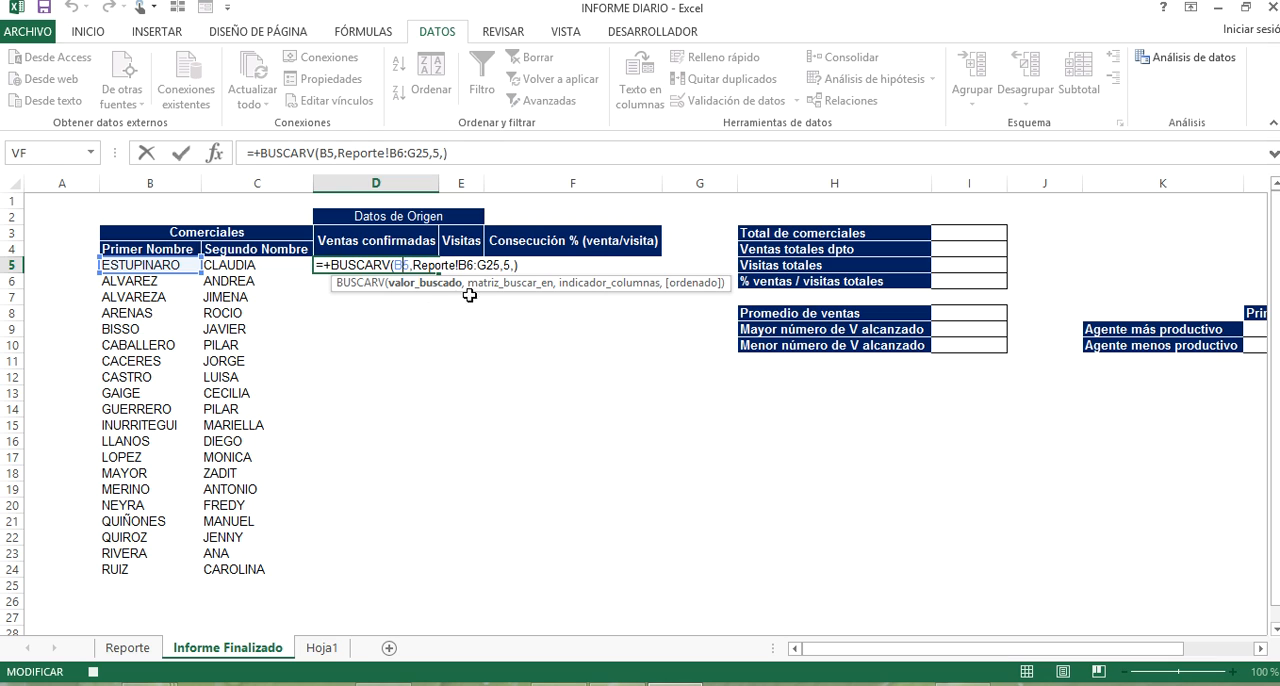
key("ctrl+Return")
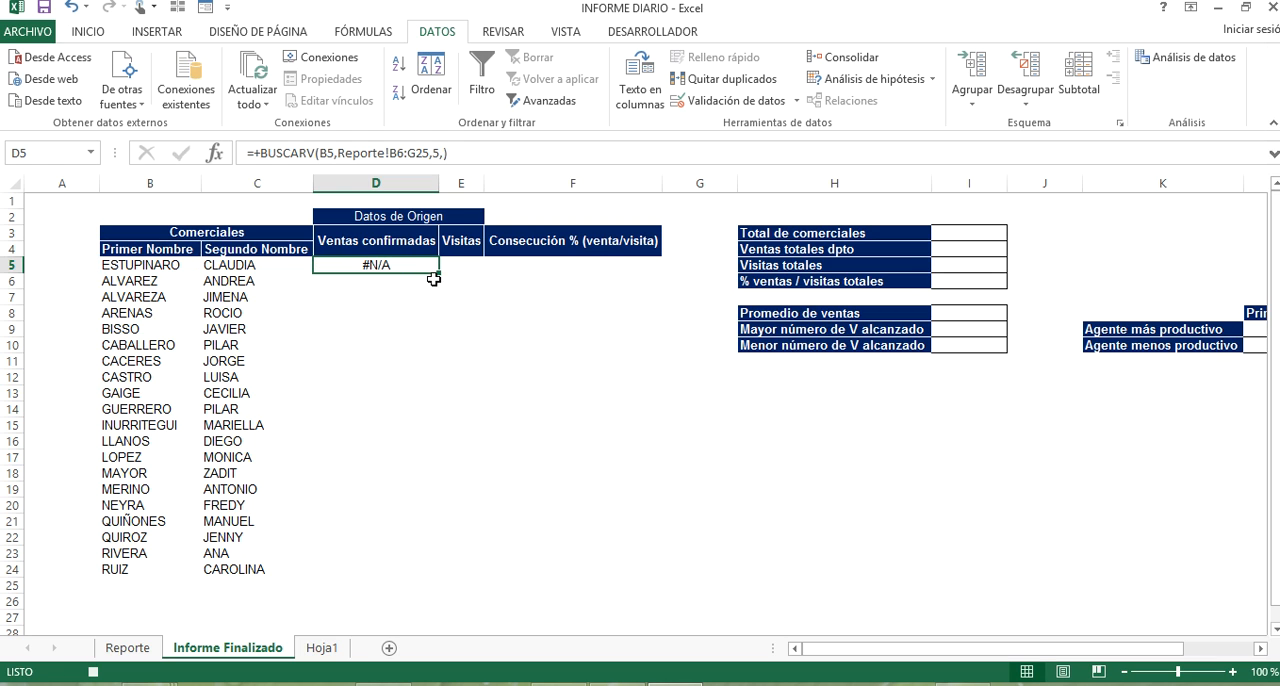
Replace the D5 lookup with +BUSCARV(B5,Reporte!C6:G25,4,) and fill the Ventas confirmadas column down to D24.
type("+BUSCA")
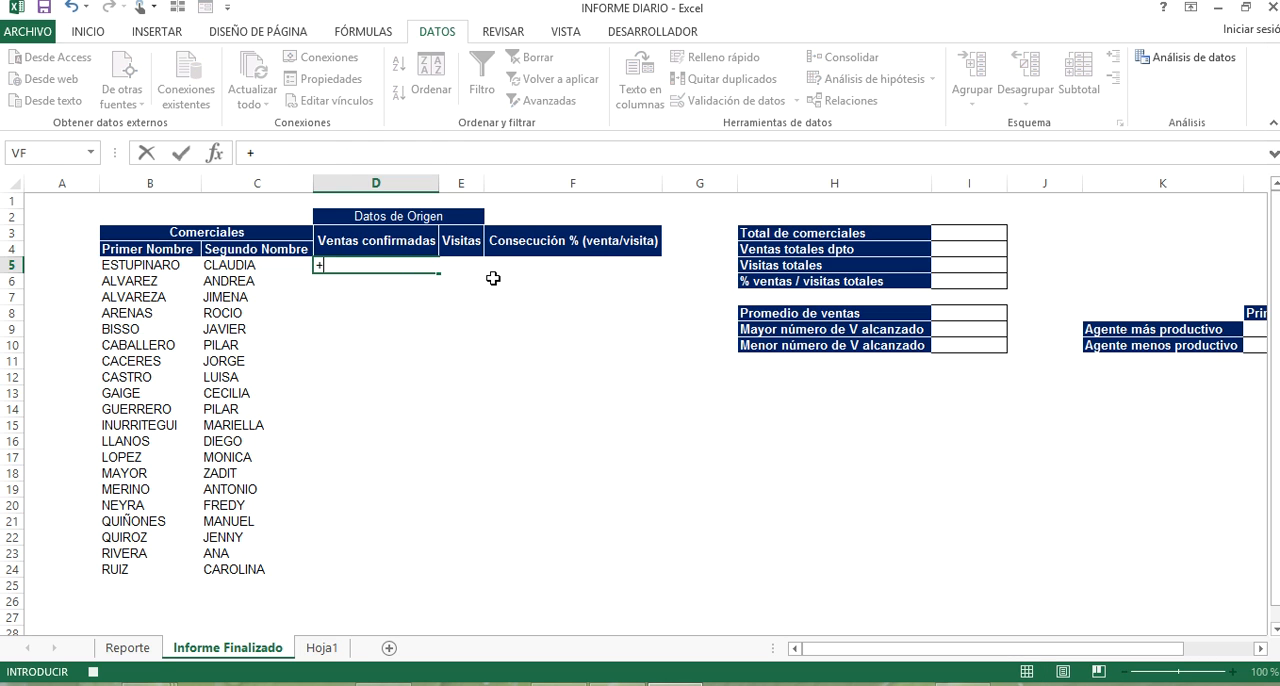
key("Down")
key("Down")
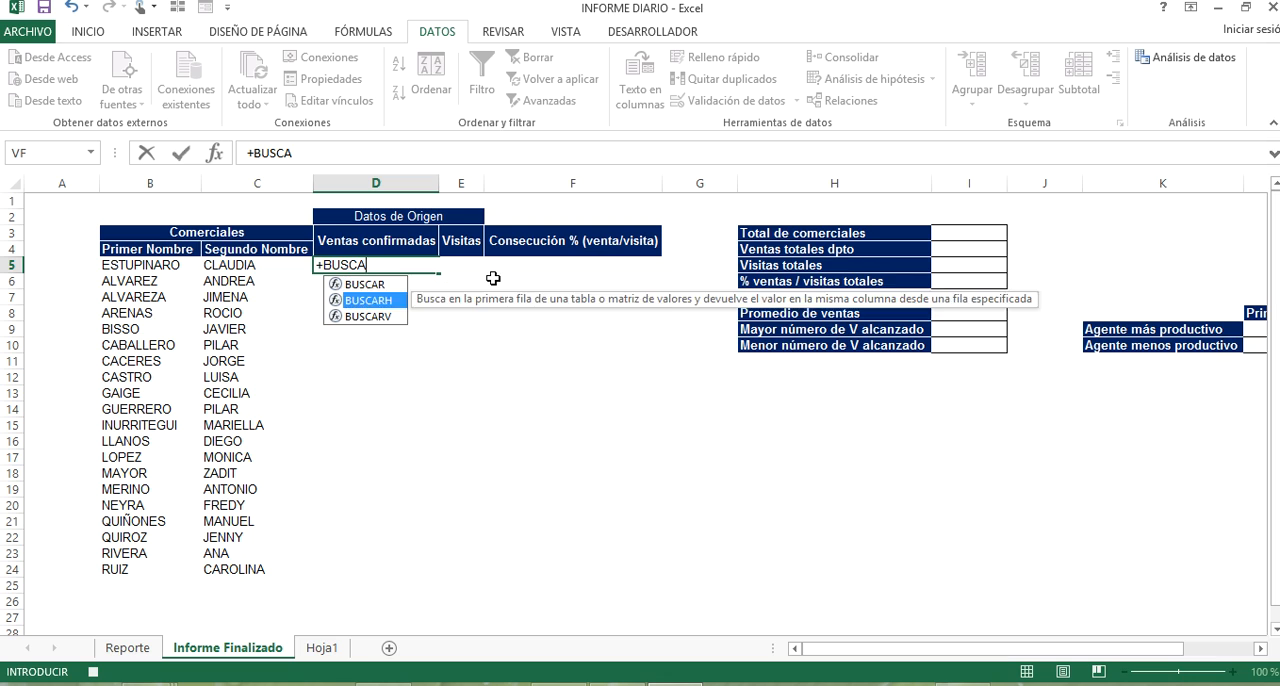
key("Tab")
left_click(140, 261)
type(",")
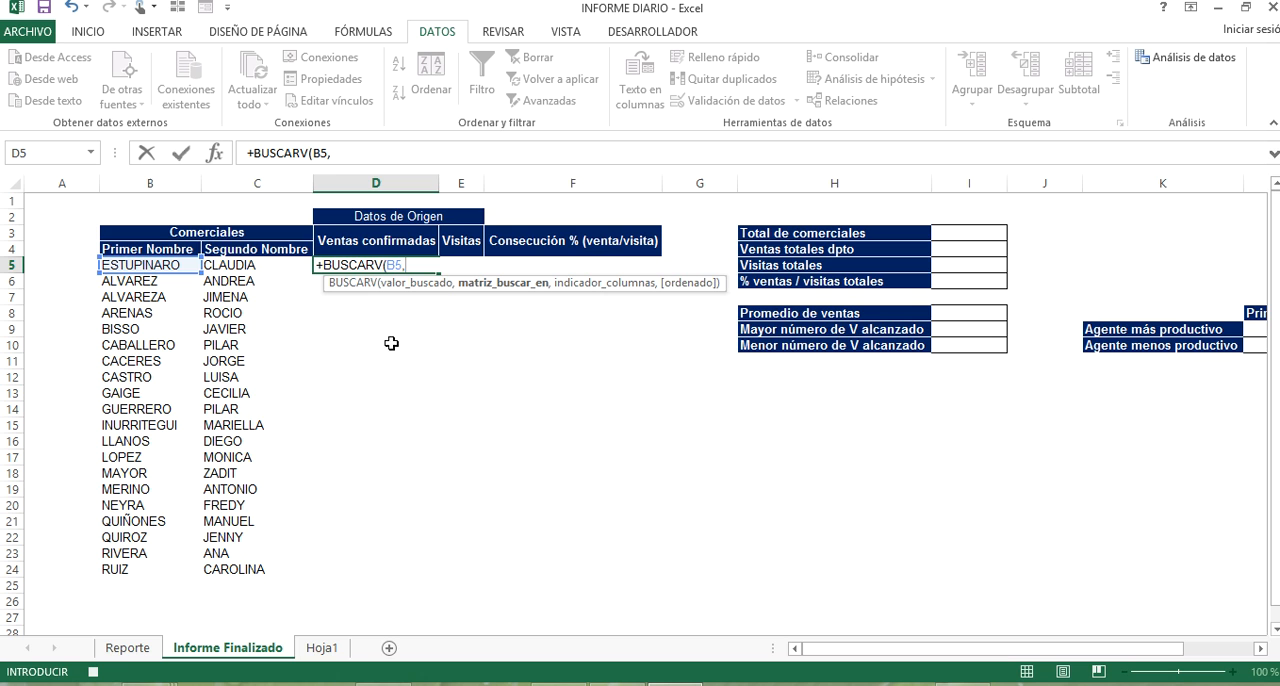
left_click(128, 648)
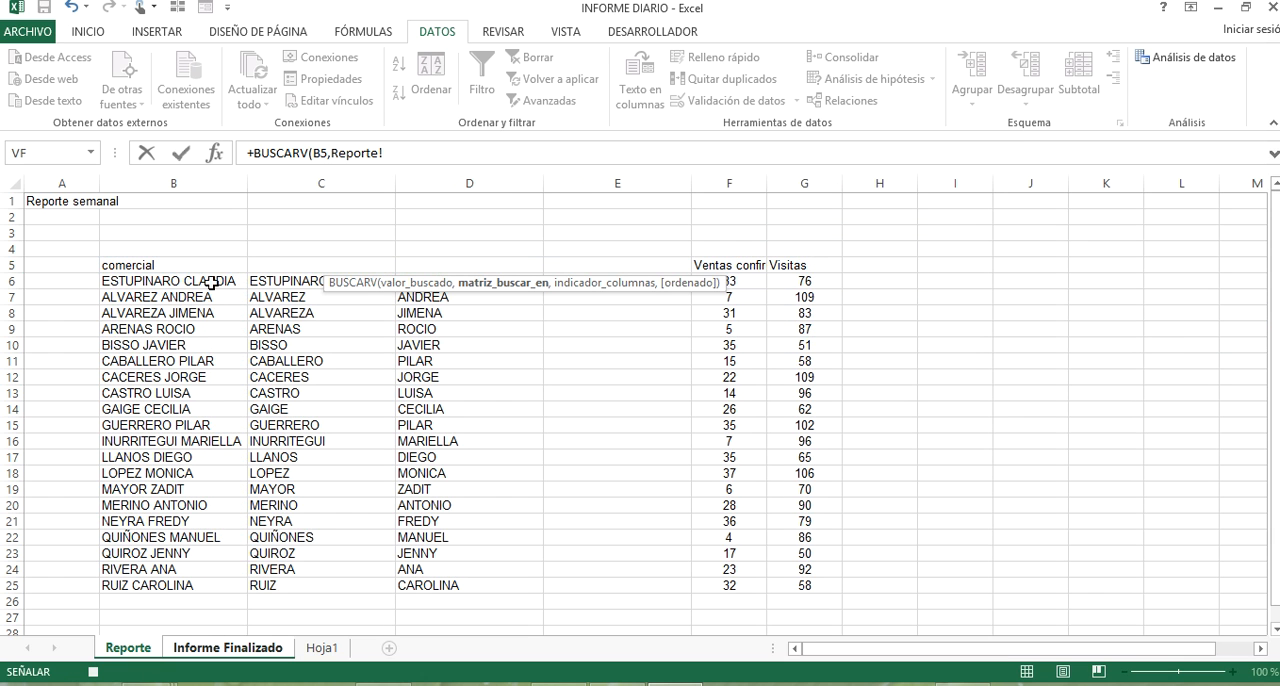
left_click_drag(286, 284, 786, 585)
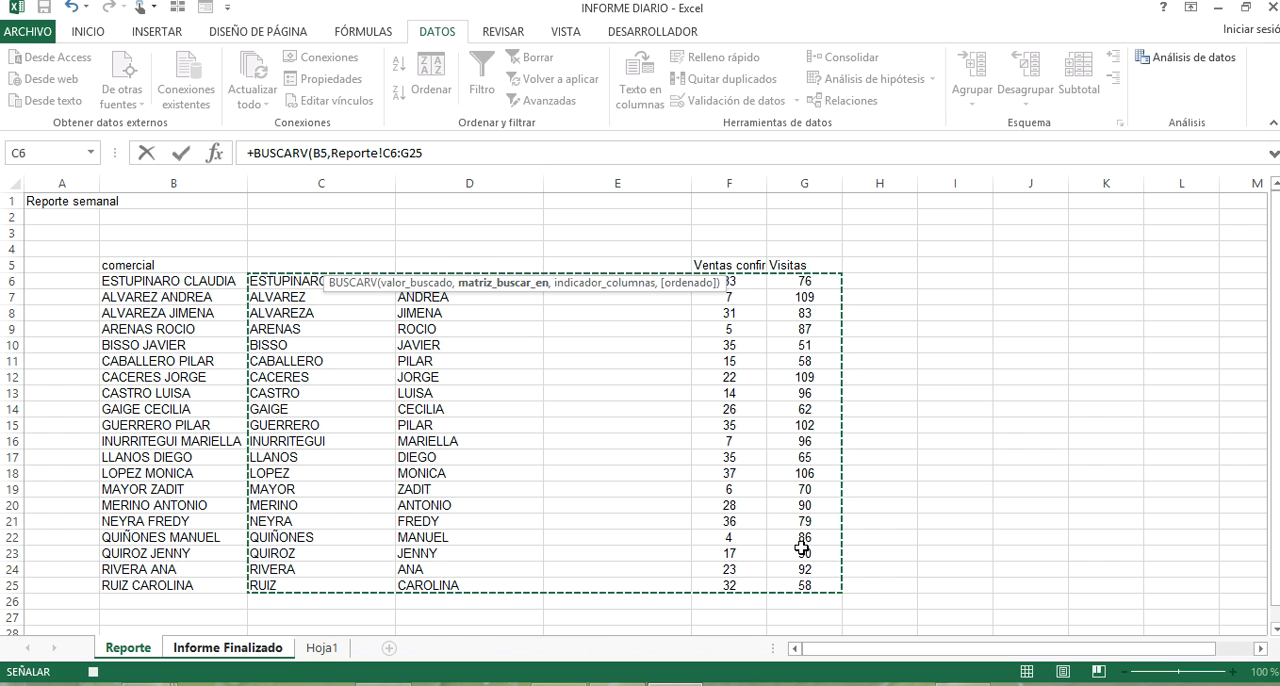
type(",")
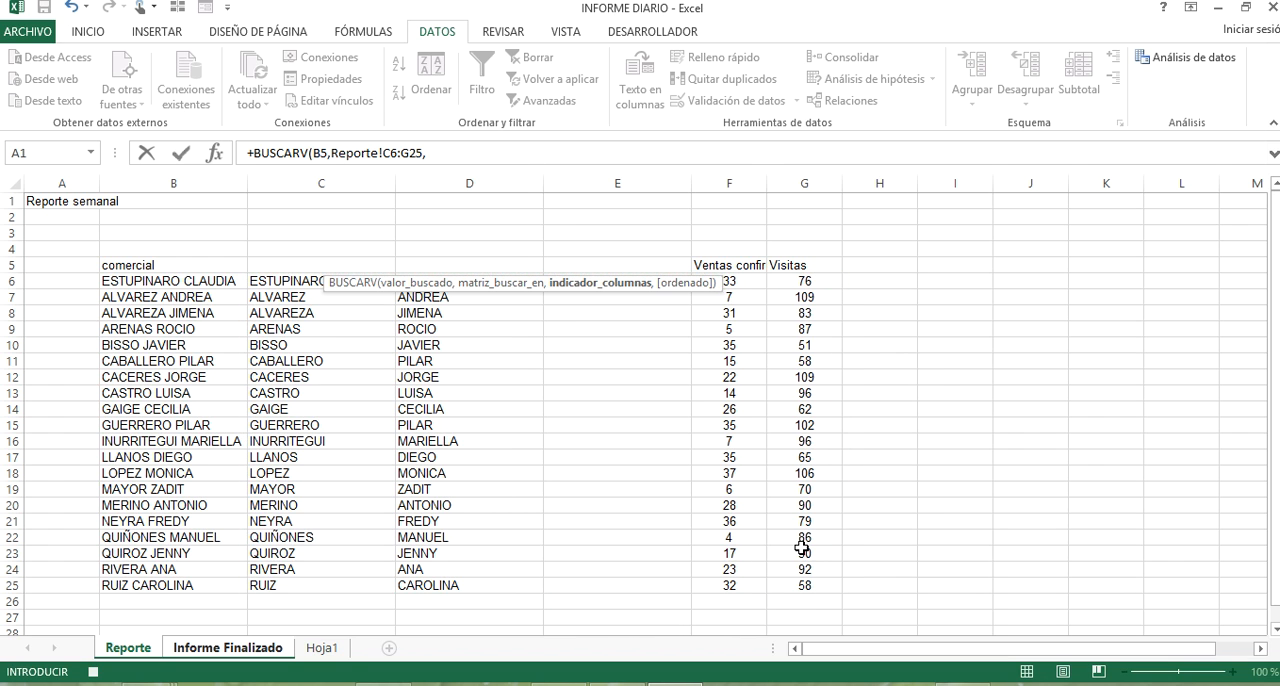
type("4,")
key("Down")
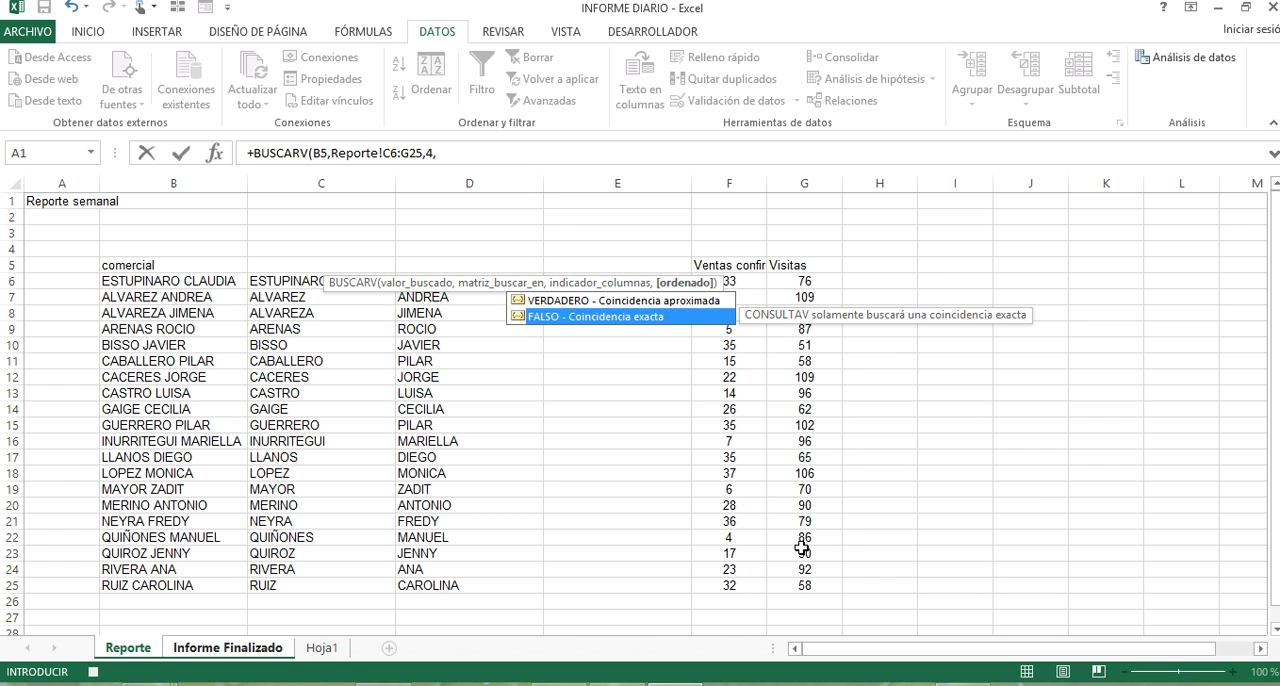
key("Return")
left_click(414, 266)
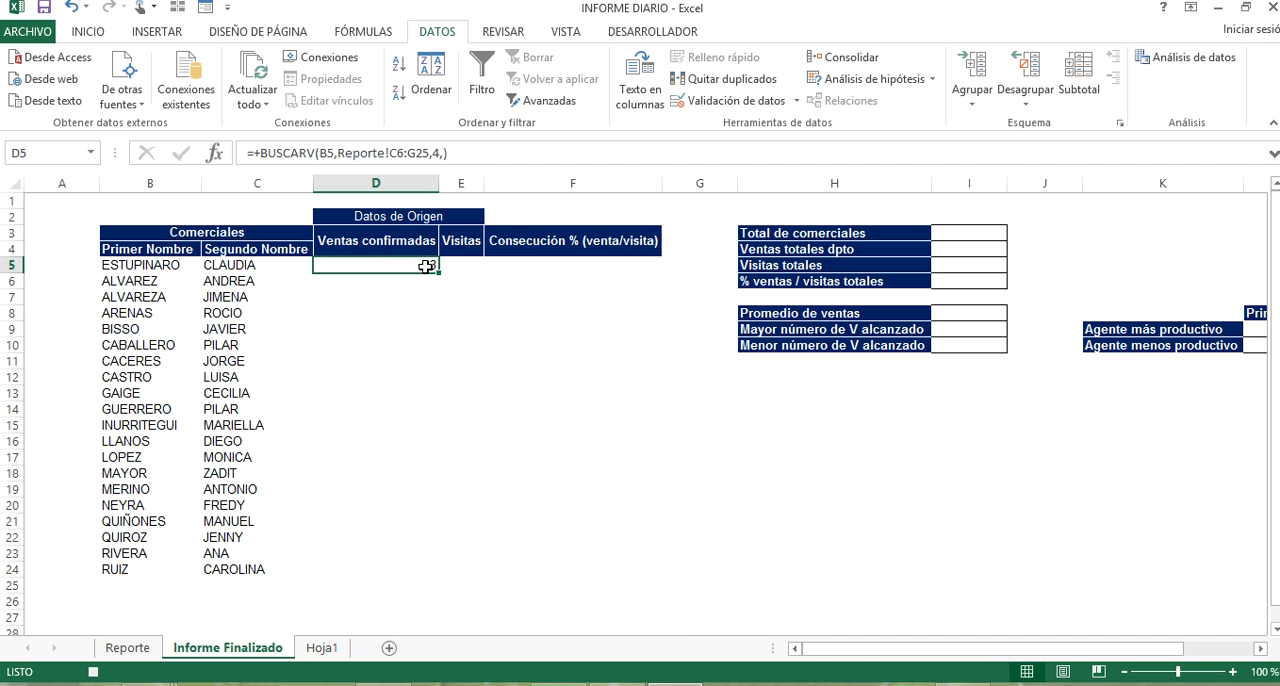
double_click(442, 272)
Look up the visits in E5 with +BUSCARV(B5,Reporte!C6:G25,5) and fill the formula down to E24.
left_click(449, 265)
type("+")
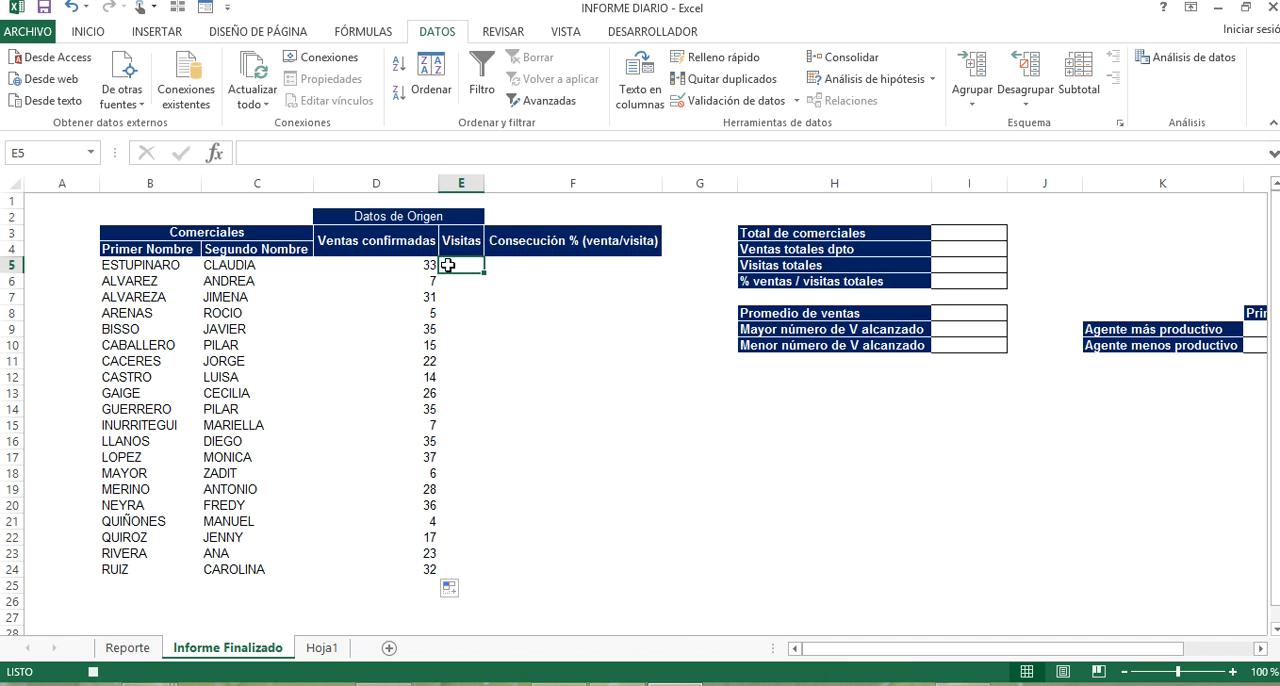
type("BUSCAR")
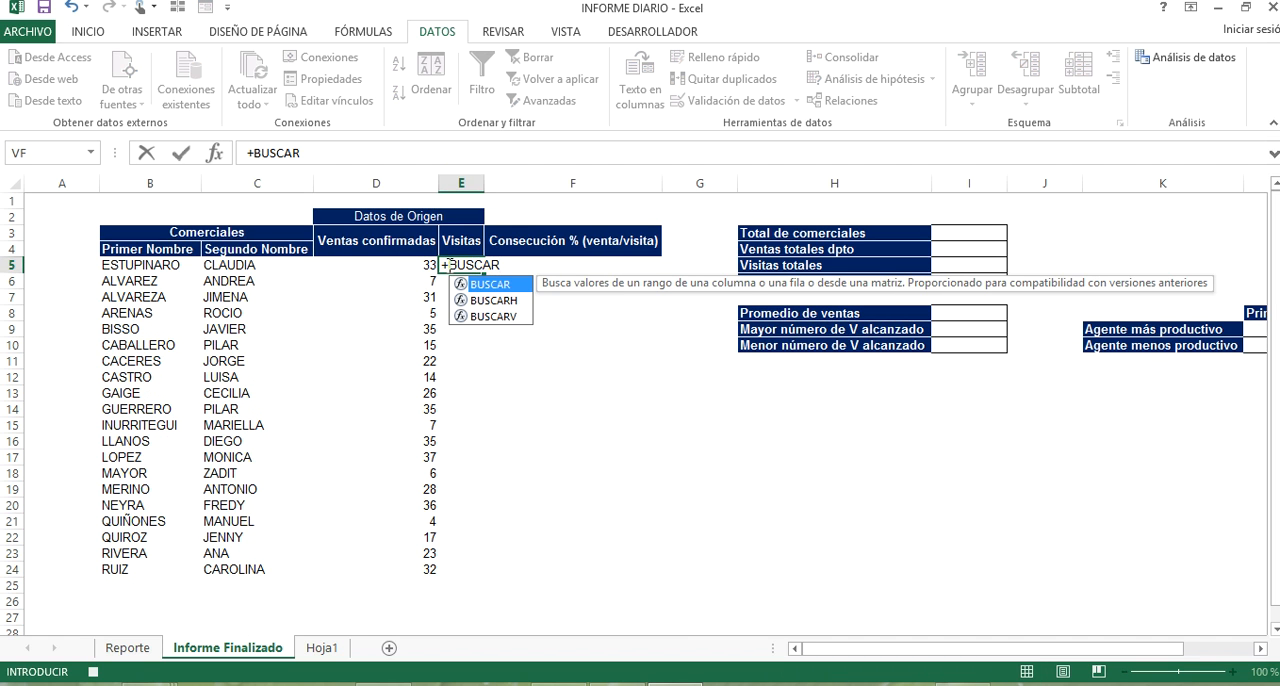
key("Down")
key("Down")
key("Tab")
left_click(163, 265)
type(",")
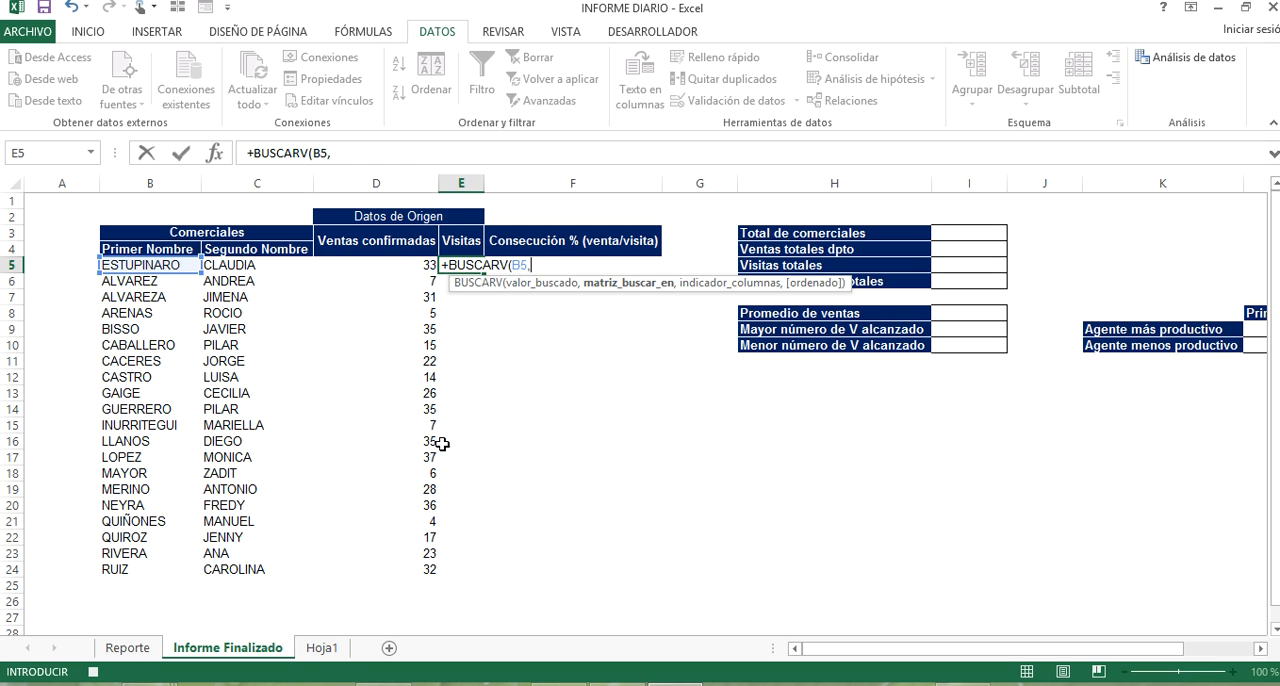
left_click(321, 648)
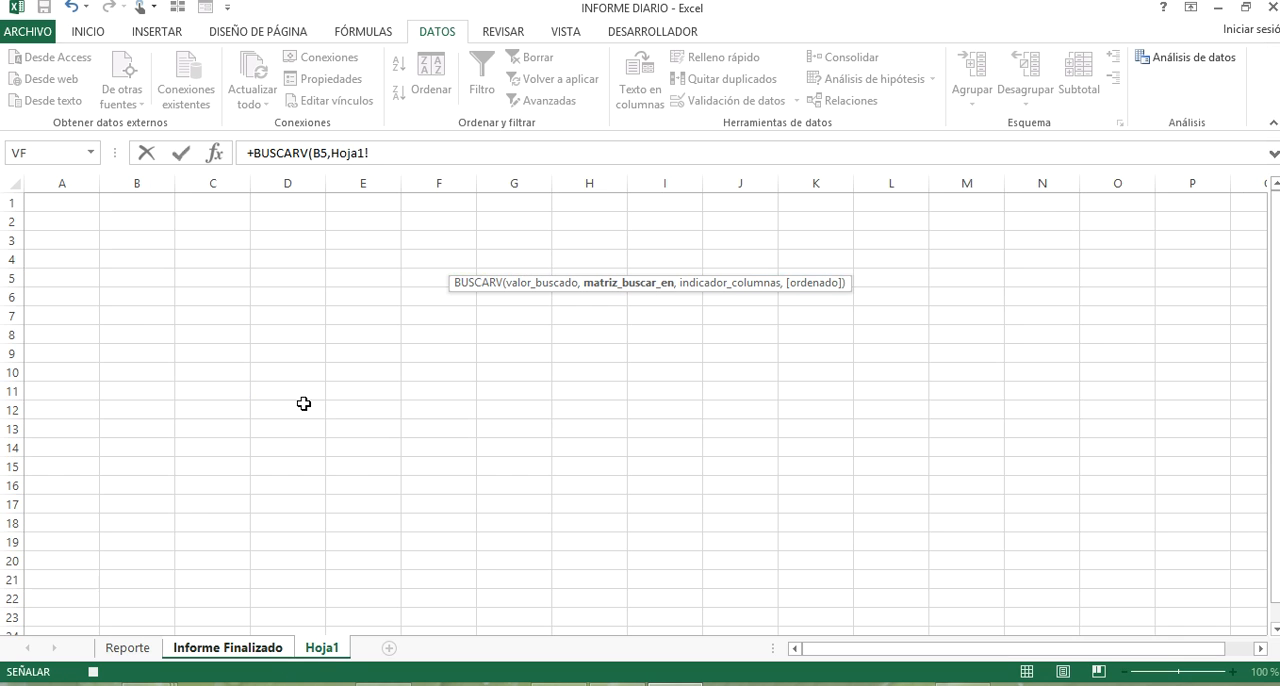
left_click(128, 648)
left_click_drag(358, 286, 771, 581)
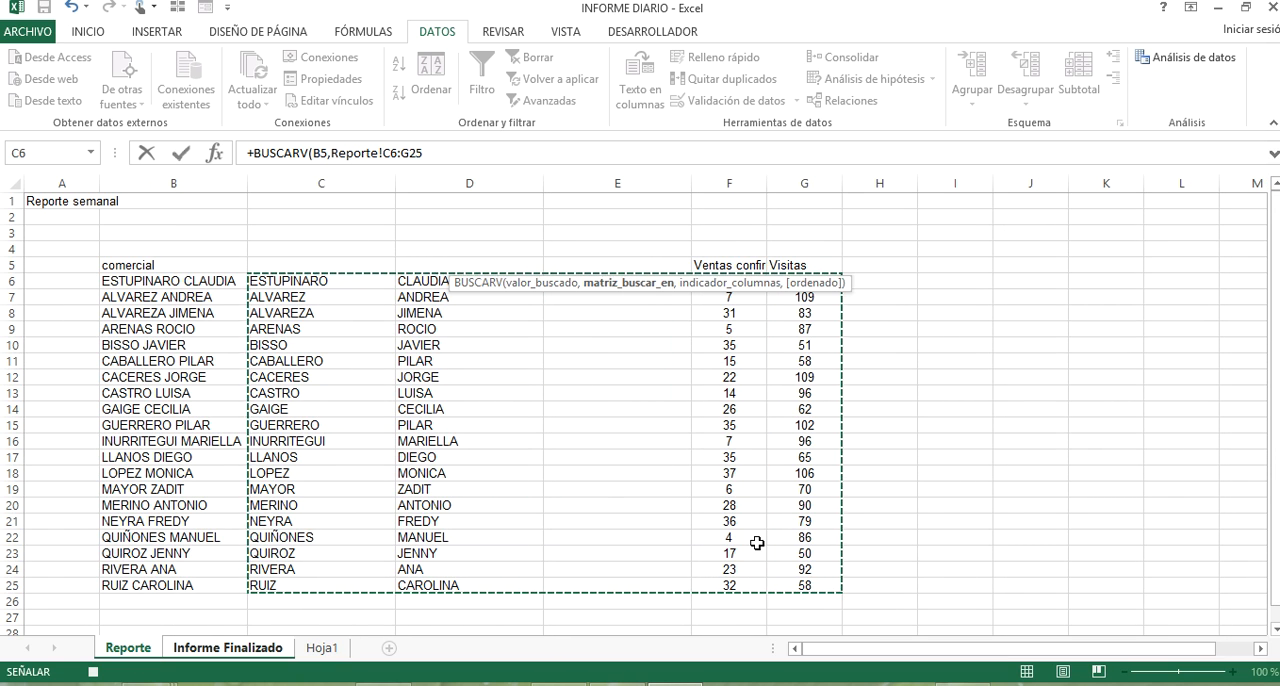
type(",5")
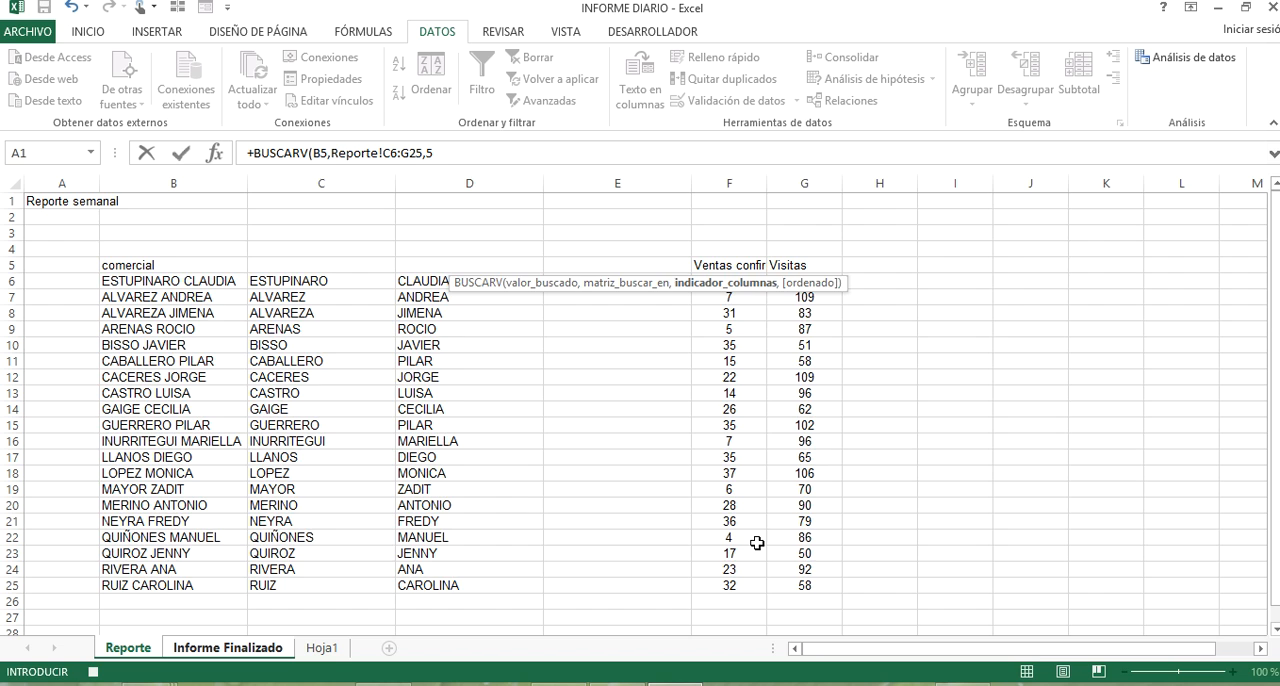
key("Return")
left_click(468, 266)
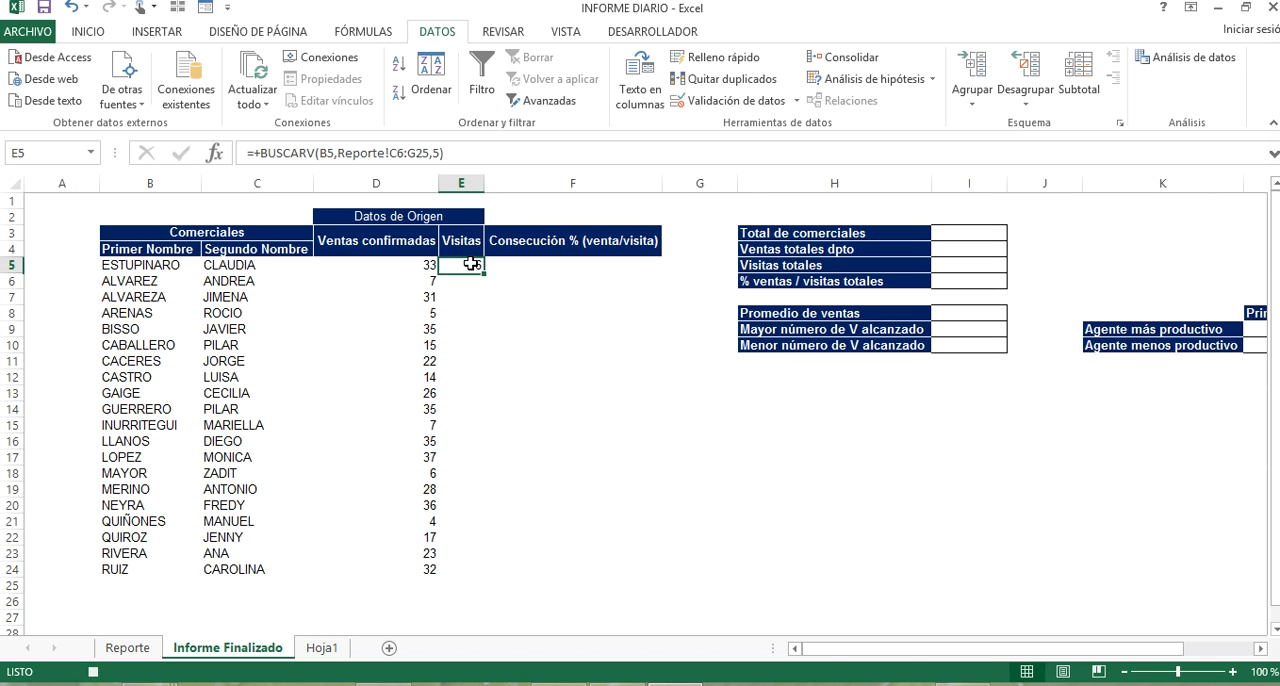
double_click(484, 272)
Fill the Consecución % column F5:F24 with sales divided by visits, starting with +D5/E5, and format the range as percentages.
left_click(609, 263)
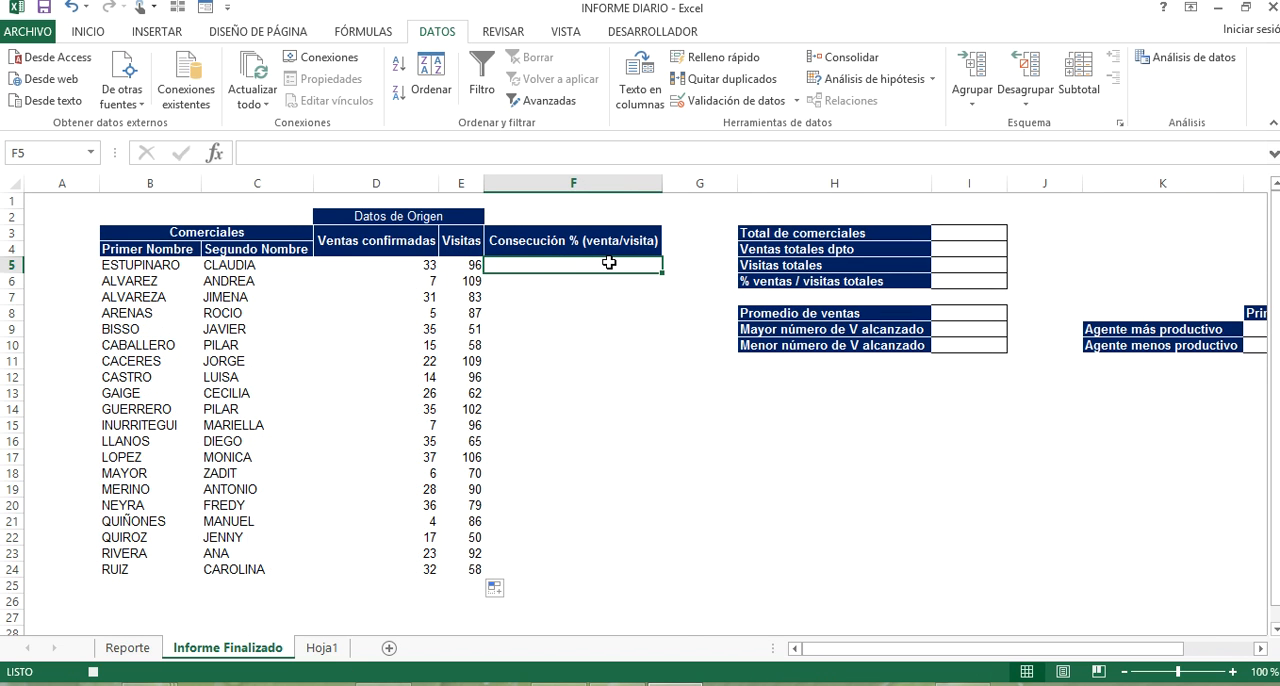
type("+")
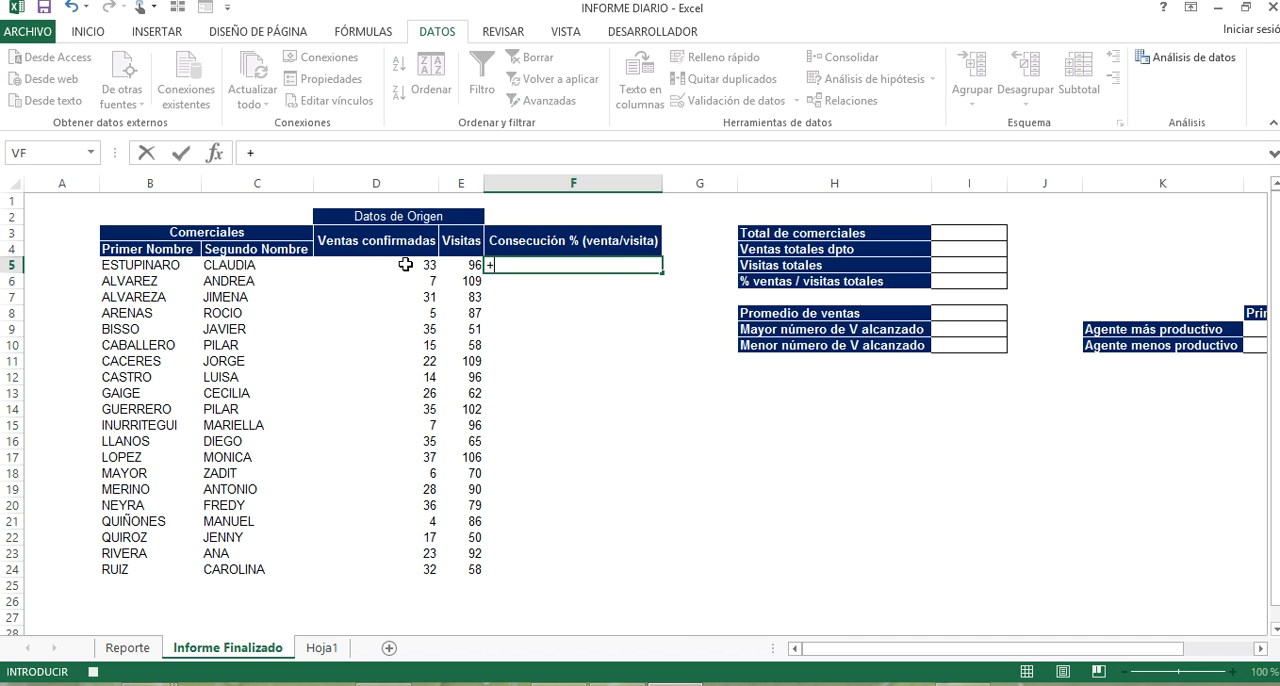
left_click(406, 265)
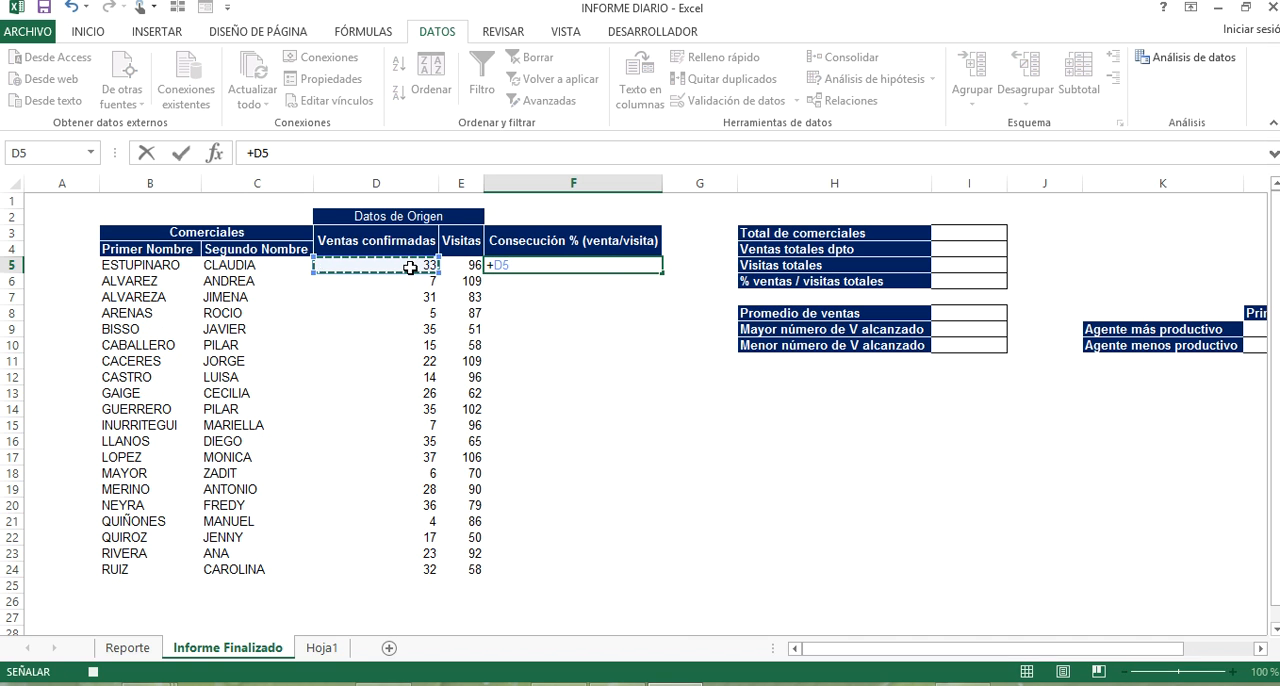
type("/")
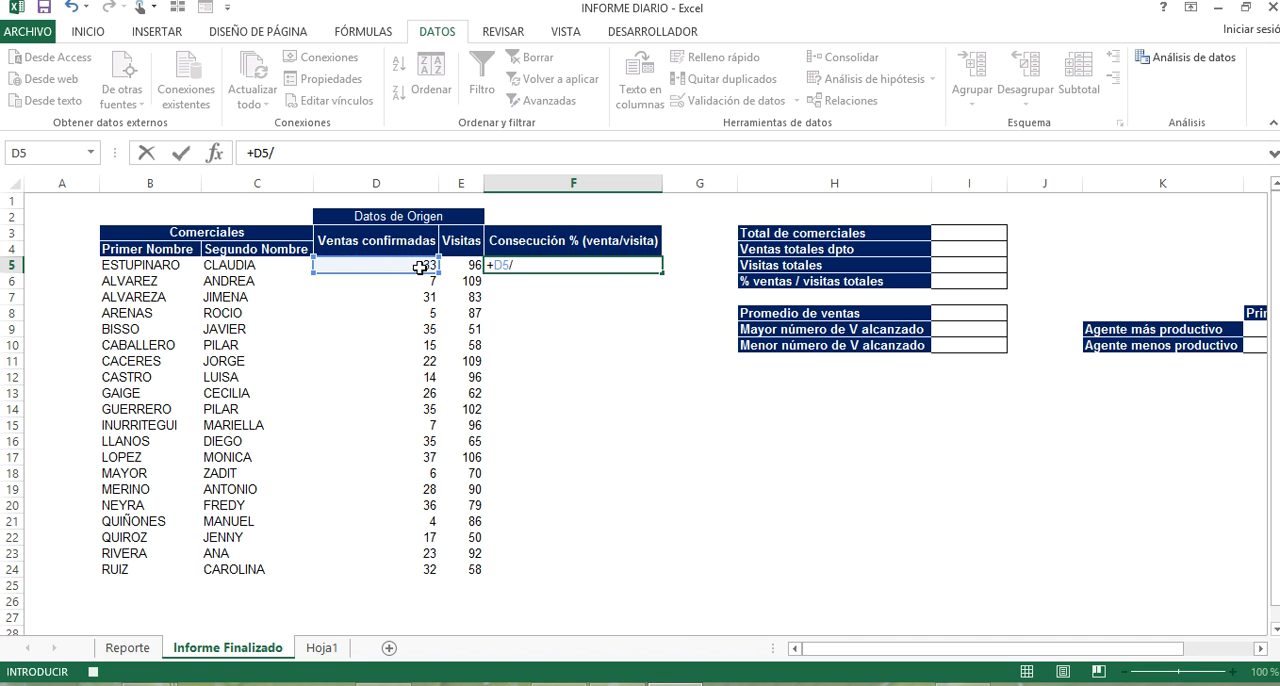
left_click(448, 264)
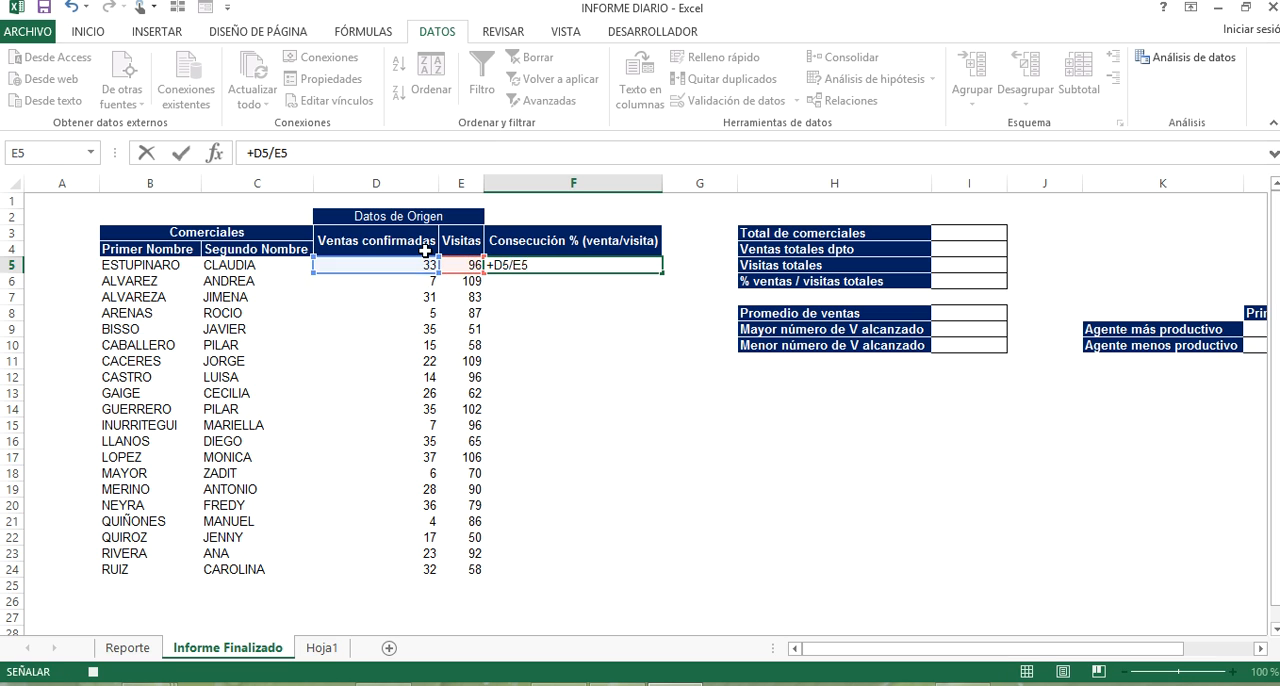
key("Return")
left_click(644, 264)
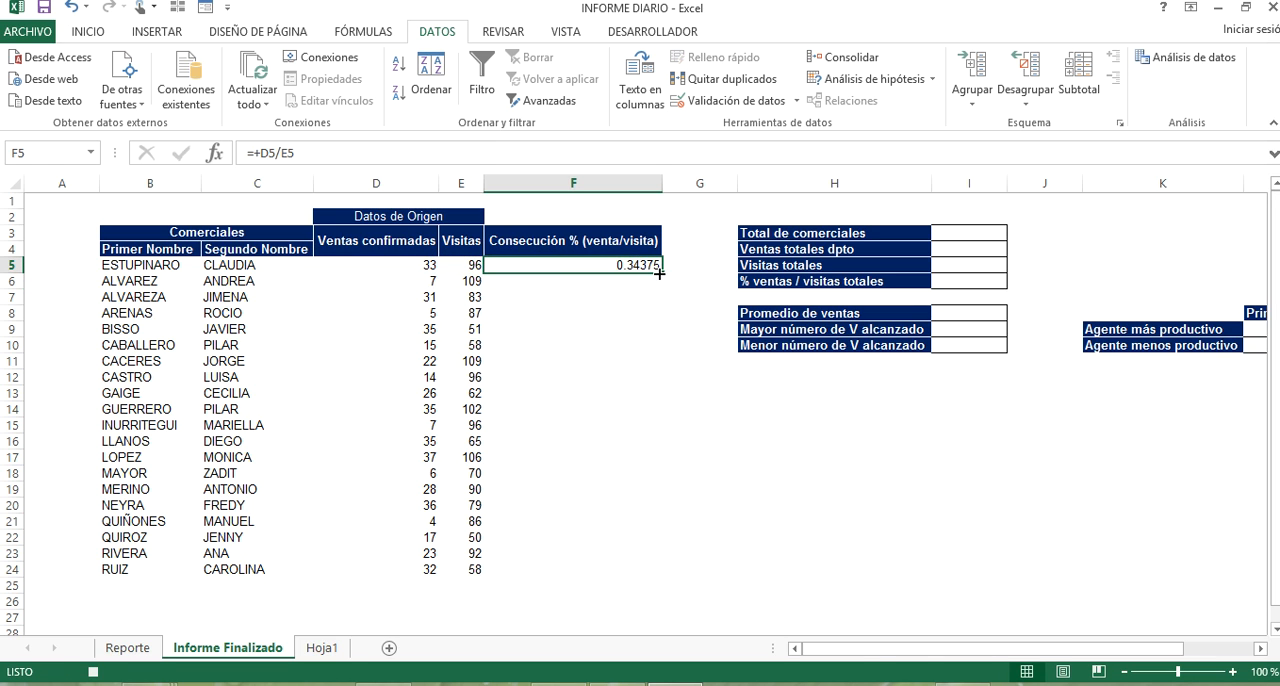
double_click(662, 273)
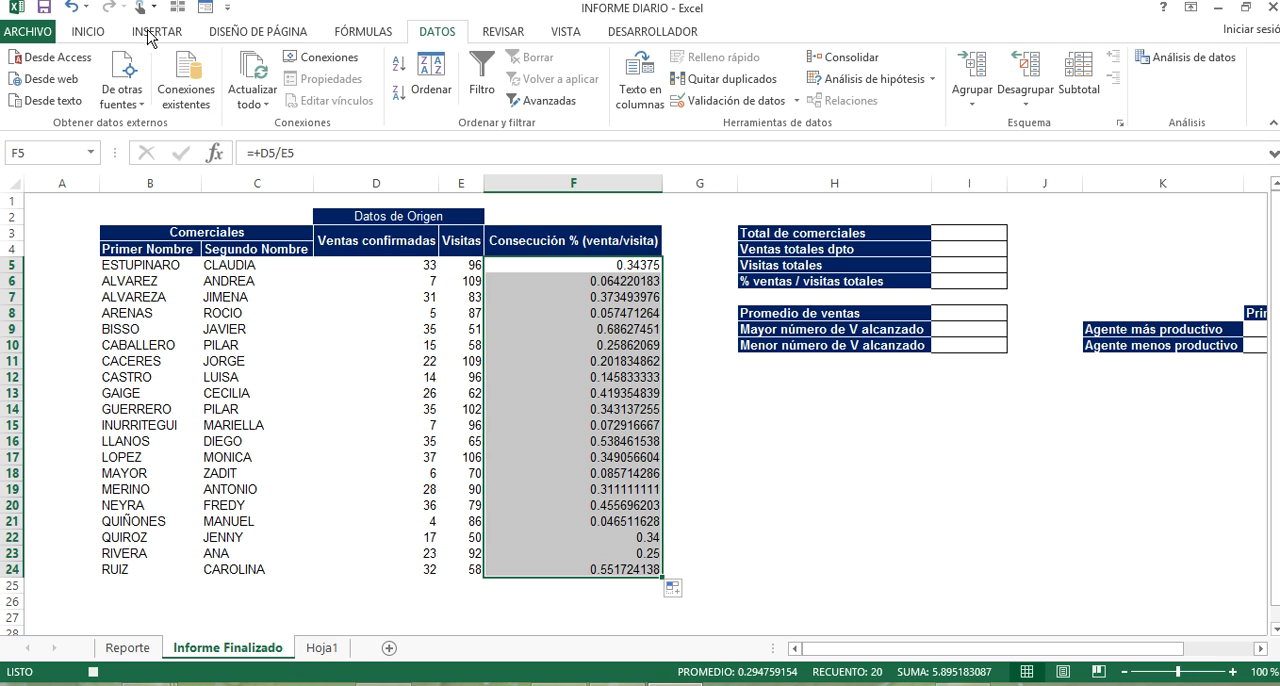
left_click(96, 30)
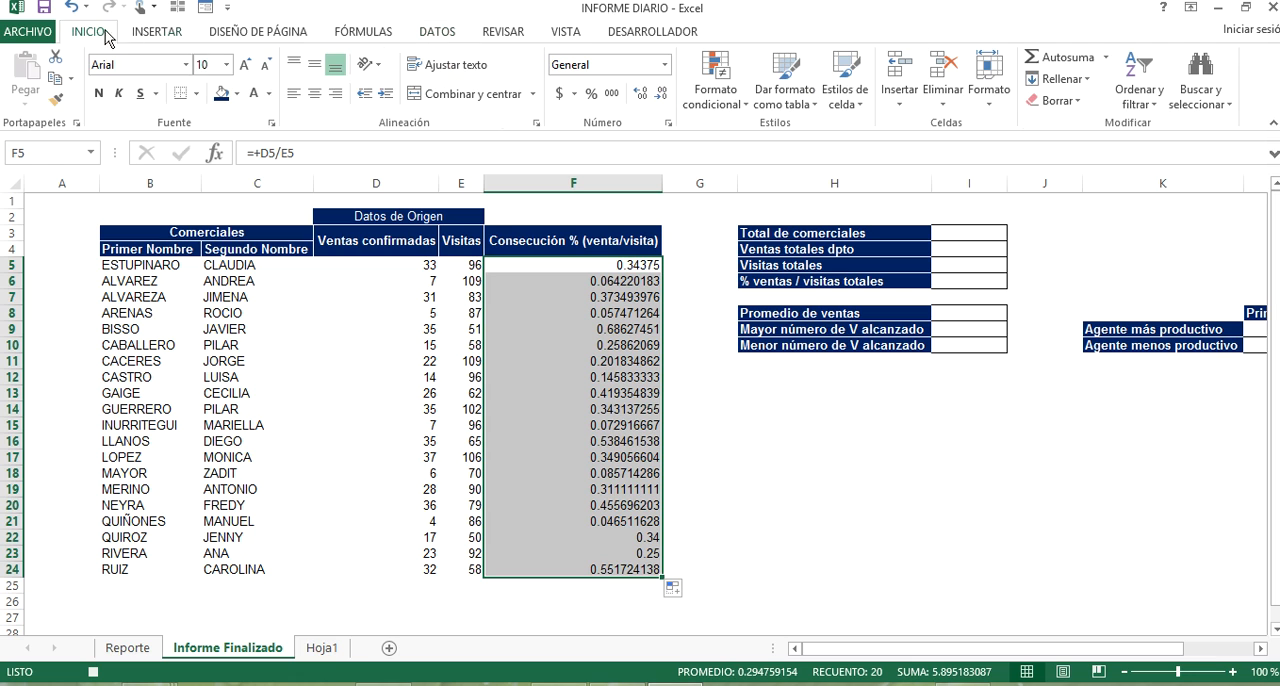
left_click(591, 93)
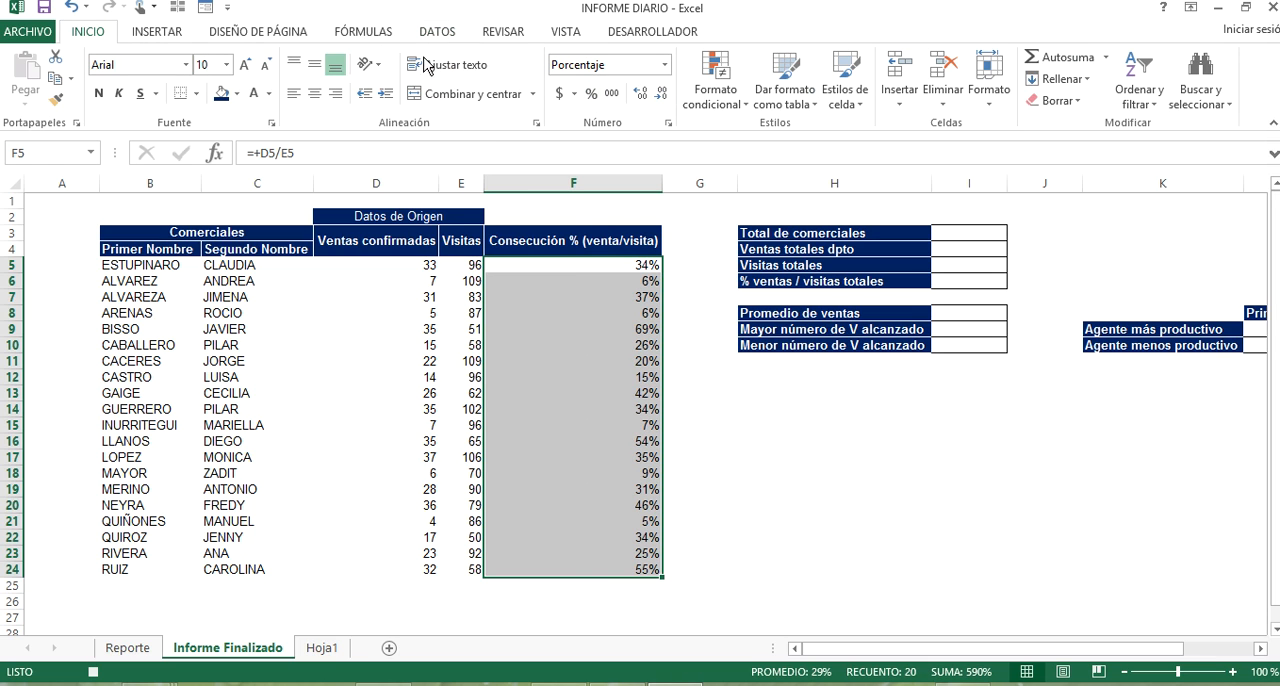
Center the Ventas confirmadas, Visitas and Consecución % values in D5:F24 both vertically and horizontally.
left_click(314, 64)
left_click(314, 93)
left_click_drag(403, 271, 470, 569)
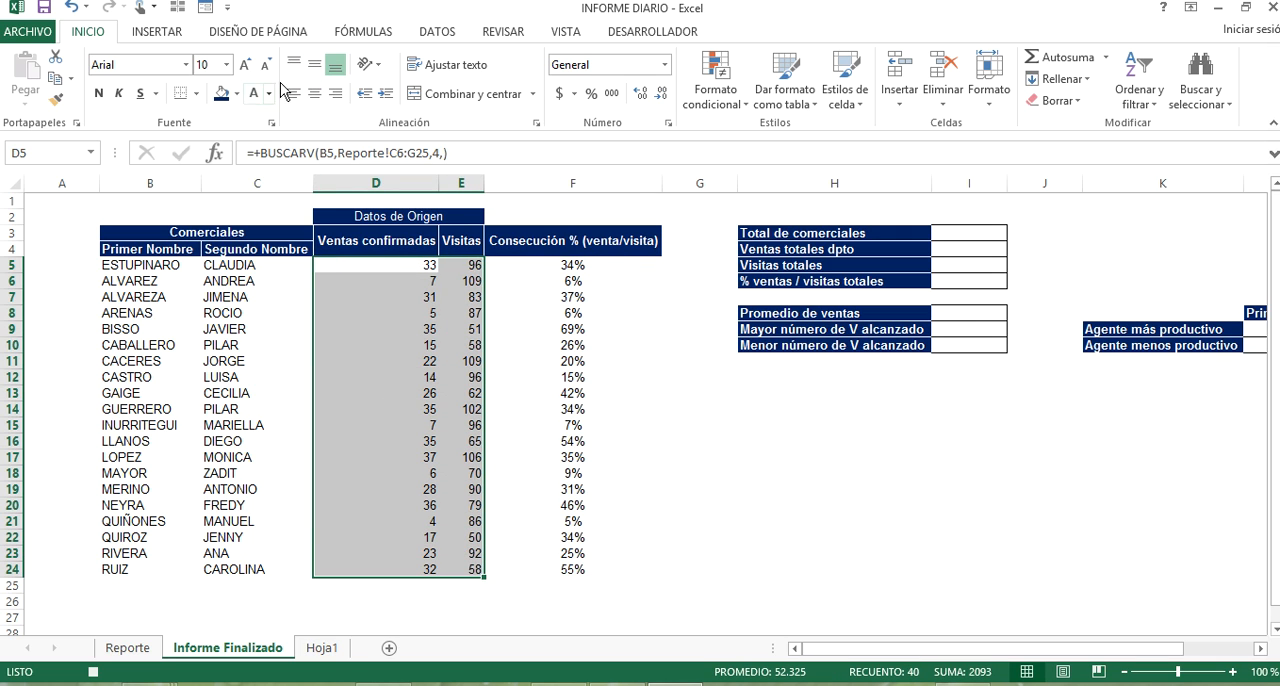
left_click(314, 64)
left_click(314, 93)
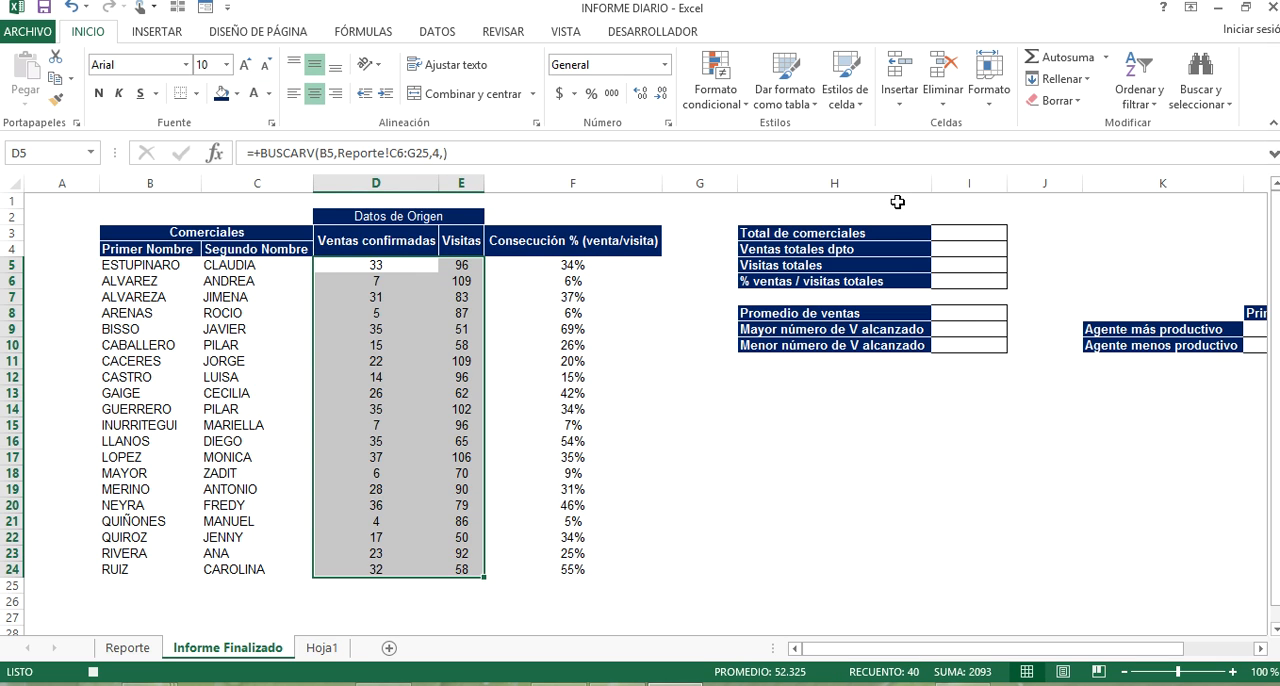
left_click(946, 225)
type("+CONTAR(")
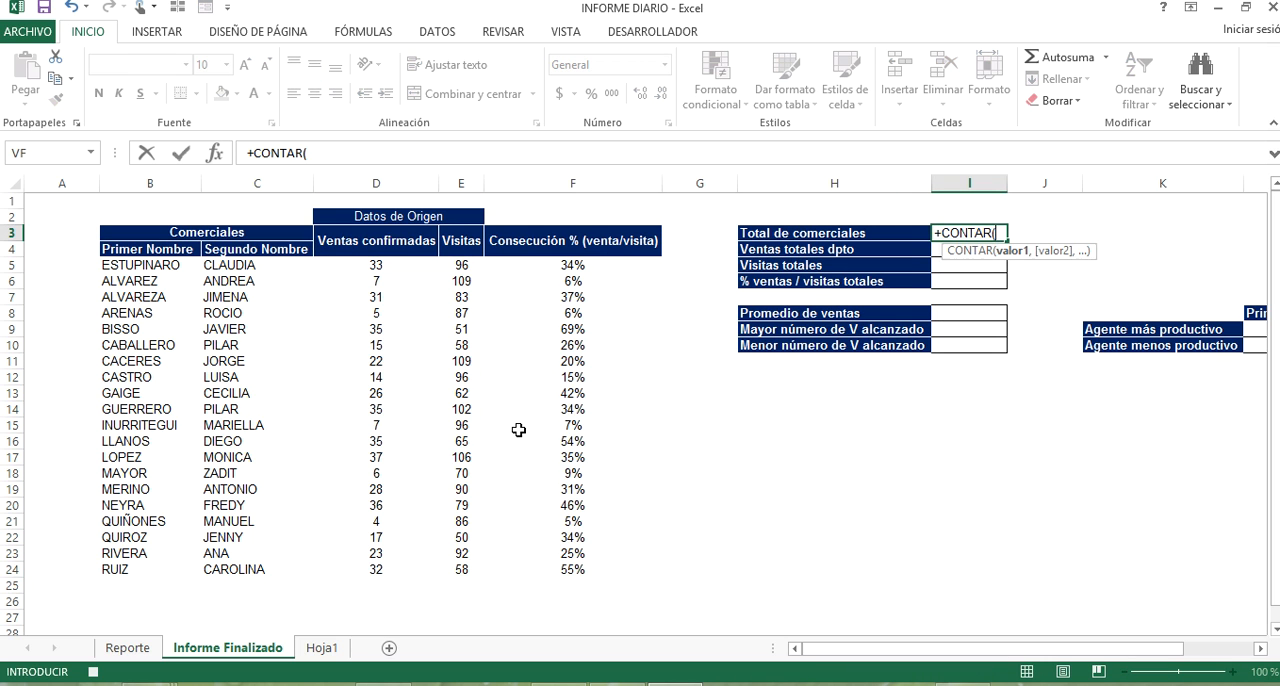
key("Tab")
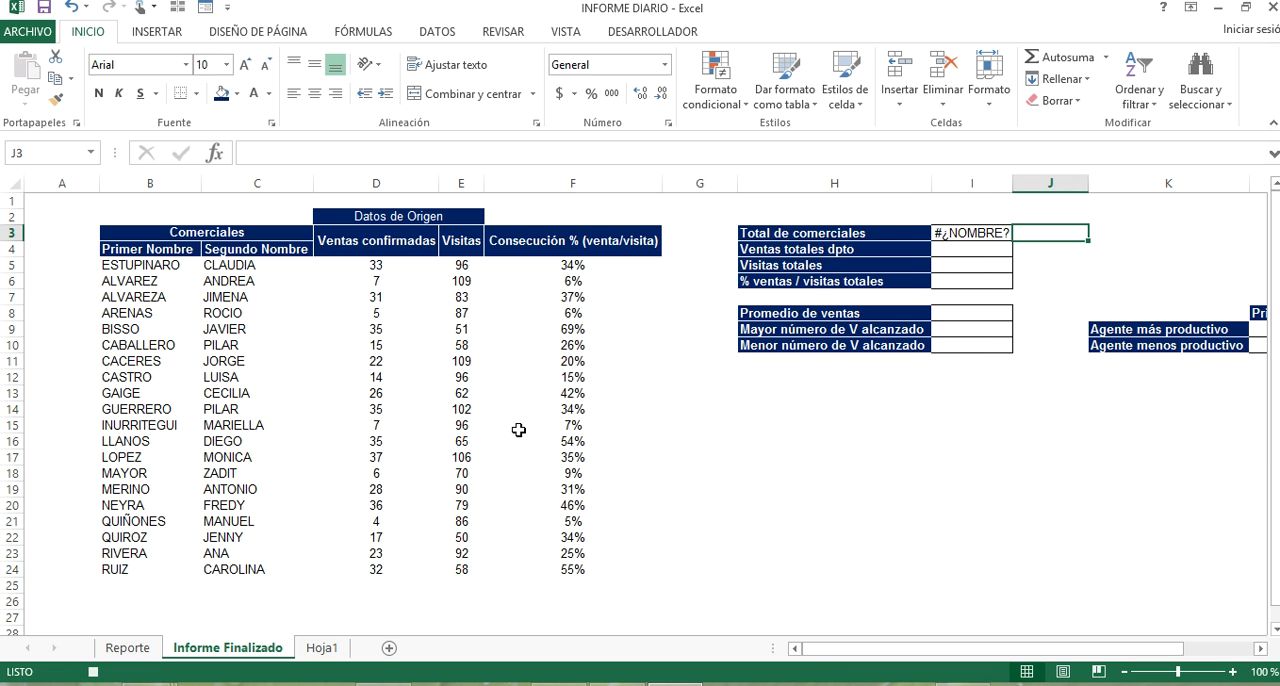
Count the sales agents in I3 (Total de comerciales) with the CONTARA function over B5:B24.
left_click(942, 231)
type("+contar")
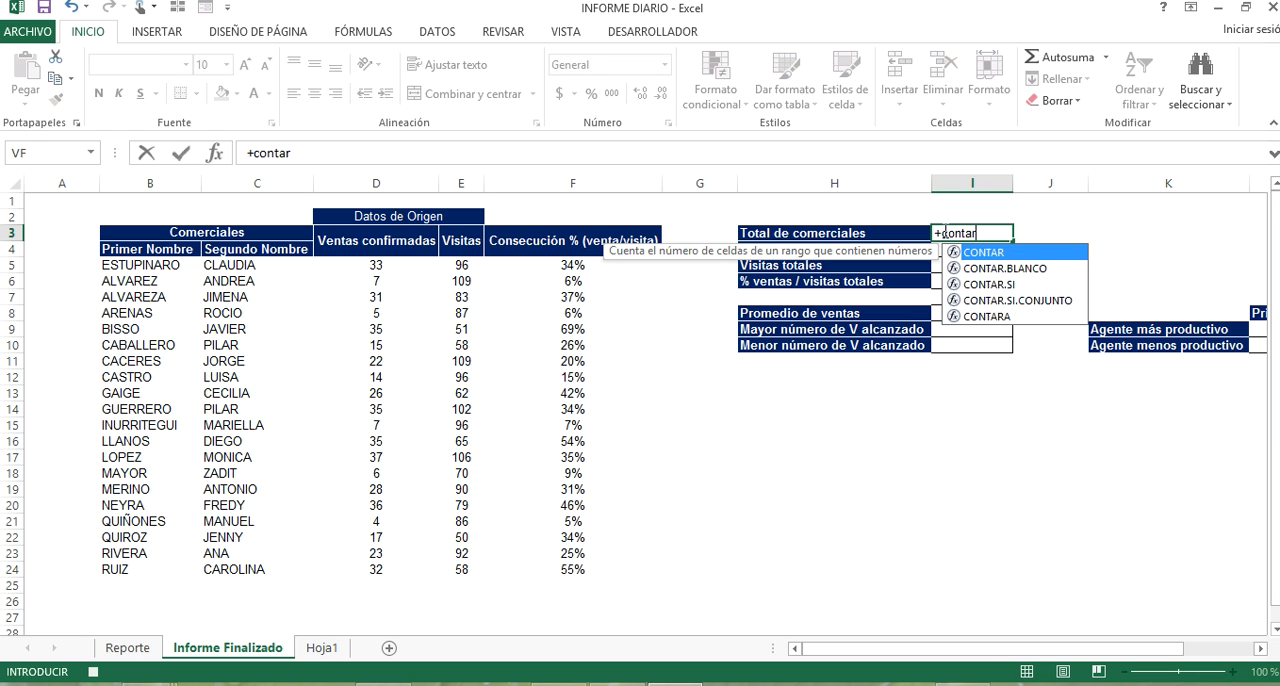
key("Down")
key("Down")
key("Down")
key("Down")
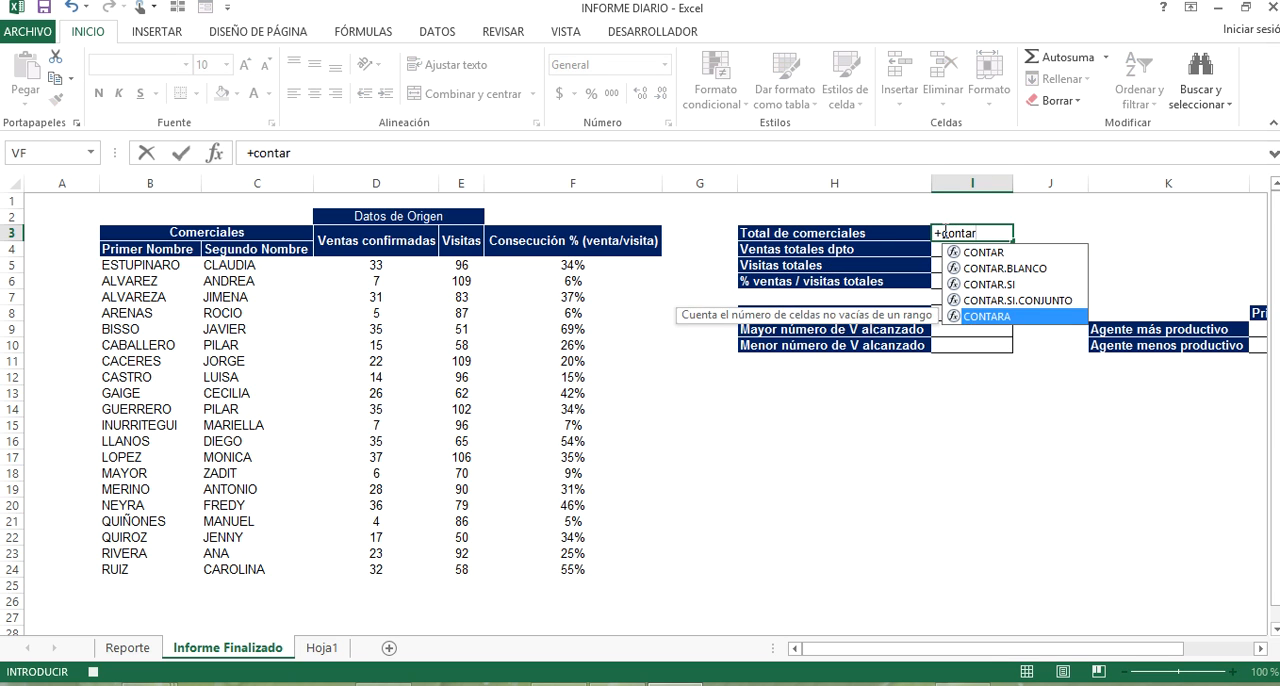
key("Tab")
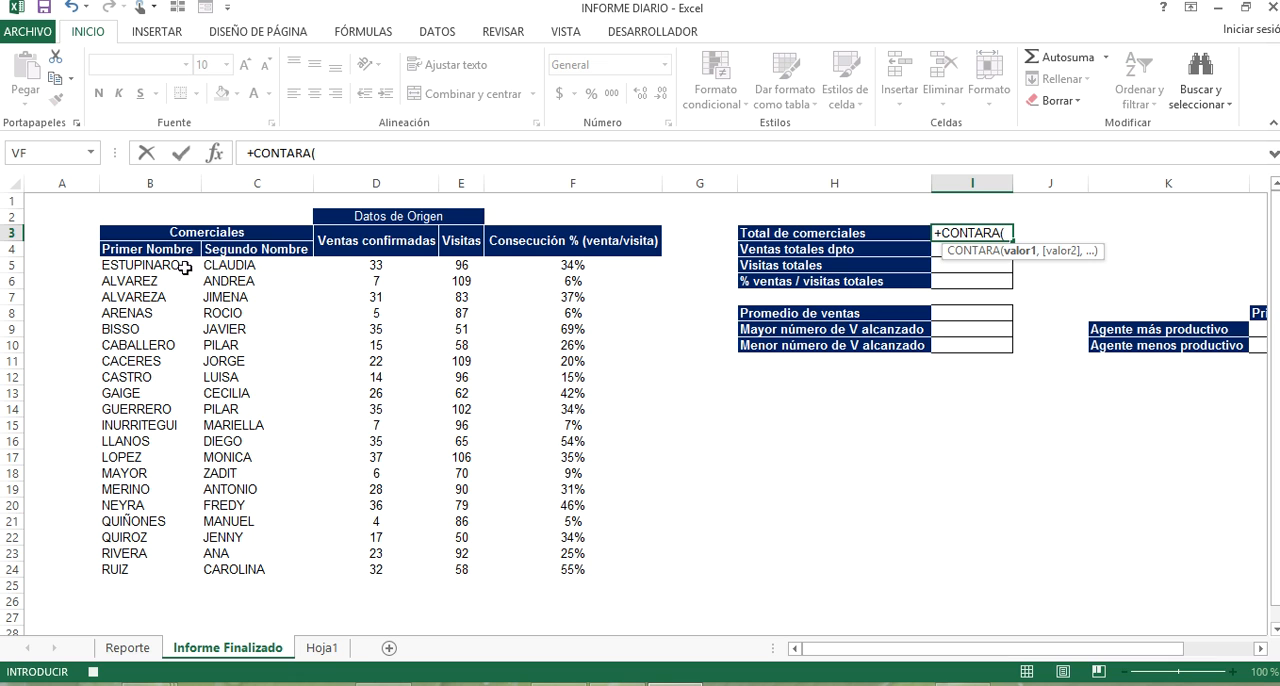
left_click_drag(163, 265, 157, 571)
key("Return")
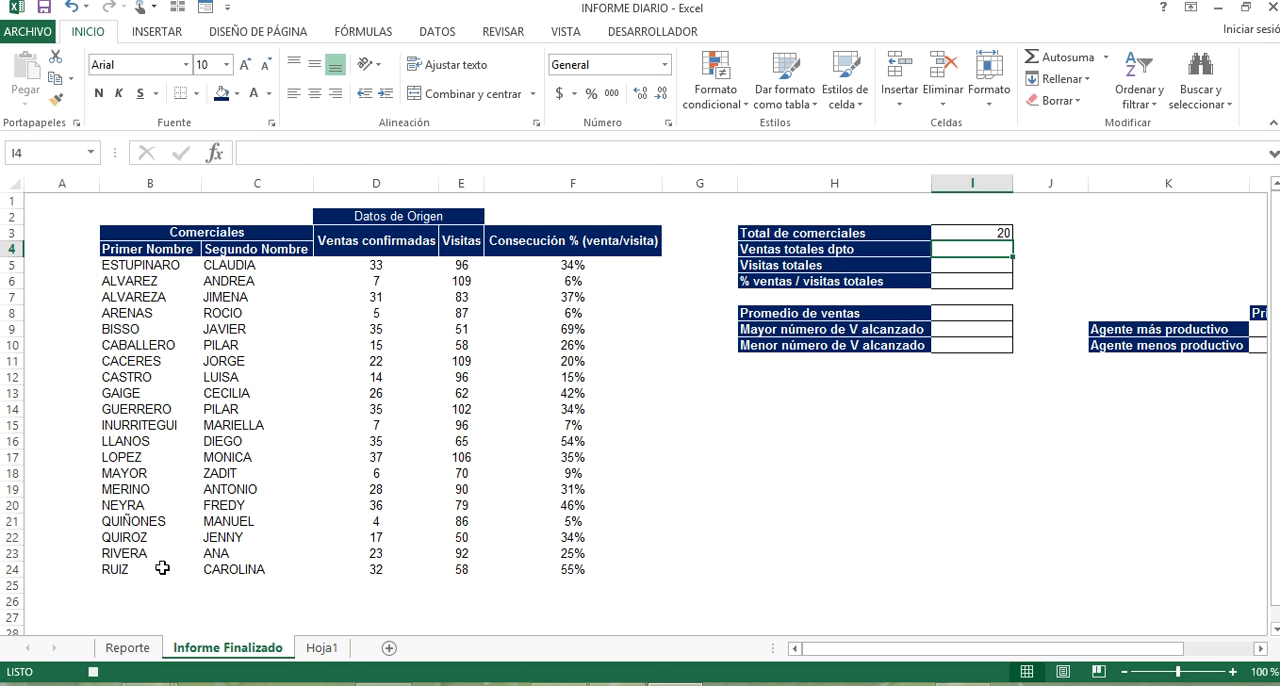
Total the department's sales in I4 with the SUMA function over D5:D24.
type("+")
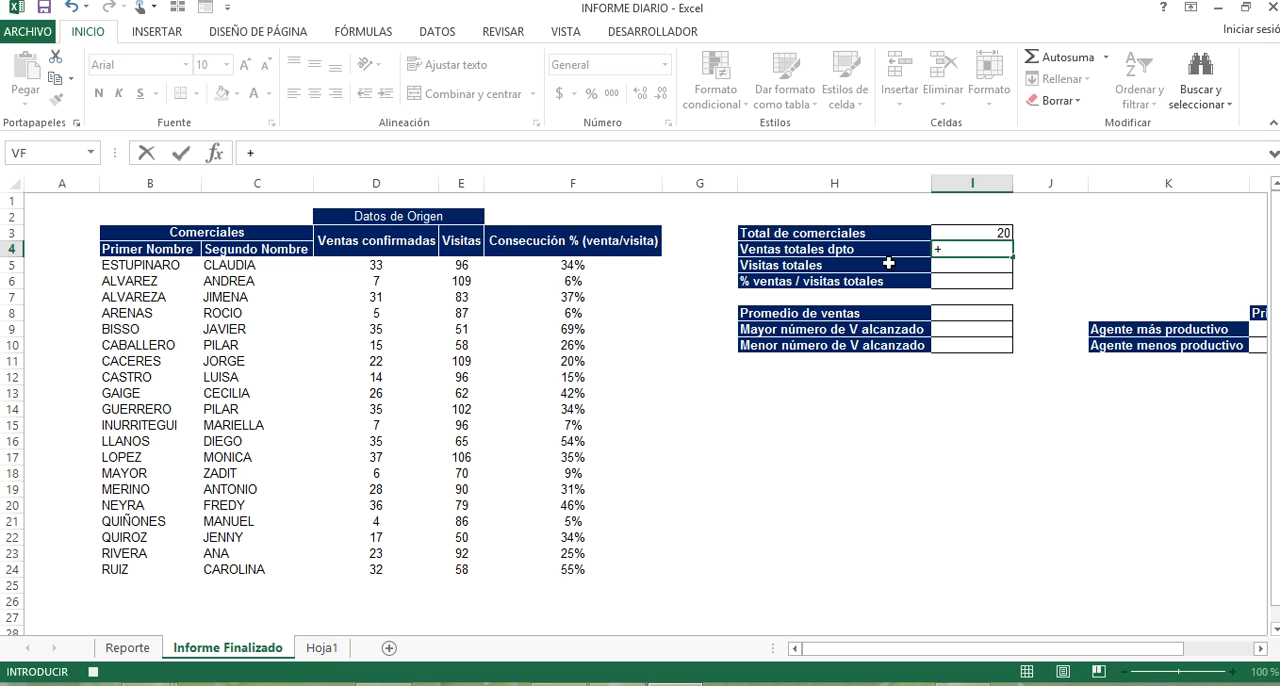
type("SUMA(")
left_click(376, 263)
key("ctrl+shift+Down")
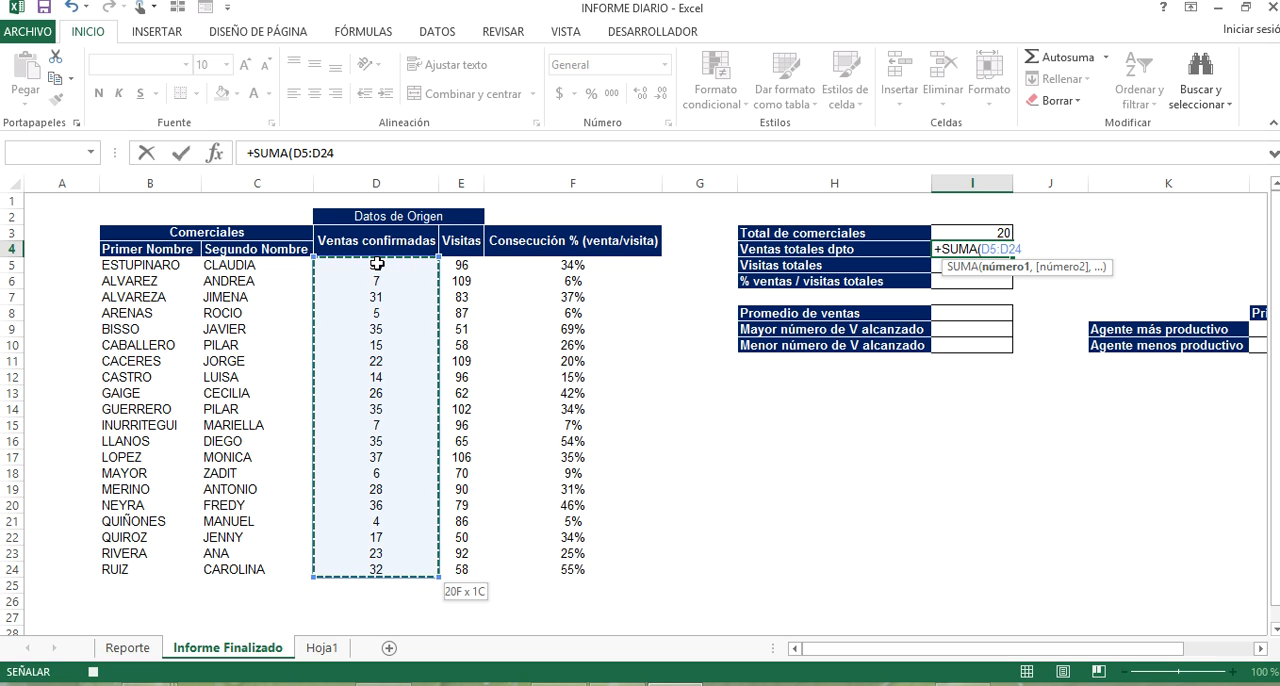
key("Return")
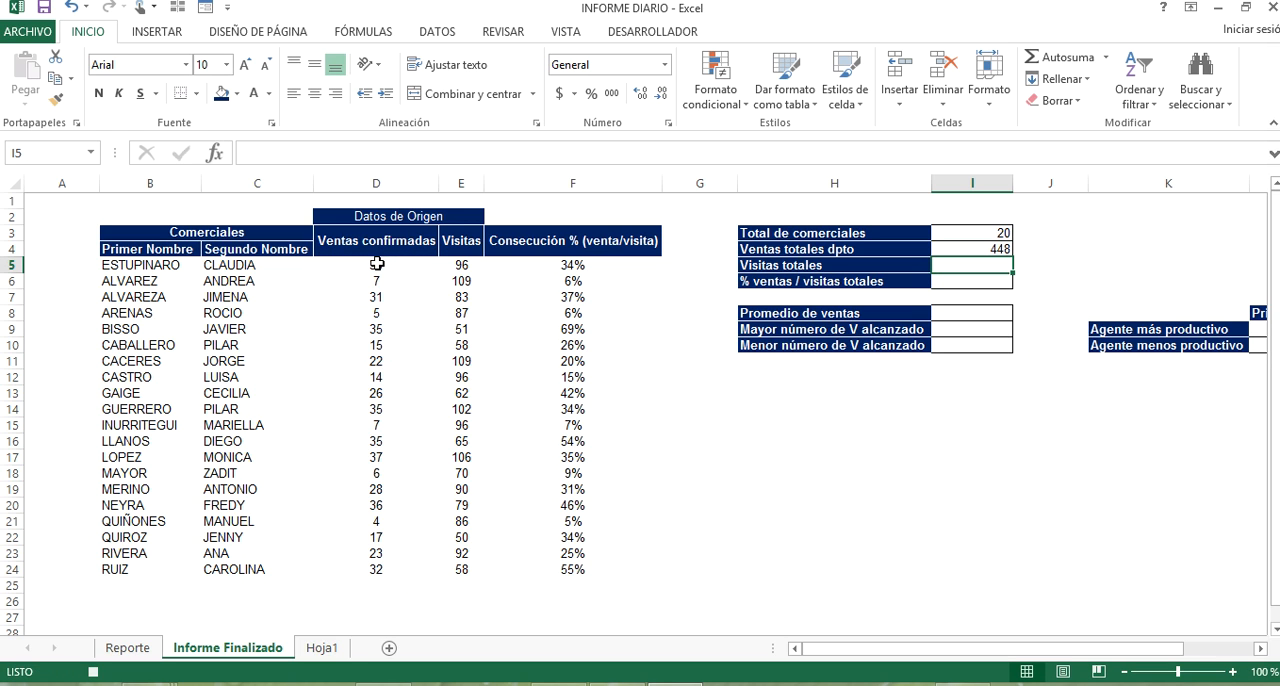
Total the visits in I5 with the SUMA function over E5:E24.
type("+SUMA(")
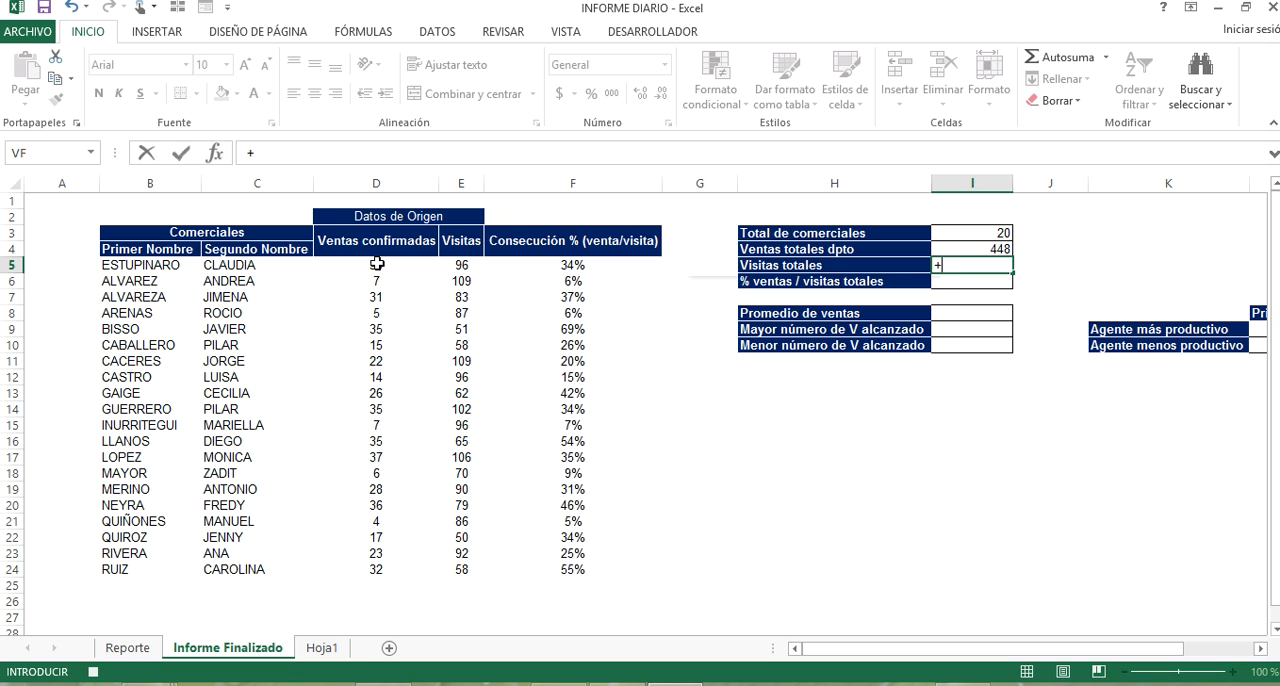
left_click(577, 265)
key("Left")
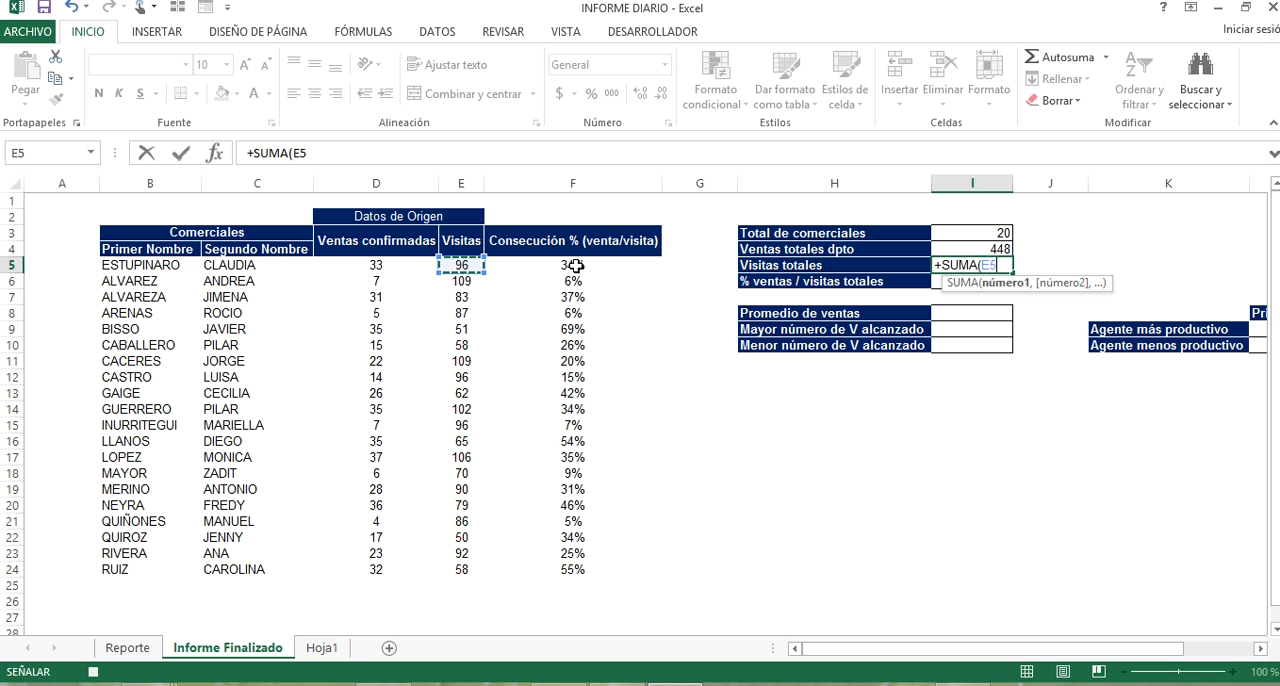
key("ctrl+shift+Down")
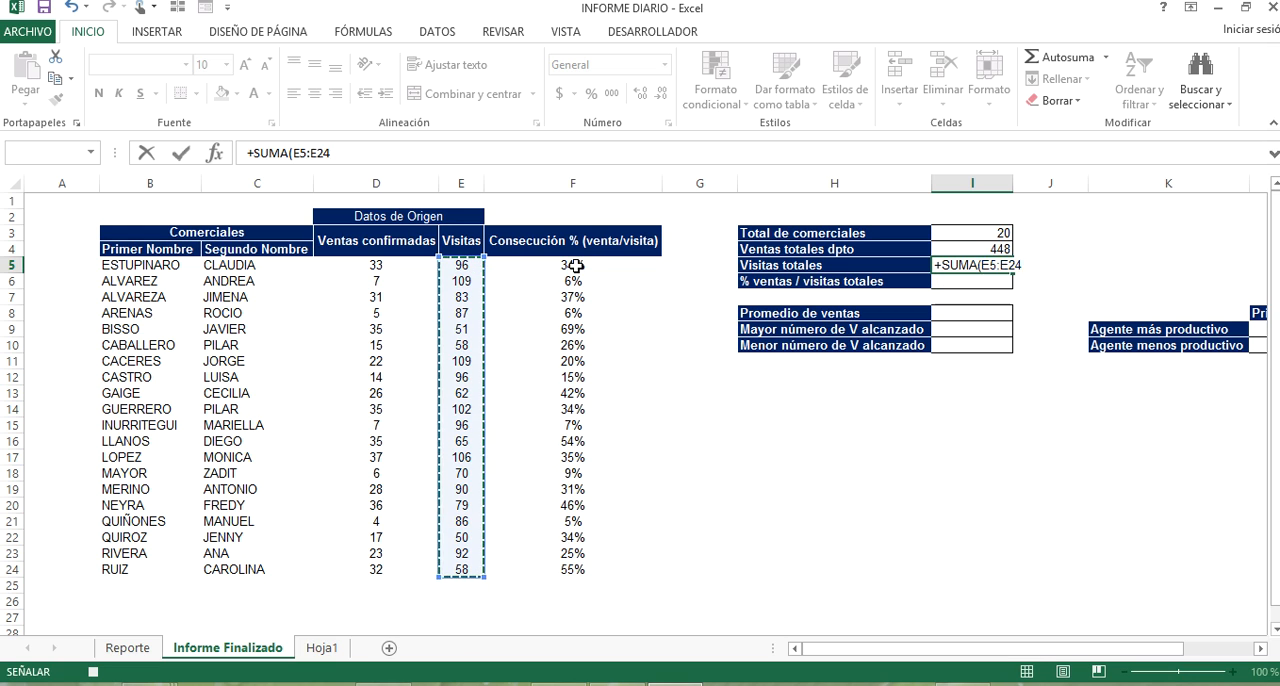
key("Return")
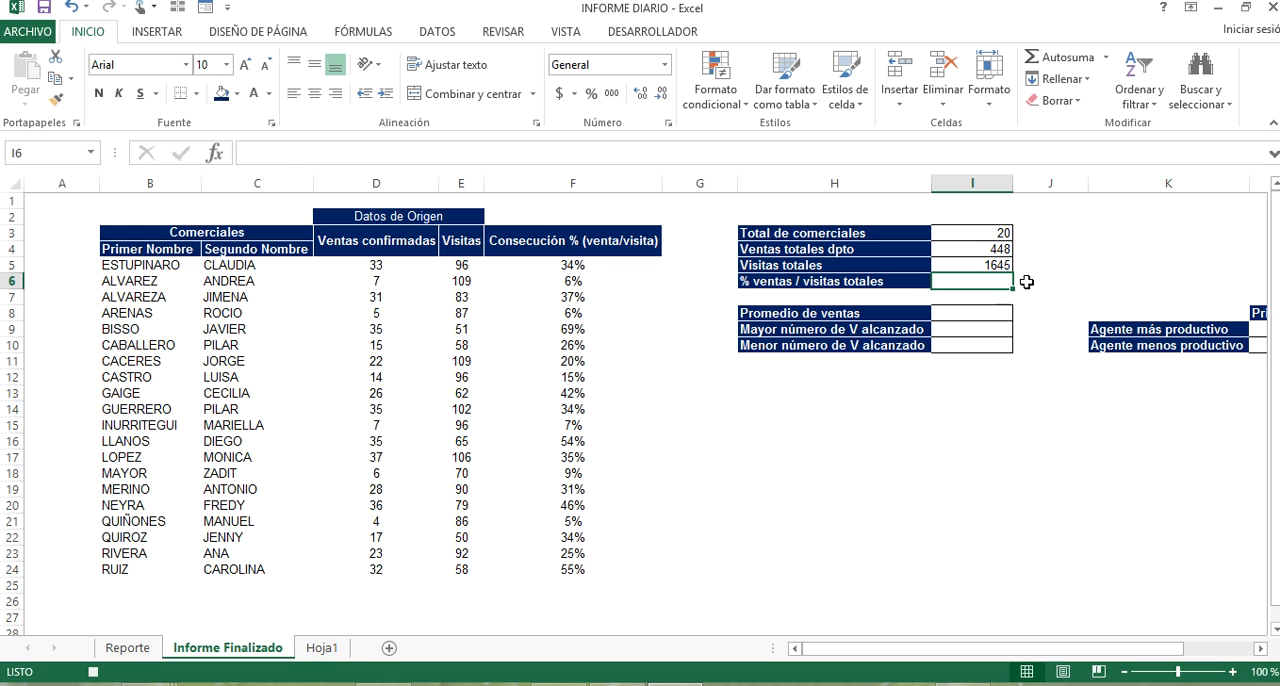
Calculate % ventas / visitas totales in I6 with +I4/I5 and format the cell as a percentage.
type("+")
key("Up")
key("Up")
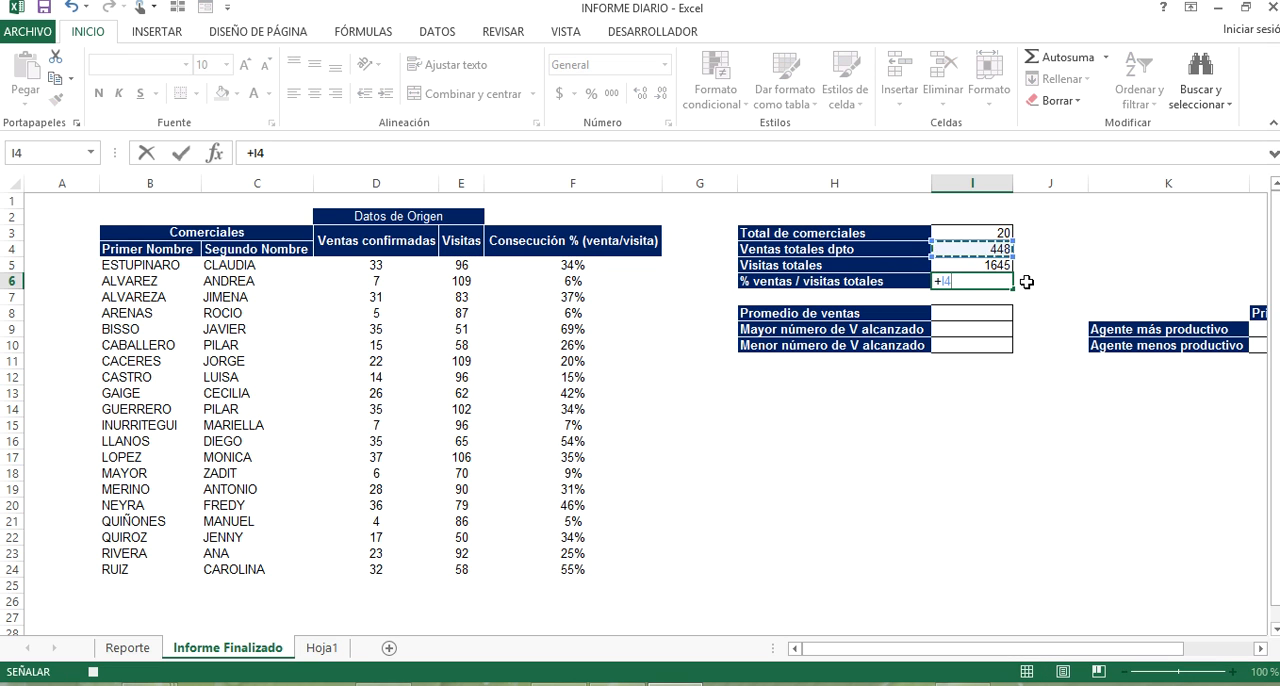
type("/")
key("Up")
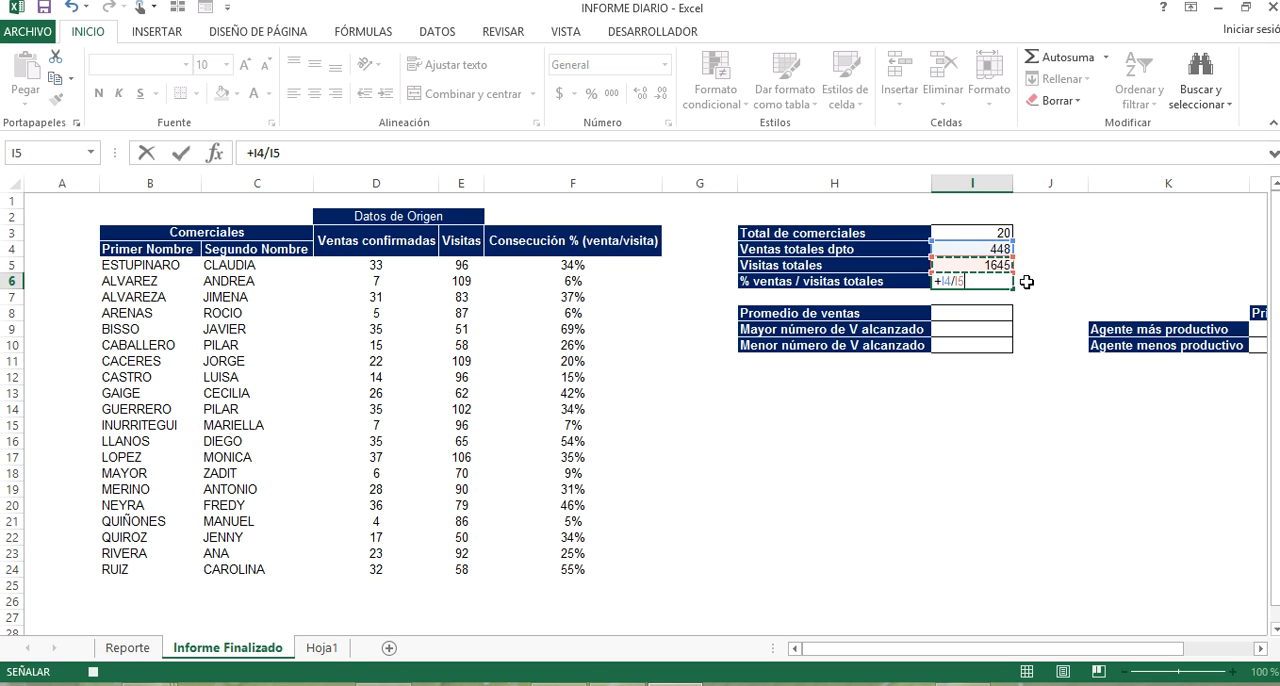
key("Return")
key("Up")
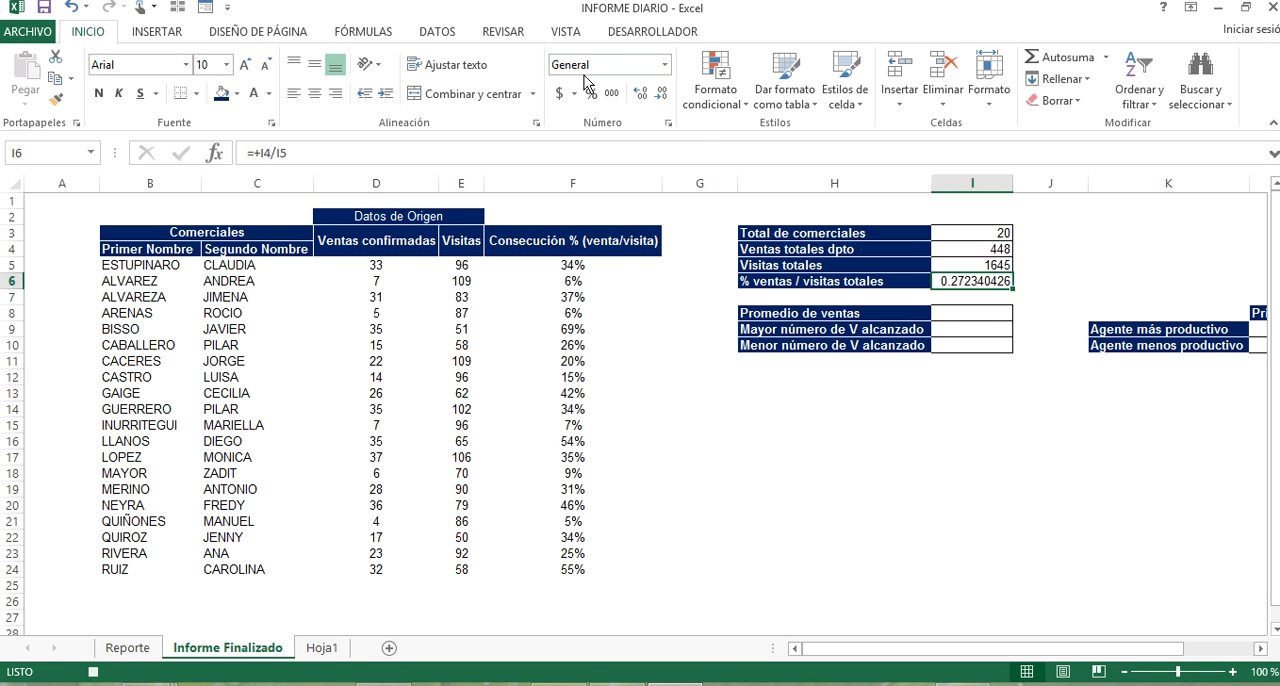
left_click(591, 93)
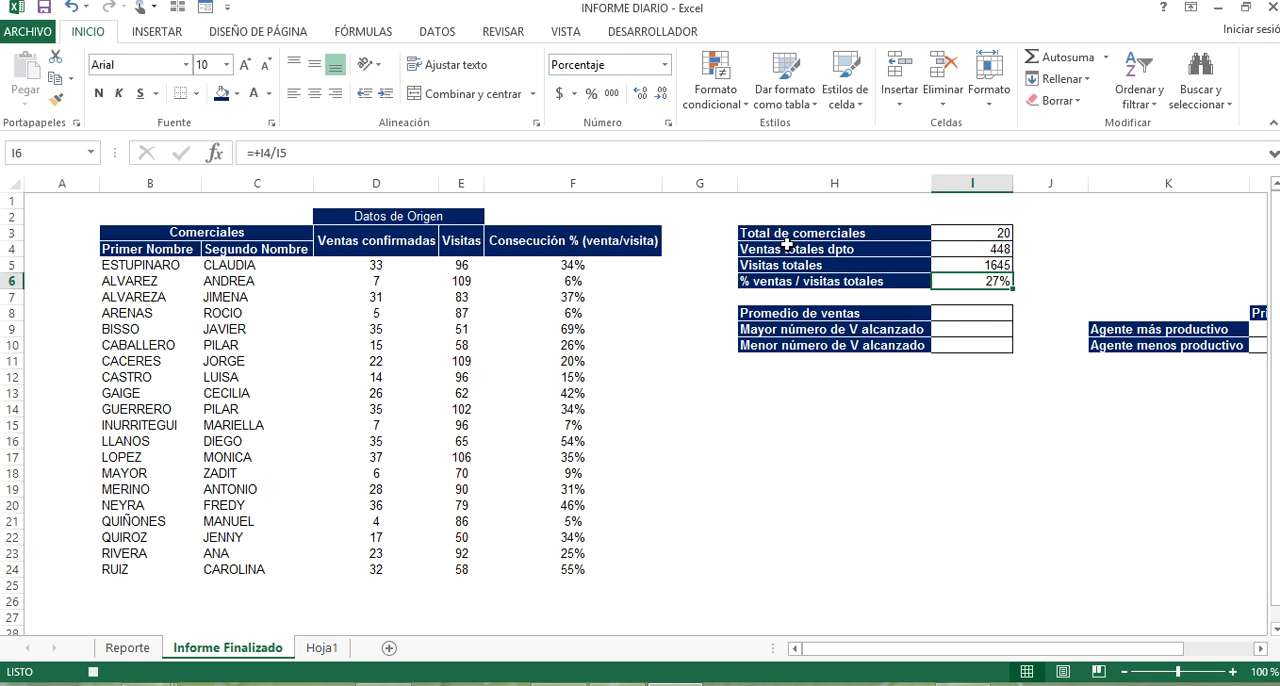
Calculate Promedio de ventas in I8 with the PROMEDIO function over D5:D24.
left_click(978, 318)
type("+PROMEDIO(")
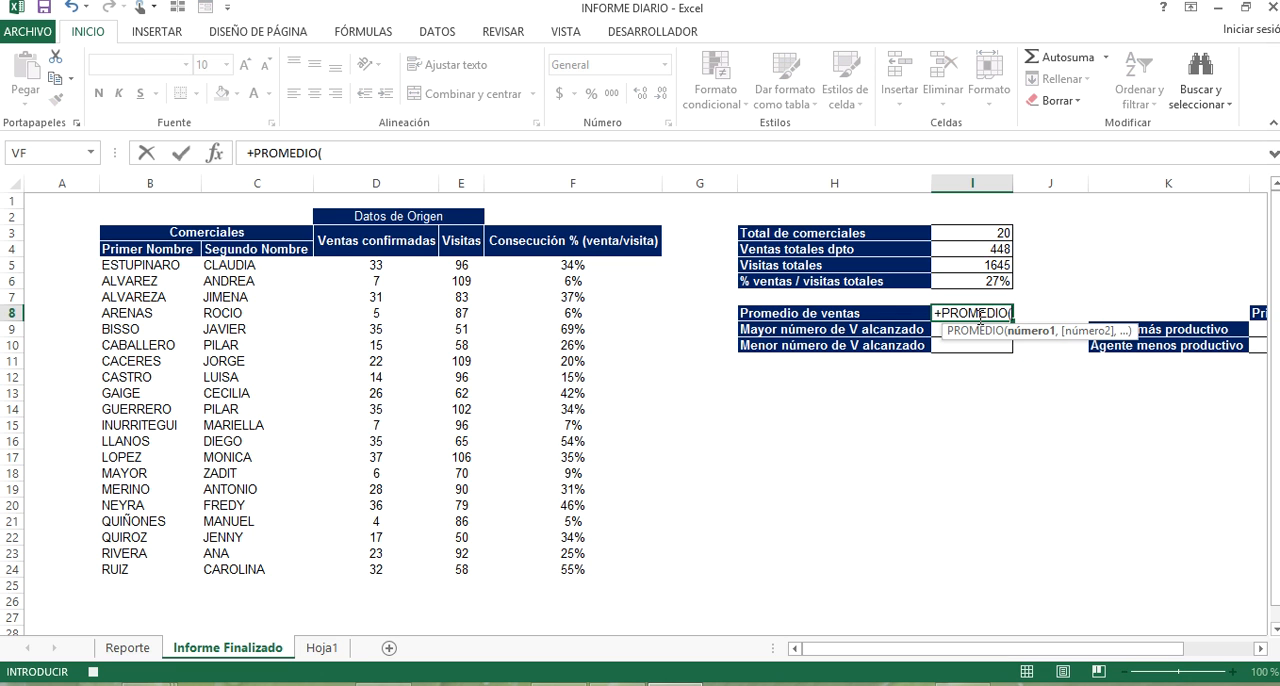
left_click(410, 263)
key("ctrl+shift+Down")
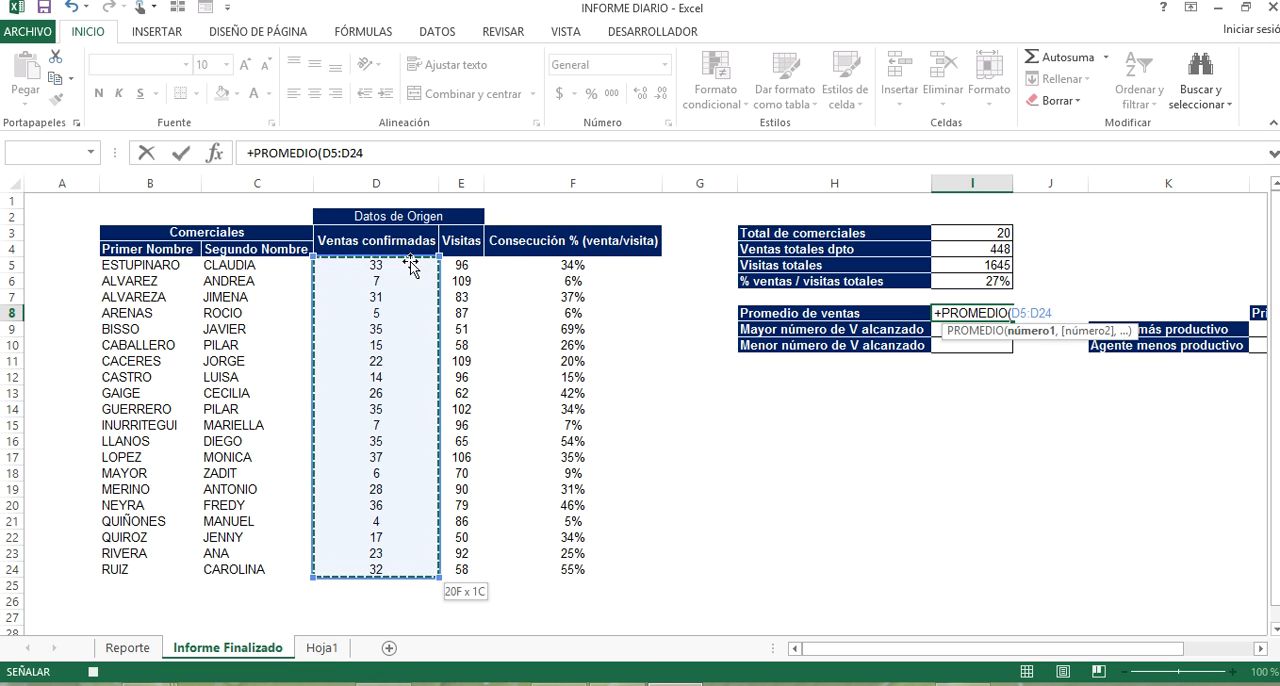
key("Return")
Find the highest sales figure in I9 with the MAX function over D5:D24.
type("+")
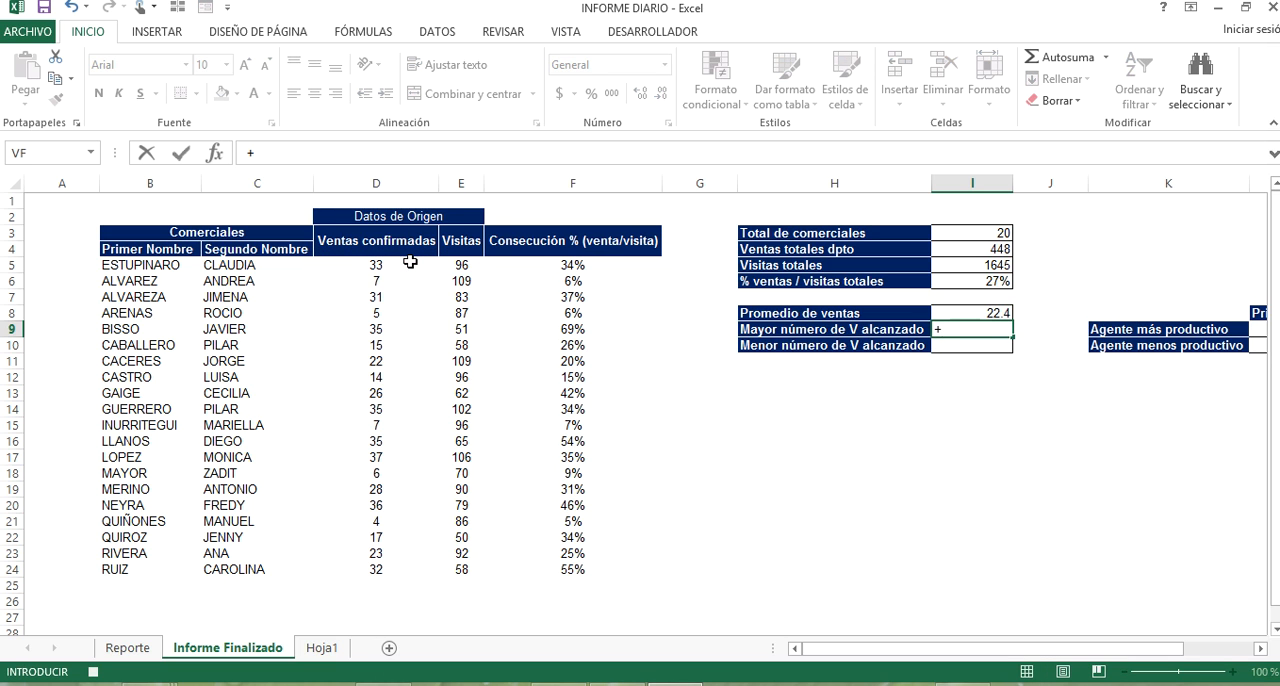
type("max")
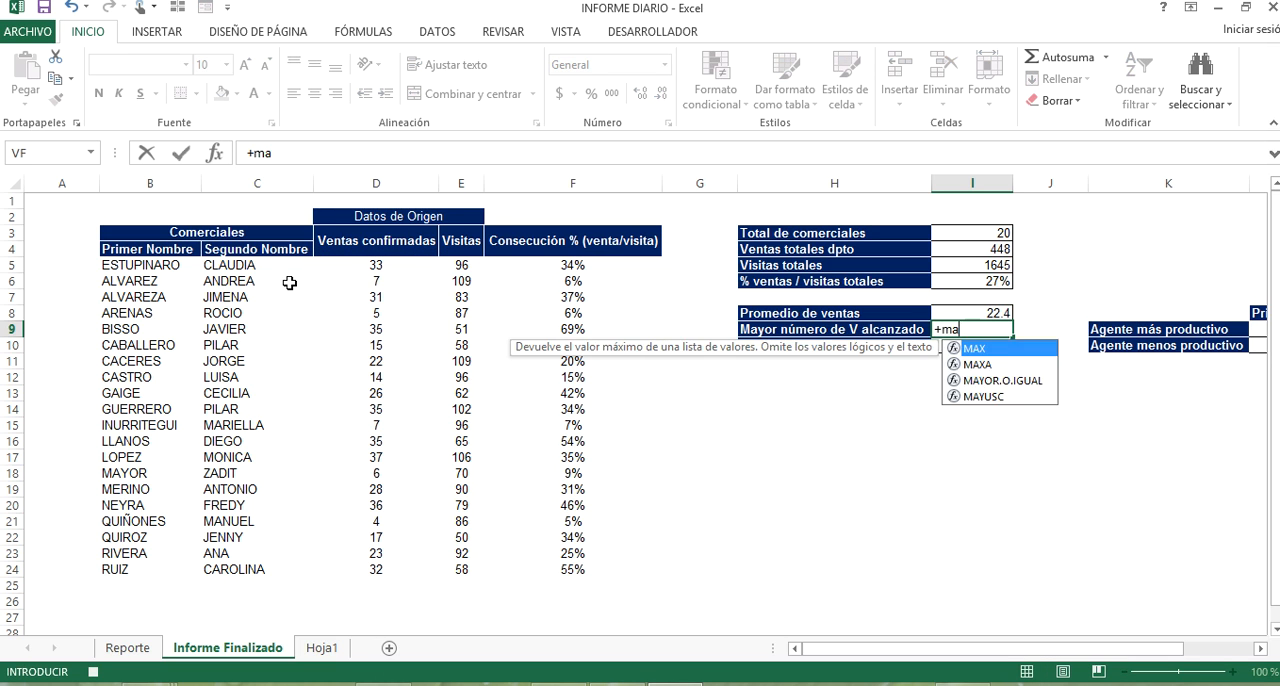
key("Tab")
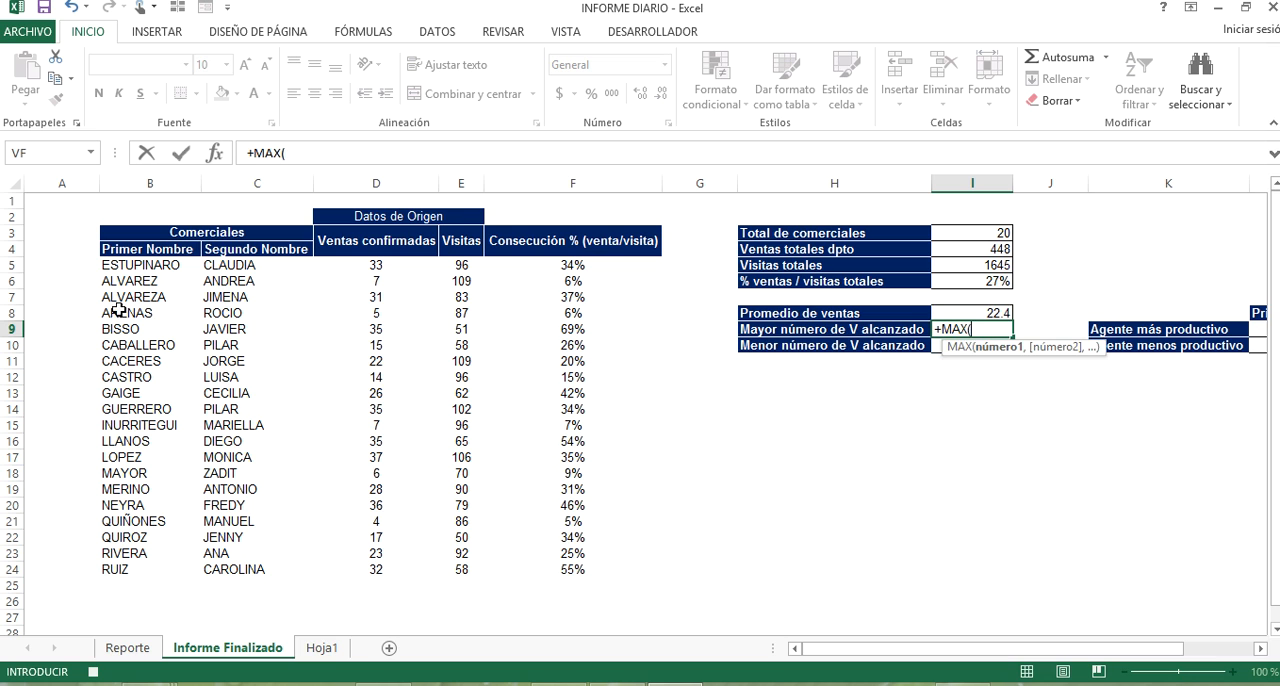
left_click(389, 277)
key("ctrl+shift+Down")
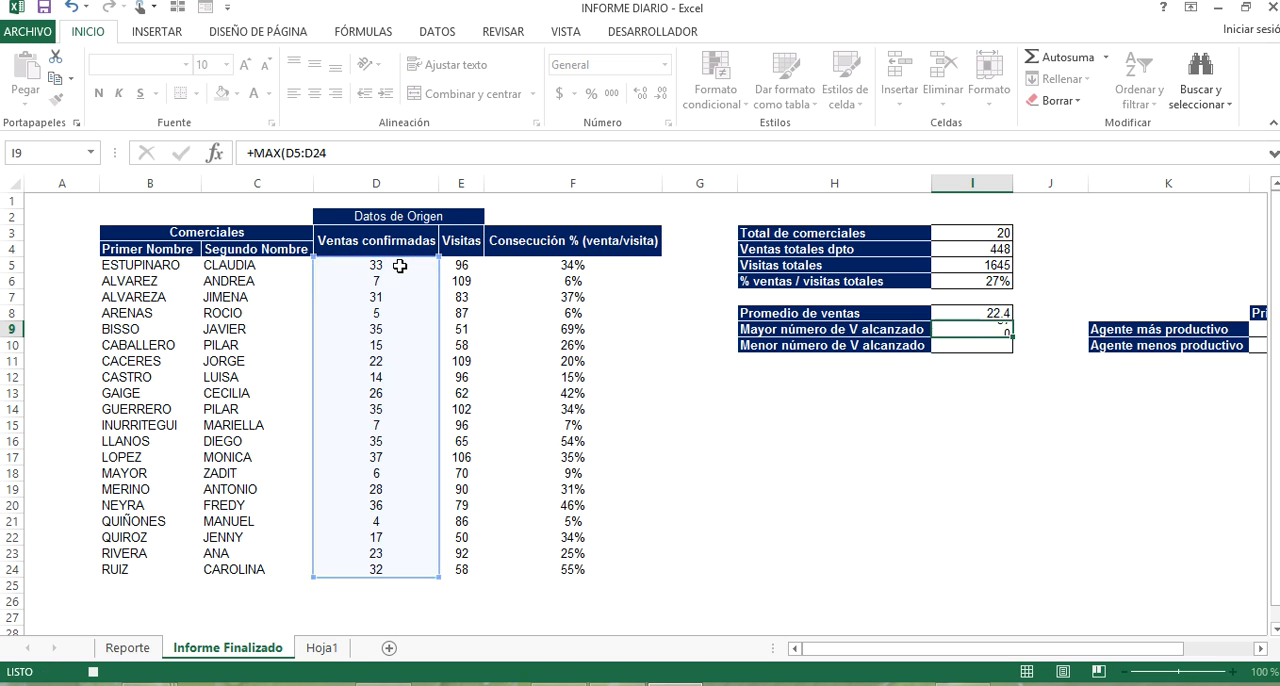
key("Return")
Find the lowest sales figure in I10 with the MIN function over D5:D24.
type("+min")
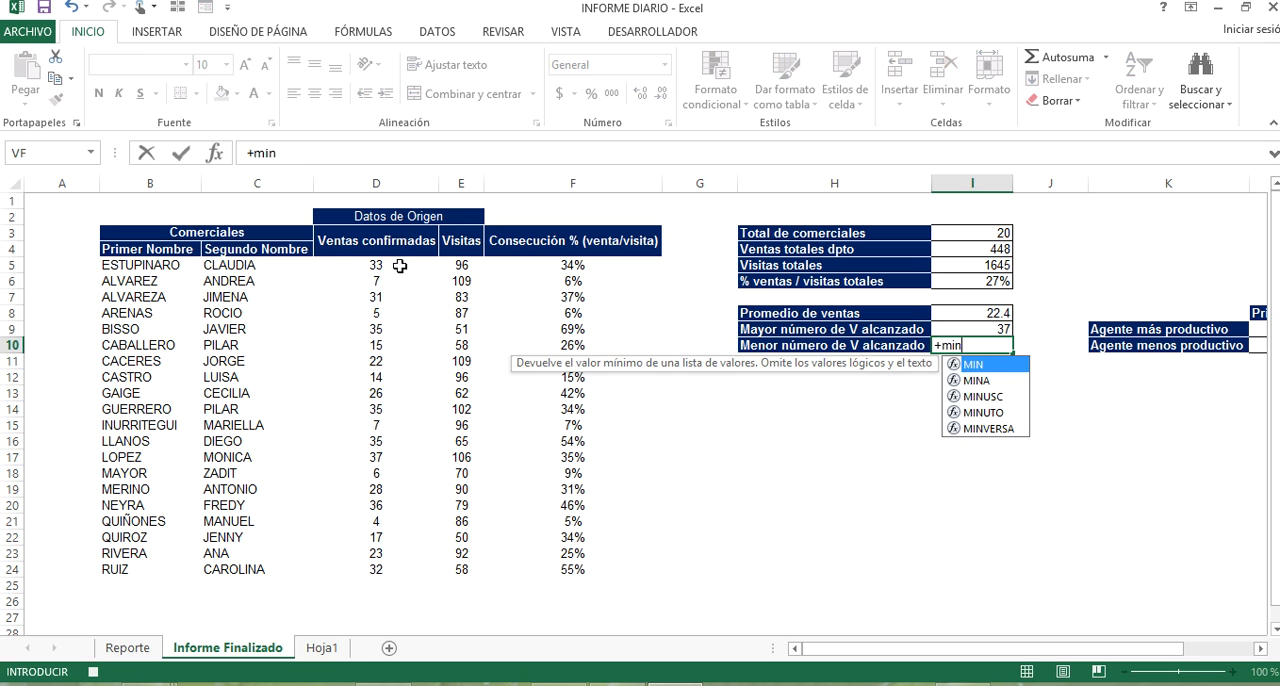
key("Tab")
left_click(415, 262)
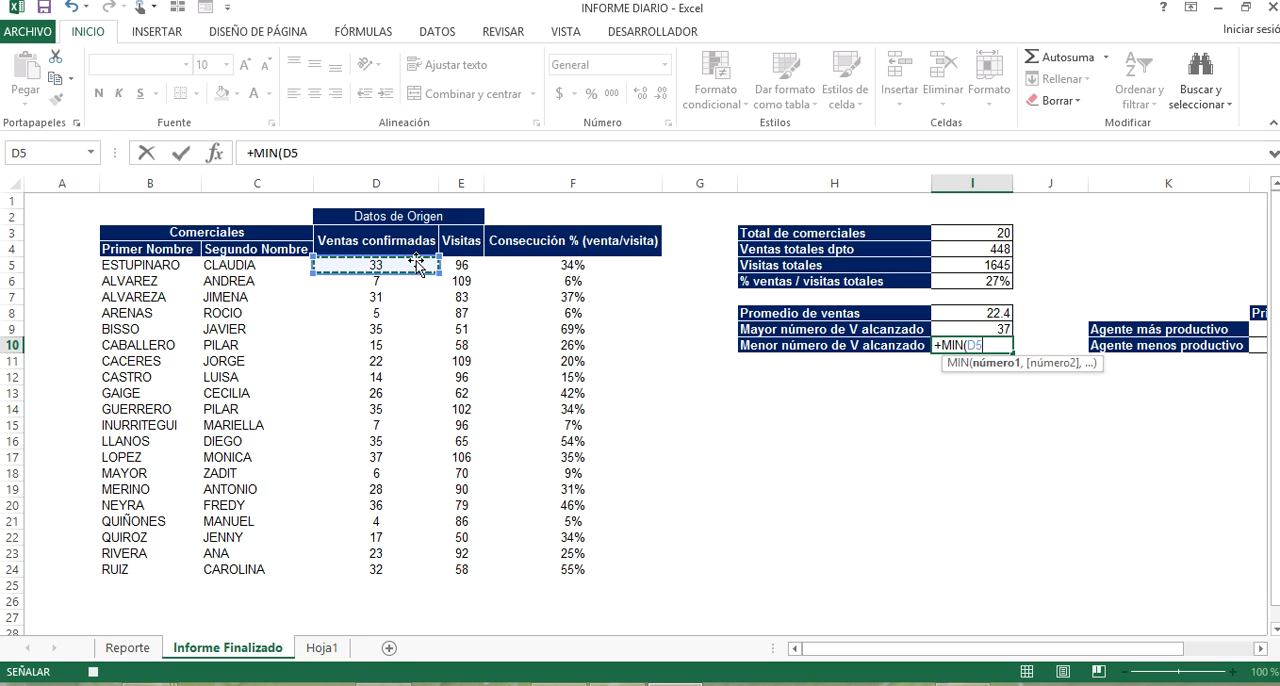
key("ctrl+shift+Down")
key("Return")
key("Right")
key("Right")
key("Right")
key("Right")
key("Right")
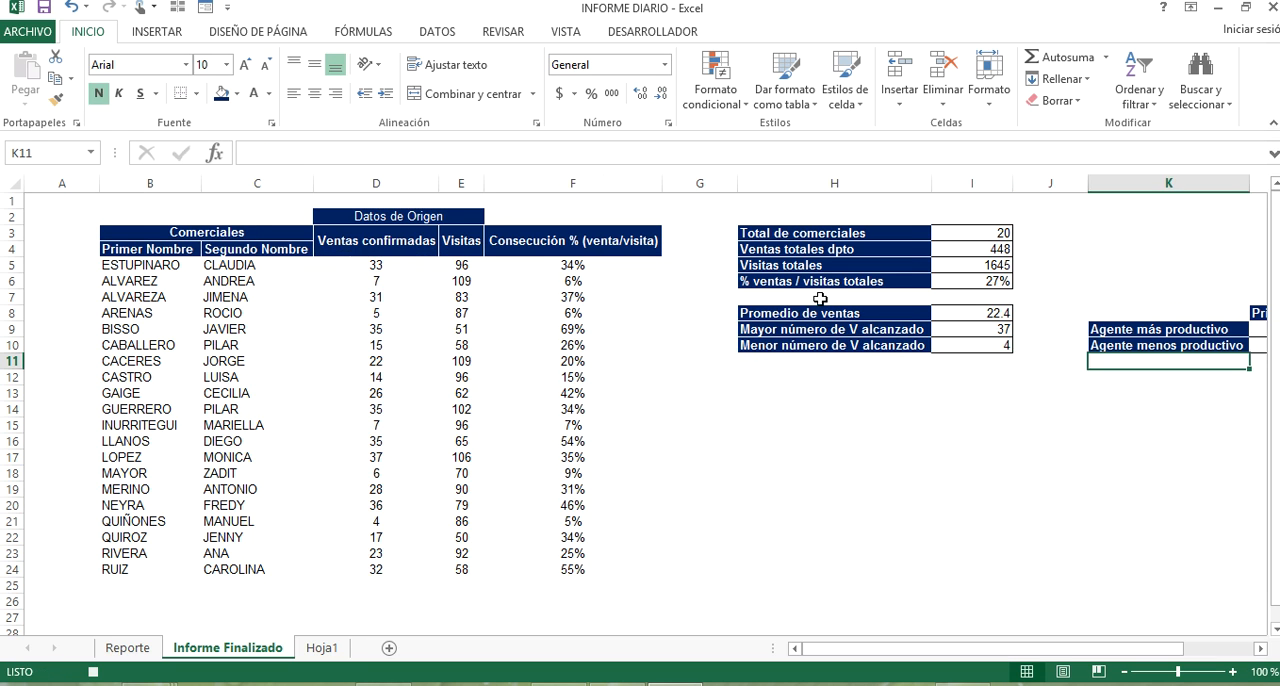
left_click(1002, 324)
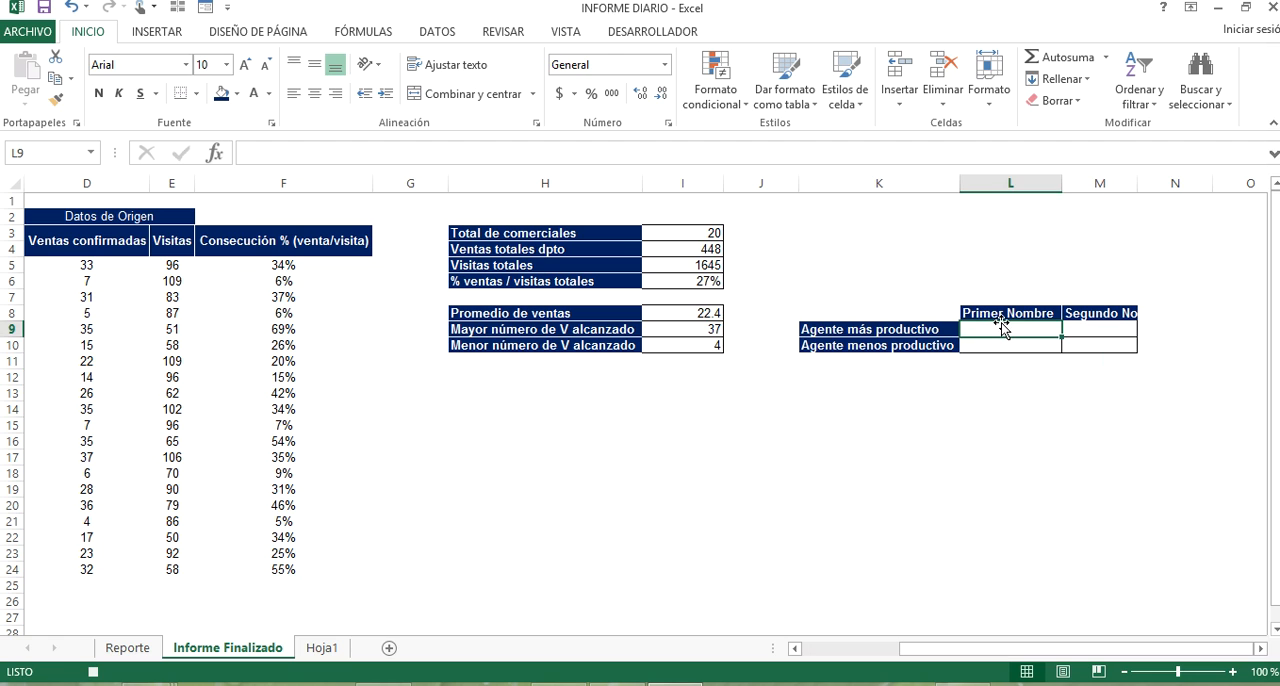
type("+bb")
key("BackSpace")
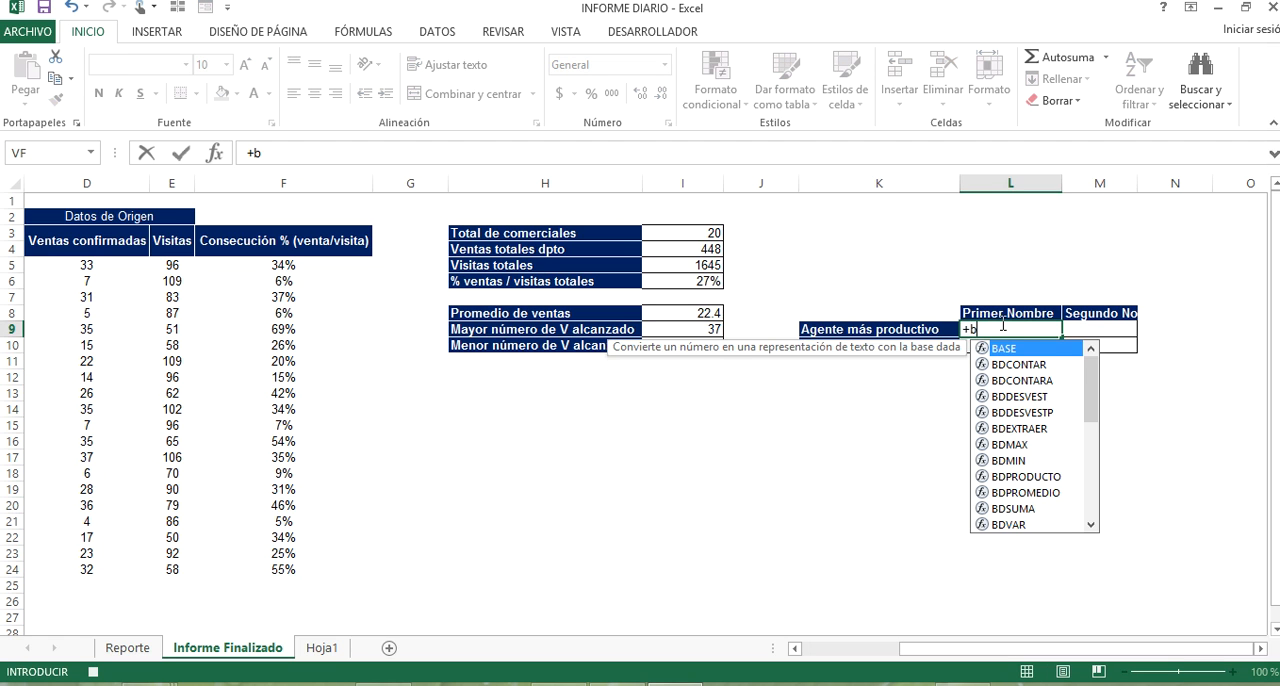
type("u")
key("Escape")
key("Escape")
Copy the Ventas confirmadas figures in D5:D24 and paste them as values into column A starting at A5.
left_click_drag(1063, 649, 886, 652)
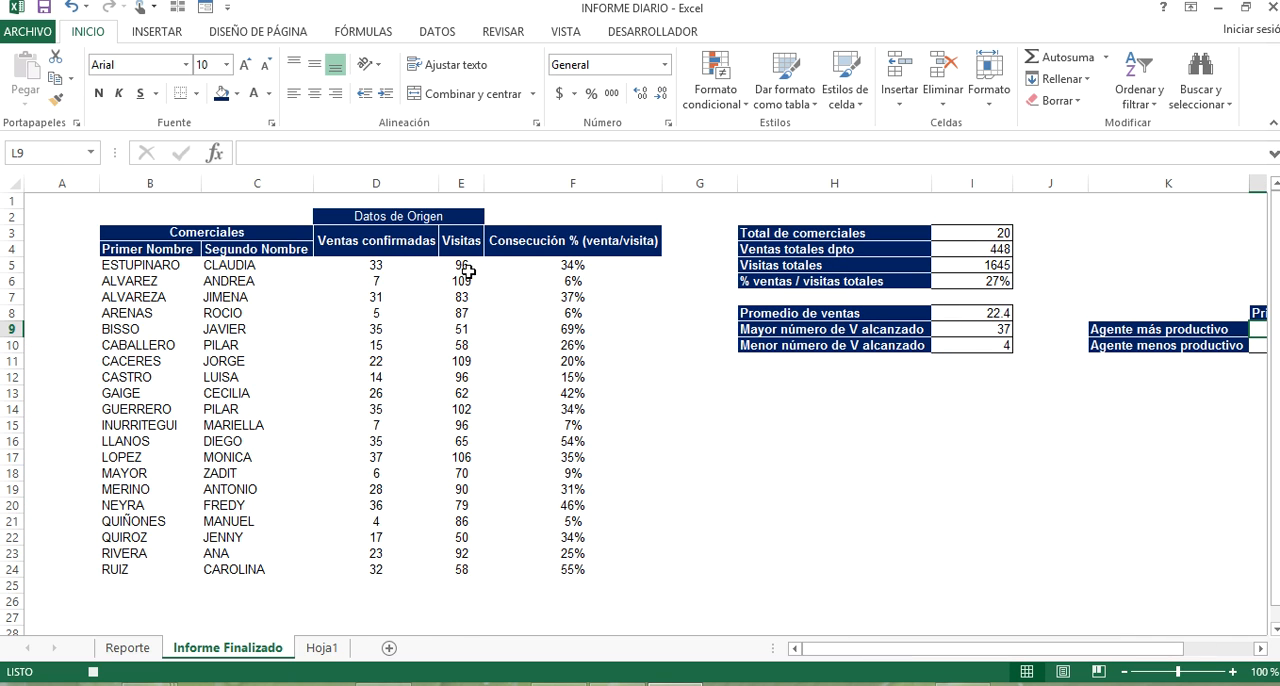
left_click(380, 265)
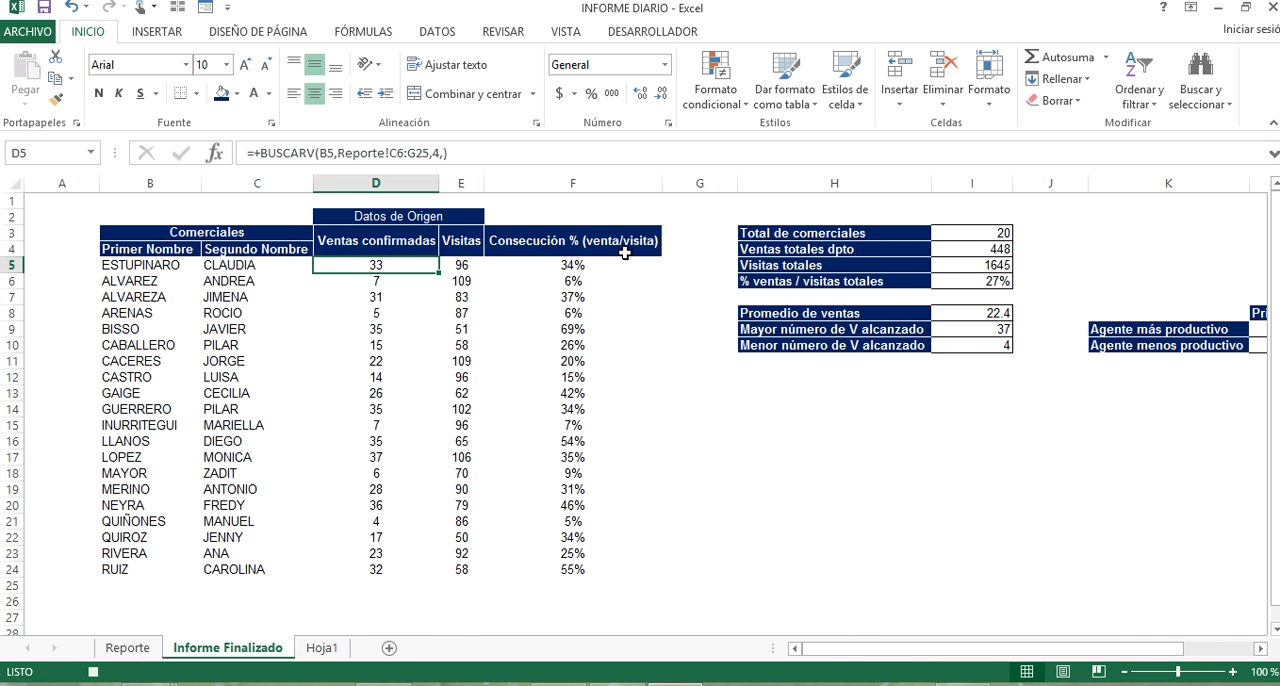
key("shift+Left")
key("shift+Left")
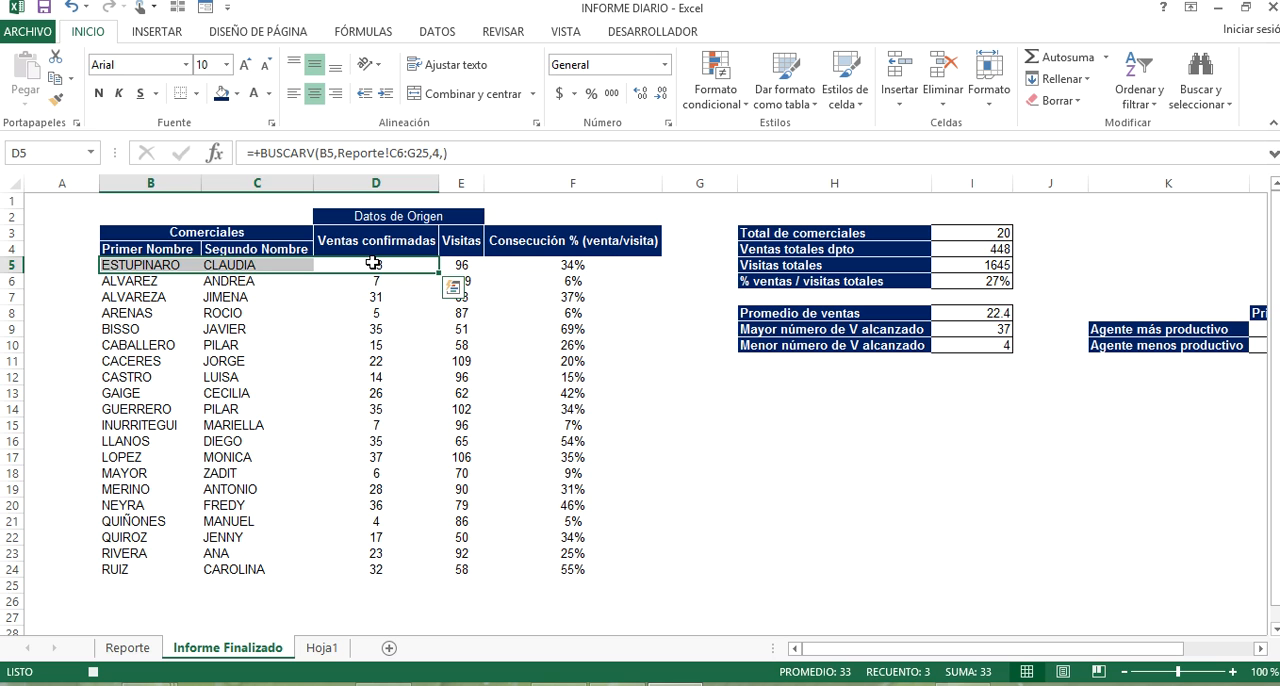
left_click(373, 262)
key("shift+Down")
key("shift+Down")
key("shift+Down")
key("shift+Down")
key("shift+Down")
key("shift+Down")
key("shift+Down")
key("shift+Down")
key("shift+Down")
key("shift+Down")
key("shift+Down")
key("shift+Down")
key("shift+Down")
key("shift+Down")
key("shift+Down")
key("shift+Down")
key("shift+Down")
key("shift+Down")
key("shift+Down")
key("ctrl+c")
right_click(67, 268)
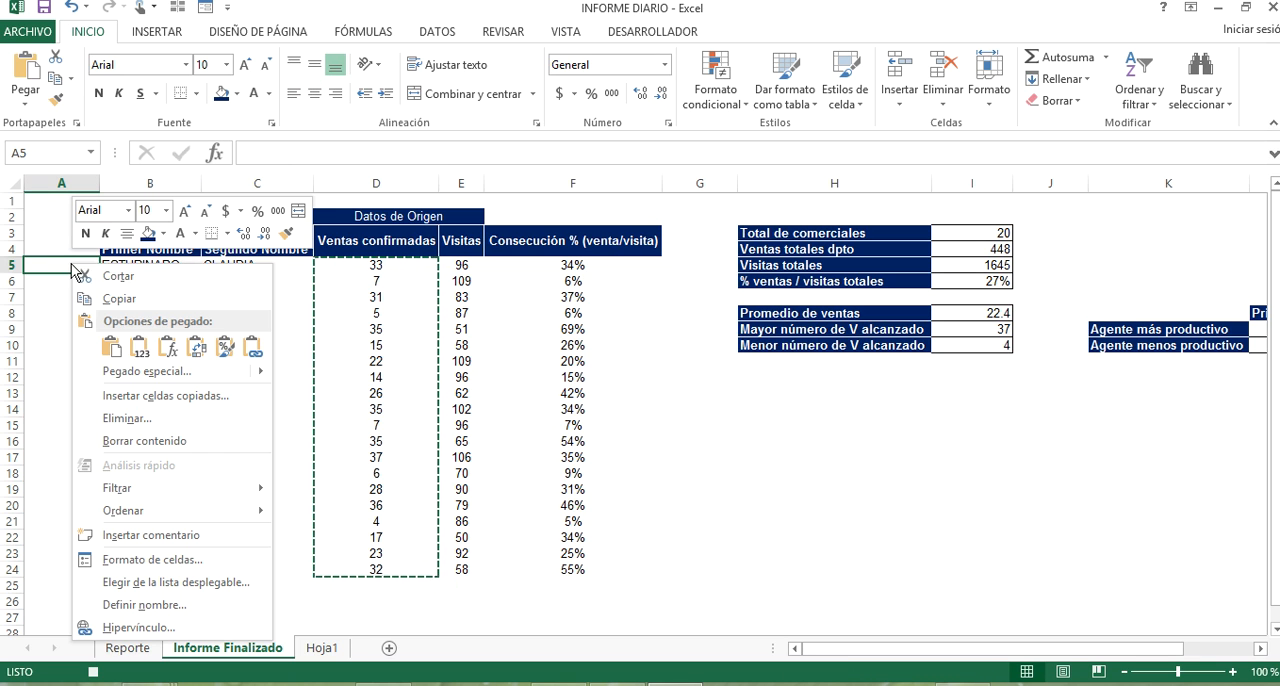
left_click(148, 352)
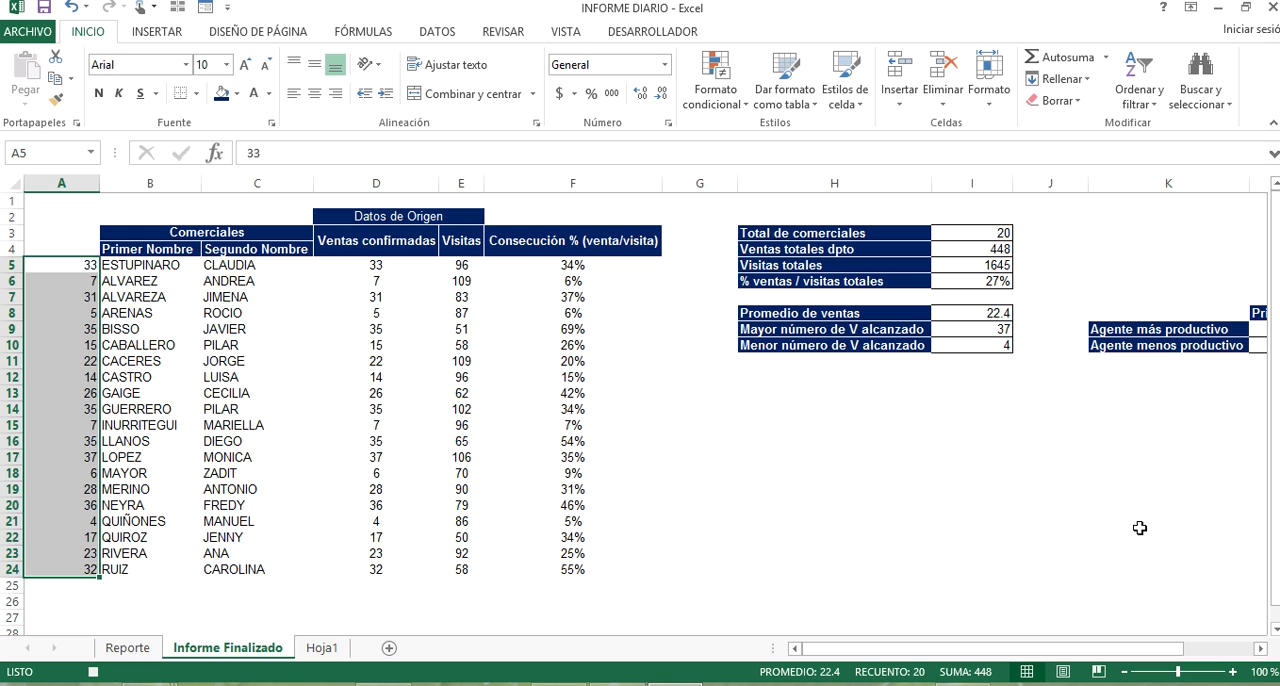
Start a BUSCARV formula in L9, the Primer Nombre of Agente más productivo, with I9 as the lookup value.
left_click(1153, 363)
key("ctrl+n")
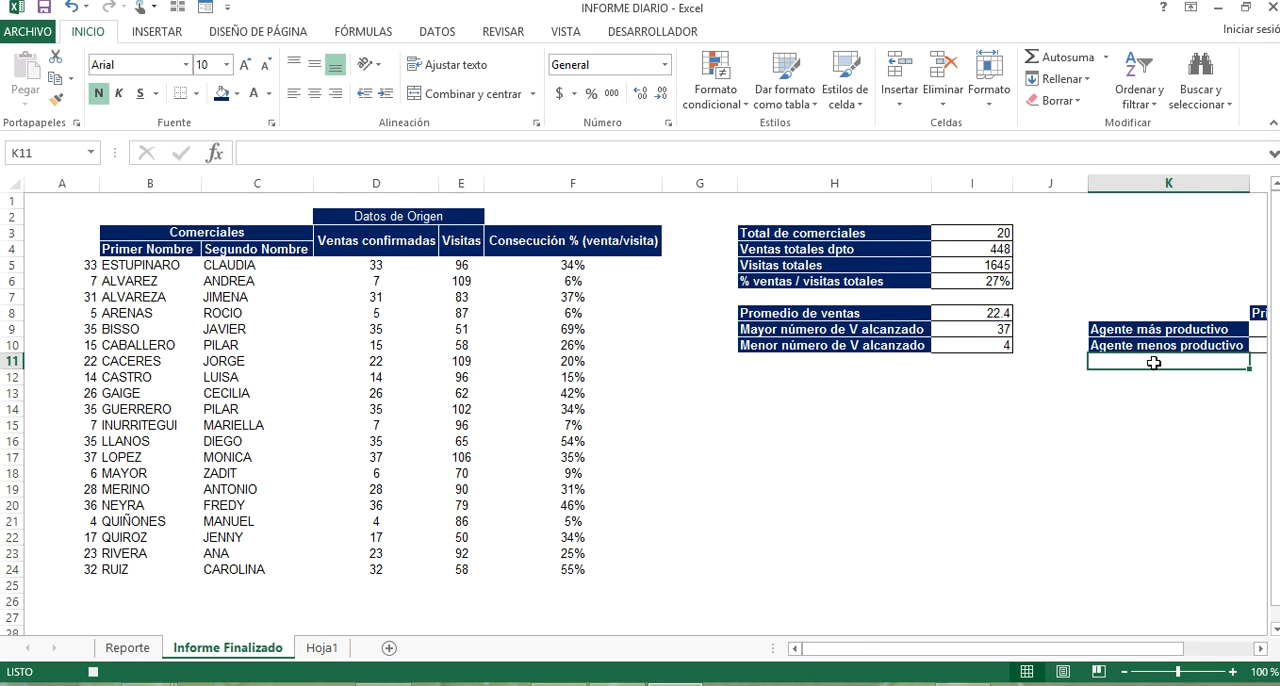
key("Right")
key("Up")
key("Up")
type("+")
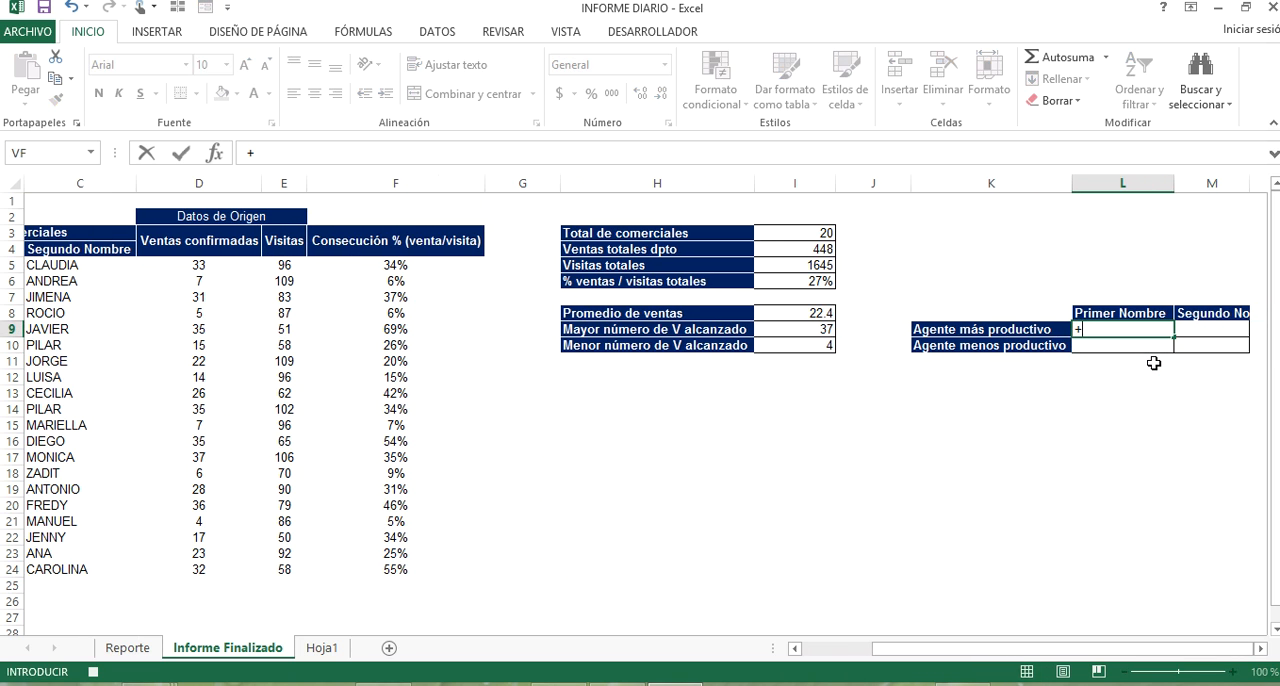
type("buscar")
left_click(1130, 380)
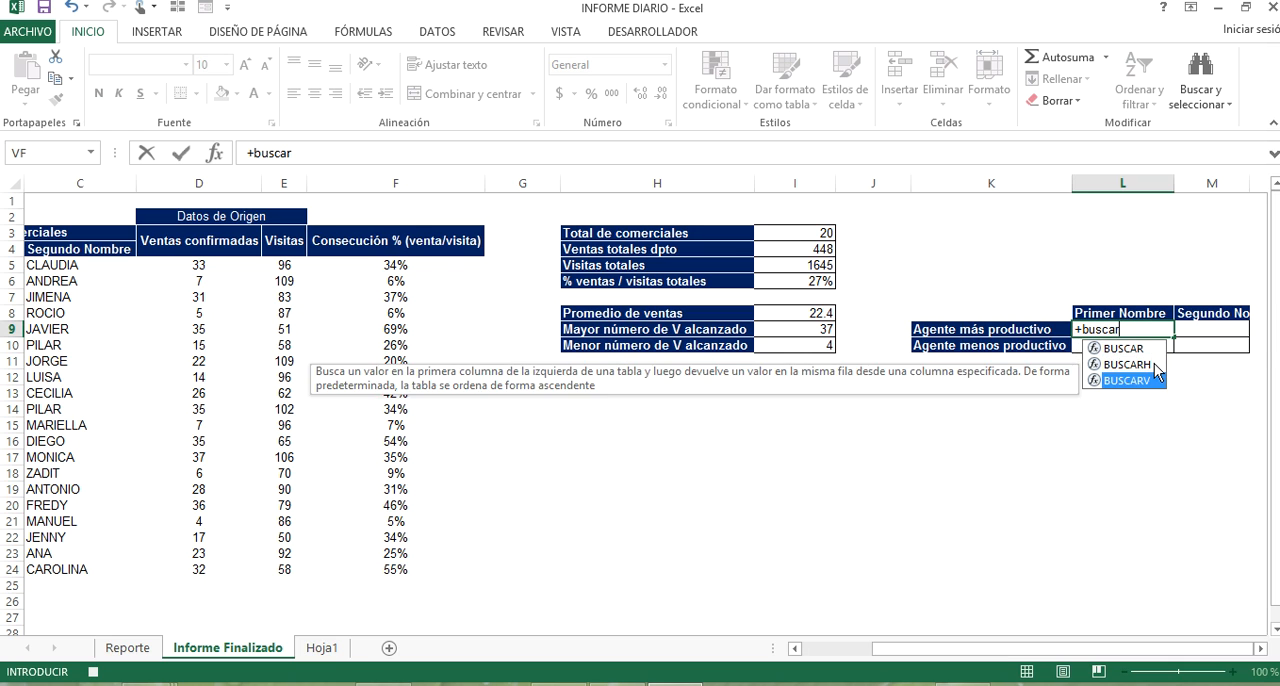
key("Tab")
left_click(824, 328)
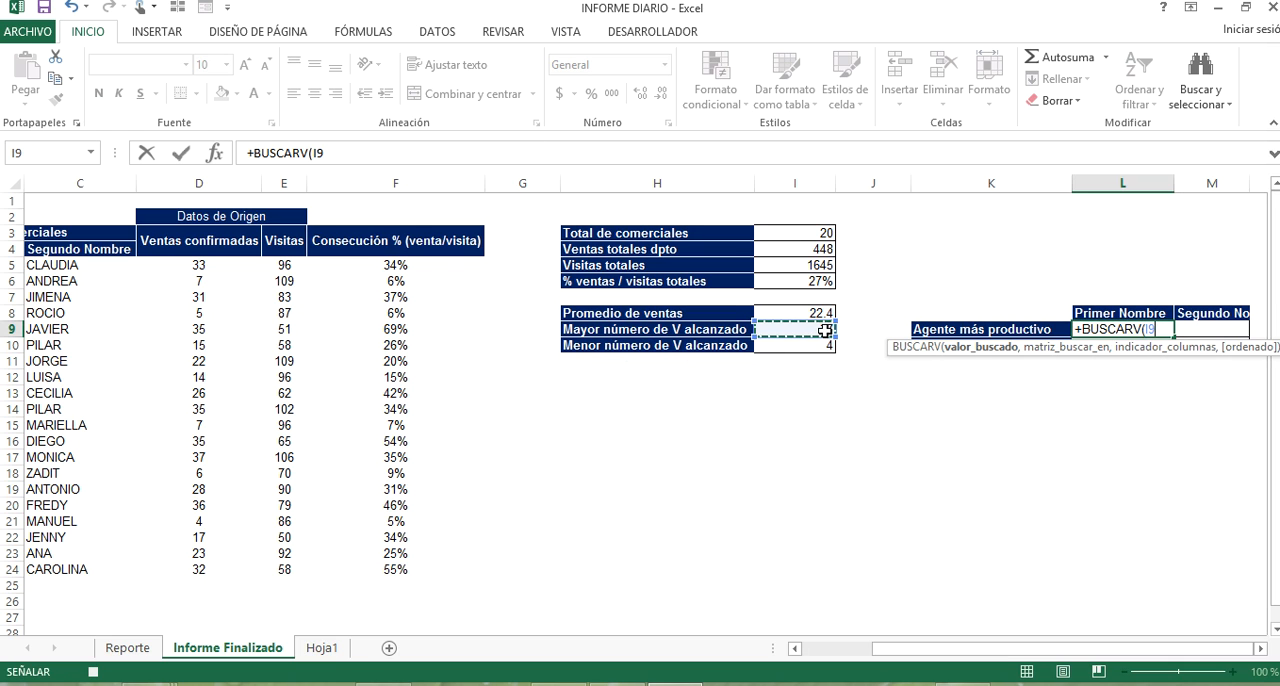
type(",C7")
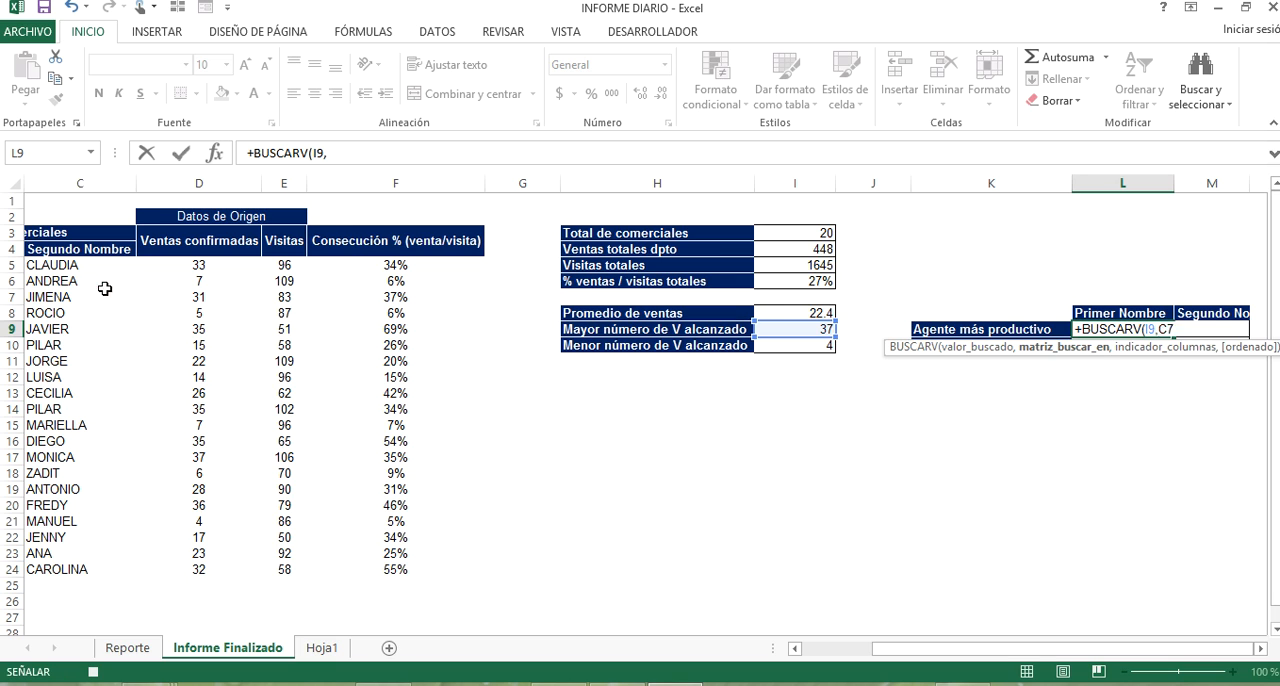
Complete the BUSCARV formula in L9 with the table range A5:F24 and column index 2.
left_click(103, 293)
key("Left")
key("Left")
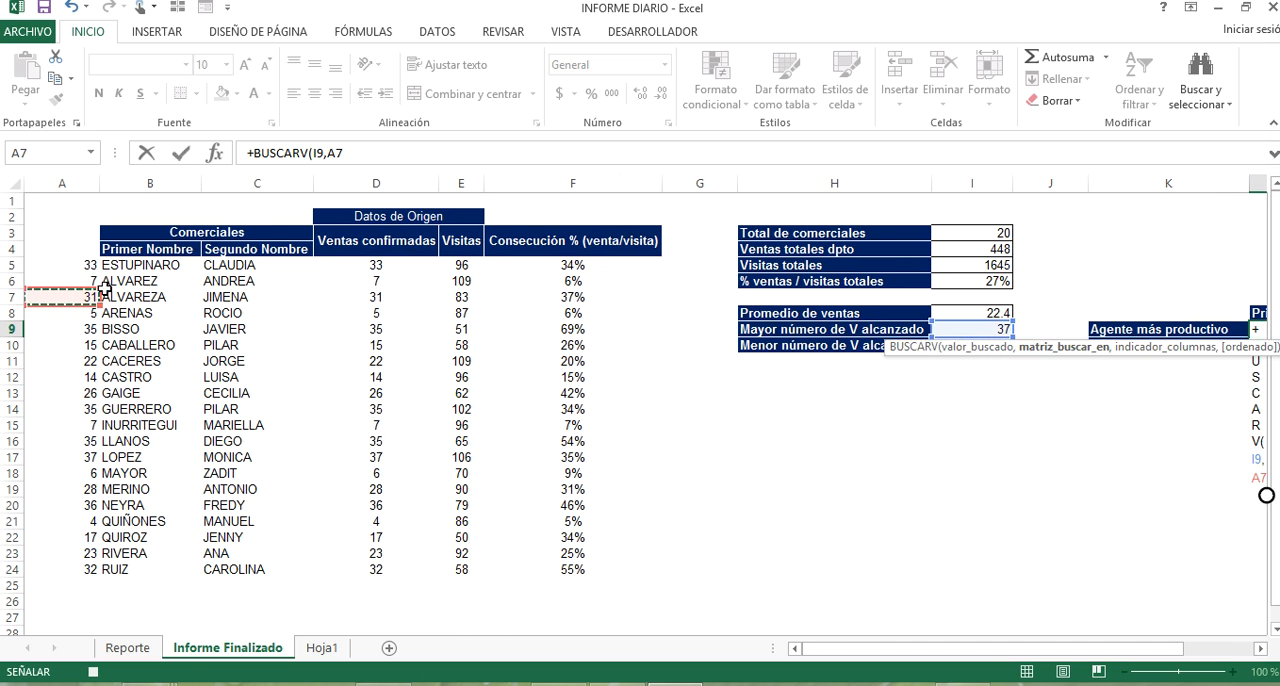
key("Up")
key("Up")
key("shift+Right")
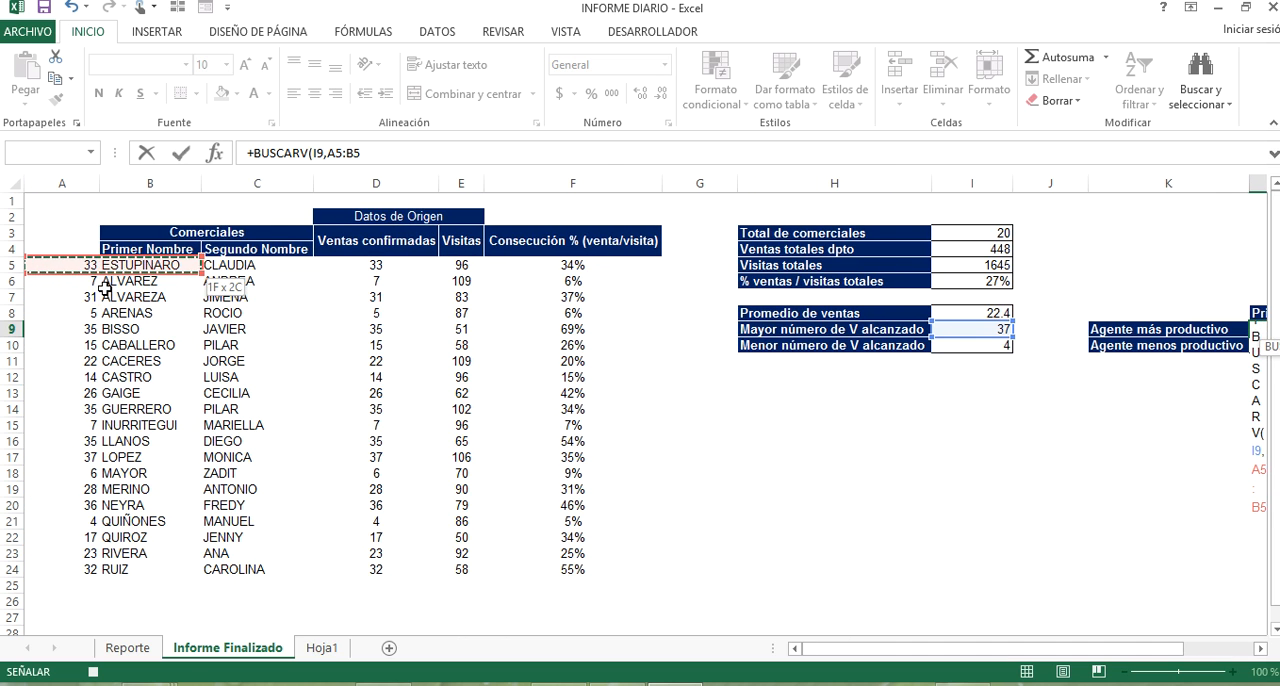
key("ctrl+shift+Right")
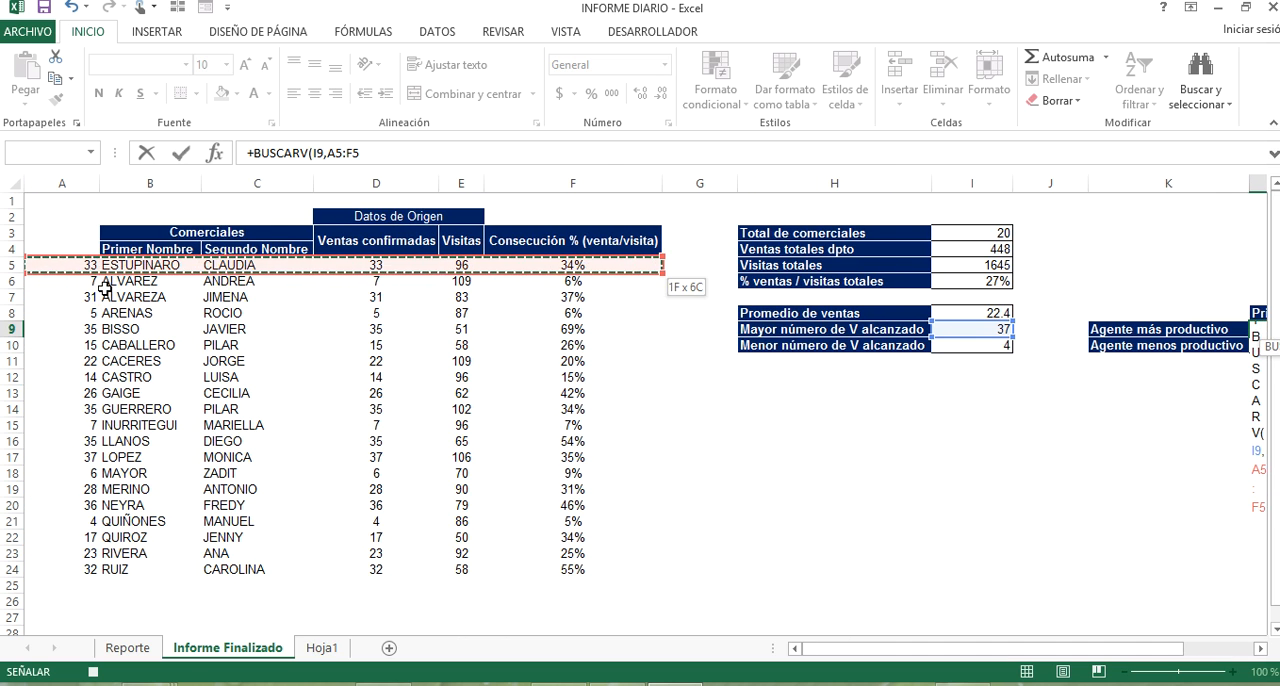
key("ctrl+shift+Down")
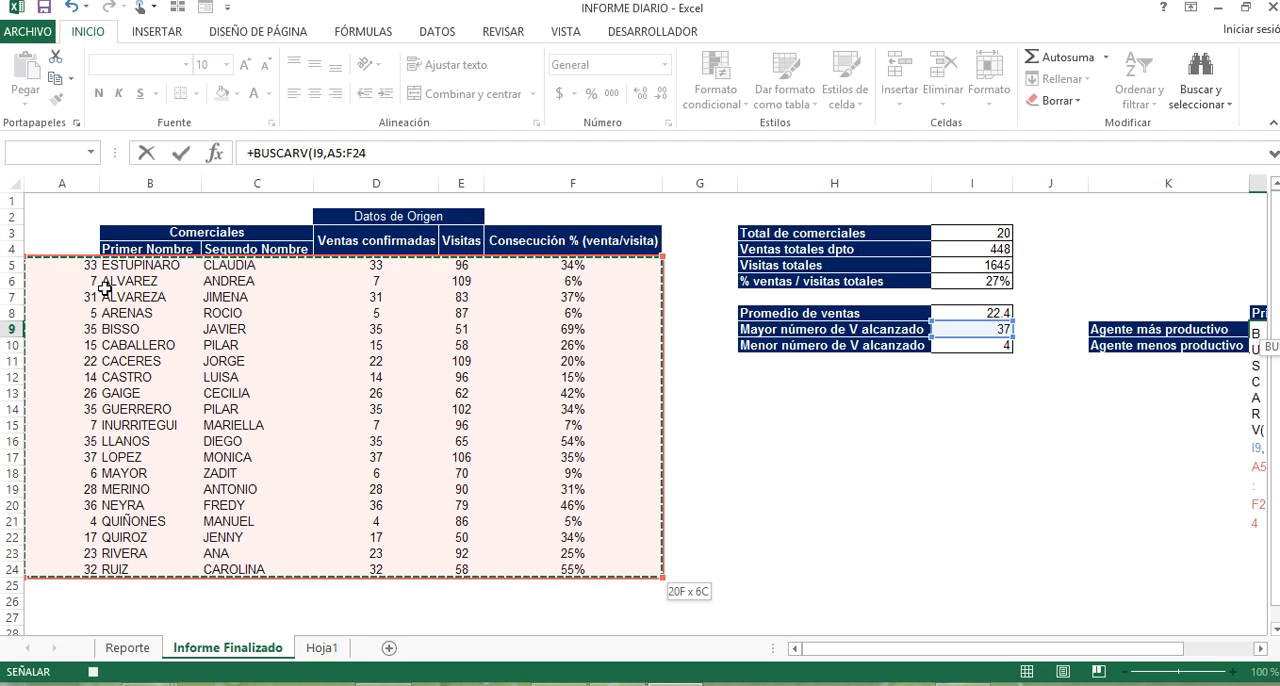
type(",2")
key("Return")
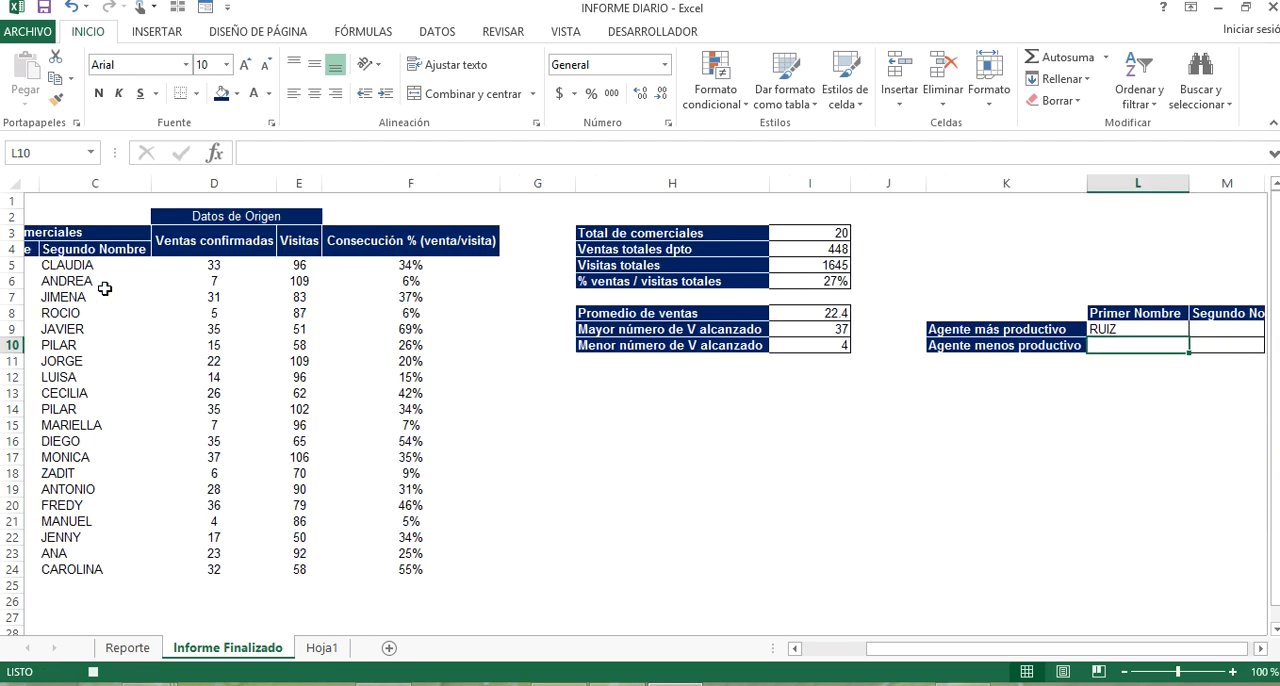
Edit the BUSCARV formula in L9 to add the exact match argument after the column index.
left_click(1157, 325)
left_click(1158, 317)
left_click(1159, 326)
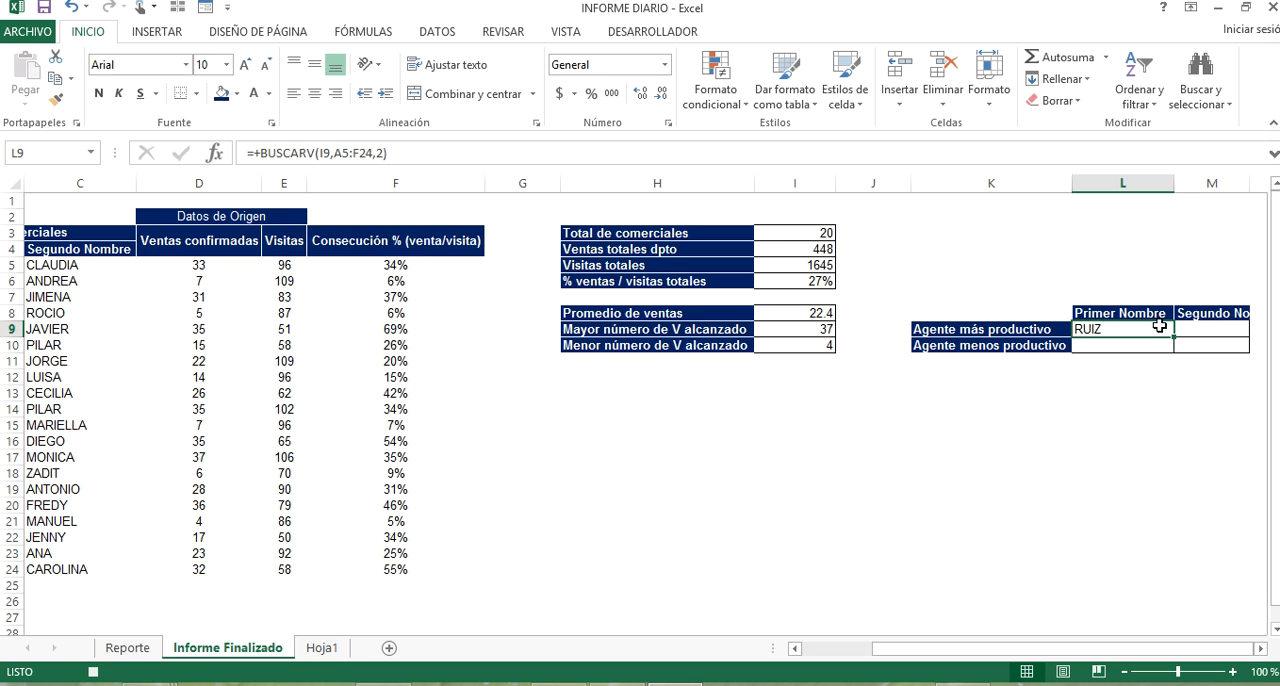
double_click(1159, 326)
left_click(1214, 328)
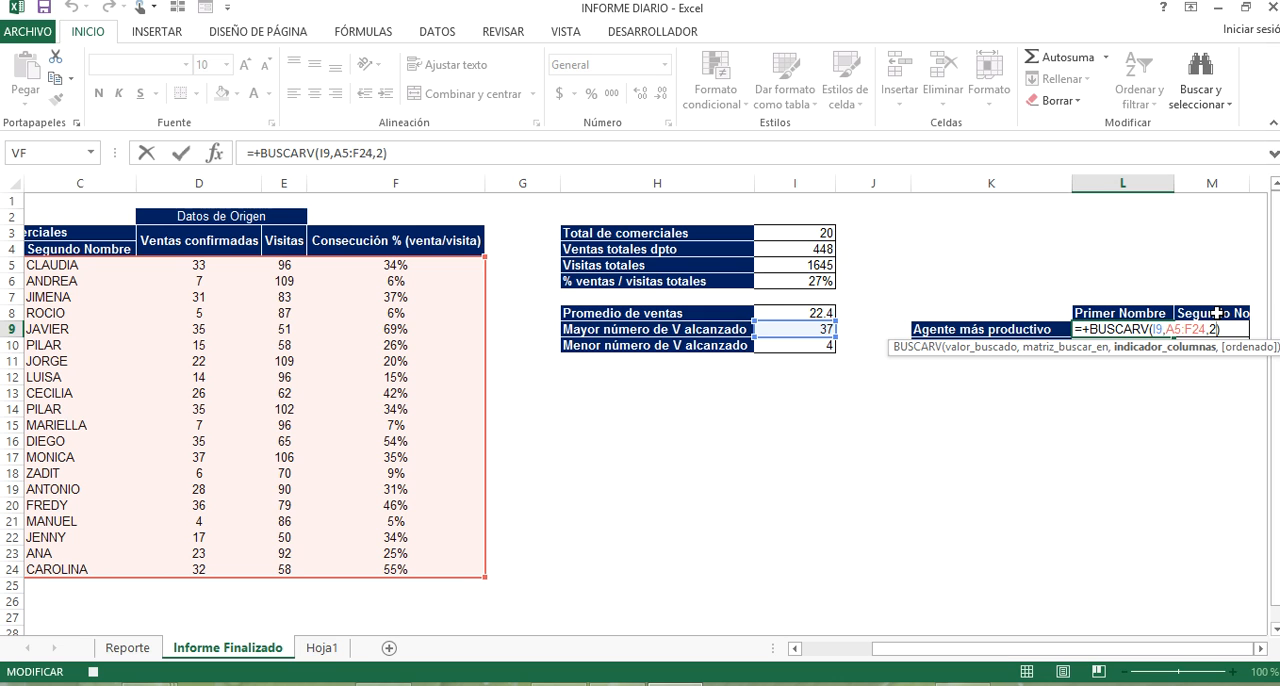
type(",")
key("Return")
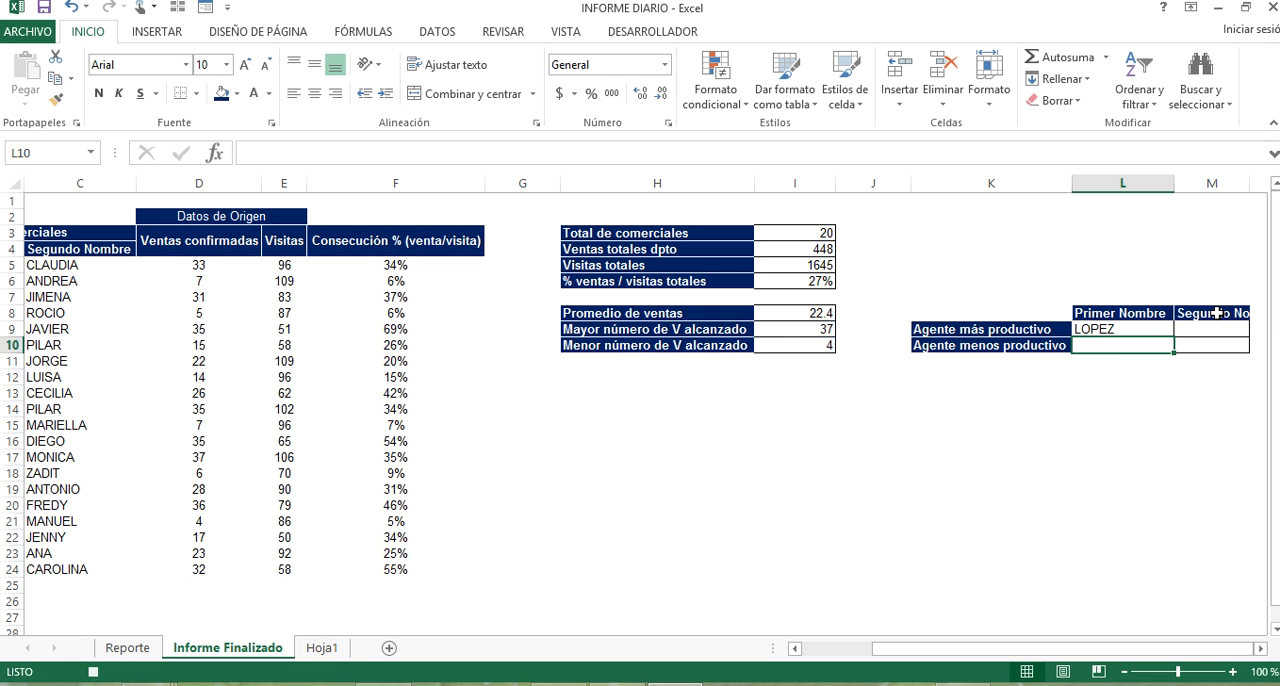
Start a BUSCARV formula in M9, the Segundo Nombre of Agente más productivo, with I9 as the lookup value.
left_click(1153, 323)
left_click(1212, 336)
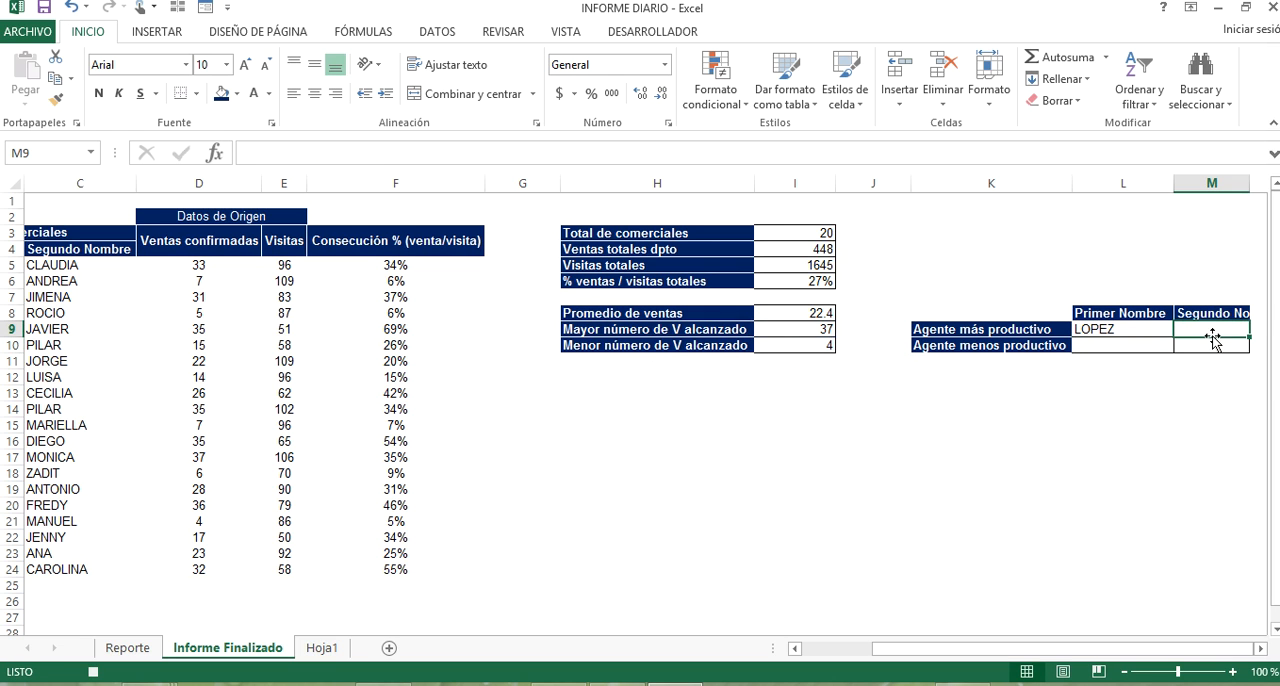
type("+buscar")
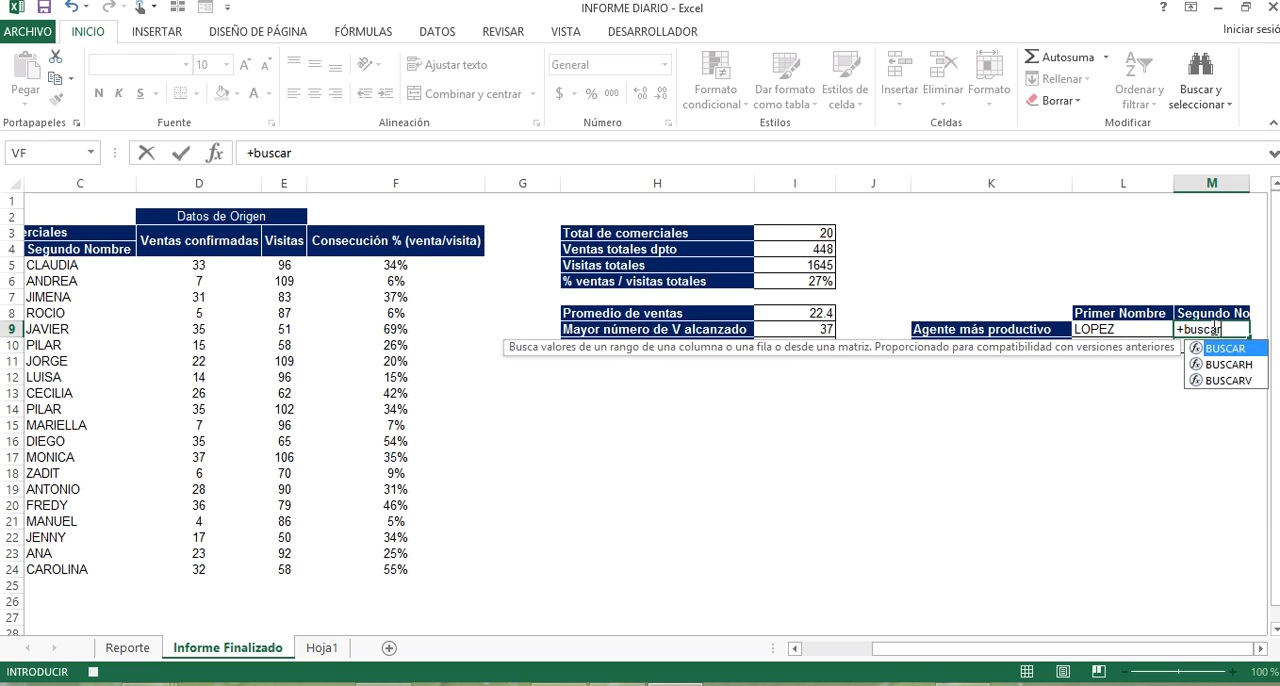
key("Tab")
key("Left")
key("Left")
key("Left")
key("Left")
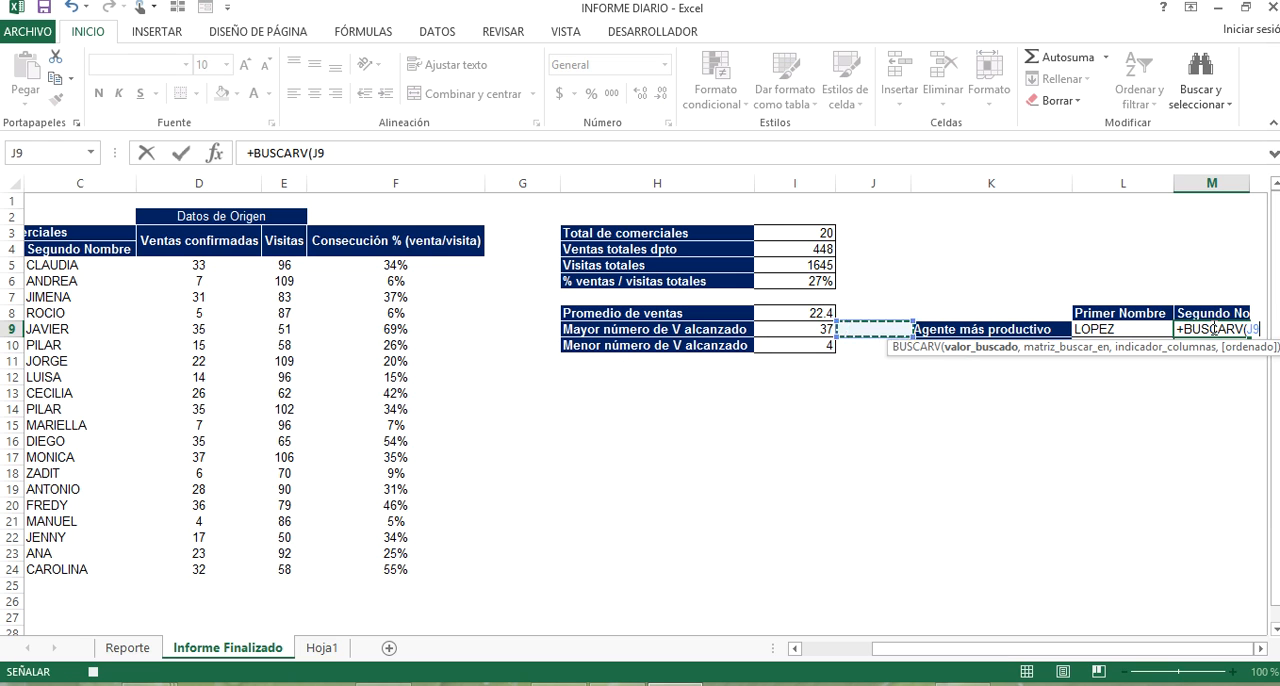
type(",")
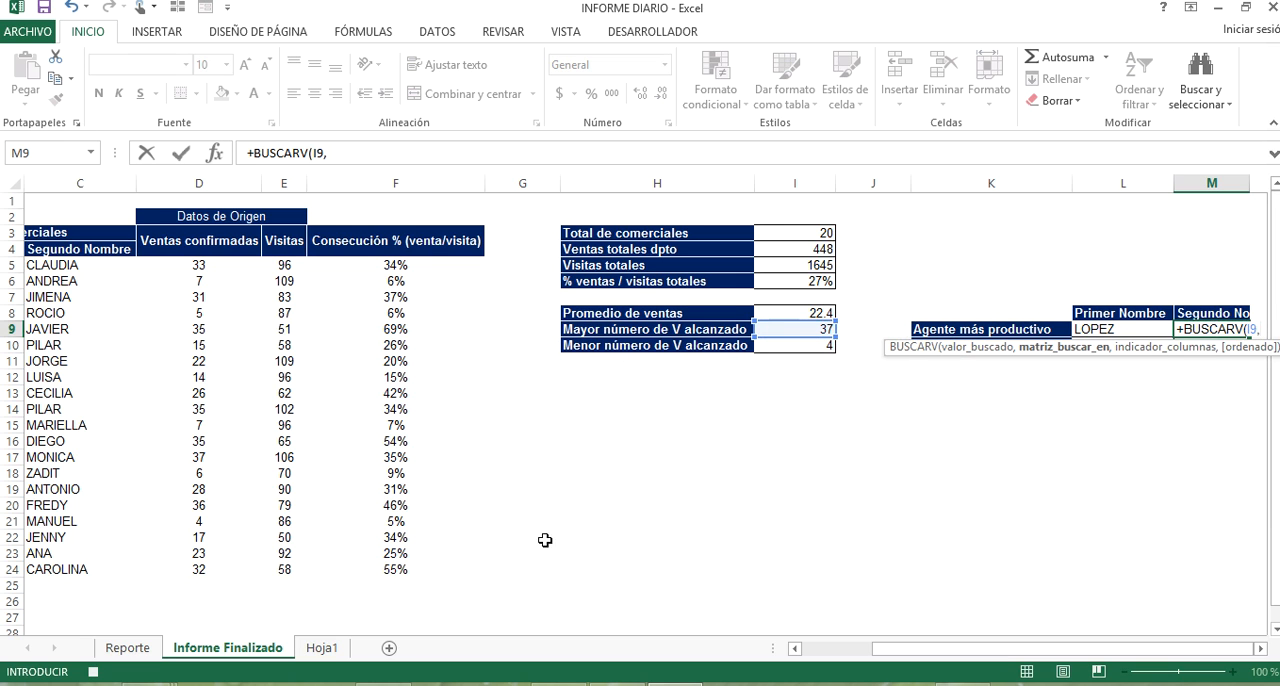
Complete the BUSCARV formula in M9 with the table range A5:F24, column index 3 and exact match.
left_click_drag(895, 648, 762, 610)
left_click_drag(87, 266, 559, 570)
type(",")
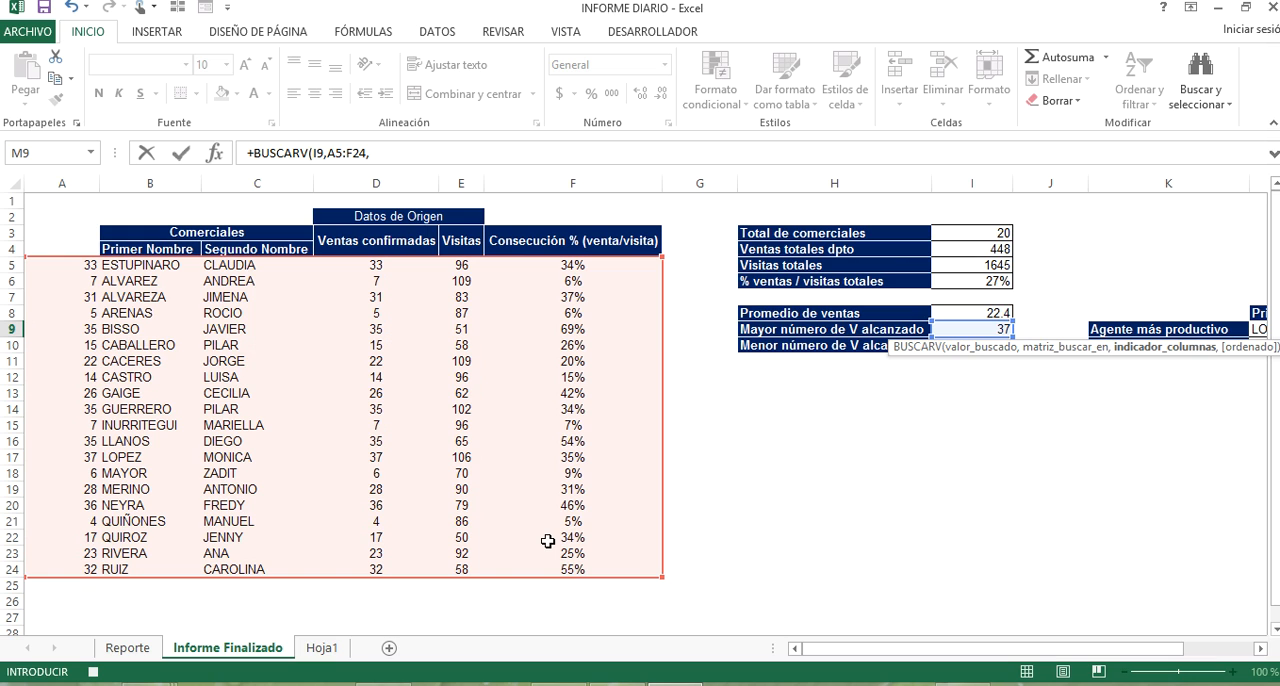
type("3,")
key("Down")
key("Tab")
key("Return")
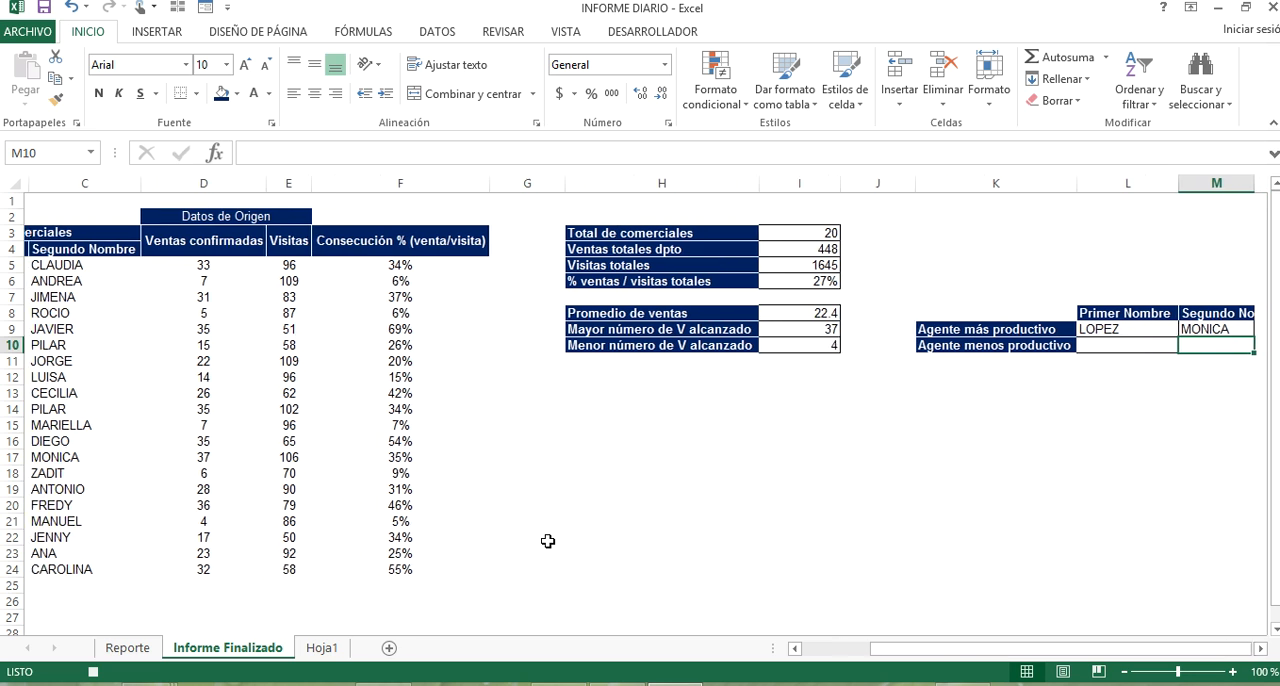
Start a BUSCARV formula in L10, the Primer Nombre of Agente menos productivo, with I10 as the lookup value.
key("Left")
type("+")
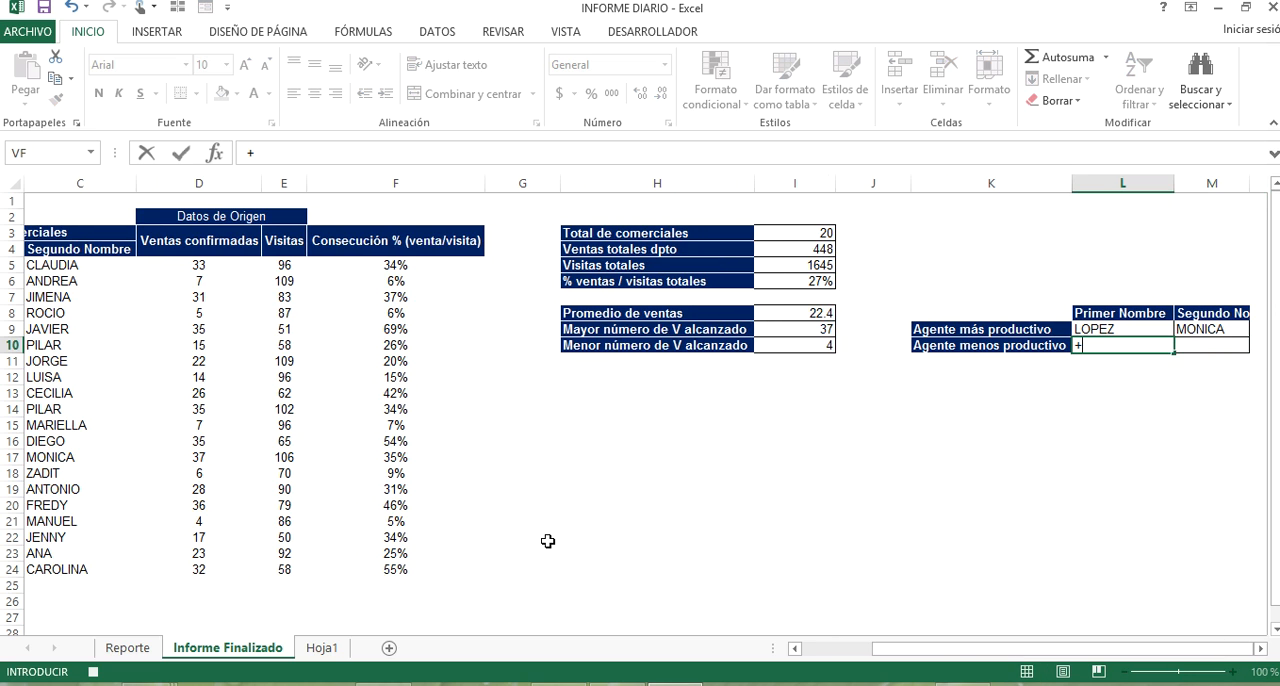
type("buscar")
key("Down")
key("Down")
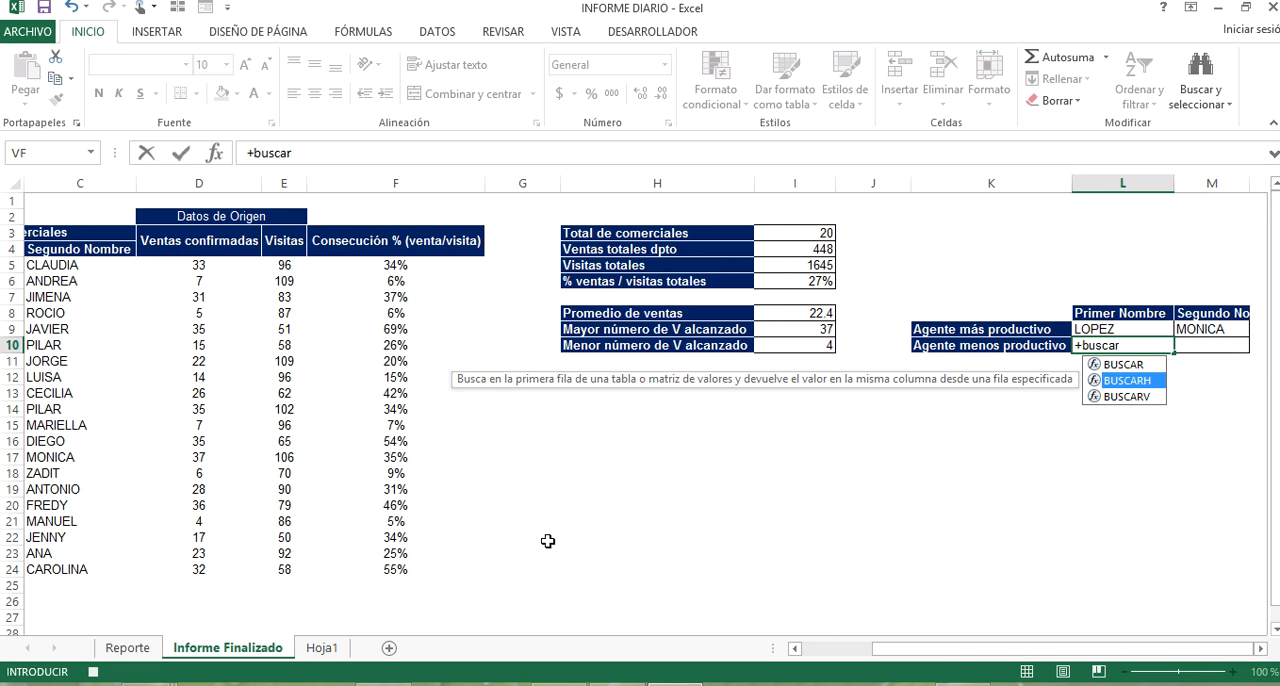
key("Tab")
left_click(784, 347)
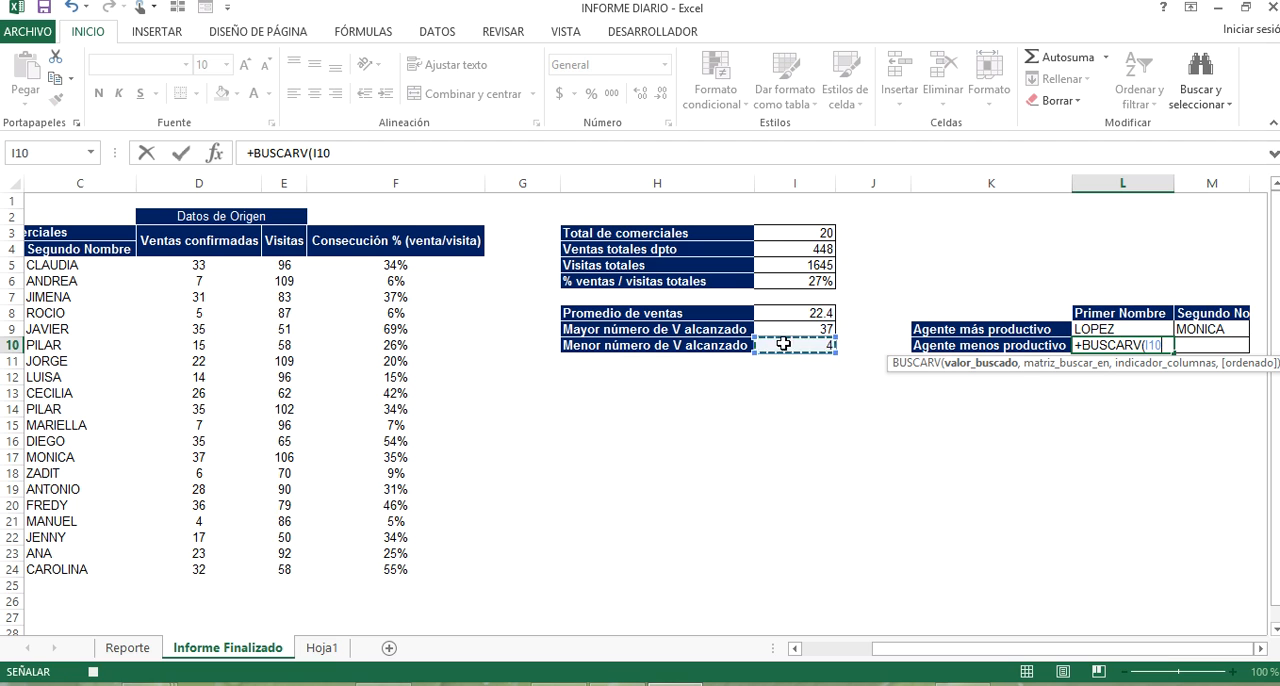
type(",")
Complete the BUSCARV formula in L10 with the table range A5:F24, column index 2 and exact match.
left_click_drag(1137, 653, 1062, 652)
left_click(68, 261)
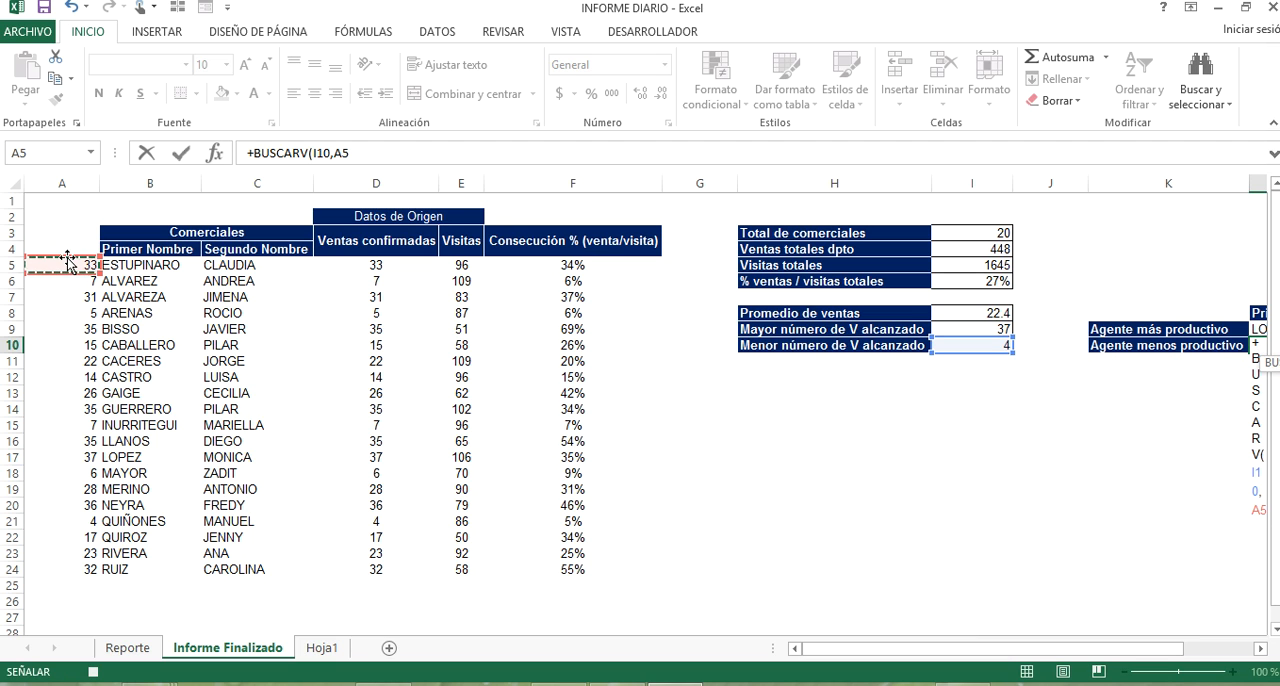
key("ctrl+shift+Right")
key("ctrl+shift+Down")
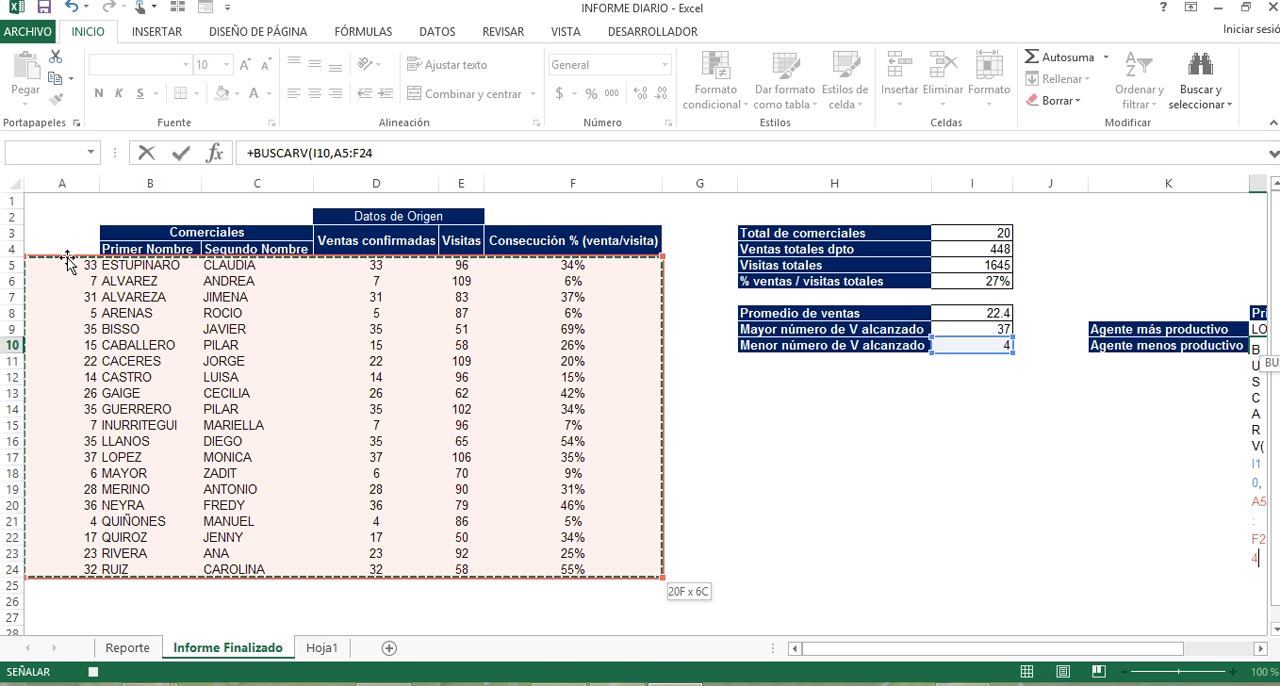
type(",")
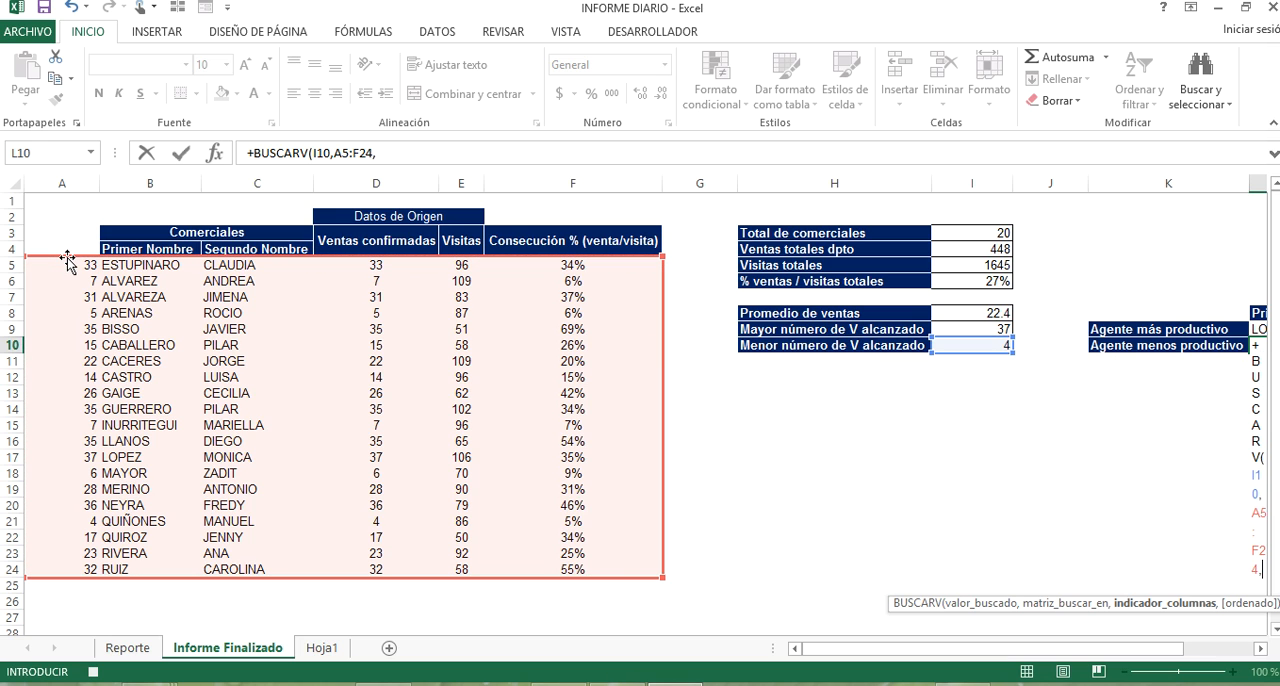
type("2")
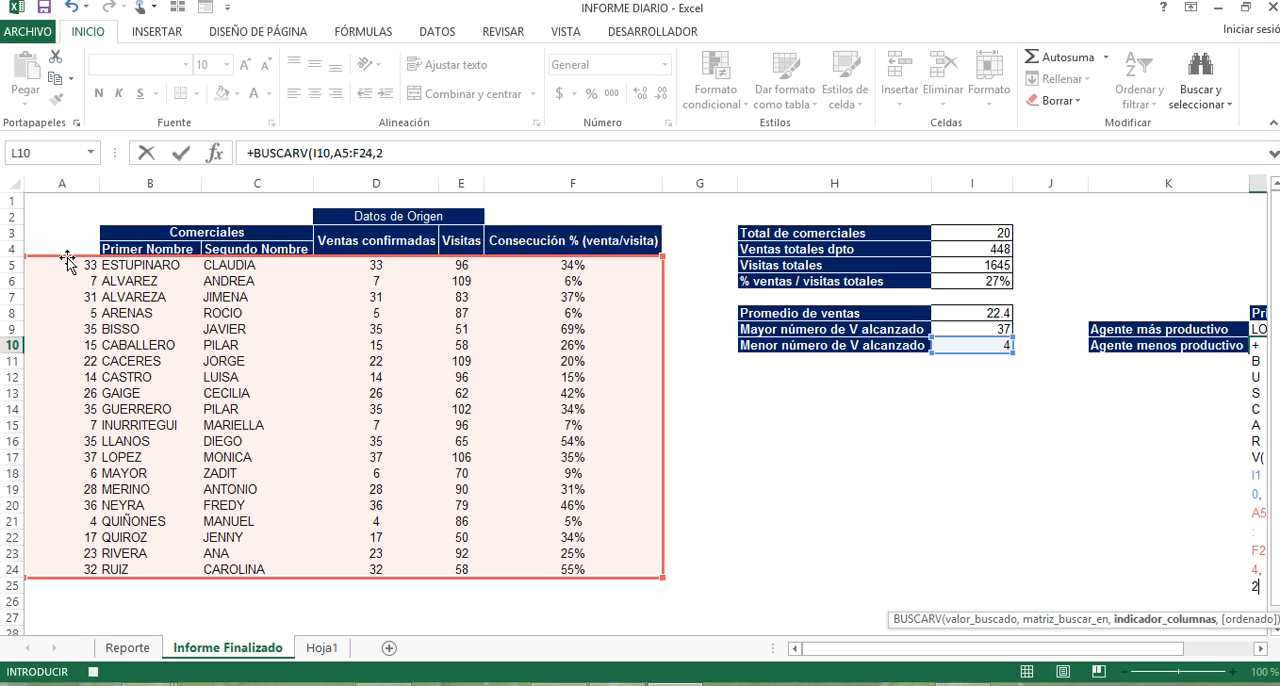
type(",0")
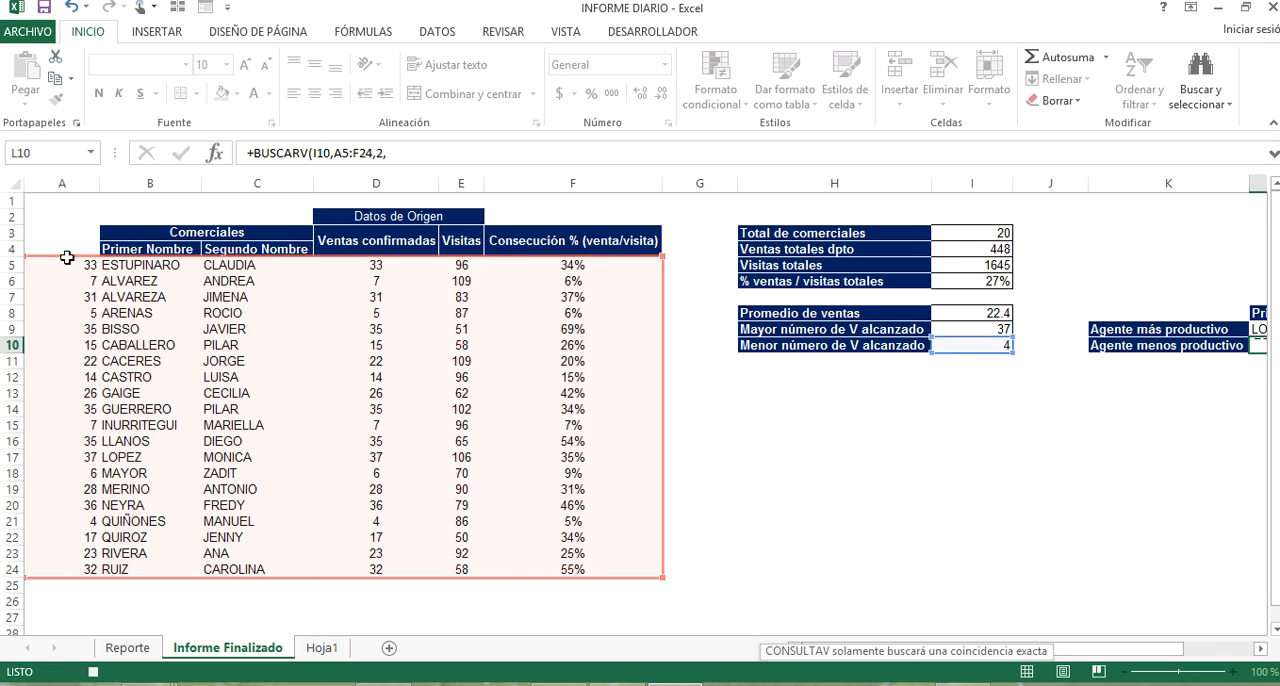
key("Return")
Start a BUSCARV formula in M10, the Segundo Nombre of Agente menos productivo, with I10 as the lookup value.
key("Up")
key("Right")
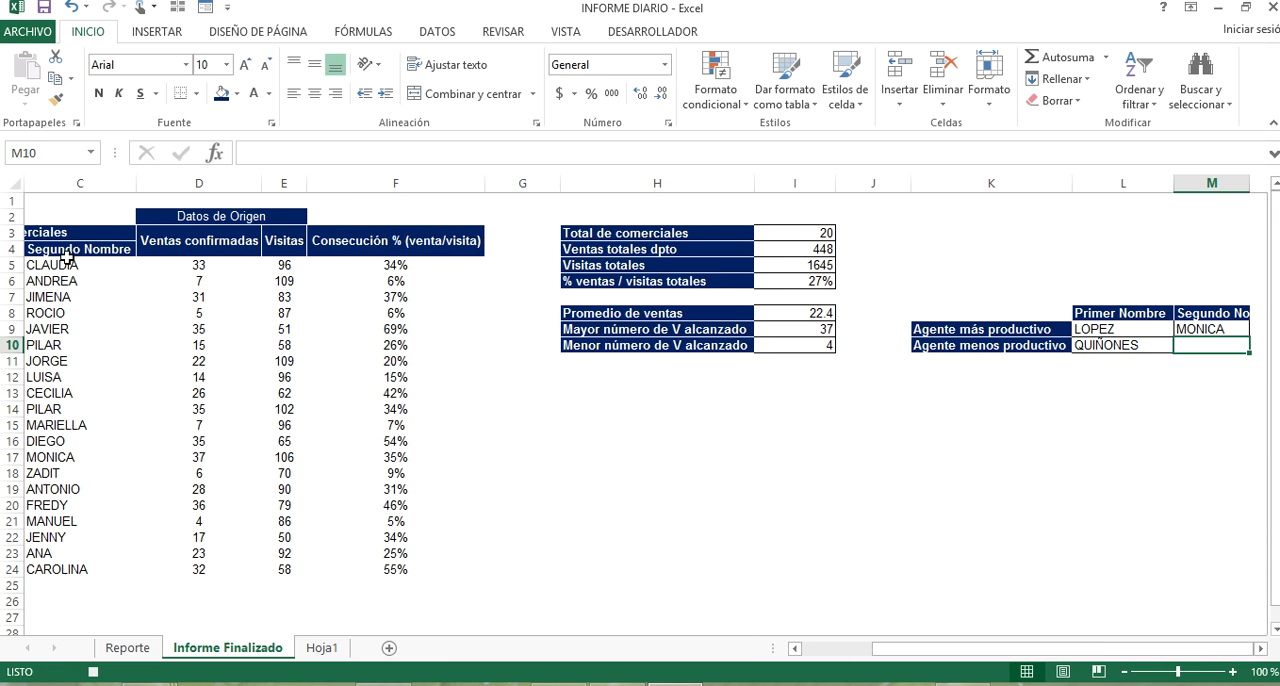
type("+buscar")
key("Down")
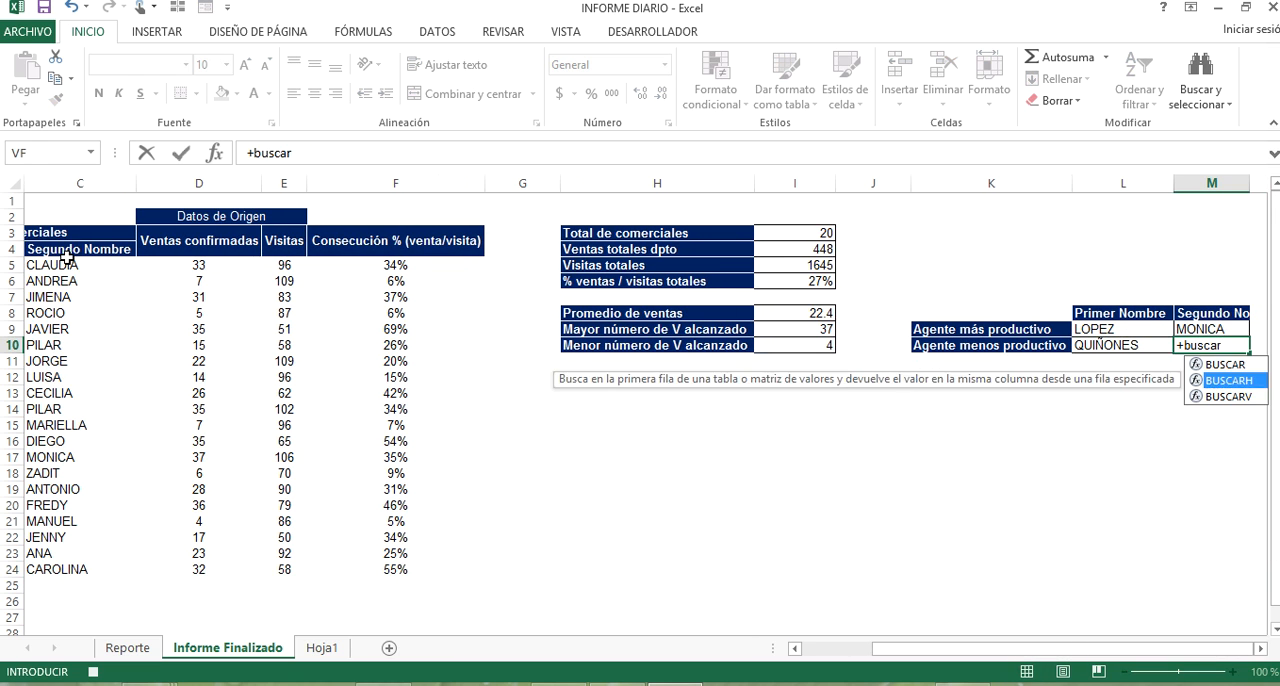
key("Down")
key("Tab")
left_click(786, 344)
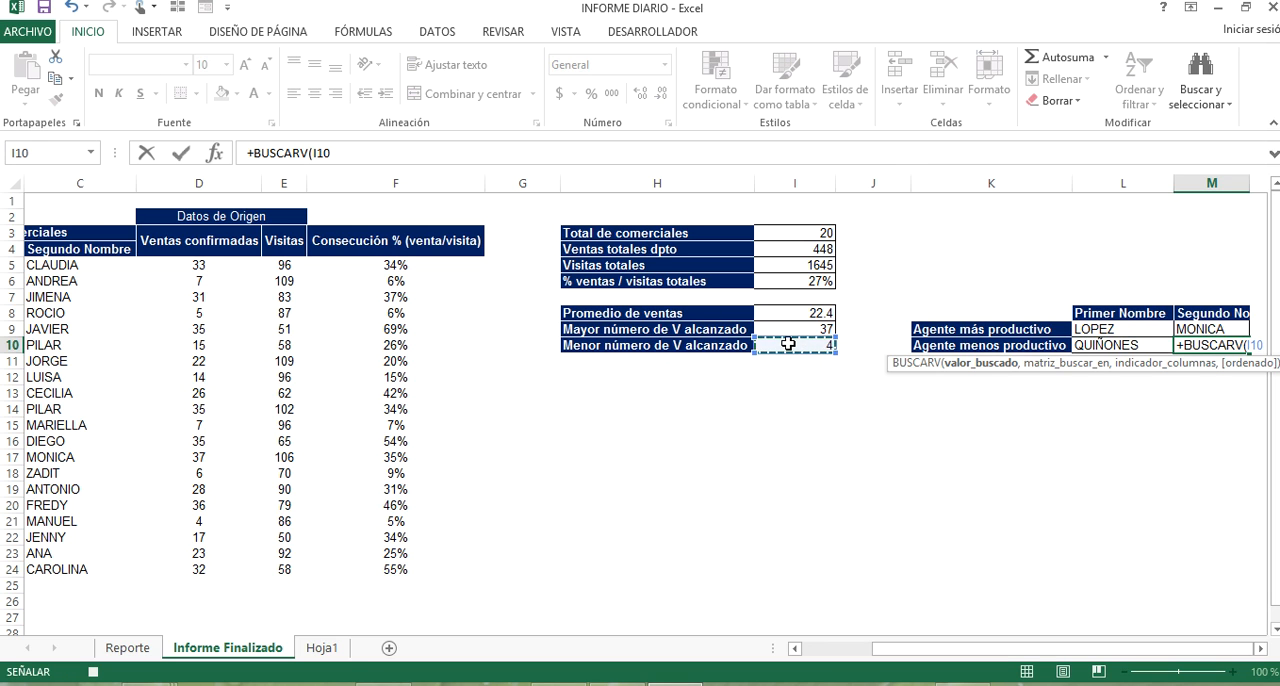
type(",")
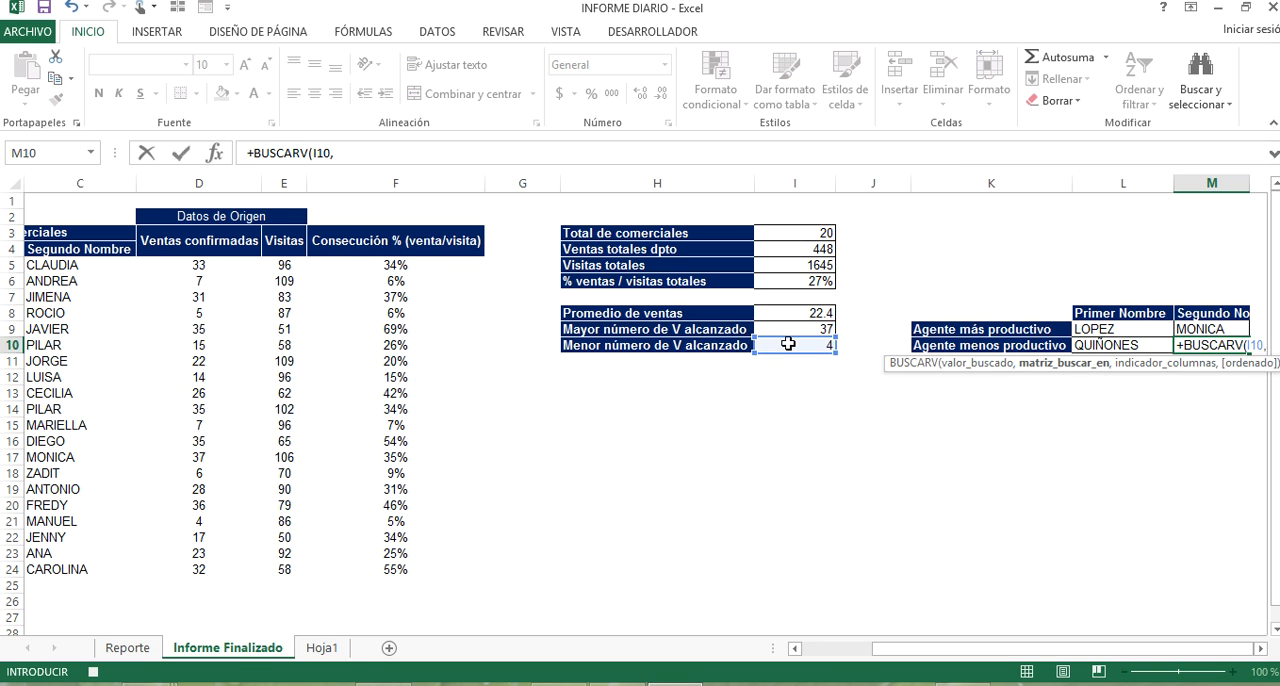
Complete the BUSCARV formula in M10 with the table range A5:F24, column index 3 and exact match.
left_click_drag(1168, 648, 1096, 648)
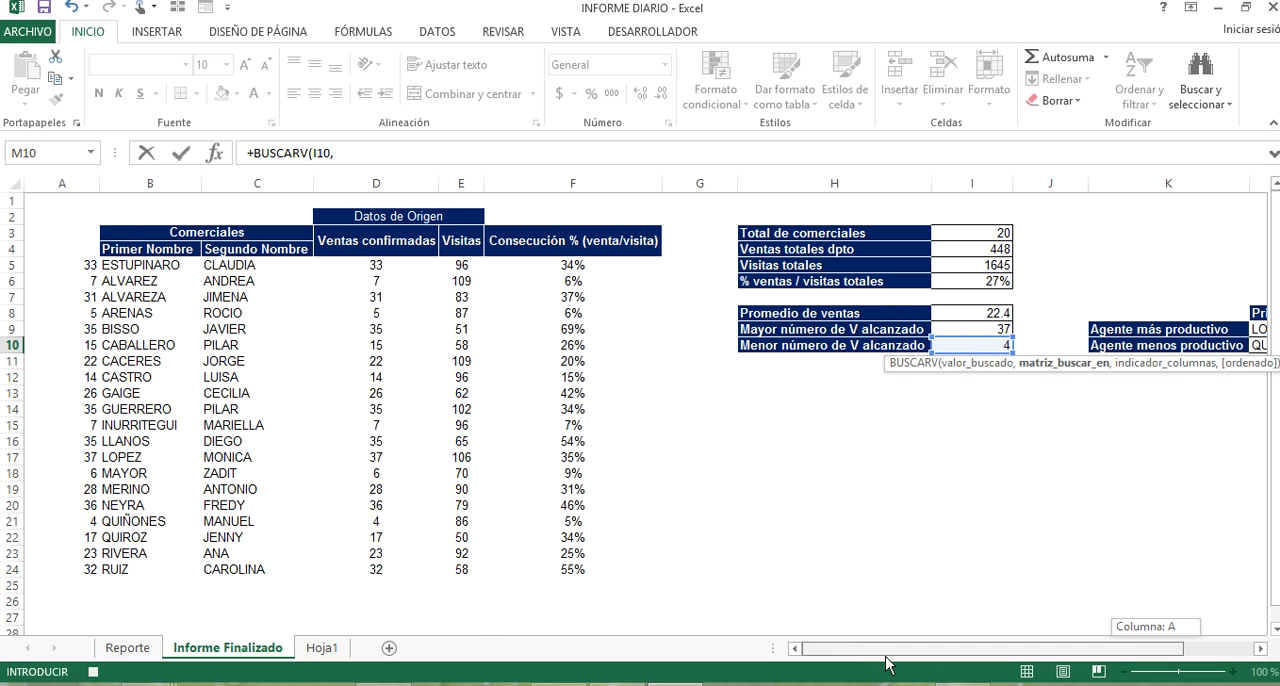
left_click(77, 269)
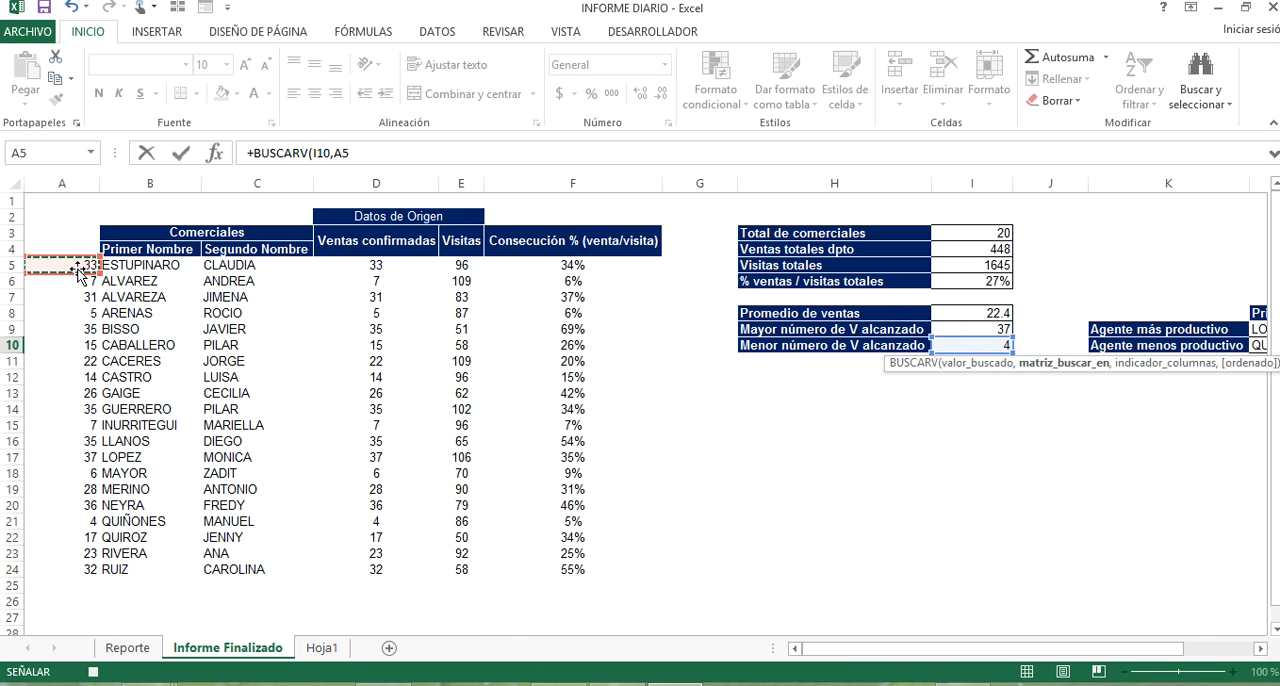
key("ctrl+shift+Down")
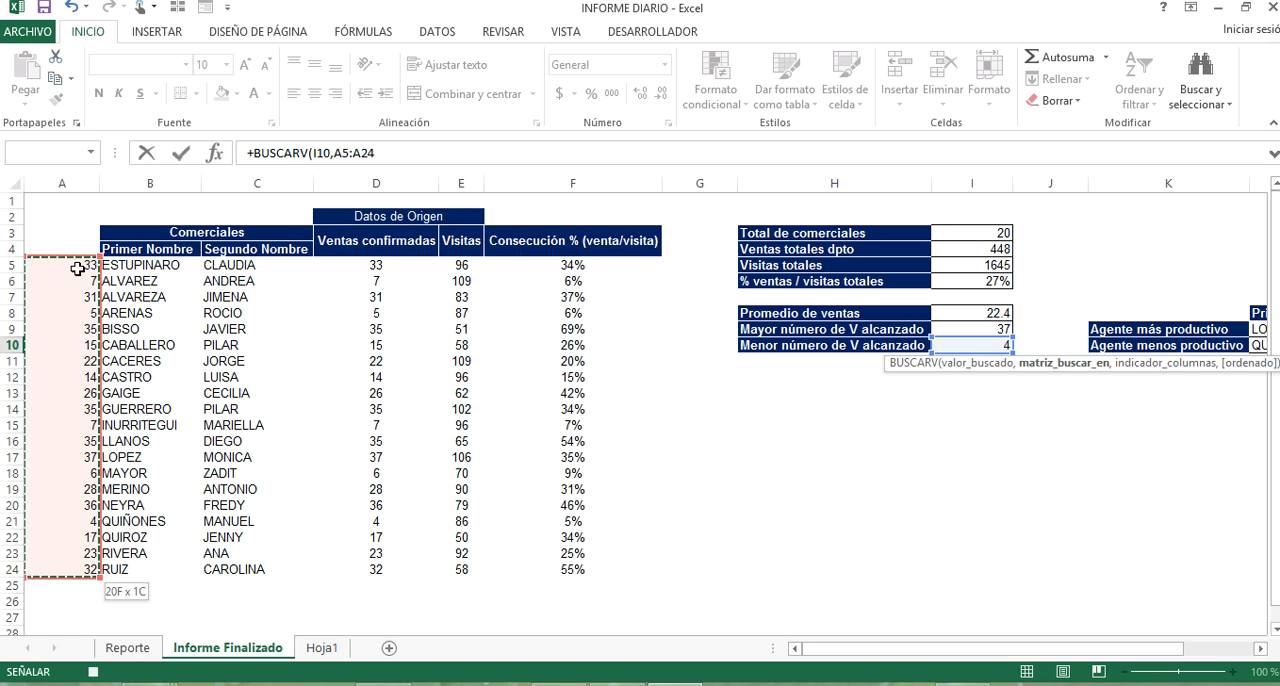
key("ctrl+shift+Right")
type(",3,")
key("Down")
key("Return")
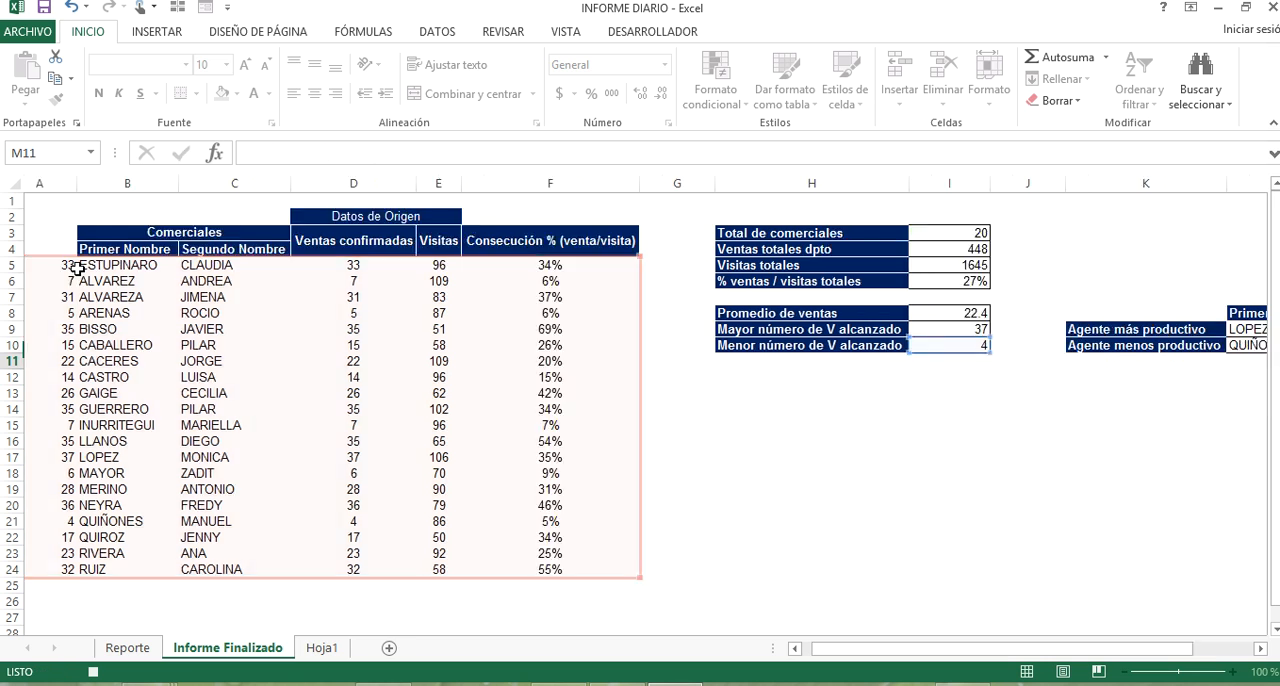
Replace the formulas on the entire Informe Finalizado sheet with values by copying the sheet and pasting values at A1.
left_click_drag(871, 650, 858, 651)
left_click(9, 184)
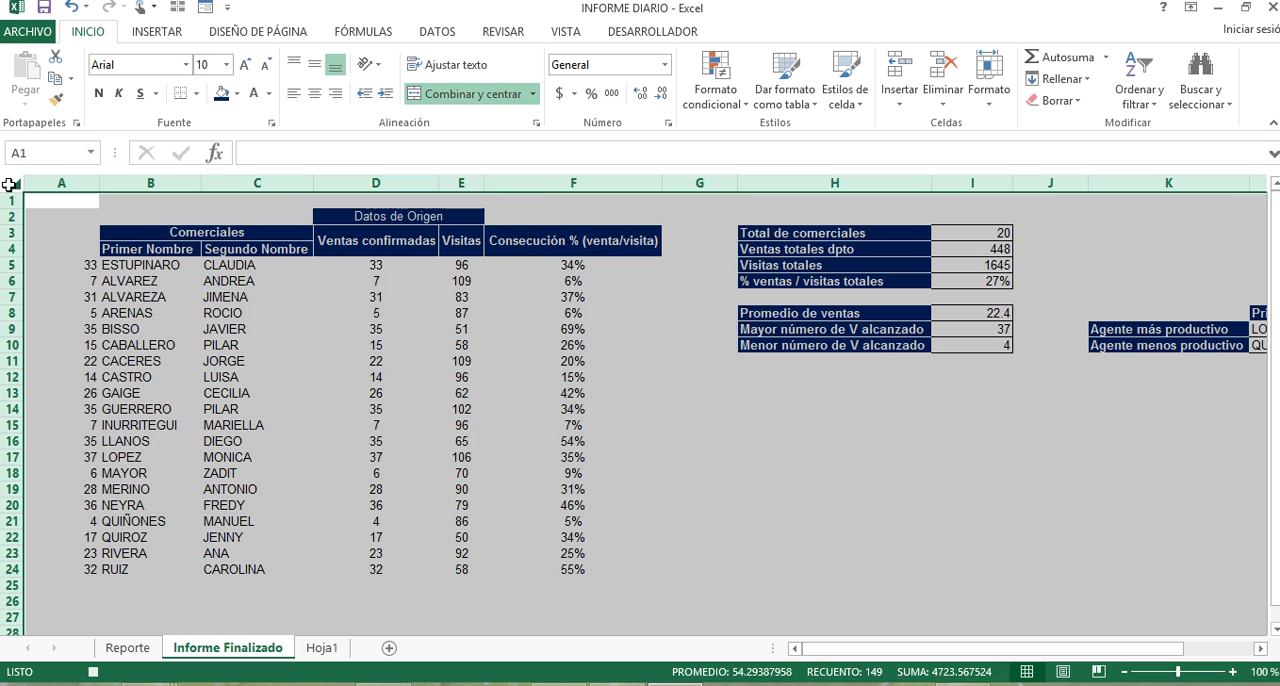
key("ctrl+c")
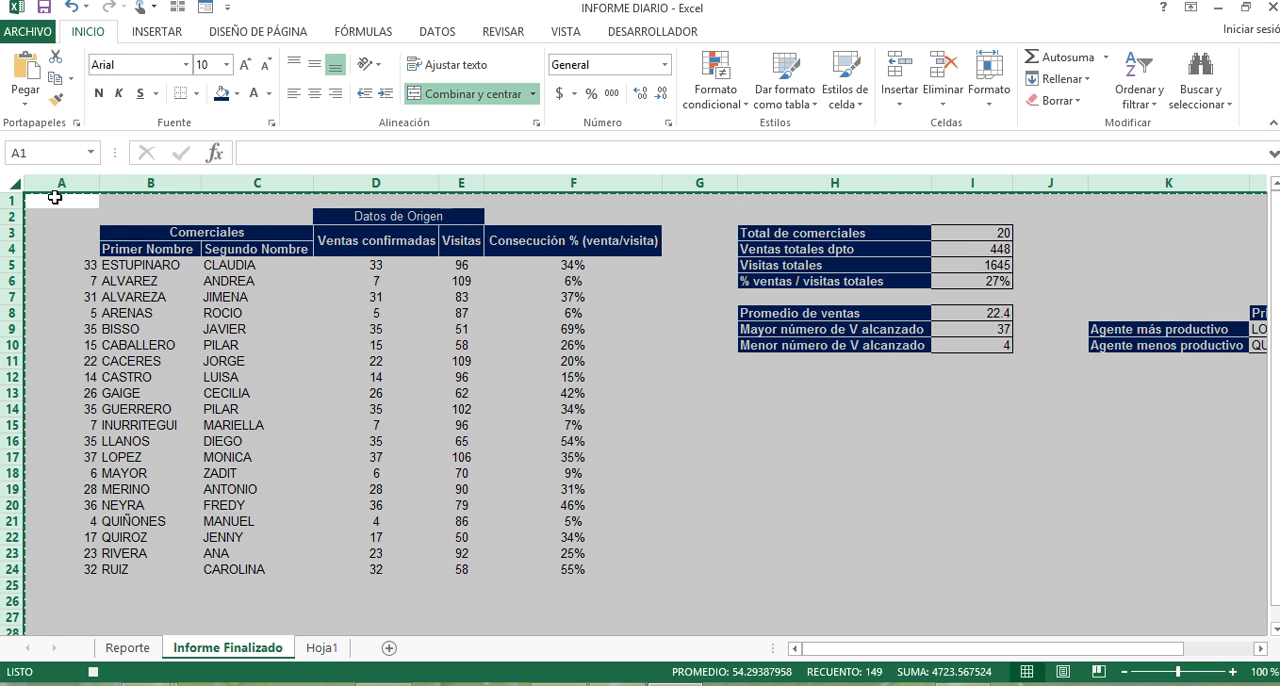
left_click(60, 200)
right_click(63, 205)
left_click(128, 285)
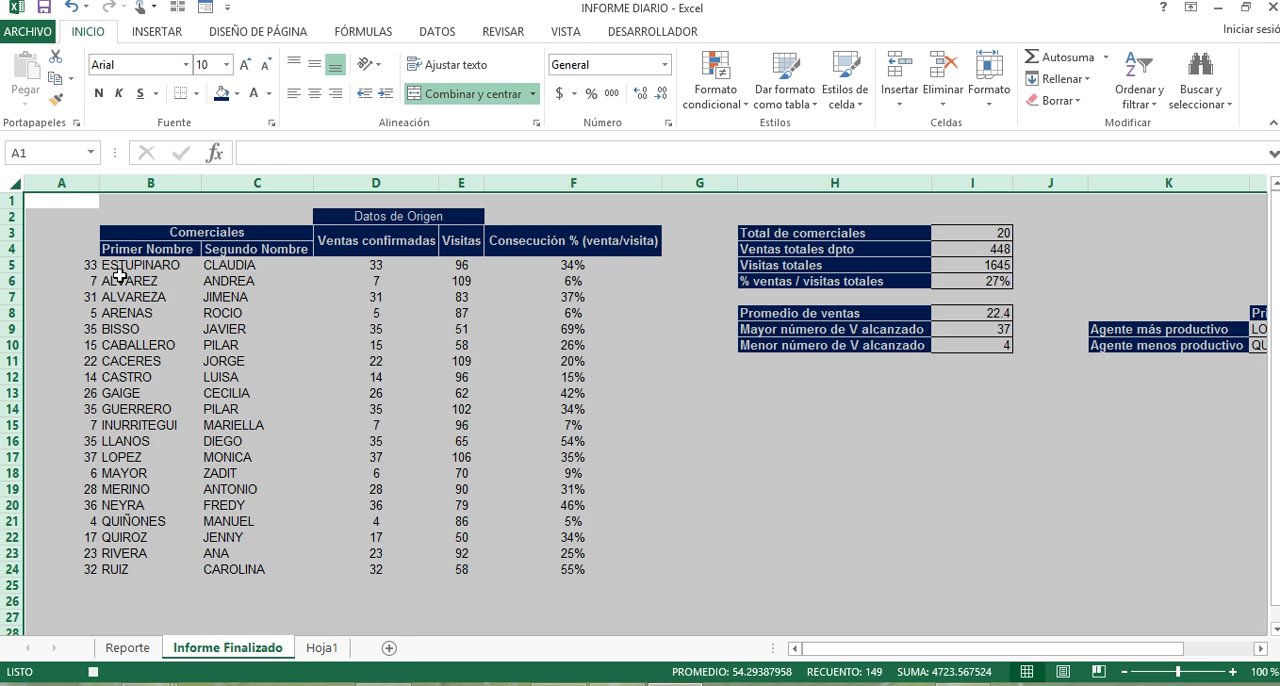
Delete the helper values in A5:A24 of Informe Finalizado and the split names in C6:D25 of the Reporte sheet.
left_click(44, 236)
left_click(66, 265)
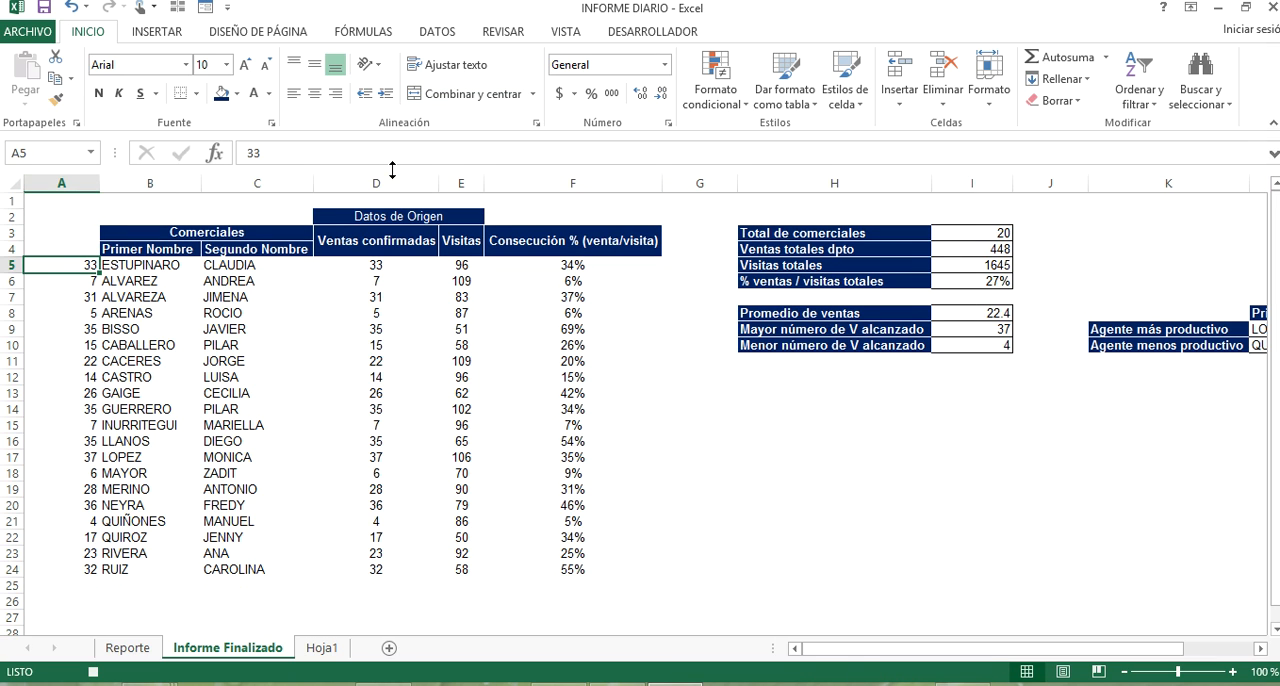
key("ctrl+shift+Down")
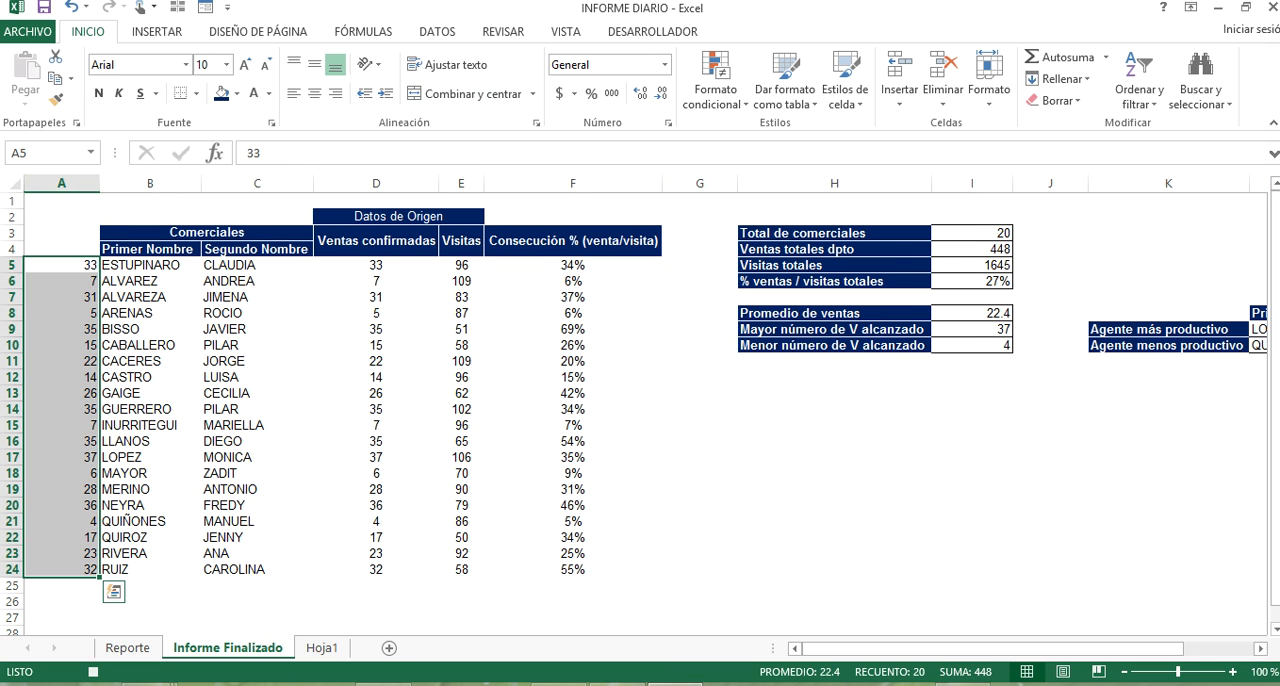
key("Delete")
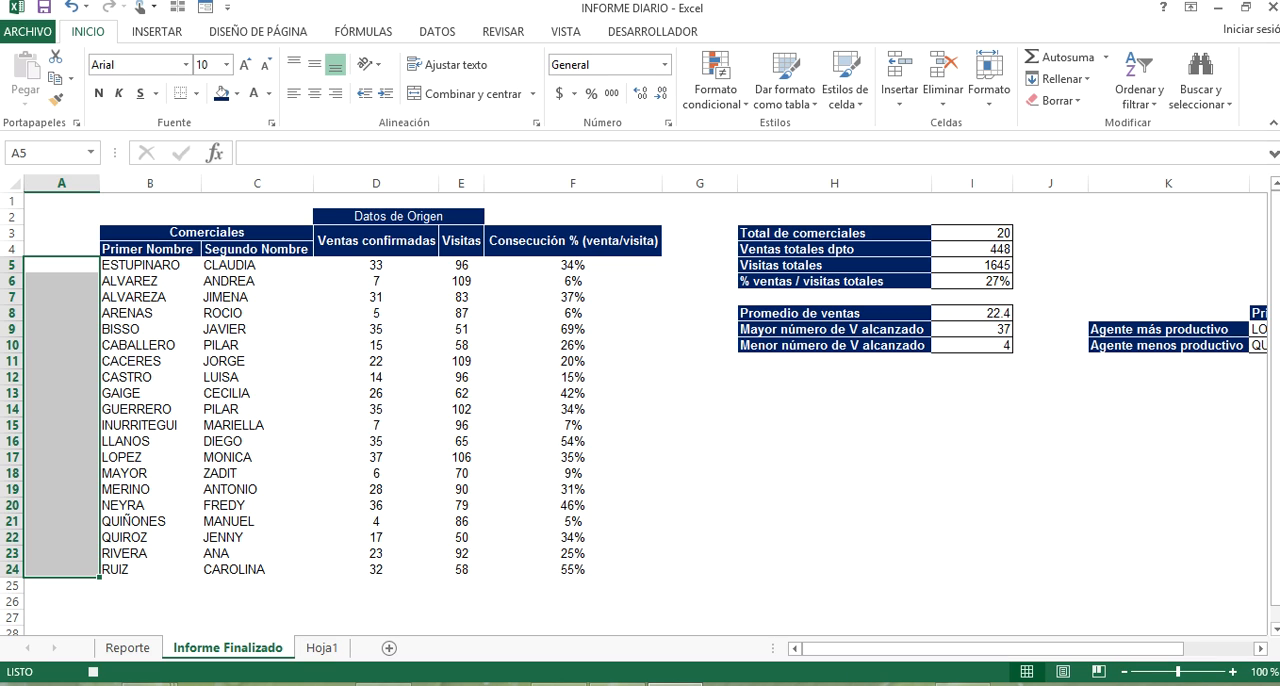
left_click(896, 345)
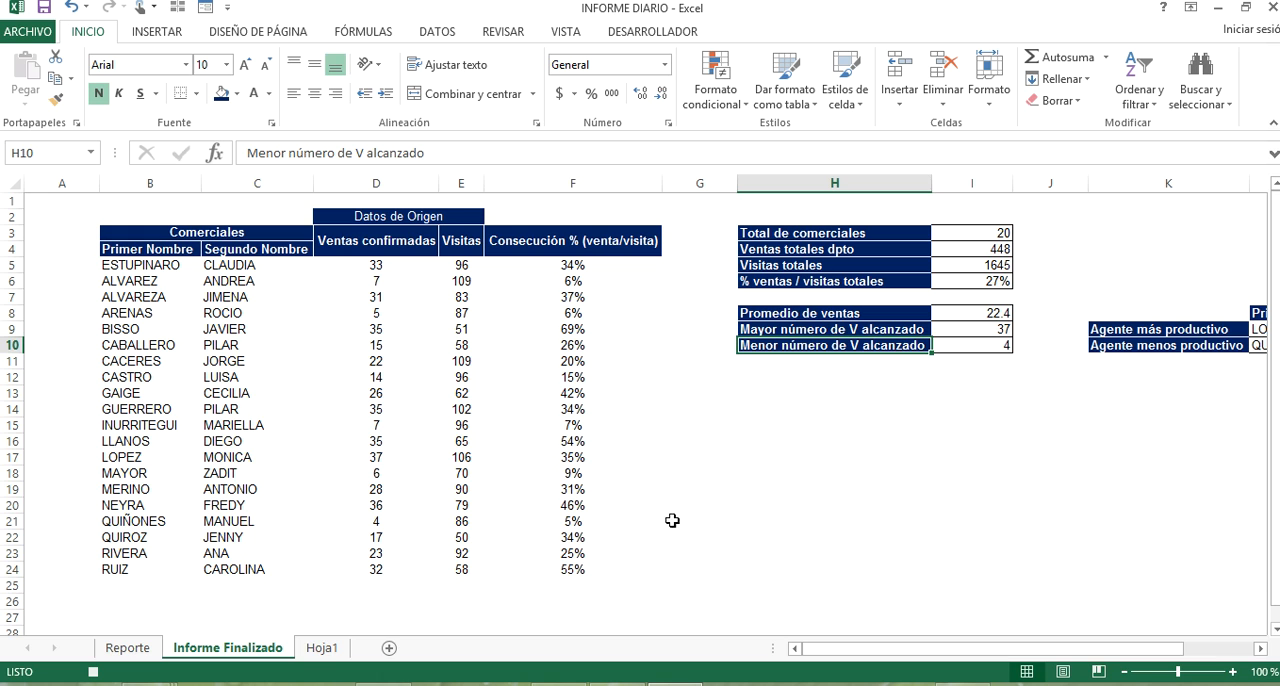
left_click(128, 648)
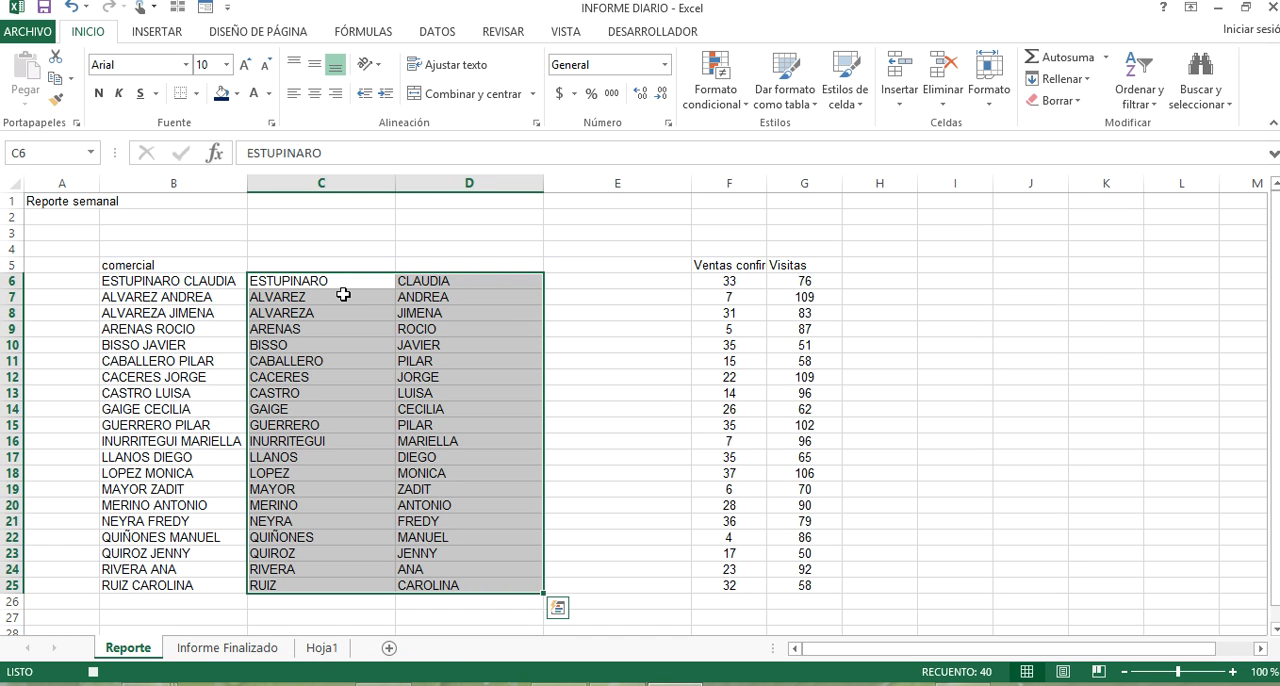
key("Delete")
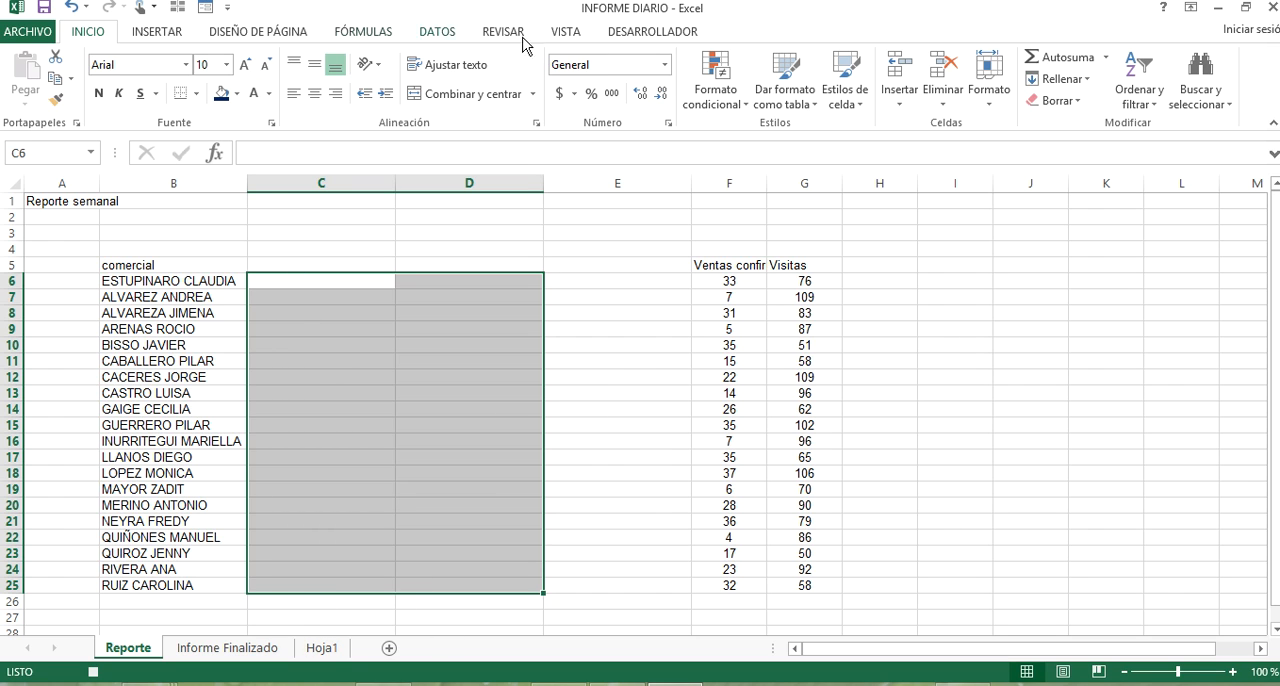
Select cell A1 on the Informe Finalizado sheet and stop recording the macro.
left_click(653, 33)
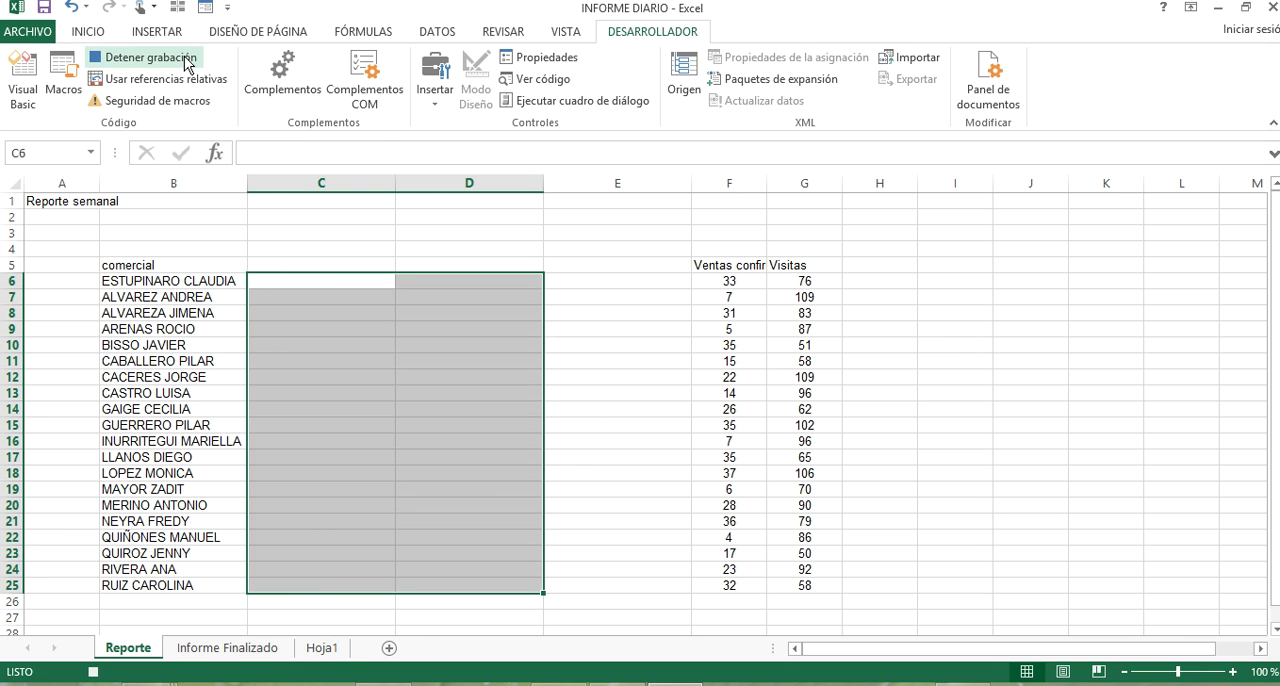
left_click(250, 650)
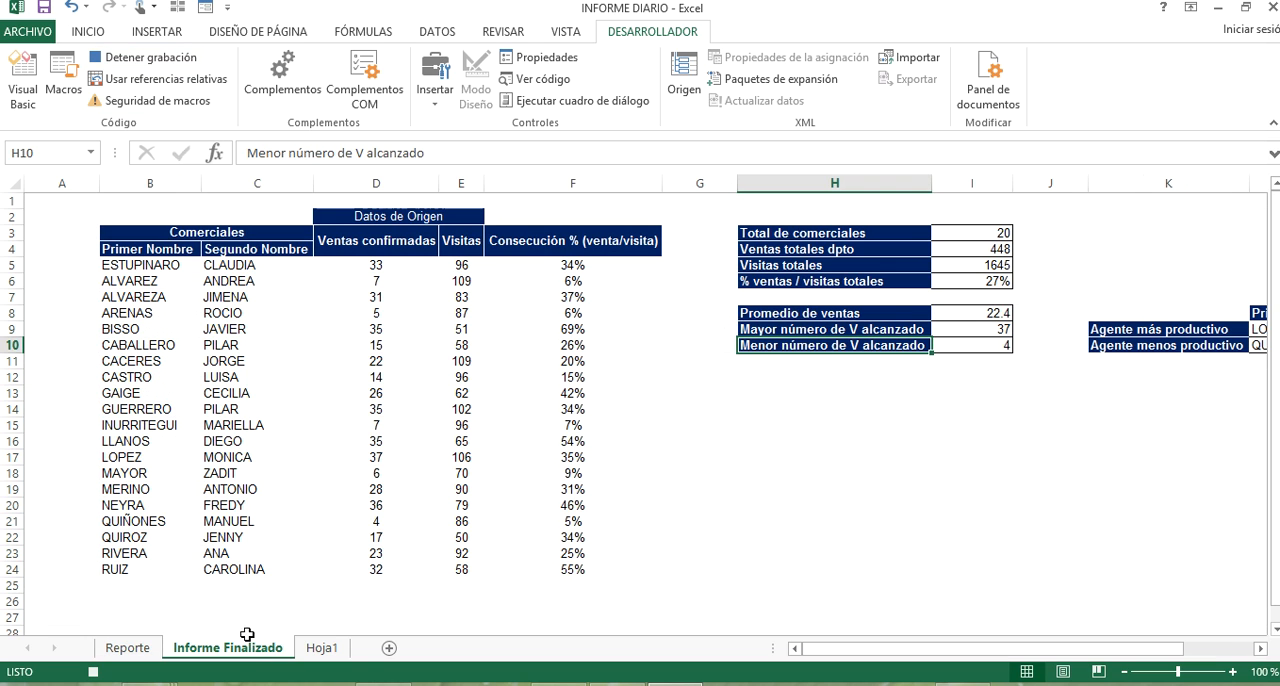
left_click(85, 200)
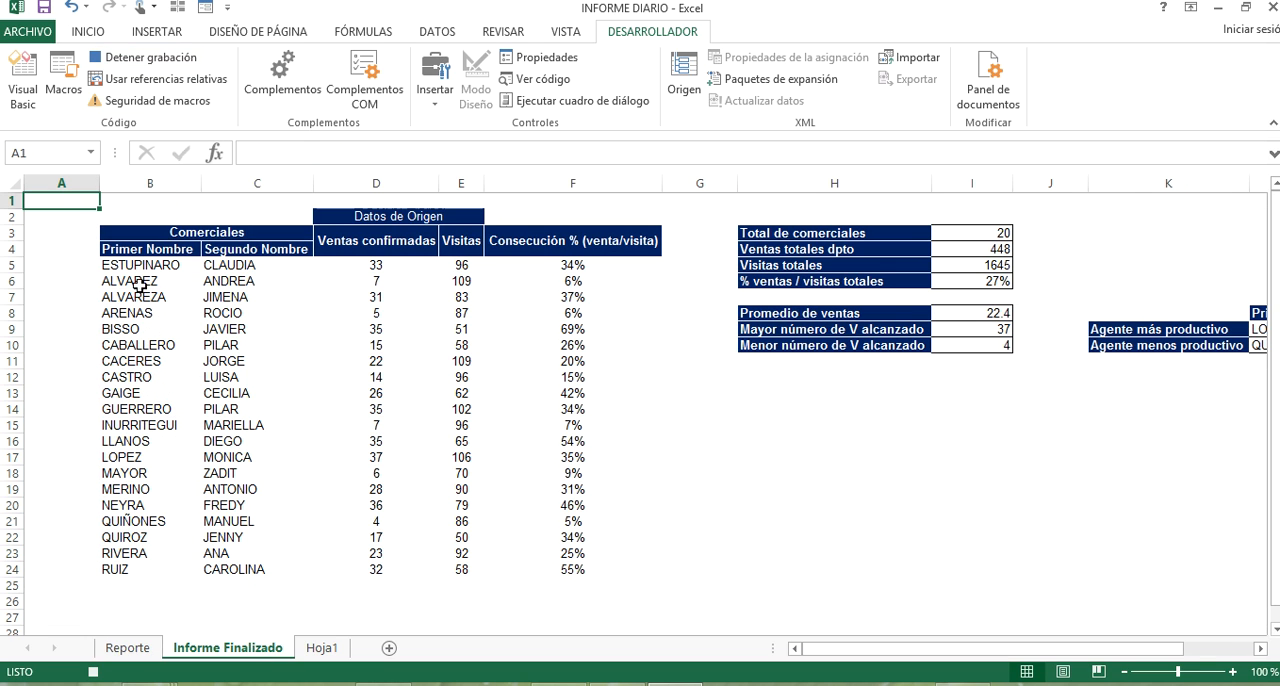
left_click(140, 58)
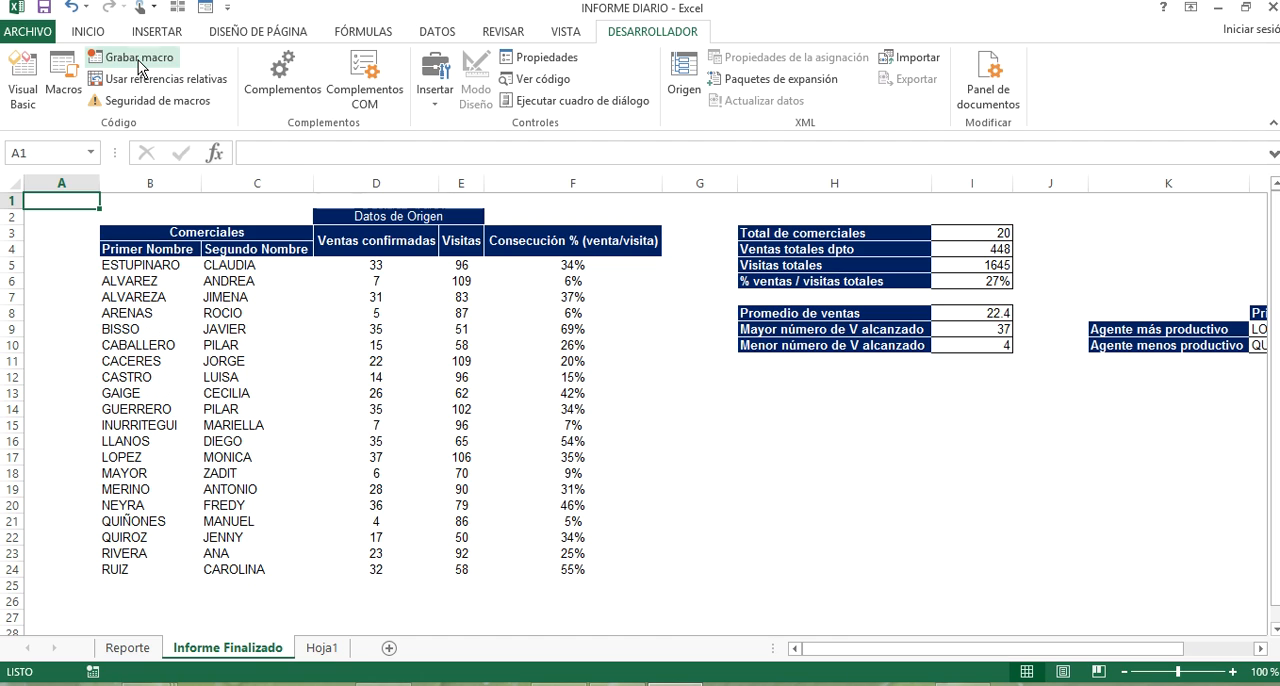
left_click(926, 505)
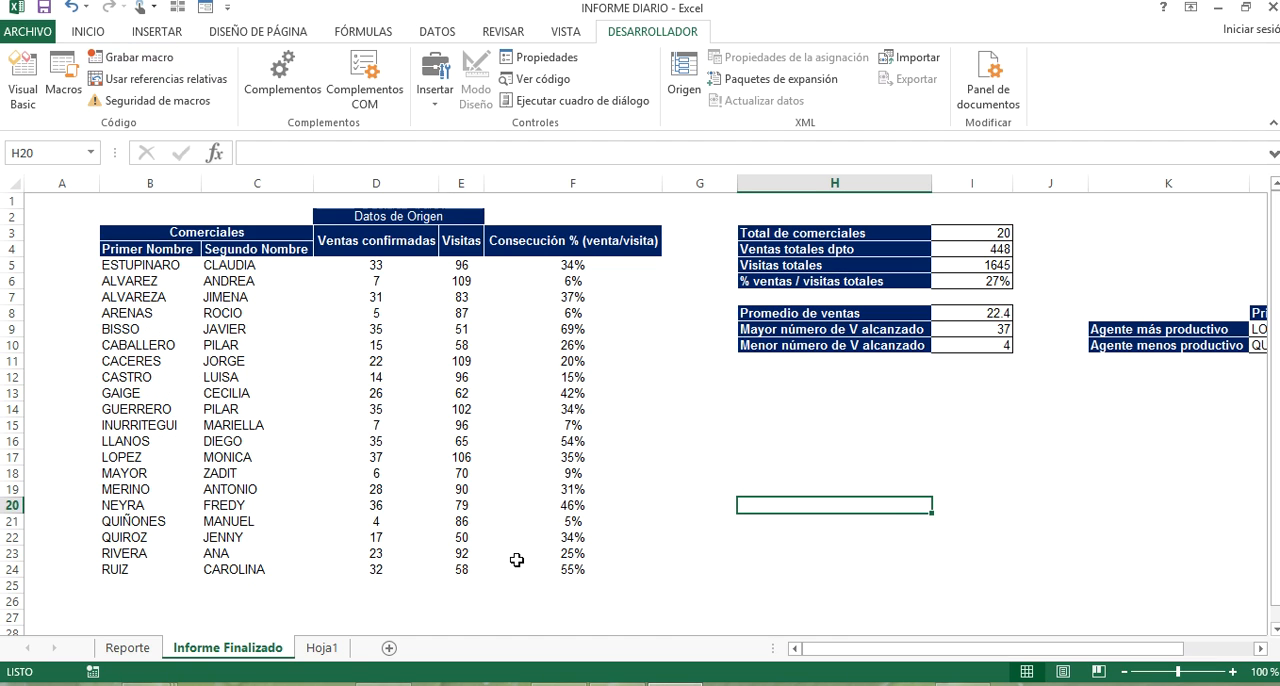
Insert a form control button over about I5:L12 on the Reporte sheet and assign it the macro PERSONAL.XLSB!INFORME_DIARIO_2.
left_click(143, 651)
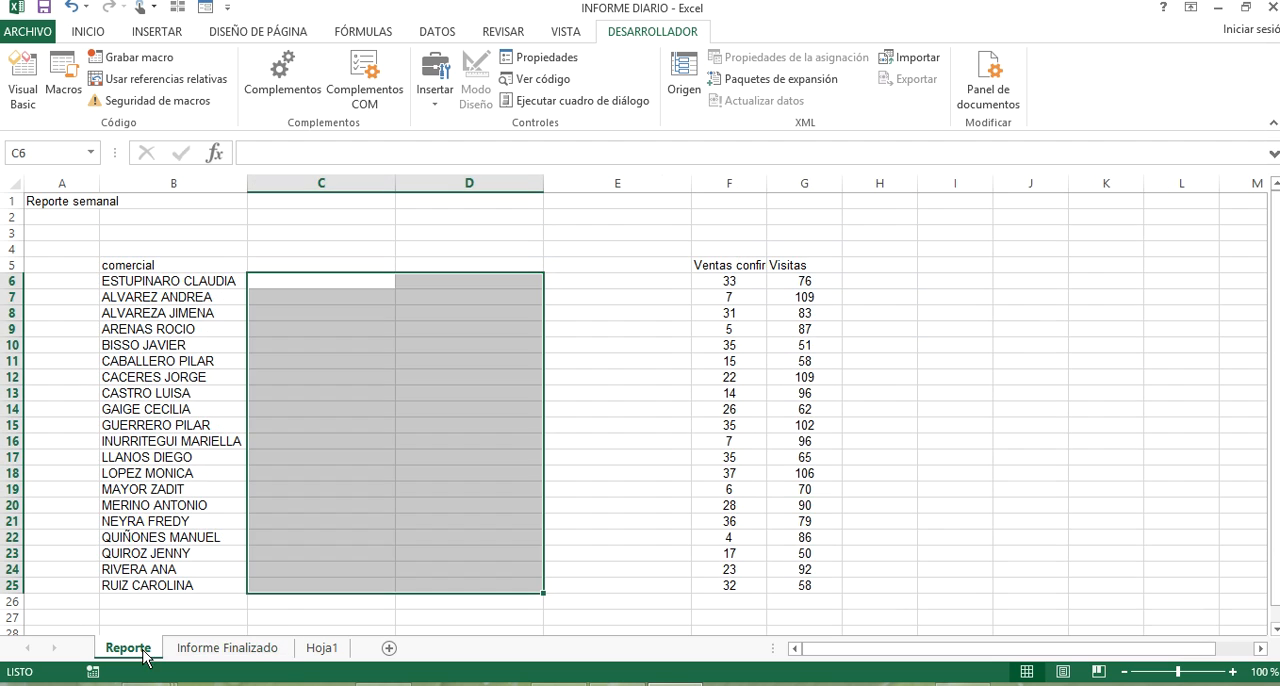
left_click(1117, 279)
left_click(435, 80)
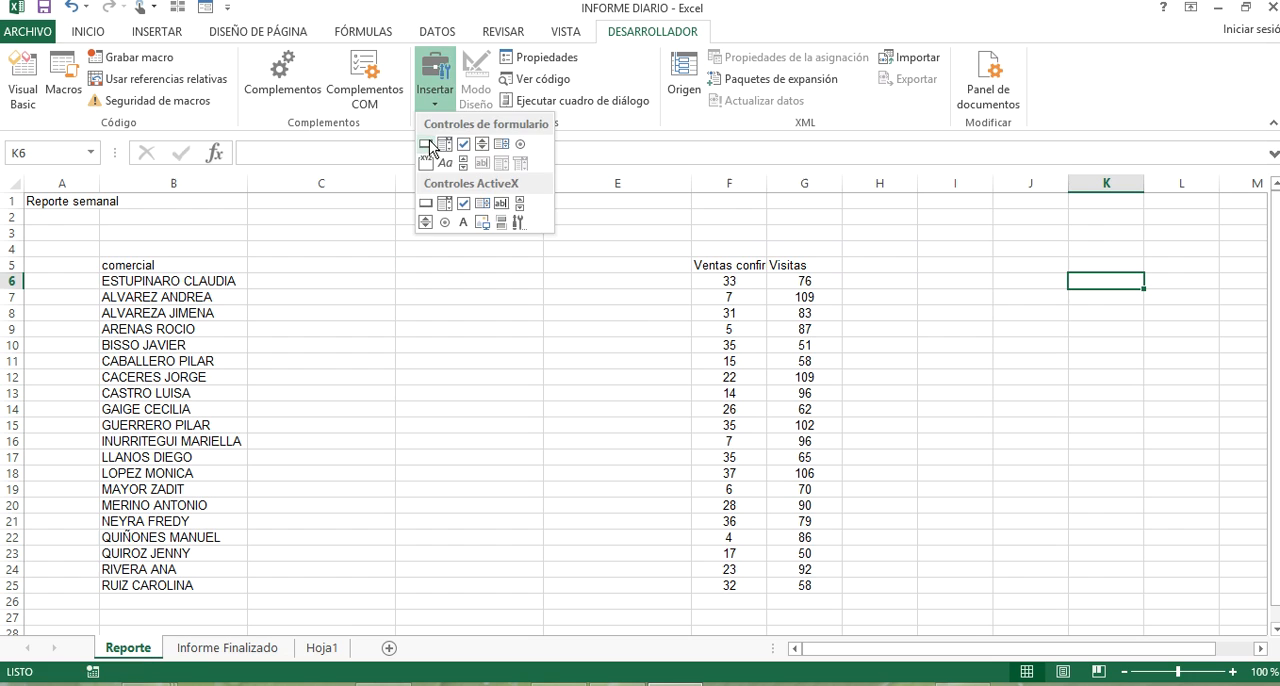
left_click(431, 146)
mouse_move(971, 265)
left_mouse_down()
mouse_move(984, 336)
mouse_move(1179, 381)
left_mouse_up()
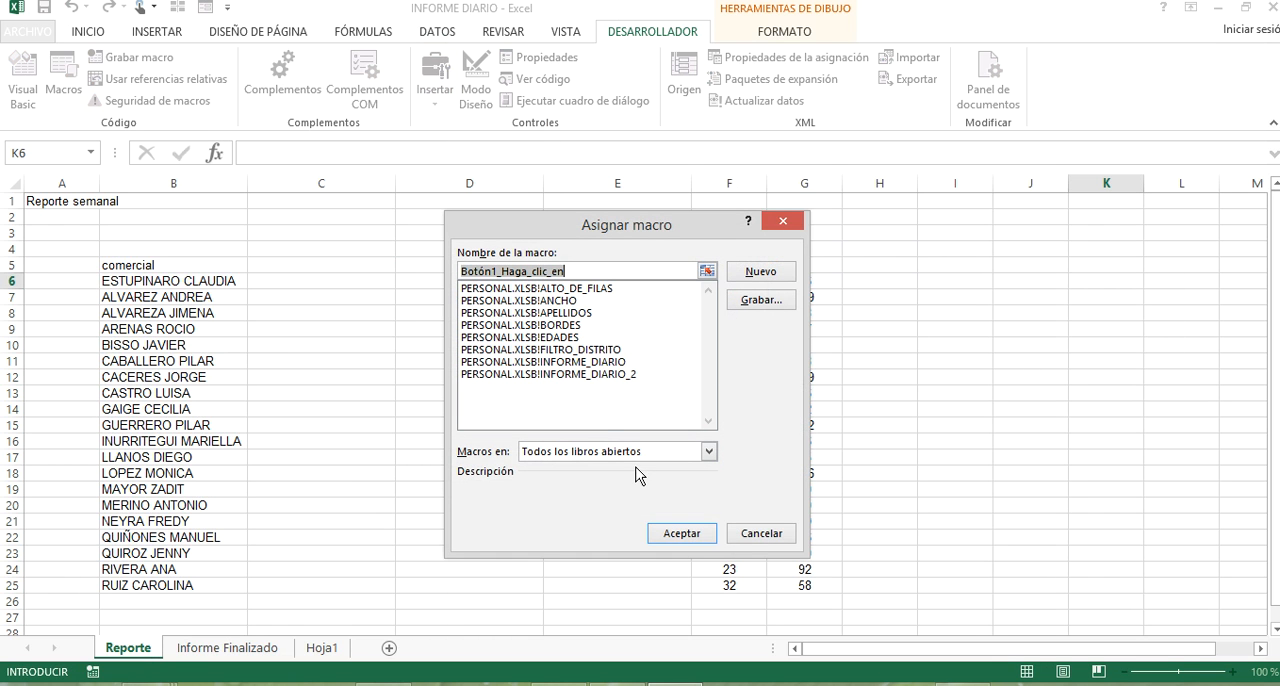
left_click(622, 374)
left_click(686, 532)
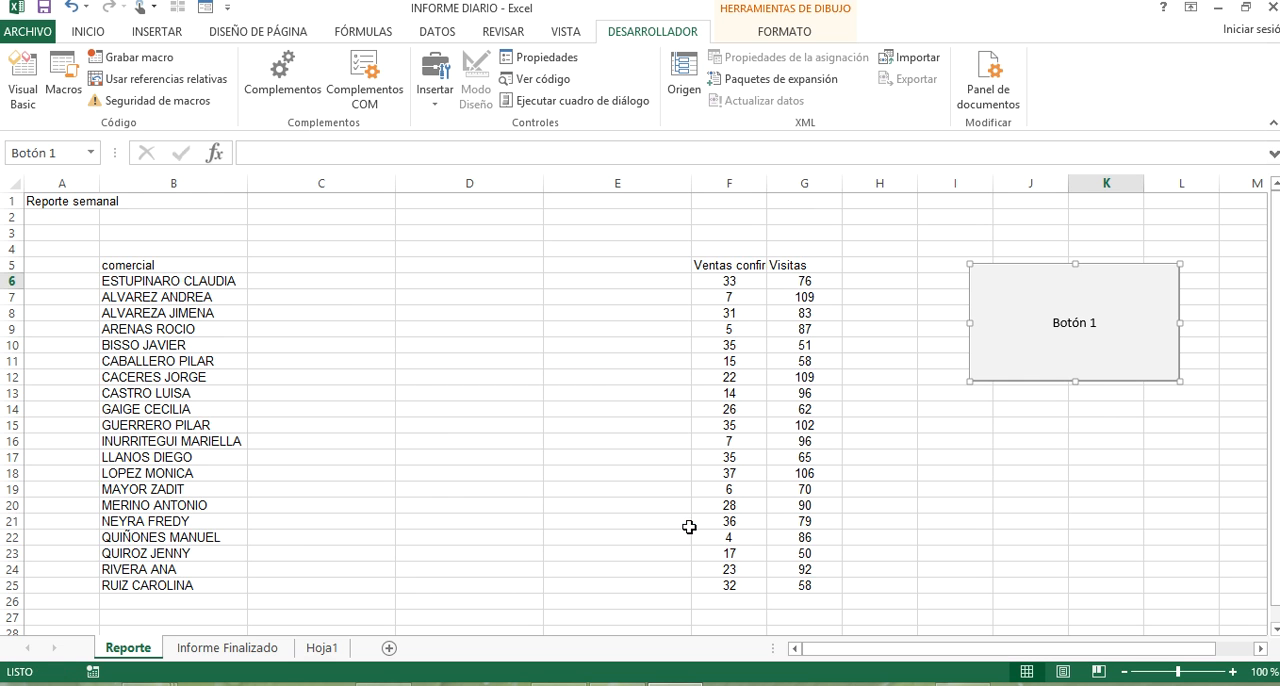
right_click(1036, 333)
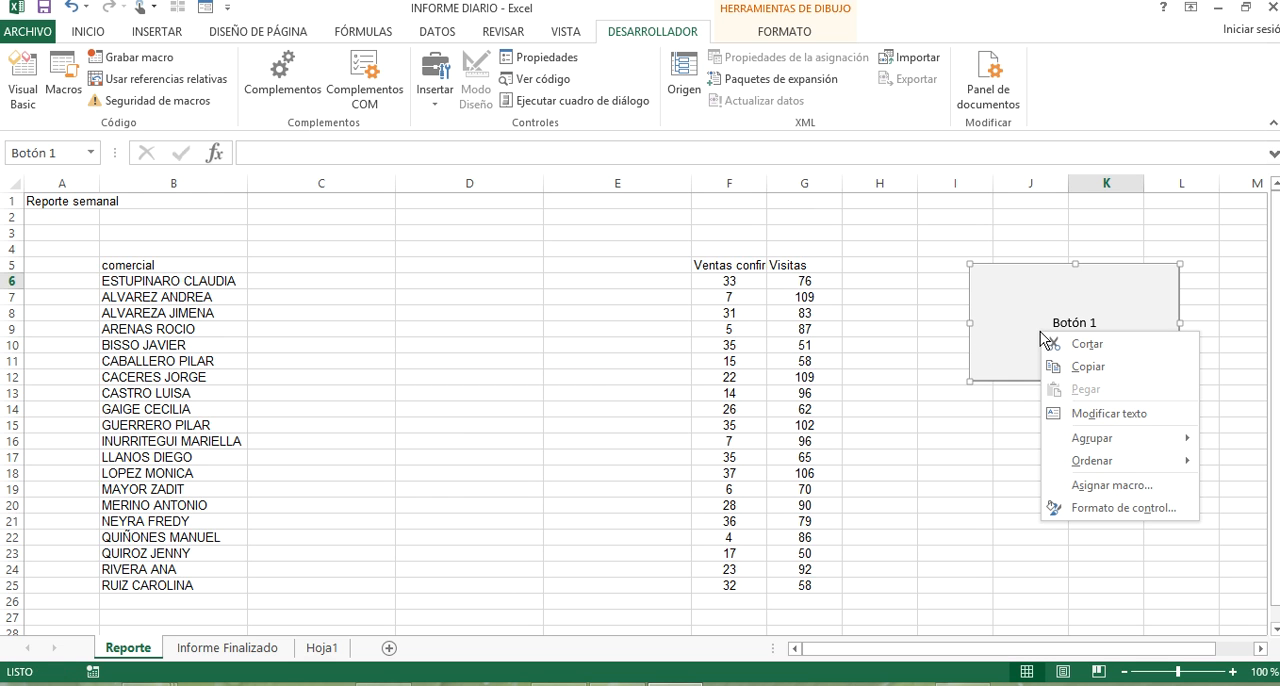
left_click(1158, 486)
key("Escape")
Change the new button's text to REPORTE DIARIO and deselect the button.
right_click(1113, 292)
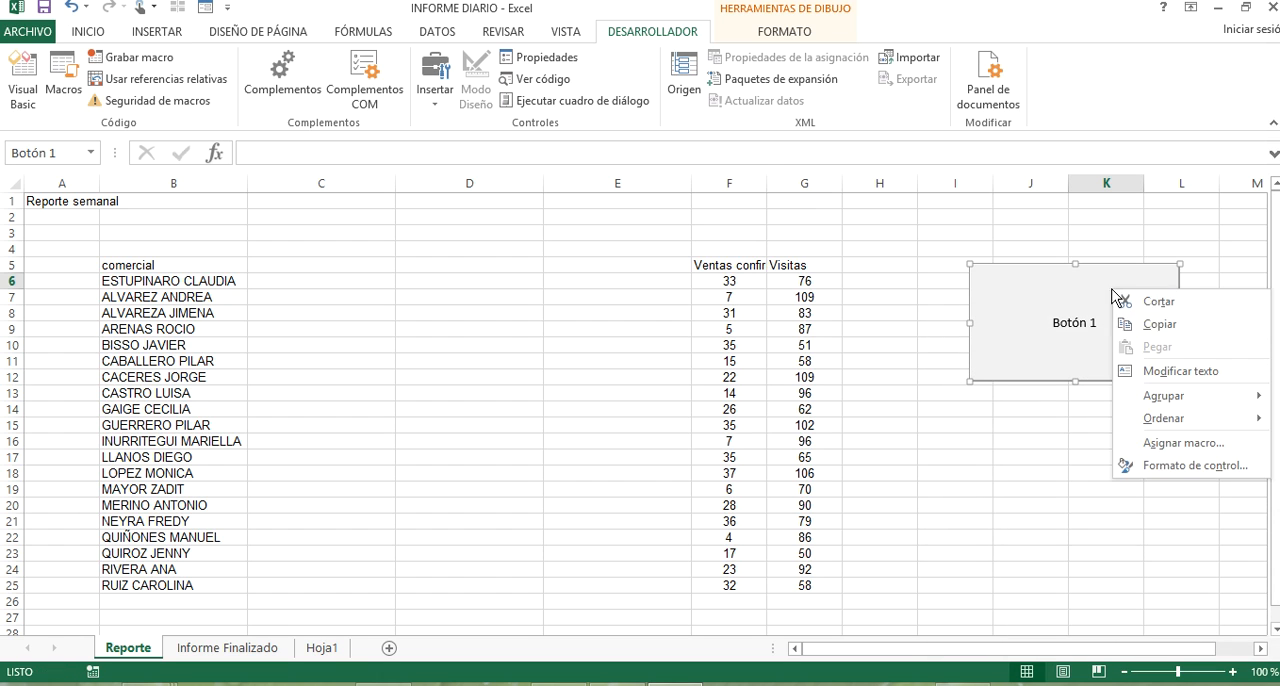
left_click(1195, 372)
key("Delete")
key("Delete")
key("Delete")
key("Delete")
key("Delete")
key("Delete")
key("Delete")
type("REPORTE DIARIO")
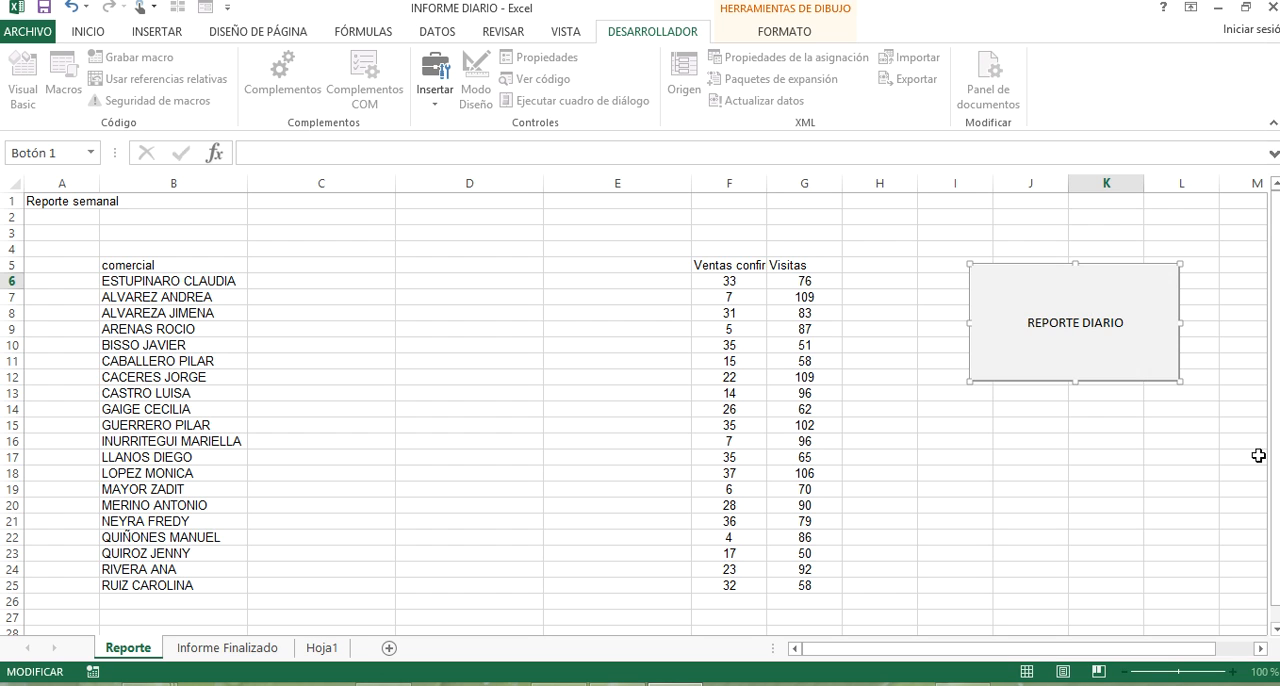
left_click(1106, 474)
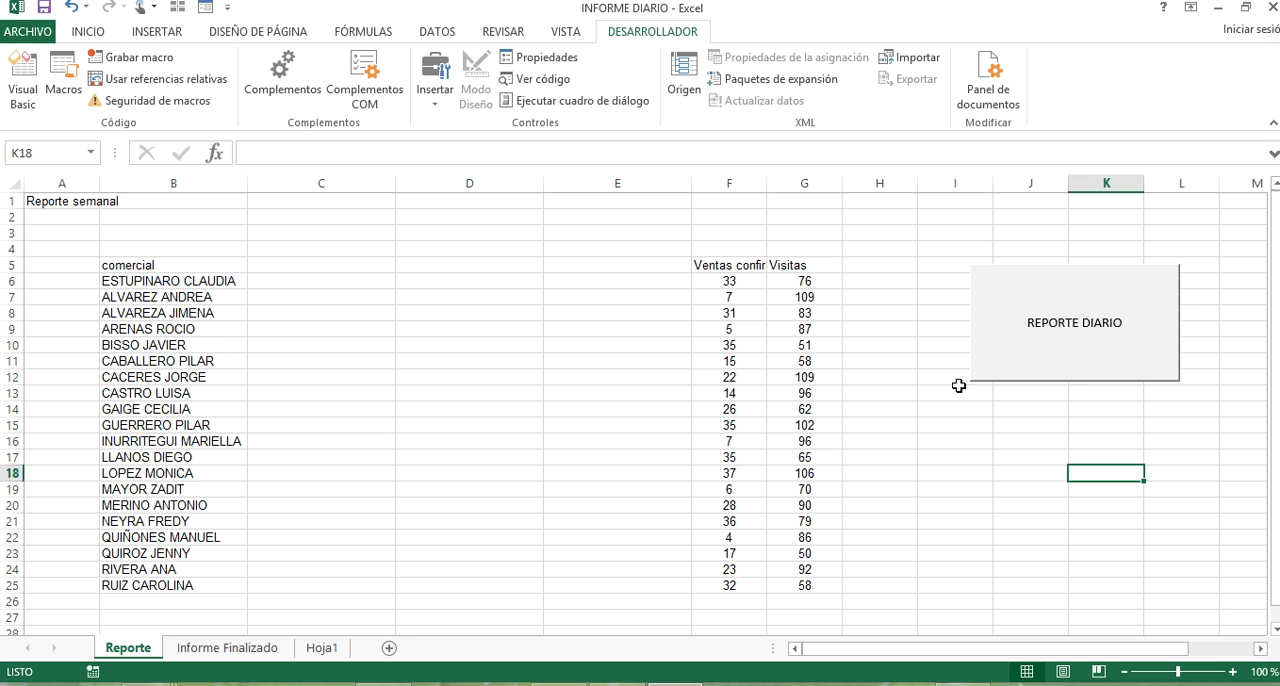
Run the macro with the REPORTE DIARIO button and return to the Reporte sheet.
left_click(1060, 324)
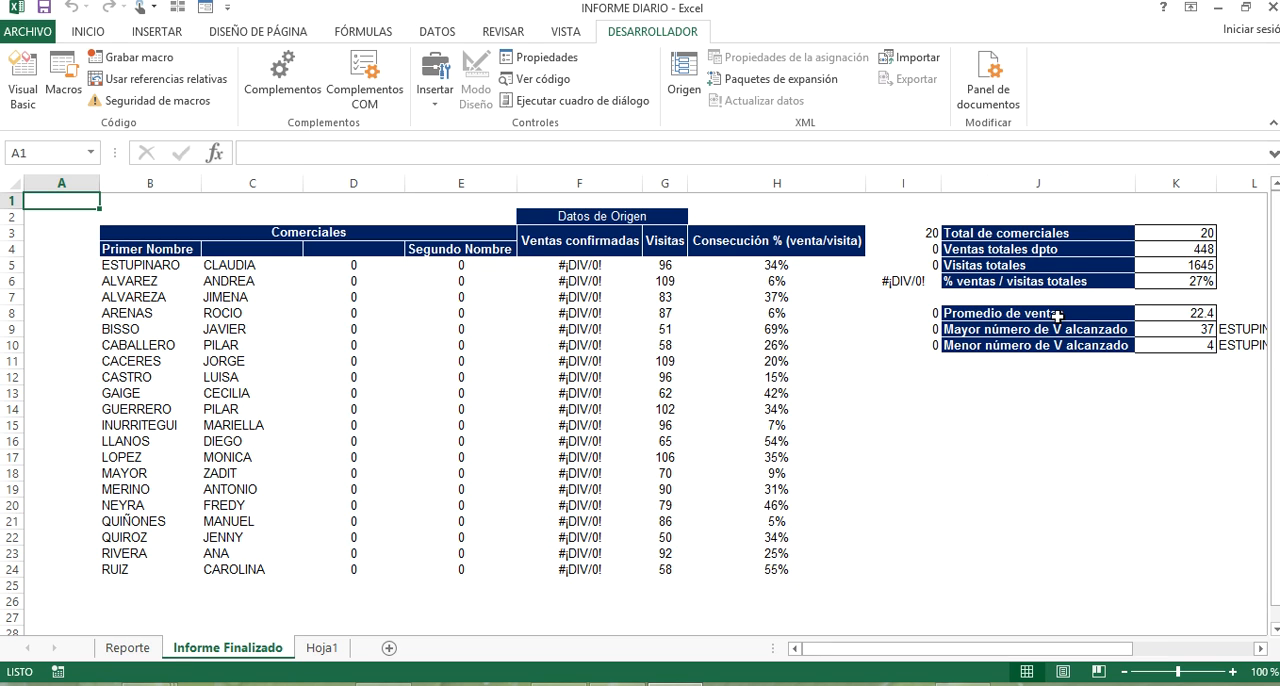
left_click(140, 650)
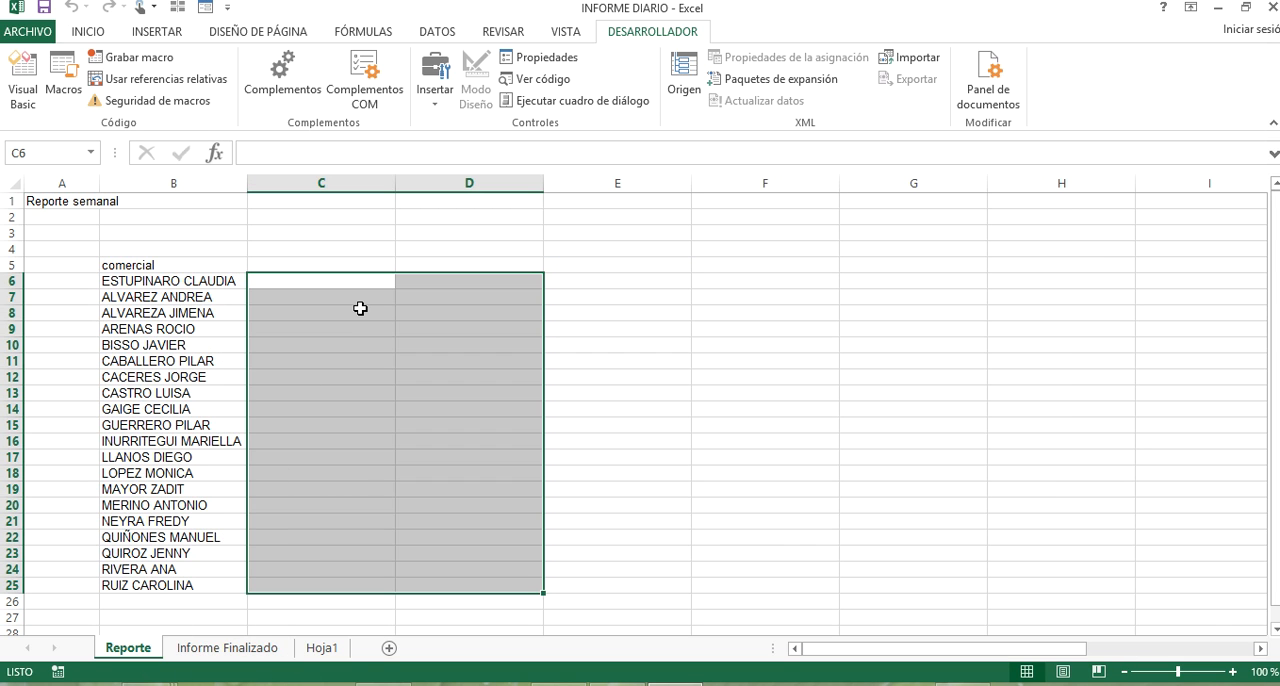
Enter the headers VENTAS in C5 and VISITAS in D5 on the Reporte sheet.
left_click(356, 264)
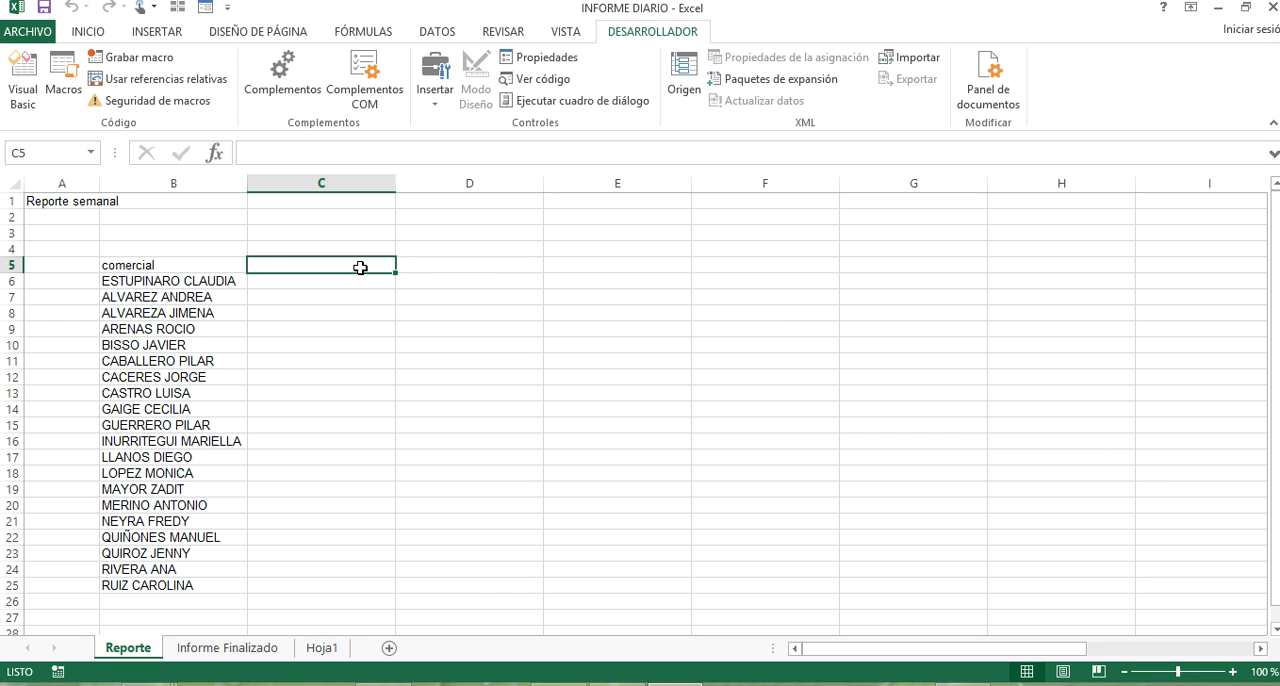
type("VENTAS")
key("Tab")
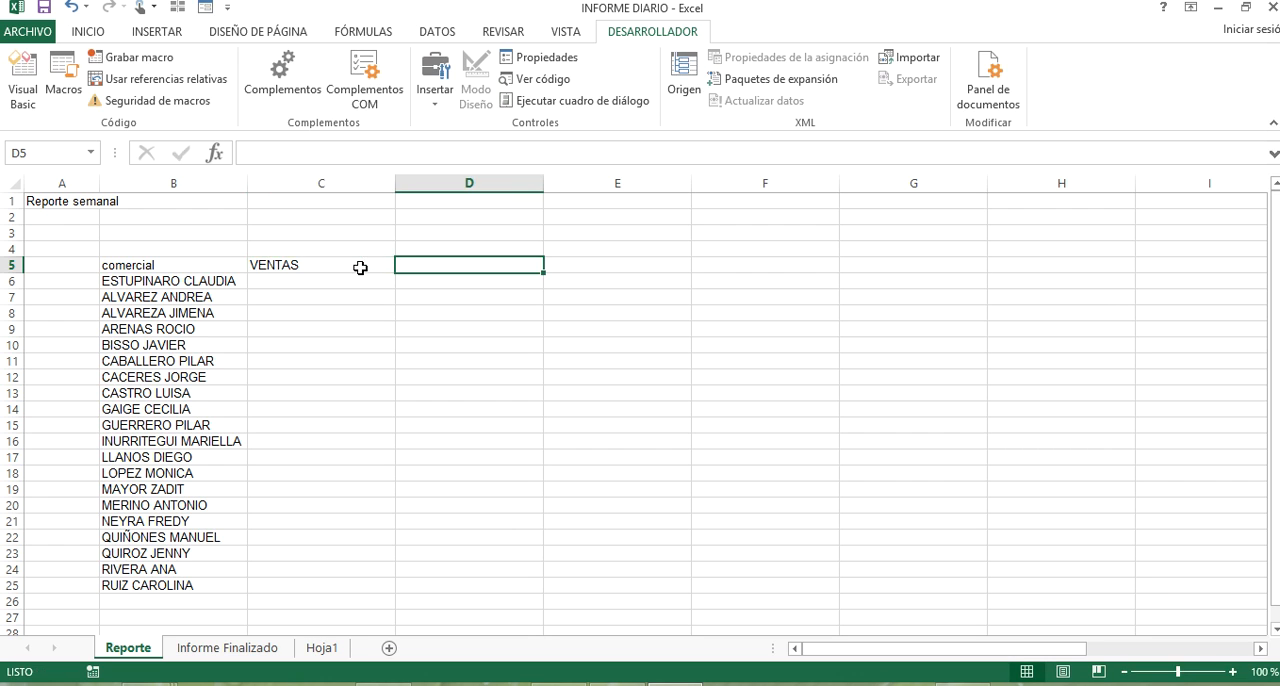
type("VISITAS")
key("Return")
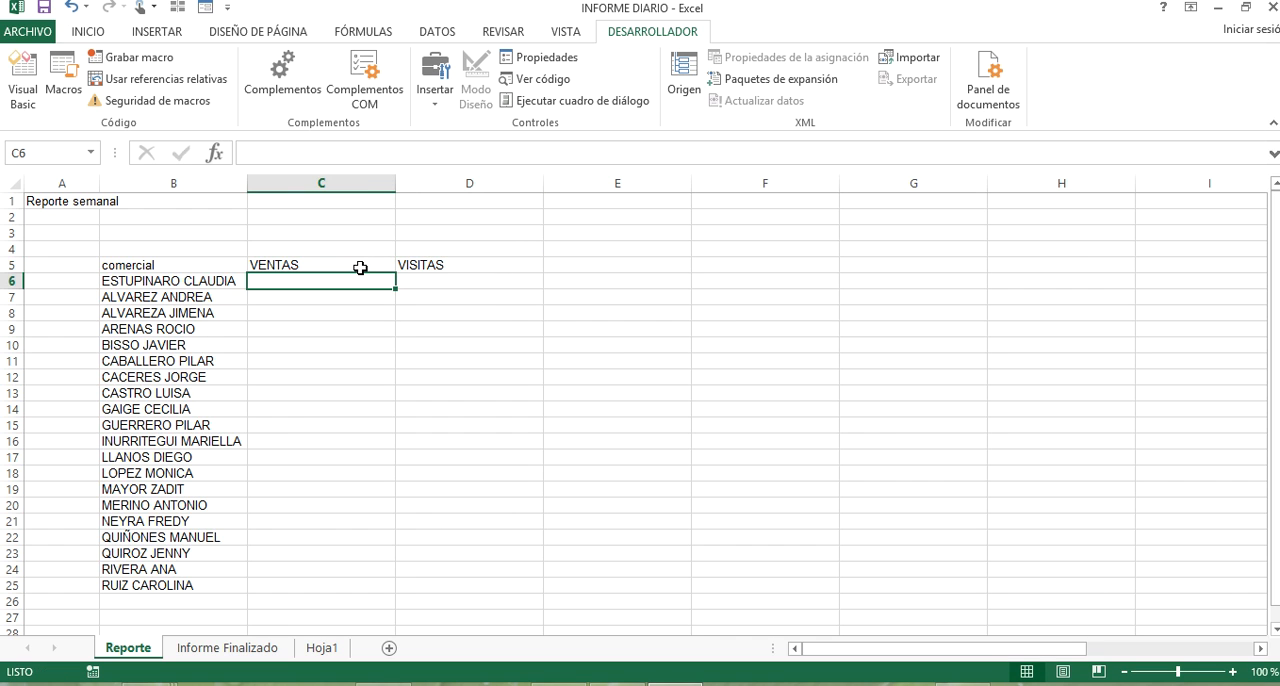
Enter the formula ALEATORIO.ENTRE(10,50) in C6 for a random VENTAS value.
type("+")
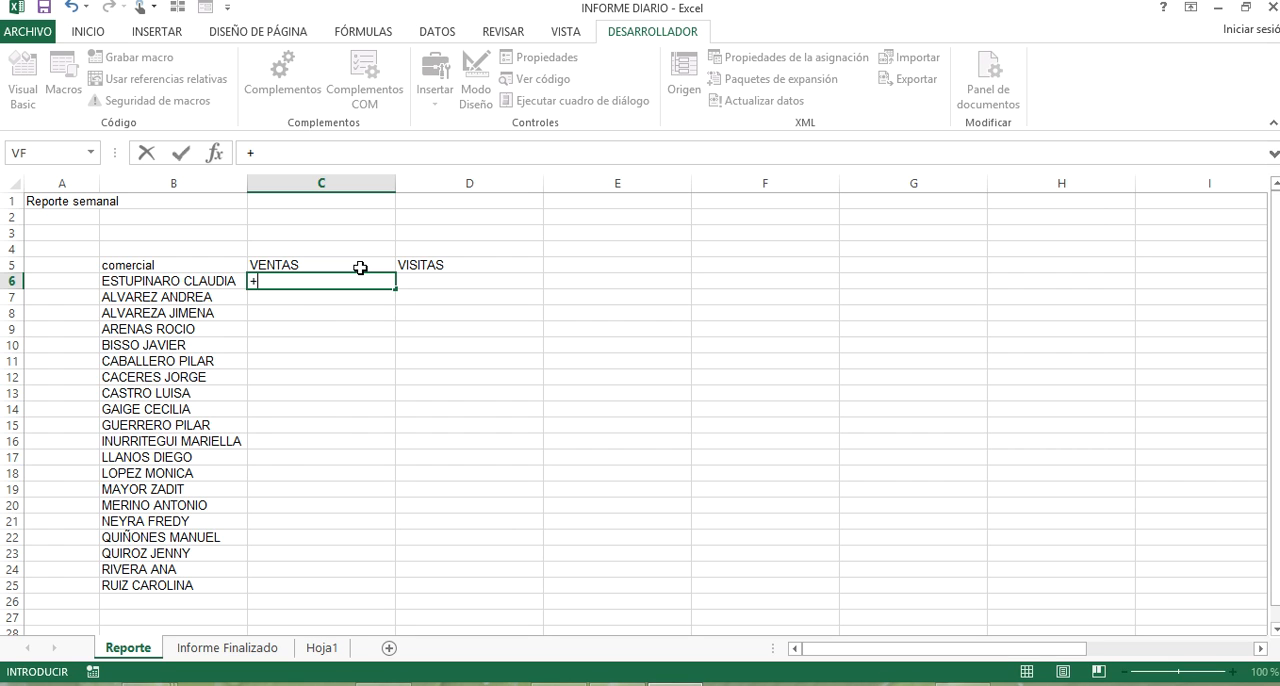
type("ALEATO")
key("Down")
key("Tab")
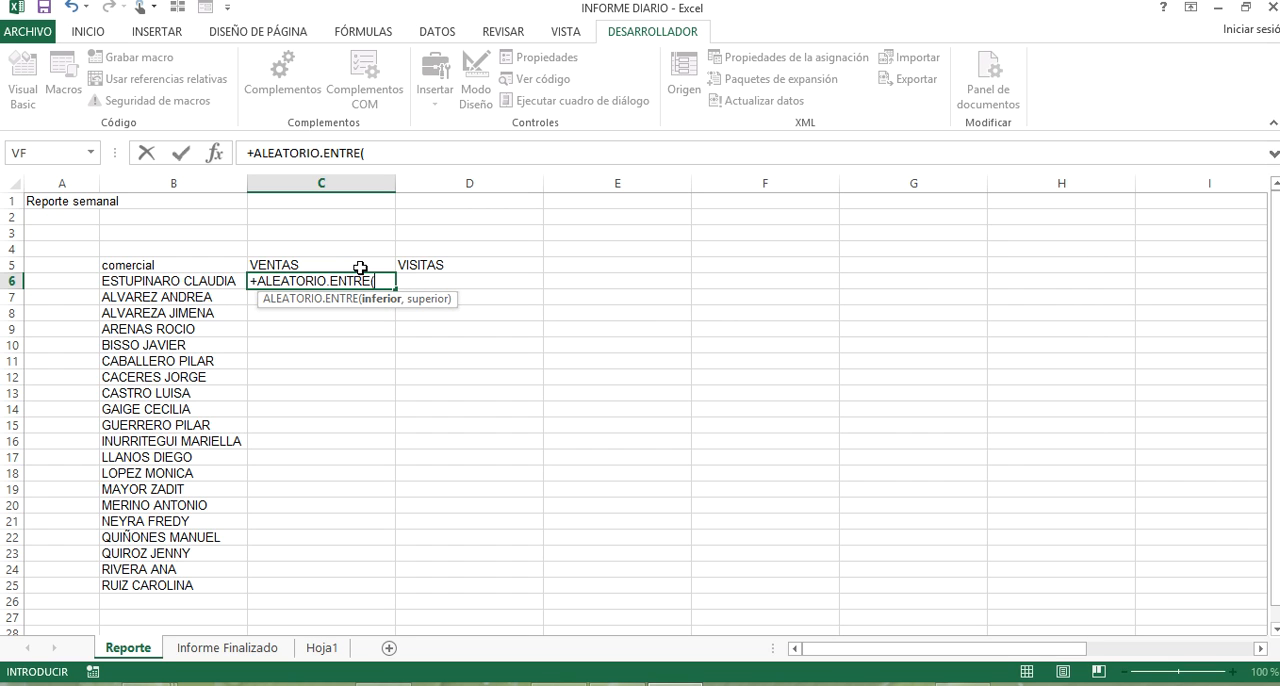
type("10")
key("Return")
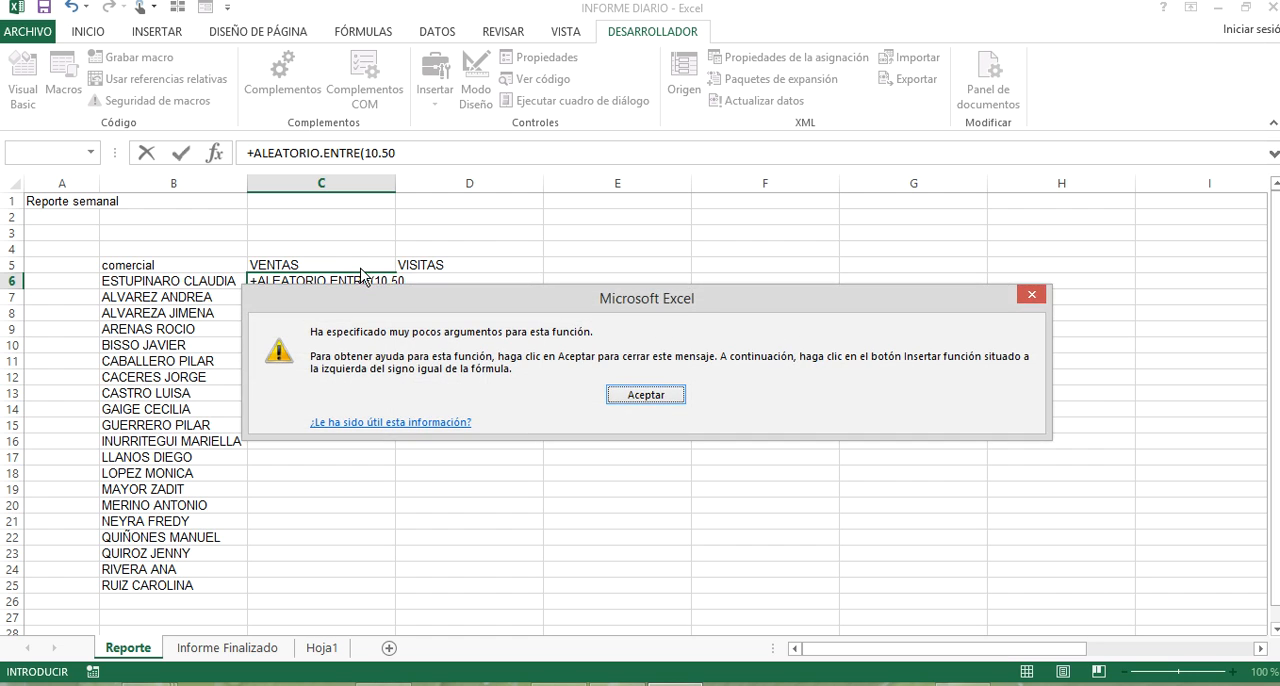
key("Return")
left_click(388, 281)
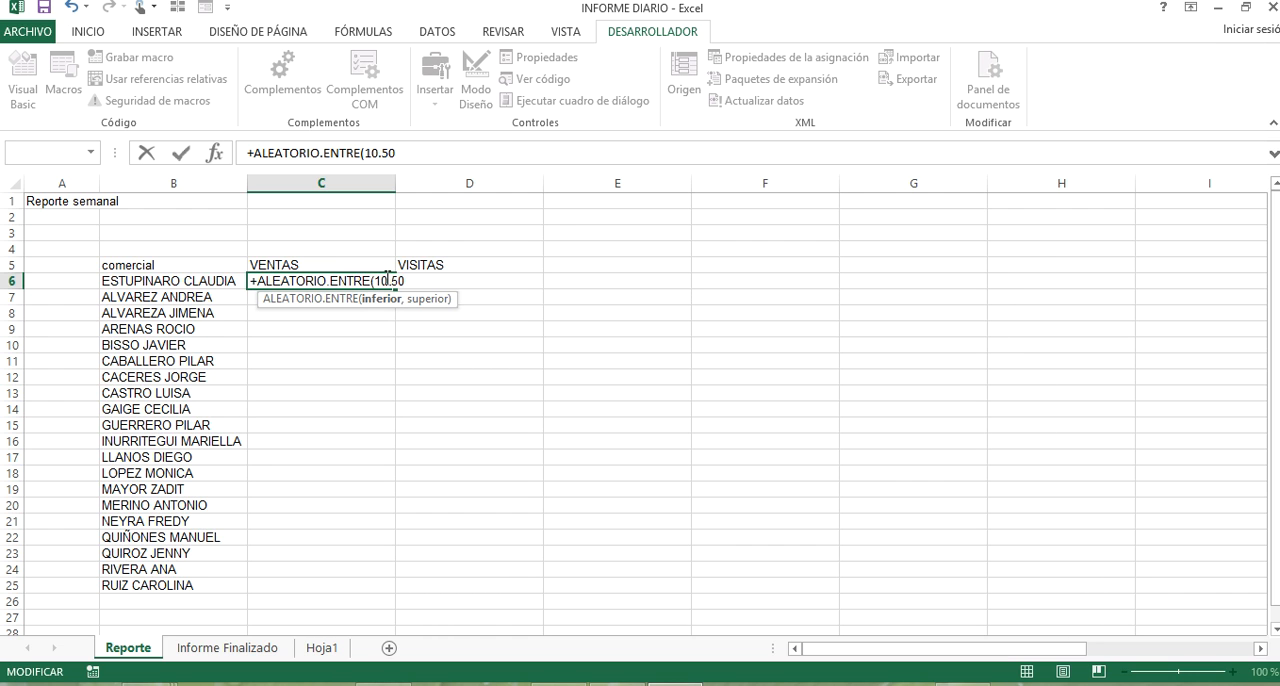
key("Delete")
type(",")
key("Return")
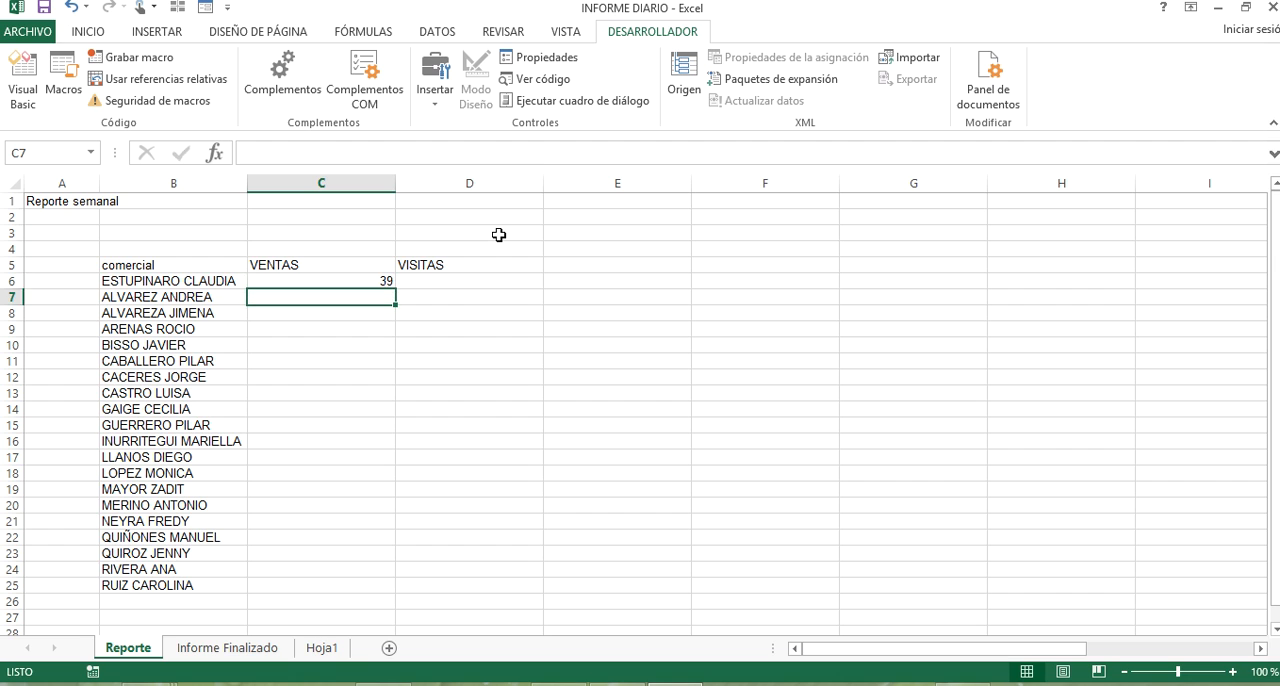
Enter the formula ALEATORIO.ENTRE(60,110) in D6 for a random VISITAS value.
key("Up")
key("Right")
type("+")
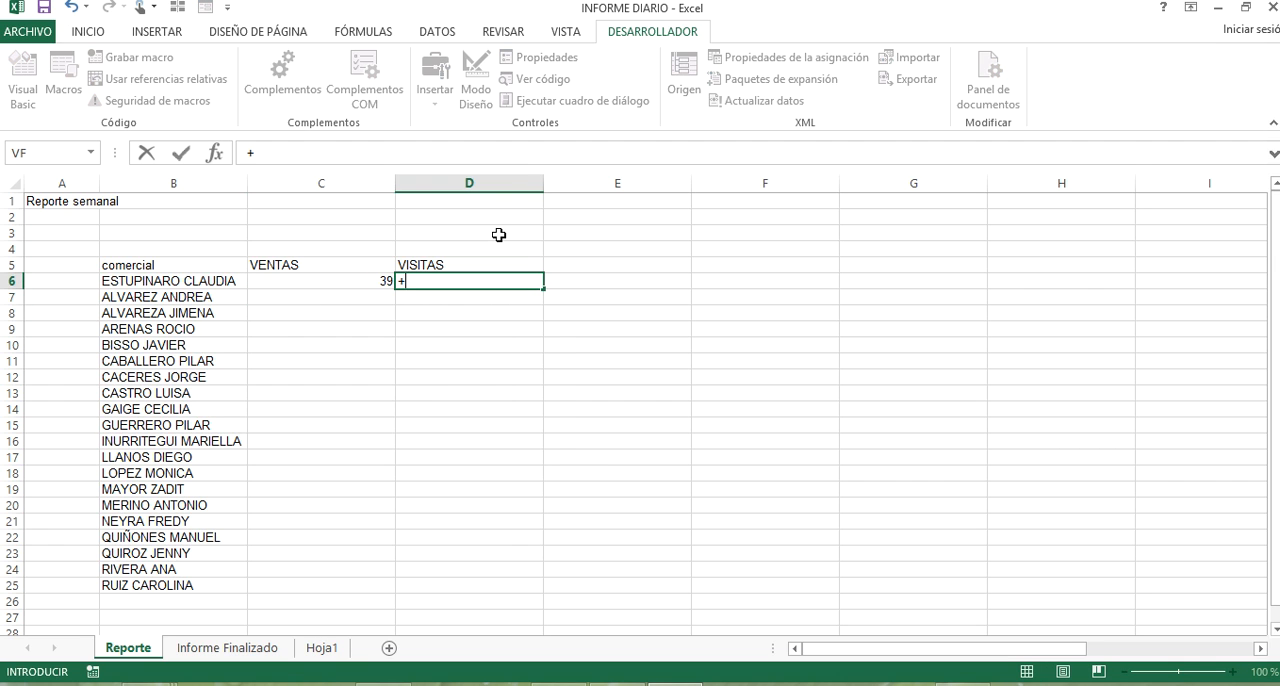
type("AL")
key("Down")
key("Tab")
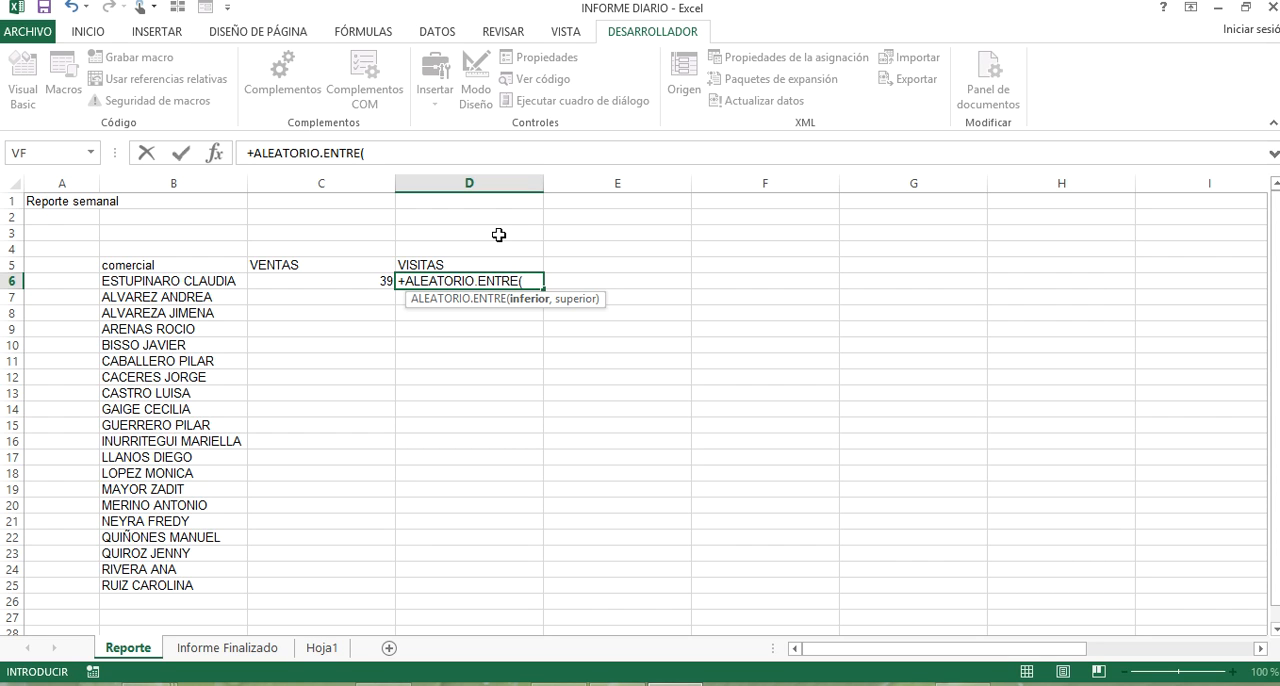
type("60,")
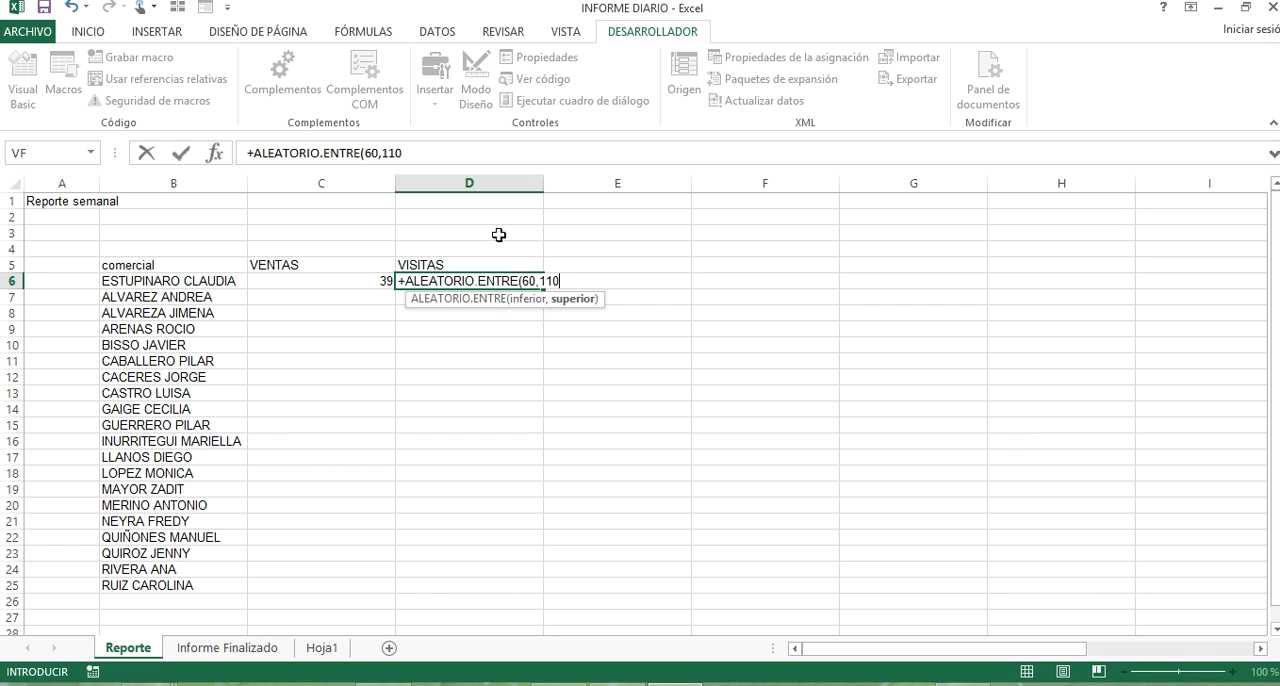
type("110")
key("Return")
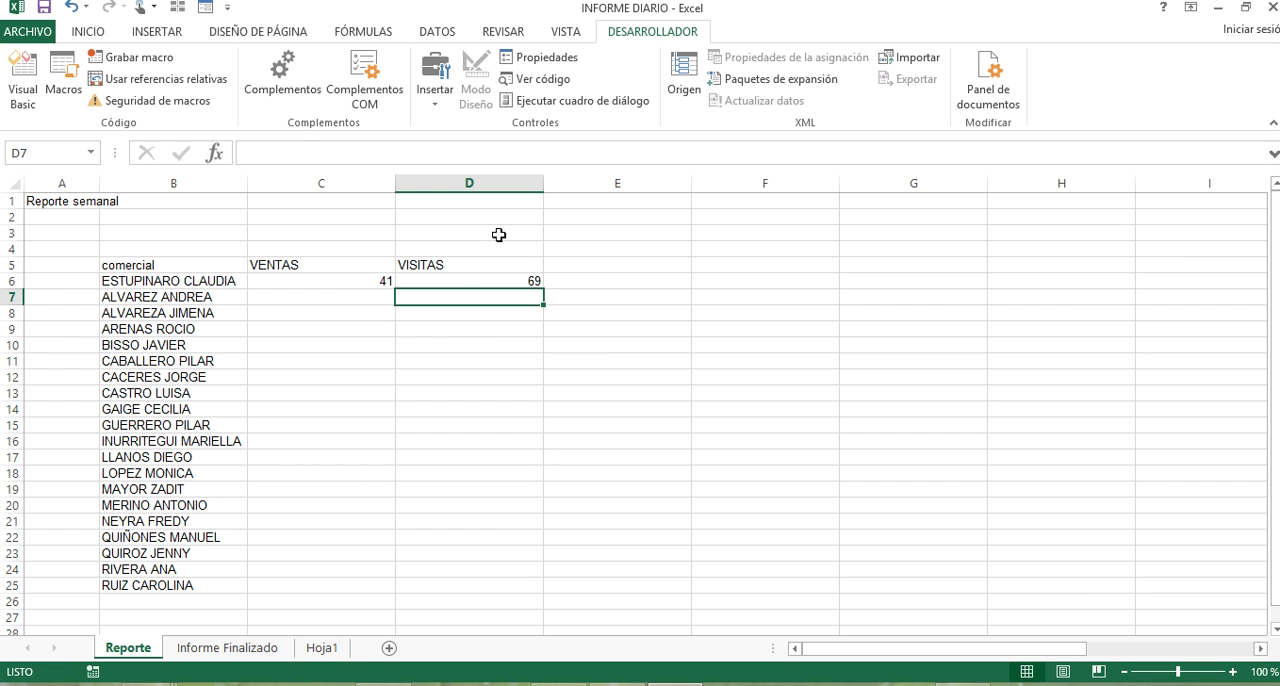
Fill the random-number formulas in C6 and D6 down to row 25 for all the sales reps.
left_click(381, 284)
double_click(396, 290)
left_click(495, 280)
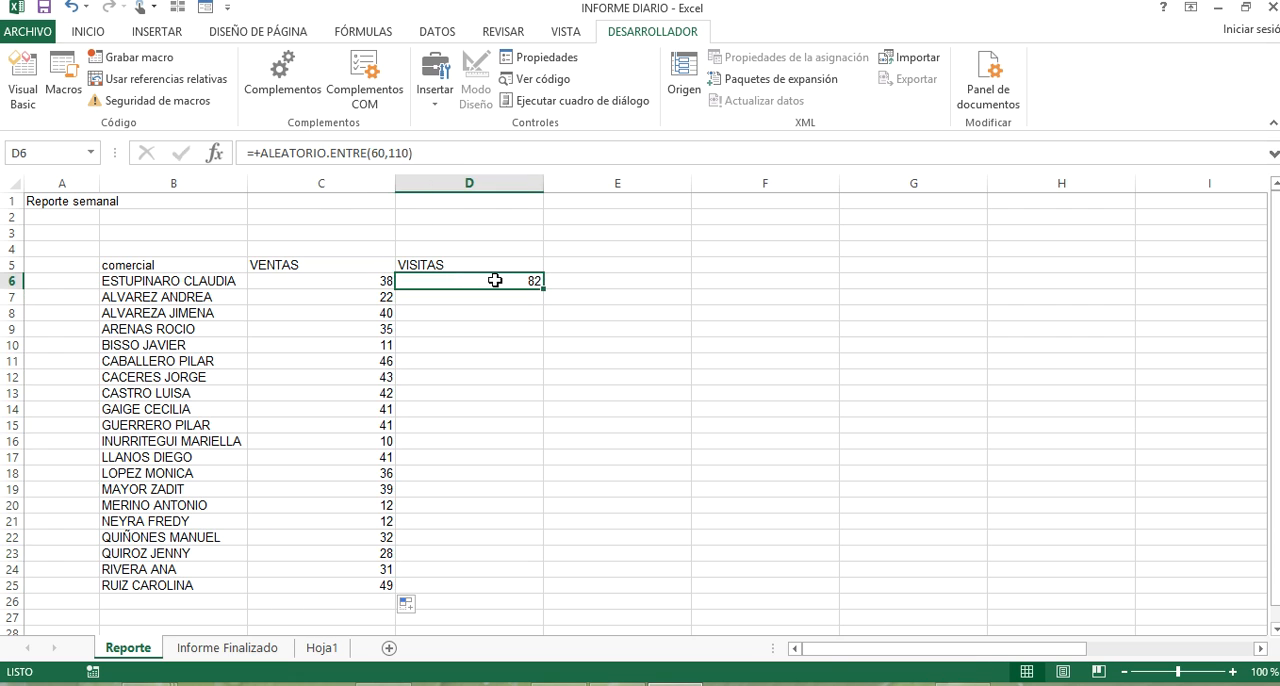
double_click(538, 291)
Replace the formulas in C6:D25 with their fixed values by copying the range and pasting values in place.
left_click_drag(362, 282, 490, 576)
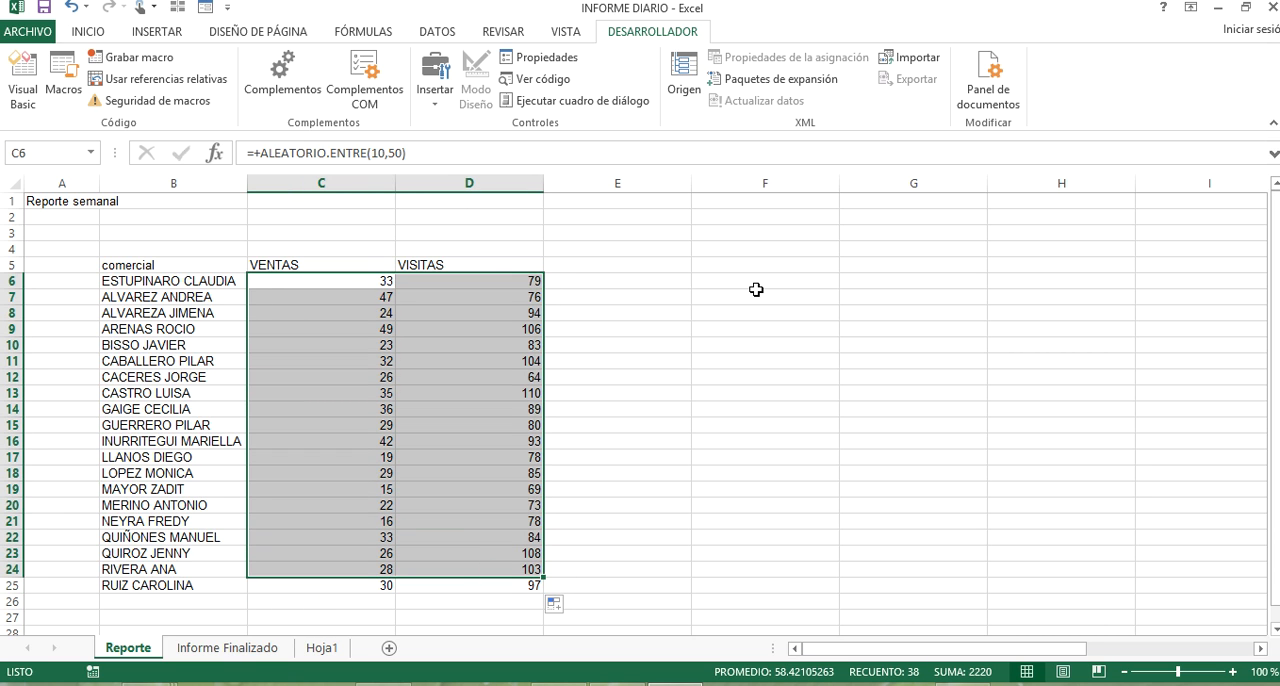
key("shift+Down")
key("ctrl+c")
right_click(324, 282)
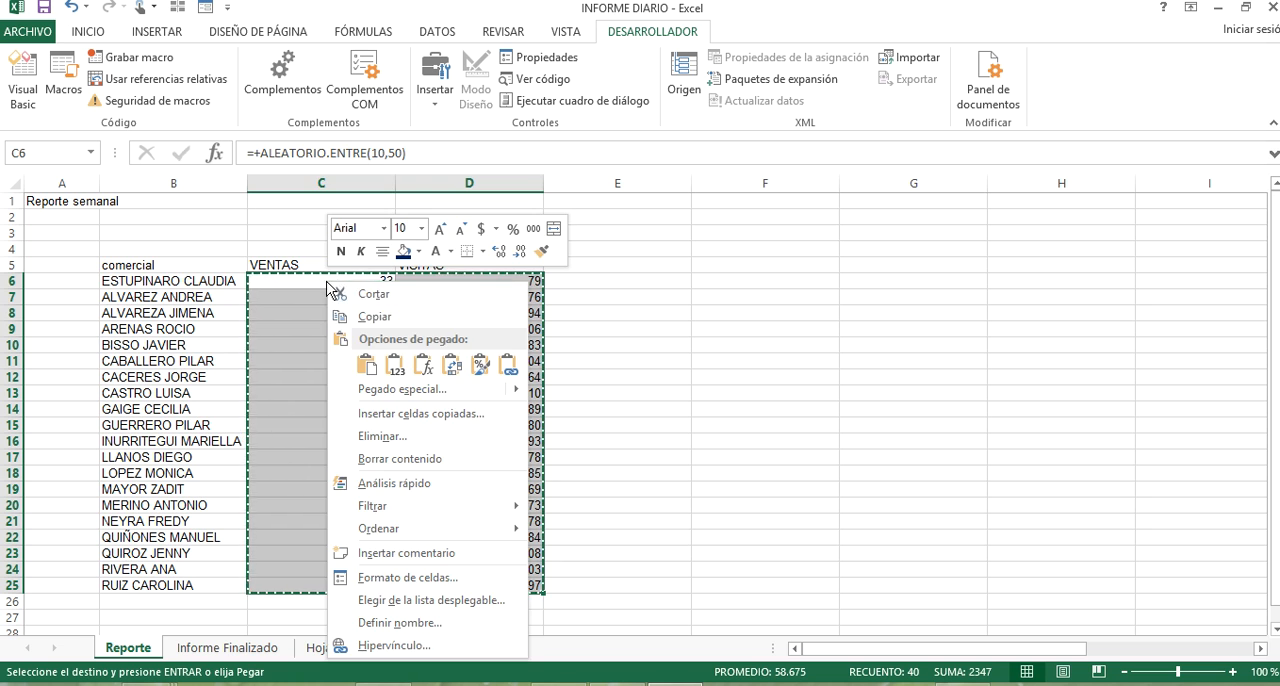
left_click(395, 366)
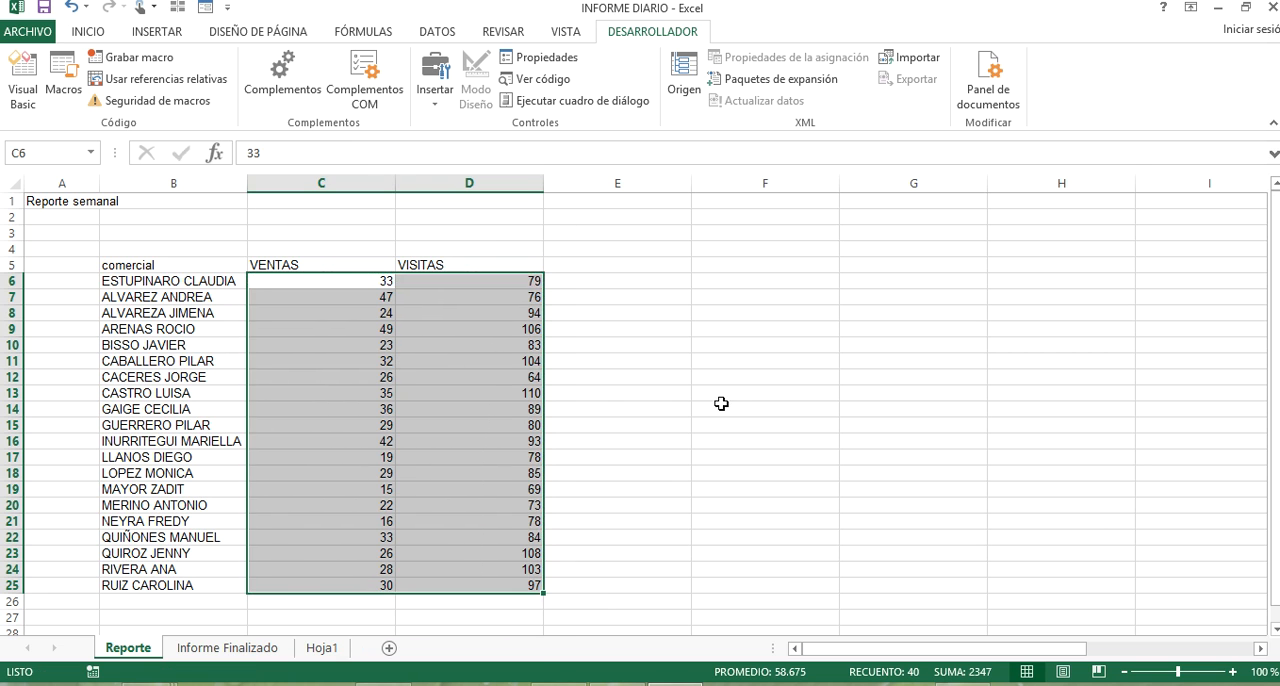
Clear the old confirmed sales and visits data, including its headers, from columns K and L of the Reporte sheet.
left_click(735, 403)
scroll(735, 403, "down", 3)
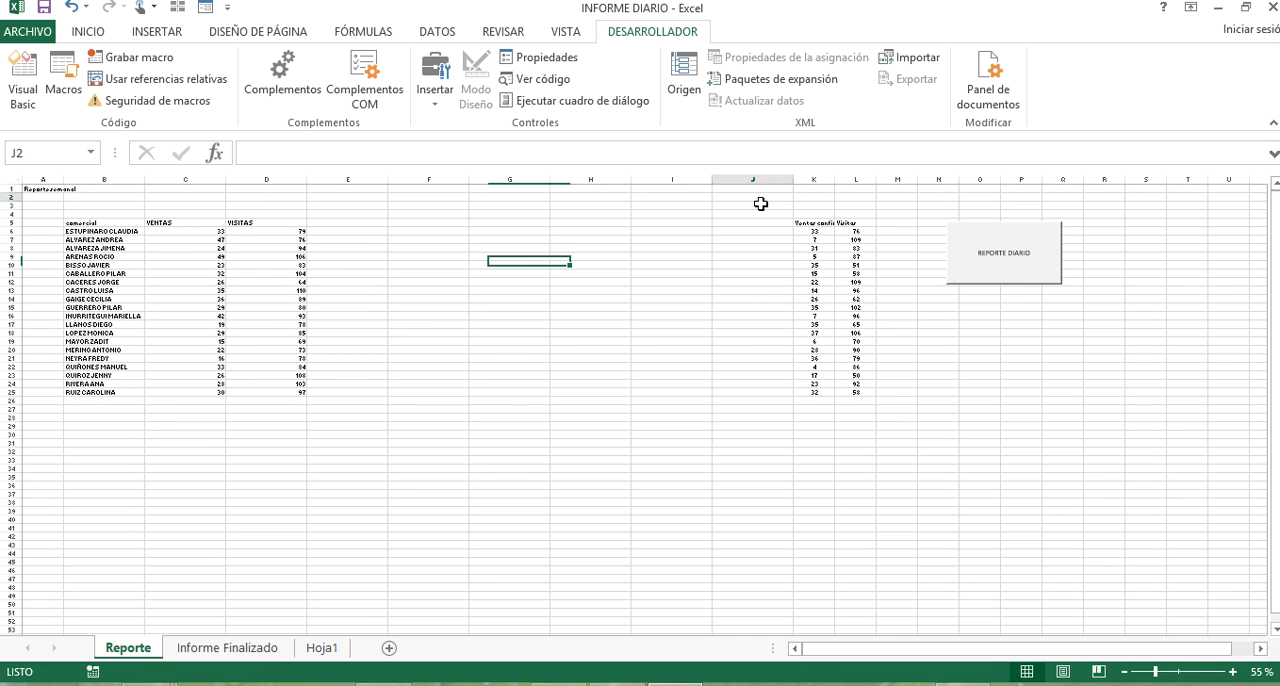
left_click_drag(757, 196, 902, 481)
Move the REPORTE DIARIO button to columns G and H, beside the VENTAS and VISITAS data, and deselect it.
right_click(981, 253)
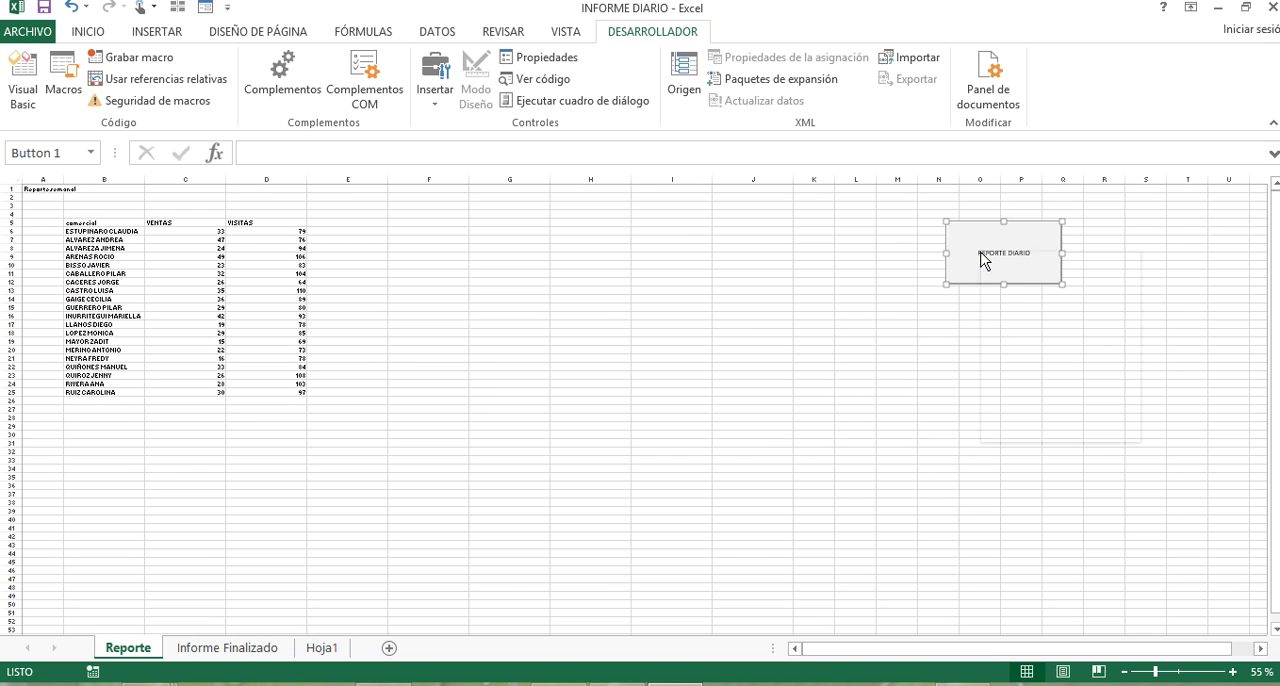
left_click_drag(962, 245, 491, 246)
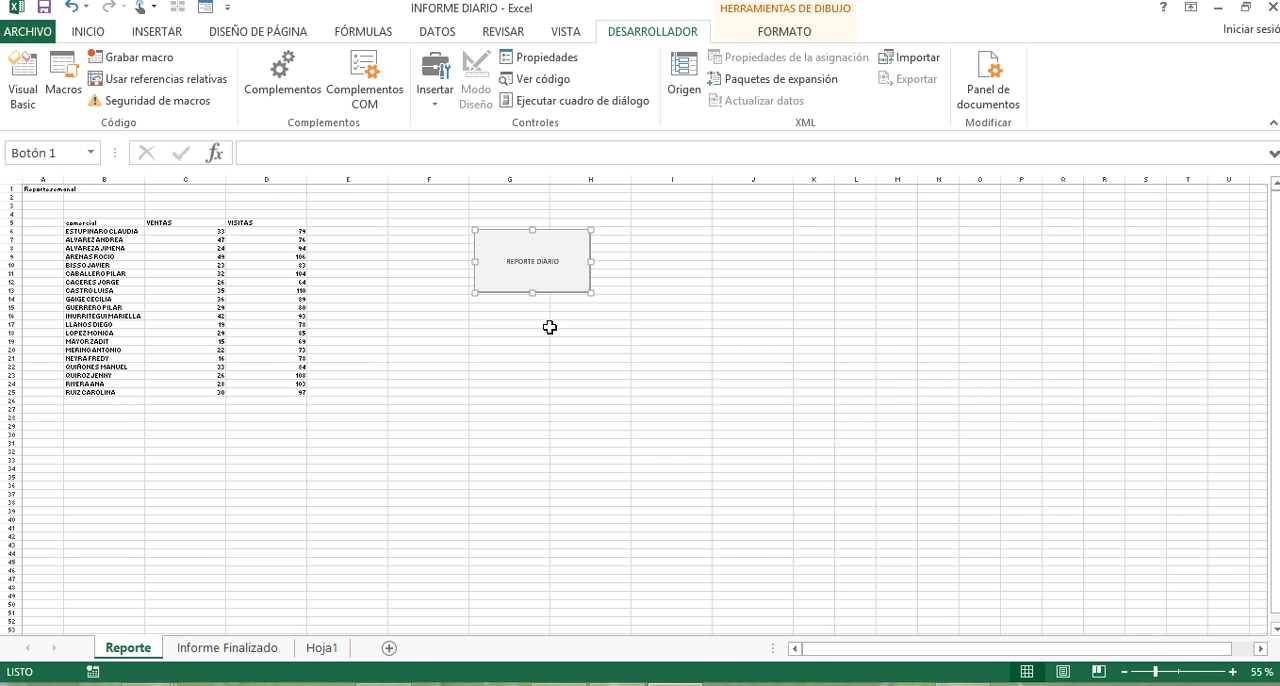
scroll(475, 310, "up", 2)
left_click_drag(705, 550, 8, 563)
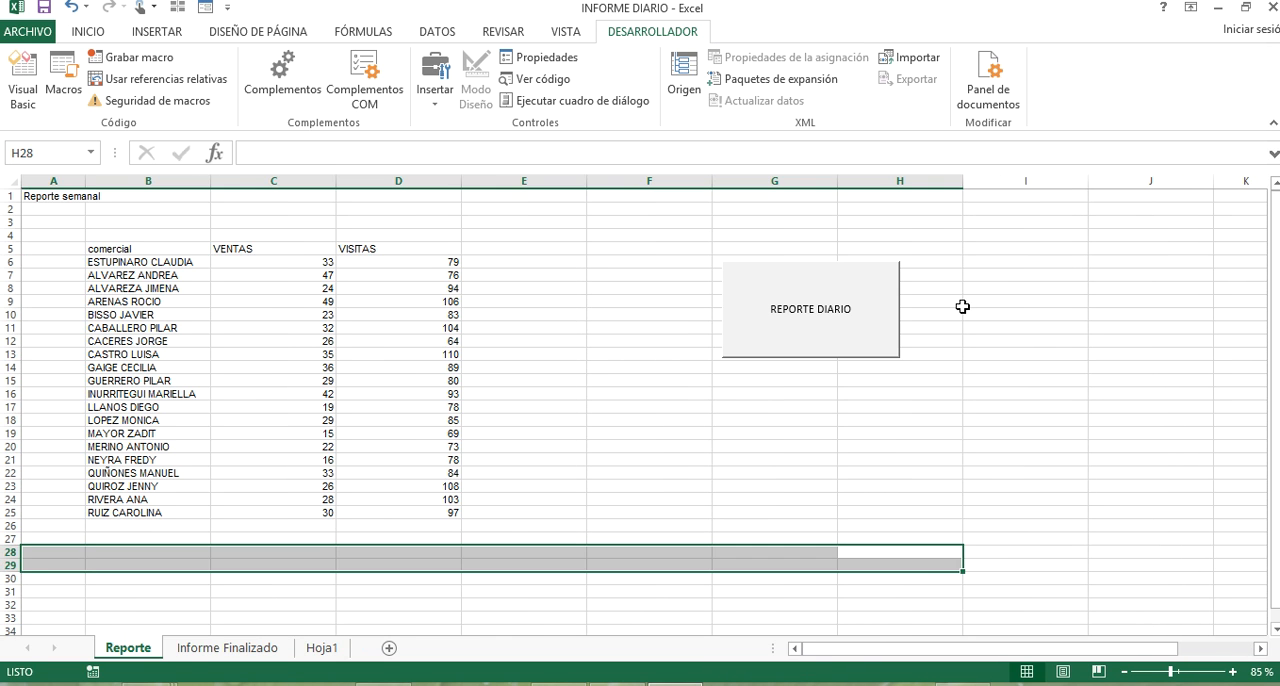
Run the macro with the REPORTE DIARIO button and return to the Reporte sheet to check the moved data.
left_click(800, 330)
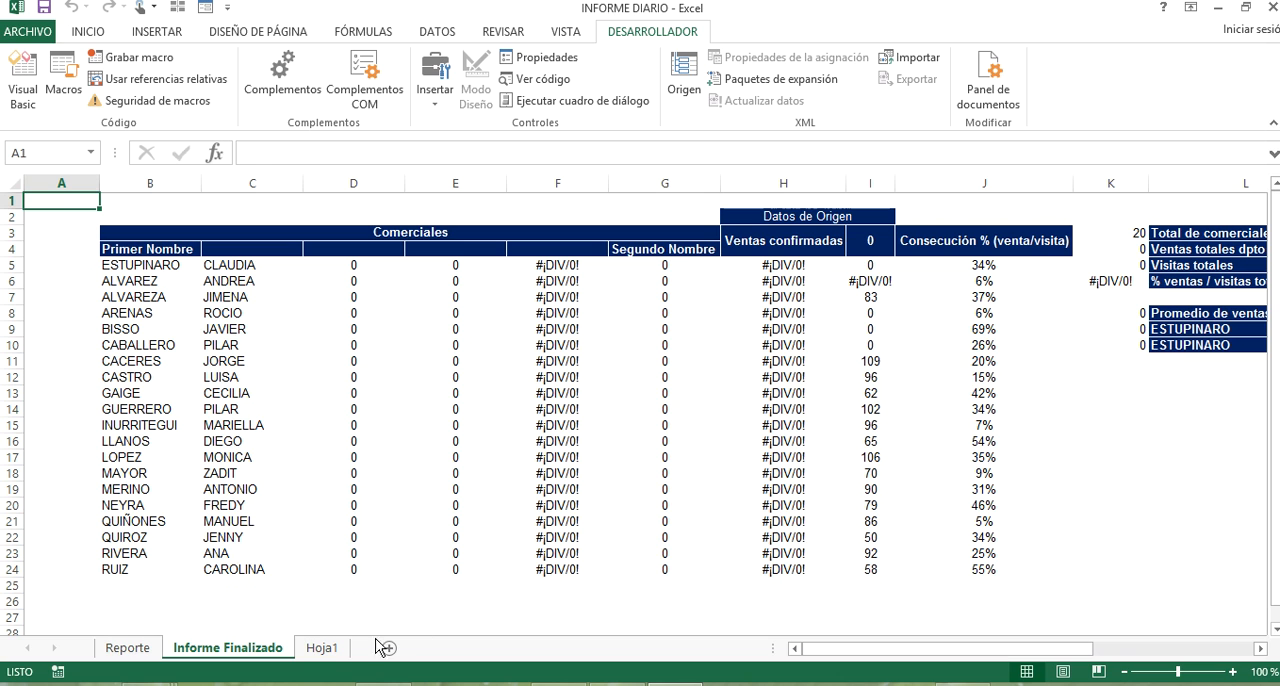
left_click(140, 650)
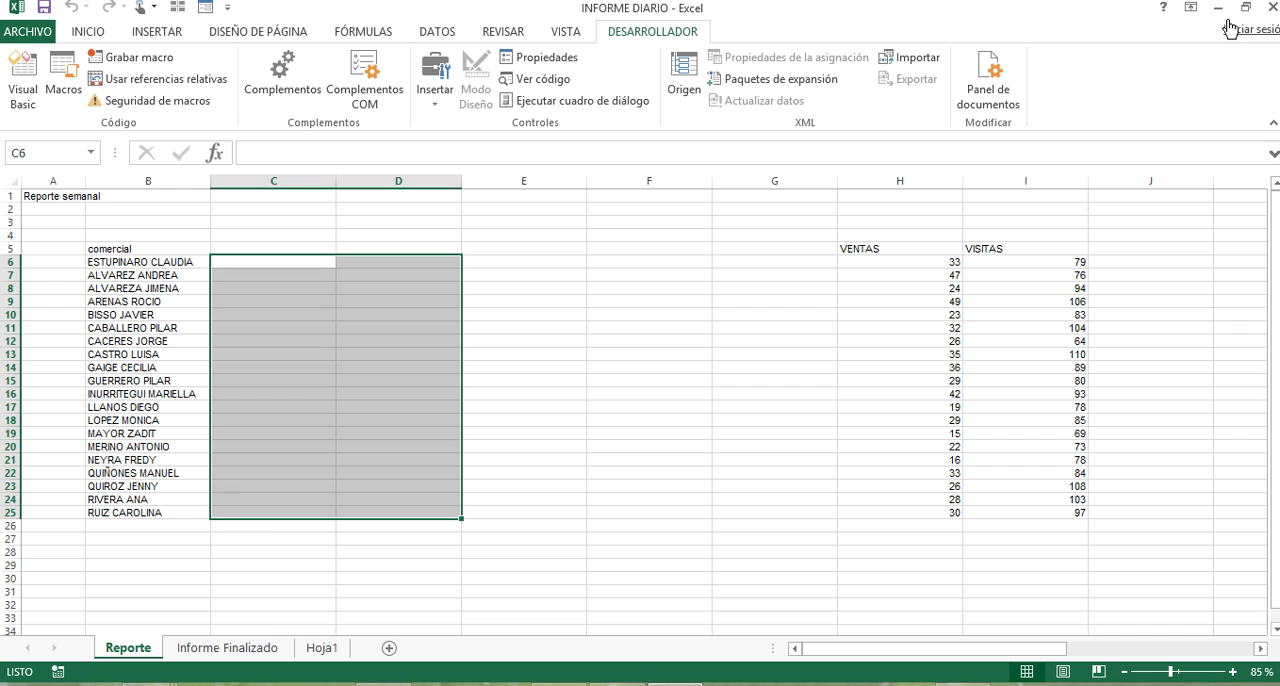
left_click(930, 274)
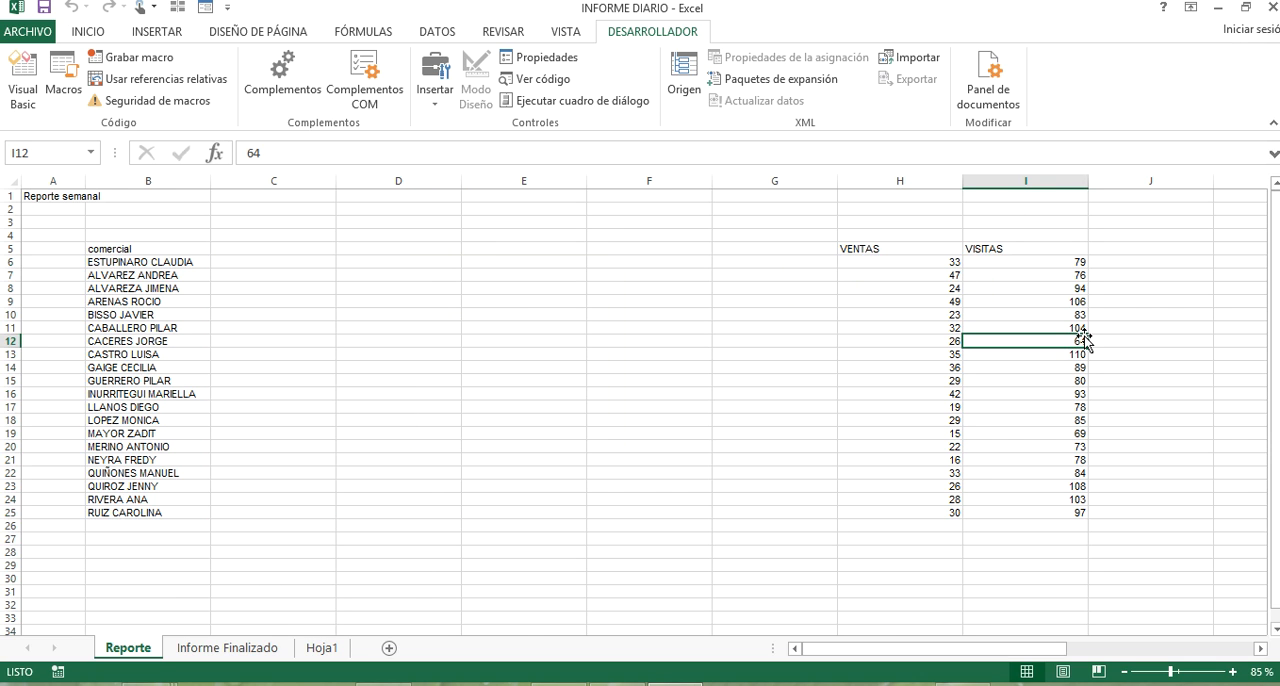
Close the INFORME DIARIO workbook.
left_click(1273, 8)
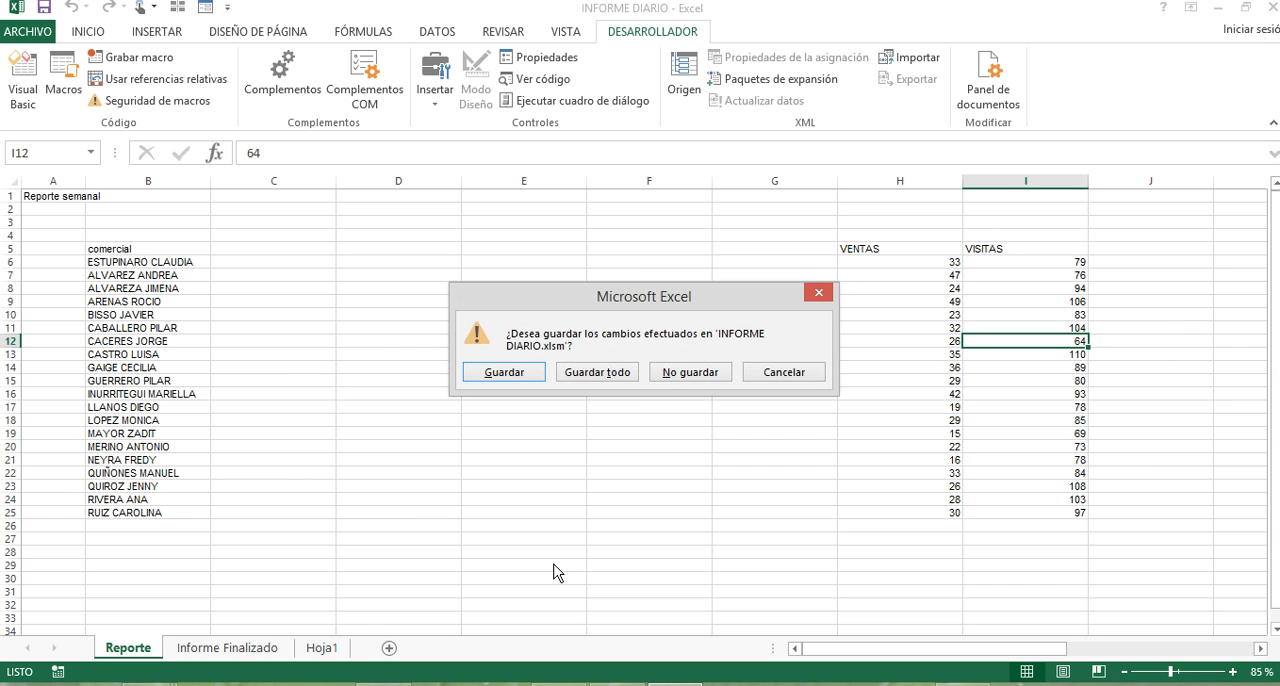